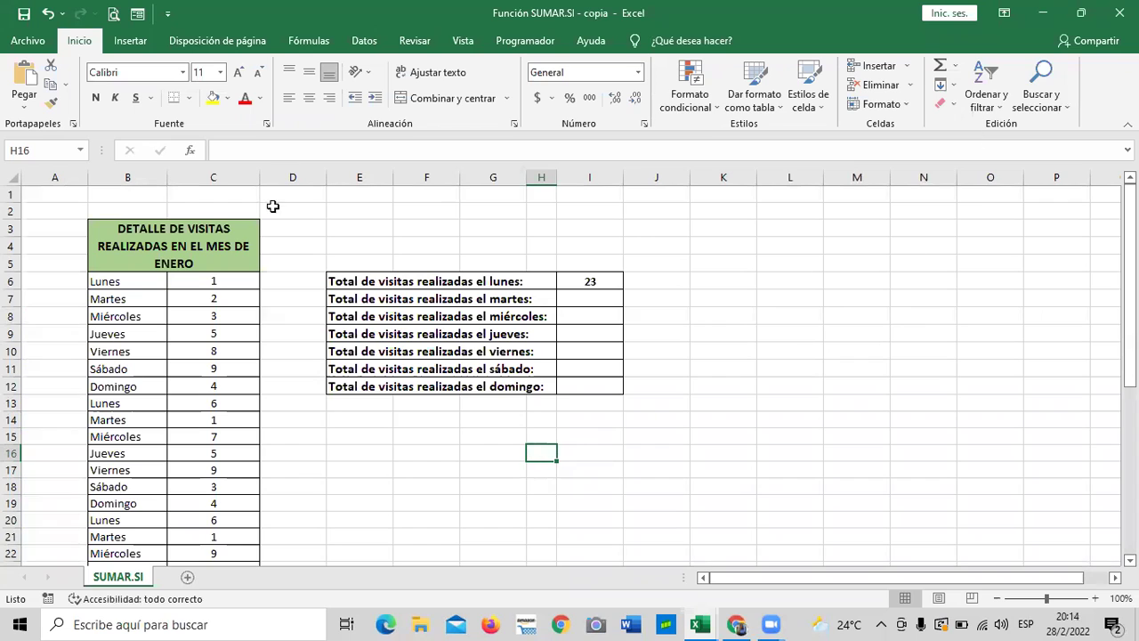
Examine the SUMAR.SI formula behind Monday's visit total in I6 and the ranges it refers to
{"action": "left_click", "coordinate": [142, 318]}
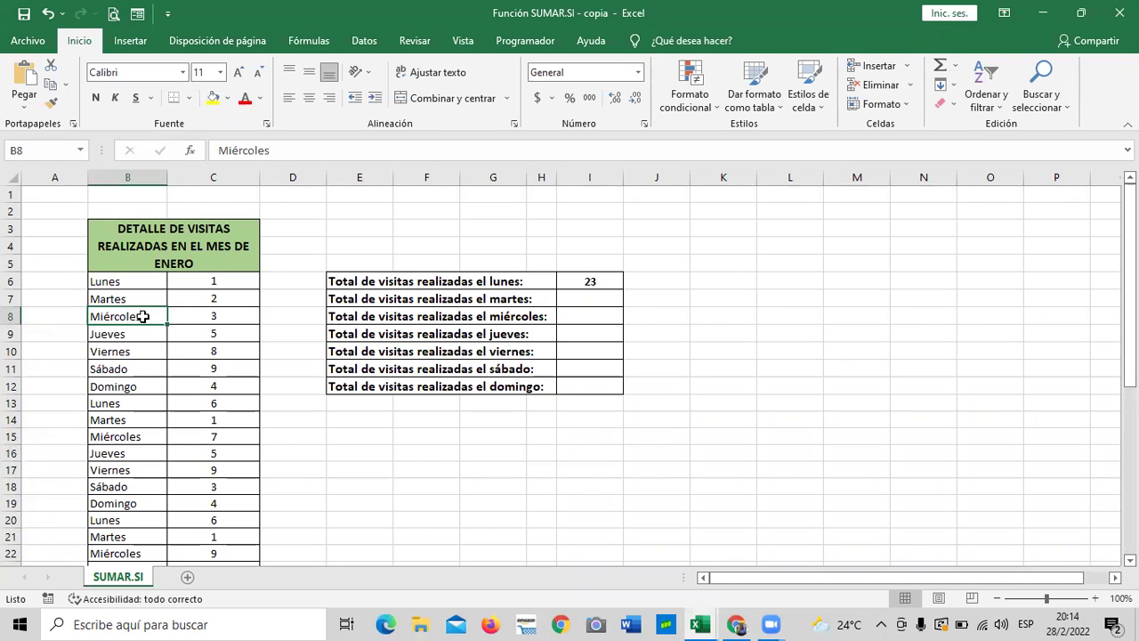
{"action": "left_click", "coordinate": [596, 281]}
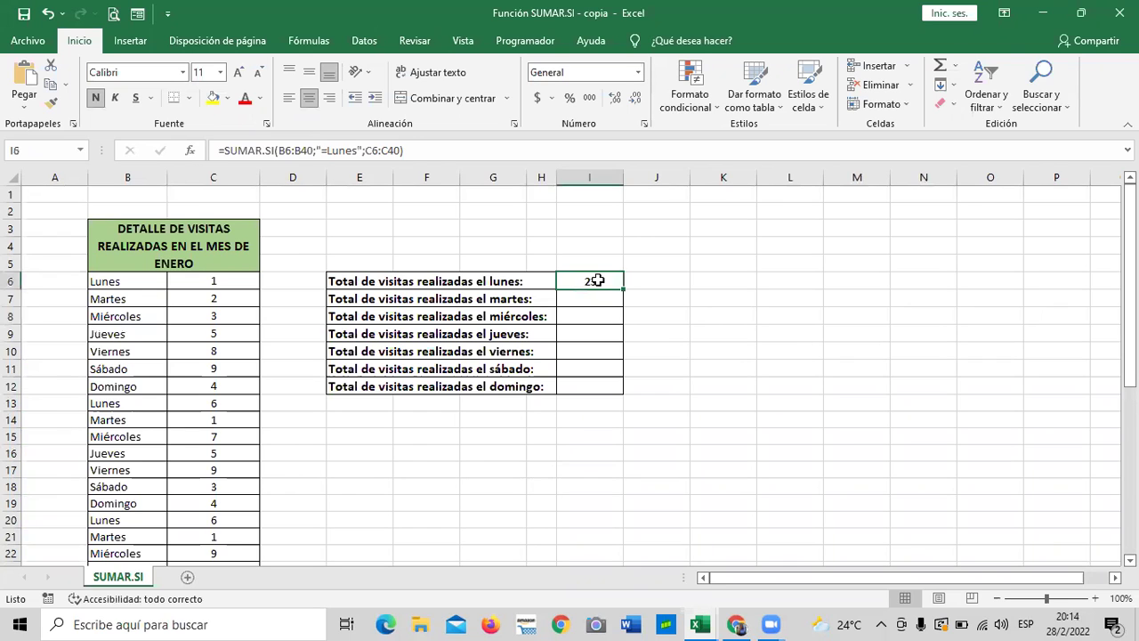
{"action": "left_click", "coordinate": [92, 318]}
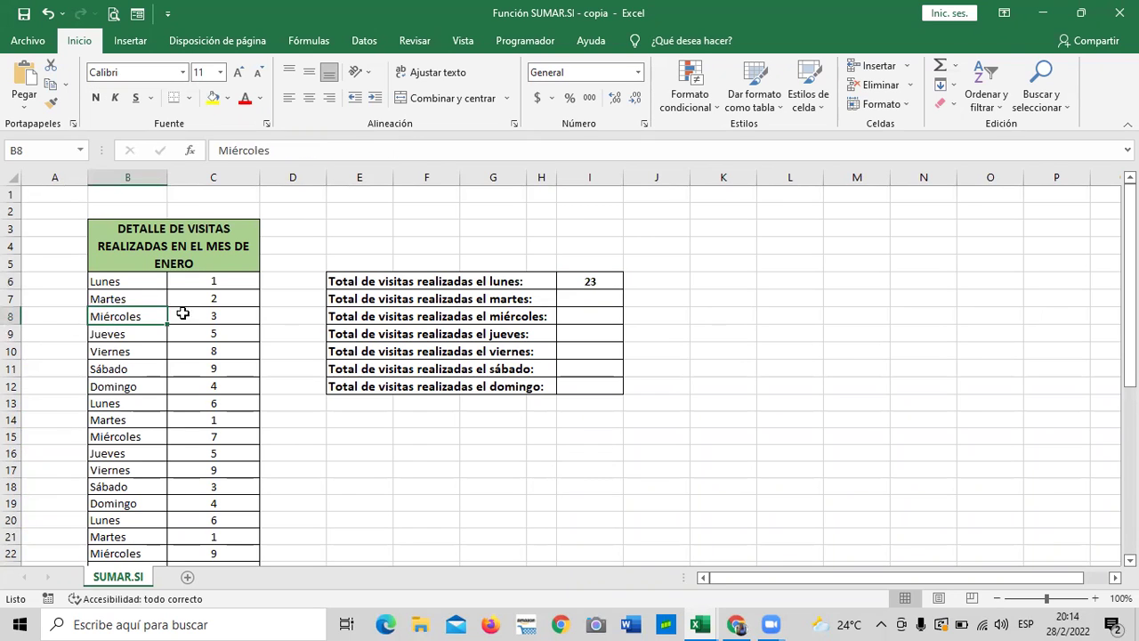
{"action": "left_click", "coordinate": [588, 315]}
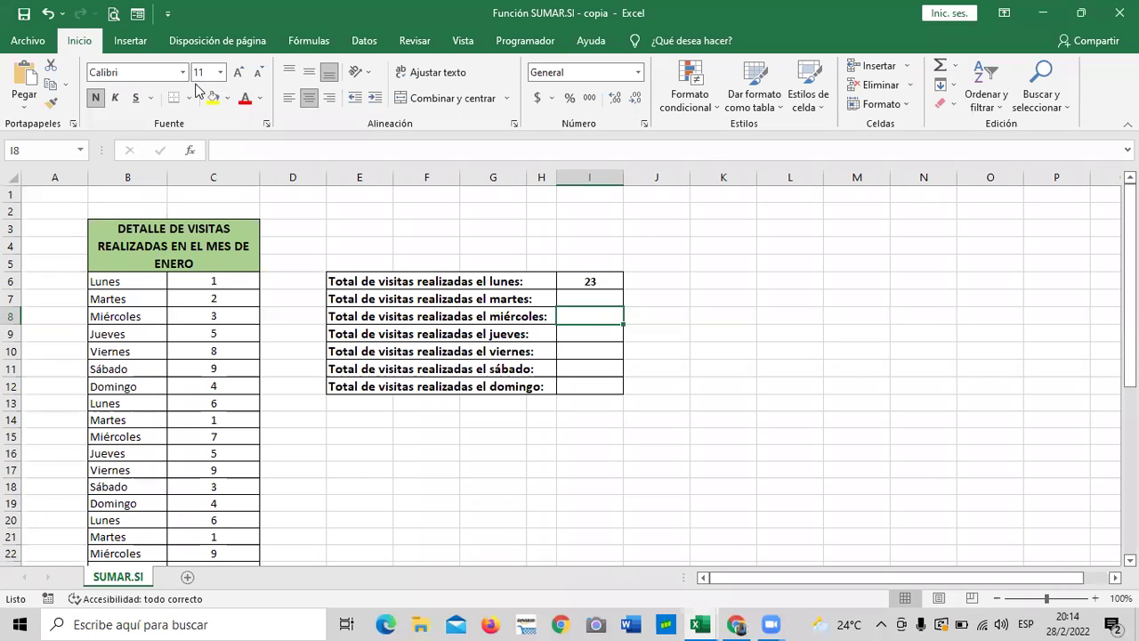
{"action": "left_click", "coordinate": [854, 364]}
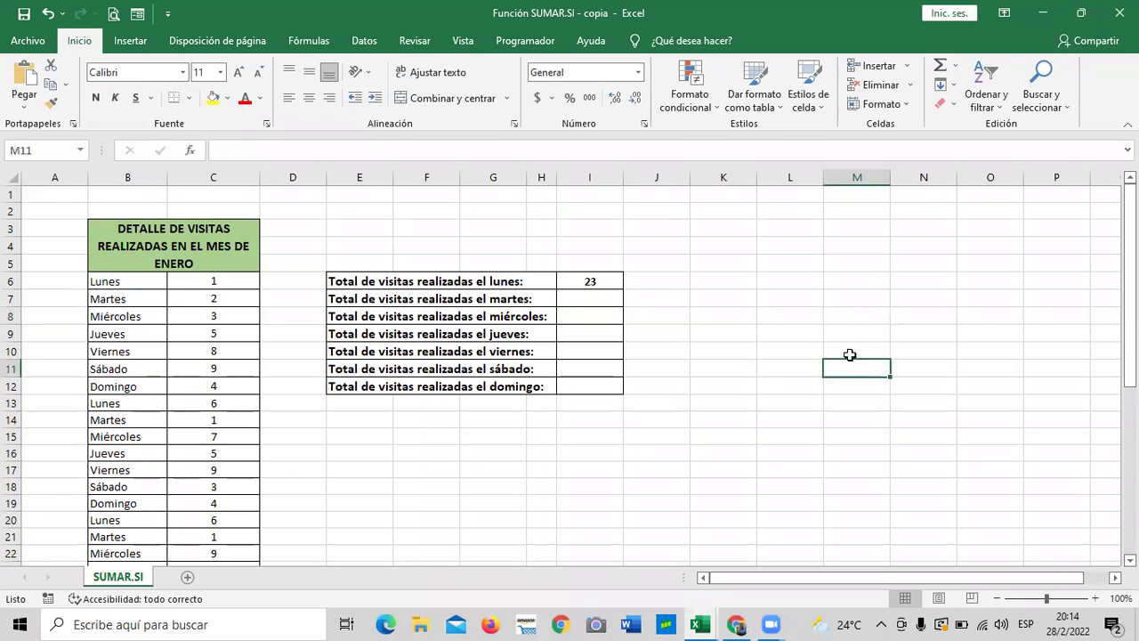
{"action": "left_click", "coordinate": [612, 283]}
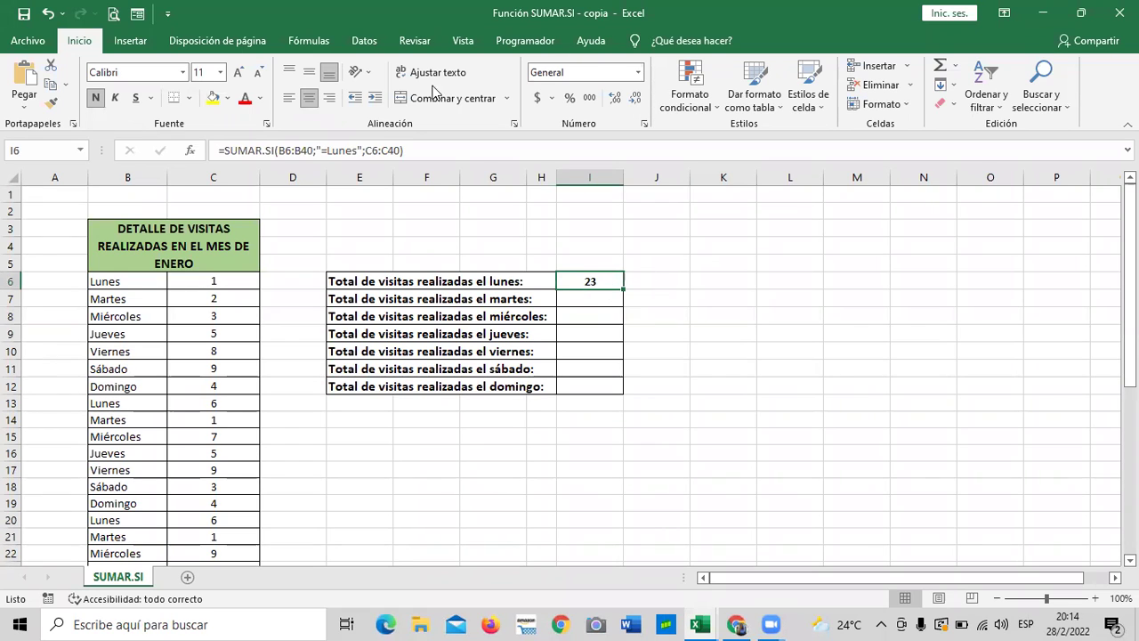
{"action": "left_click", "coordinate": [696, 365]}
{"action": "left_click", "coordinate": [594, 281]}
{"action": "left_click", "coordinate": [487, 145]}
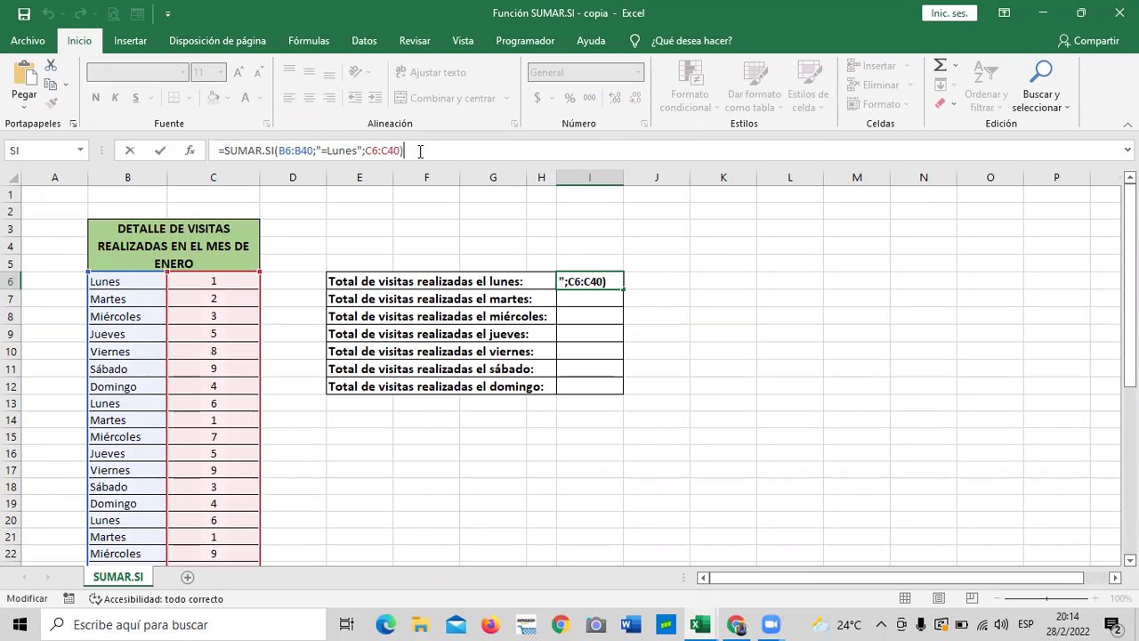
{"action": "key", "text": "Return"}
{"action": "left_click_drag", "start_coordinate": [989, 450], "coordinate": [990, 436]}
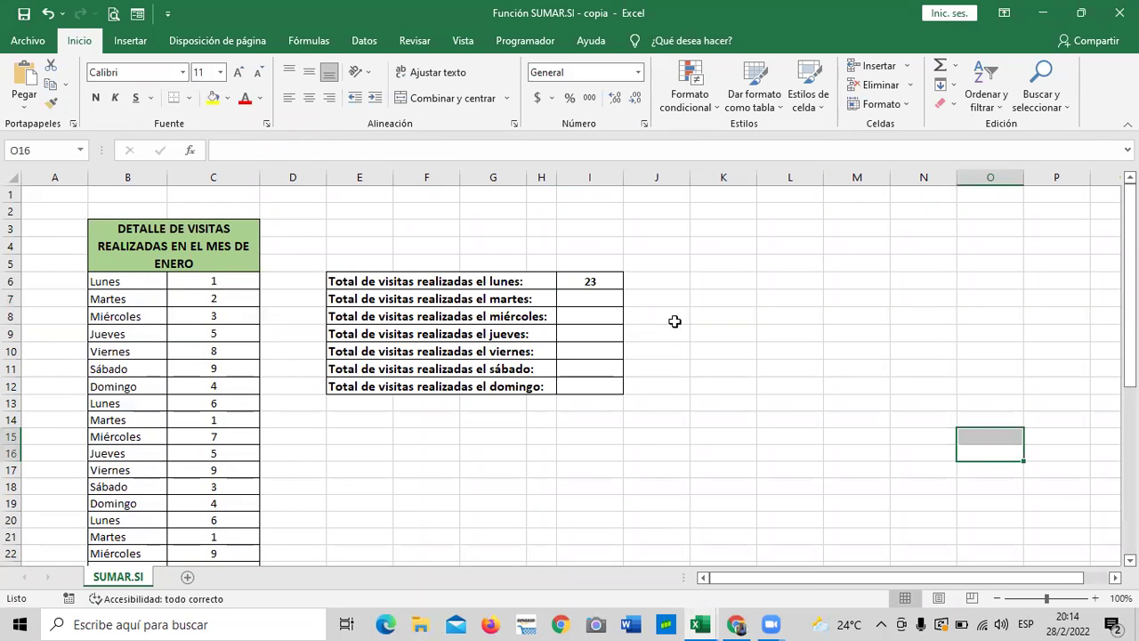
Start a SUMAR.SI formula in I7 for Tuesday's visits, using the weekday cells B6:B40 as its range
{"action": "left_click", "coordinate": [608, 300]}
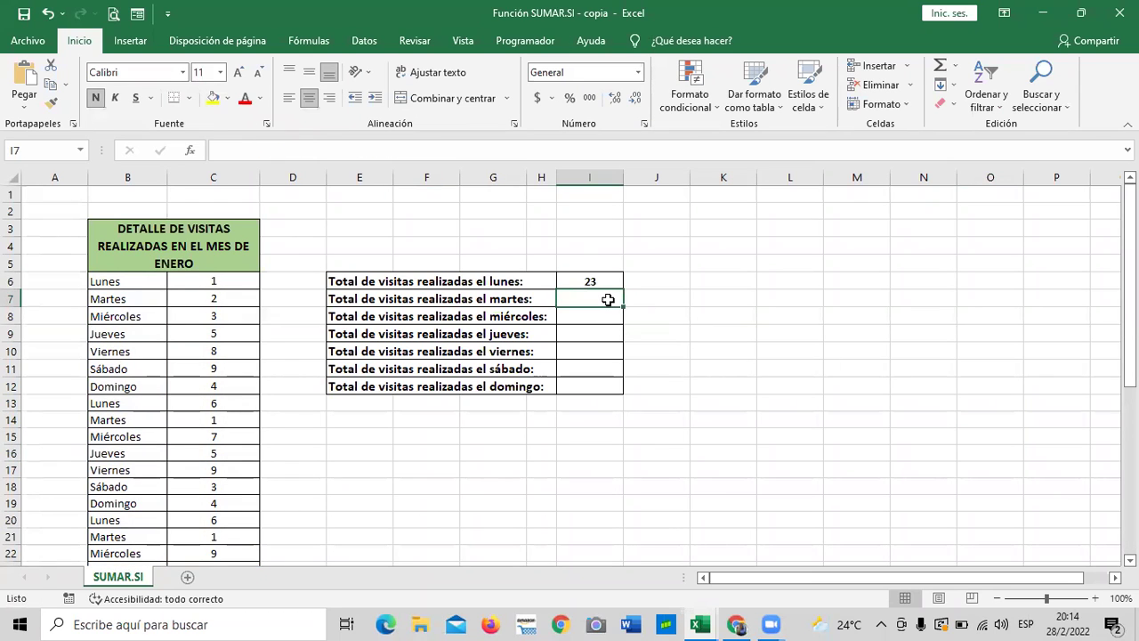
{"action": "type", "text": "=sumar"}
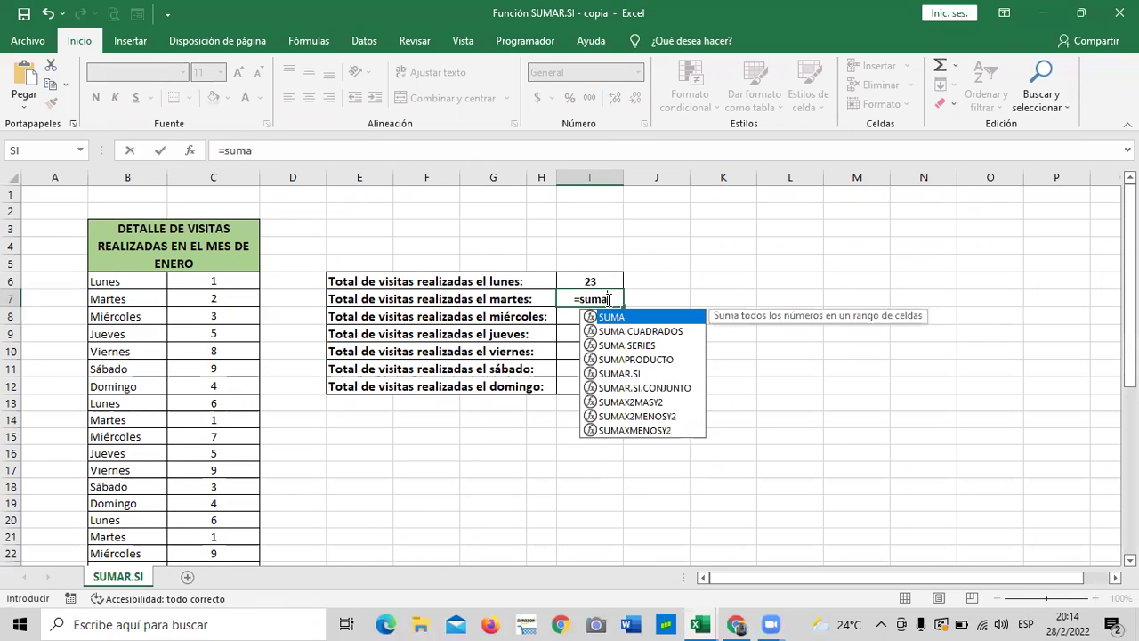
{"action": "double_click", "coordinate": [657, 319]}
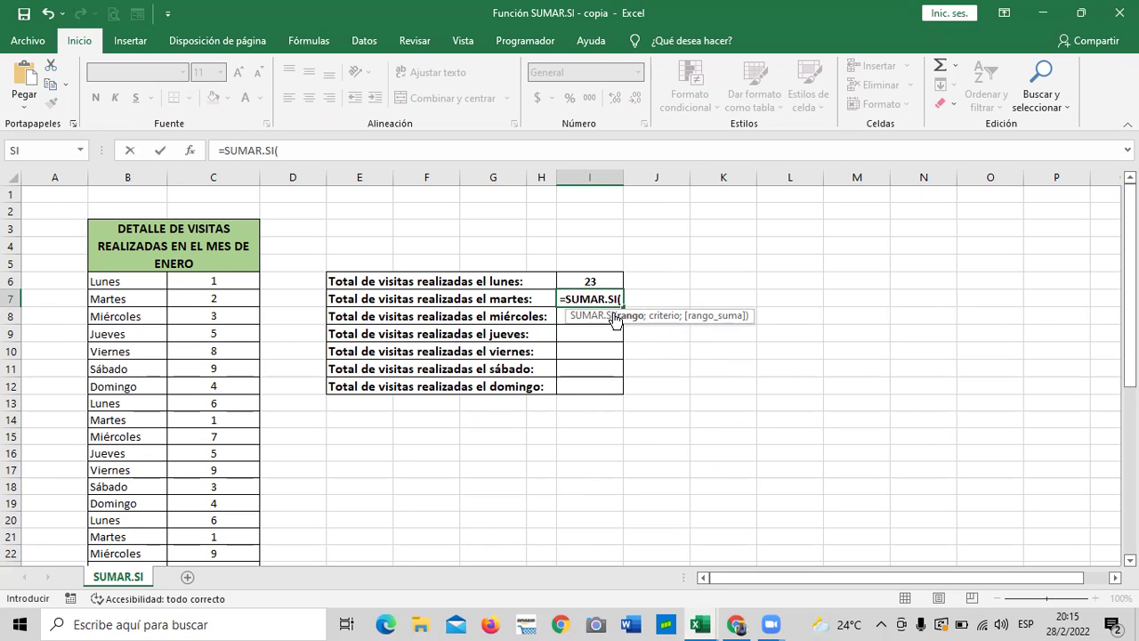
{"action": "left_click_drag", "start_coordinate": [142, 278], "coordinate": [145, 543]}
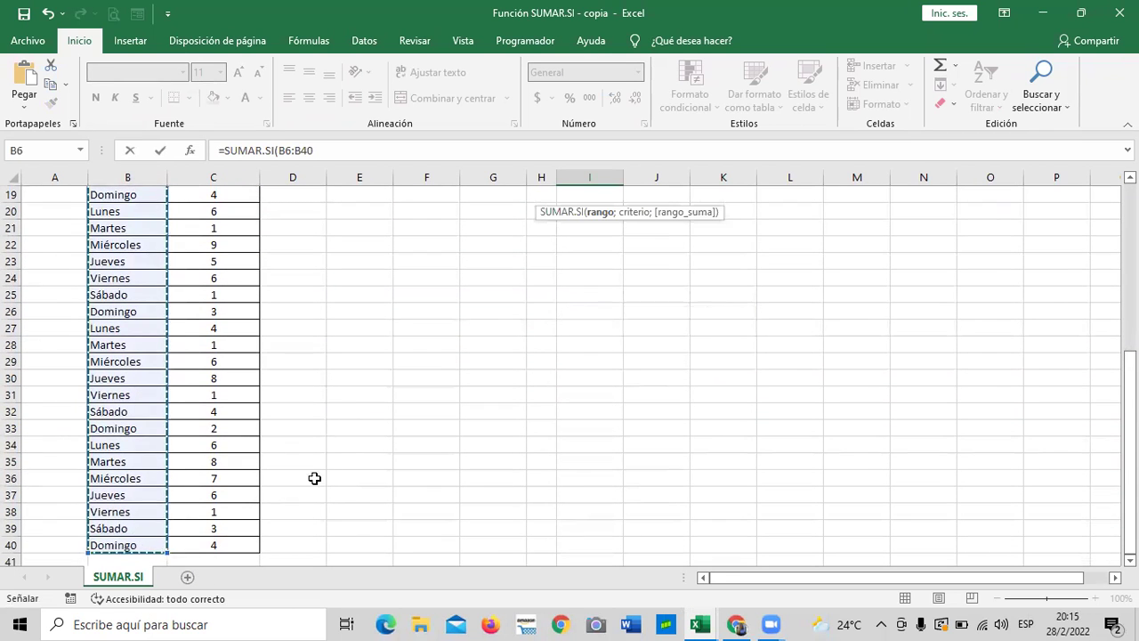
{"action": "scroll", "coordinate": [314, 478], "scroll_direction": "up", "scroll_amount": 6}
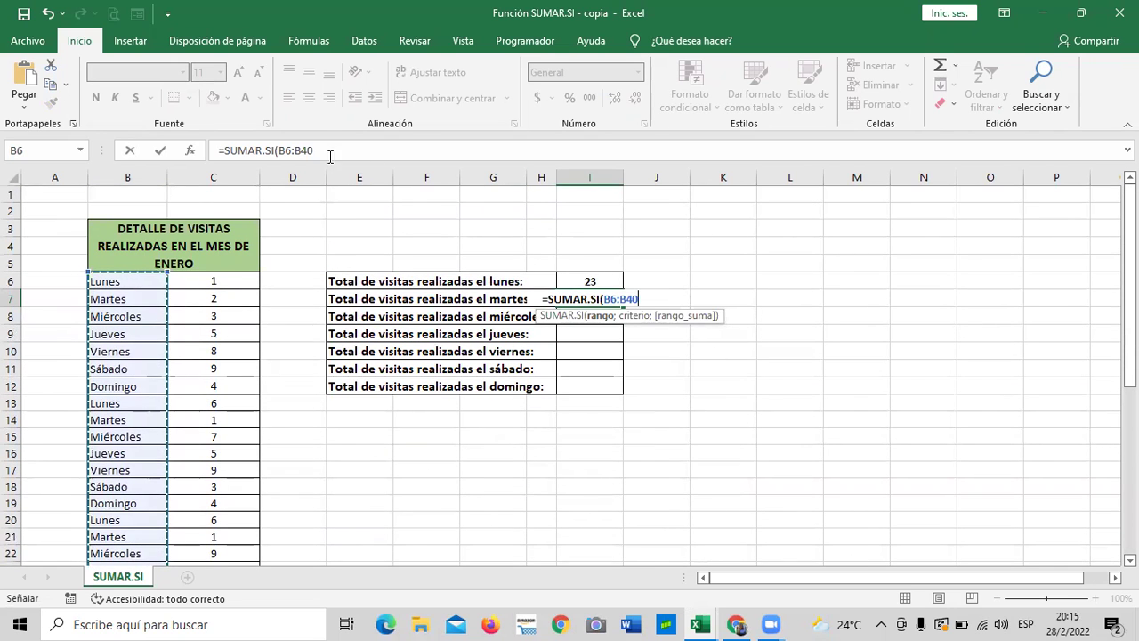
{"action": "left_click", "coordinate": [327, 148]}
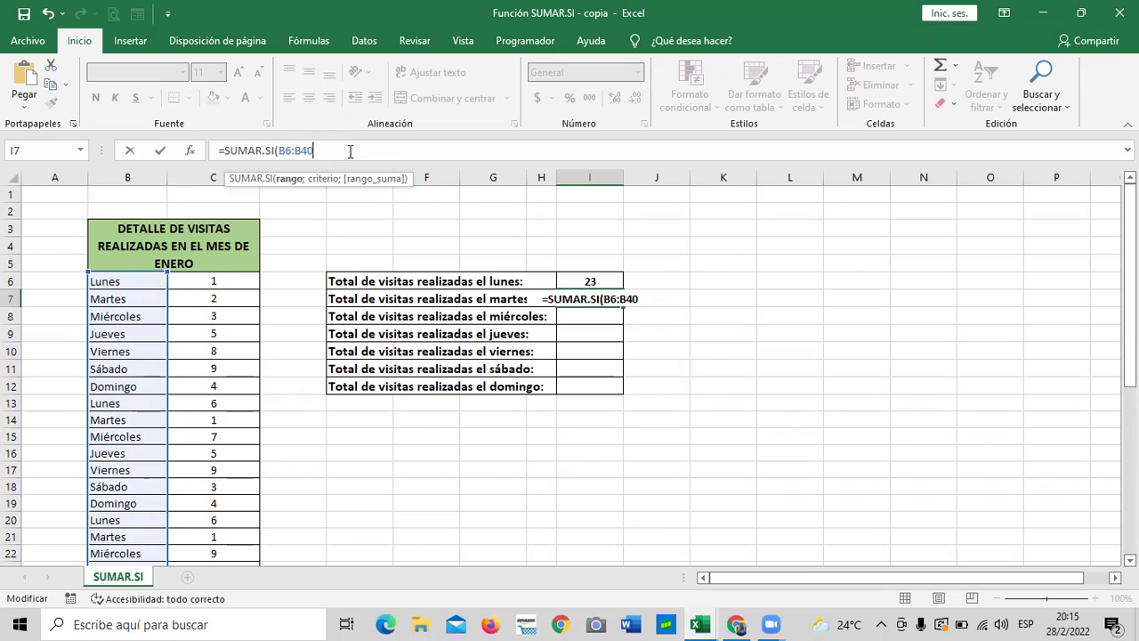
{"action": "type", "text": ";"}
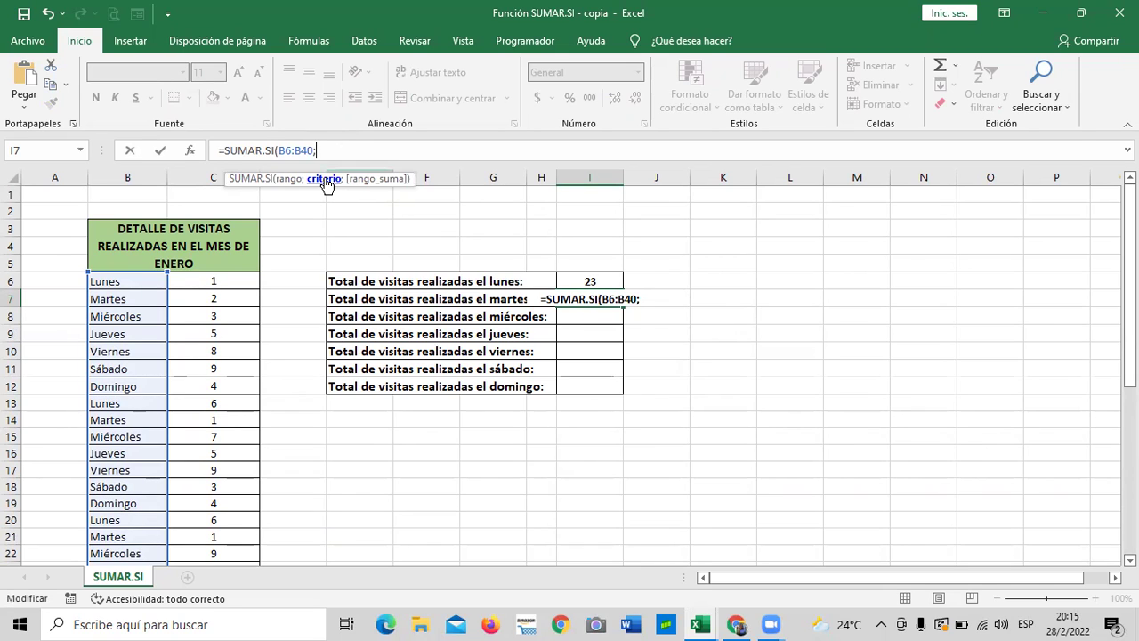
Complete Tuesday's formula in I7 with the criterion "=Martes" and the sum range C6:C40
{"action": "type", "text": "\"="}
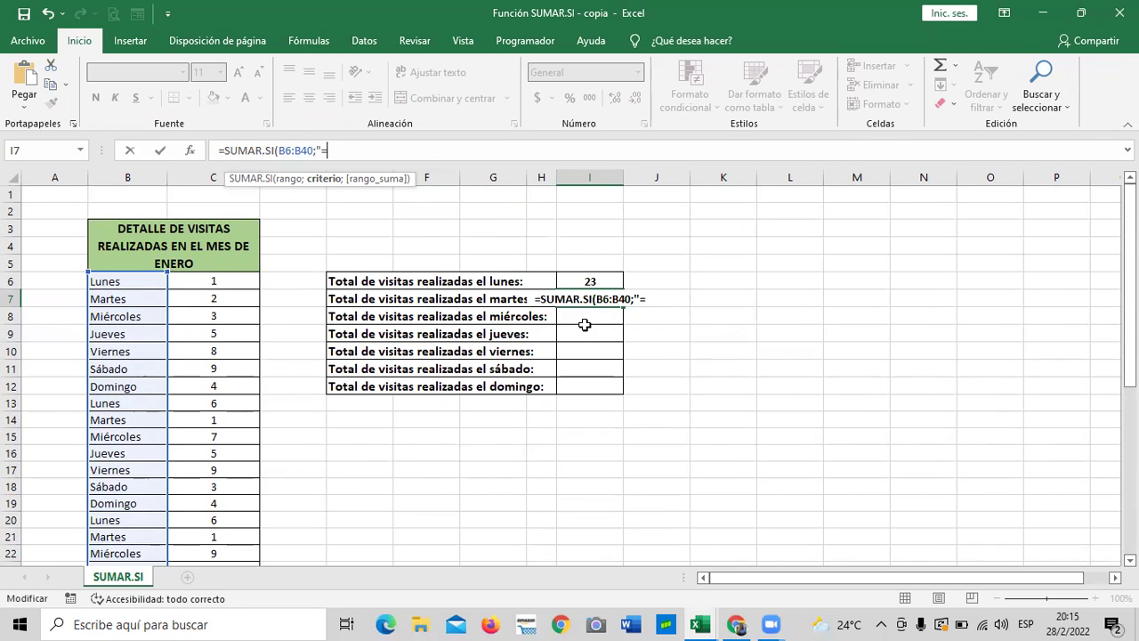
{"action": "type", "text": "Mart"}
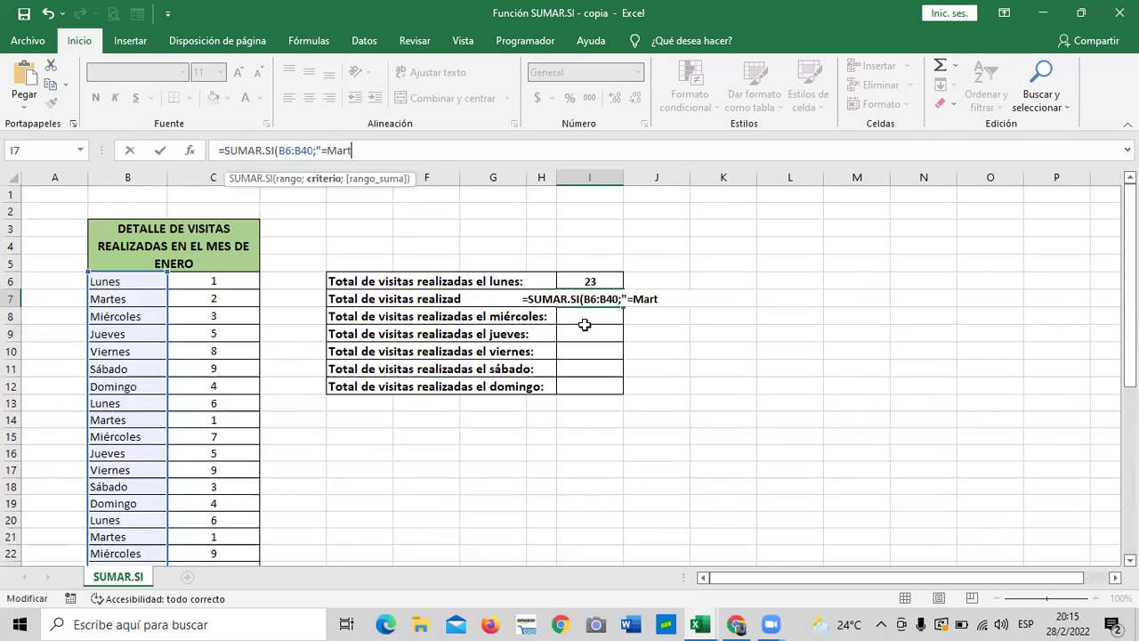
{"action": "type", "text": "es\";"}
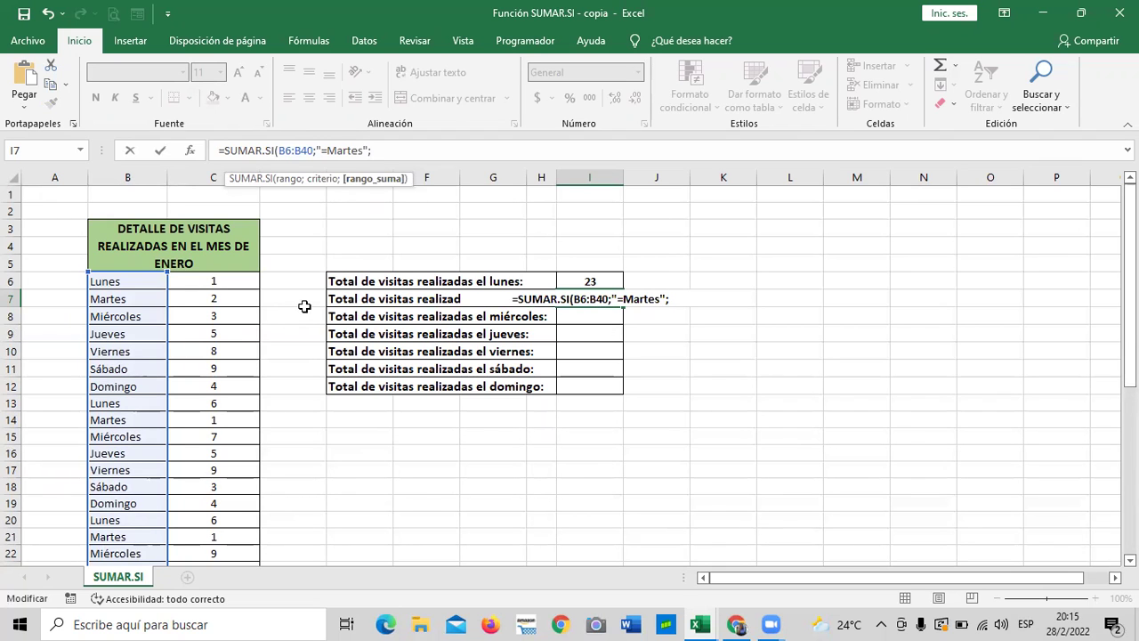
{"action": "left_click_drag", "start_coordinate": [226, 273], "coordinate": [220, 550]}
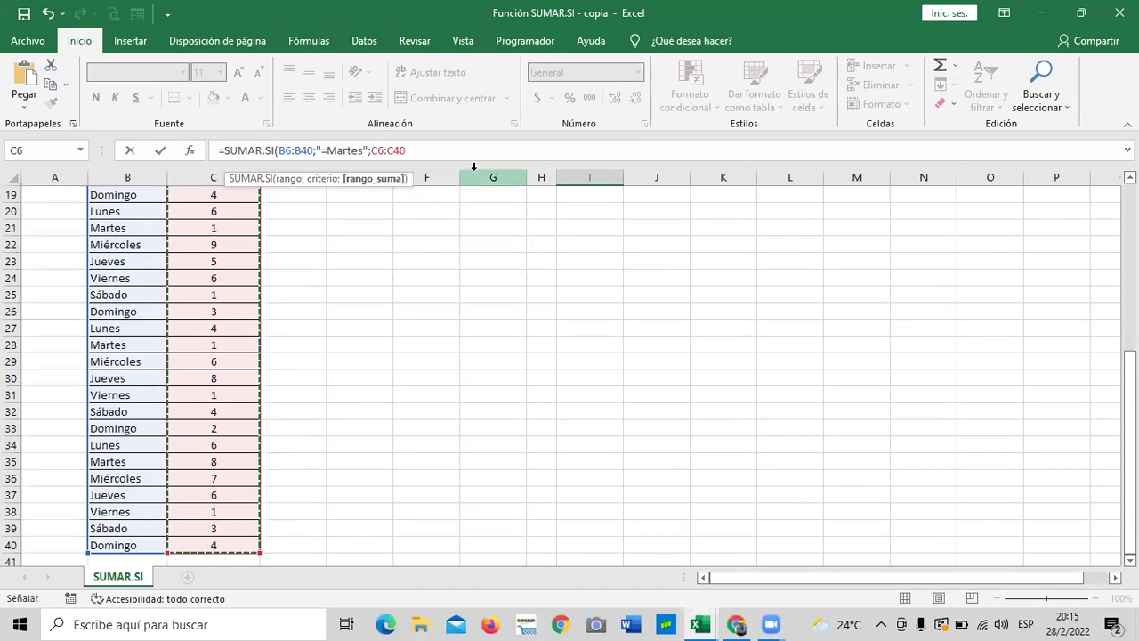
{"action": "type", "text": ")"}
{"action": "key", "text": "Return"}
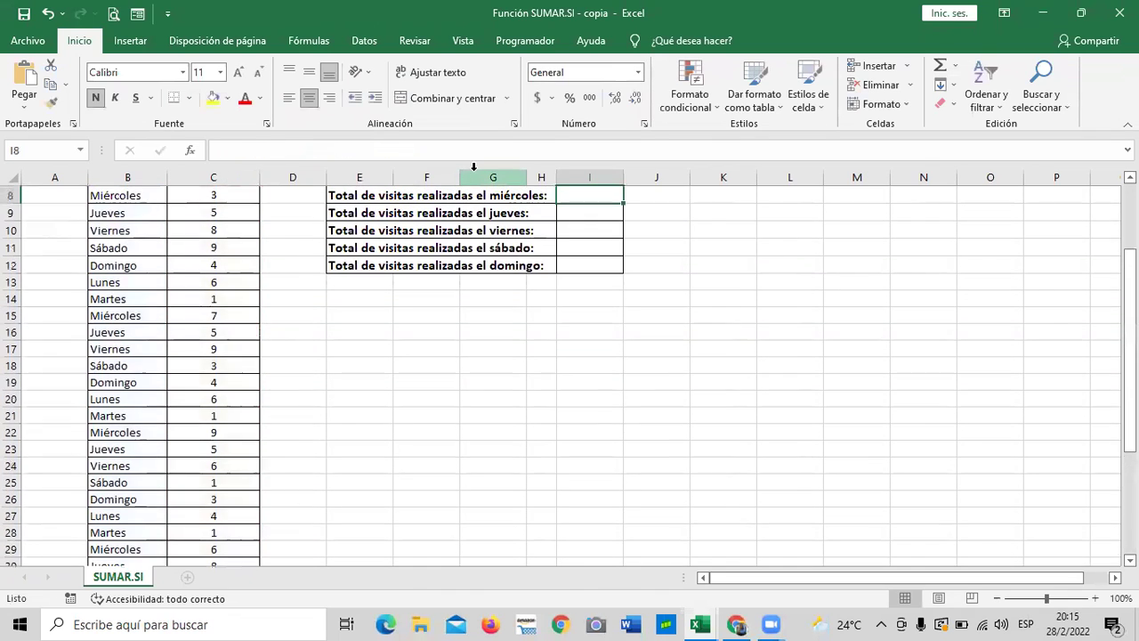
{"action": "scroll", "coordinate": [569, 252], "scroll_direction": "up", "scroll_amount": 3}
{"action": "left_click", "coordinate": [707, 408]}
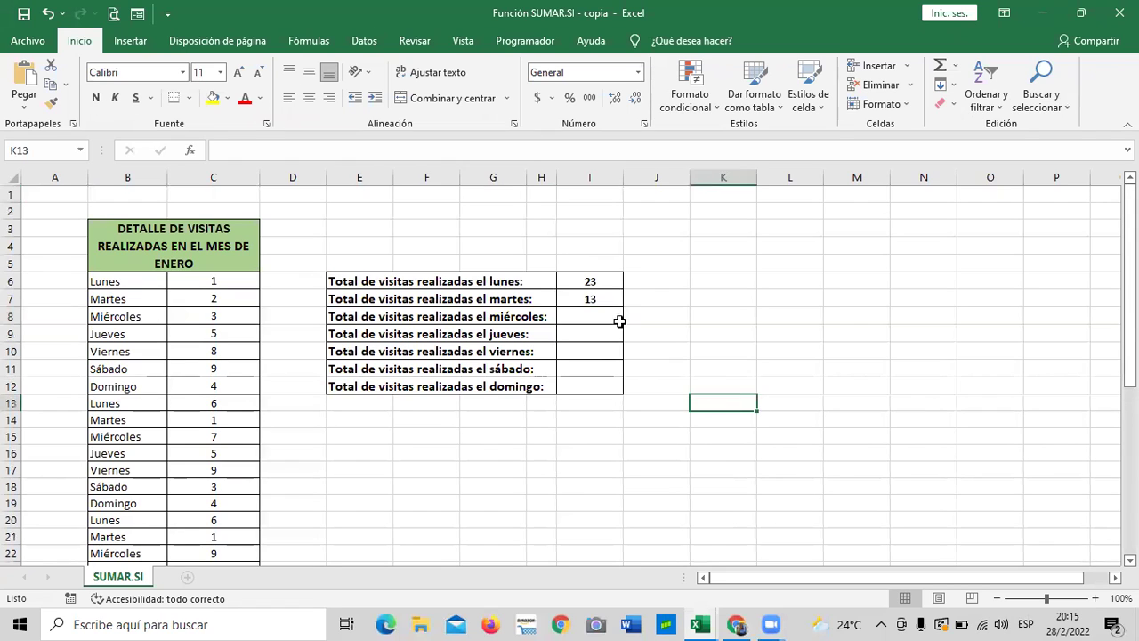
{"action": "left_click", "coordinate": [598, 298]}
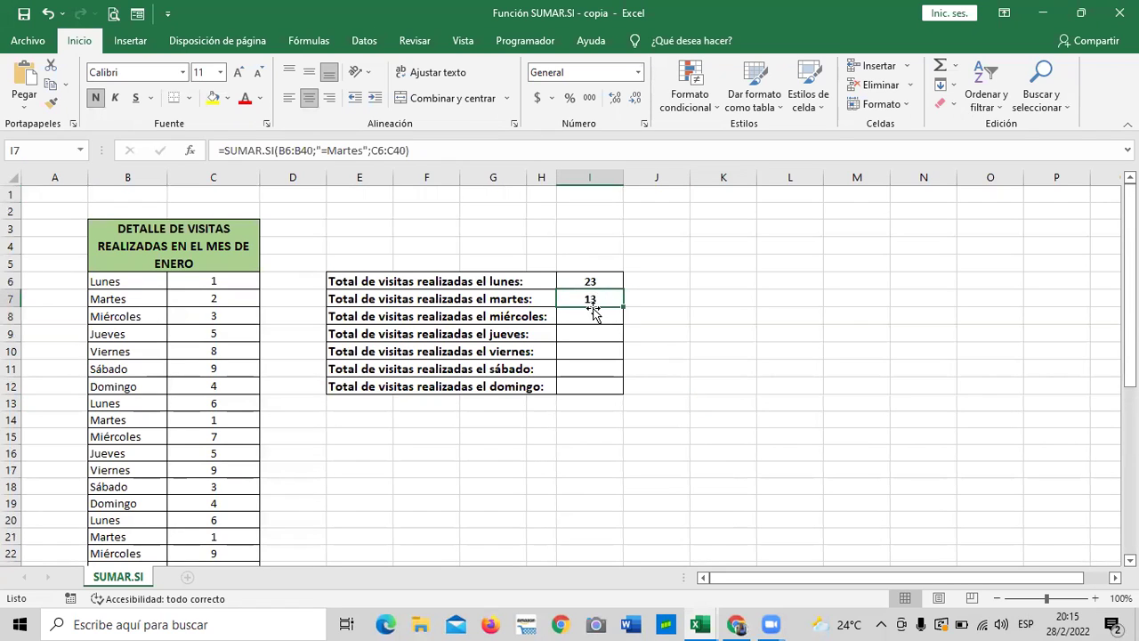
Start a SUMAR.SI formula in I8 for Wednesday's visits, using the weekday cells B6:B40 as its range
{"action": "left_click", "coordinate": [591, 311]}
{"action": "type", "text": "="}
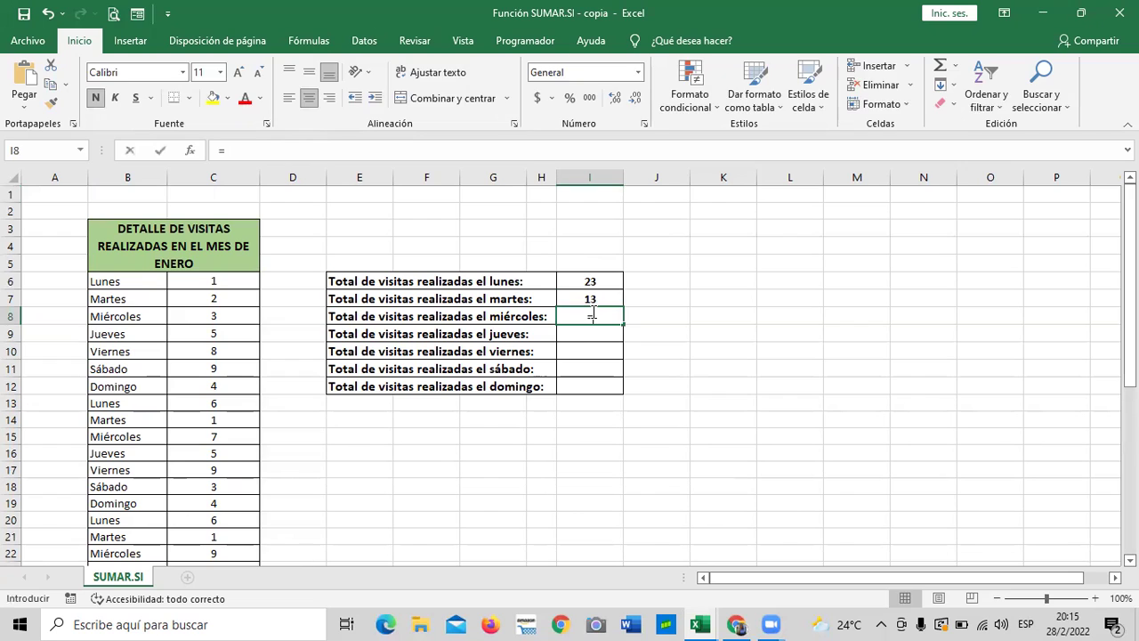
{"action": "type", "text": "sumar"}
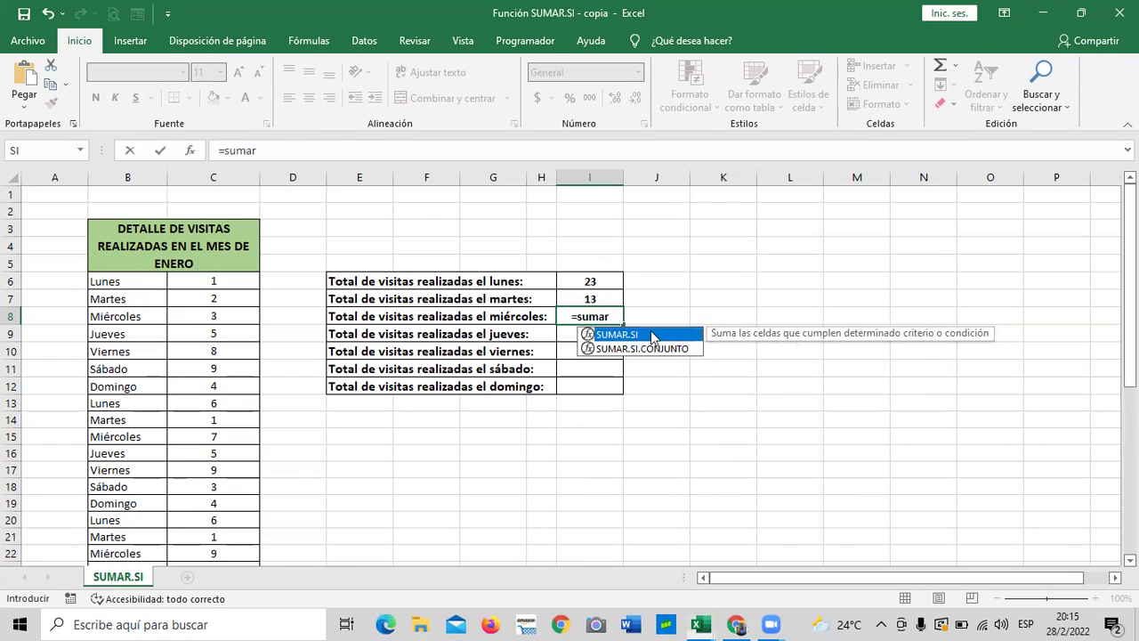
{"action": "double_click", "coordinate": [653, 334]}
{"action": "left_click_drag", "start_coordinate": [106, 279], "coordinate": [126, 504]}
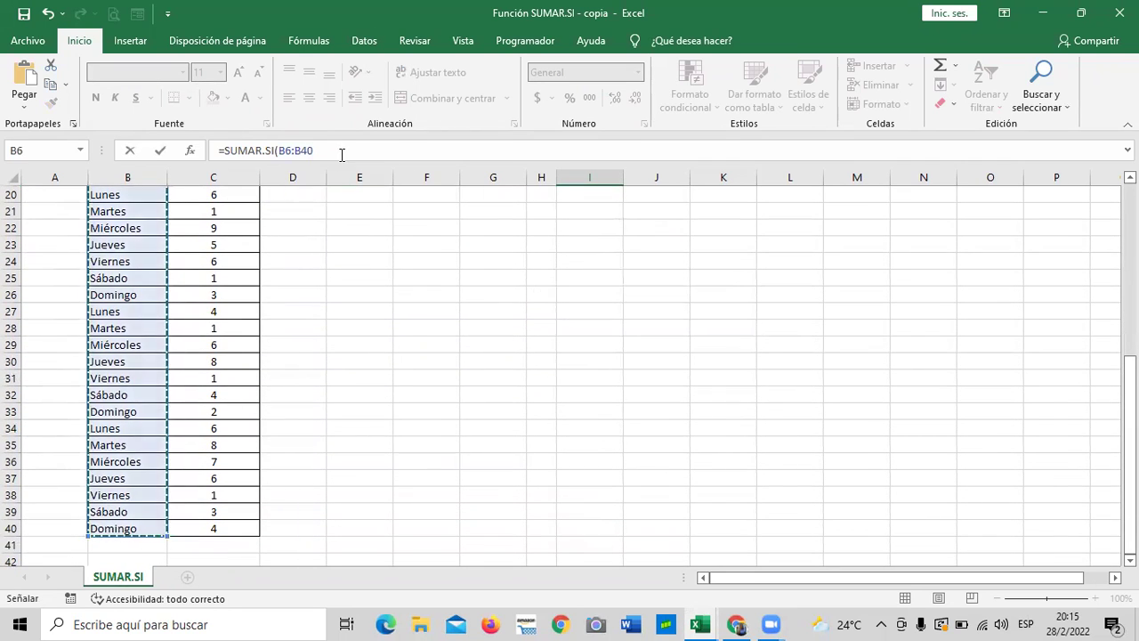
{"action": "left_click", "coordinate": [342, 153]}
{"action": "type", "text": ";"}
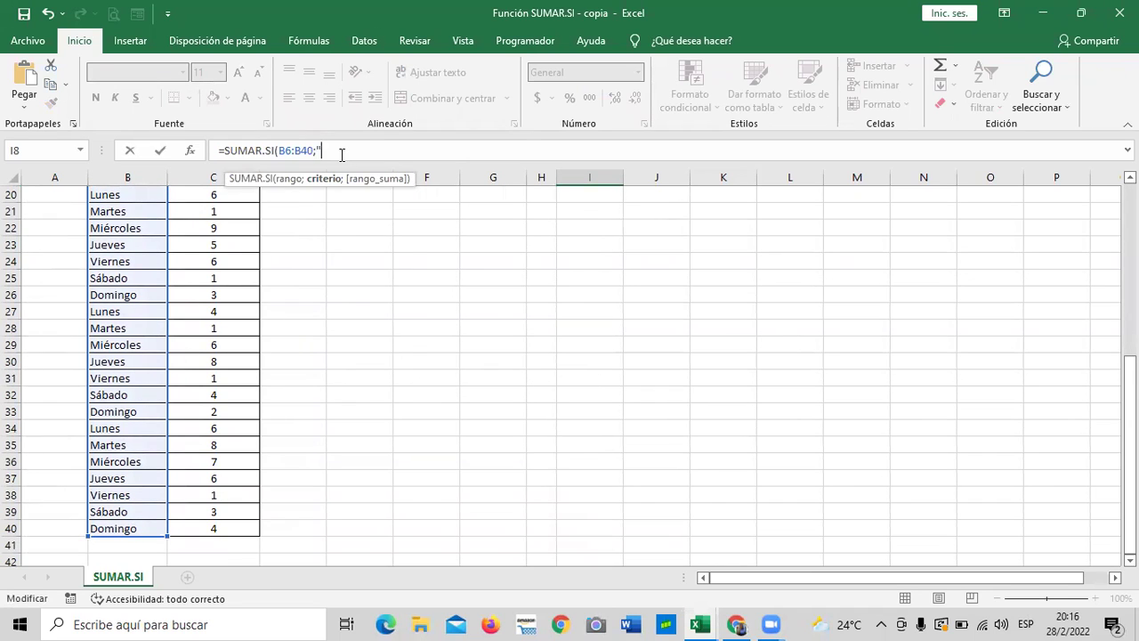
Complete Wednesday's formula in I8 with the unaccented criterion "=Miercoles" and the sum range C6:C40
{"action": "scroll", "coordinate": [465, 317], "scroll_direction": "up", "scroll_amount": 6}
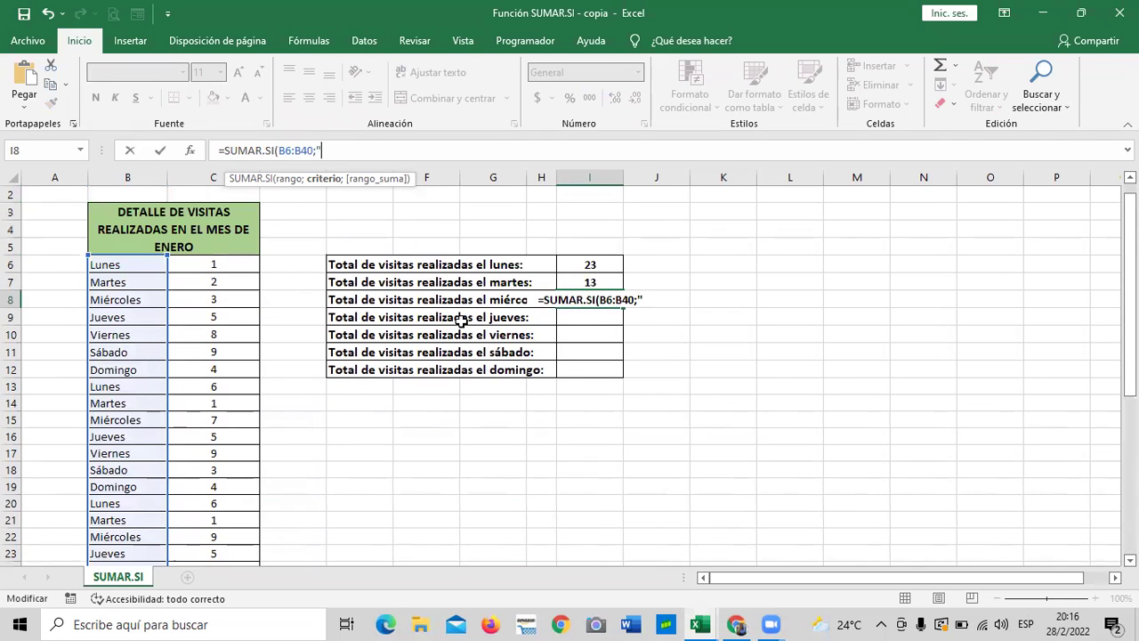
{"action": "type", "text": "=Miercoles"}
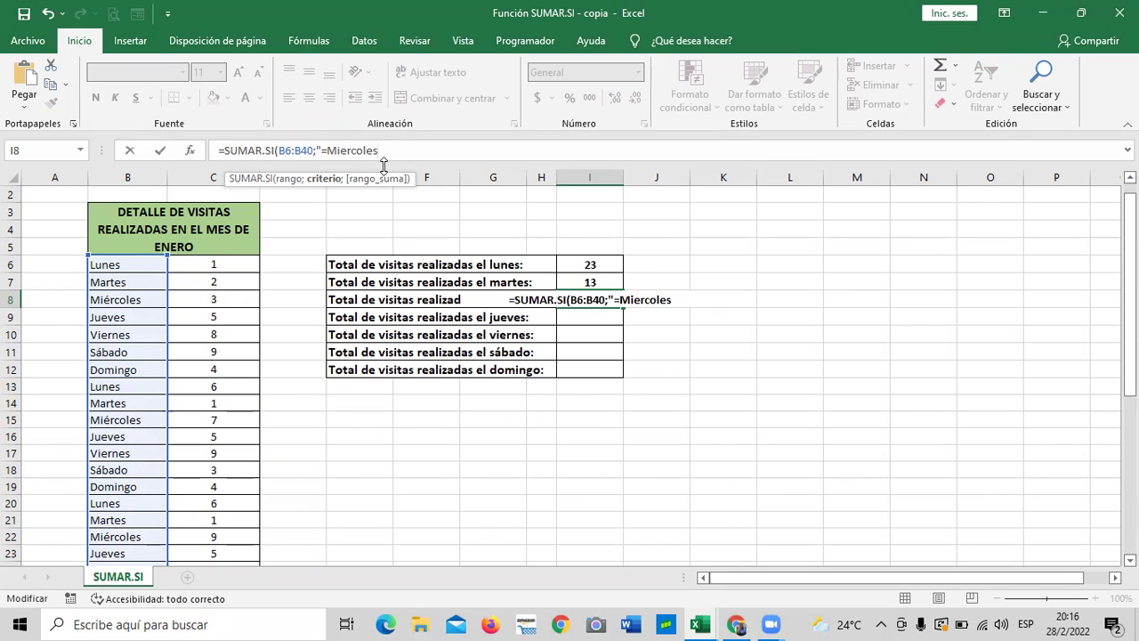
{"action": "type", "text": "\";"}
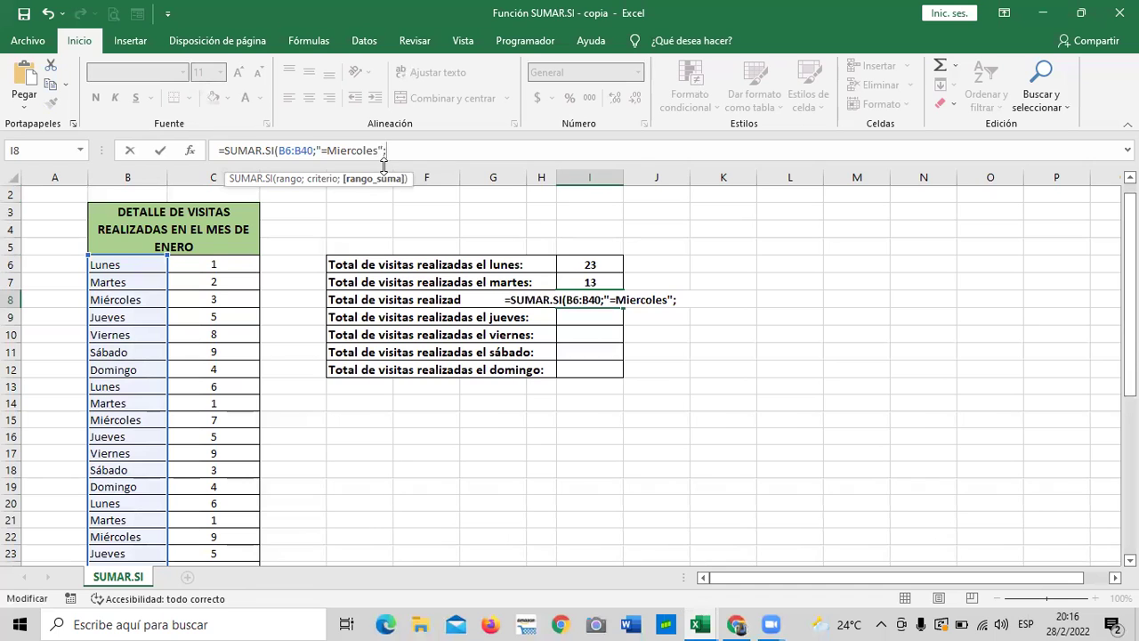
{"action": "left_click_drag", "start_coordinate": [226, 262], "coordinate": [208, 534]}
{"action": "left_click", "coordinate": [425, 152]}
{"action": "key", "text": "Return"}
{"action": "scroll", "coordinate": [541, 206], "scroll_direction": "up", "scroll_amount": 3}
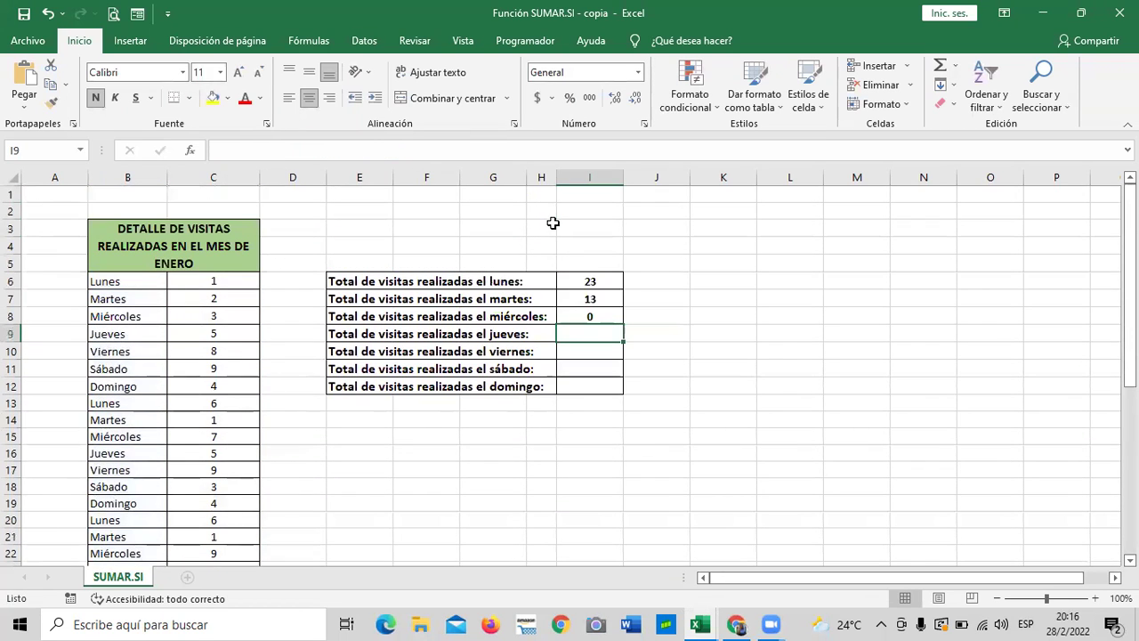
Change the criterion of Wednesday's formula in I8 to "=Mi?rcoles", with a wildcard in place of the first e
{"action": "left_click", "coordinate": [592, 313]}
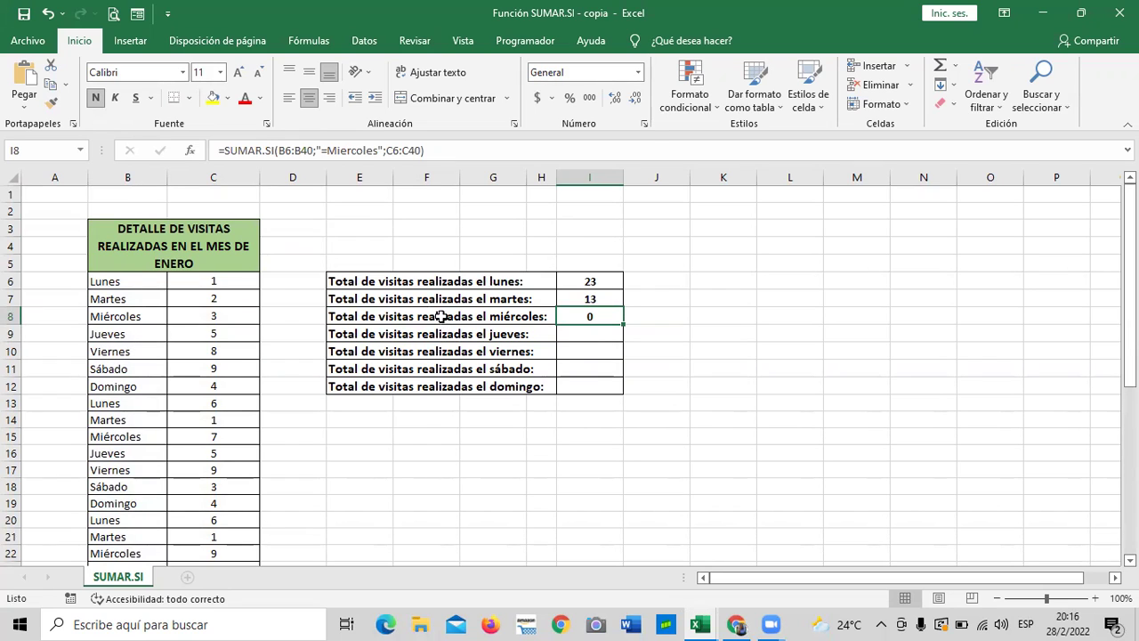
{"action": "left_click", "coordinate": [343, 151]}
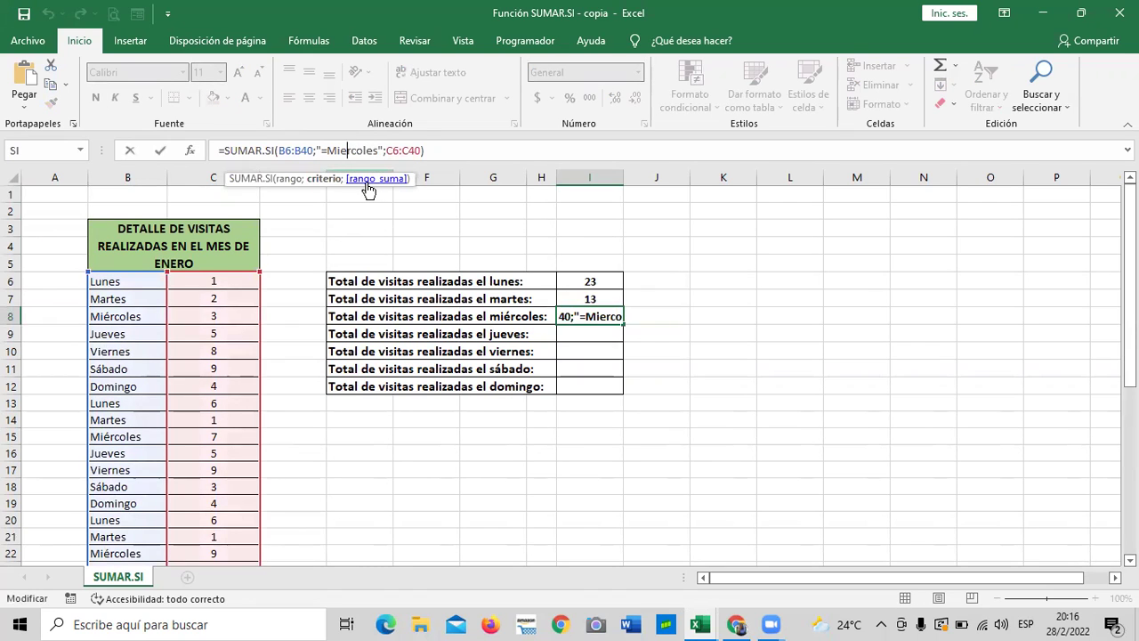
{"action": "key", "text": "BackSpace"}
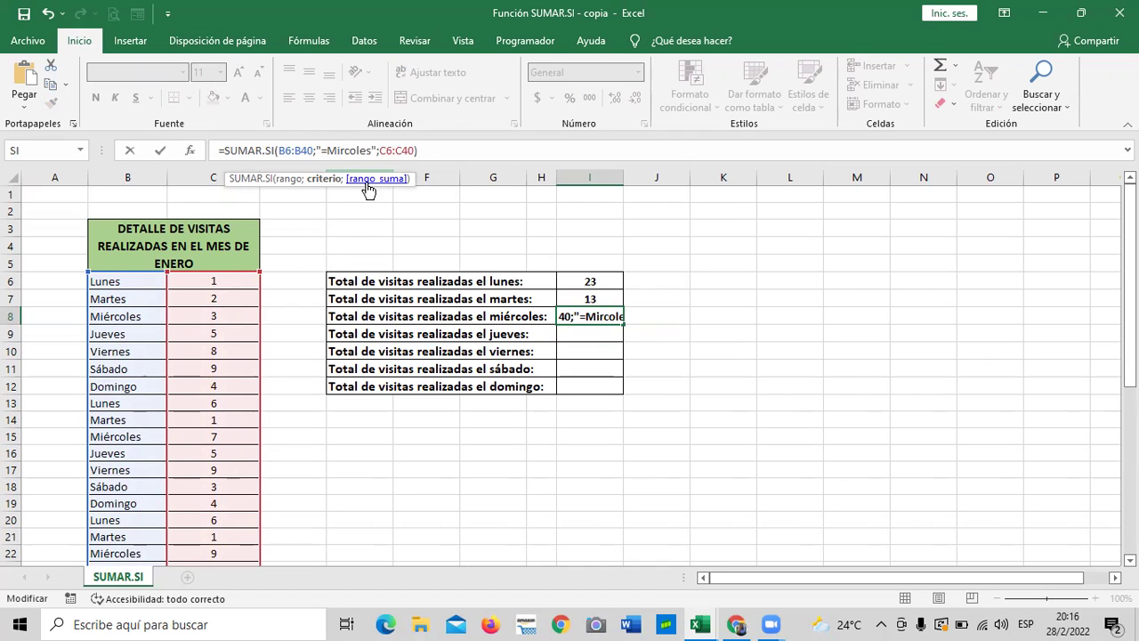
{"action": "type", "text": "?"}
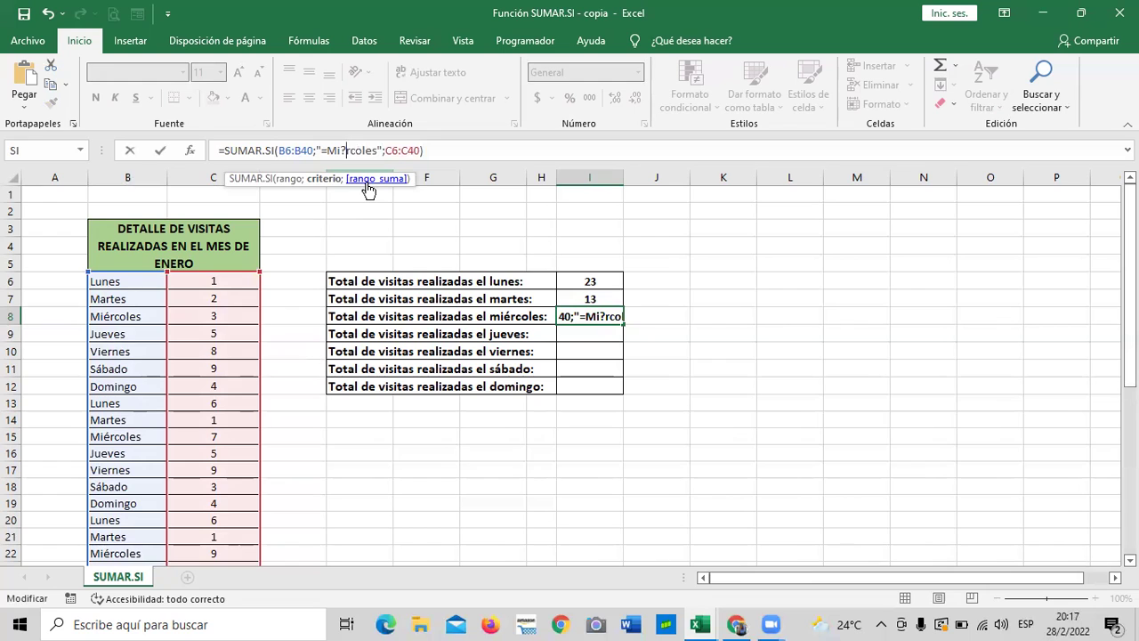
{"action": "key", "text": "Return"}
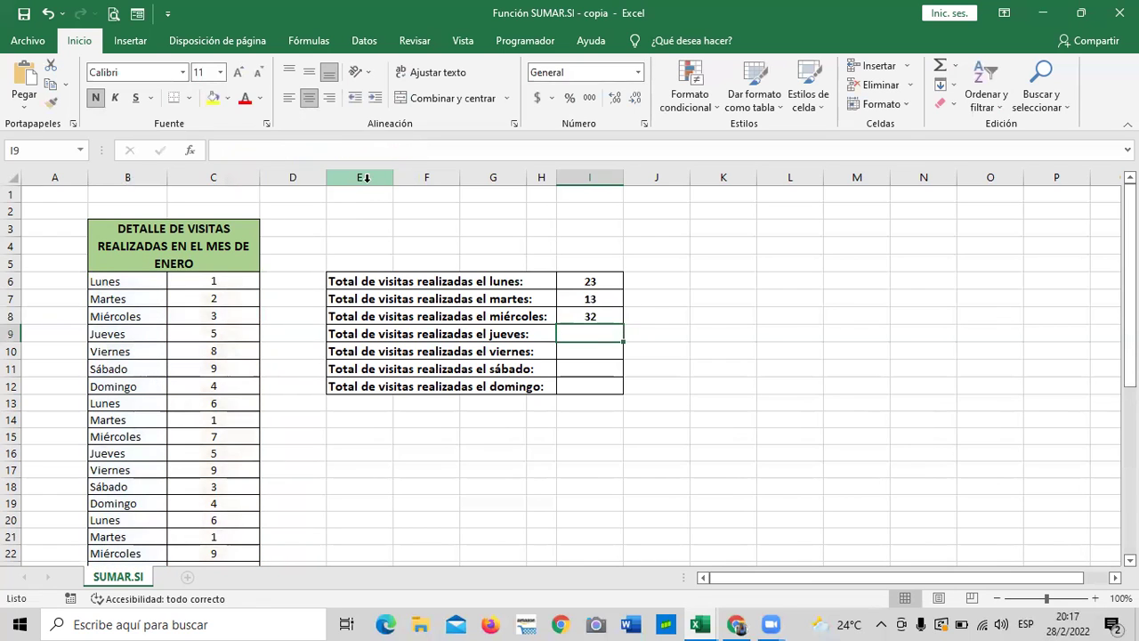
Review the ranges and criterion in Wednesday's formula in I8
{"action": "left_click", "coordinate": [716, 368]}
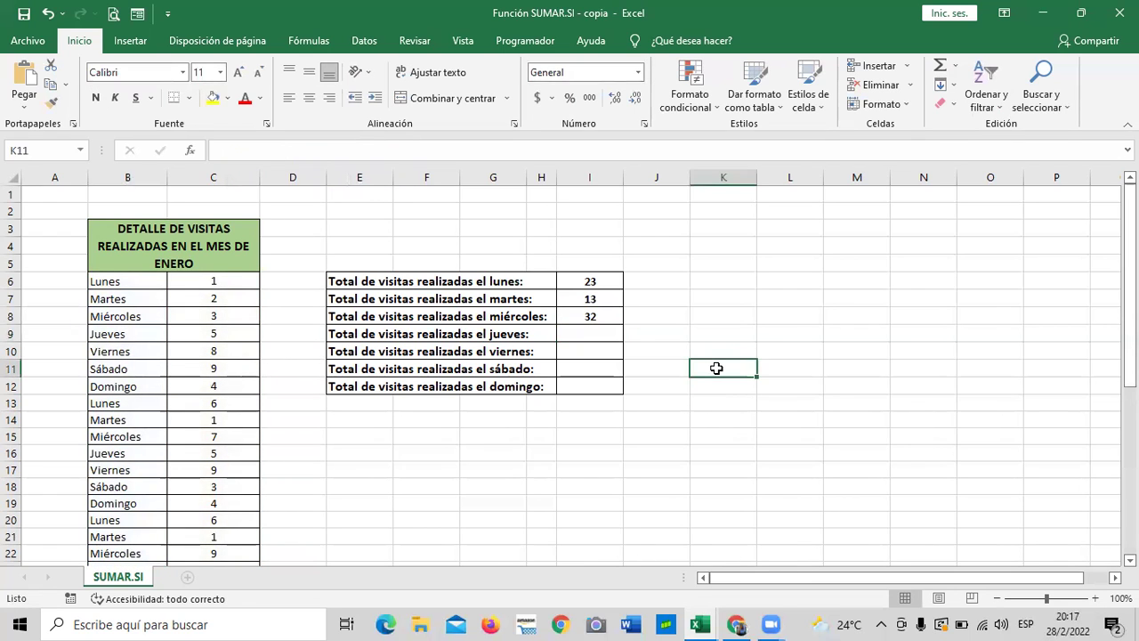
{"action": "left_click", "coordinate": [595, 317]}
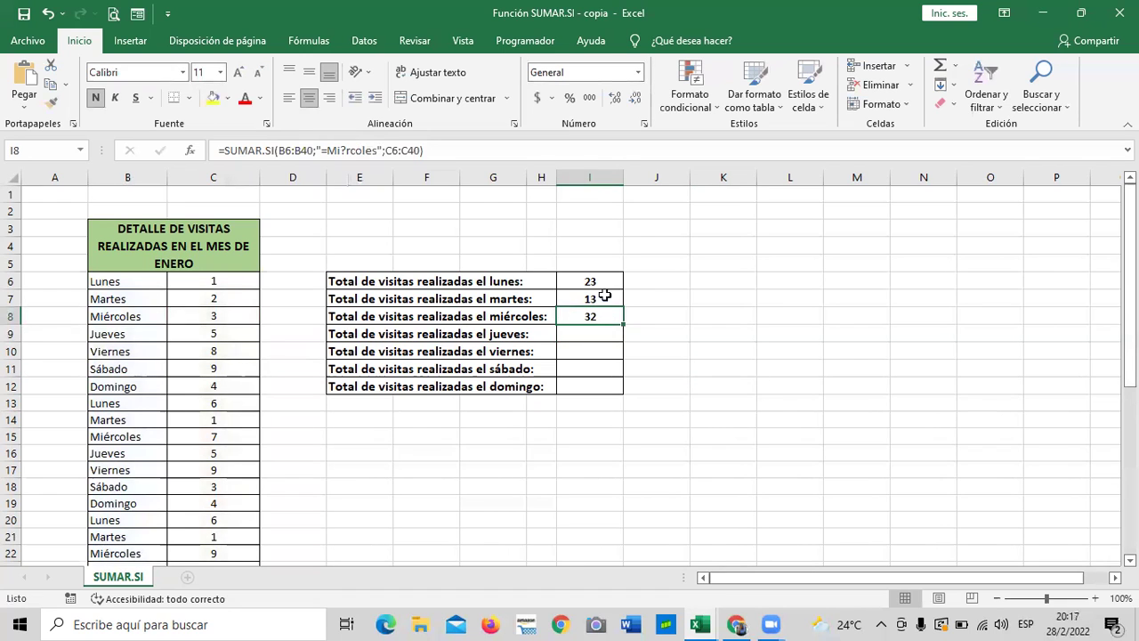
{"action": "left_click", "coordinate": [534, 150]}
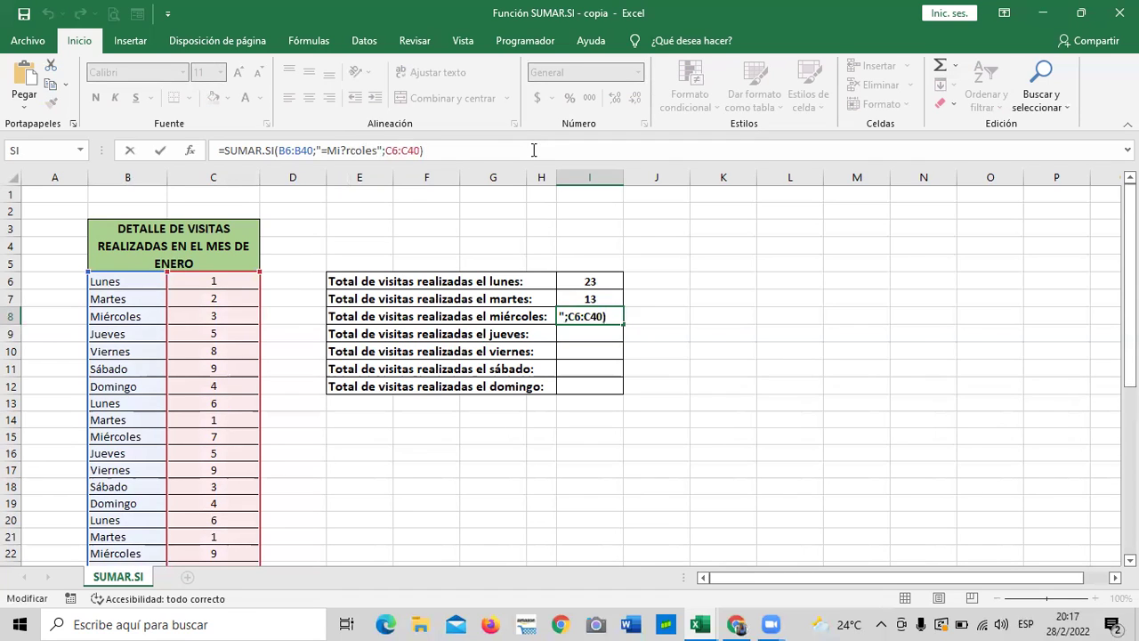
{"action": "key", "text": "Return"}
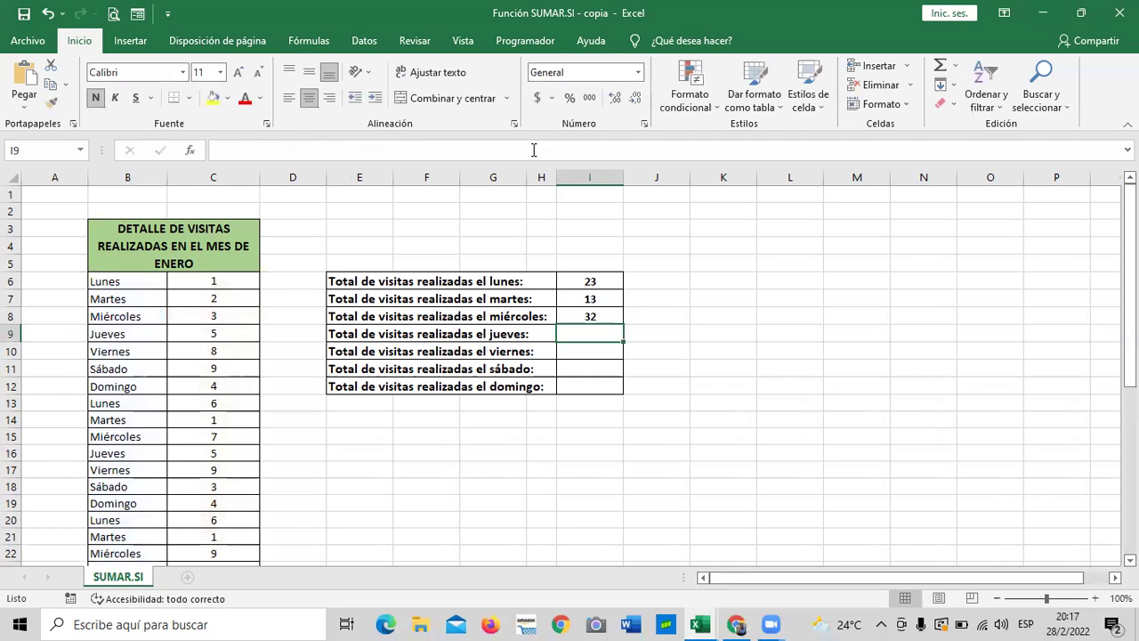
{"action": "left_click", "coordinate": [594, 314]}
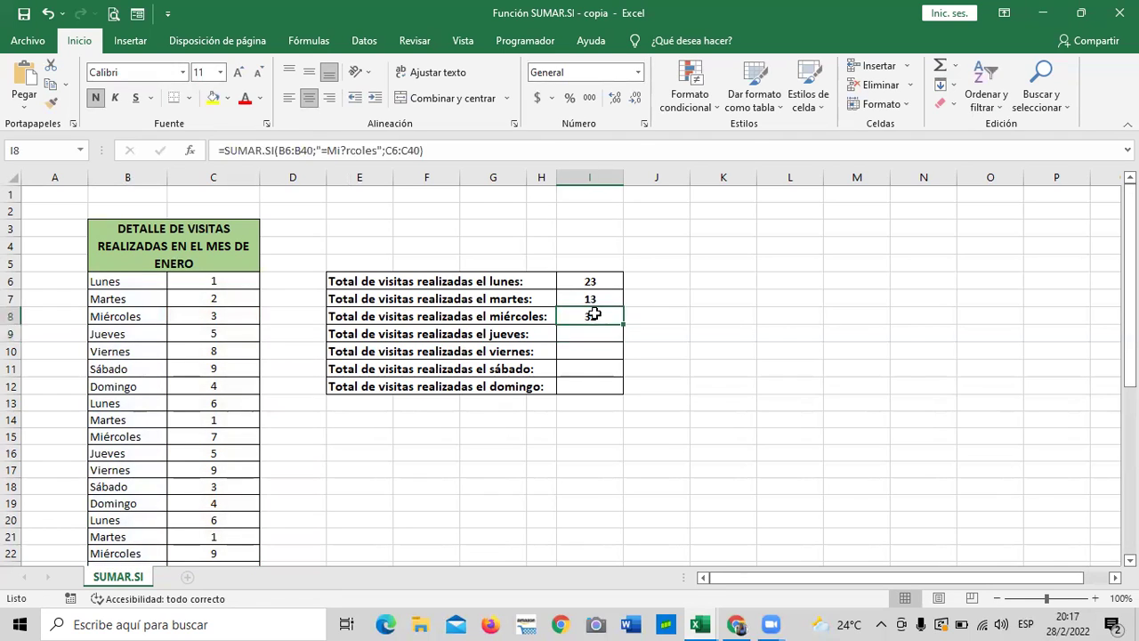
{"action": "left_click", "coordinate": [476, 149]}
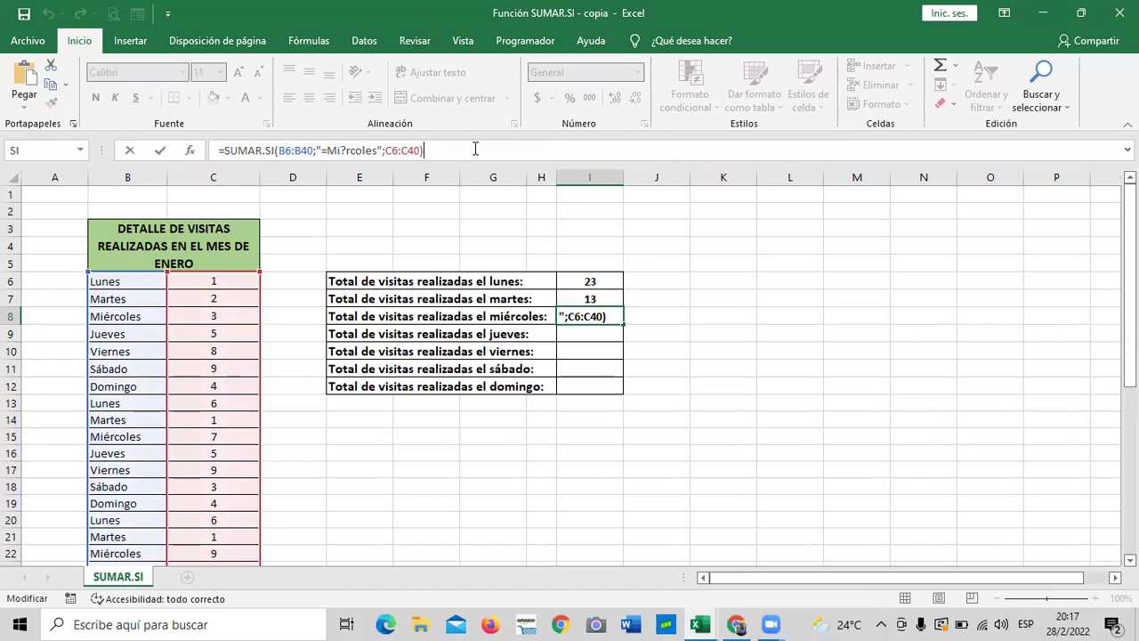
{"action": "key", "text": "Return"}
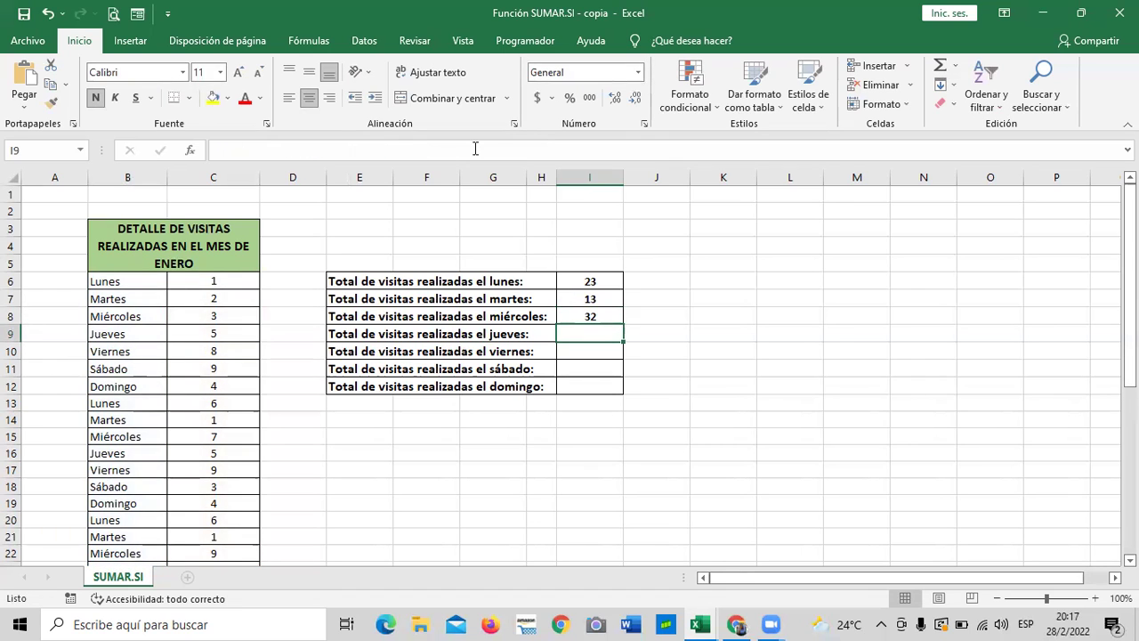
Fill Wednesday's formula from I8 down through Sunday's total in I12
{"action": "left_click", "coordinate": [594, 317]}
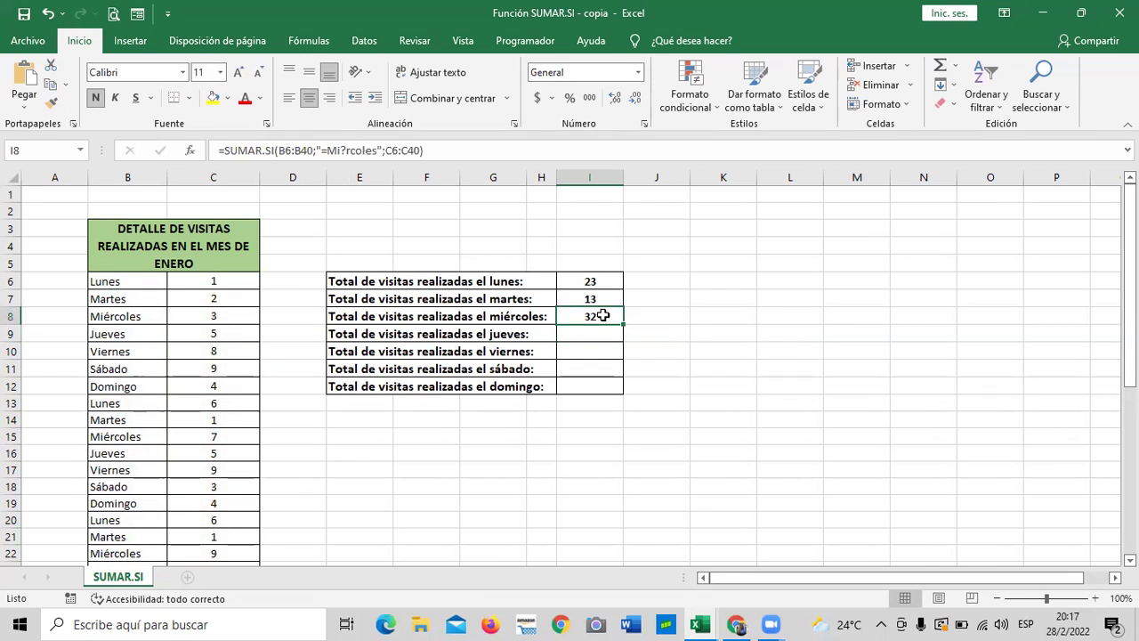
{"action": "left_click_drag", "start_coordinate": [624, 325], "coordinate": [627, 388]}
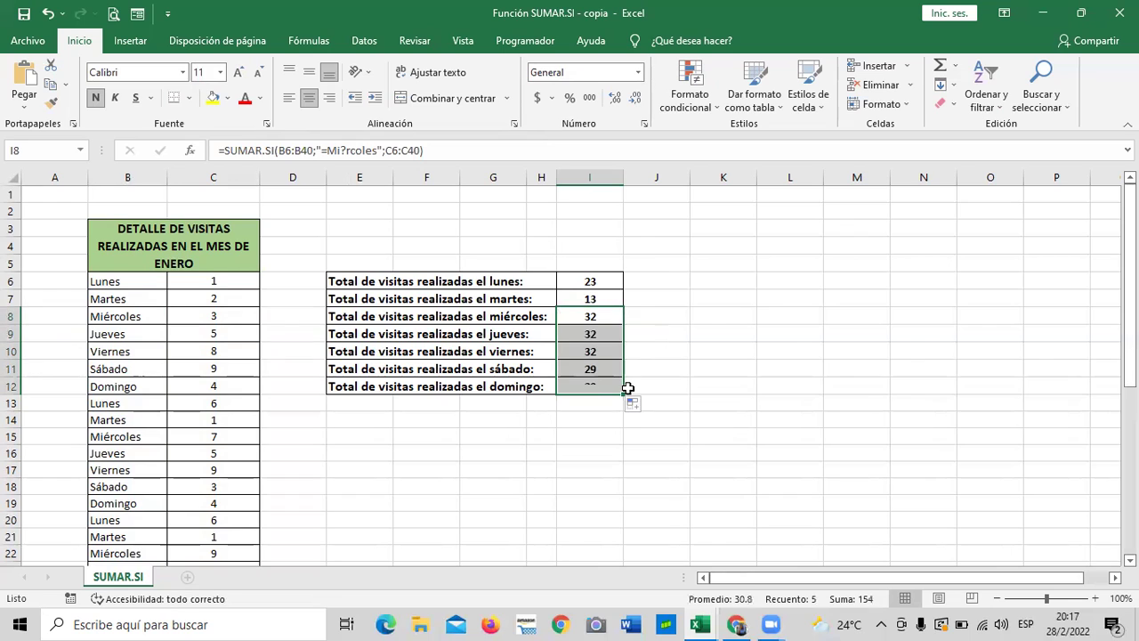
{"action": "left_click", "coordinate": [683, 379]}
Change the criterion of Thursday's formula in I9 to "=Jueves"
{"action": "left_click", "coordinate": [590, 331]}
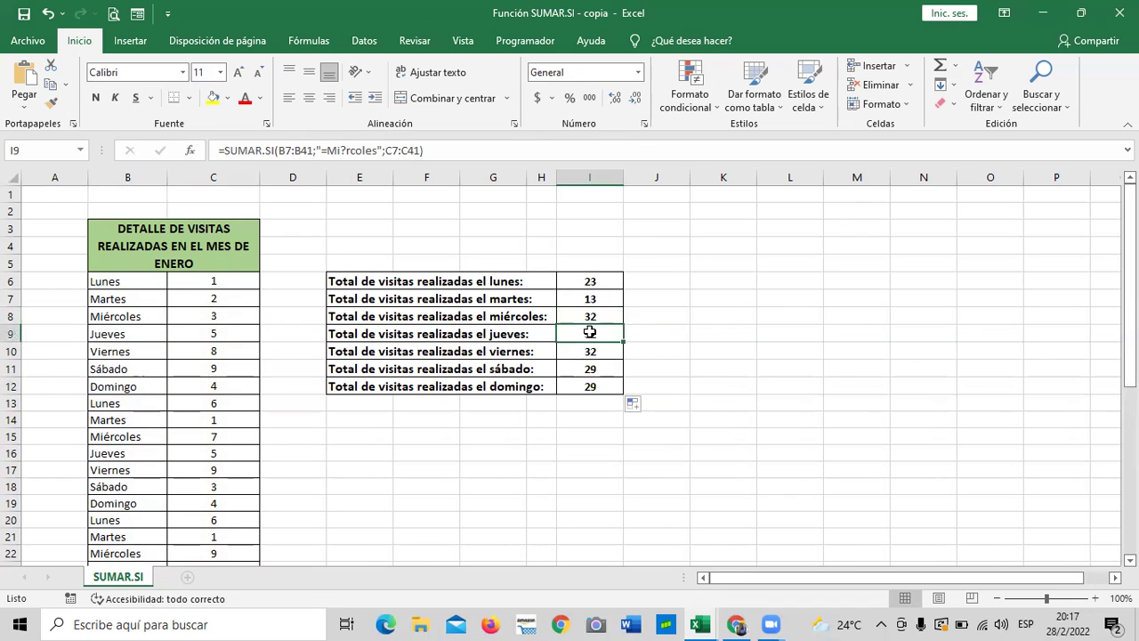
{"action": "left_click", "coordinate": [382, 151]}
{"action": "key", "text": "BackSpace"}
{"action": "key", "text": "BackSpace"}
{"action": "key", "text": "BackSpace"}
{"action": "key", "text": "BackSpace"}
{"action": "key", "text": "BackSpace"}
{"action": "key", "text": "BackSpace"}
{"action": "key", "text": "BackSpace"}
{"action": "key", "text": "BackSpace"}
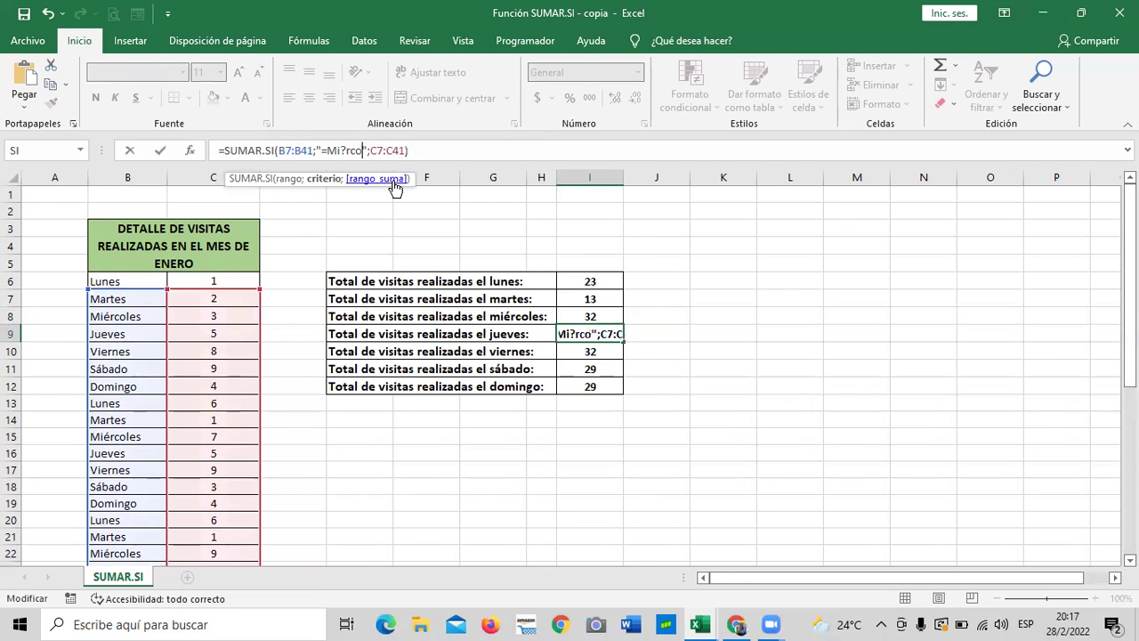
{"action": "key", "text": "BackSpace"}
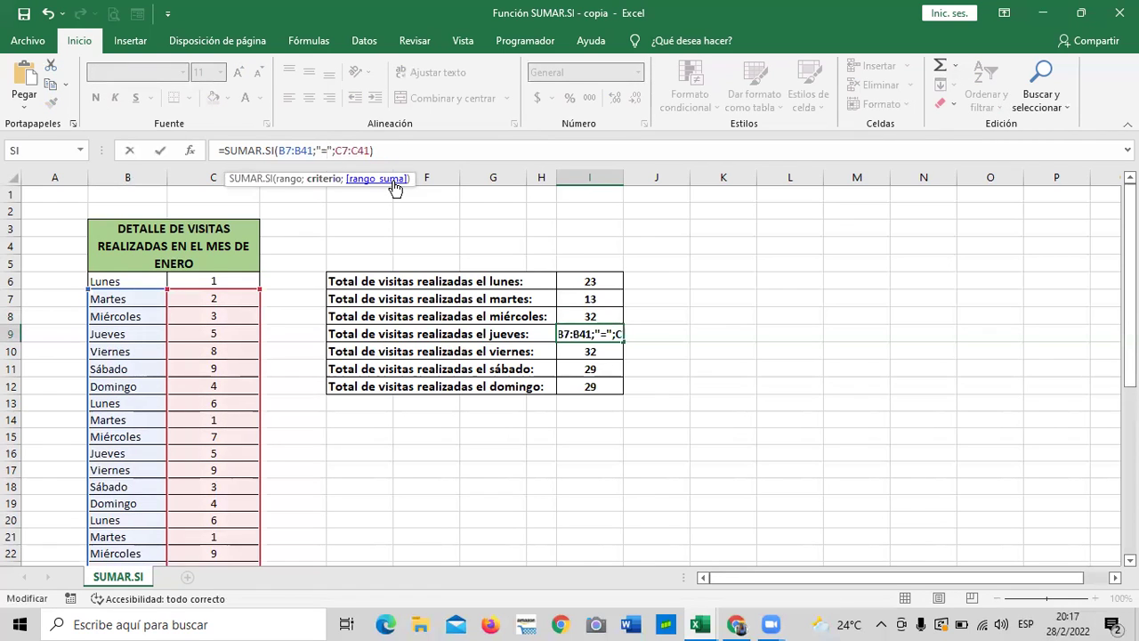
{"action": "type", "text": "Jueves"}
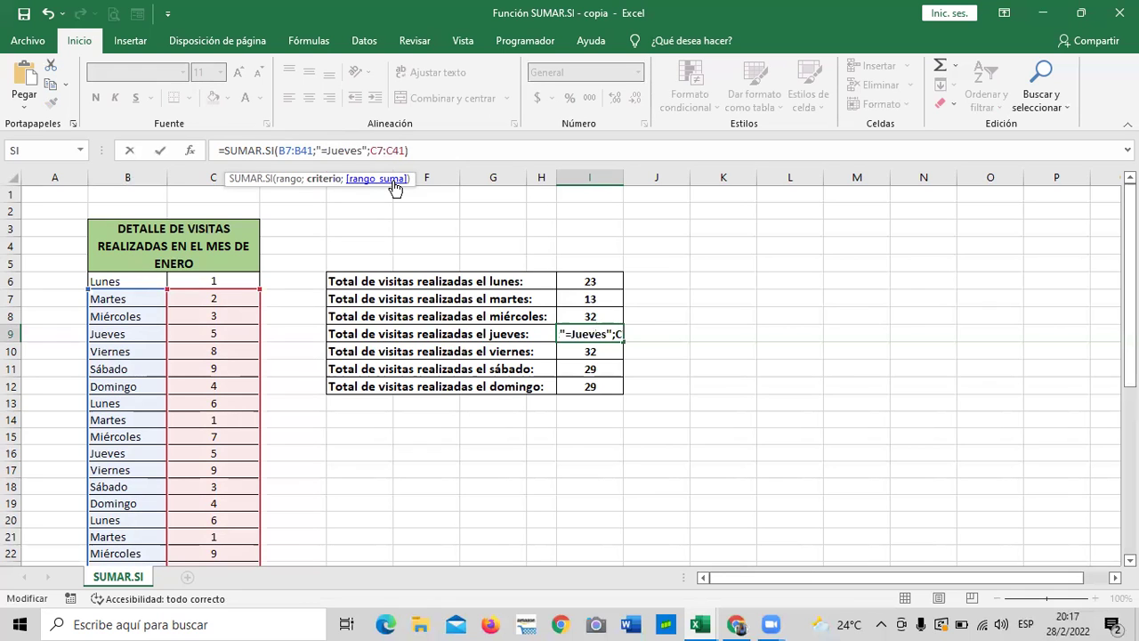
{"action": "key", "text": "Return"}
{"action": "left_click", "coordinate": [789, 453]}
Ignore the error flagged on Thursday's total in I9
{"action": "left_click", "coordinate": [602, 333]}
{"action": "left_click", "coordinate": [543, 334]}
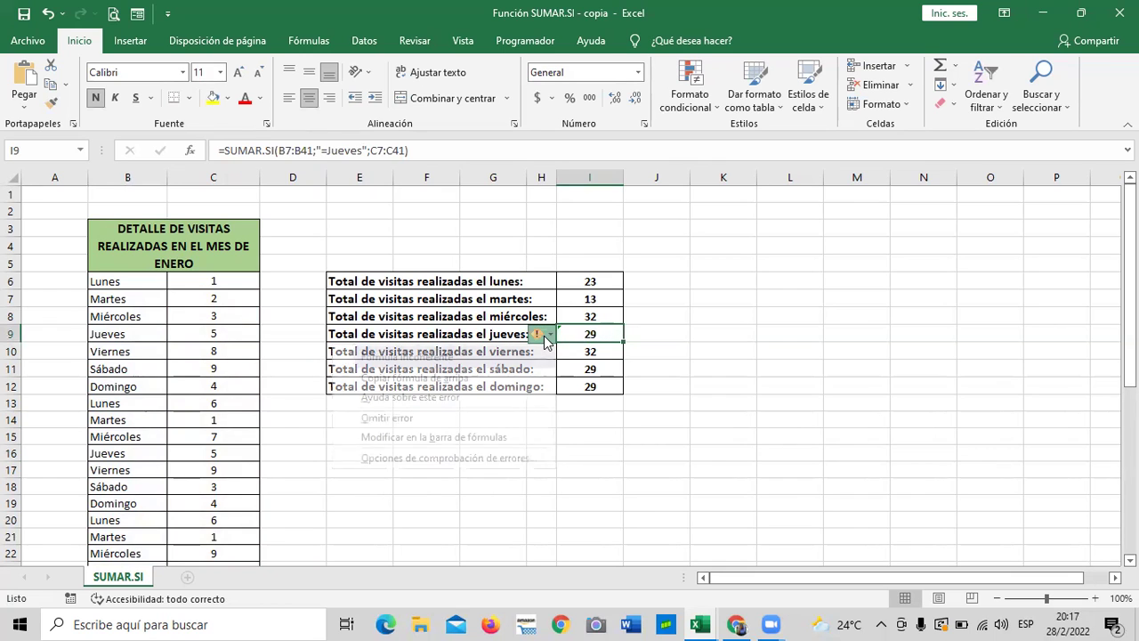
{"action": "left_click", "coordinate": [470, 417]}
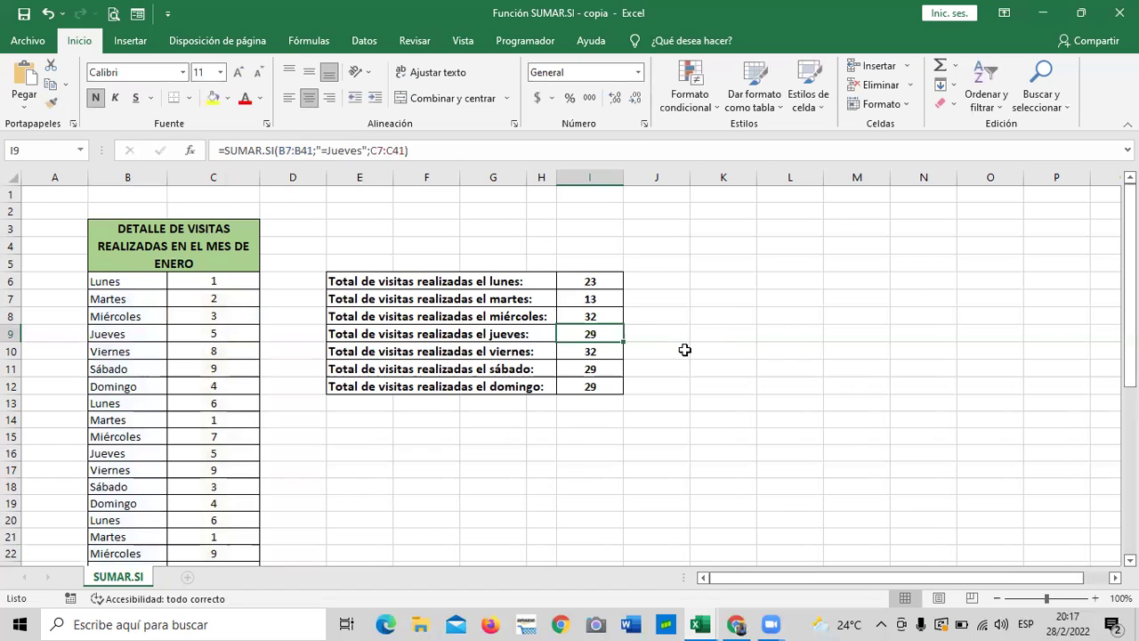
In Thursday's formula in I9, make the starting cell of the weekday range absolute as $B$7
{"action": "left_click", "coordinate": [547, 152]}
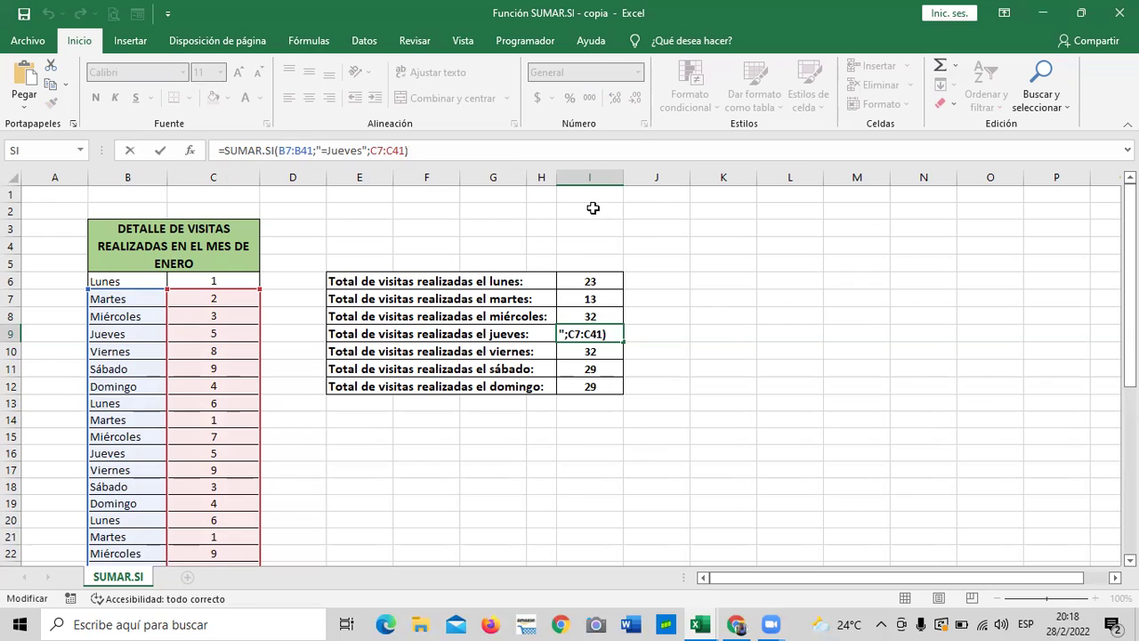
{"action": "left_click", "coordinate": [290, 147]}
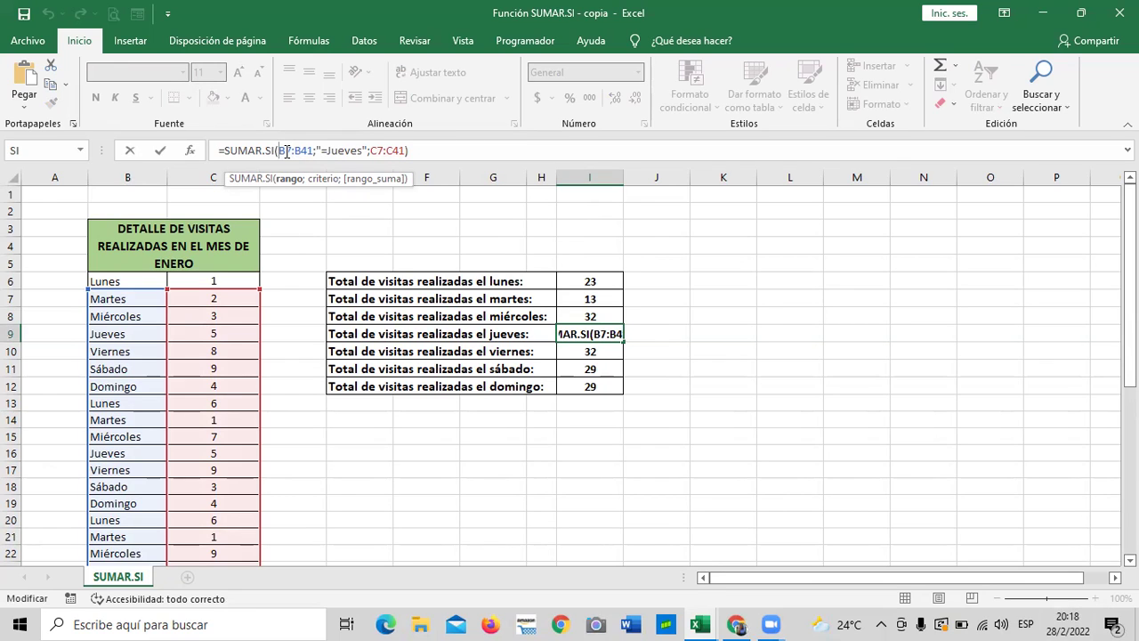
{"action": "type", "text": "$"}
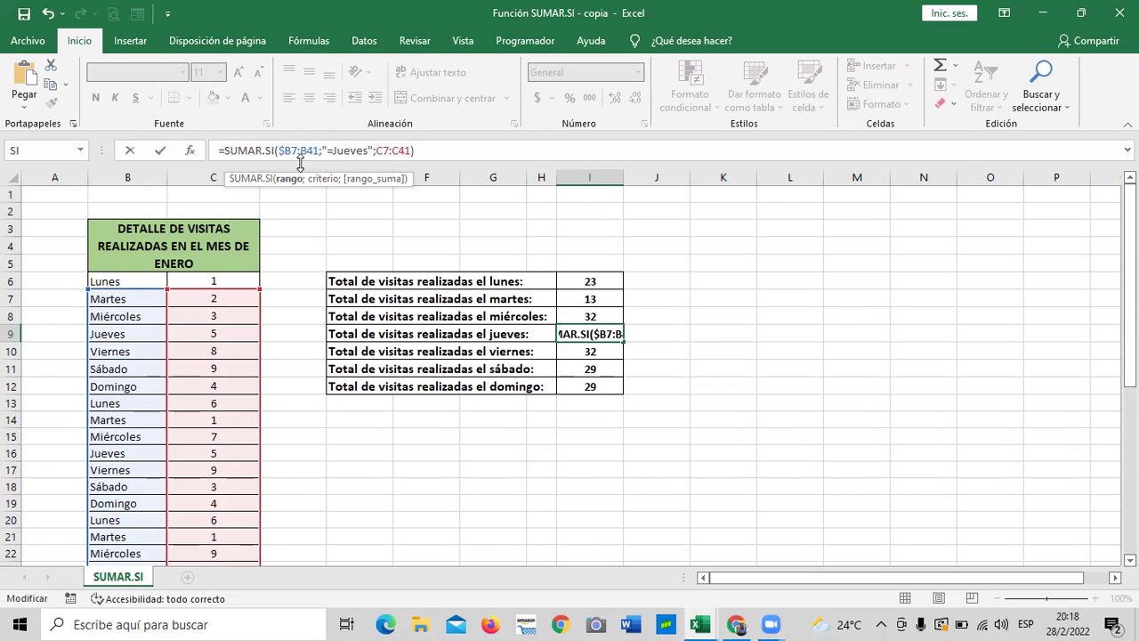
{"action": "key", "text": "Right"}
{"action": "type", "text": "$"}
Make the sum range of Thursday's formula absolute as $C$7:$C$41
{"action": "left_click", "coordinate": [390, 149]}
{"action": "type", "text": "$"}
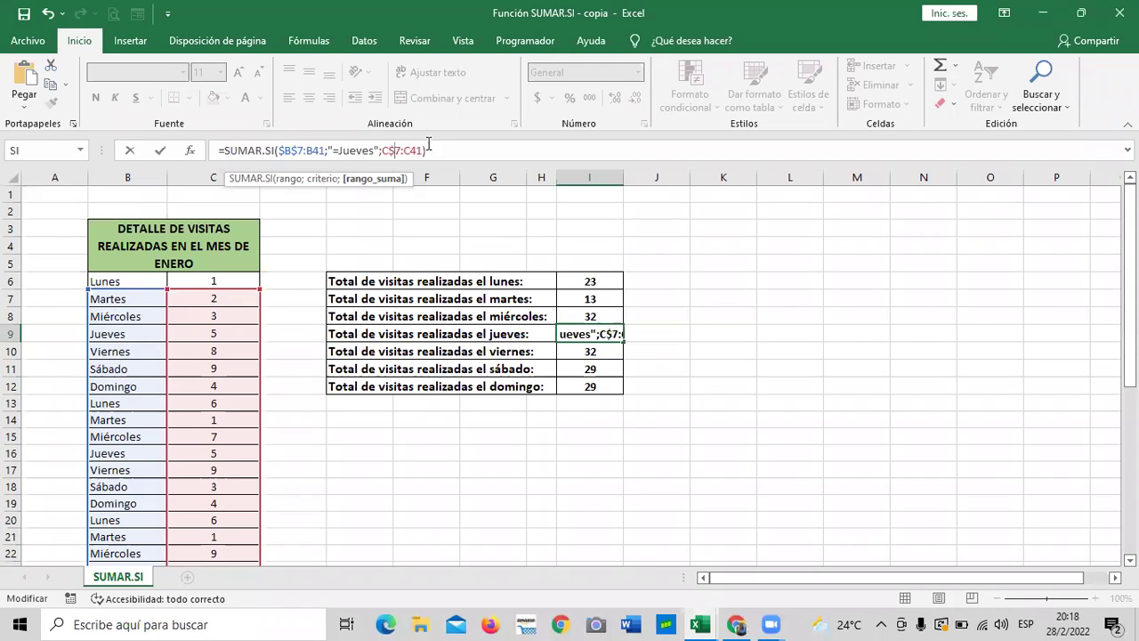
{"action": "left_click", "coordinate": [406, 150]}
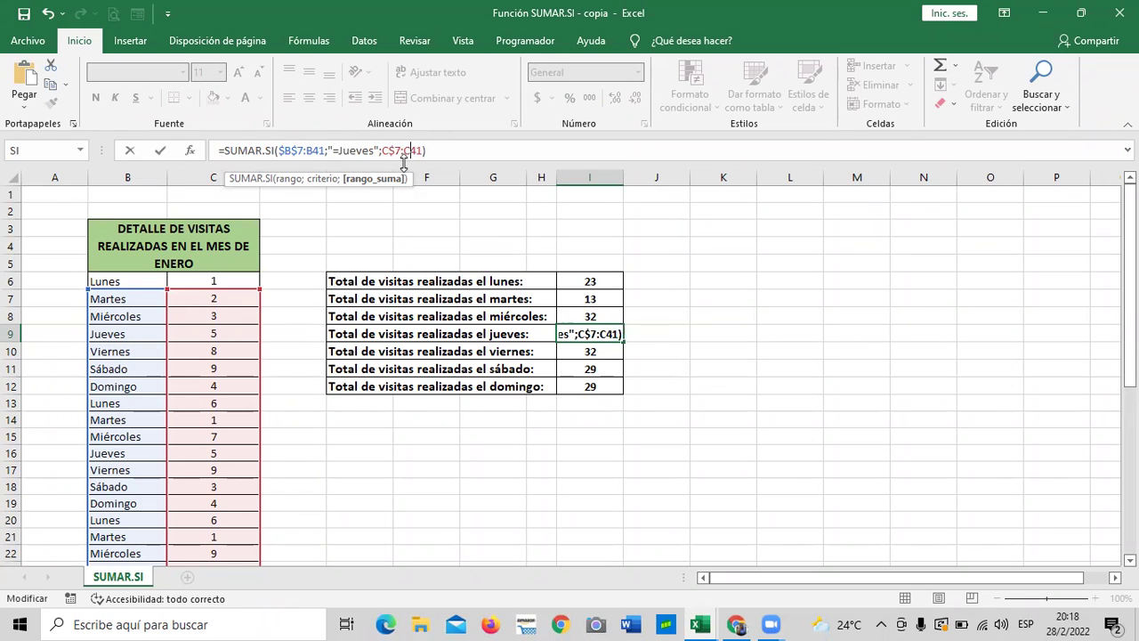
{"action": "type", "text": "$B$"}
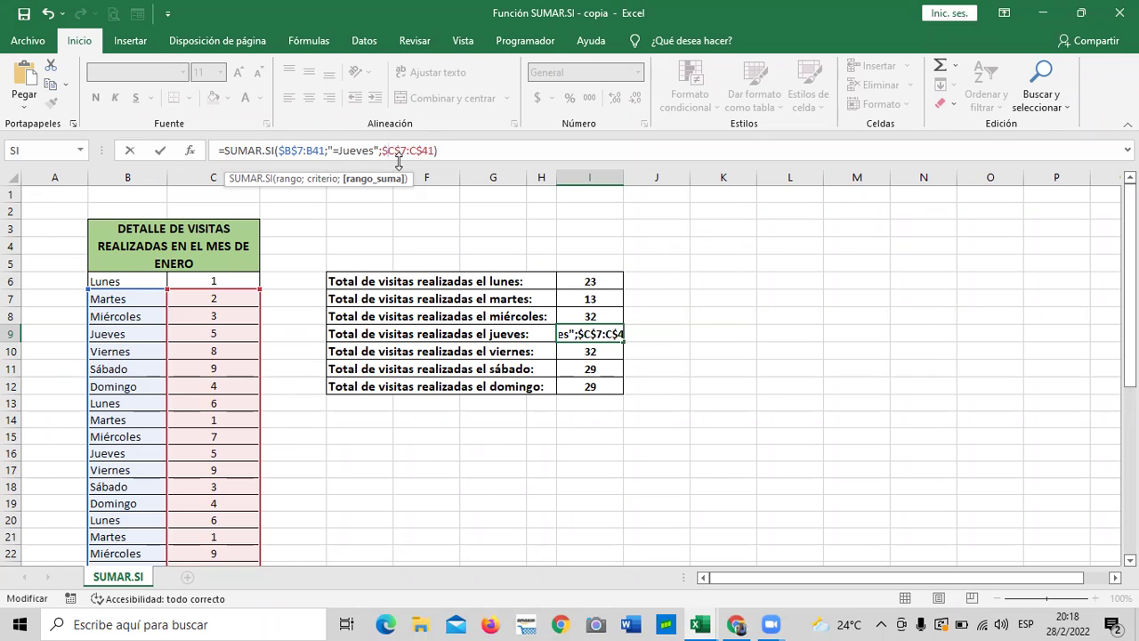
{"action": "left_click", "coordinate": [410, 150]}
{"action": "type", "text": "$"}
Make the end cell of the weekday range absolute as $B$41 and commit Thursday's formula
{"action": "left_click", "coordinate": [316, 152]}
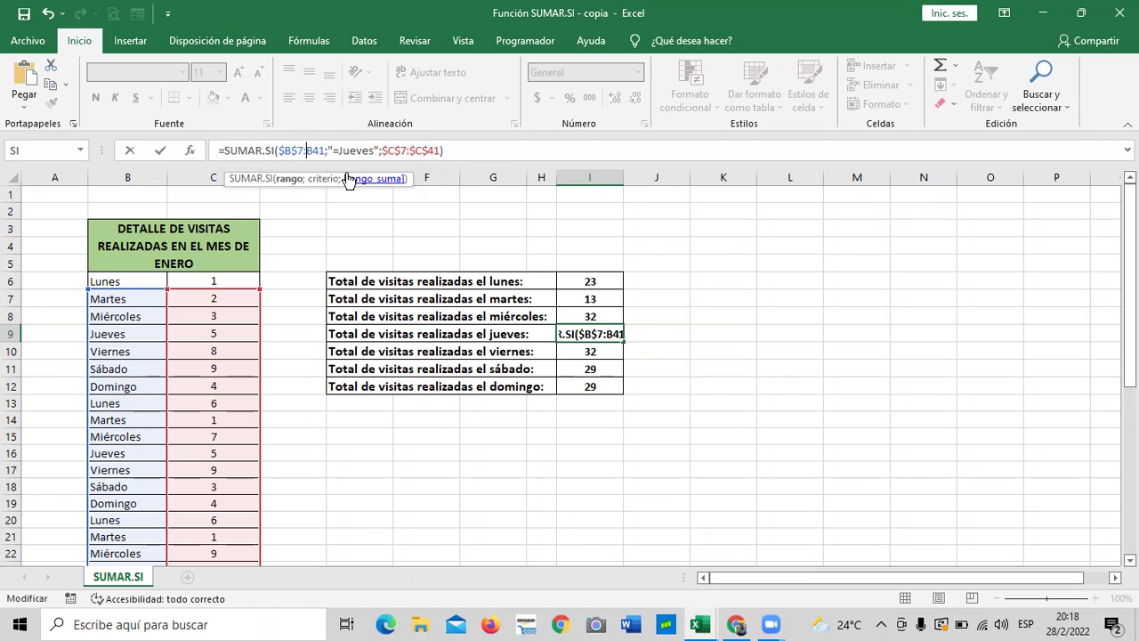
{"action": "type", "text": "$"}
{"action": "left_click", "coordinate": [321, 152]}
{"action": "type", "text": "$B$"}
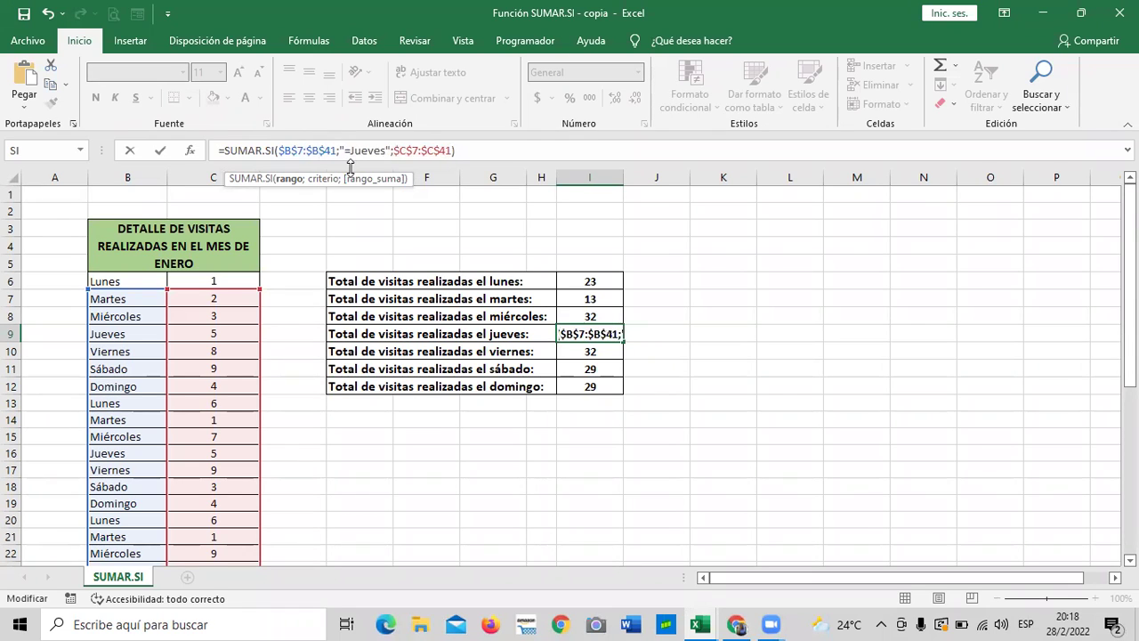
{"action": "key", "text": "Return"}
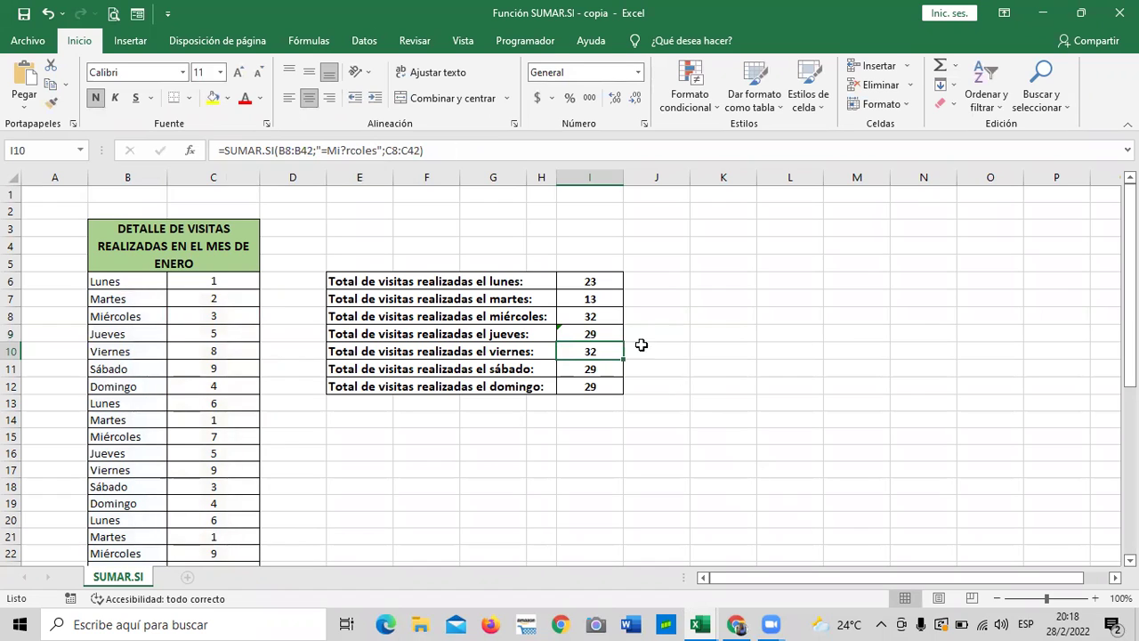
Fill Thursday's absolute-reference formula from I9 down through Sunday's total in I12
{"action": "left_click", "coordinate": [606, 319]}
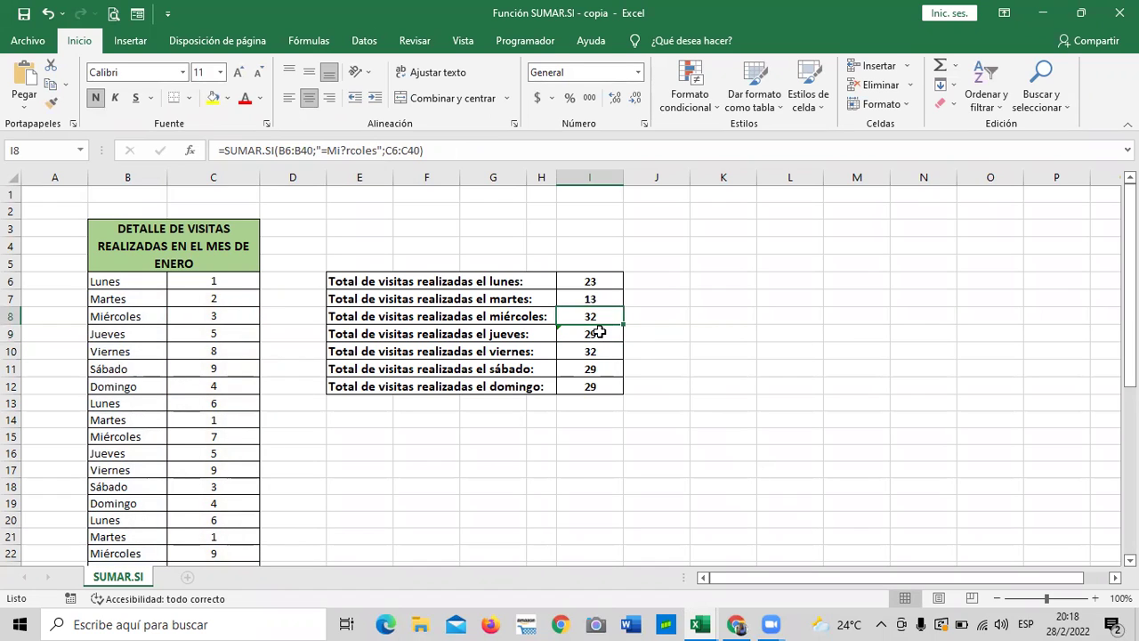
{"action": "left_click", "coordinate": [596, 334]}
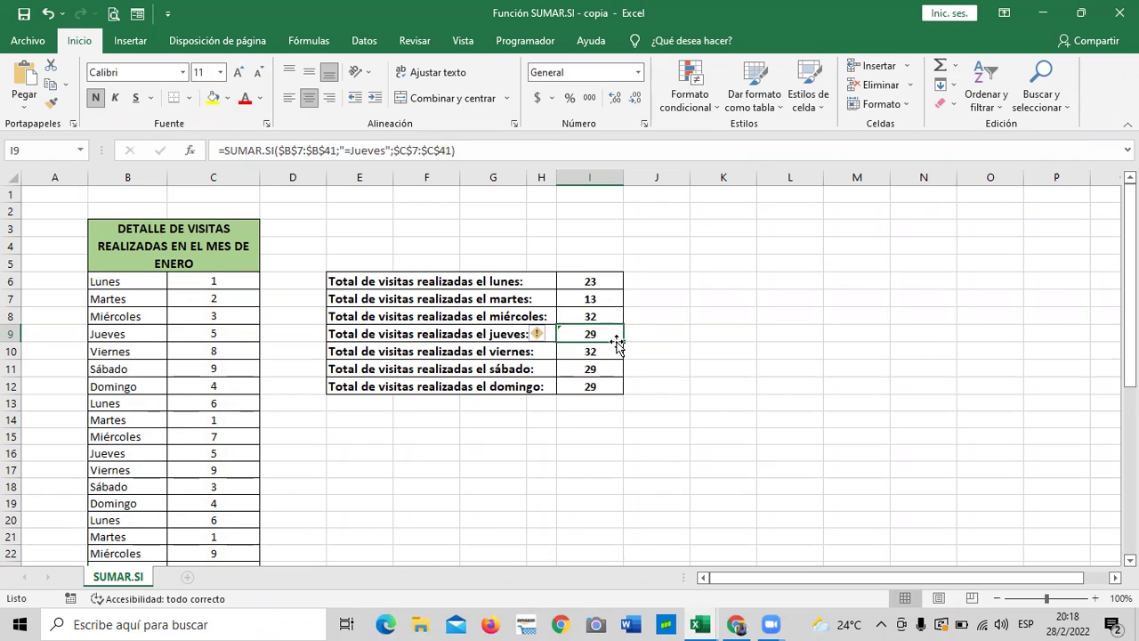
{"action": "left_click_drag", "start_coordinate": [623, 341], "coordinate": [625, 388]}
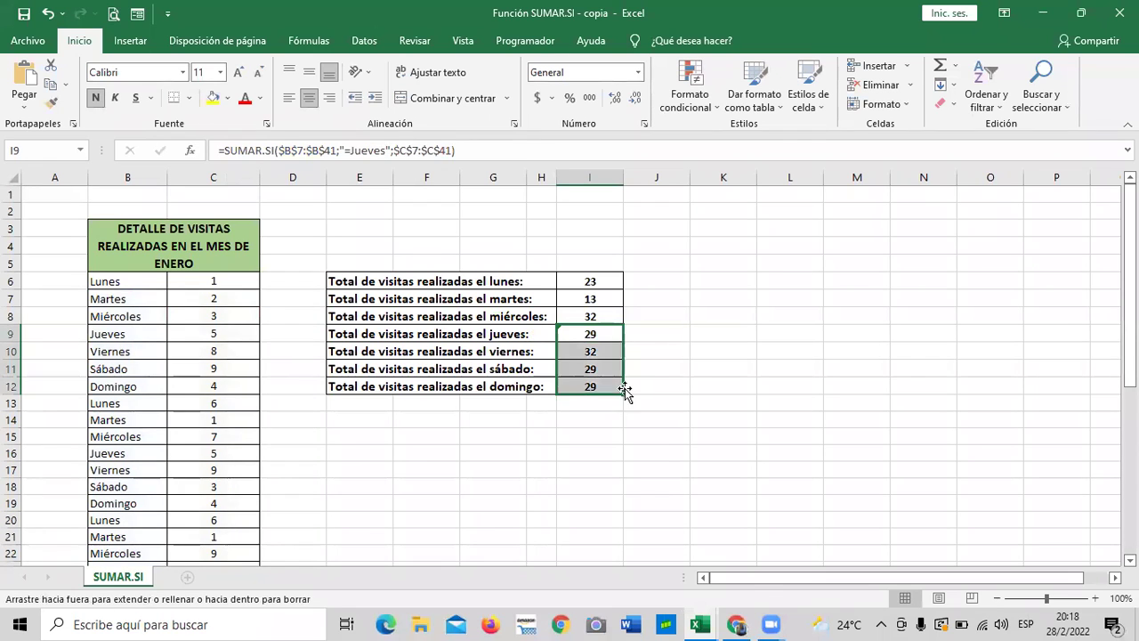
{"action": "left_click", "coordinate": [685, 387]}
Compare the filled formulas in I12 and I10 with Wednesday's and Tuesday's formulas in I8 and I7
{"action": "left_click", "coordinate": [588, 386]}
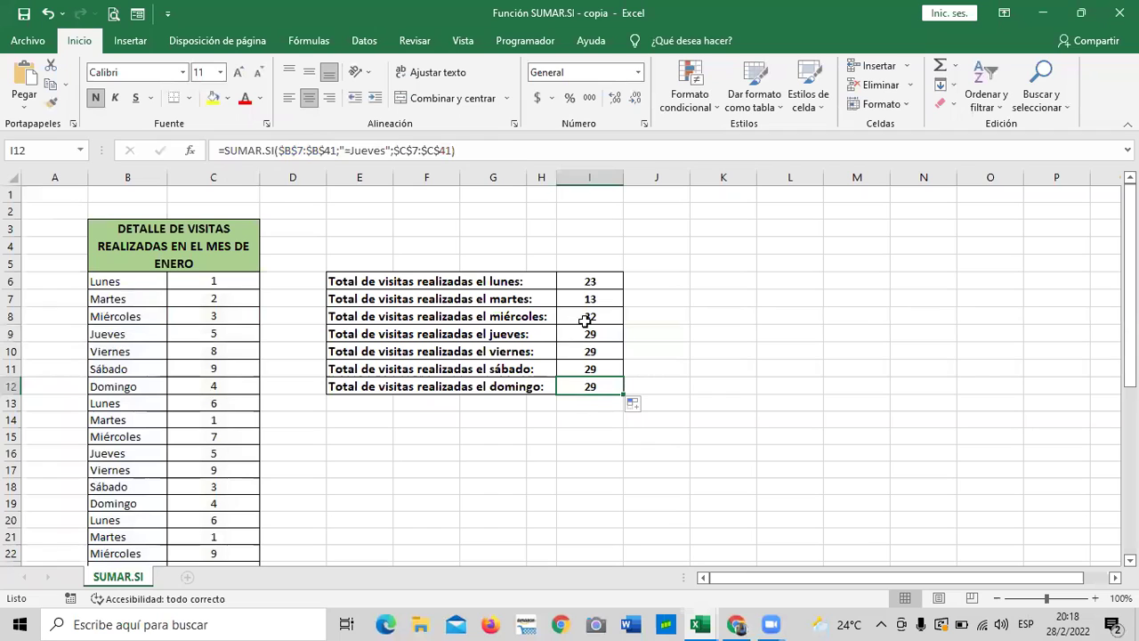
{"action": "left_click", "coordinate": [575, 351]}
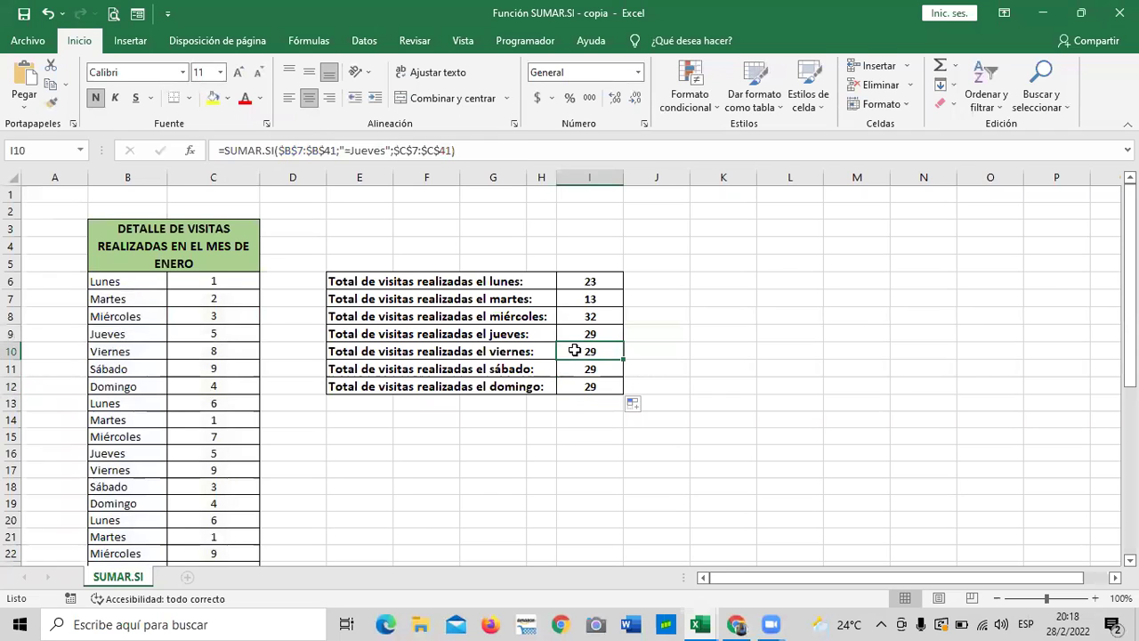
{"action": "left_click", "coordinate": [490, 149]}
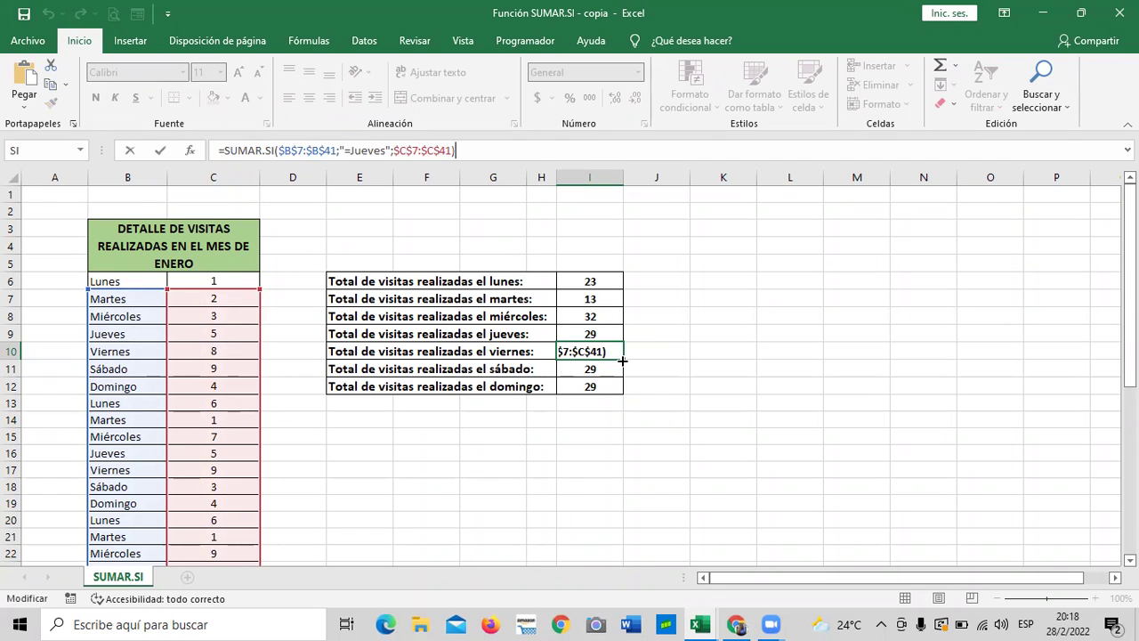
{"action": "key", "text": "Return"}
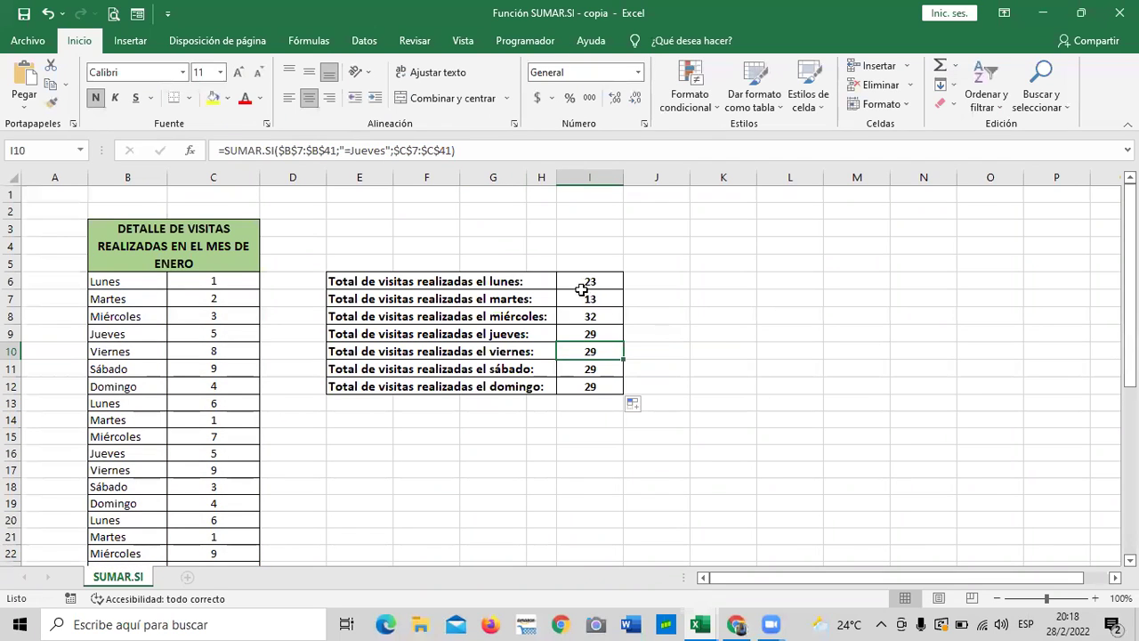
{"action": "left_click", "coordinate": [586, 317]}
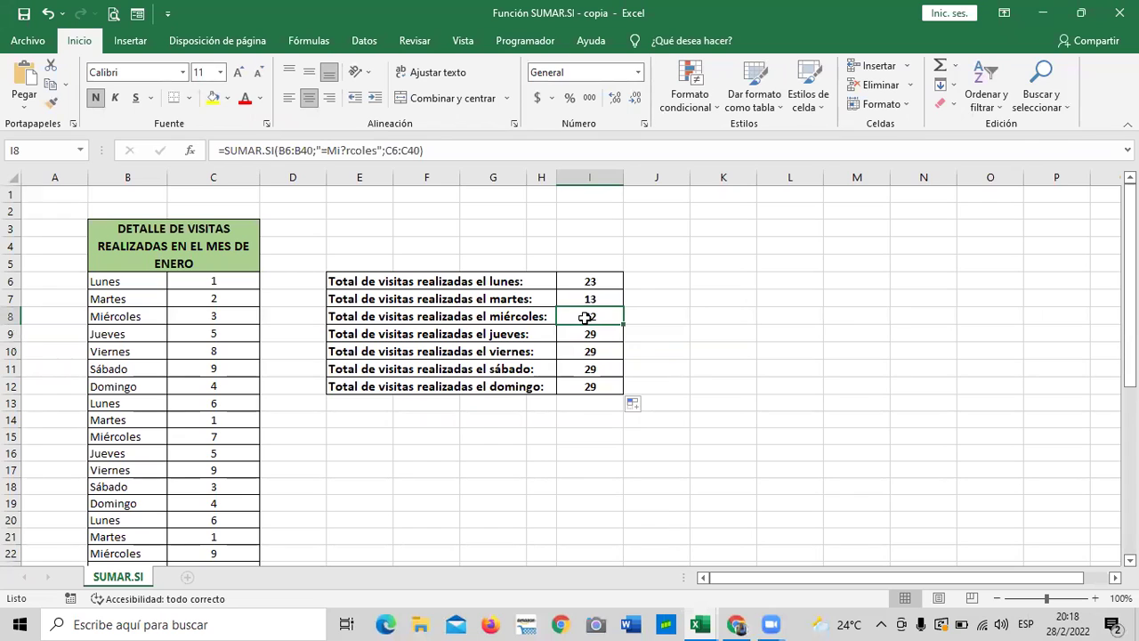
{"action": "left_click", "coordinate": [579, 298]}
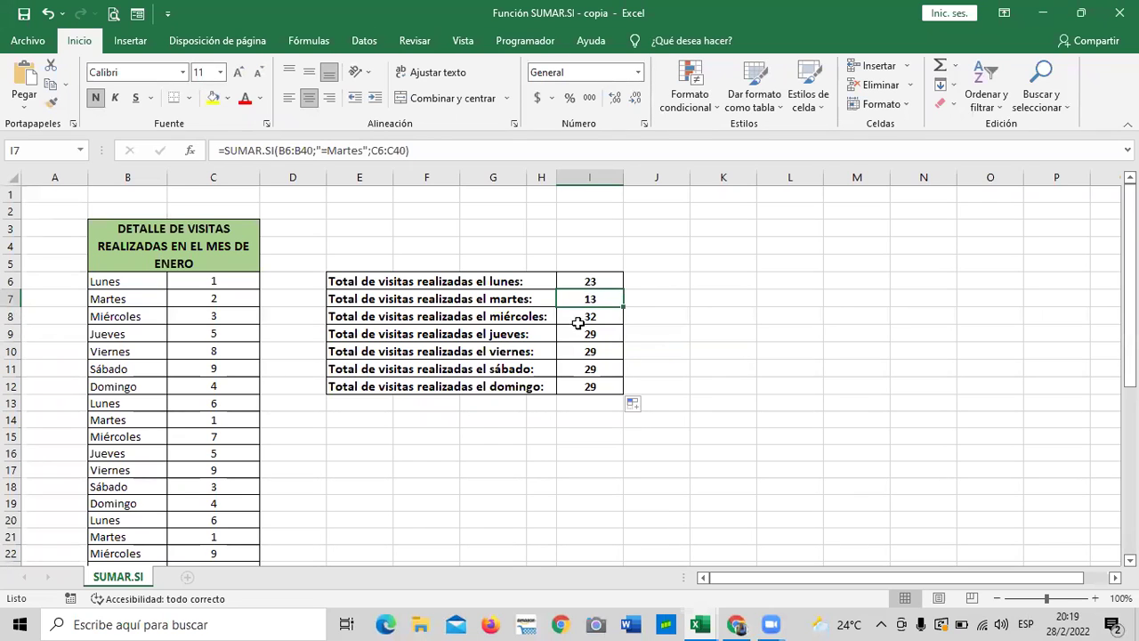
{"action": "left_click", "coordinate": [575, 332]}
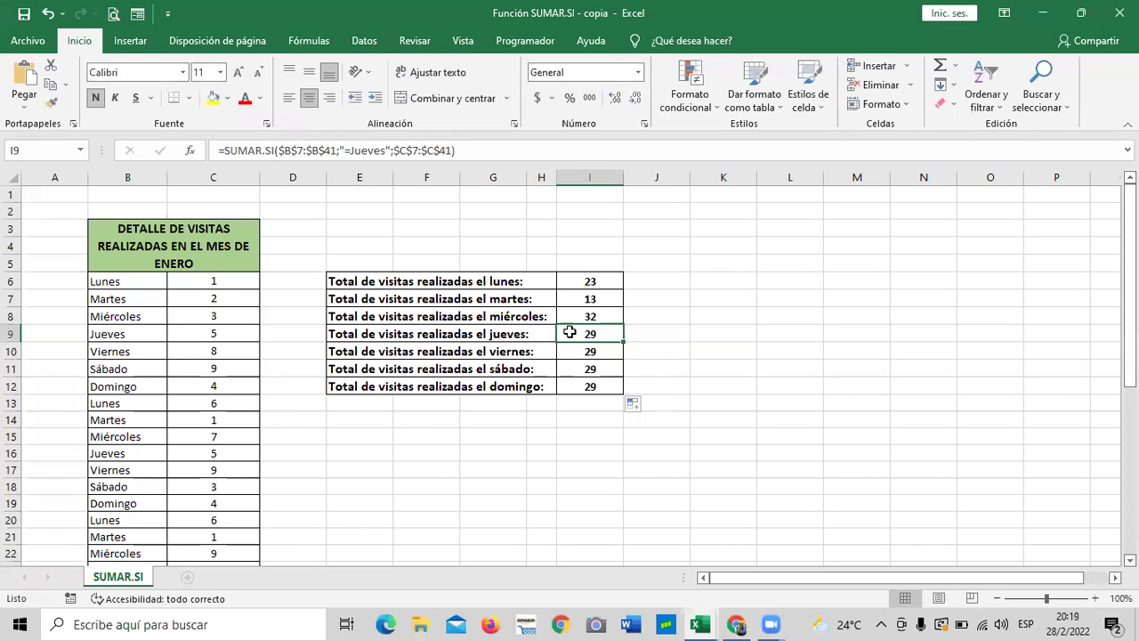
{"action": "right_click", "coordinate": [570, 331]}
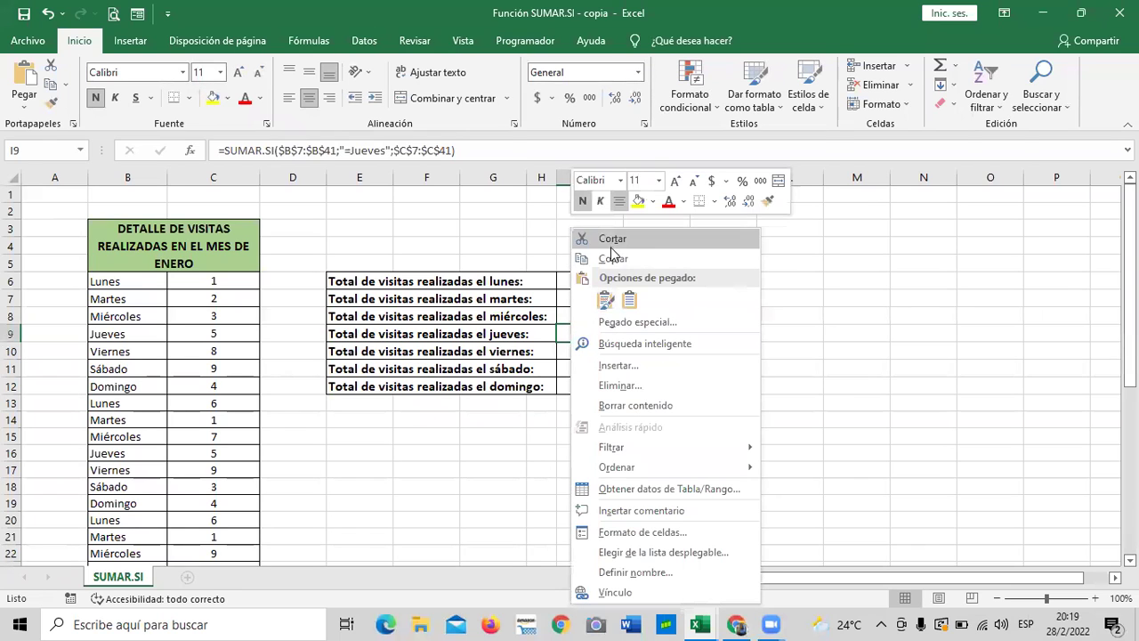
{"action": "left_click", "coordinate": [614, 259]}
{"action": "left_click", "coordinate": [592, 314]}
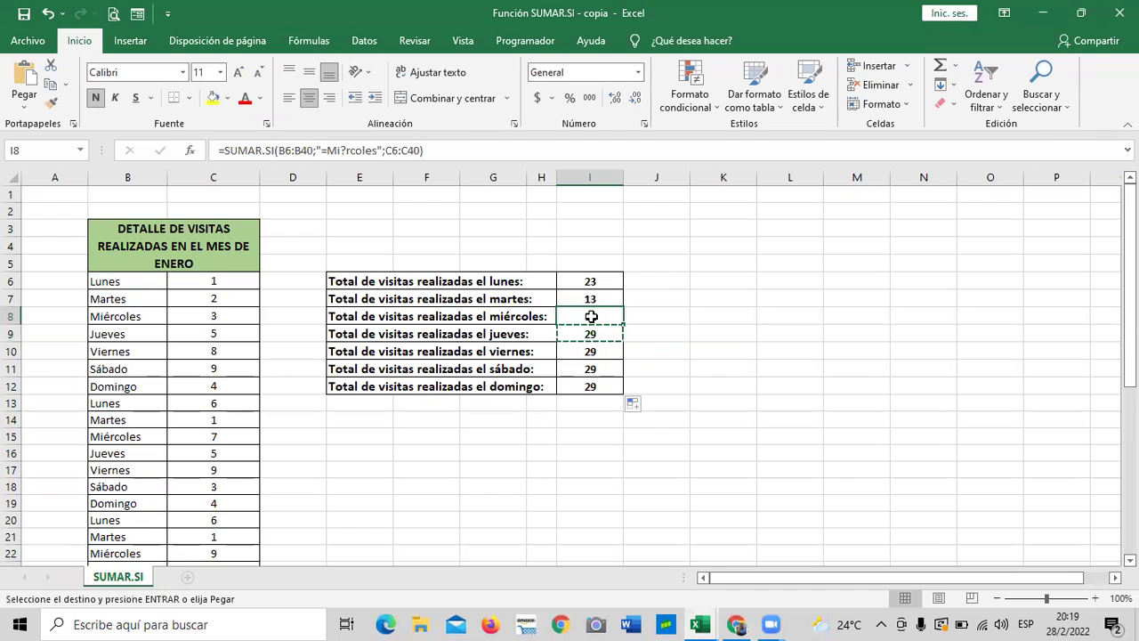
{"action": "double_click", "coordinate": [591, 317]}
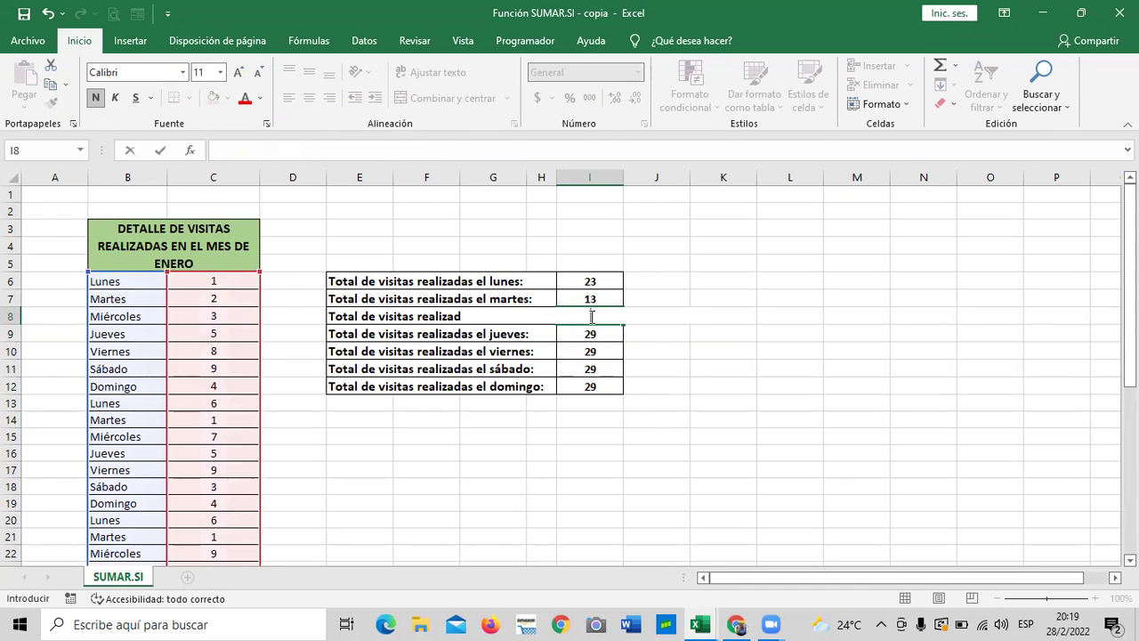
{"action": "key", "text": "Escape"}
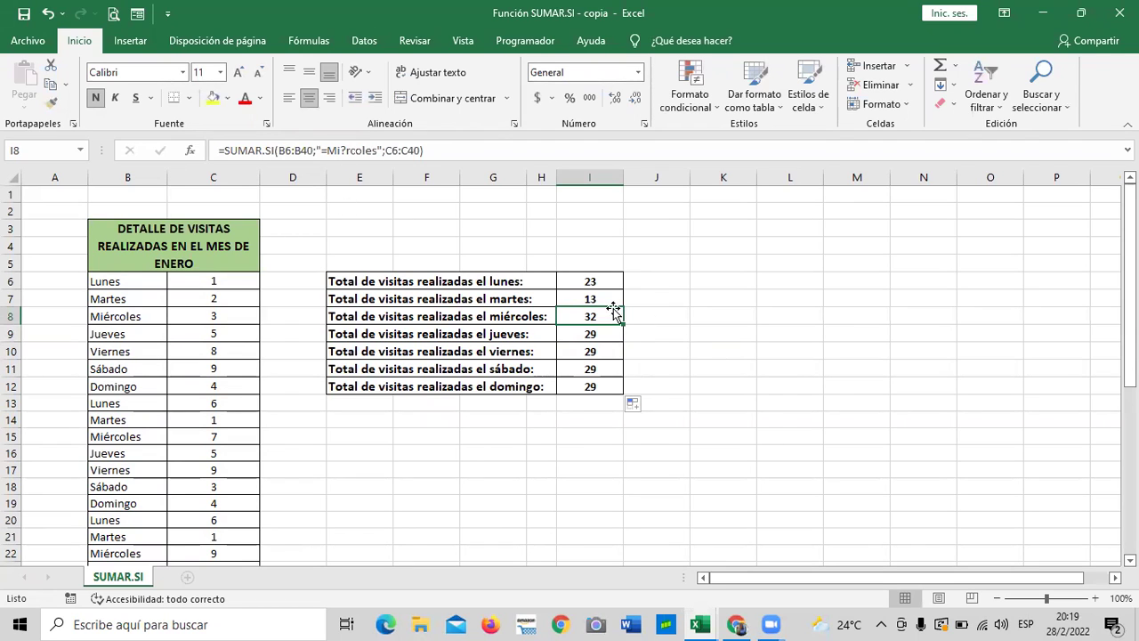
Clear Wednesday's total in I8, fill Thursday's formula up into it from I9, and refill it down through I12
{"action": "key", "text": "Delete"}
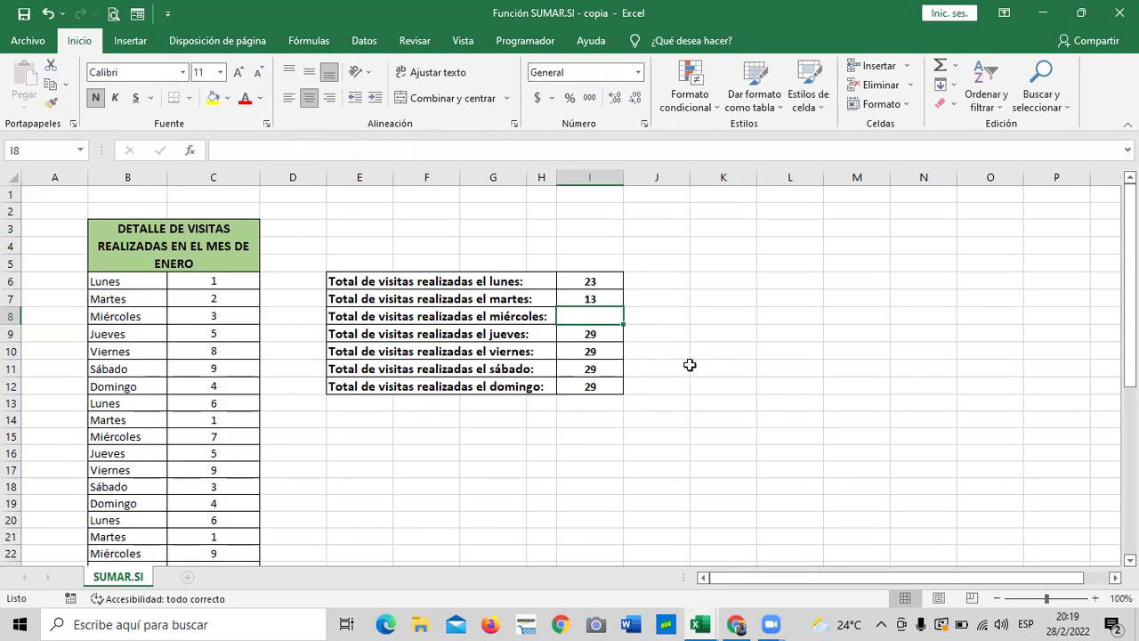
{"action": "left_click", "coordinate": [620, 334]}
{"action": "left_click_drag", "start_coordinate": [621, 339], "coordinate": [625, 310]}
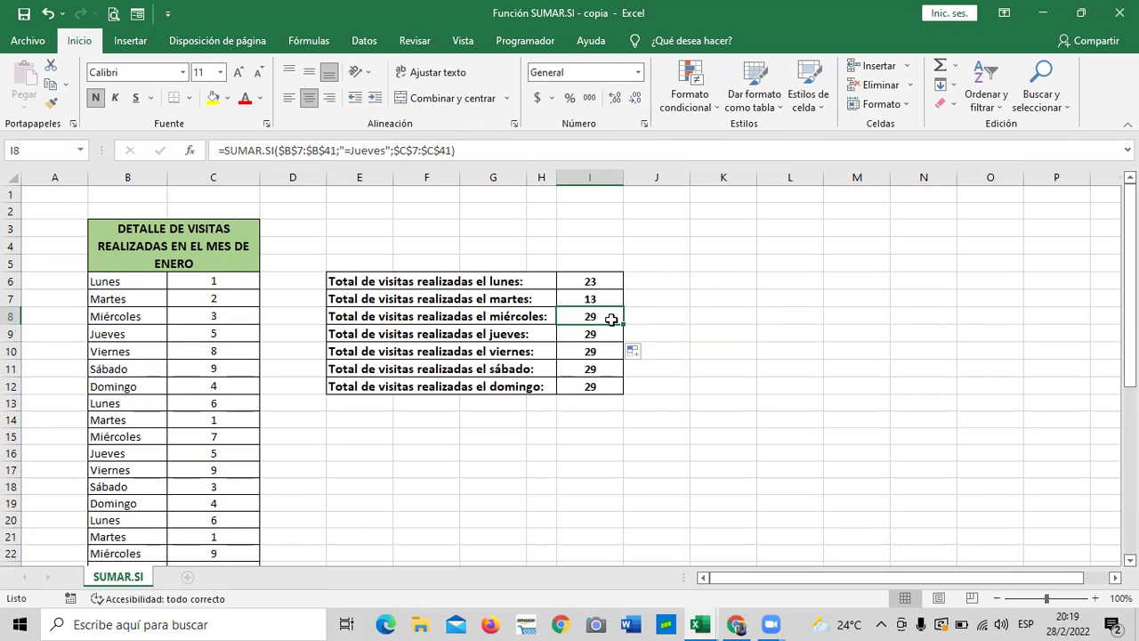
{"action": "left_click_drag", "start_coordinate": [623, 325], "coordinate": [624, 393]}
{"action": "left_click", "coordinate": [678, 367]}
{"action": "left_click", "coordinate": [603, 311]}
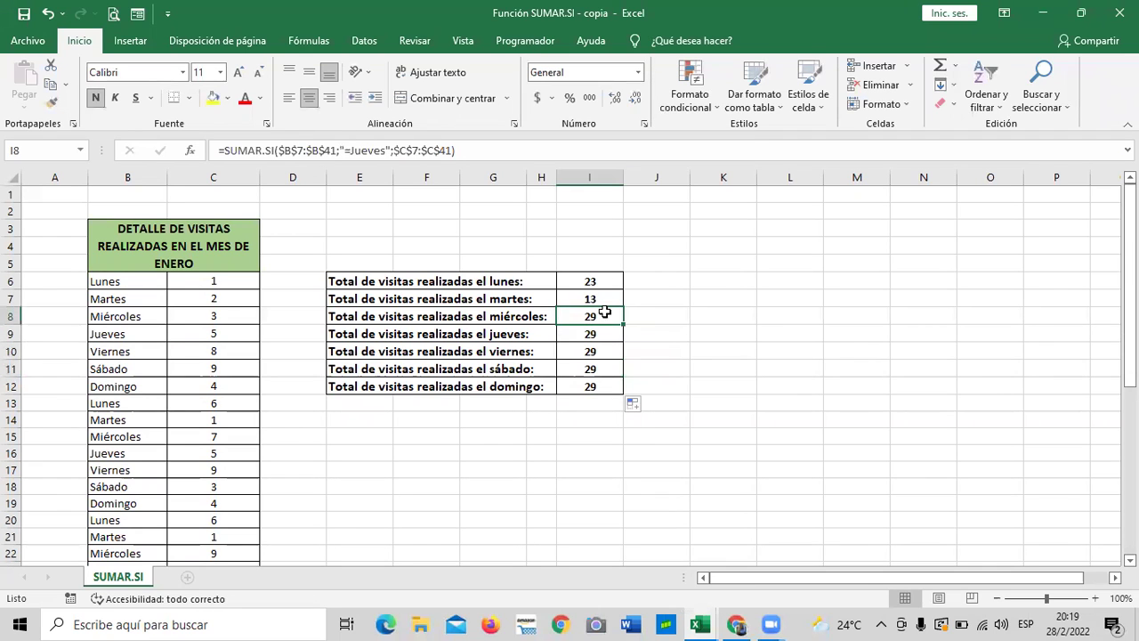
Clear Tuesday's total in I7 and replace it with a formula-only paste of the formula from I8
{"action": "left_click", "coordinate": [591, 300]}
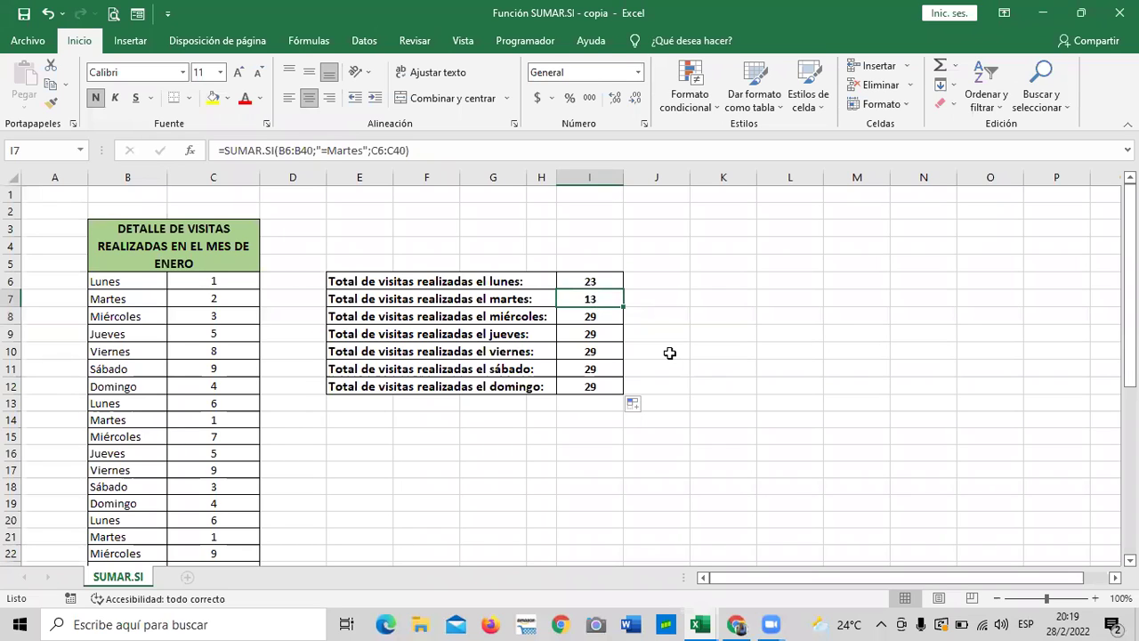
{"action": "key", "text": "Delete"}
{"action": "left_click", "coordinate": [594, 317]}
{"action": "right_click", "coordinate": [601, 324]}
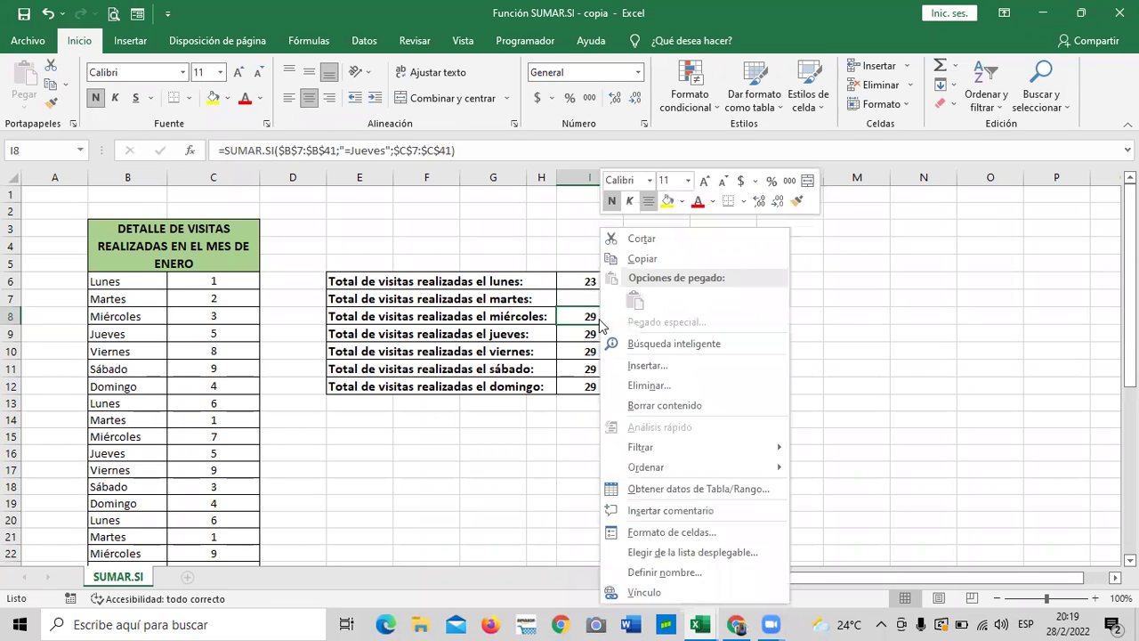
{"action": "left_click", "coordinate": [643, 258]}
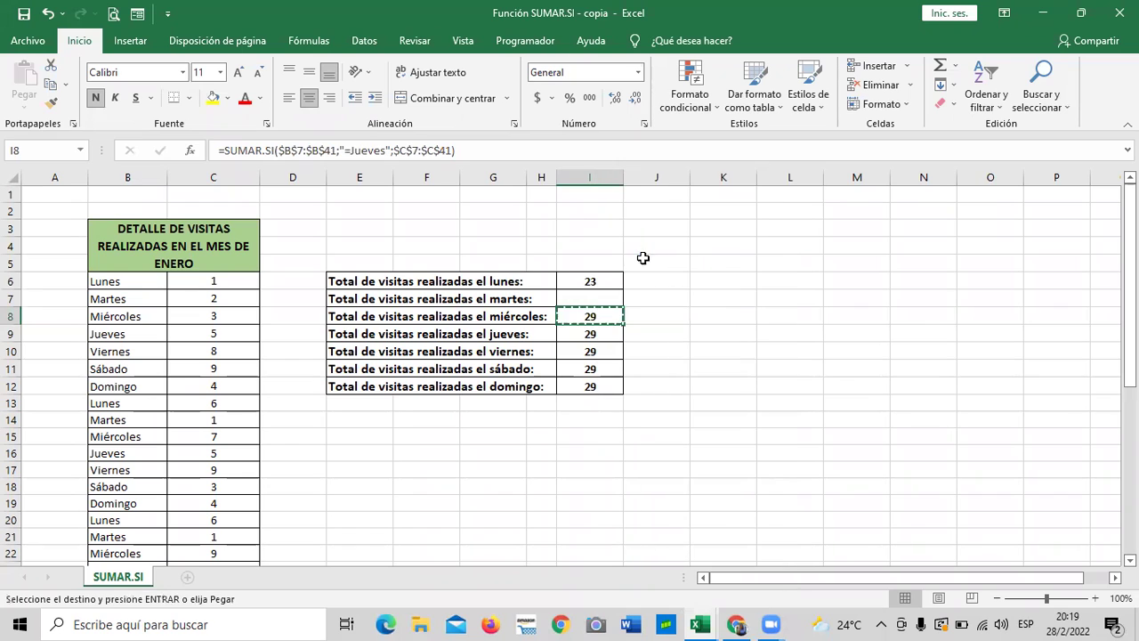
{"action": "left_click", "coordinate": [598, 298]}
{"action": "right_click", "coordinate": [601, 299]}
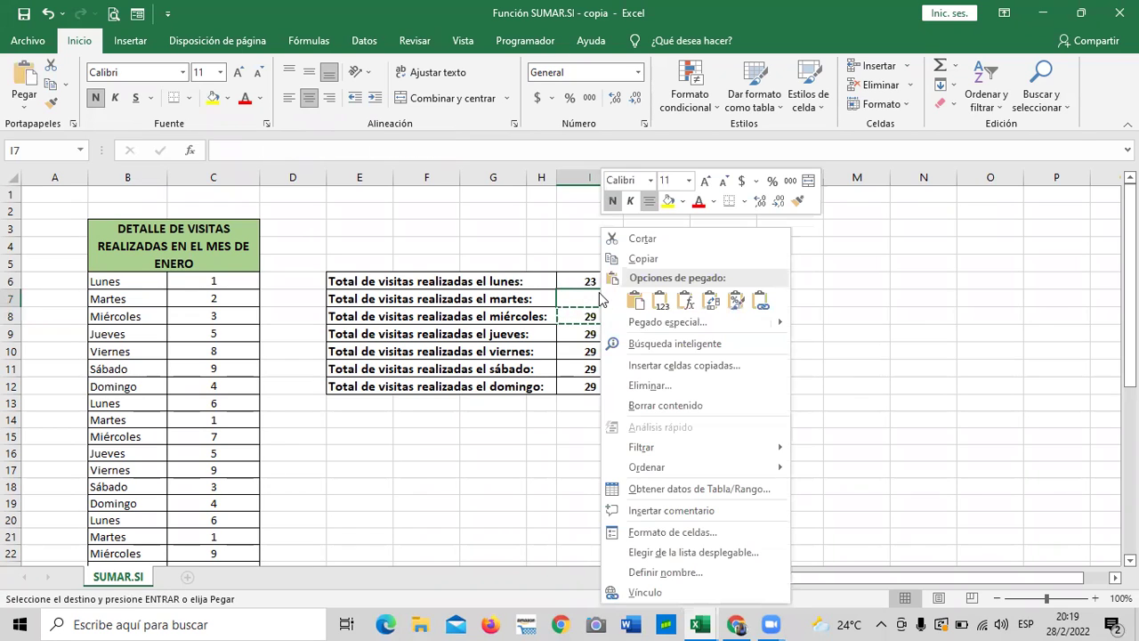
{"action": "left_click", "coordinate": [685, 303]}
{"action": "key", "text": "Escape"}
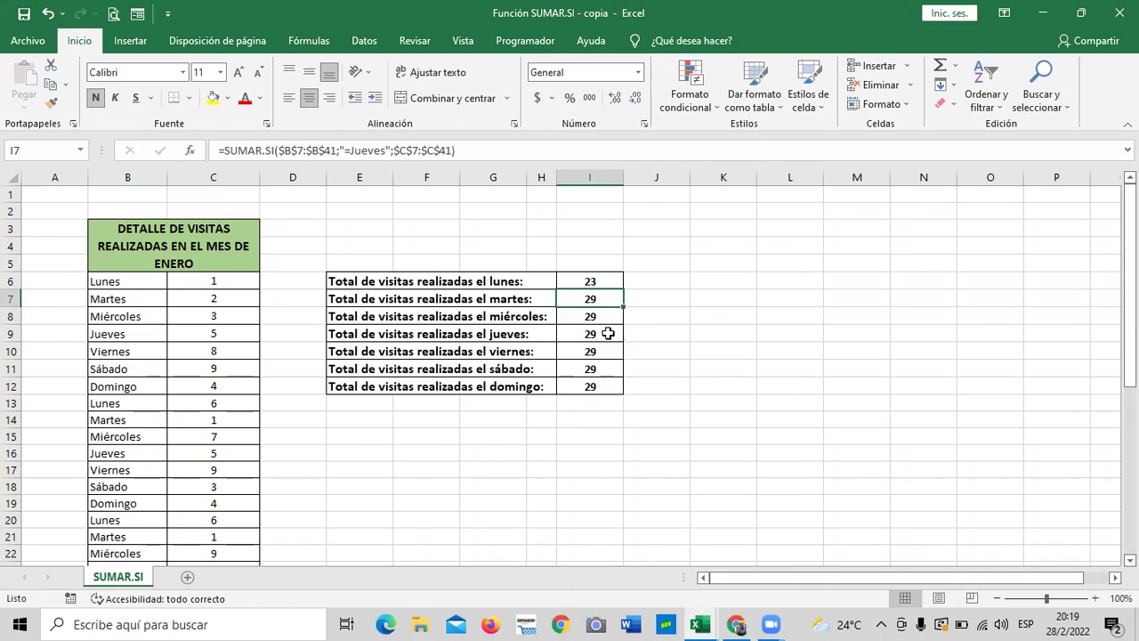
Replace Monday's formula in I6 with a formula-only paste from I7, and fill it down through I12
{"action": "left_click", "coordinate": [590, 280]}
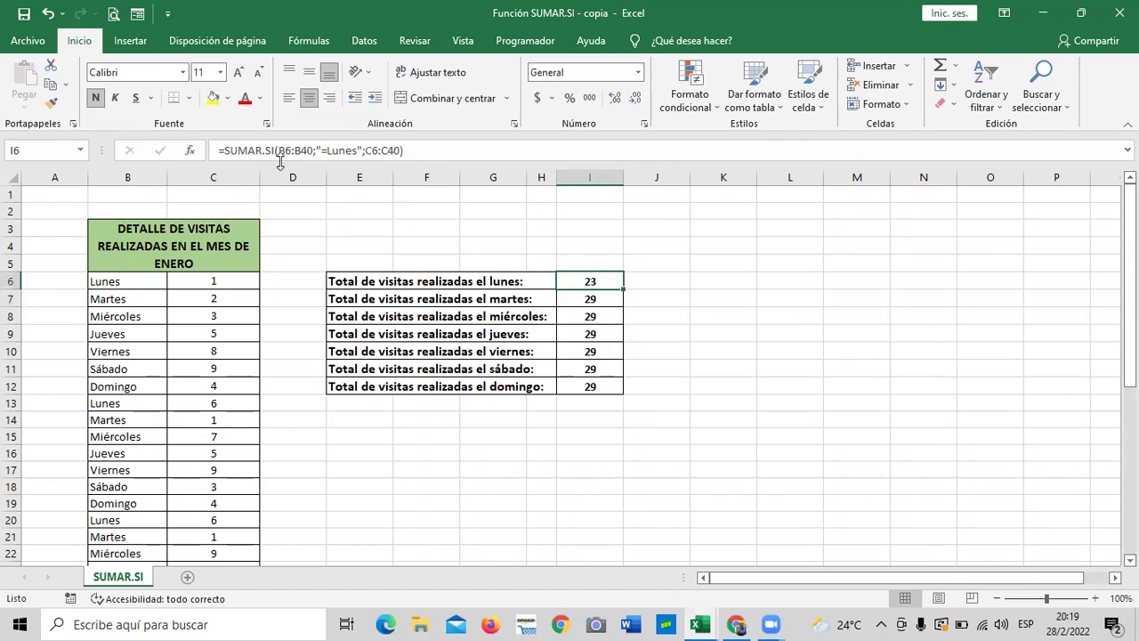
{"action": "key", "text": "Delete"}
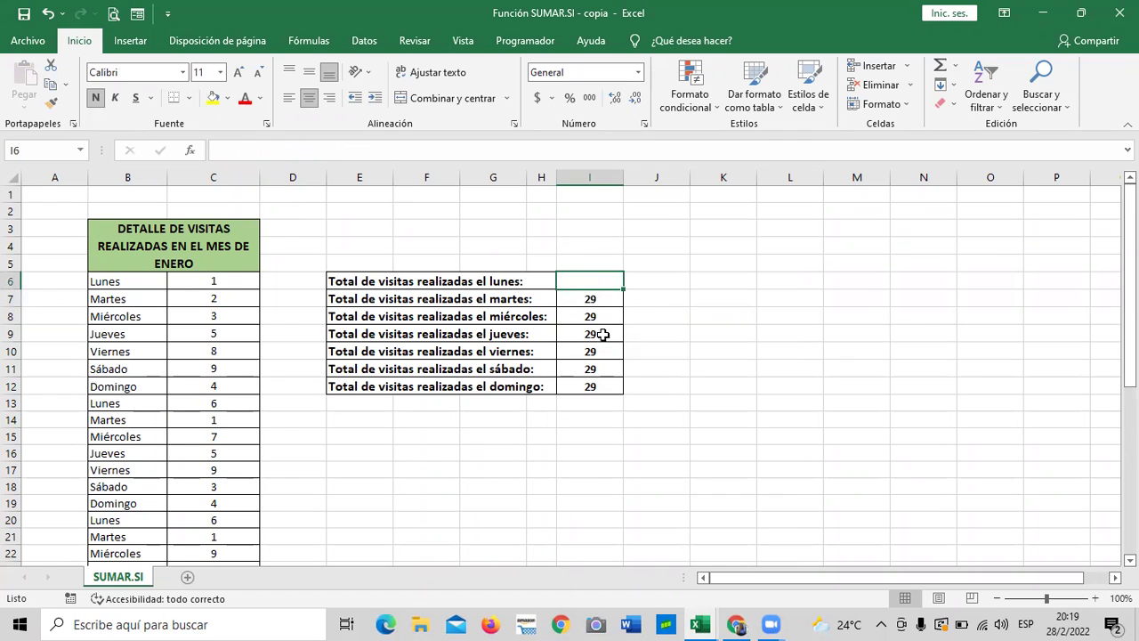
{"action": "left_click", "coordinate": [597, 297]}
{"action": "right_click", "coordinate": [595, 298]}
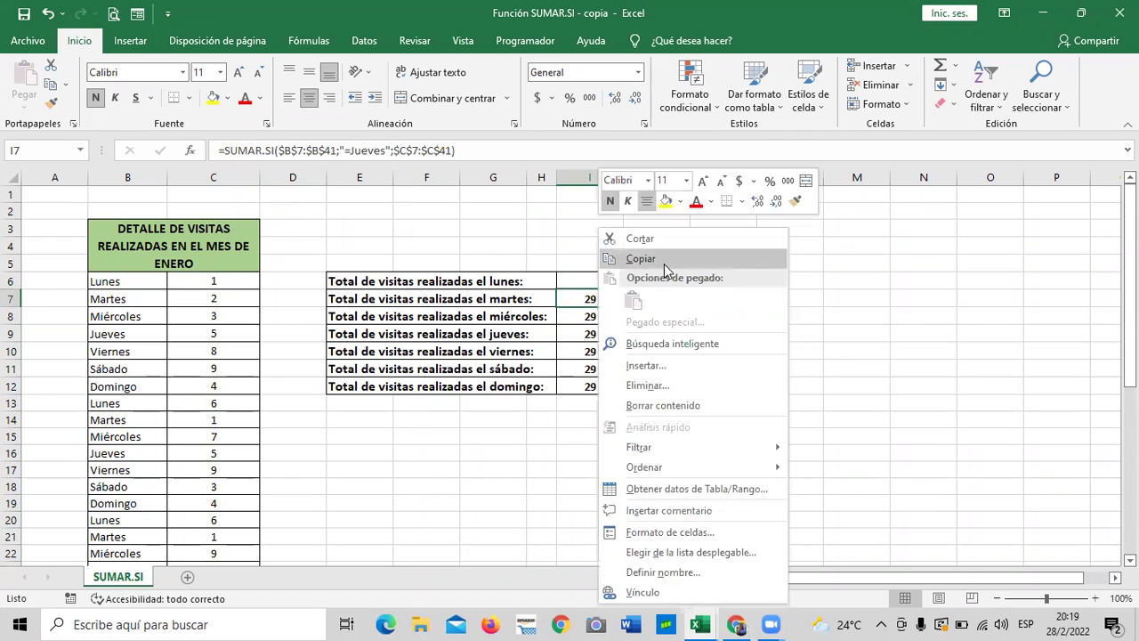
{"action": "left_click", "coordinate": [666, 260]}
{"action": "left_click", "coordinate": [602, 275]}
{"action": "right_click", "coordinate": [602, 275]}
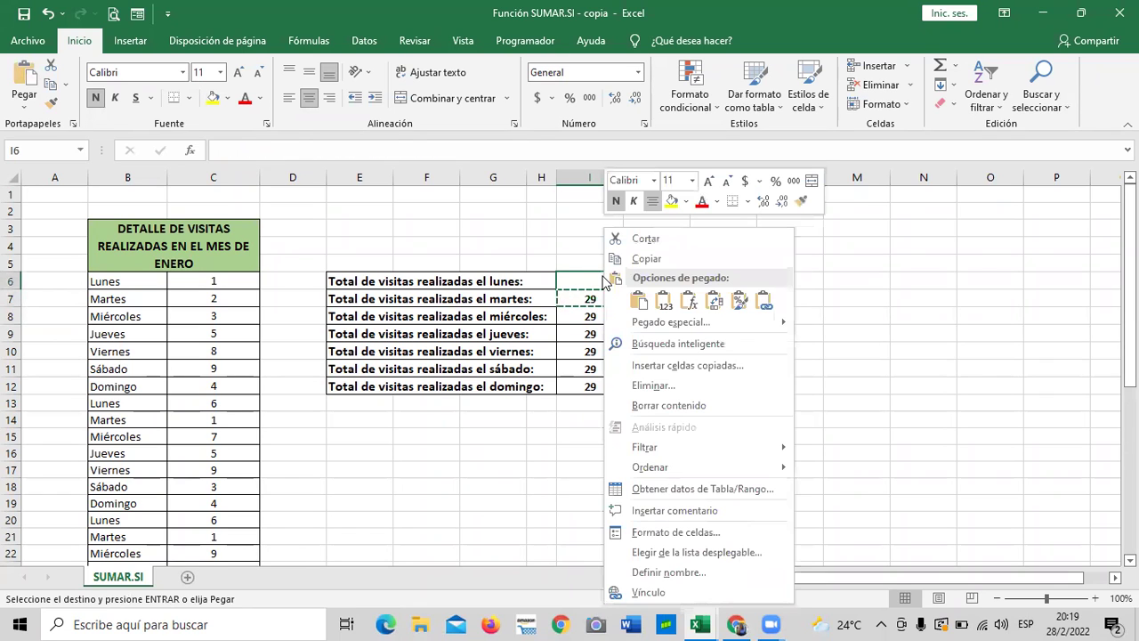
{"action": "left_click", "coordinate": [688, 302]}
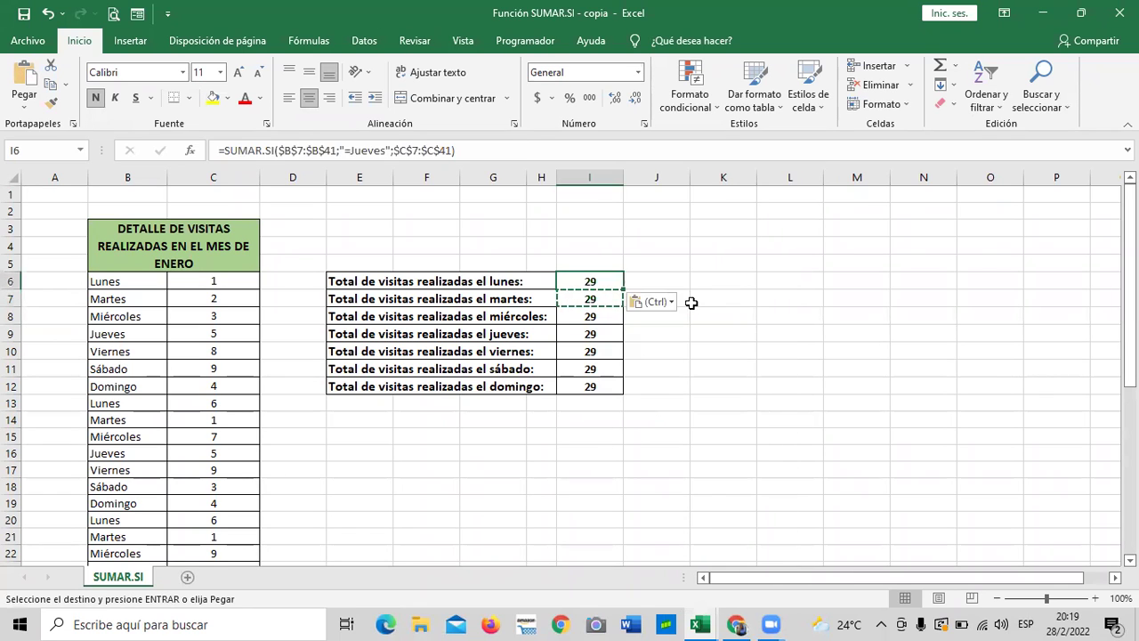
{"action": "key", "text": "Escape"}
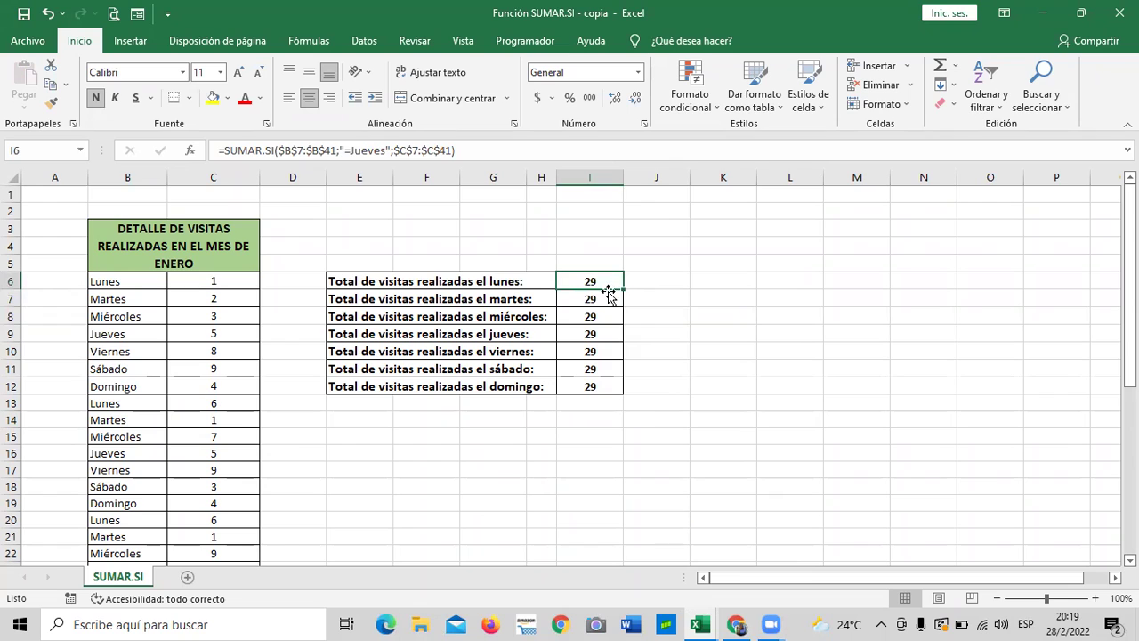
{"action": "left_click_drag", "start_coordinate": [625, 290], "coordinate": [626, 389]}
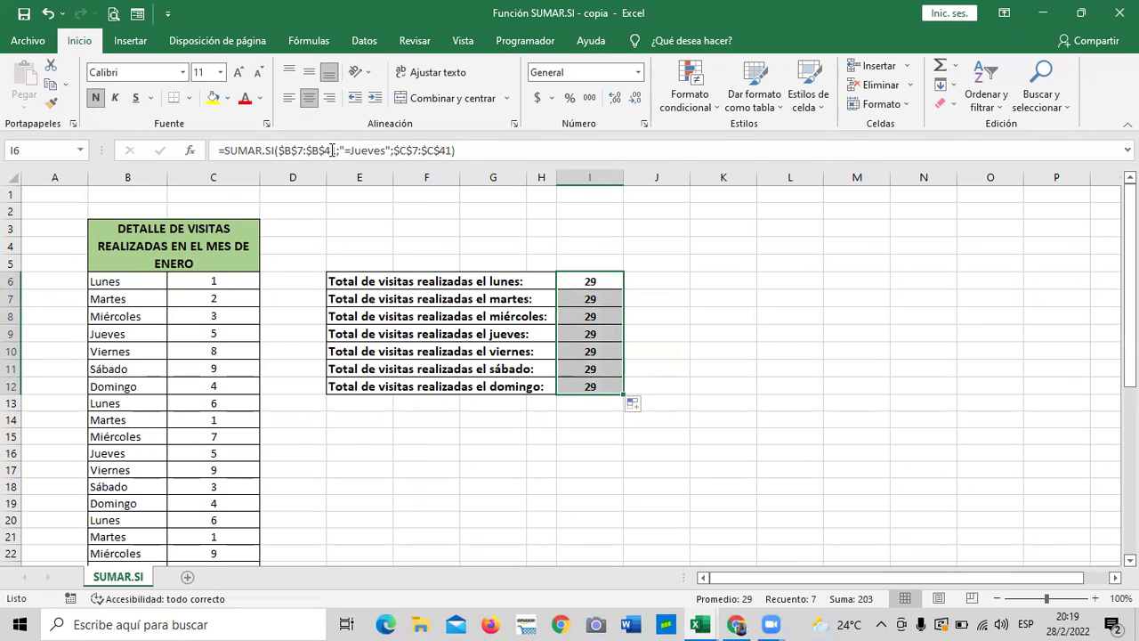
Start both ranges of the I6 formula at row 6, as $B$6:$B$41 and $C$6:$C$41, and fill it down through I12
{"action": "left_click", "coordinate": [383, 150]}
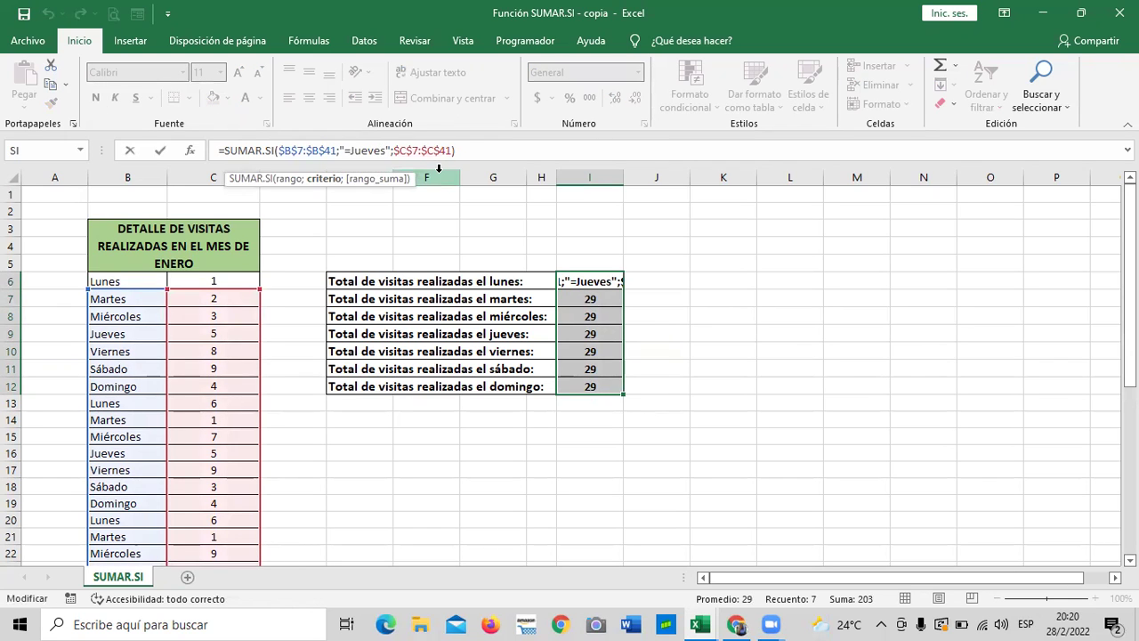
{"action": "left_click", "coordinate": [387, 149]}
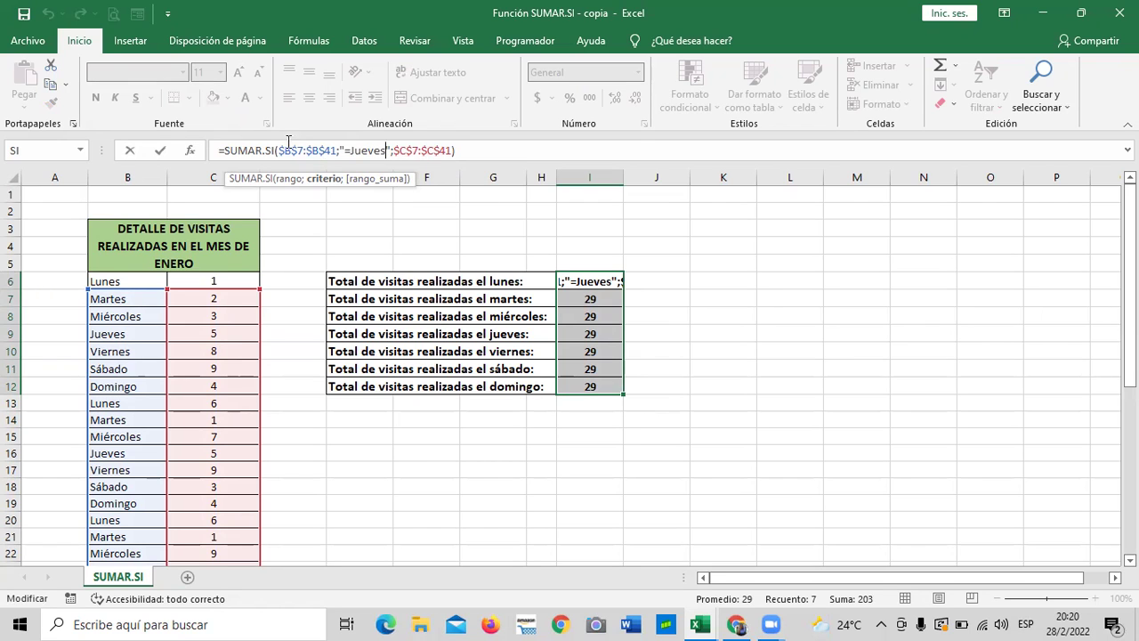
{"action": "left_click", "coordinate": [303, 150]}
{"action": "key", "text": "BackSpace"}
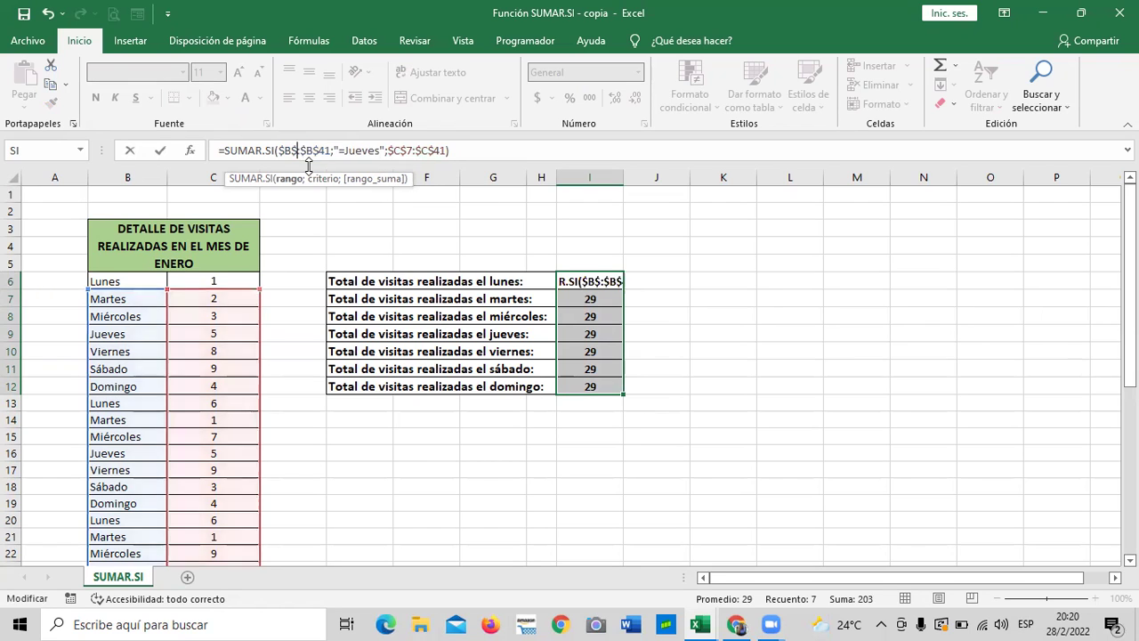
{"action": "type", "text": "6"}
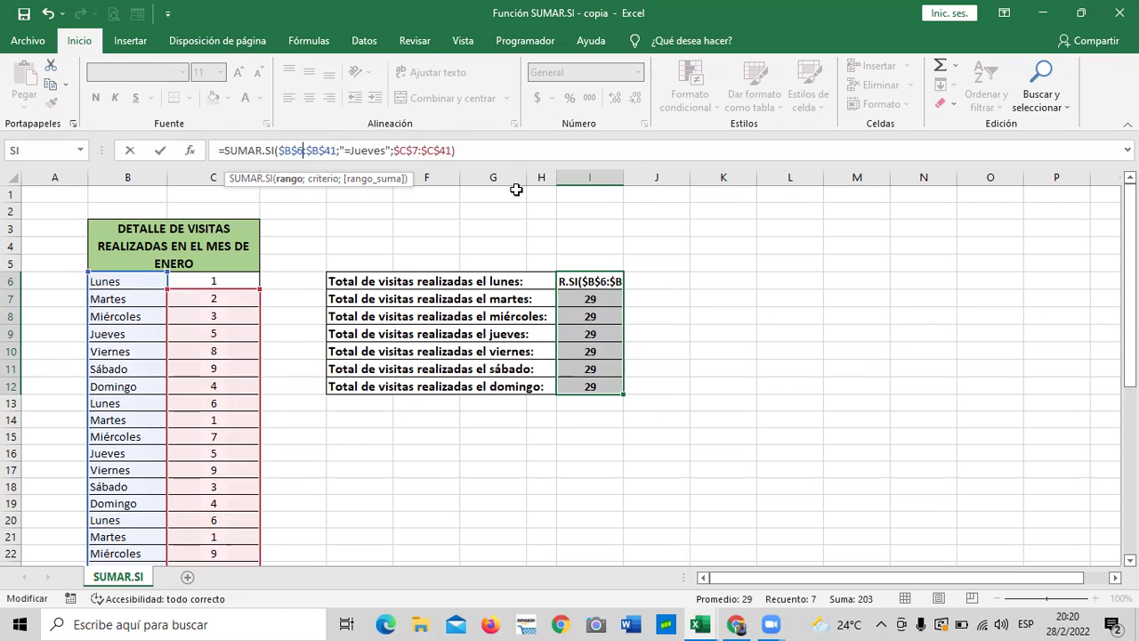
{"action": "left_click", "coordinate": [418, 149]}
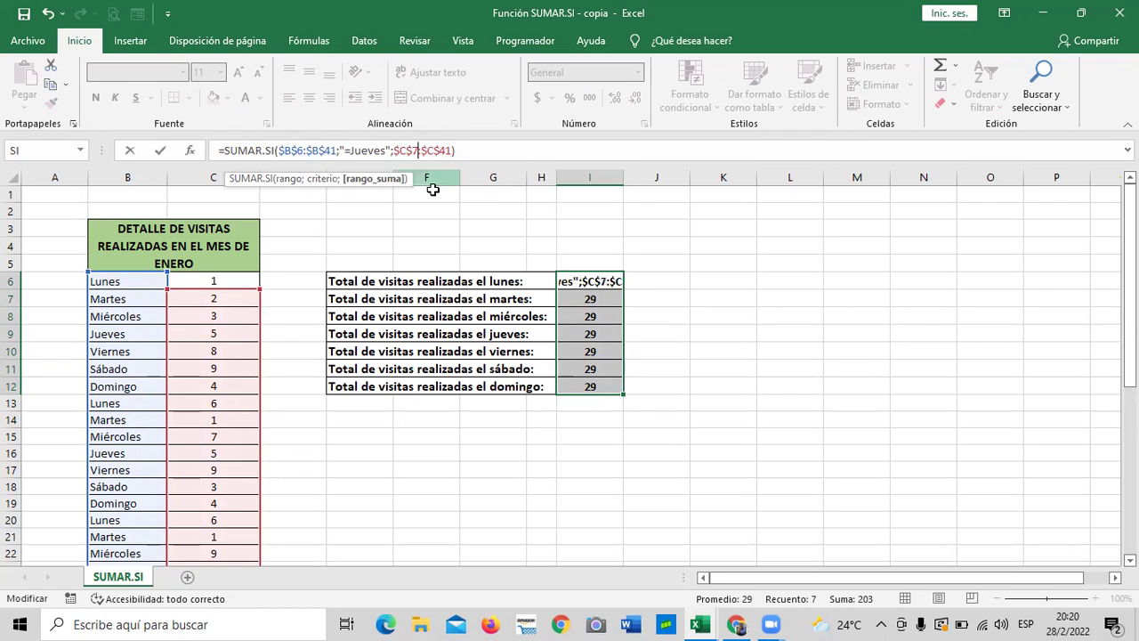
{"action": "key", "text": "BackSpace"}
{"action": "type", "text": "6"}
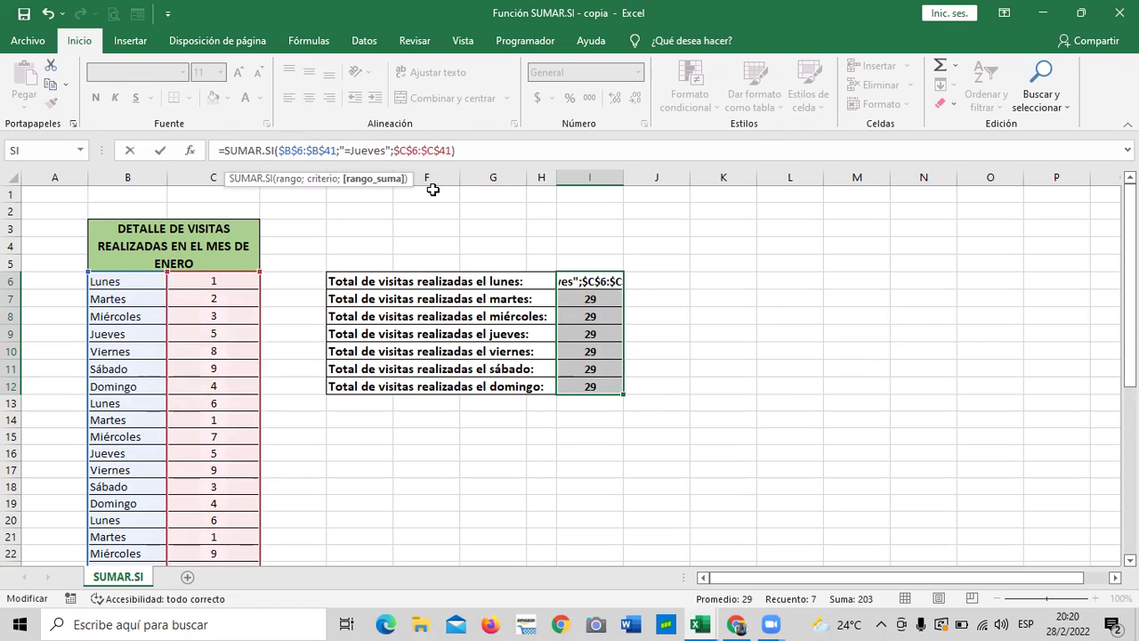
{"action": "key", "text": "Return"}
{"action": "left_click", "coordinate": [604, 280]}
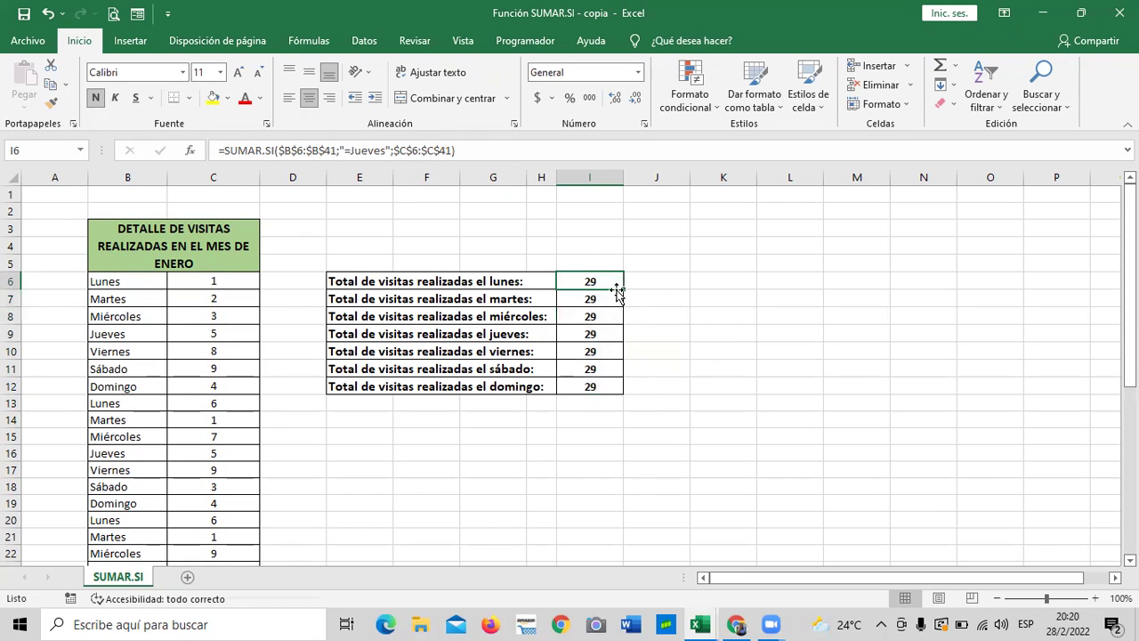
{"action": "left_click_drag", "start_coordinate": [618, 294], "coordinate": [632, 390]}
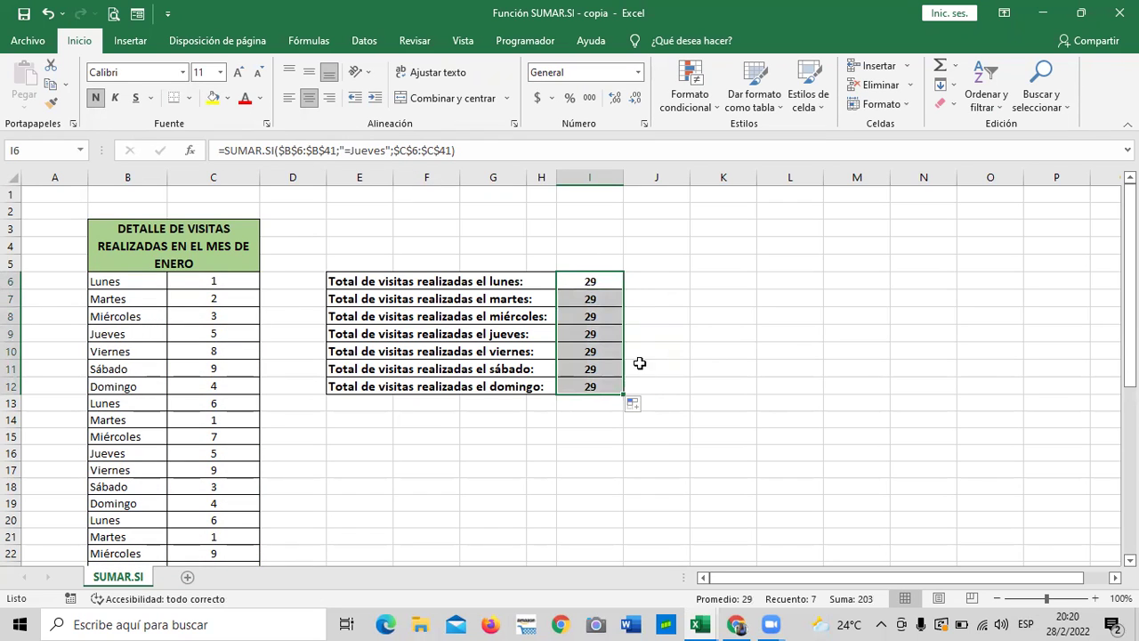
Set the criterion of Monday's formula in I6 to "=Lunes"
{"action": "left_click", "coordinate": [608, 281]}
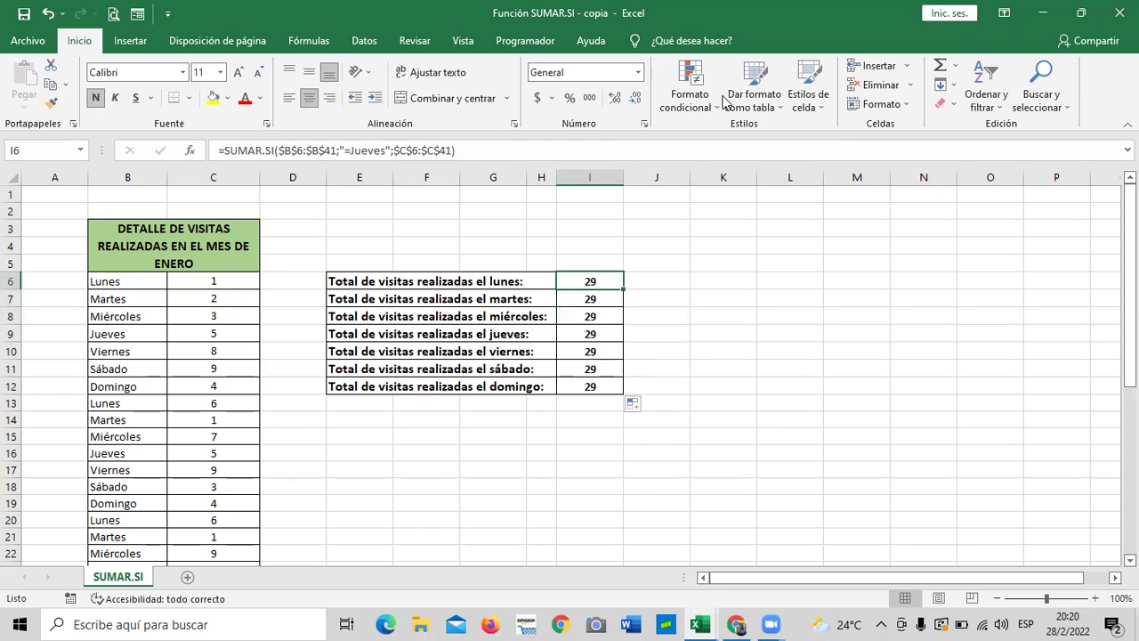
{"action": "left_click", "coordinate": [385, 149]}
{"action": "key", "text": "BackSpace"}
{"action": "key", "text": "BackSpace"}
{"action": "key", "text": "BackSpace"}
{"action": "key", "text": "BackSpace"}
{"action": "key", "text": "BackSpace"}
{"action": "key", "text": "BackSpace"}
{"action": "type", "text": "Lunes"}
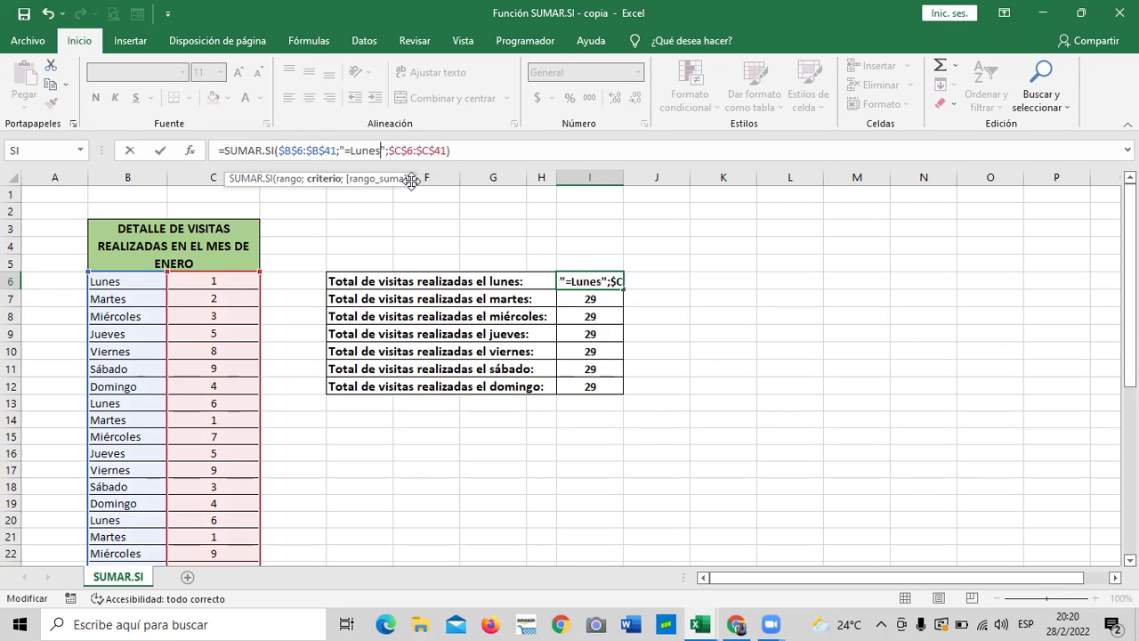
{"action": "key", "text": "Return"}
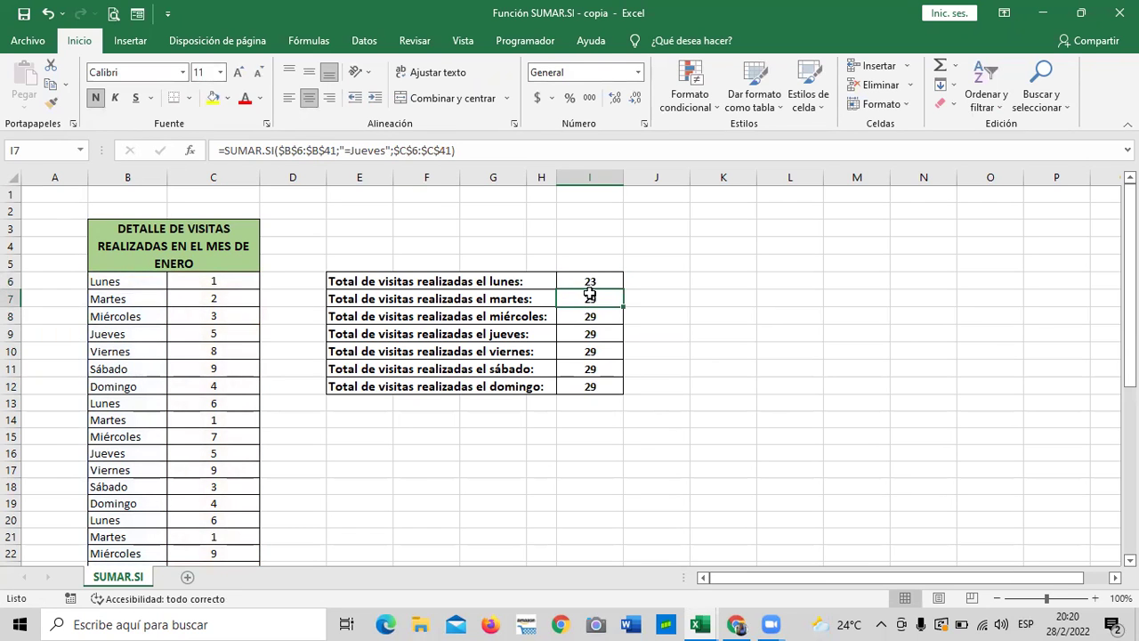
Set the criterion of Tuesday's formula in I7 to "=Martes"
{"action": "left_click", "coordinate": [384, 150]}
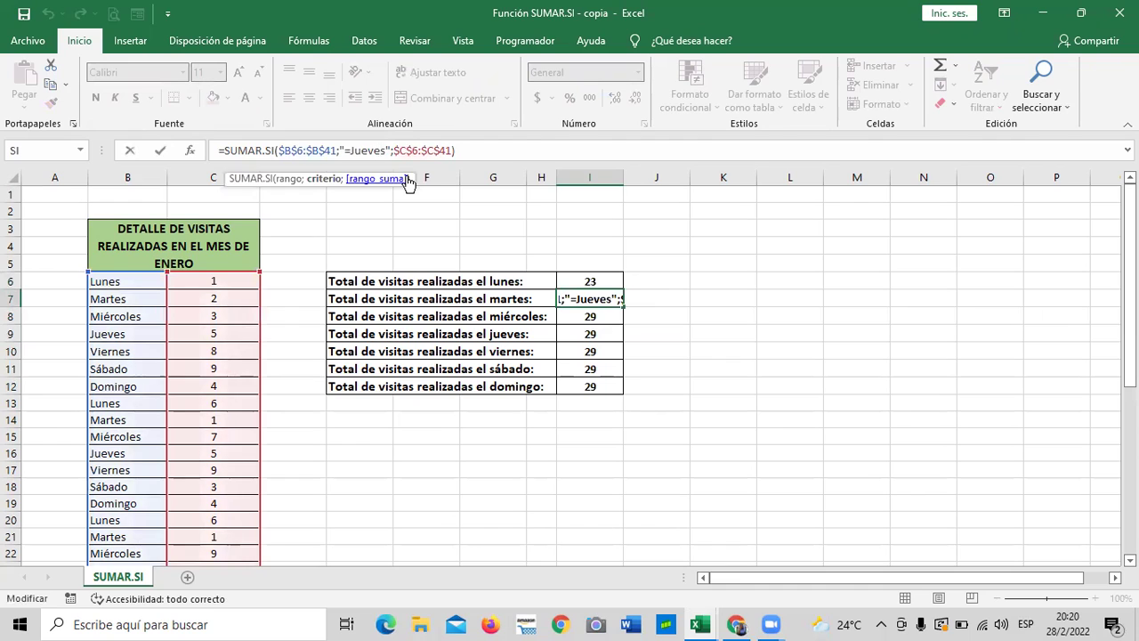
{"action": "key", "text": "BackSpace"}
{"action": "key", "text": "BackSpace"}
{"action": "key", "text": "BackSpace"}
{"action": "key", "text": "BackSpace"}
{"action": "key", "text": "BackSpace"}
{"action": "key", "text": "BackSpace"}
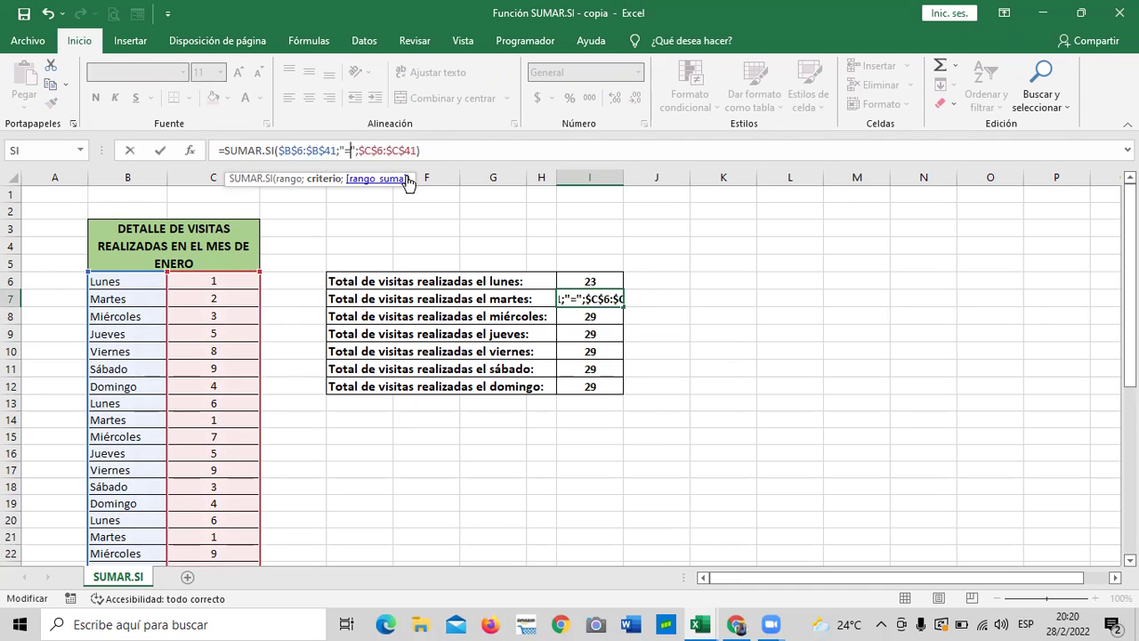
{"action": "type", "text": "Martes"}
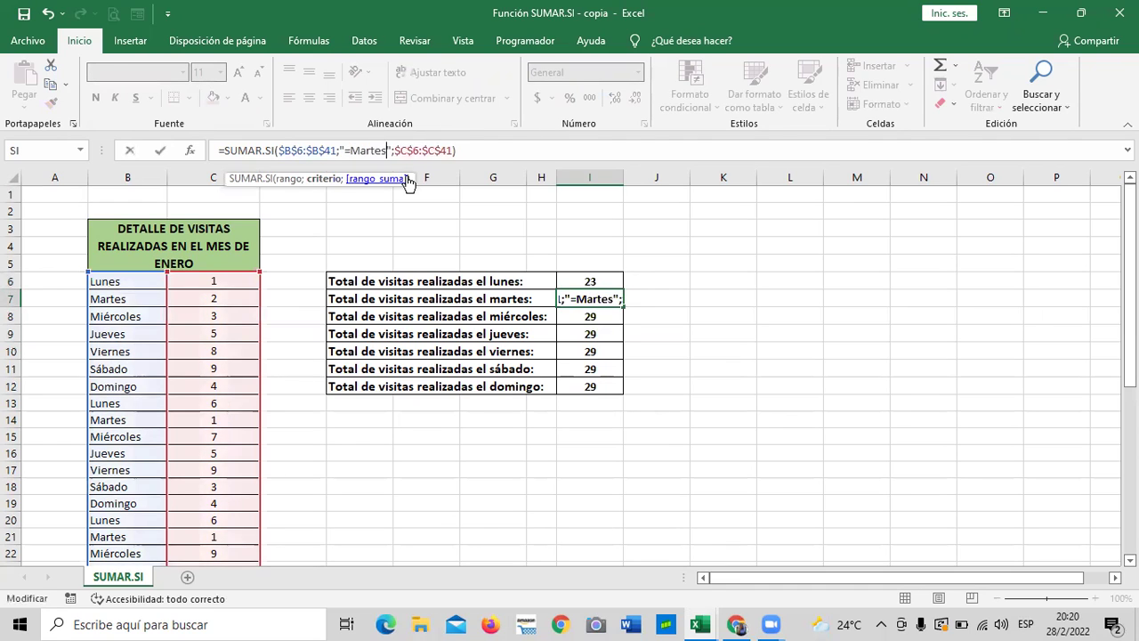
{"action": "key", "text": "Return"}
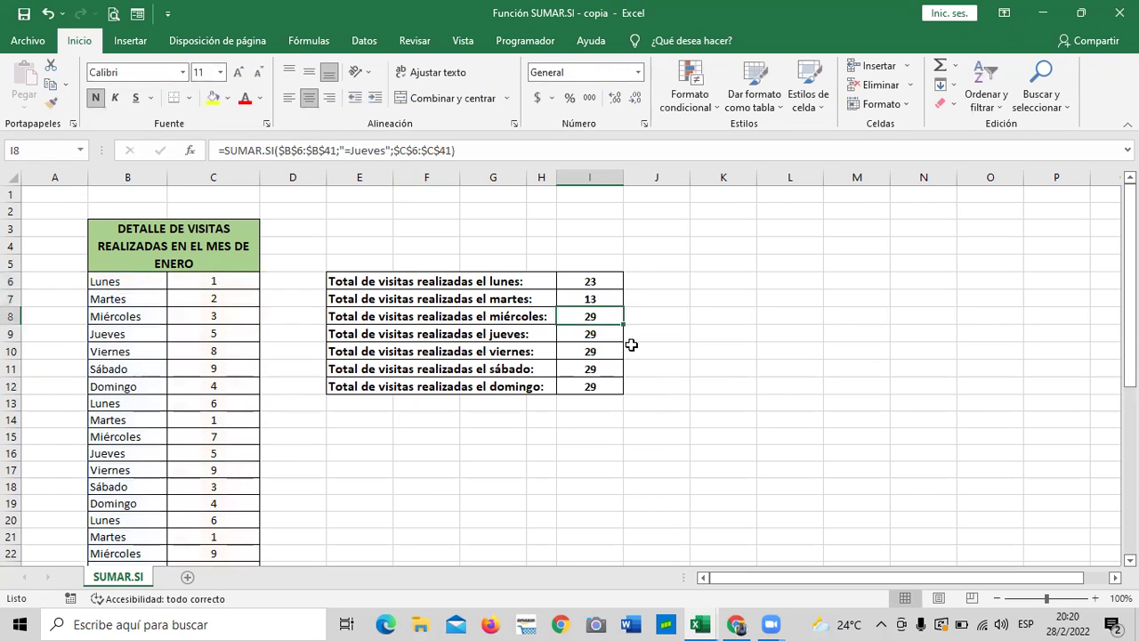
Set the criterion of Wednesday's formula in I8 to "=Mi?rcoles", with a wildcard for the accented letter
{"action": "left_click", "coordinate": [378, 149]}
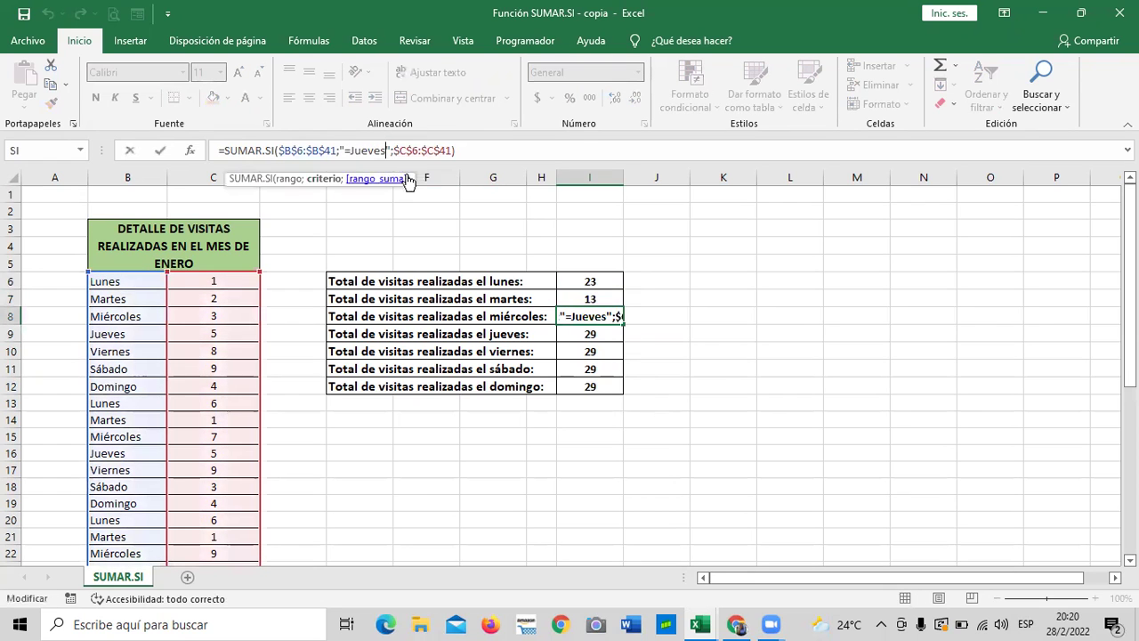
{"action": "key", "text": "BackSpace"}
{"action": "key", "text": "BackSpace"}
{"action": "key", "text": "BackSpace"}
{"action": "key", "text": "BackSpace"}
{"action": "key", "text": "BackSpace"}
{"action": "key", "text": "BackSpace"}
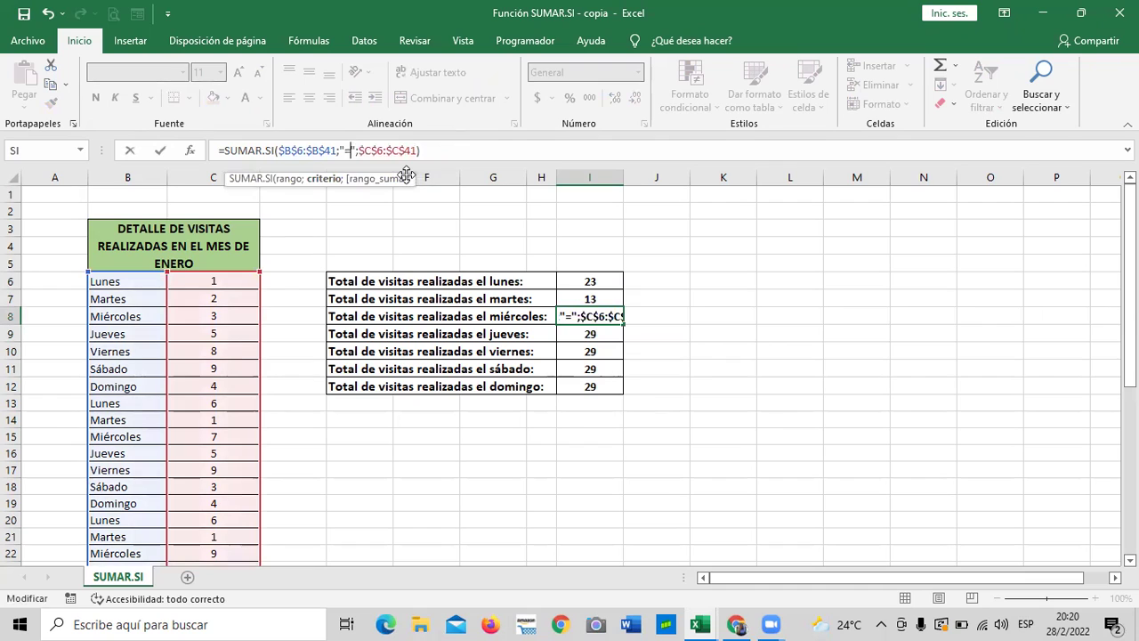
{"action": "type", "text": "Mi"}
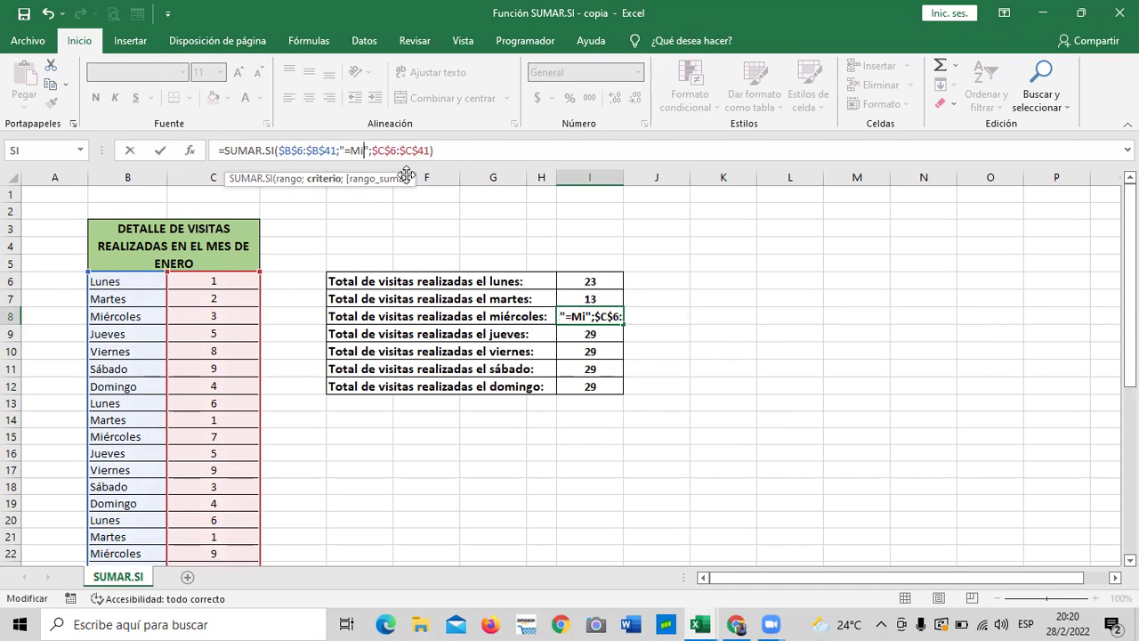
{"action": "type", "text": "?"}
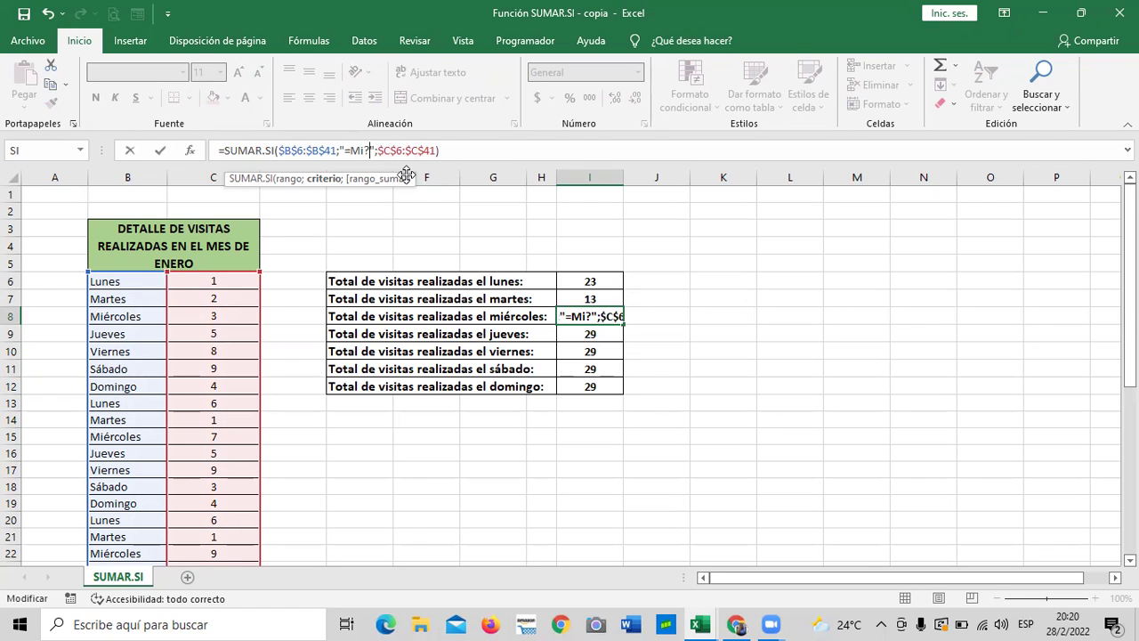
{"action": "type", "text": "rcoles"}
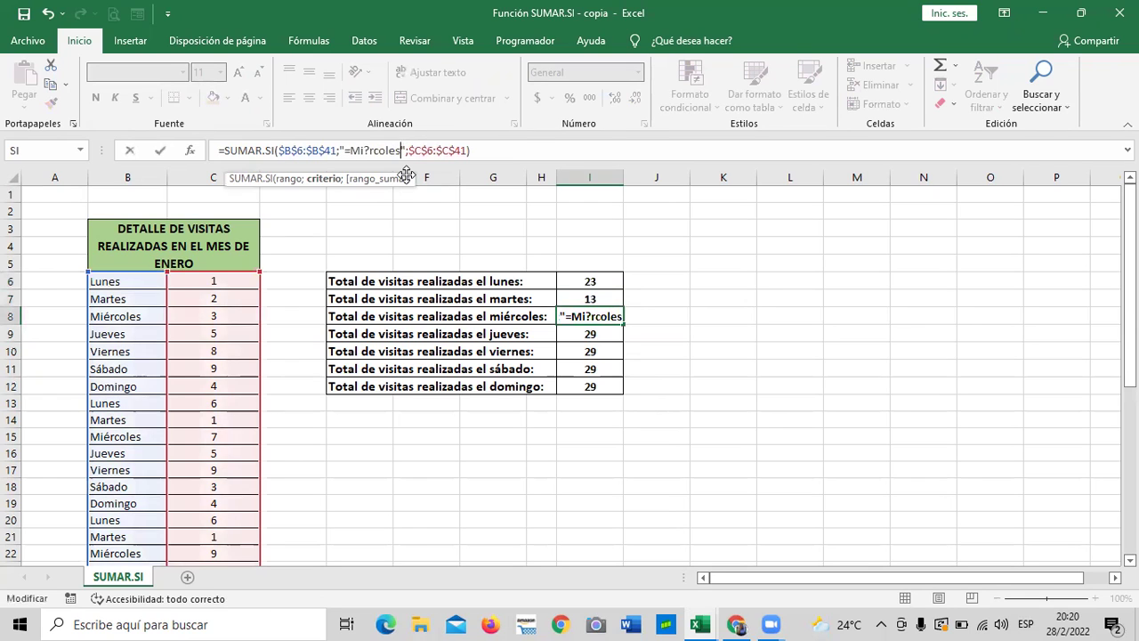
{"action": "key", "text": "Return"}
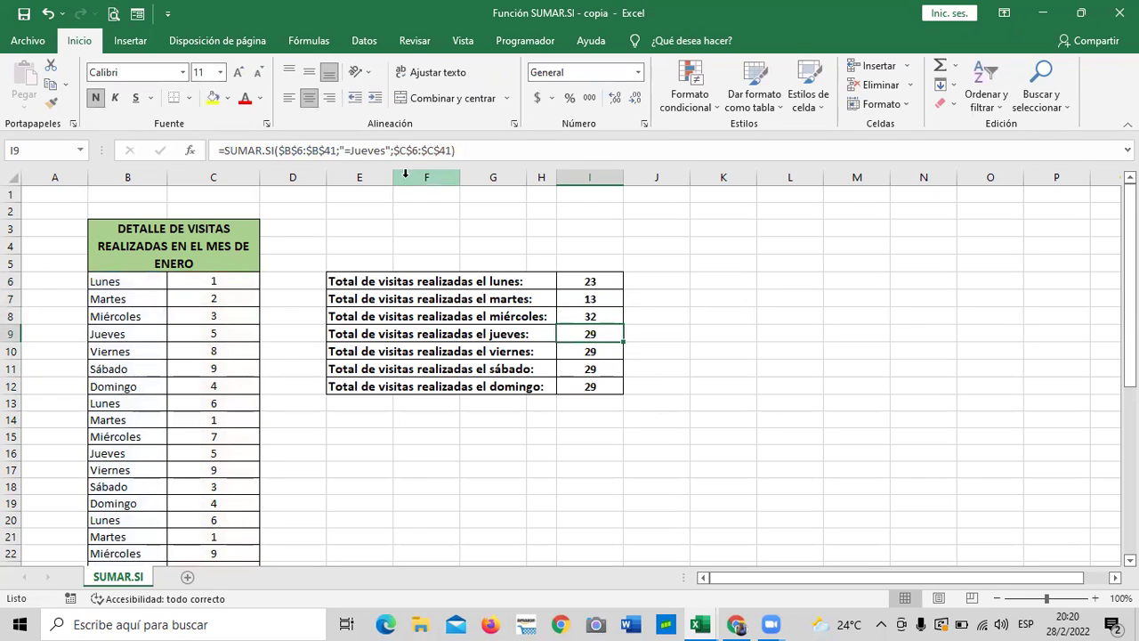
Set the criterion of Friday's formula in I10 to "=Viernes"
{"action": "left_click", "coordinate": [588, 352]}
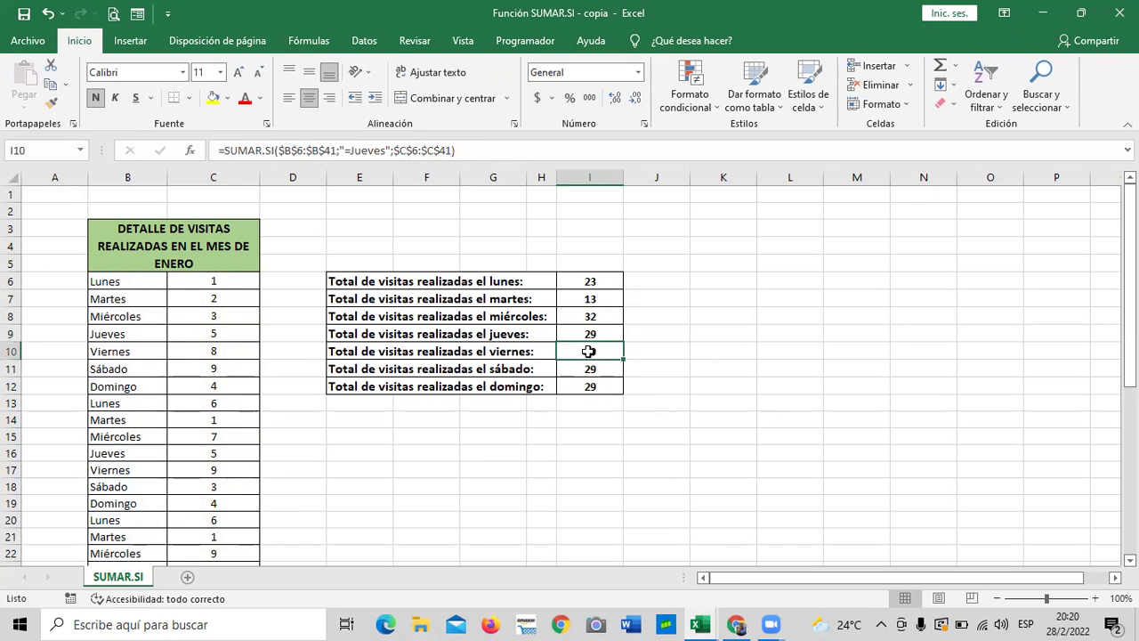
{"action": "left_click", "coordinate": [386, 151]}
{"action": "key", "text": "BackSpace"}
{"action": "key", "text": "BackSpace"}
{"action": "key", "text": "BackSpace"}
{"action": "key", "text": "BackSpace"}
{"action": "key", "text": "BackSpace"}
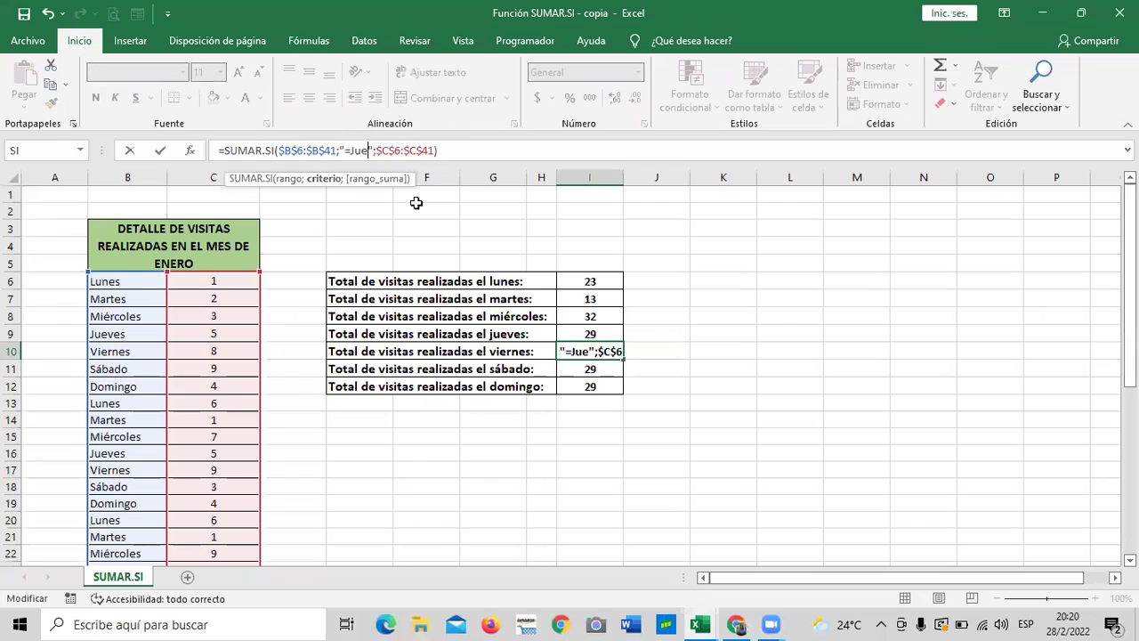
{"action": "key", "text": "BackSpace"}
{"action": "type", "text": "Vi"}
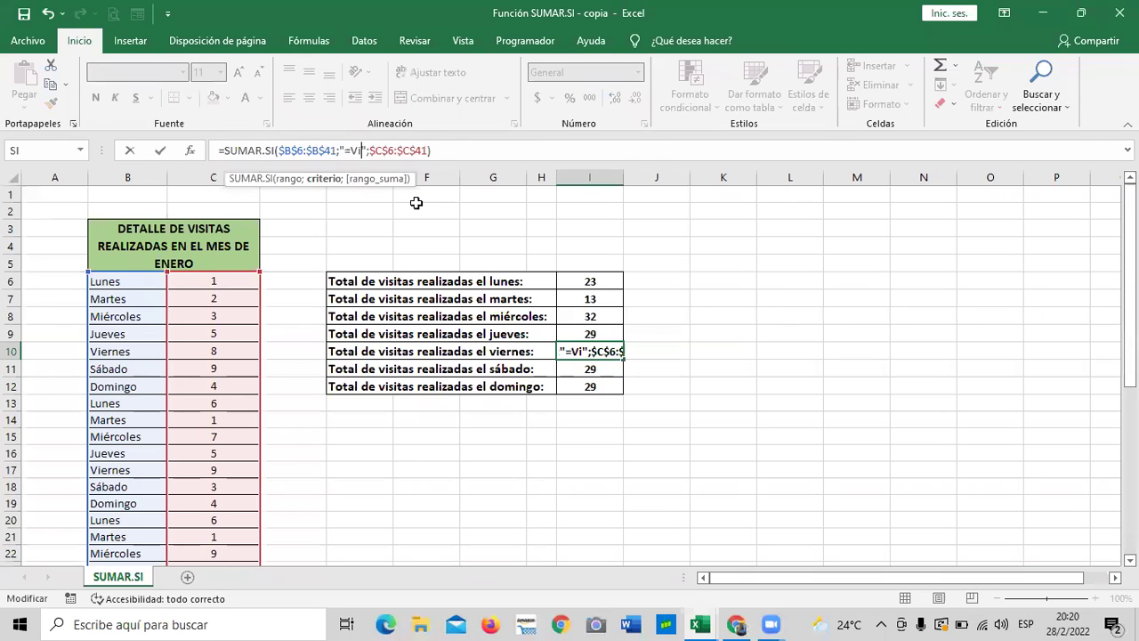
{"action": "type", "text": "er"}
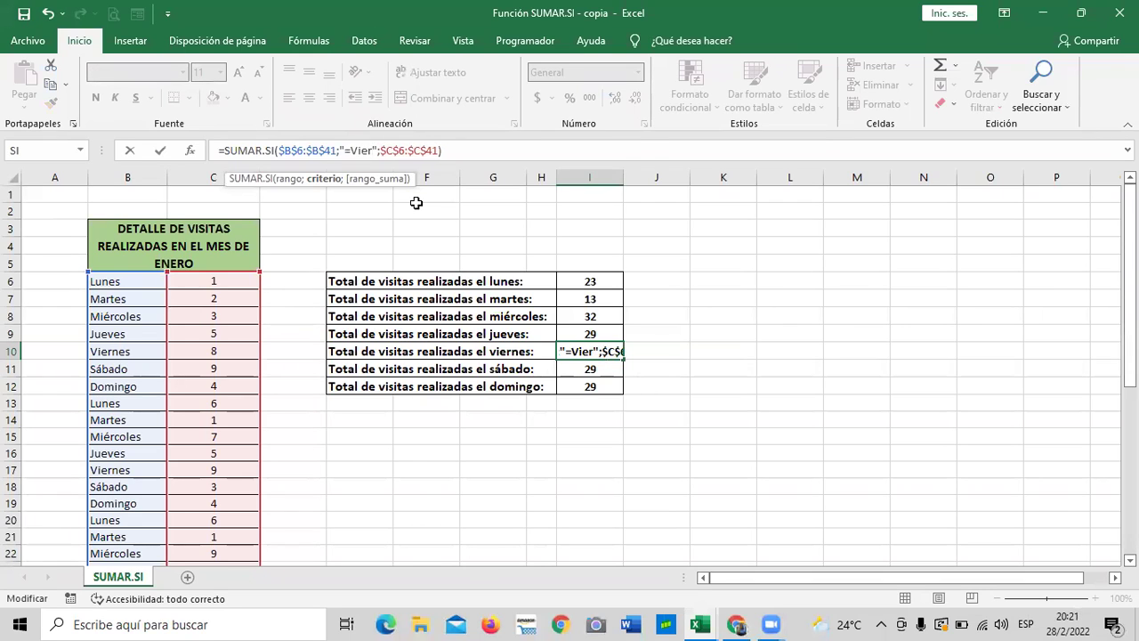
{"action": "type", "text": "nes"}
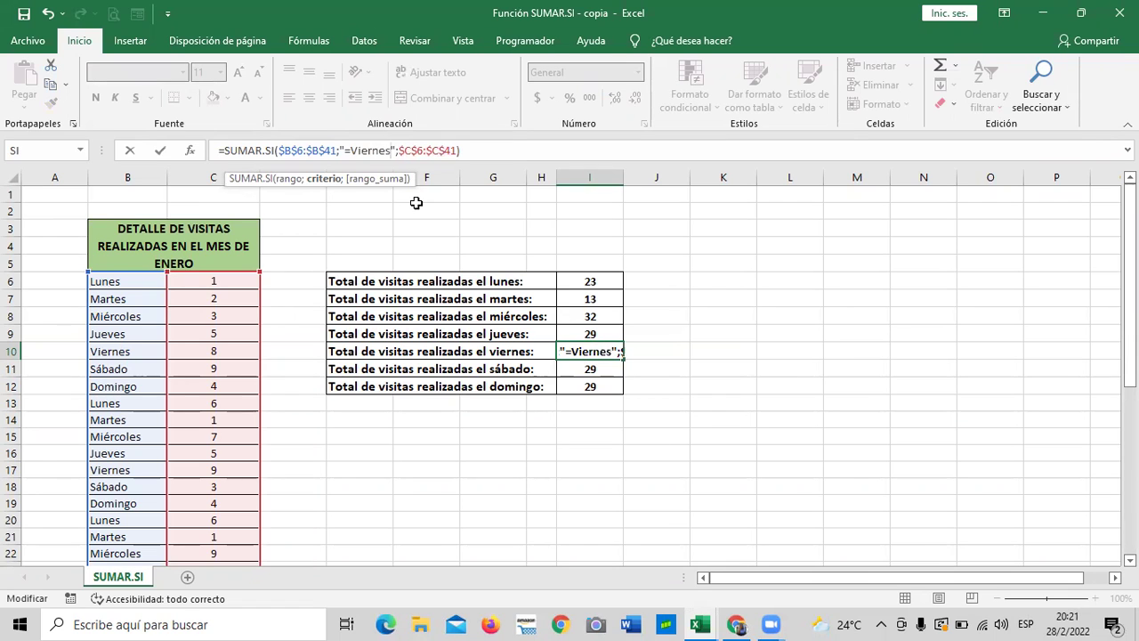
{"action": "key", "text": "Return"}
Set the criterion of Saturday's formula in I11 to "=S?bado", with a wildcard for the accented letter
{"action": "left_click", "coordinate": [600, 386]}
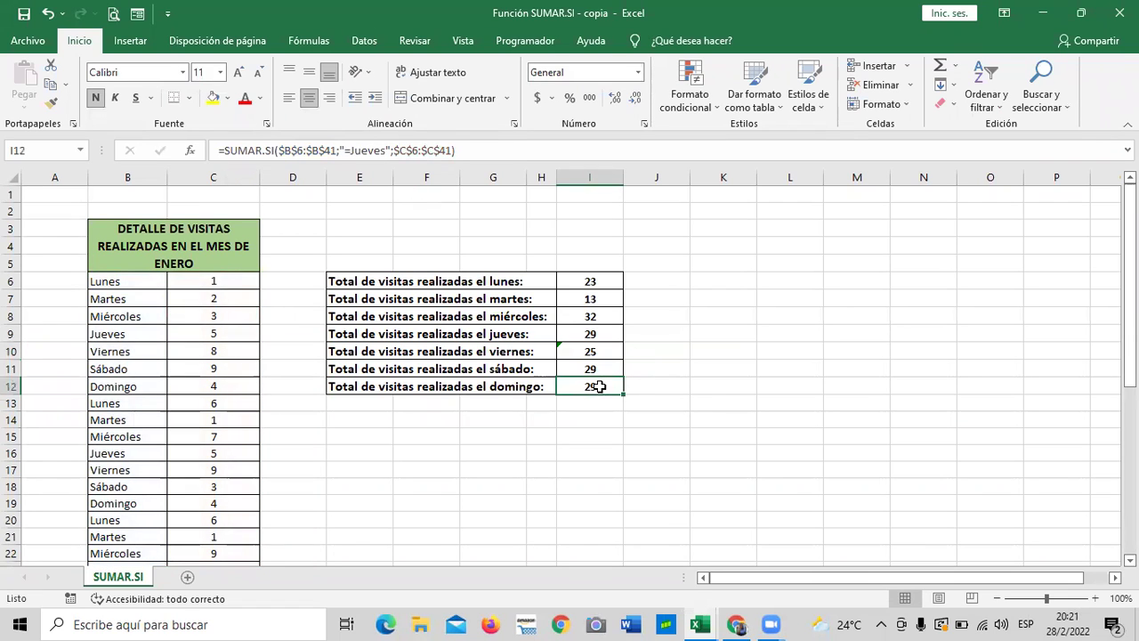
{"action": "left_click", "coordinate": [594, 368]}
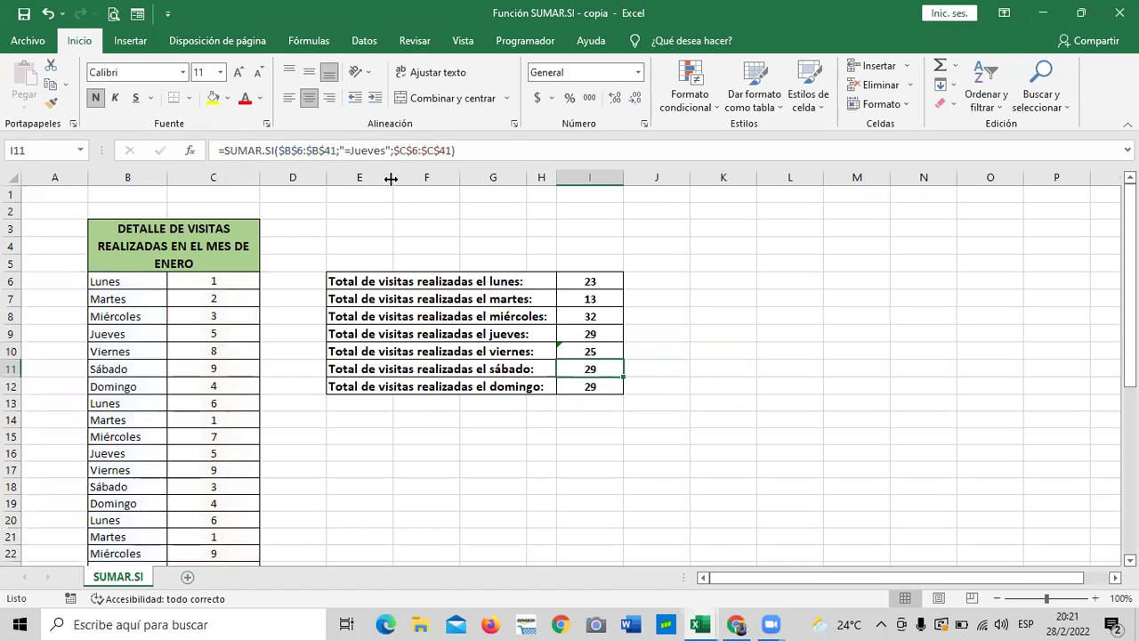
{"action": "left_click", "coordinate": [384, 149]}
{"action": "key", "text": "BackSpace"}
{"action": "key", "text": "BackSpace"}
{"action": "key", "text": "BackSpace"}
{"action": "key", "text": "BackSpace"}
{"action": "key", "text": "BackSpace"}
{"action": "key", "text": "BackSpace"}
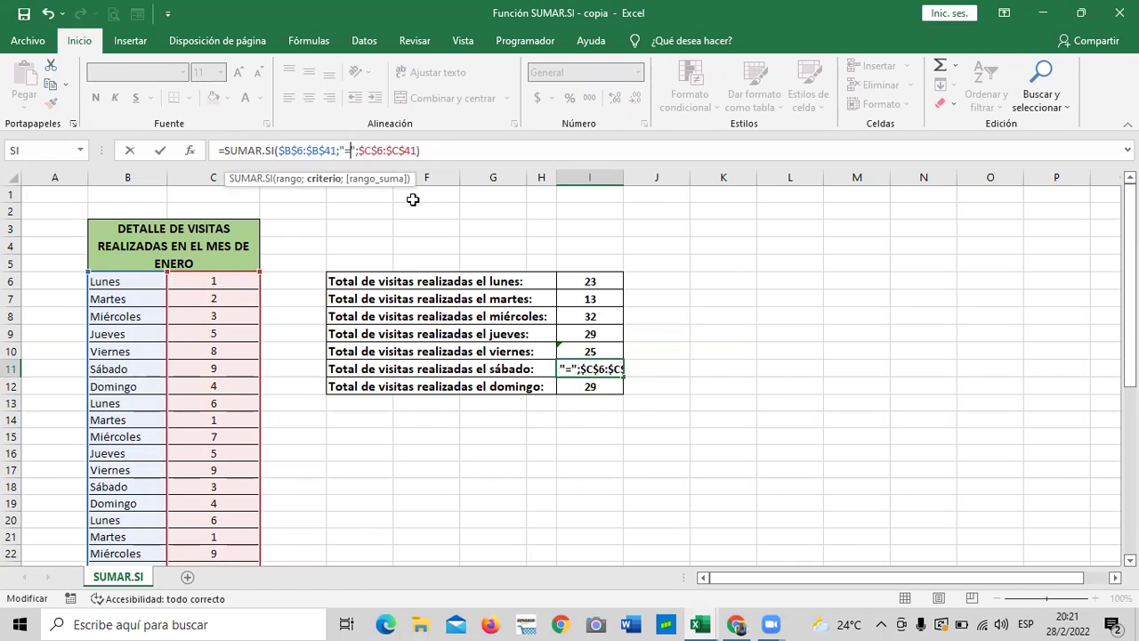
{"action": "type", "text": "S?bado"}
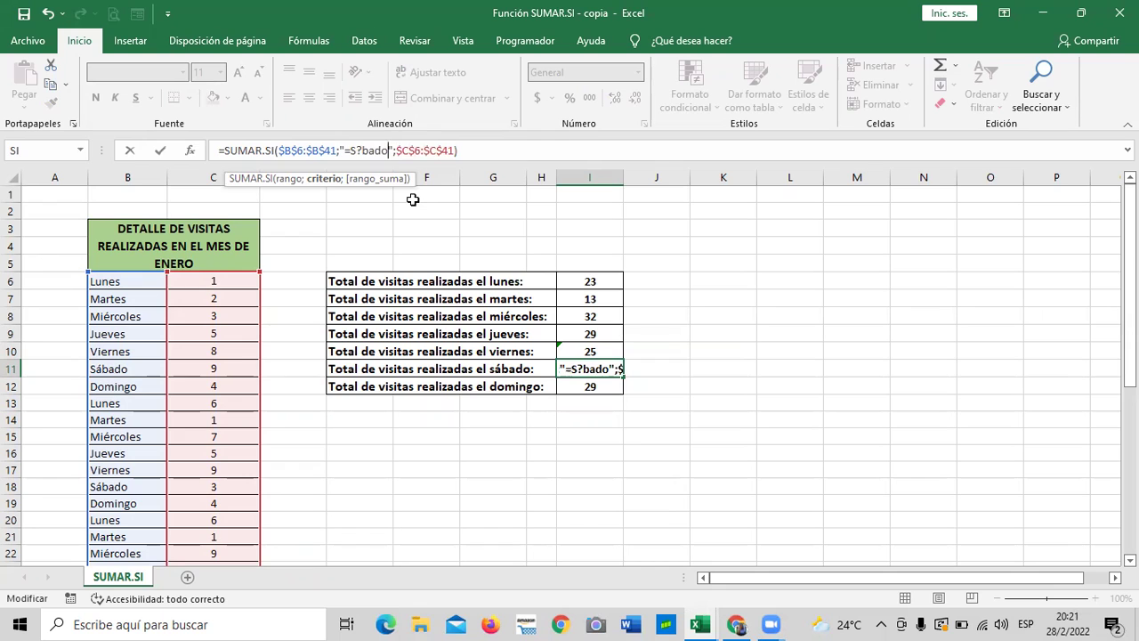
{"action": "key", "text": "Return"}
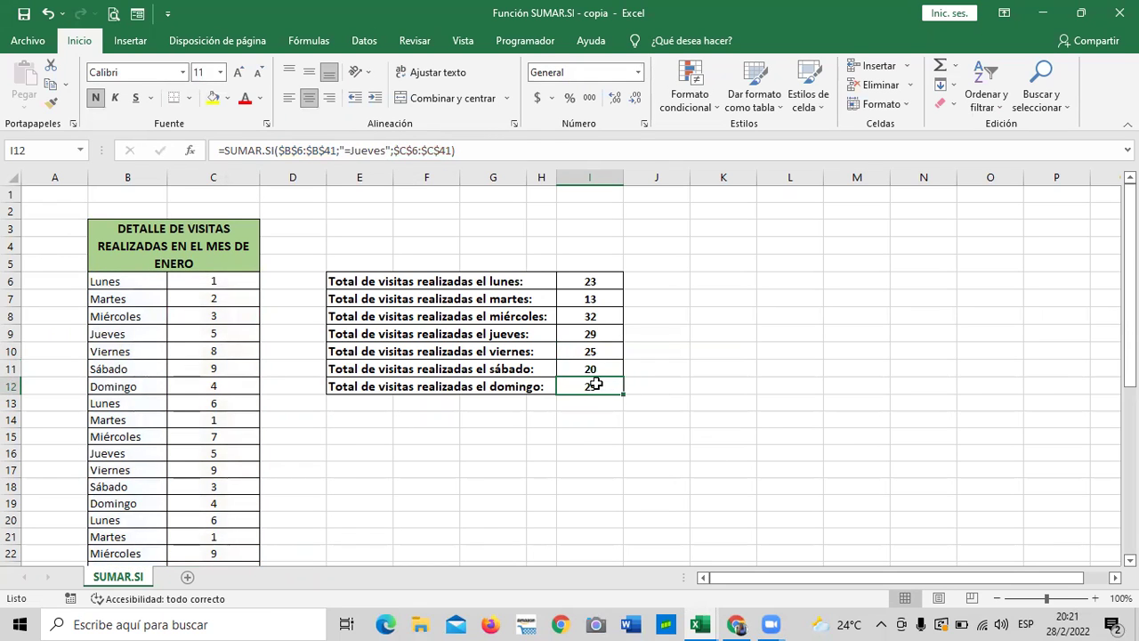
Set the criterion of Sunday's formula in I12 to "=Domingo"
{"action": "left_click", "coordinate": [388, 152]}
{"action": "key", "text": "BackSpace"}
{"action": "key", "text": "BackSpace"}
{"action": "key", "text": "BackSpace"}
{"action": "key", "text": "BackSpace"}
{"action": "key", "text": "BackSpace"}
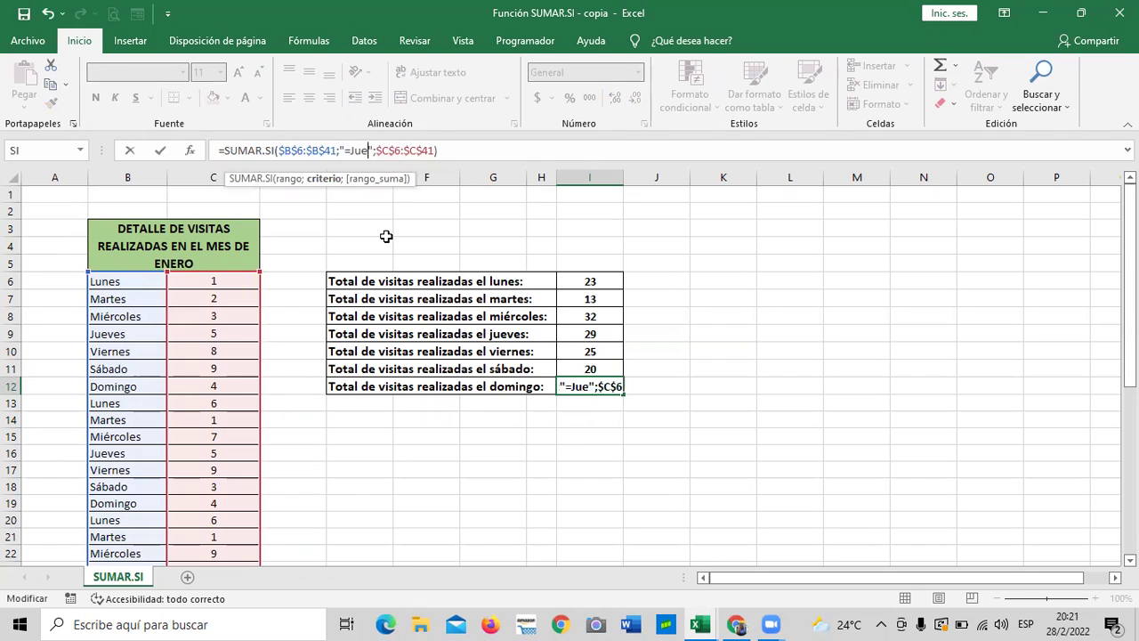
{"action": "key", "text": "BackSpace"}
{"action": "type", "text": "Domingo"}
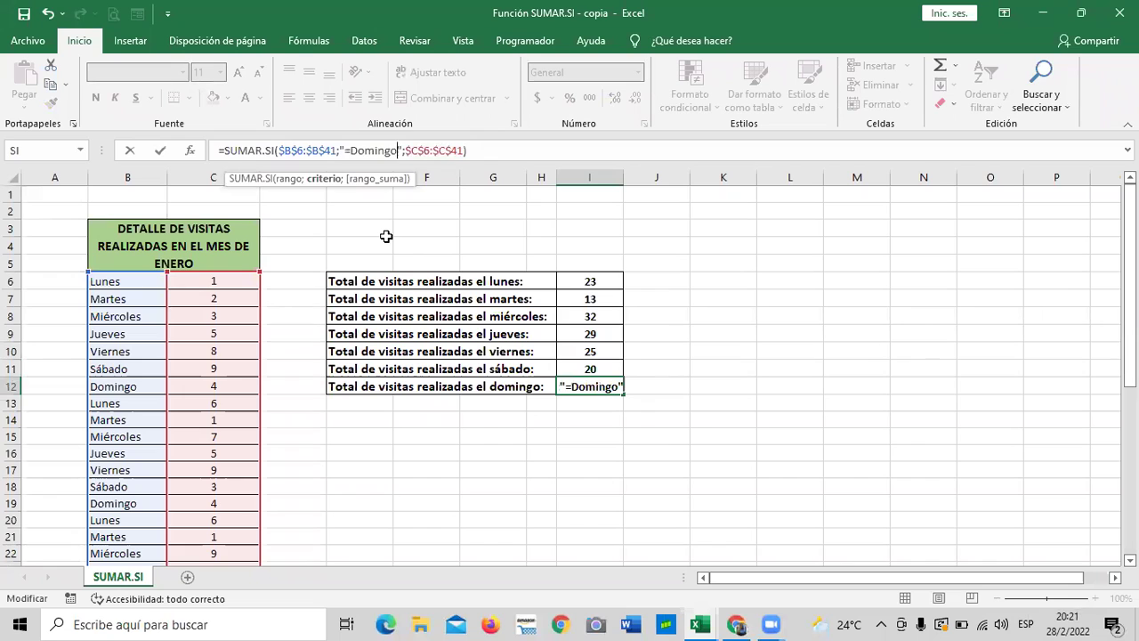
{"action": "key", "text": "Return"}
{"action": "left_click", "coordinate": [821, 406]}
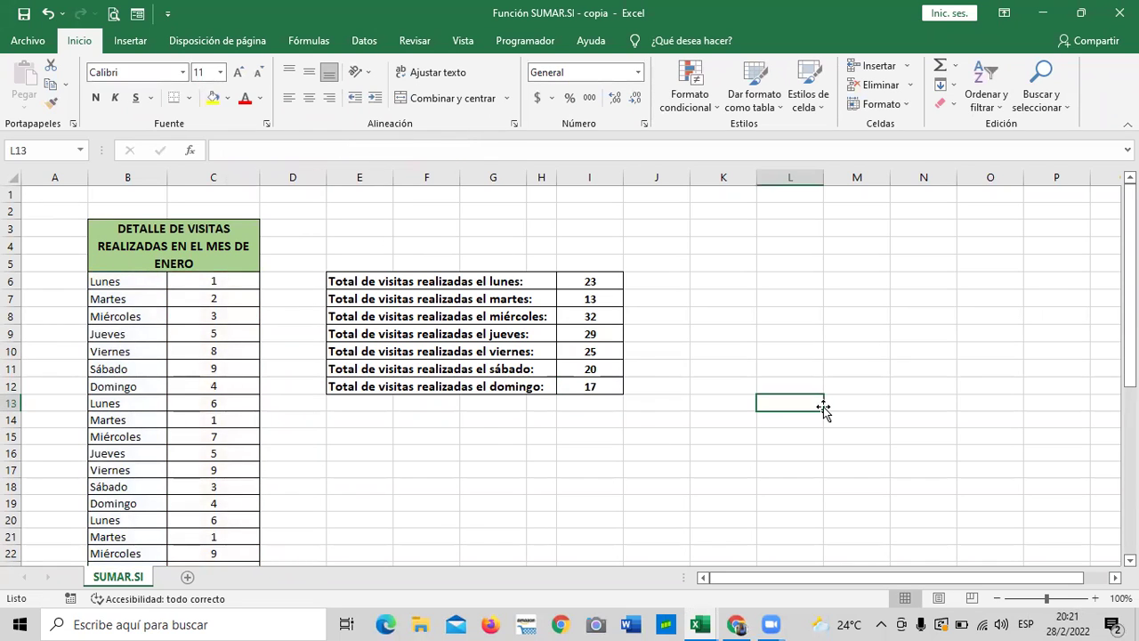
Review the SUMAR.SI formulas in I6 through I12, checking each row's weekday criterion and its absolute ranges
{"action": "left_click", "coordinate": [603, 295]}
{"action": "left_click", "coordinate": [593, 279]}
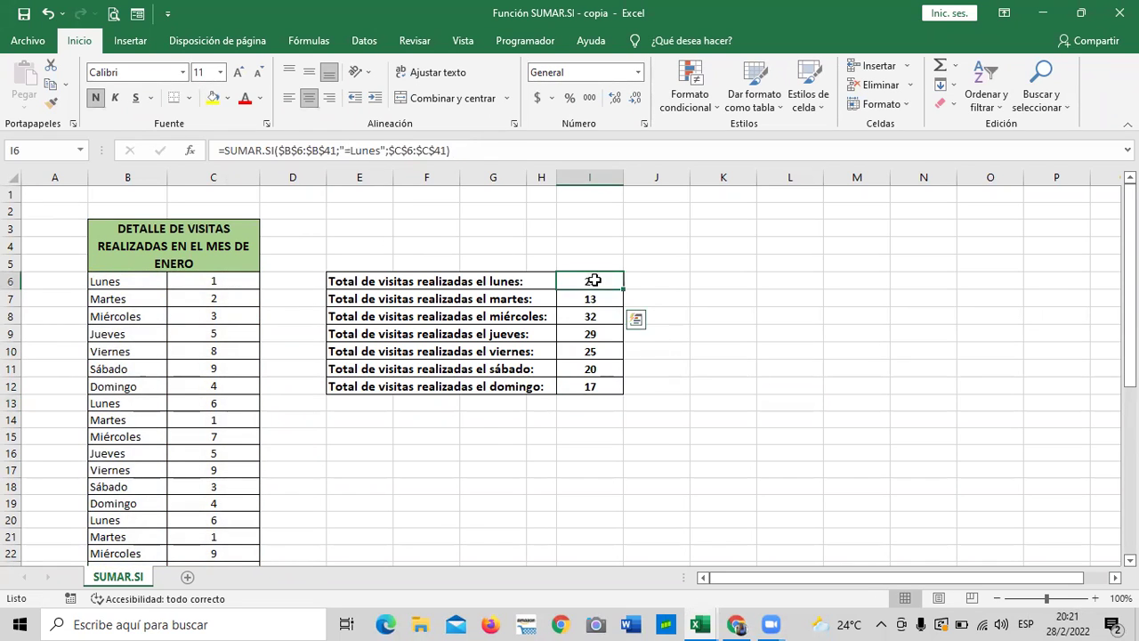
{"action": "left_click", "coordinate": [589, 299]}
{"action": "left_click", "coordinate": [588, 316]}
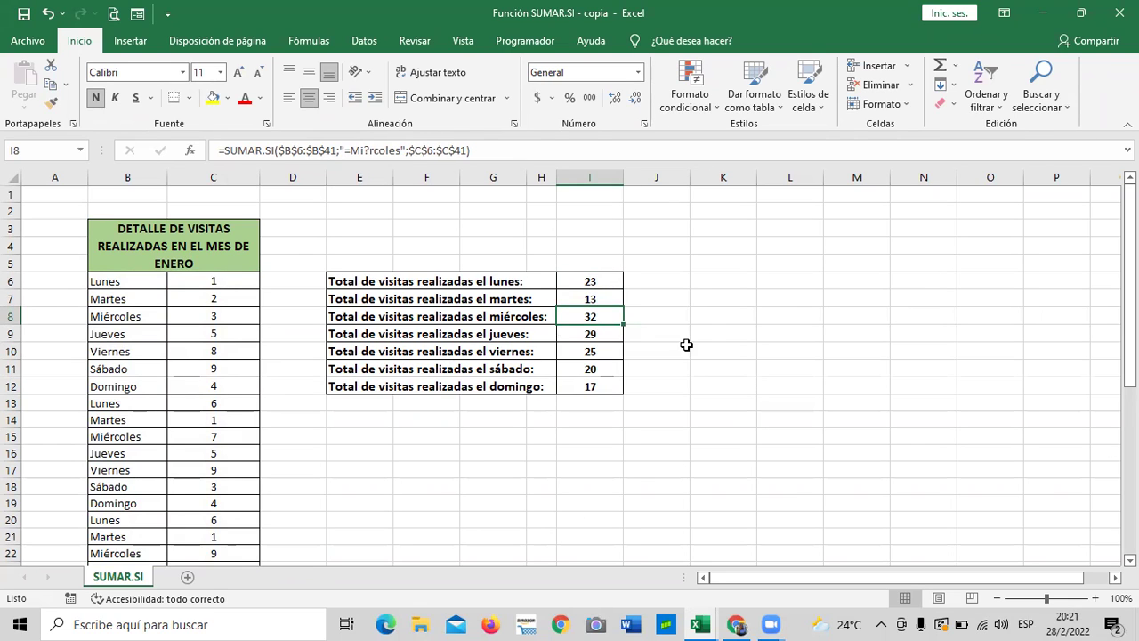
{"action": "left_click", "coordinate": [598, 337]}
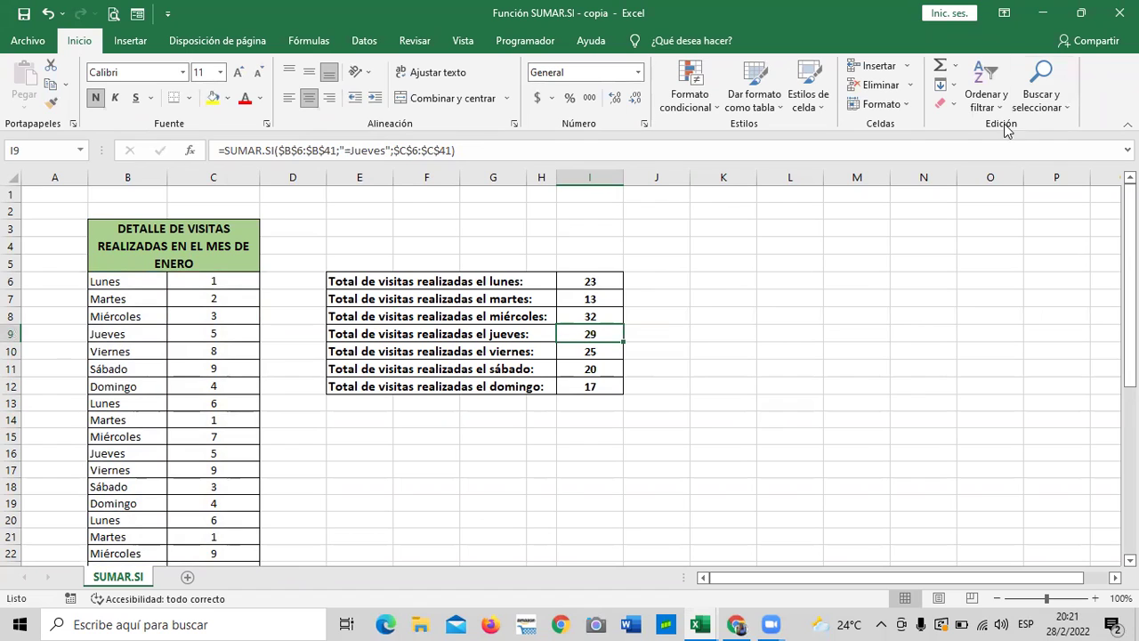
{"action": "left_click", "coordinate": [600, 351]}
{"action": "left_click", "coordinate": [600, 369]}
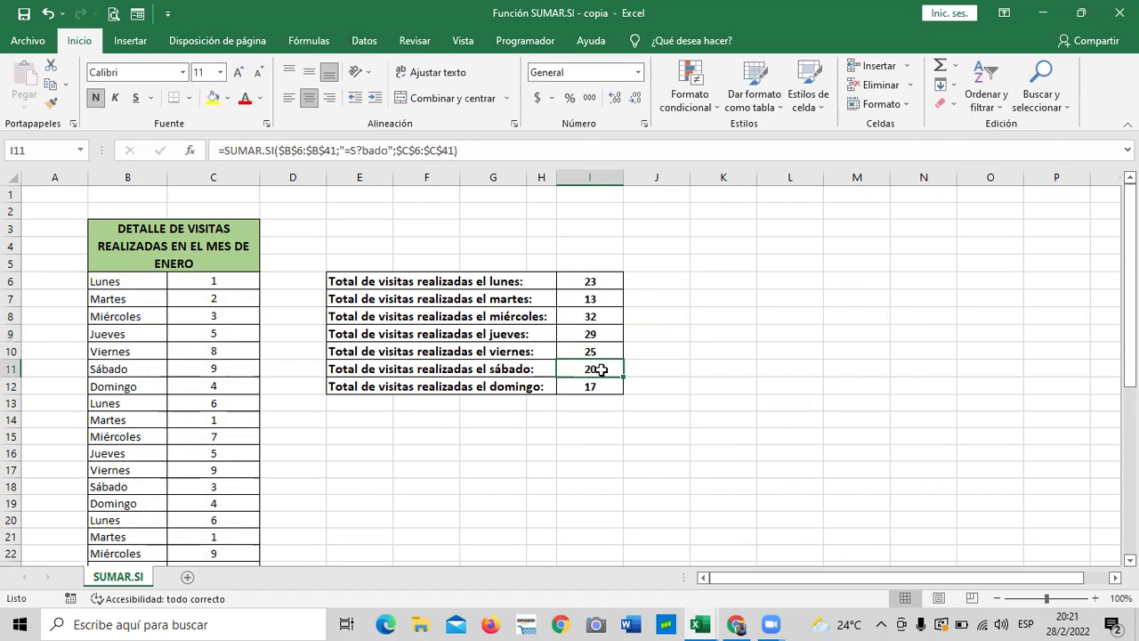
{"action": "left_click", "coordinate": [589, 386]}
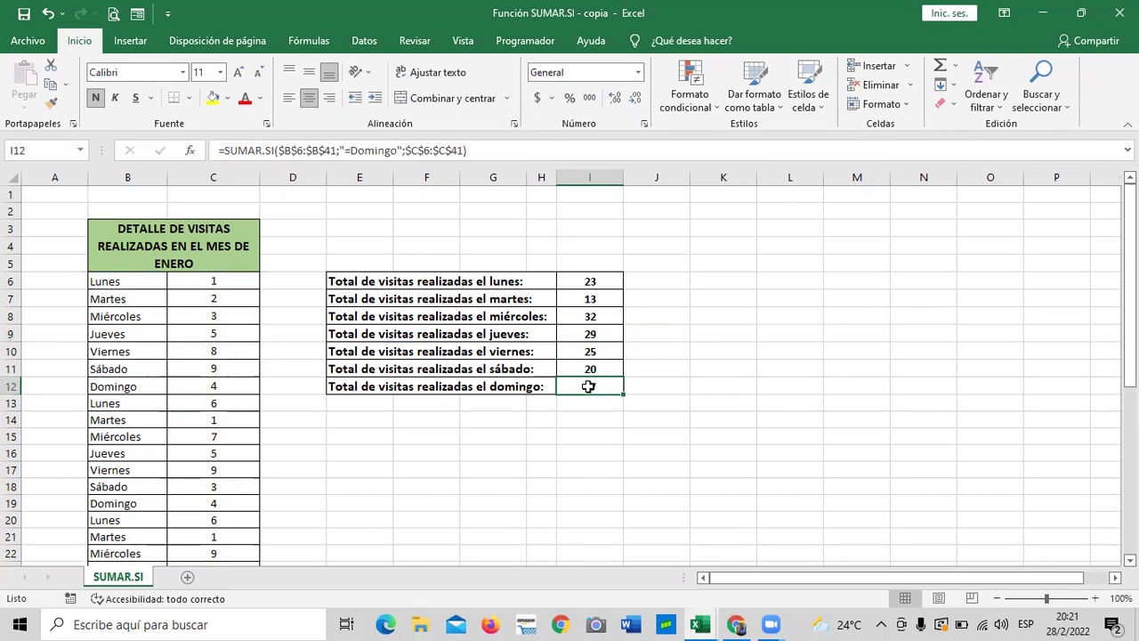
{"action": "left_click", "coordinate": [600, 367]}
{"action": "left_click", "coordinate": [593, 352]}
{"action": "left_click", "coordinate": [592, 335]}
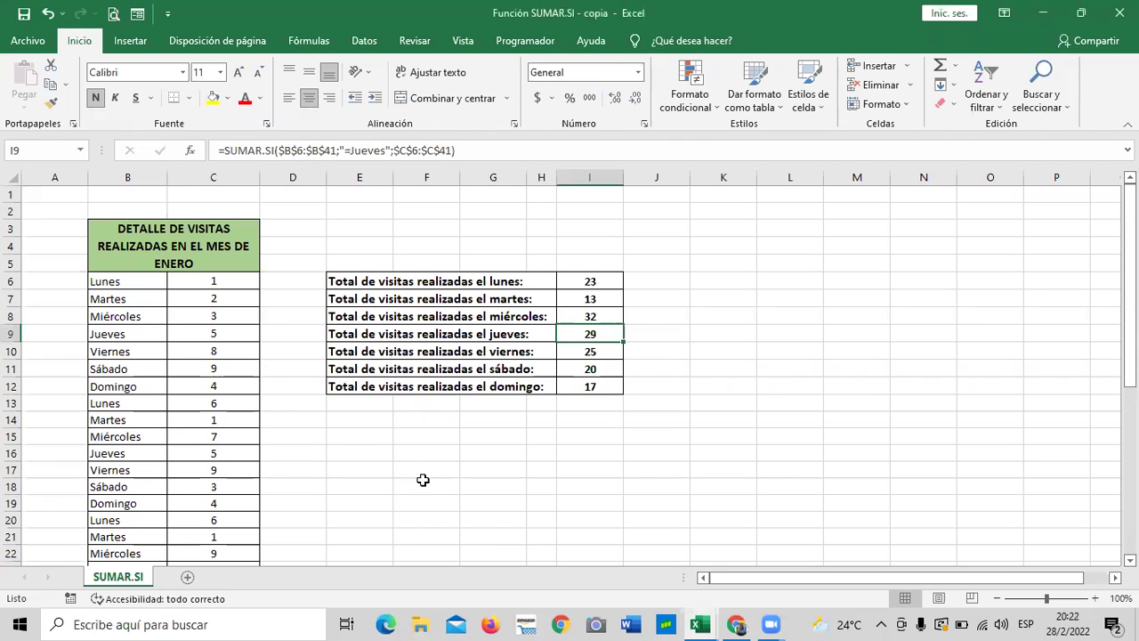
{"action": "left_click", "coordinate": [496, 386]}
{"action": "left_click", "coordinate": [585, 387]}
{"action": "left_click", "coordinate": [587, 365]}
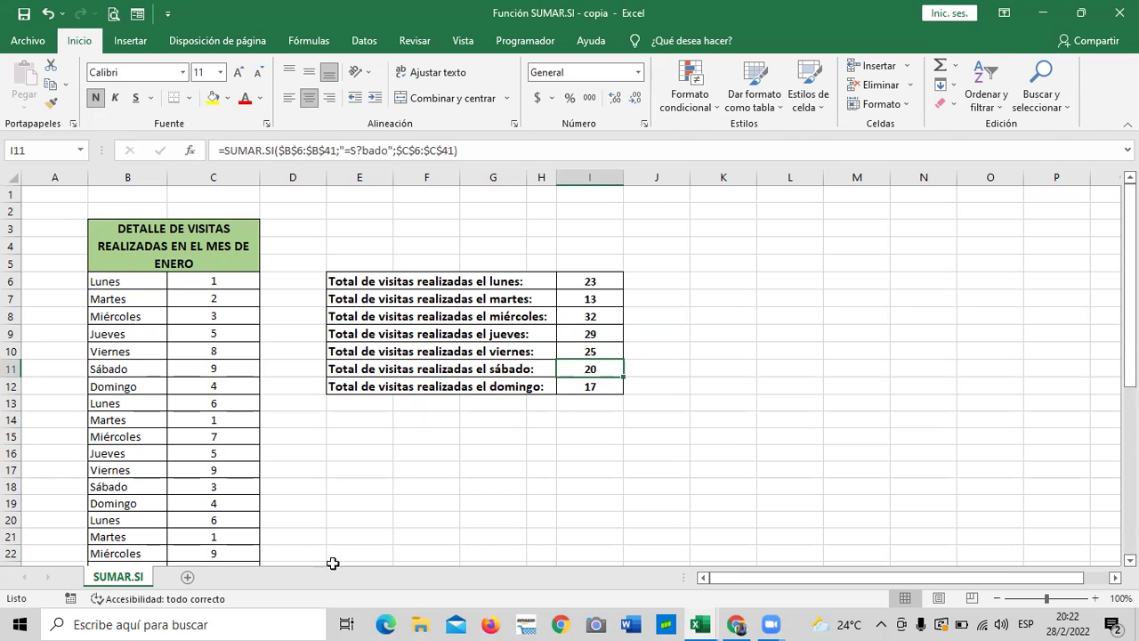
Switch to the workbook CONTAR.SI - copia (1) and examine the exercises on its Función CONTAR.SI and CONTAR.SI sheets
{"action": "mouse_move", "coordinate": [700, 624]}
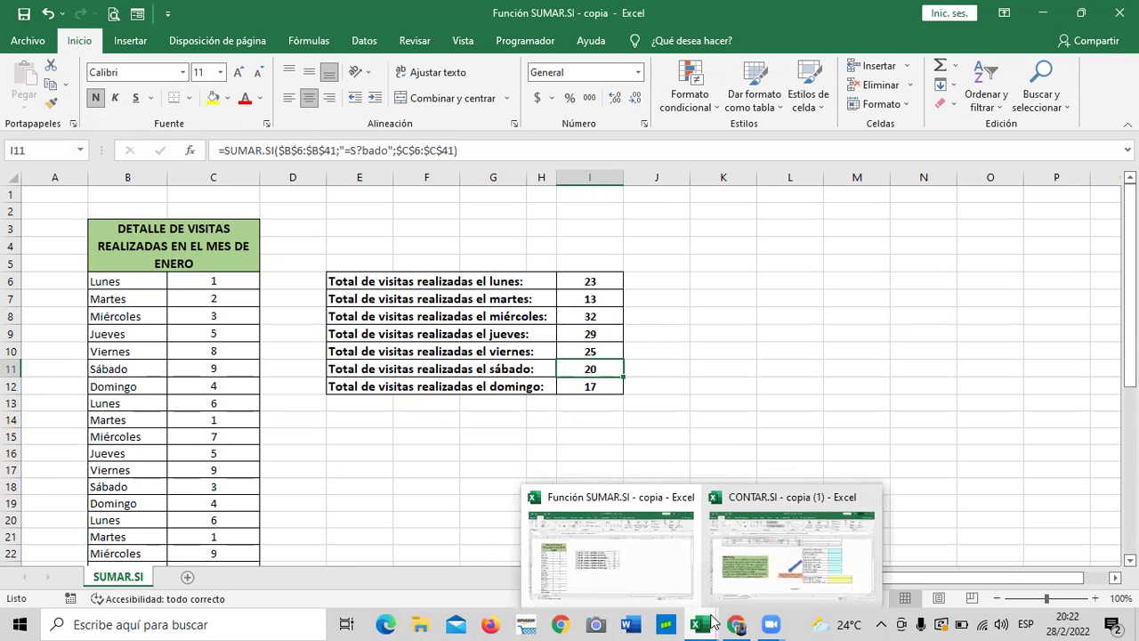
{"action": "left_click", "coordinate": [771, 570]}
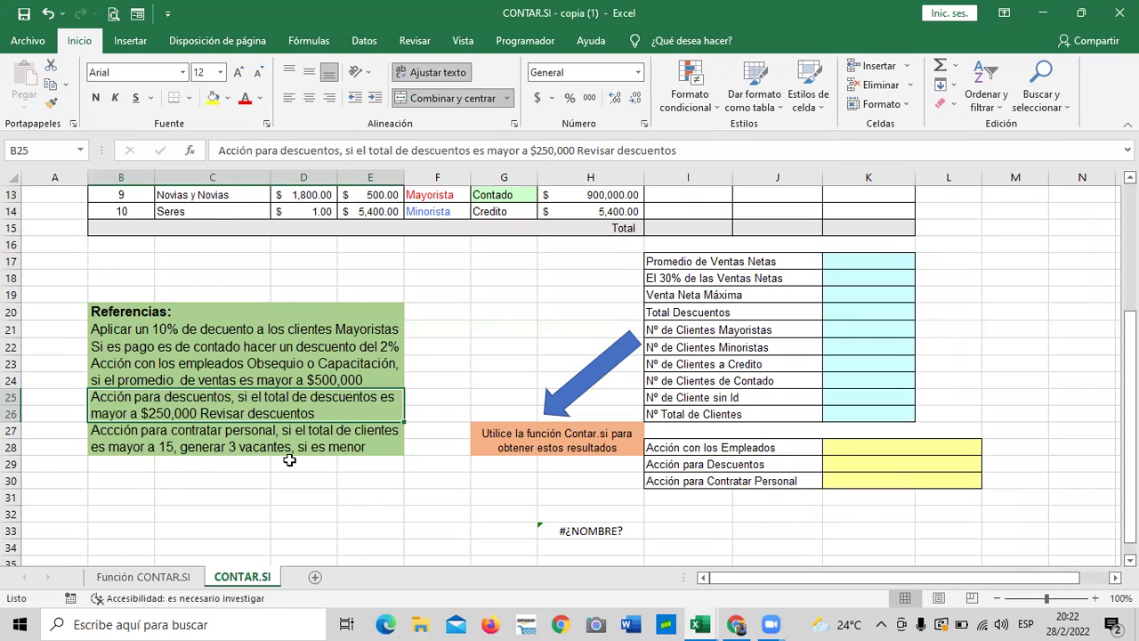
{"action": "left_click", "coordinate": [316, 497]}
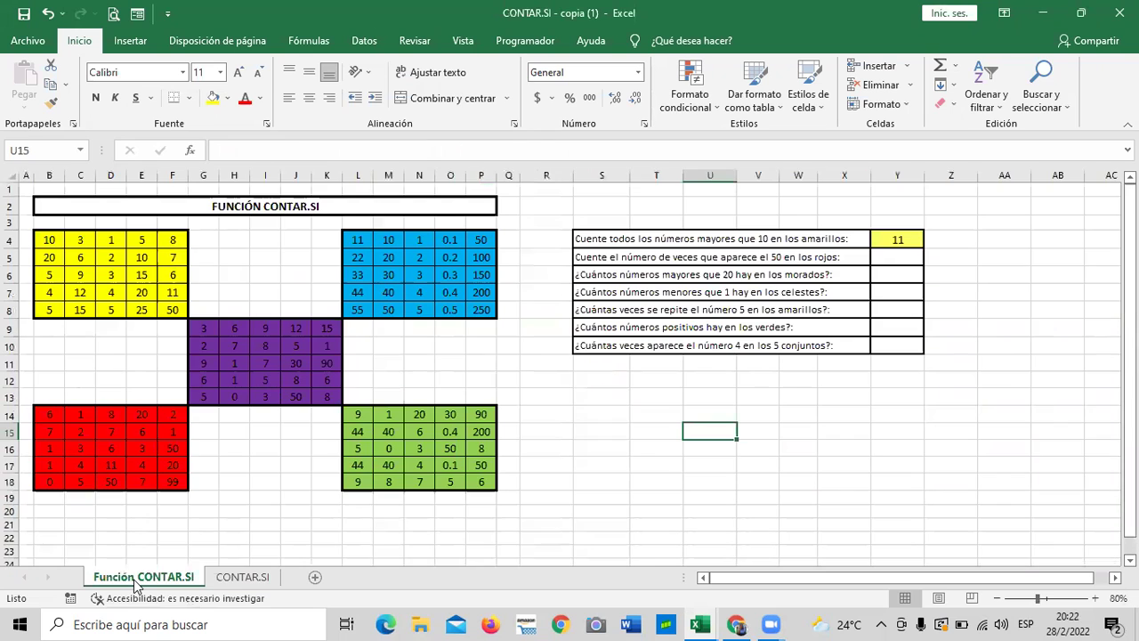
{"action": "left_click", "coordinate": [136, 579]}
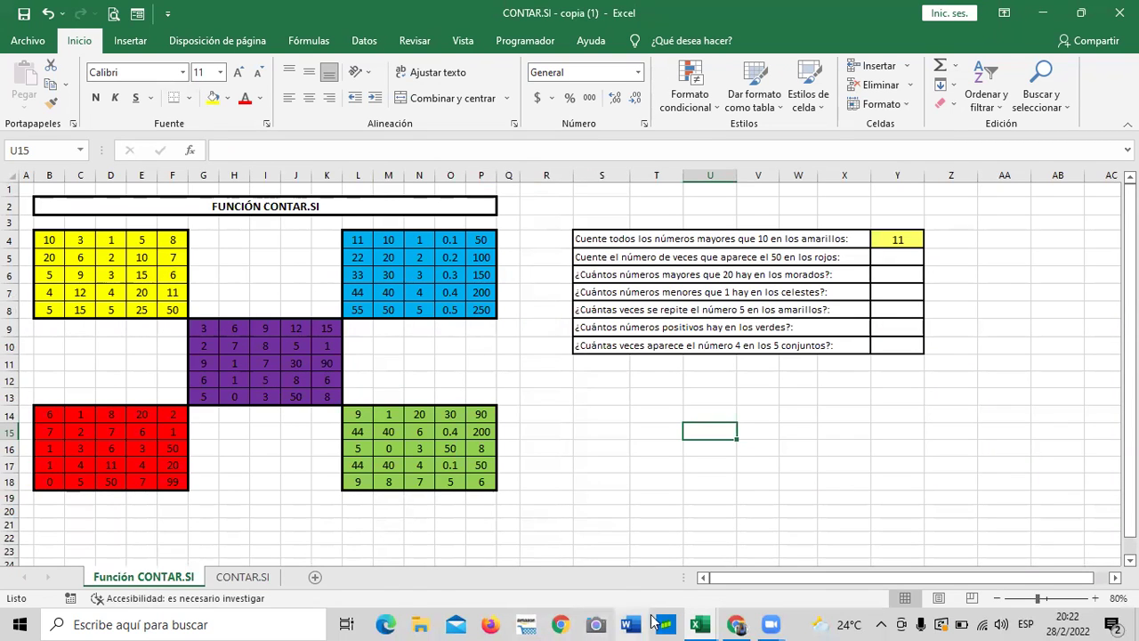
{"action": "mouse_move", "coordinate": [701, 622]}
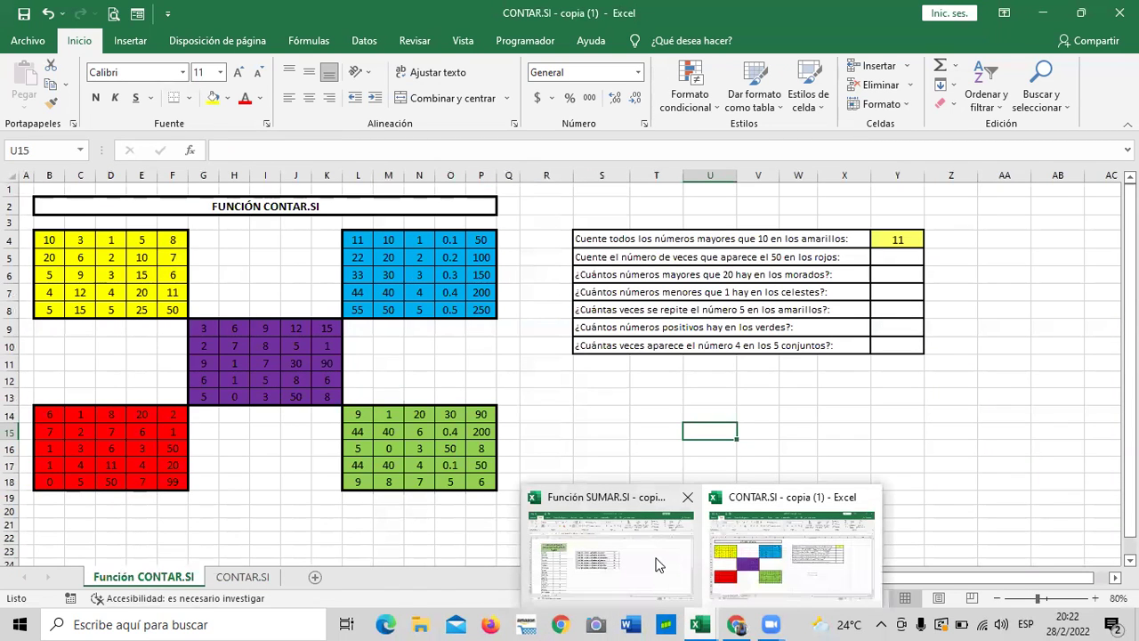
{"action": "left_click", "coordinate": [242, 576]}
{"action": "left_click", "coordinate": [203, 577]}
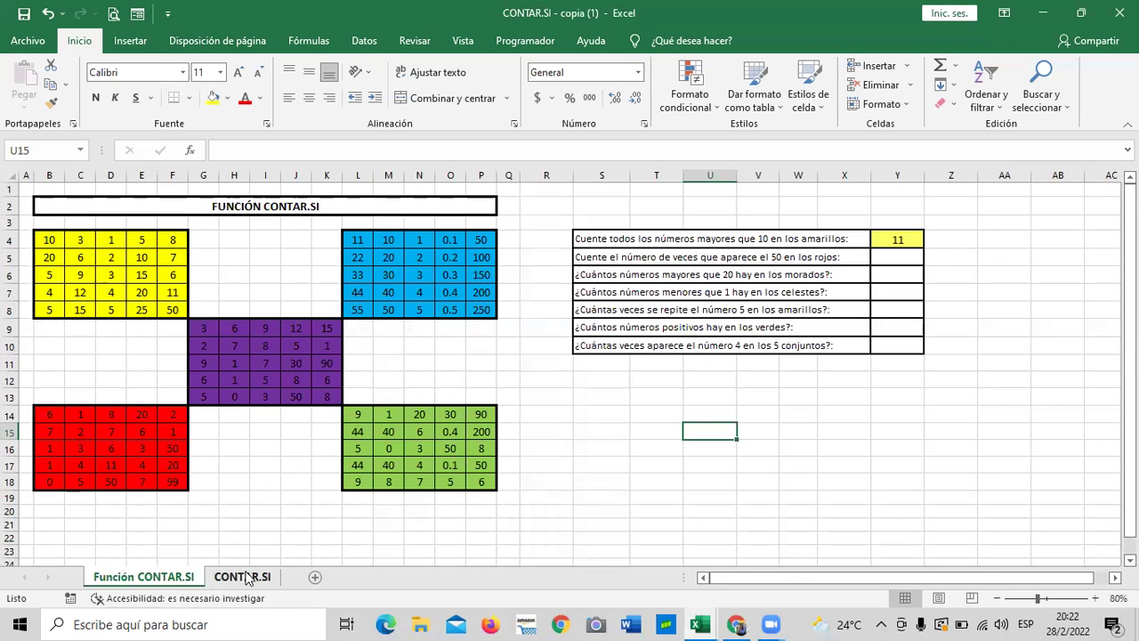
{"action": "left_click", "coordinate": [241, 577]}
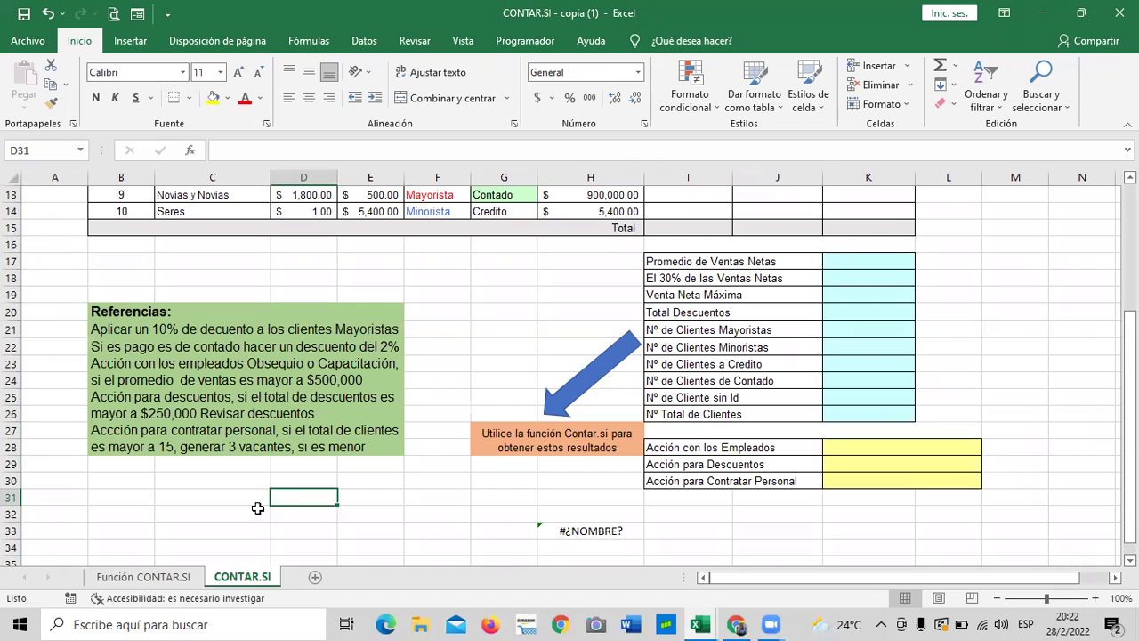
{"action": "left_click", "coordinate": [143, 578]}
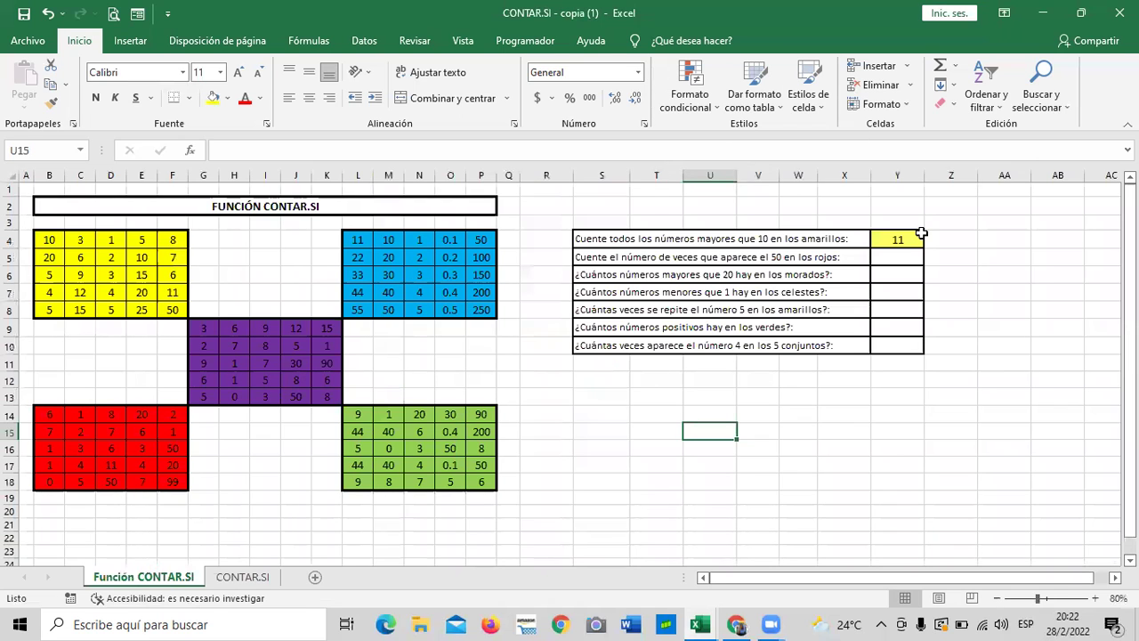
{"action": "left_click", "coordinate": [905, 415]}
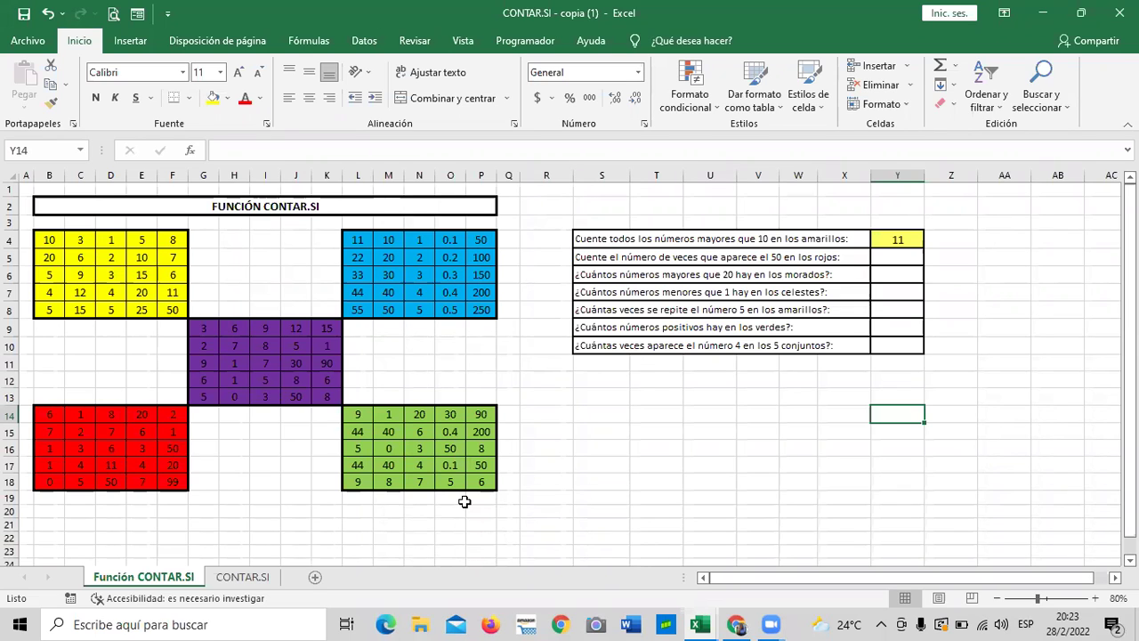
Check the CONTAR.SI formula in Y4 that counts numbers in the yellow block
{"action": "left_click", "coordinate": [1039, 292]}
{"action": "left_click", "coordinate": [898, 256]}
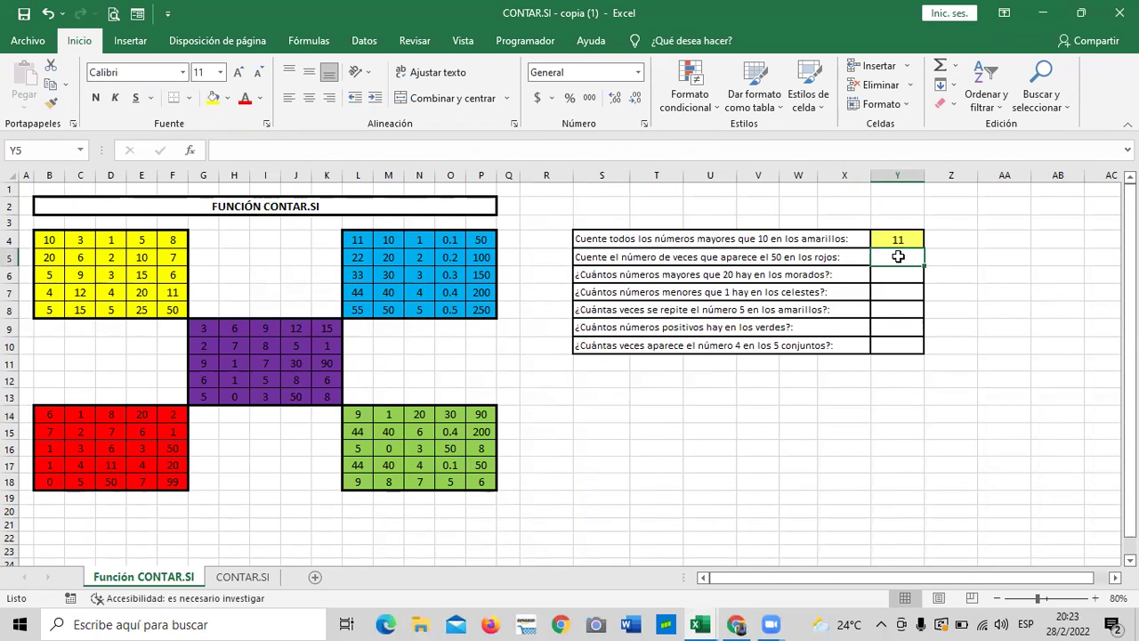
{"action": "left_click", "coordinate": [895, 241]}
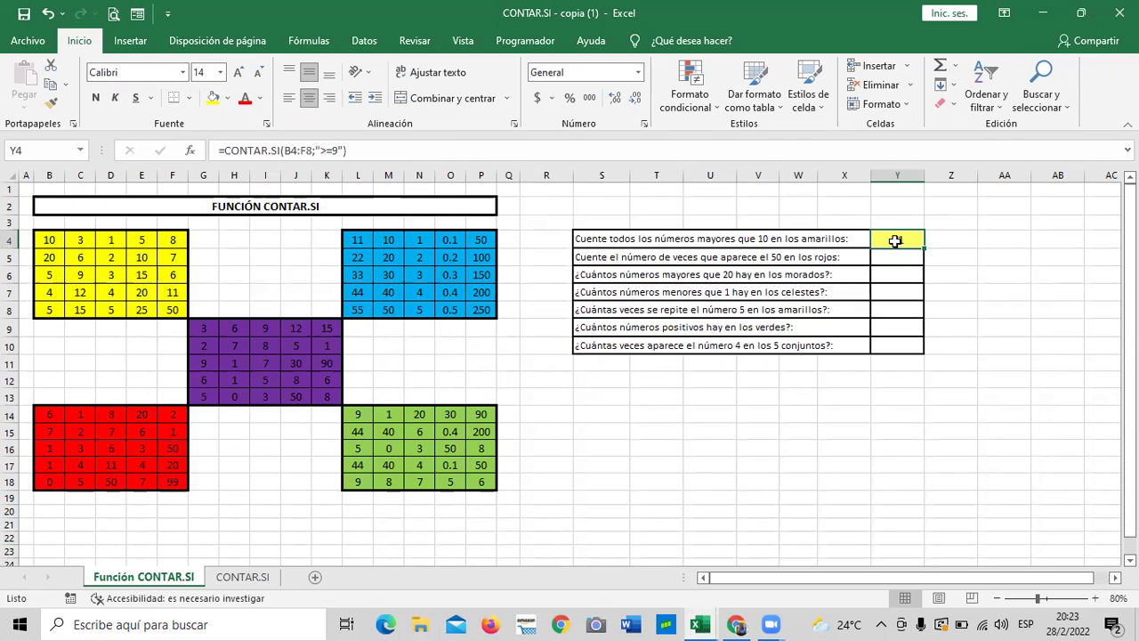
{"action": "left_click", "coordinate": [867, 451]}
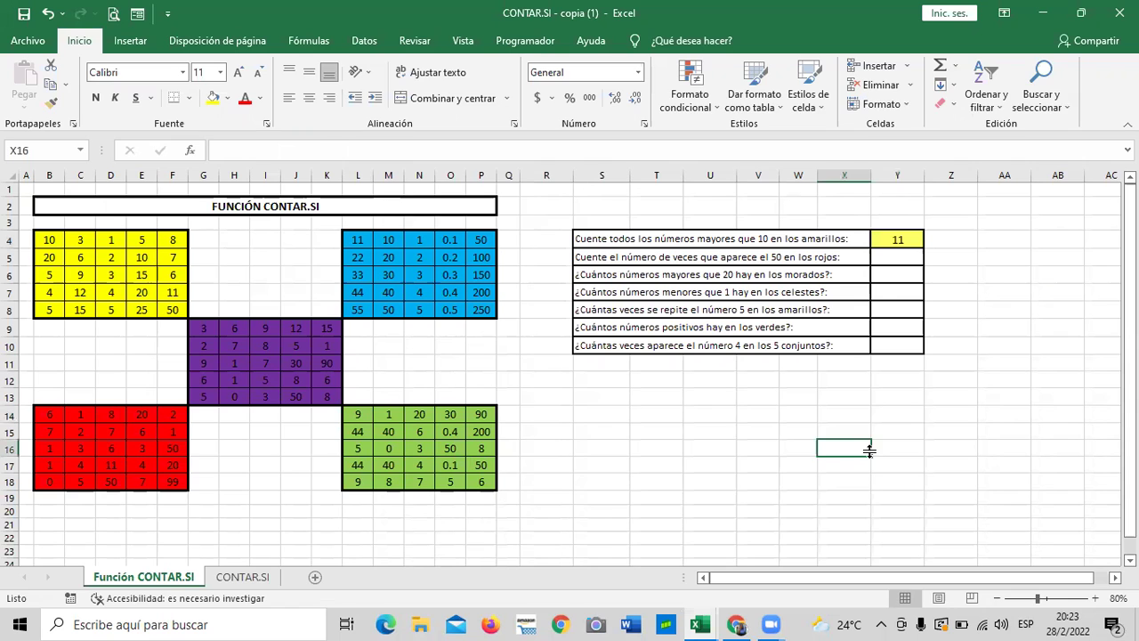
{"action": "type", "text": "=conta"}
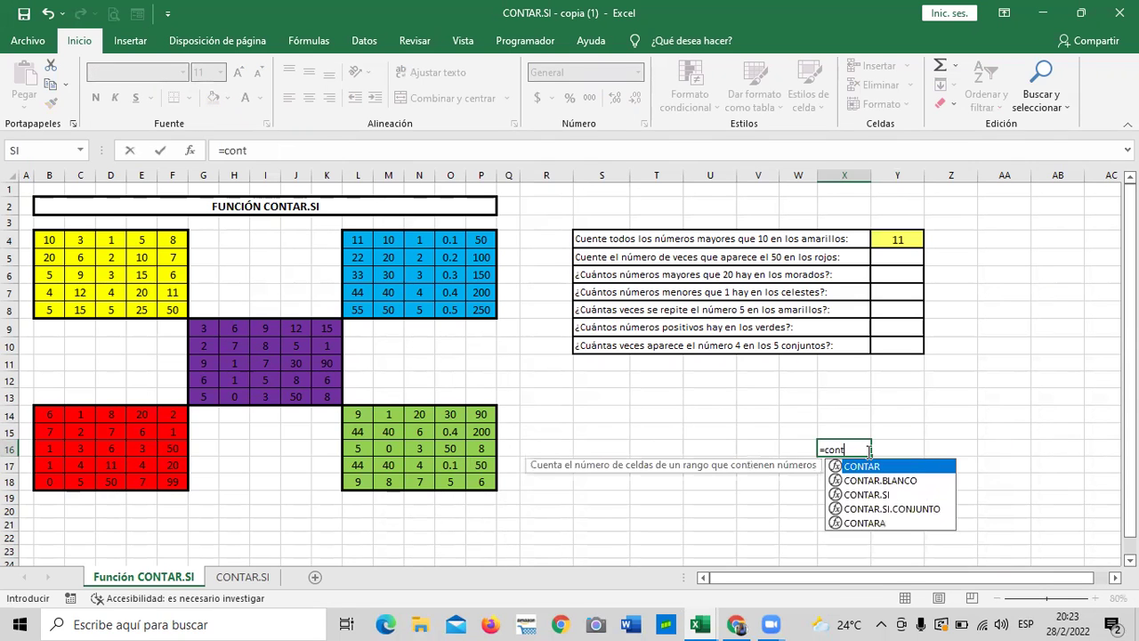
{"action": "left_click", "coordinate": [870, 495]}
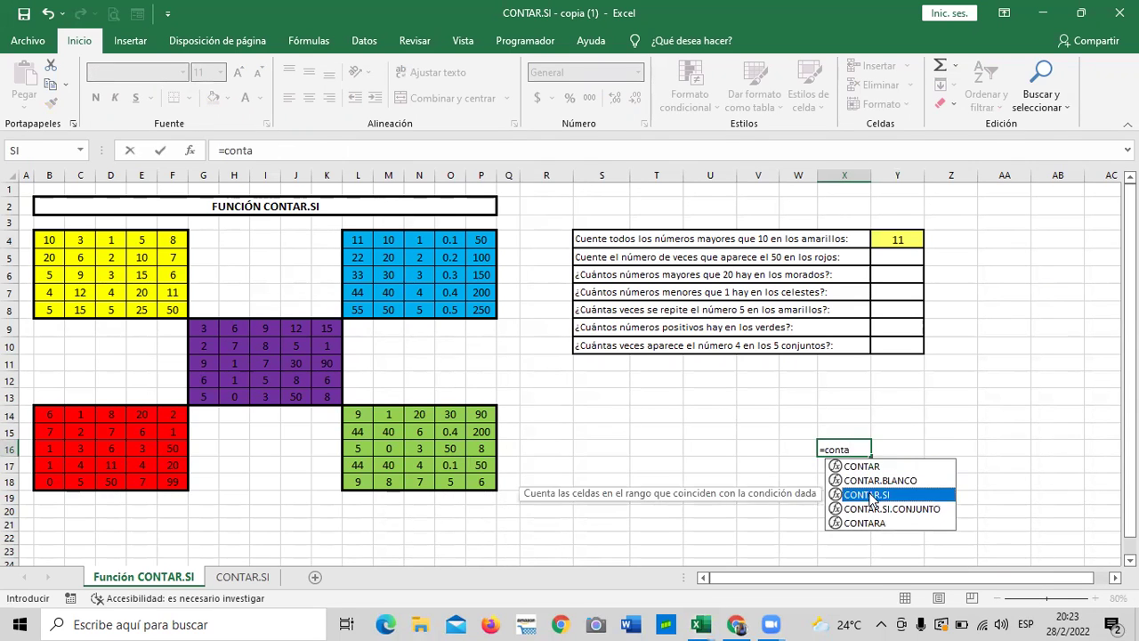
{"action": "double_click", "coordinate": [871, 495]}
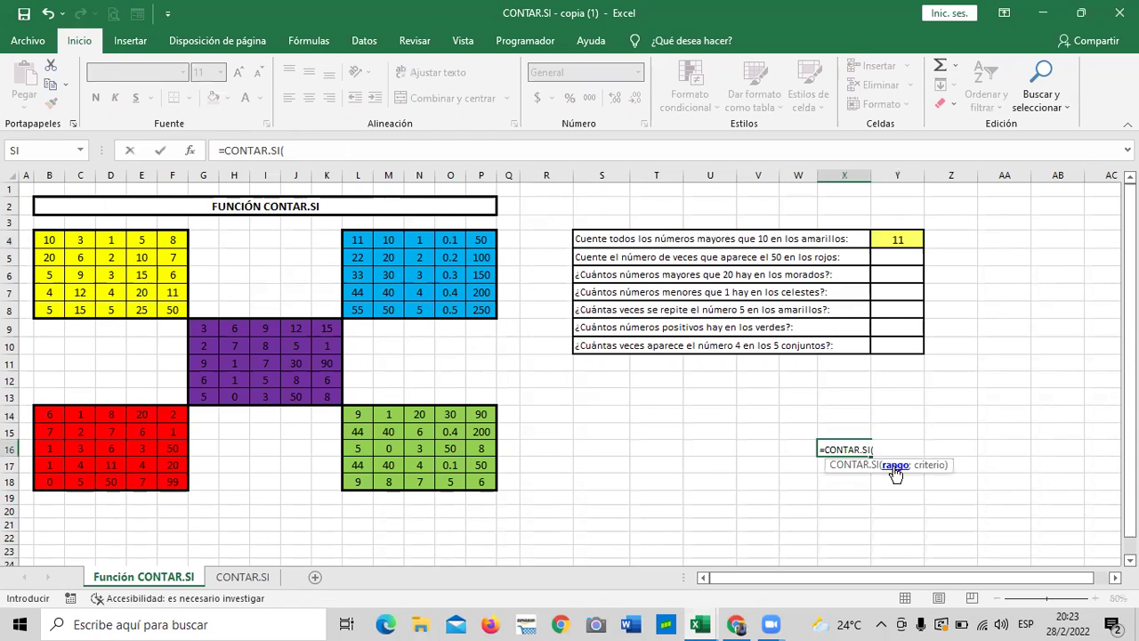
{"action": "key", "text": "BackSpace"}
{"action": "key", "text": "Escape"}
{"action": "left_click", "coordinate": [932, 445]}
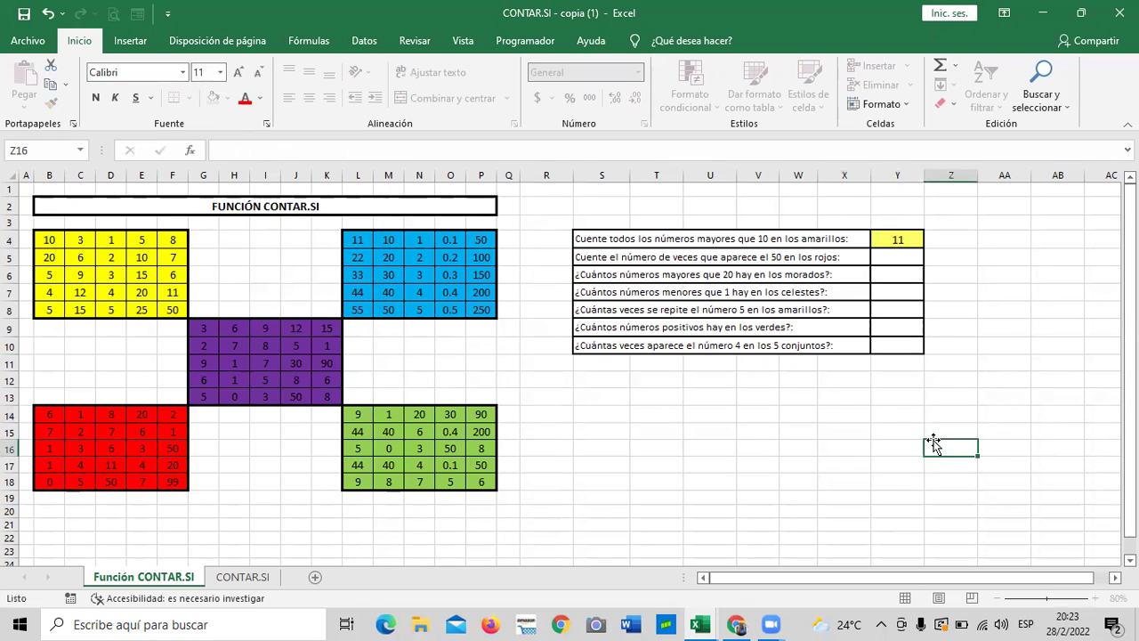
Start a CONTAR.SI formula in Y5 with the red block B14:F18 as its range
{"action": "left_click", "coordinate": [891, 254]}
{"action": "type", "text": "="}
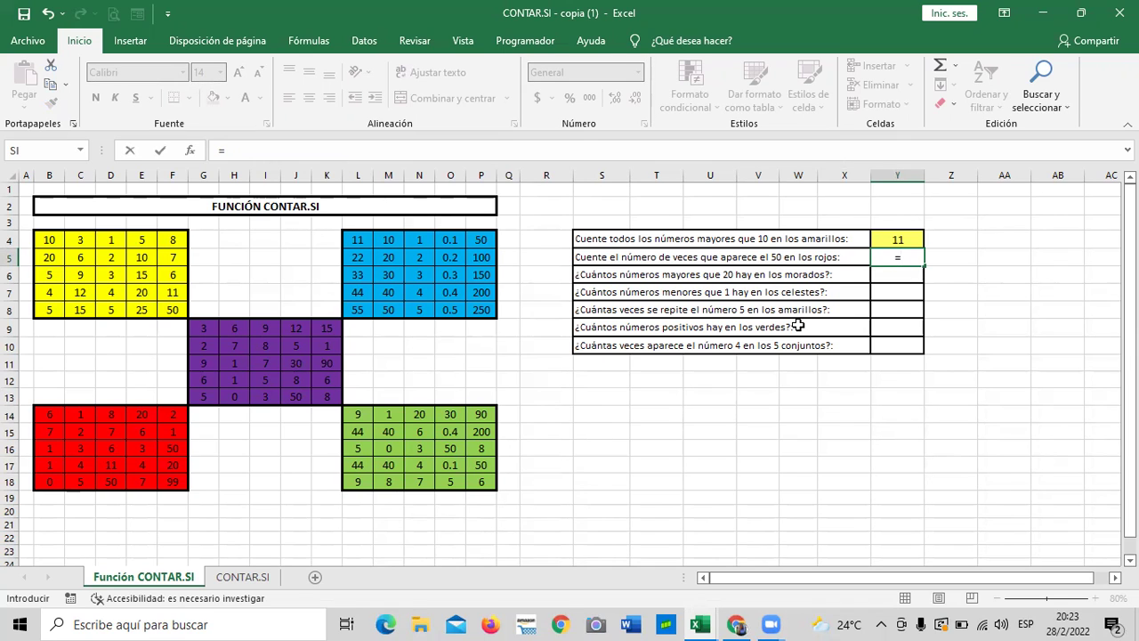
{"action": "type", "text": "contar"}
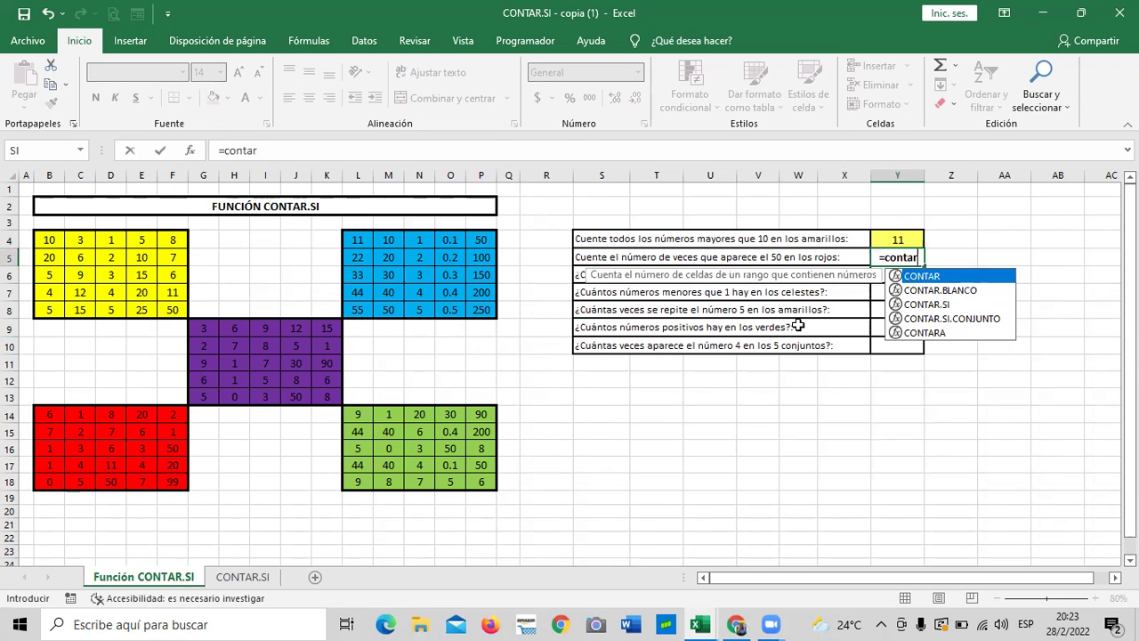
{"action": "type", "text": "."}
{"action": "double_click", "coordinate": [930, 291]}
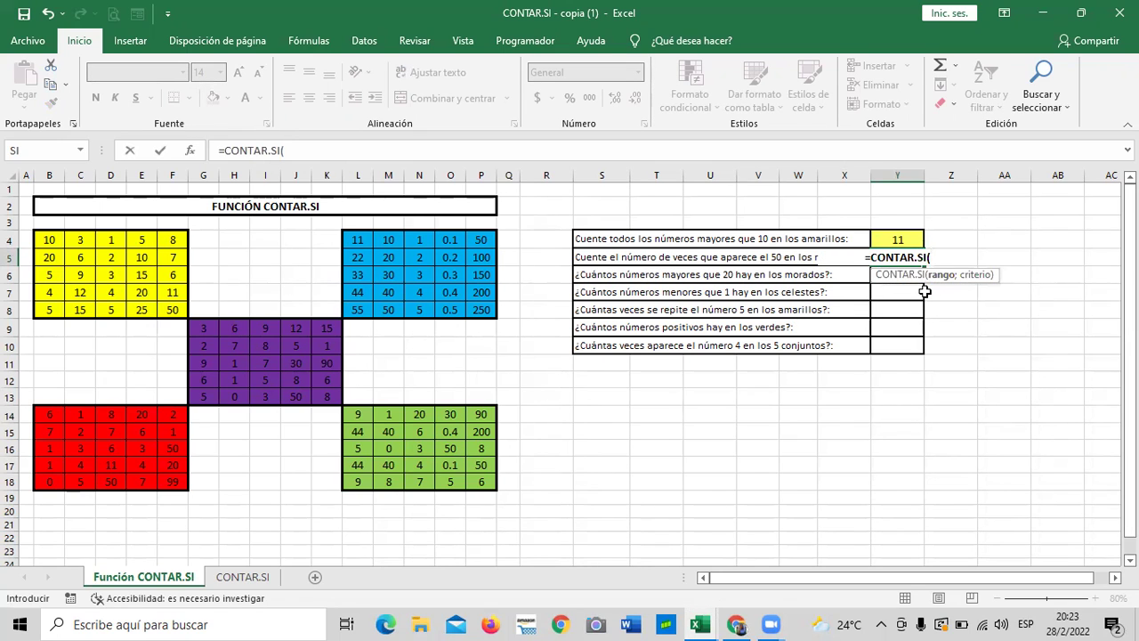
{"action": "left_click_drag", "start_coordinate": [45, 413], "coordinate": [173, 481]}
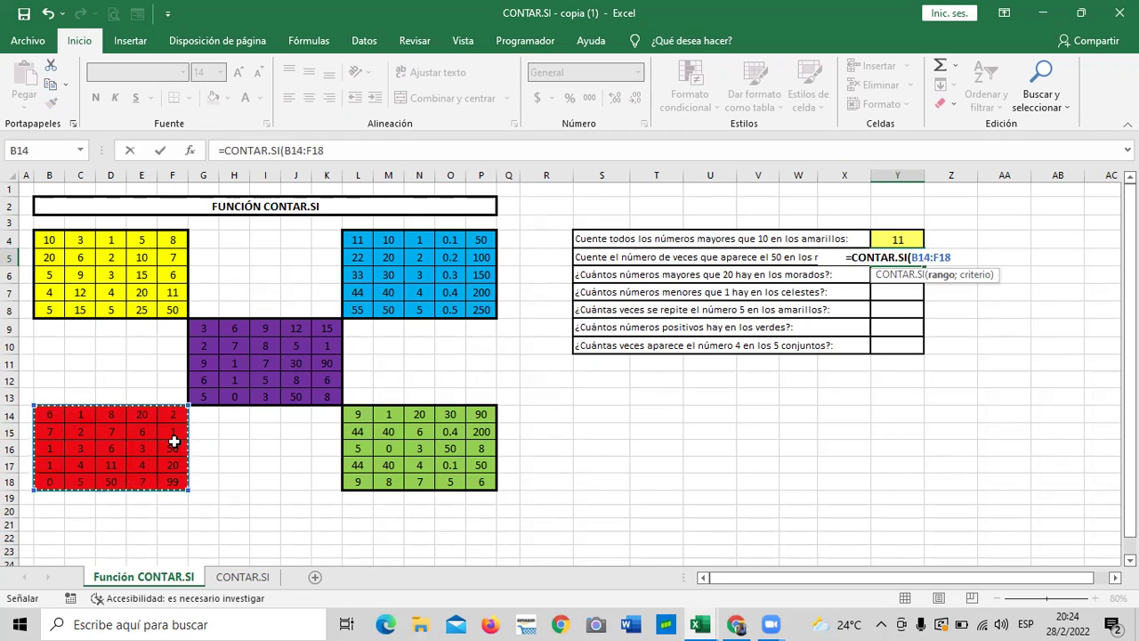
Complete the Y5 formula with the criterion "=50" and check the cells containing 50 in the red block
{"action": "left_click", "coordinate": [337, 152]}
{"action": "type", "text": ";"}
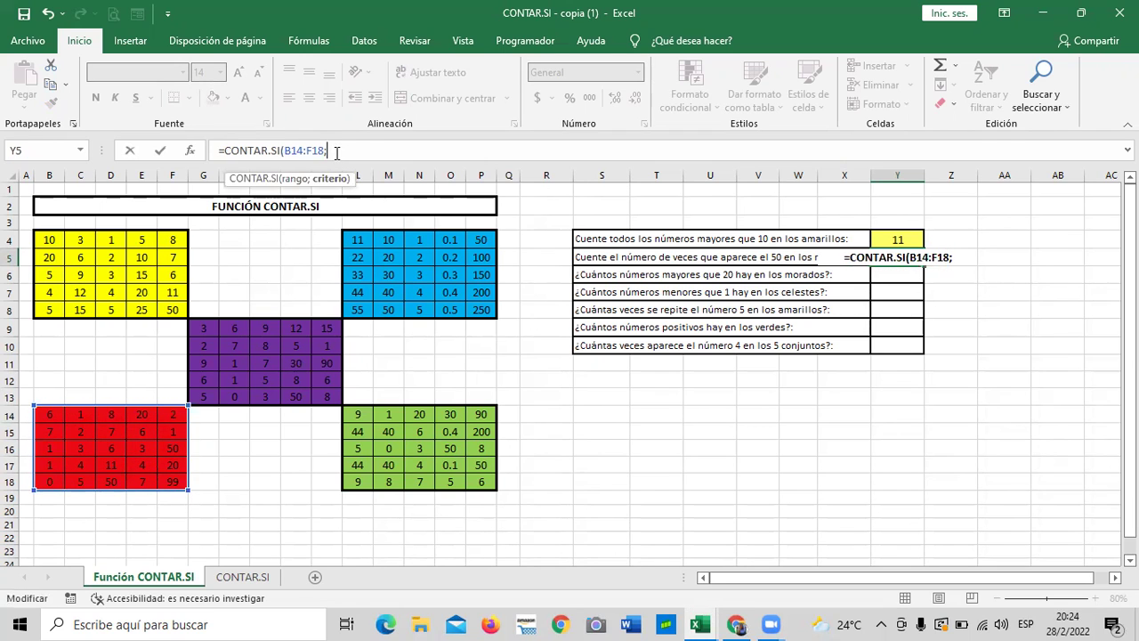
{"action": "type", "text": "\""}
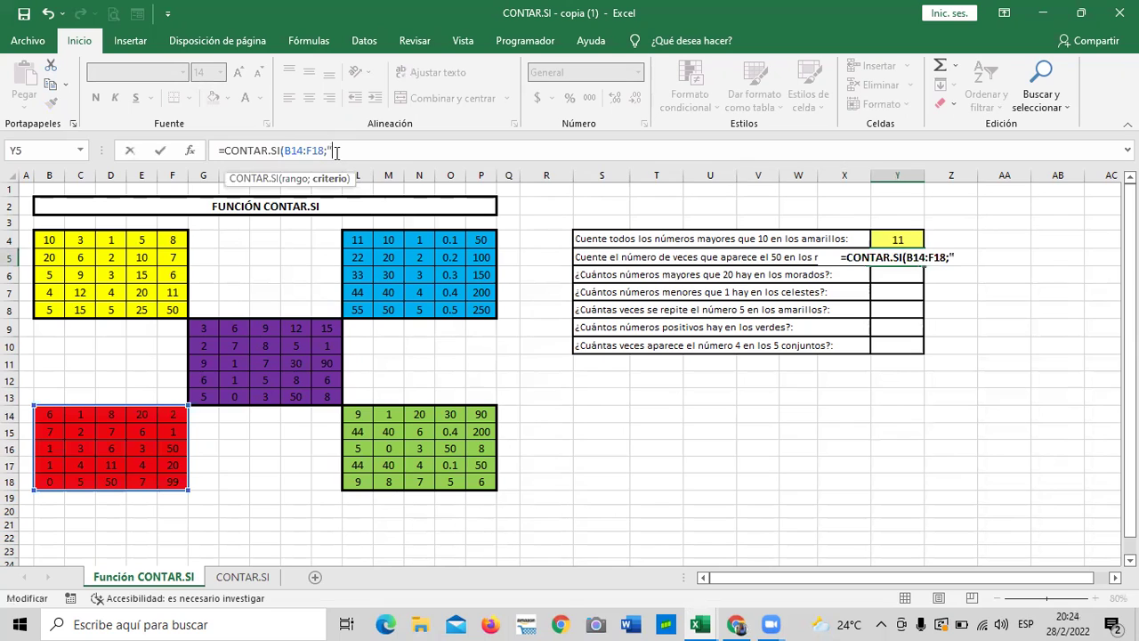
{"action": "type", "text": "="}
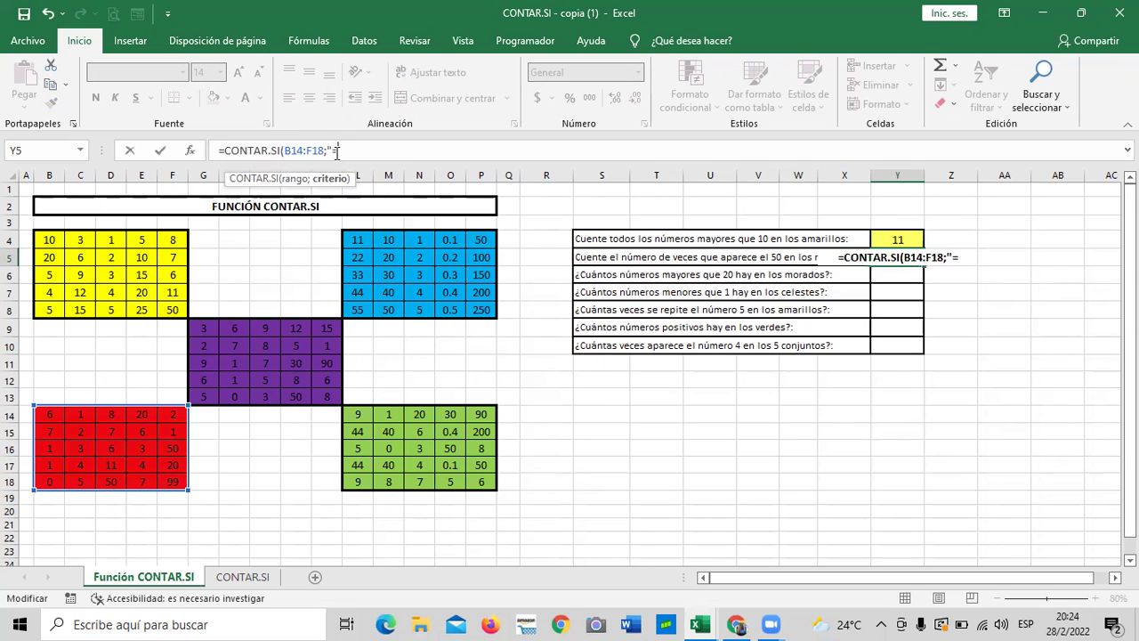
{"action": "type", "text": "50)"}
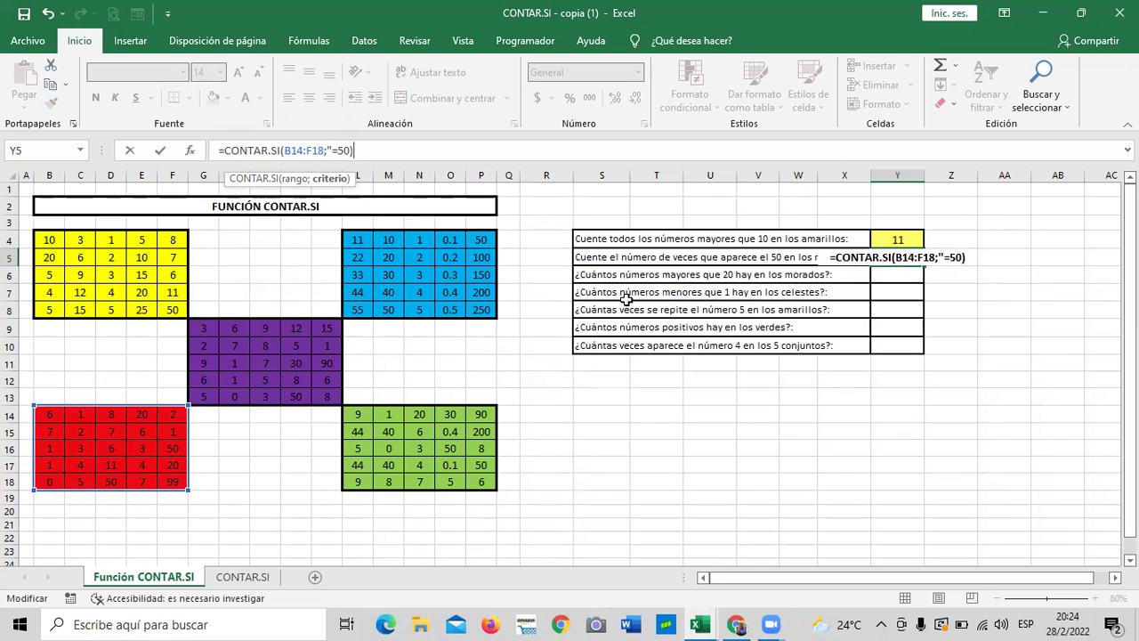
{"action": "left_click", "coordinate": [349, 149]}
{"action": "type", "text": "\""}
{"action": "key", "text": "Return"}
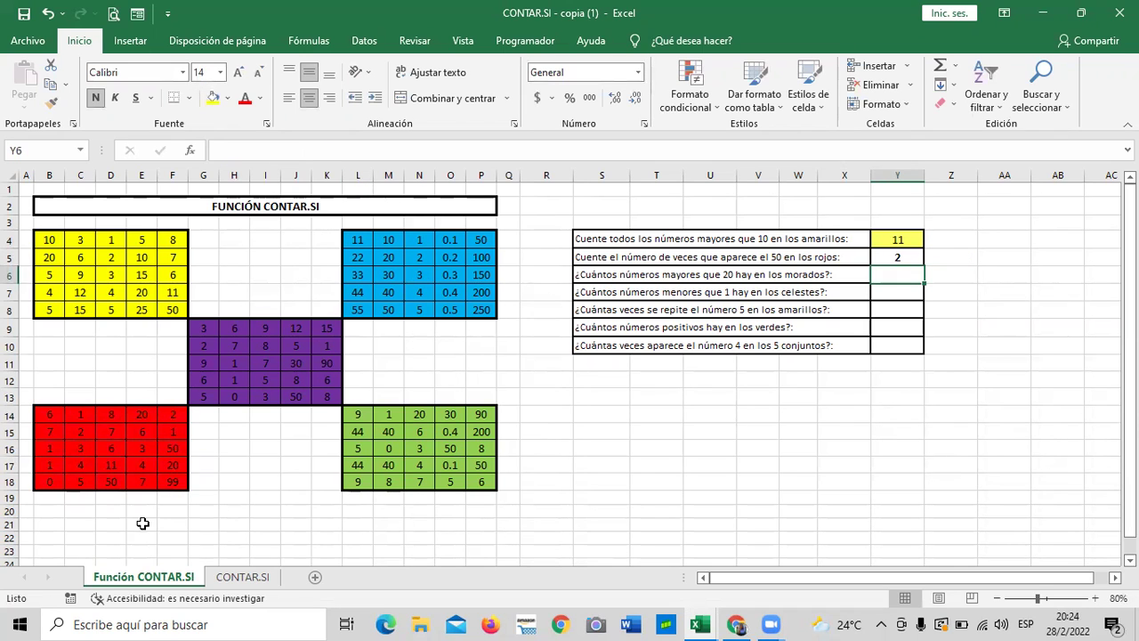
{"action": "left_click", "coordinate": [171, 448]}
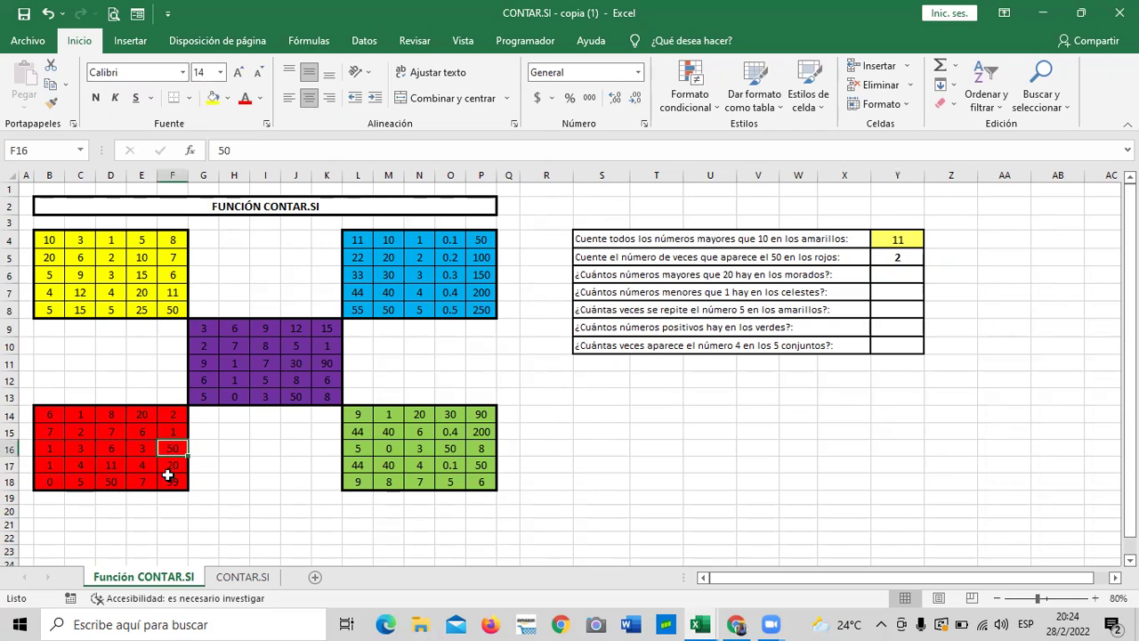
{"action": "left_click", "coordinate": [112, 481]}
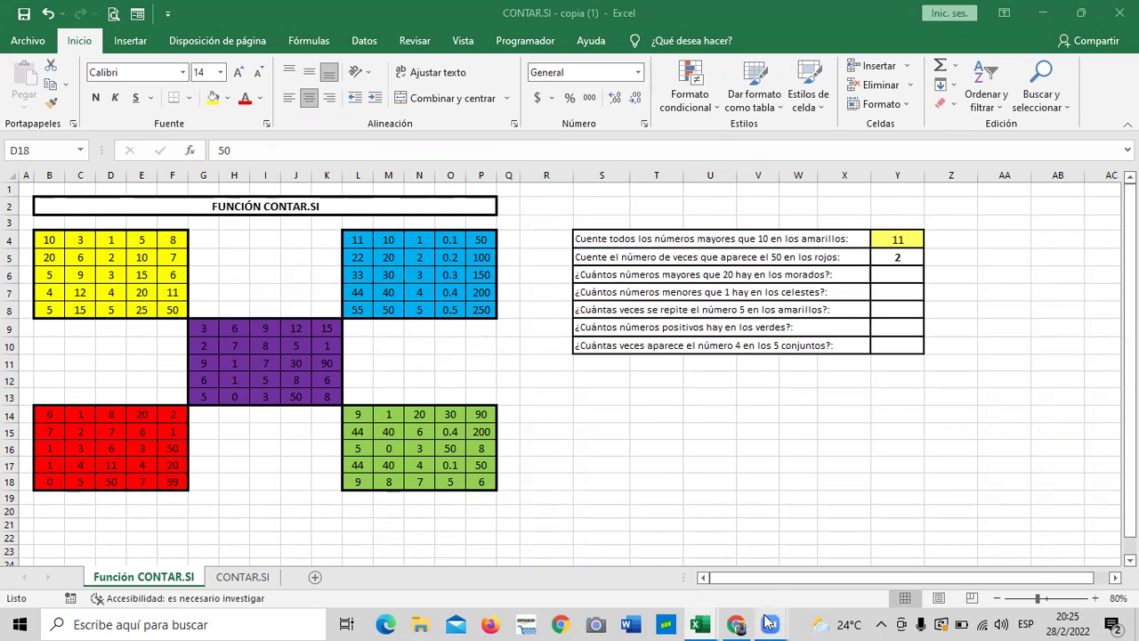
Start a CONTAR.SI formula in Y6 with the purple block G9:K13 as its range
{"action": "mouse_move", "coordinate": [769, 623]}
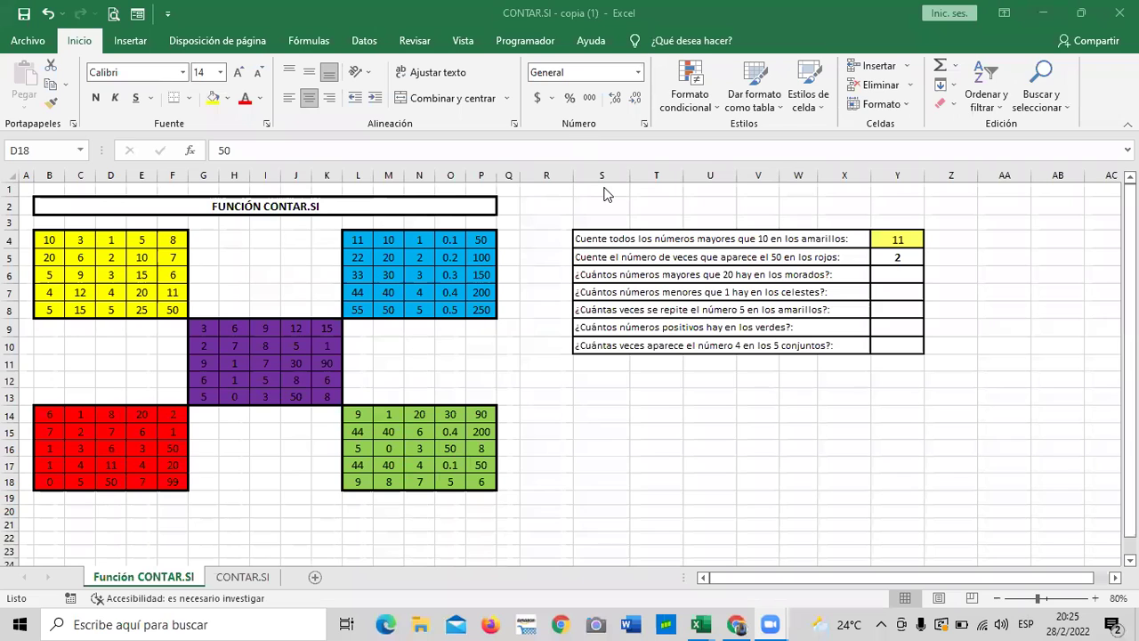
{"action": "left_click", "coordinate": [895, 273]}
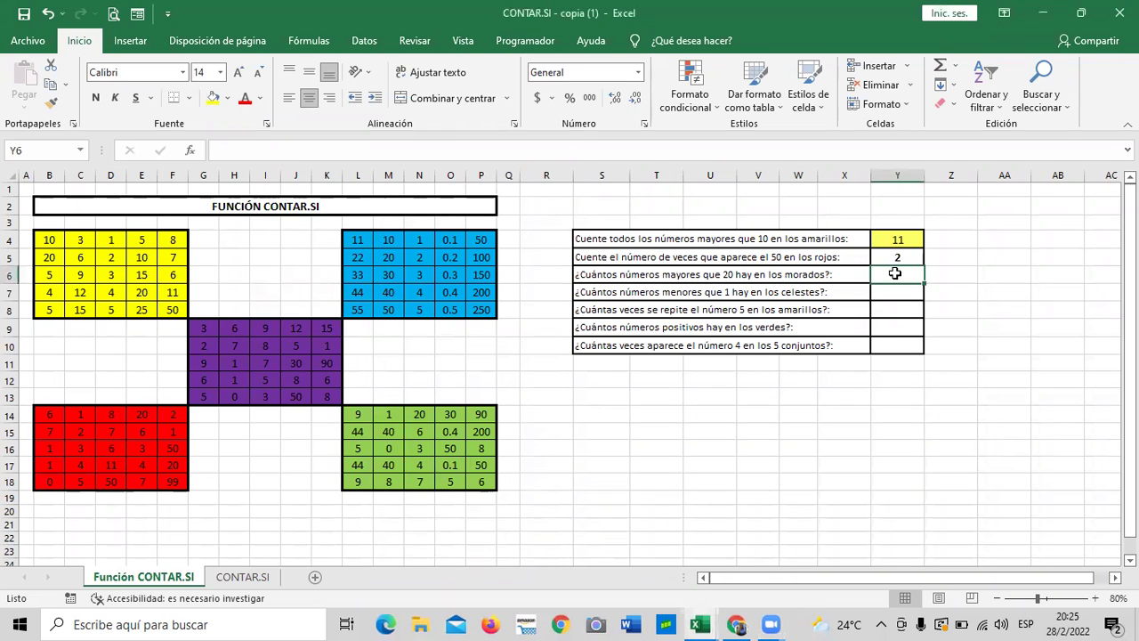
{"action": "left_click", "coordinate": [724, 469]}
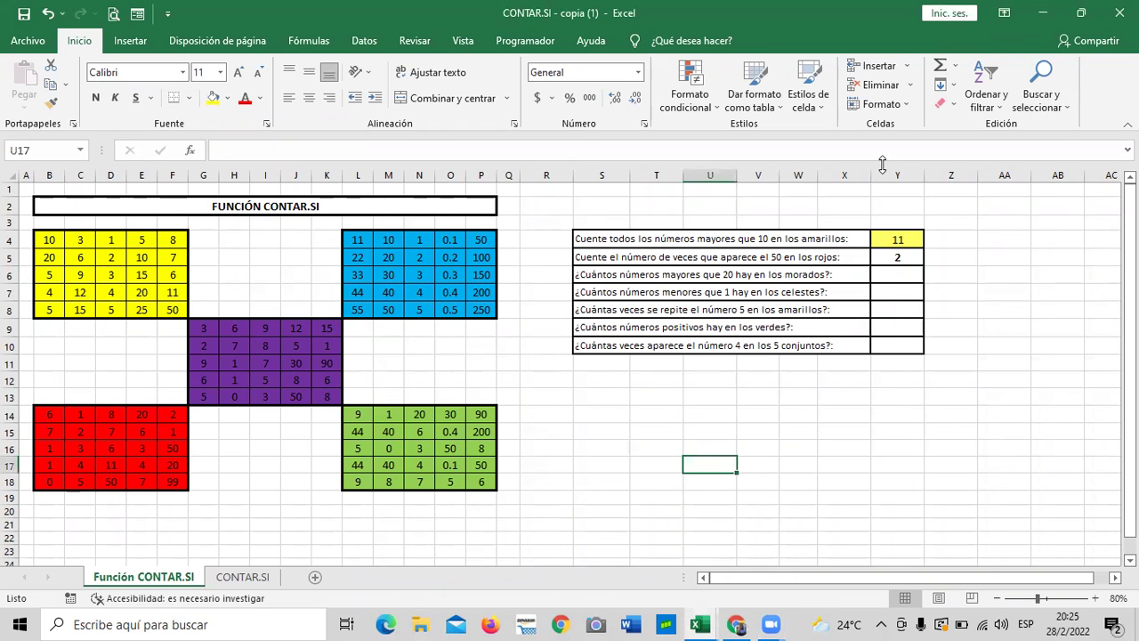
{"action": "left_click", "coordinate": [900, 275]}
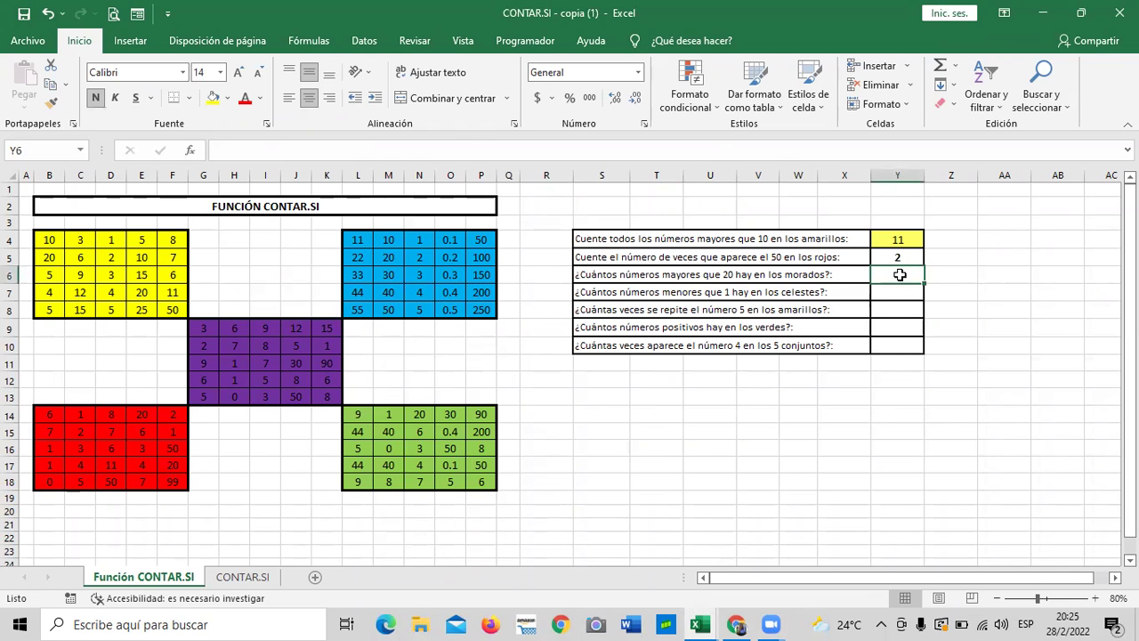
{"action": "type", "text": "="}
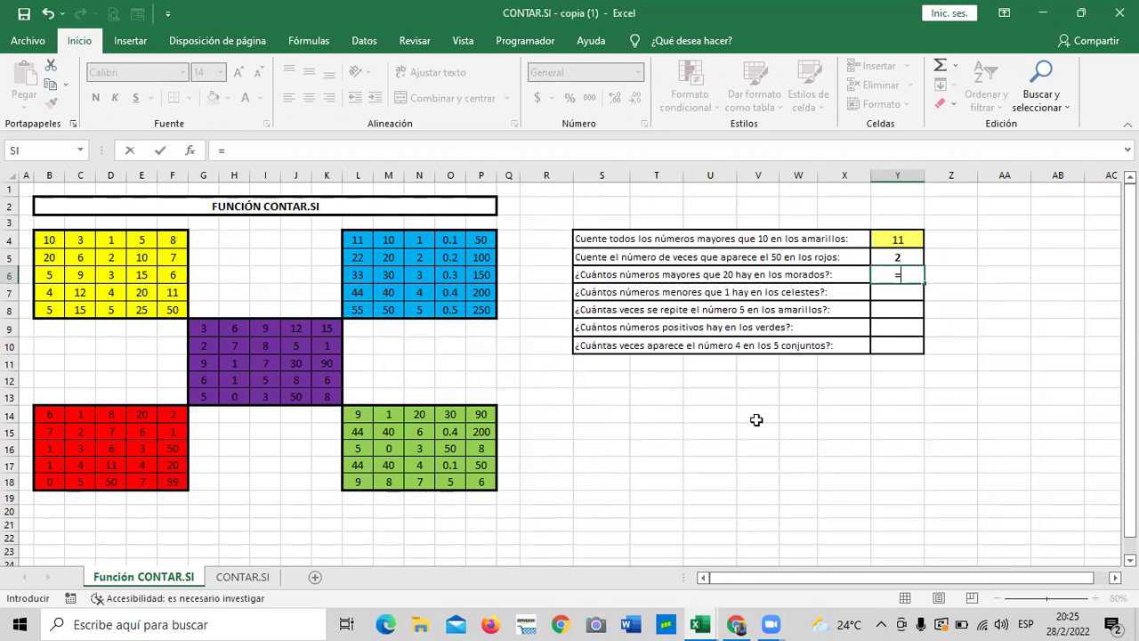
{"action": "type", "text": "contar"}
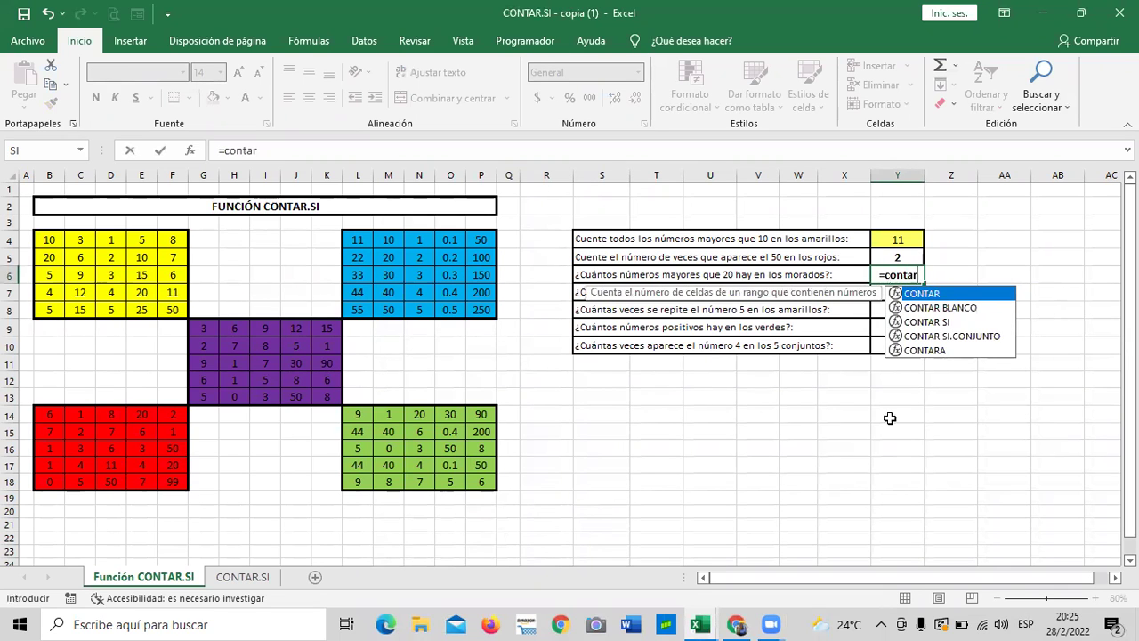
{"action": "double_click", "coordinate": [942, 323]}
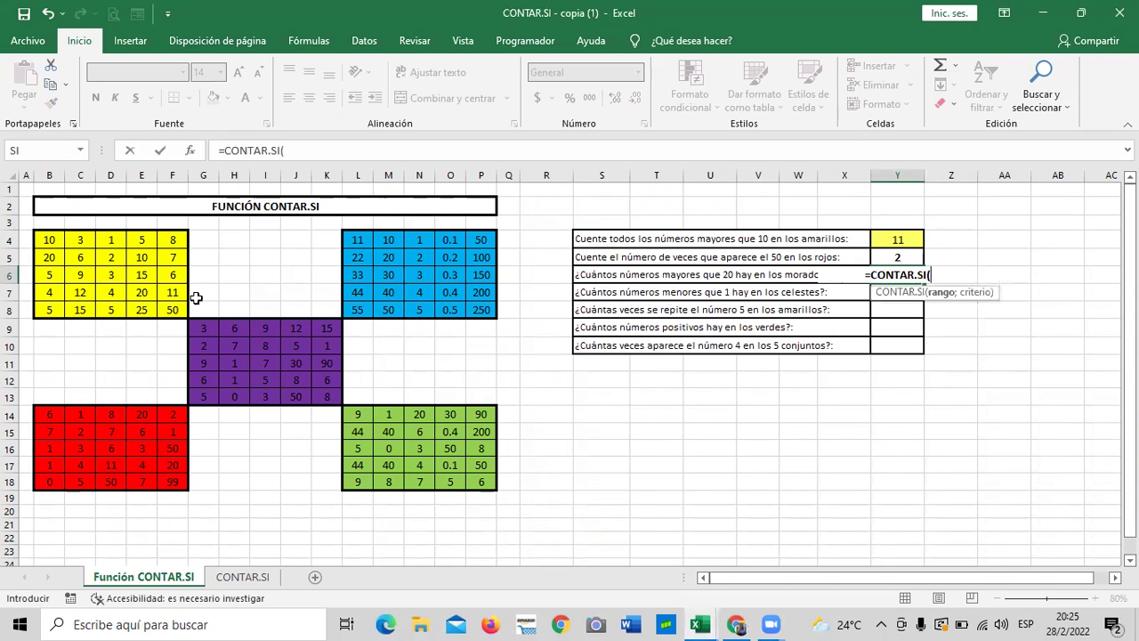
{"action": "left_click_drag", "start_coordinate": [204, 327], "coordinate": [327, 397]}
Complete the Y6 formula with the criterion ">20"
{"action": "left_click", "coordinate": [382, 155]}
{"action": "type", "text": ";\""}
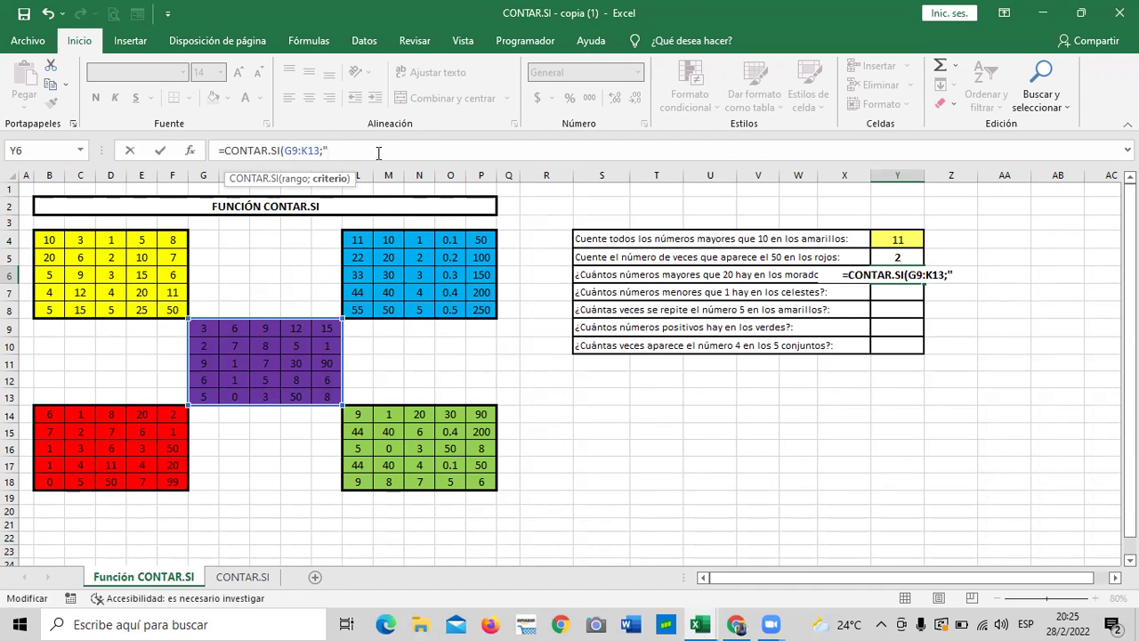
{"action": "type", "text": ">"}
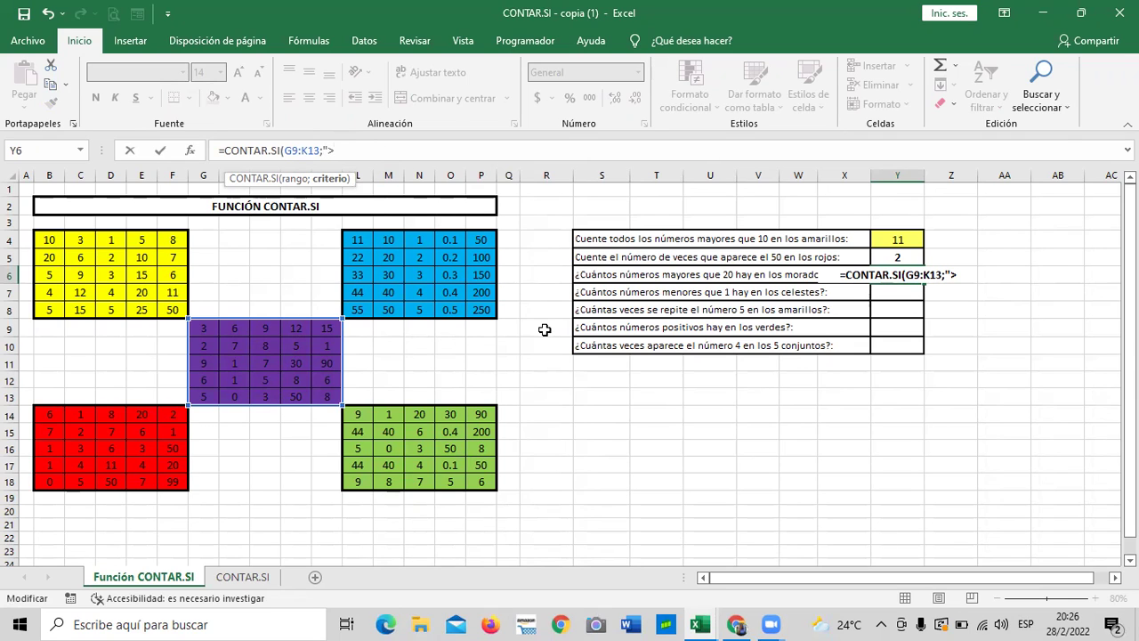
{"action": "type", "text": "20"}
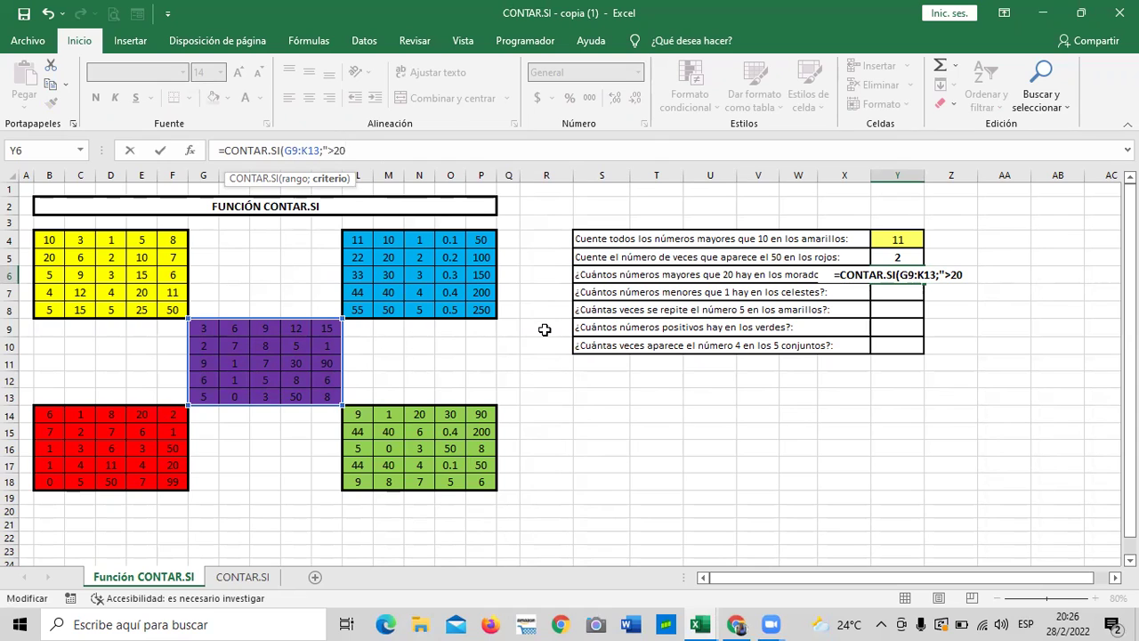
{"action": "type", "text": "\")"}
{"action": "key", "text": "ctrl+Return"}
{"action": "key", "text": "Return"}
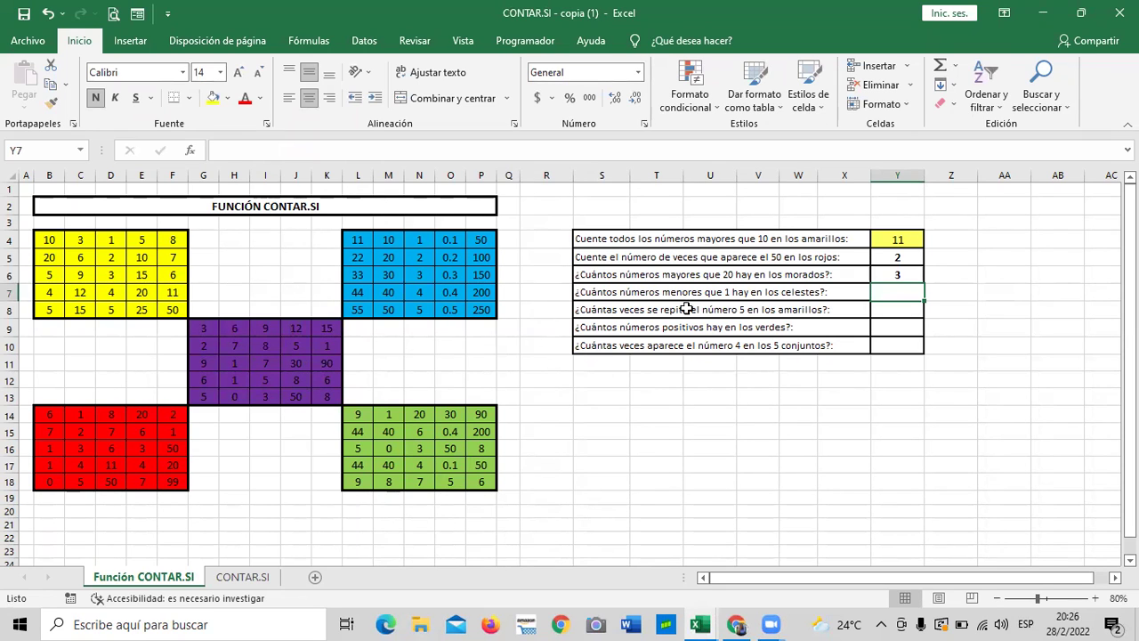
Start a CONTAR.SI formula in Y7 with the light-blue block L4:P8 as its range
{"action": "left_click", "coordinate": [765, 440]}
{"action": "left_click", "coordinate": [889, 290]}
{"action": "type", "text": "="}
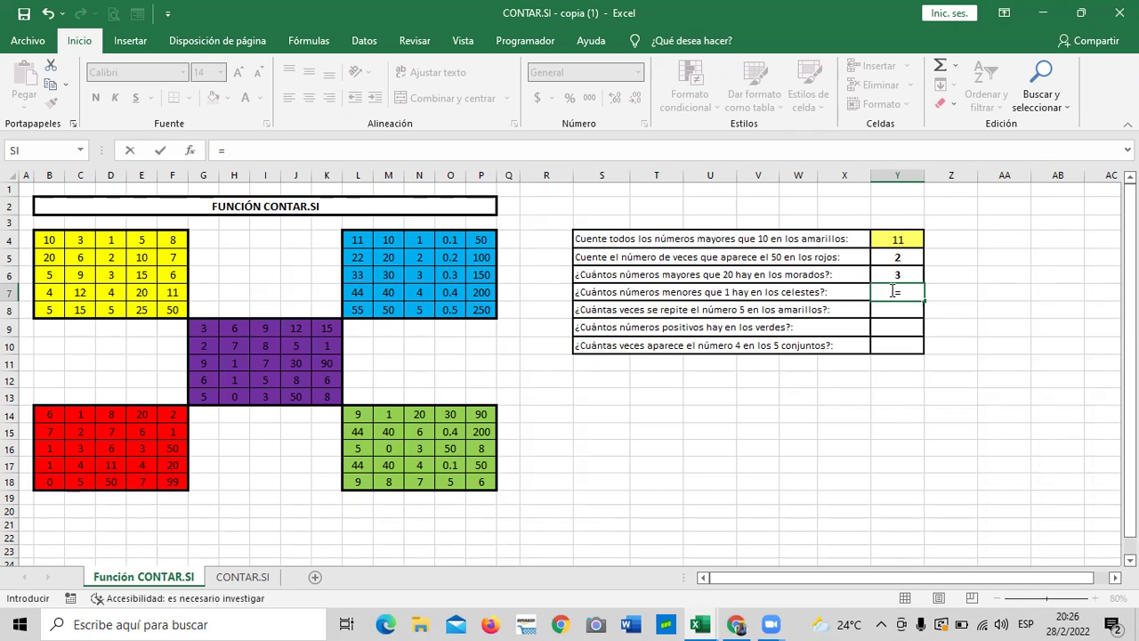
{"action": "type", "text": "contar"}
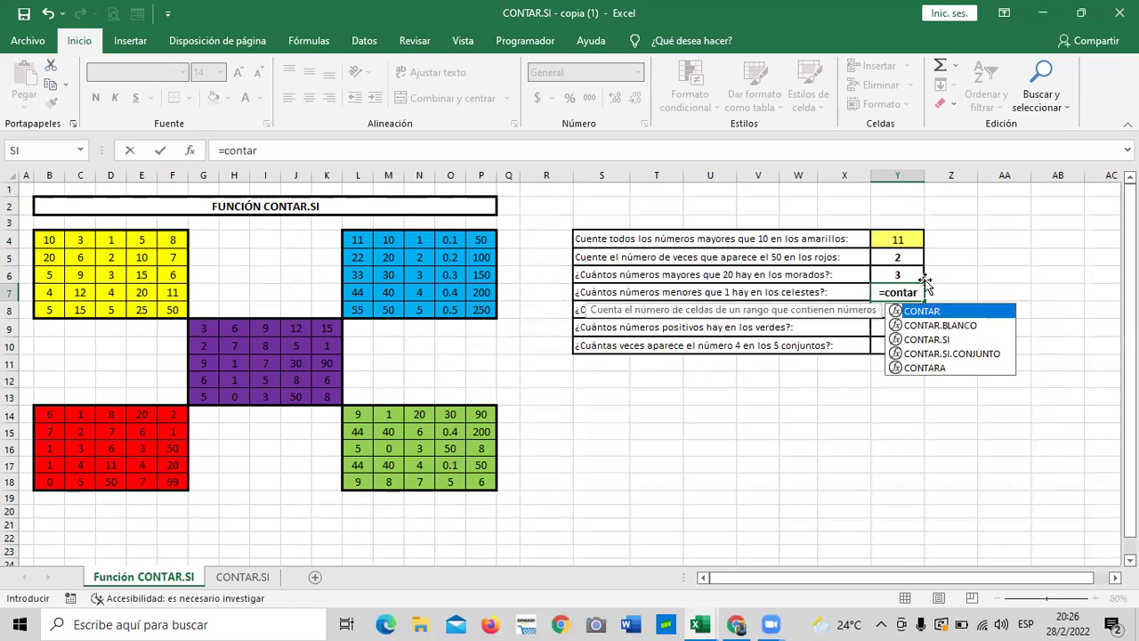
{"action": "double_click", "coordinate": [936, 339]}
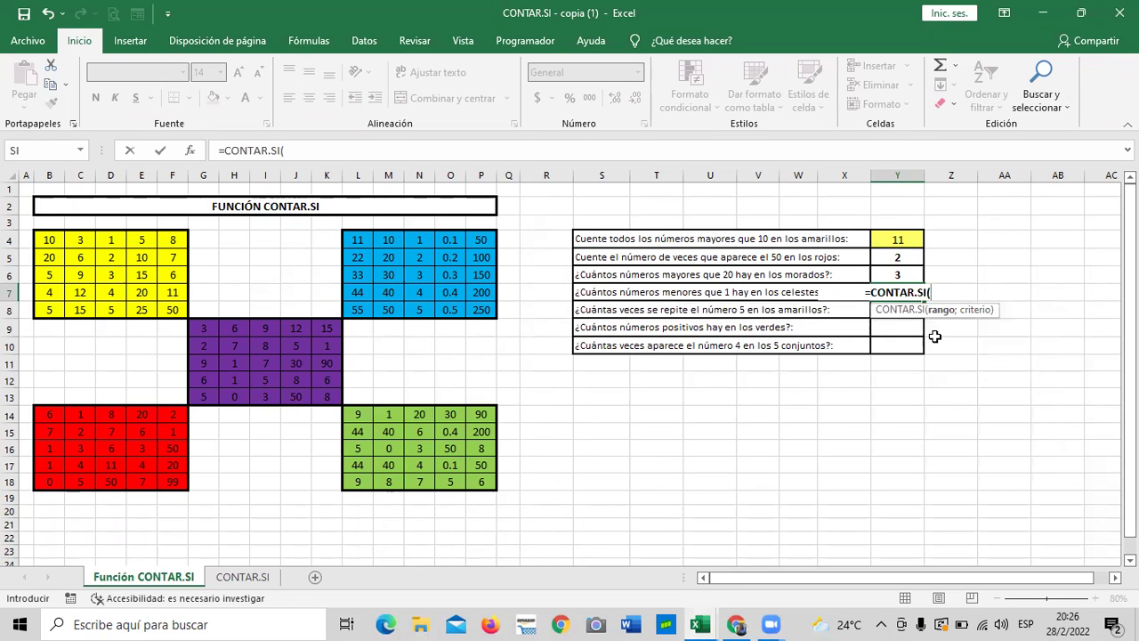
{"action": "left_click", "coordinate": [361, 239]}
{"action": "left_click_drag", "start_coordinate": [404, 256], "coordinate": [485, 308]}
Complete the Y7 formula with the criterion "<1"
{"action": "left_click", "coordinate": [363, 155]}
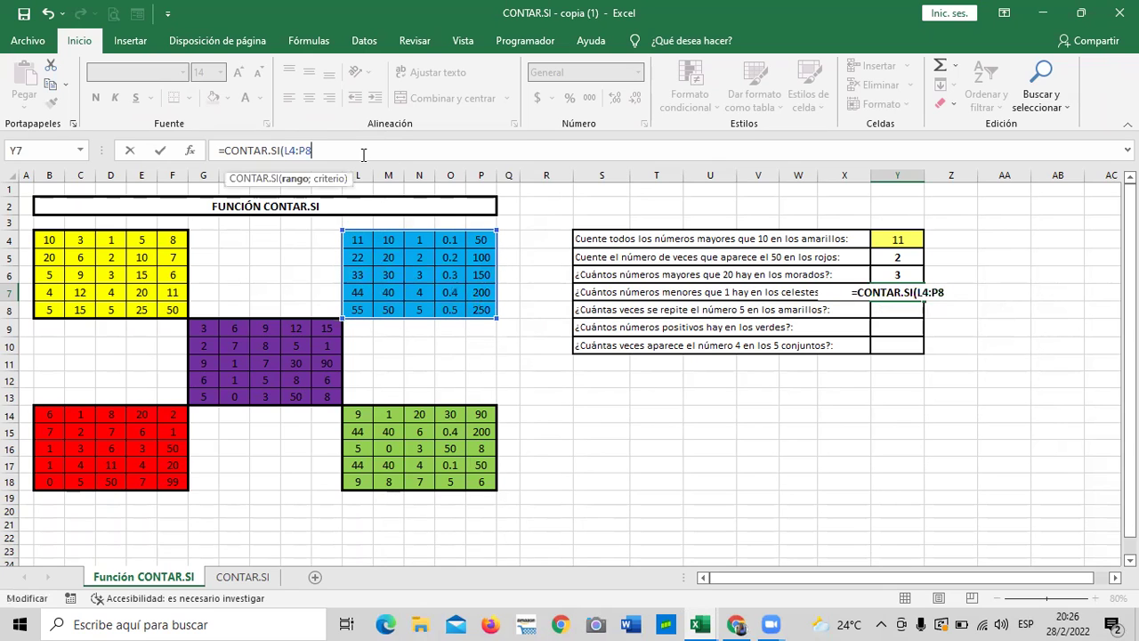
{"action": "type", "text": ";\""}
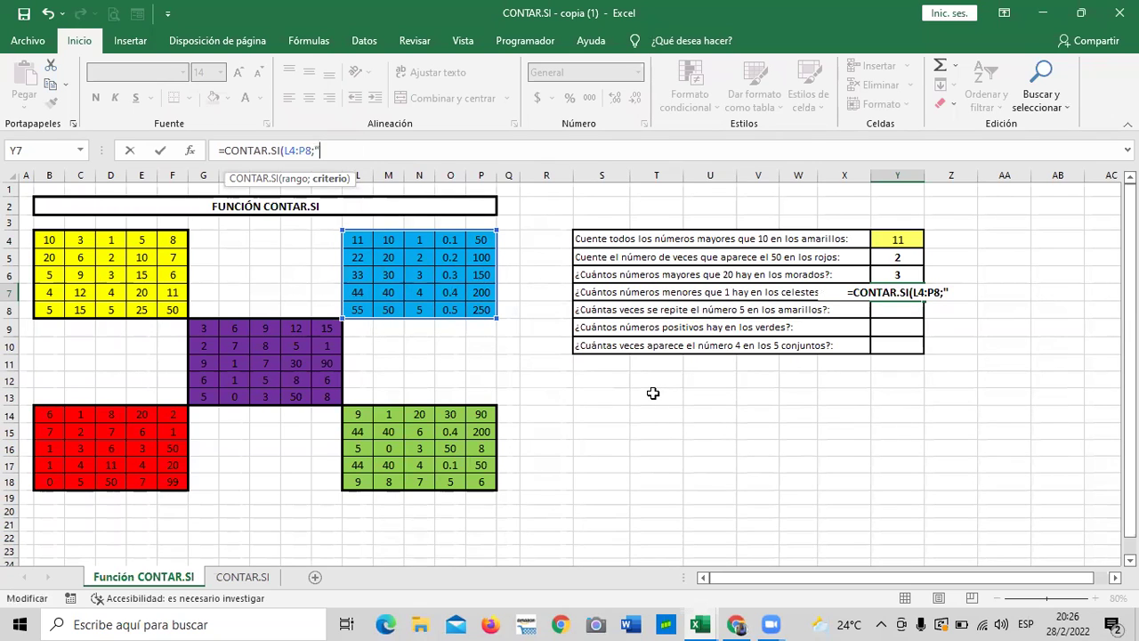
{"action": "type", "text": "<"}
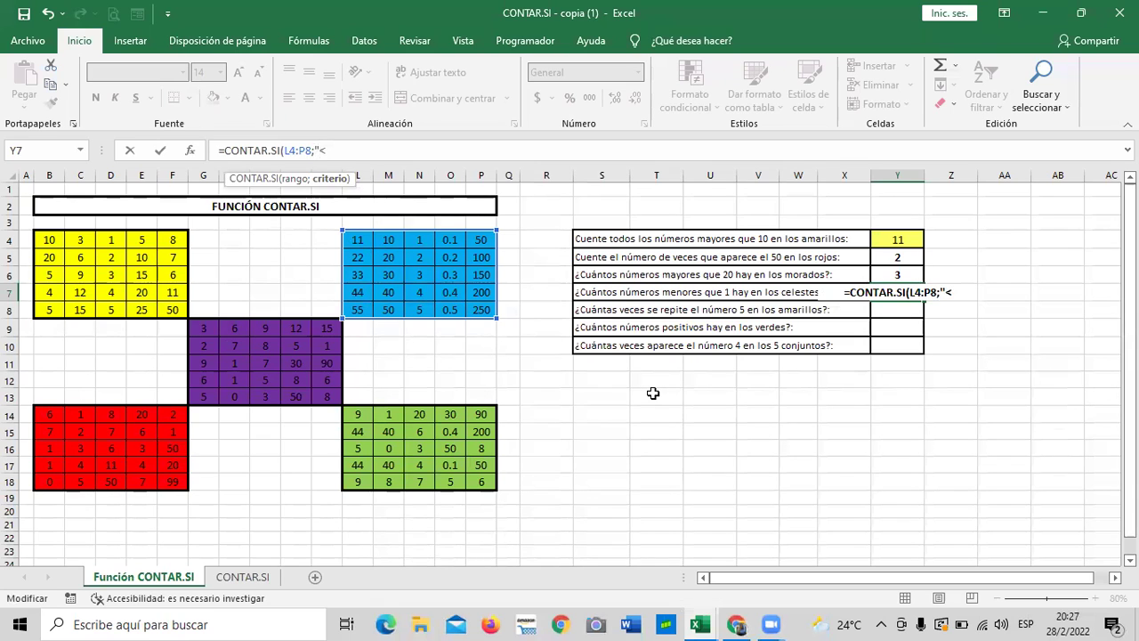
{"action": "type", "text": "1"}
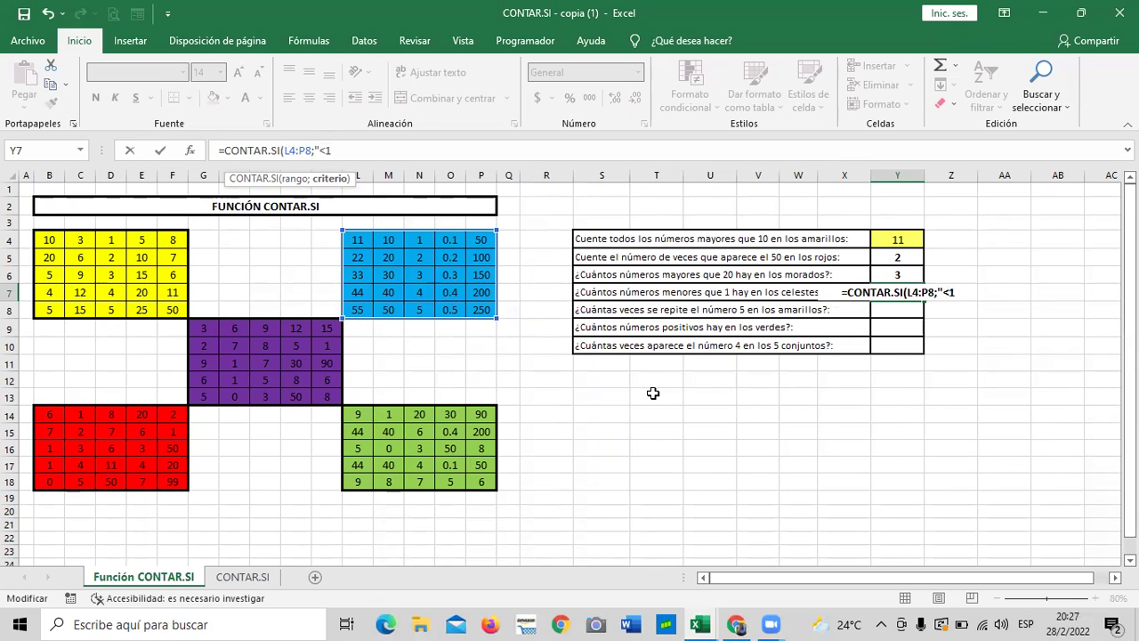
{"action": "type", "text": "\")"}
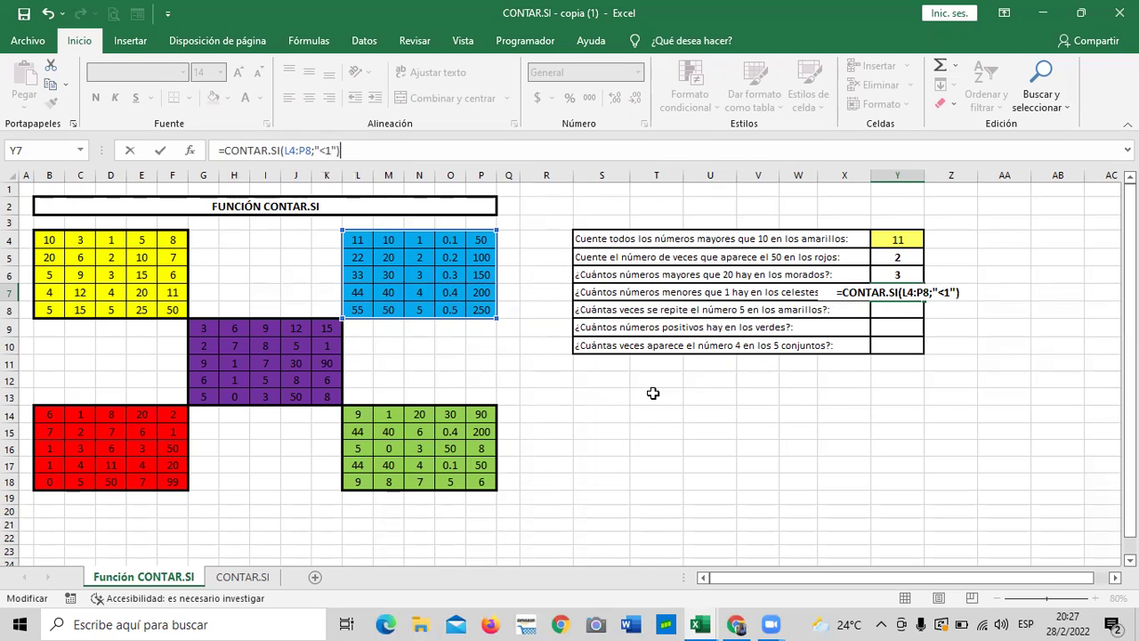
{"action": "key", "text": "Return"}
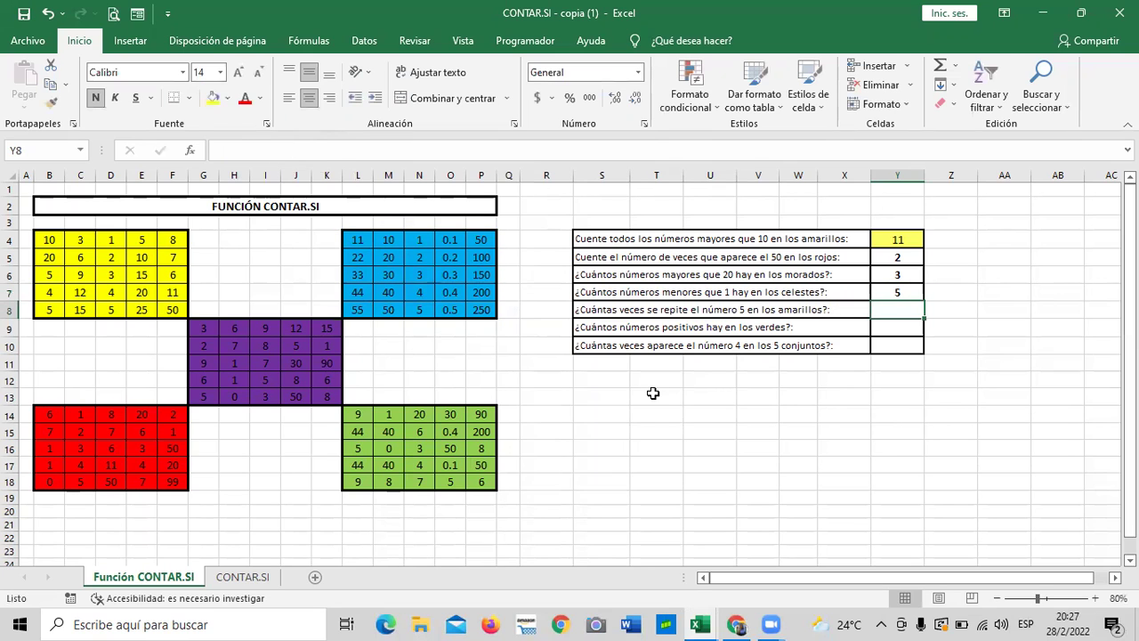
Review the Y7 formula and check the cells with values below 1 in the light-blue block
{"action": "left_click", "coordinate": [895, 294]}
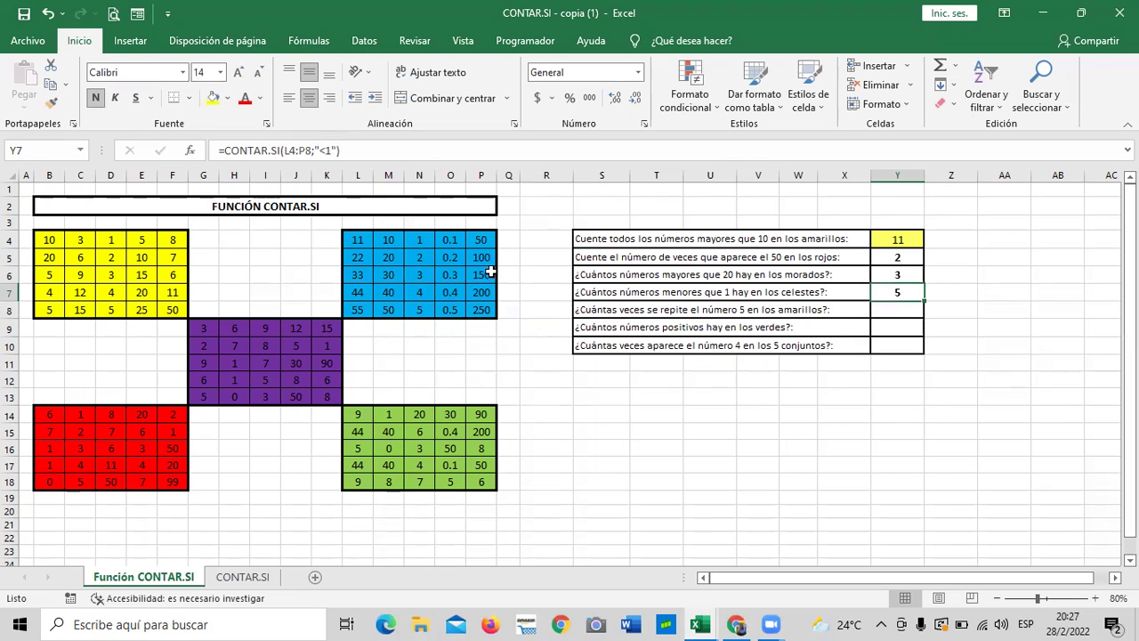
{"action": "left_click", "coordinate": [449, 240]}
{"action": "left_click", "coordinate": [449, 257]}
{"action": "left_click", "coordinate": [450, 275]}
{"action": "left_click", "coordinate": [453, 293]}
{"action": "left_click", "coordinate": [451, 308]}
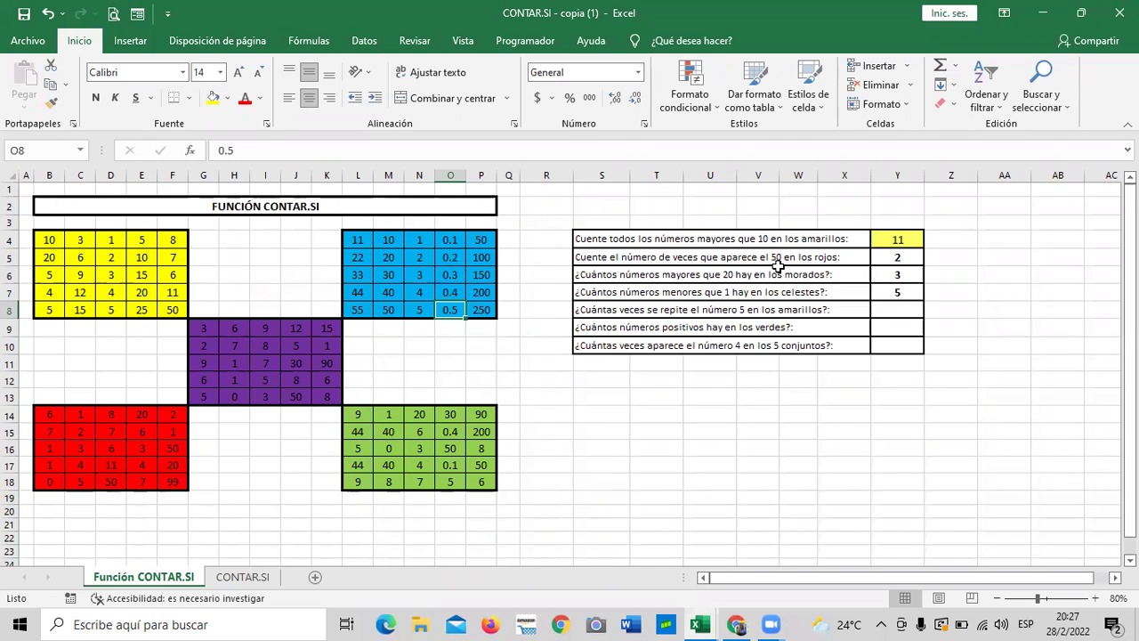
Start a CONTAR.SI formula in Y8 with the yellow block B4:F8 as its range
{"action": "left_click", "coordinate": [891, 311]}
{"action": "type", "text": "=contar."}
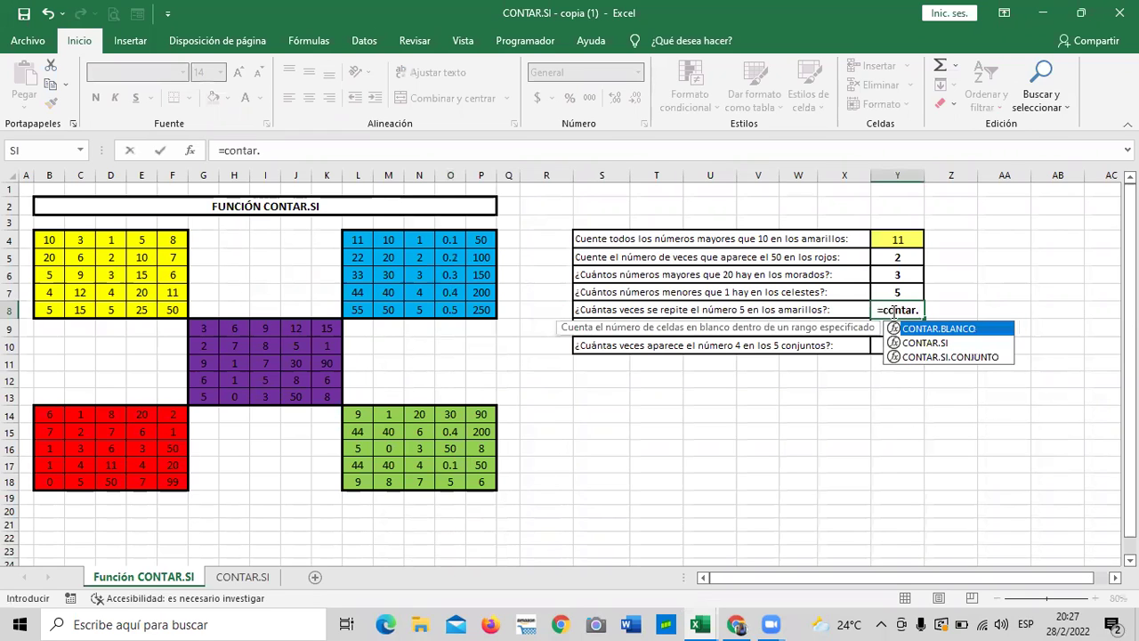
{"action": "double_click", "coordinate": [929, 343]}
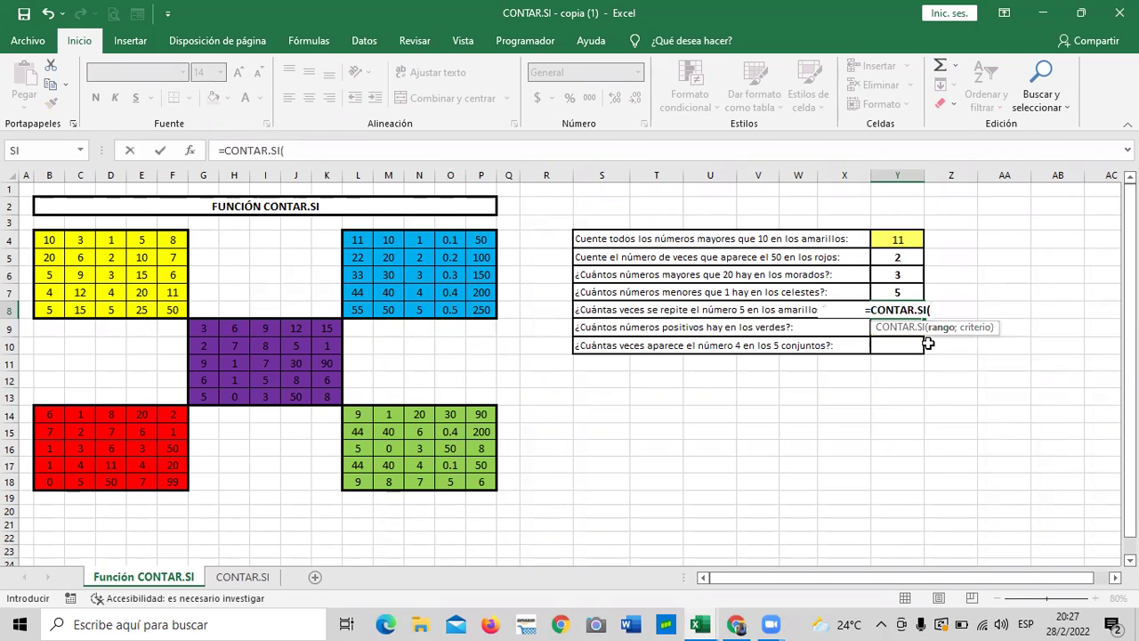
{"action": "left_click_drag", "start_coordinate": [47, 242], "coordinate": [171, 310]}
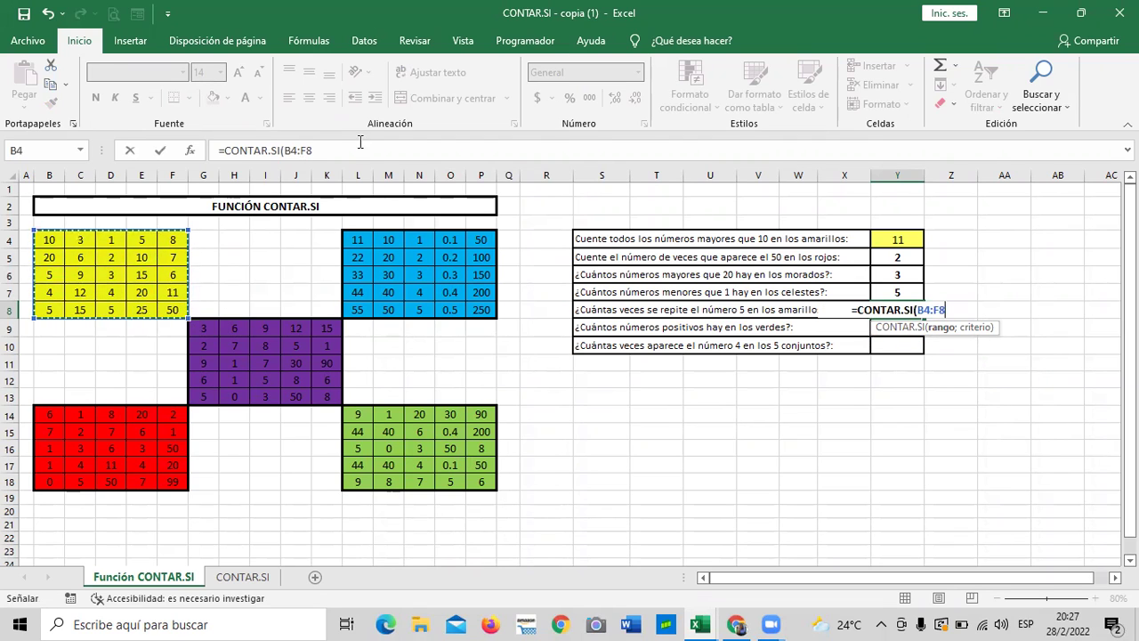
{"action": "left_click", "coordinate": [360, 143]}
Complete the Y8 formula with the criterion "=5"
{"action": "type", "text": ";"}
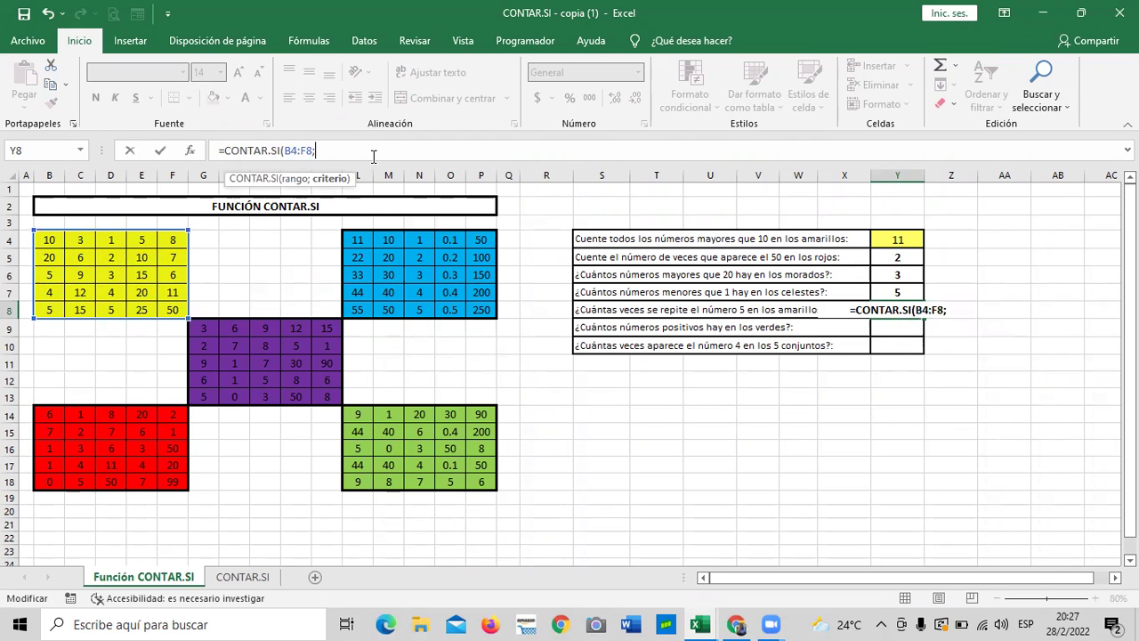
{"action": "type", "text": "\"="}
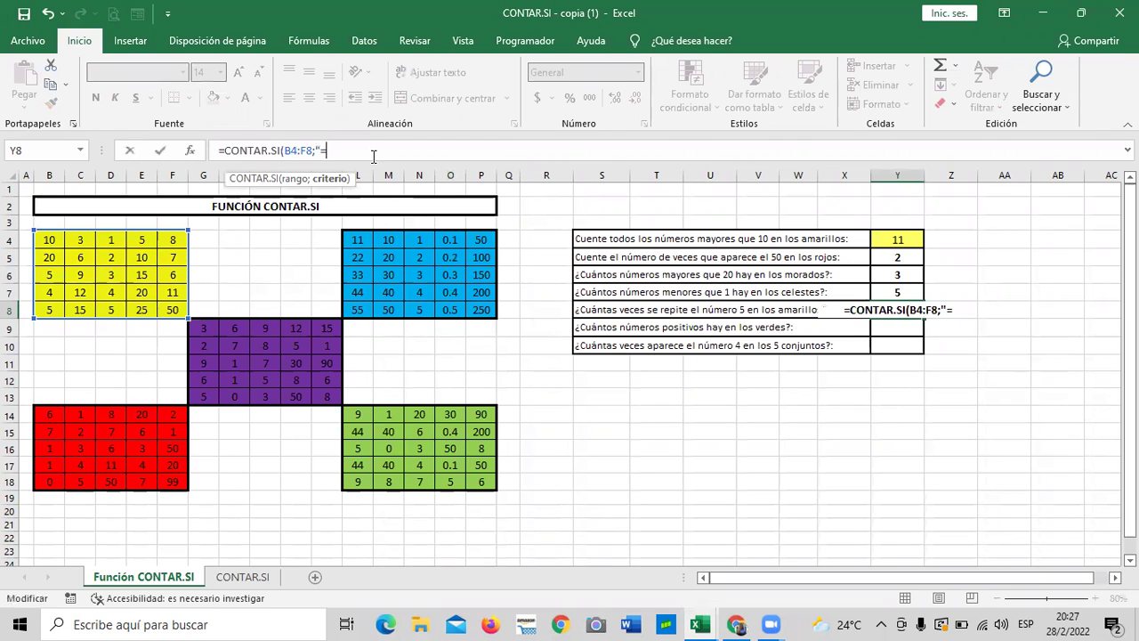
{"action": "type", "text": "5"}
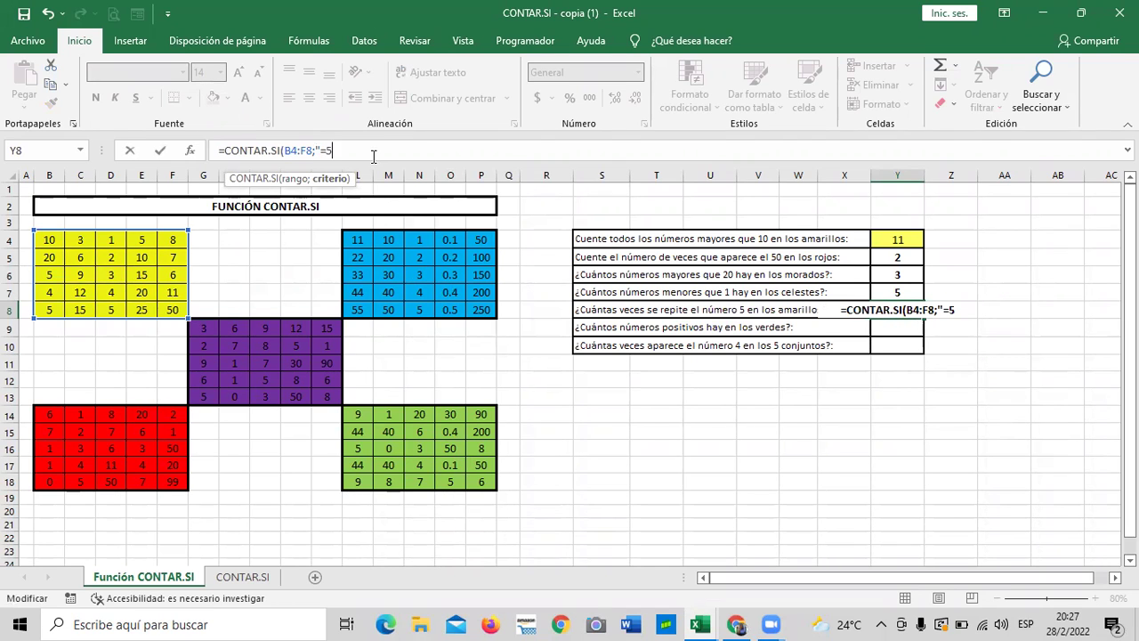
{"action": "type", "text": "\""}
{"action": "key", "text": "BackSpace"}
{"action": "type", "text": "\")"}
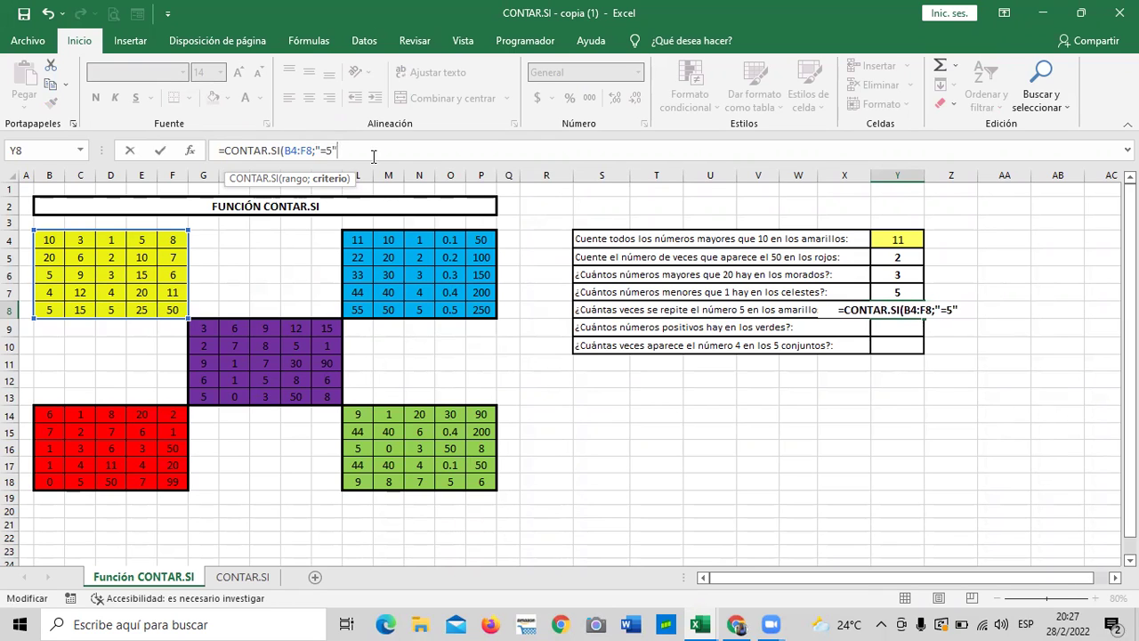
{"action": "key", "text": "Return"}
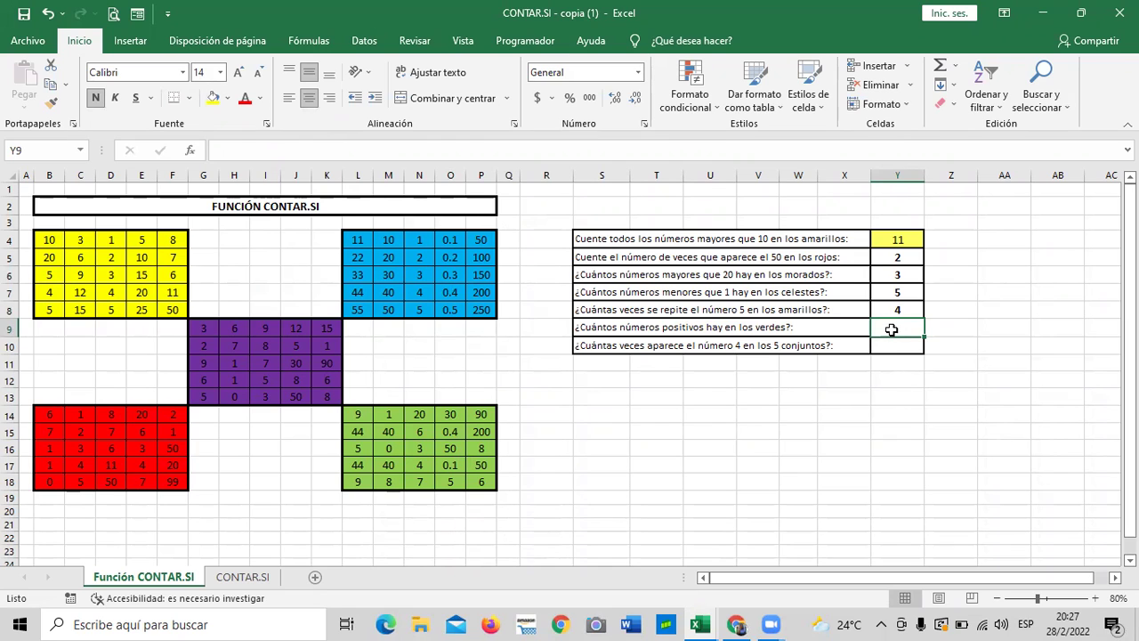
Start a CONTAR.SI formula in Y9 with the green block L14:P18 as its range
{"action": "type", "text": "="}
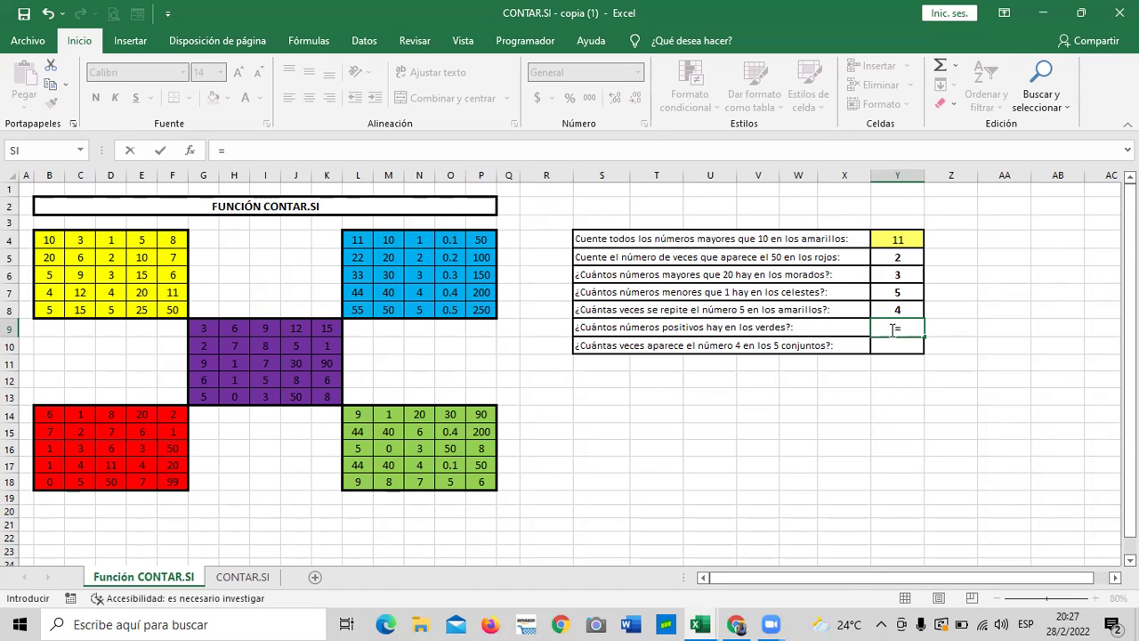
{"action": "type", "text": "co"}
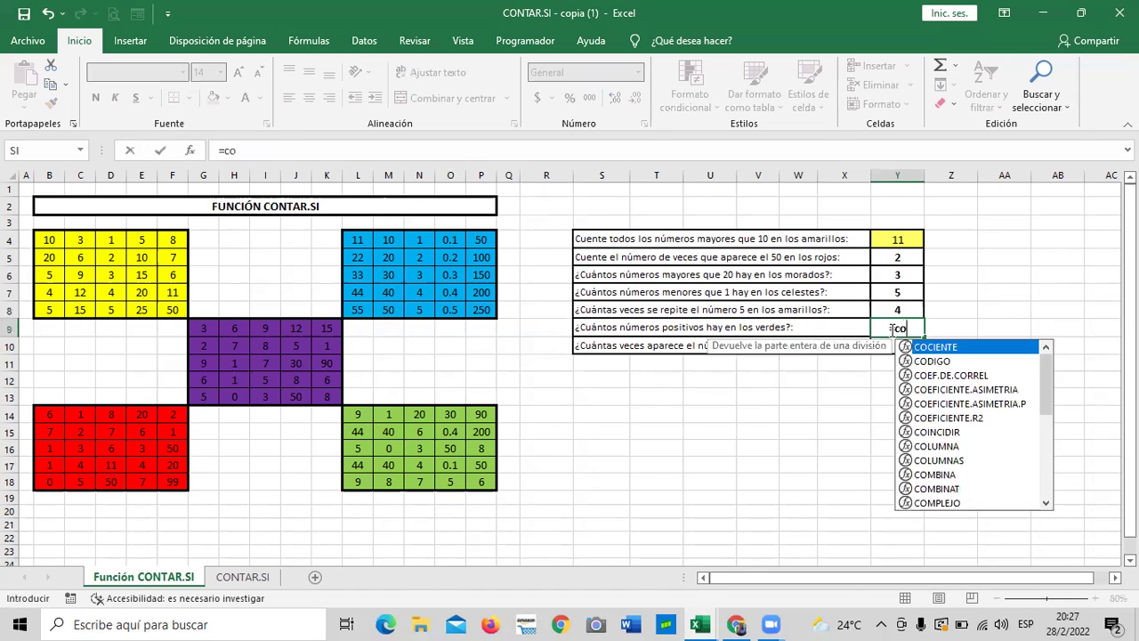
{"action": "type", "text": "ntar.s"}
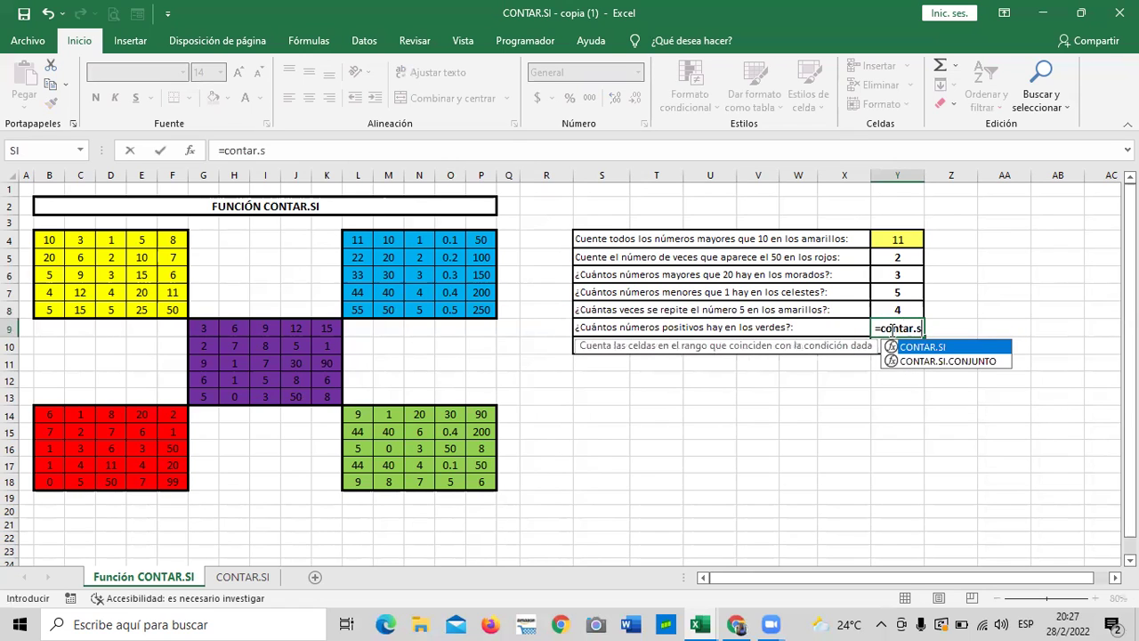
{"action": "double_click", "coordinate": [950, 348]}
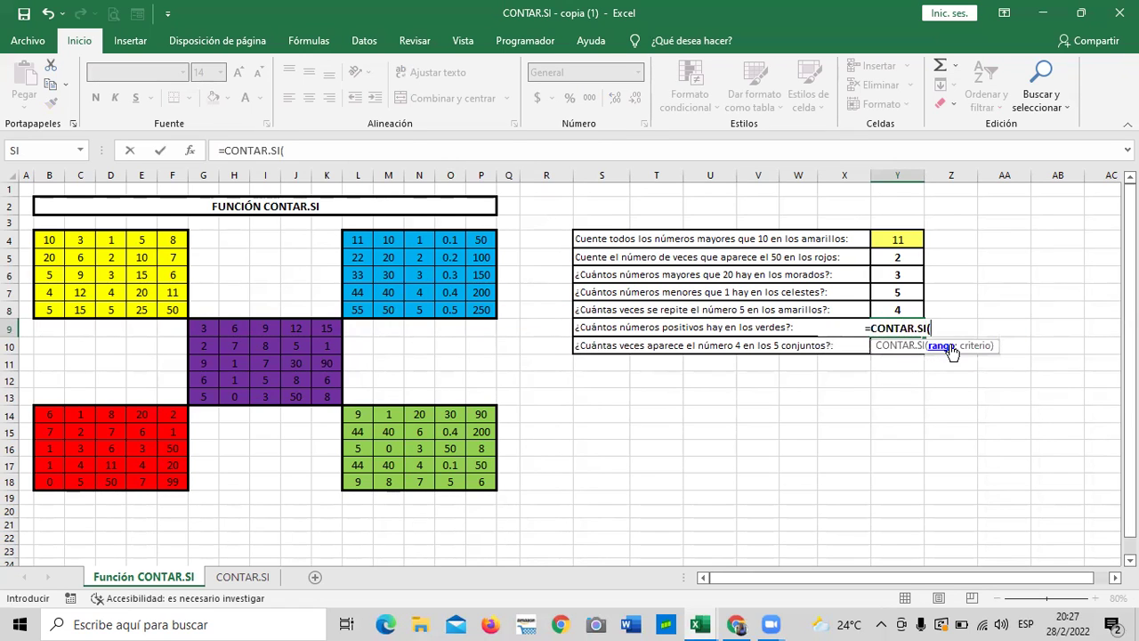
{"action": "left_click", "coordinate": [359, 415]}
{"action": "left_click_drag", "start_coordinate": [405, 432], "coordinate": [481, 481]}
{"action": "left_click", "coordinate": [368, 149]}
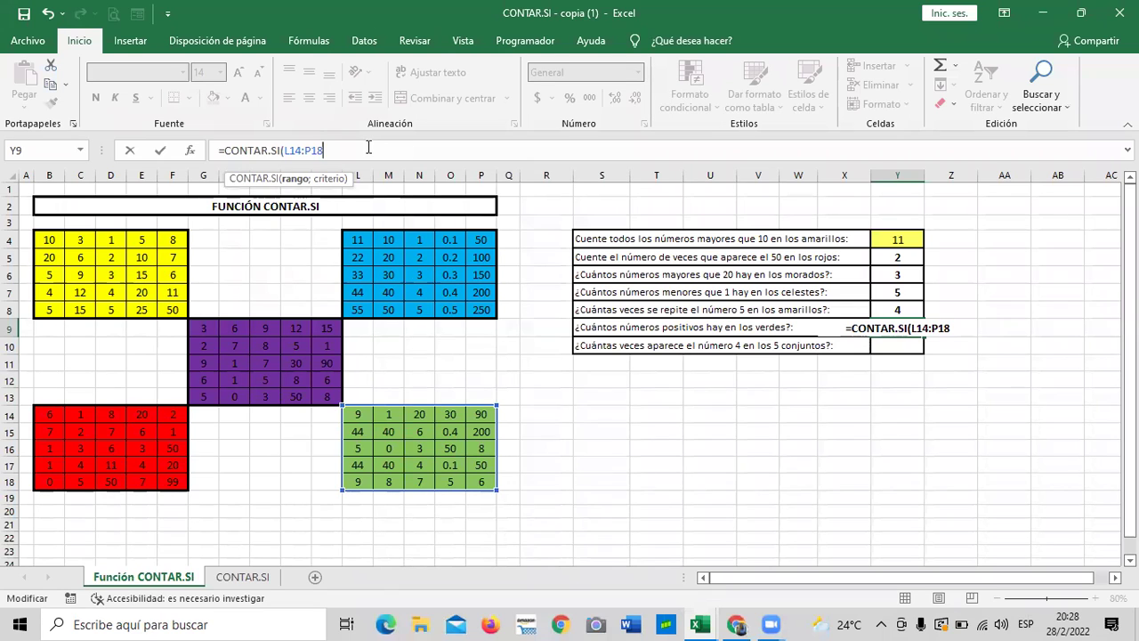
Add the criterion ">=0" directly after the range in the Y9 formula and try to enter it
{"action": "type", "text": "\""}
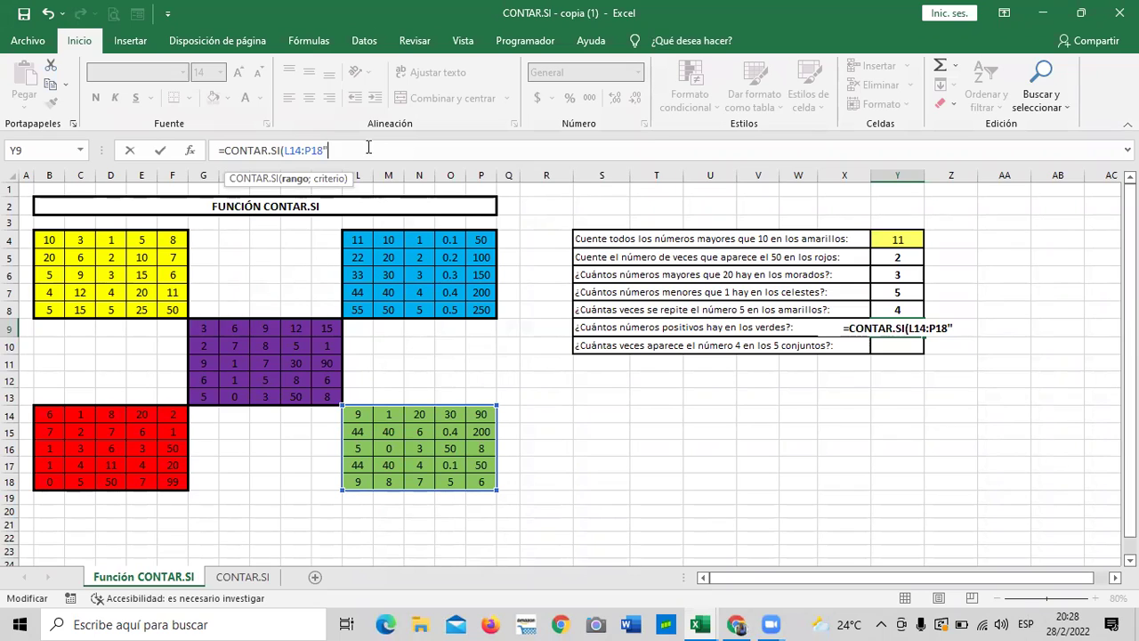
{"action": "type", "text": ">"}
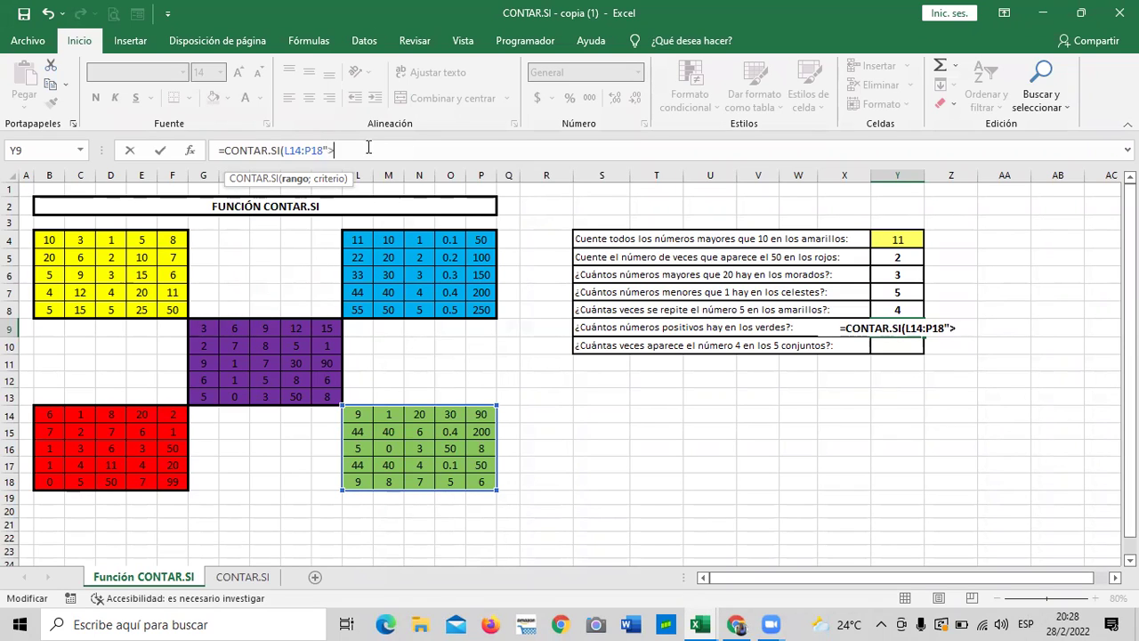
{"action": "type", "text": "="}
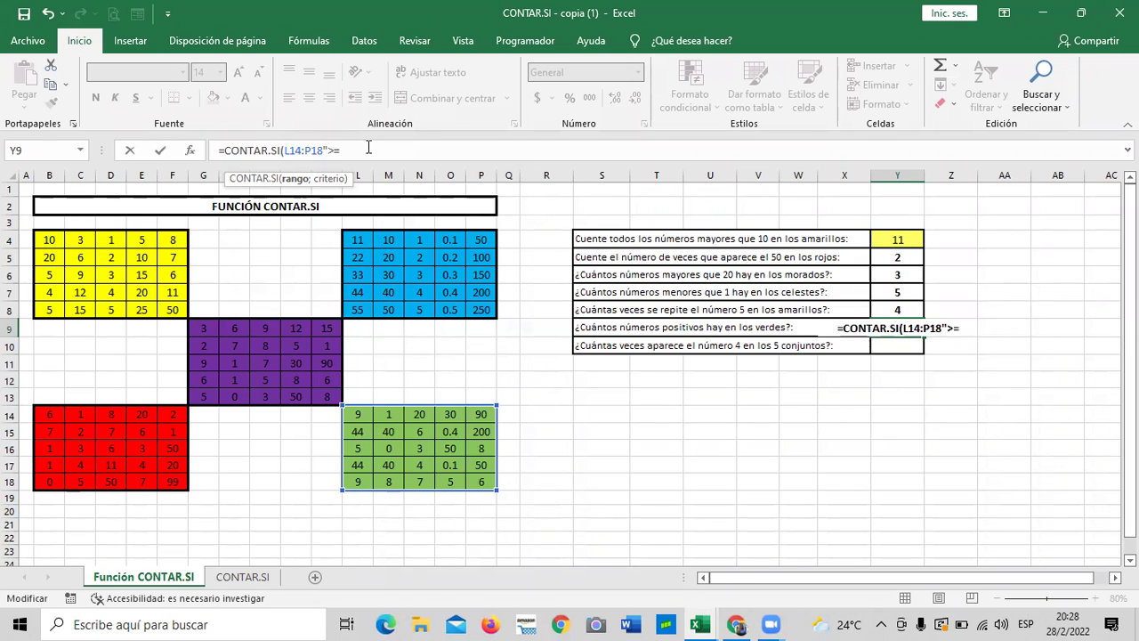
{"action": "type", "text": "0\")"}
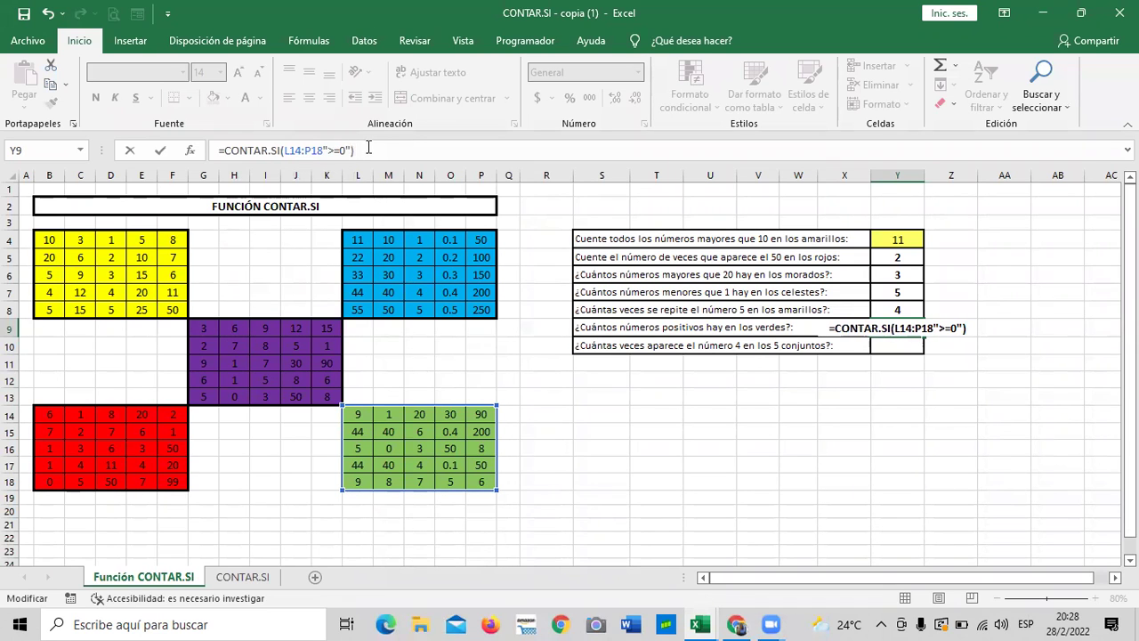
{"action": "key", "text": "Return"}
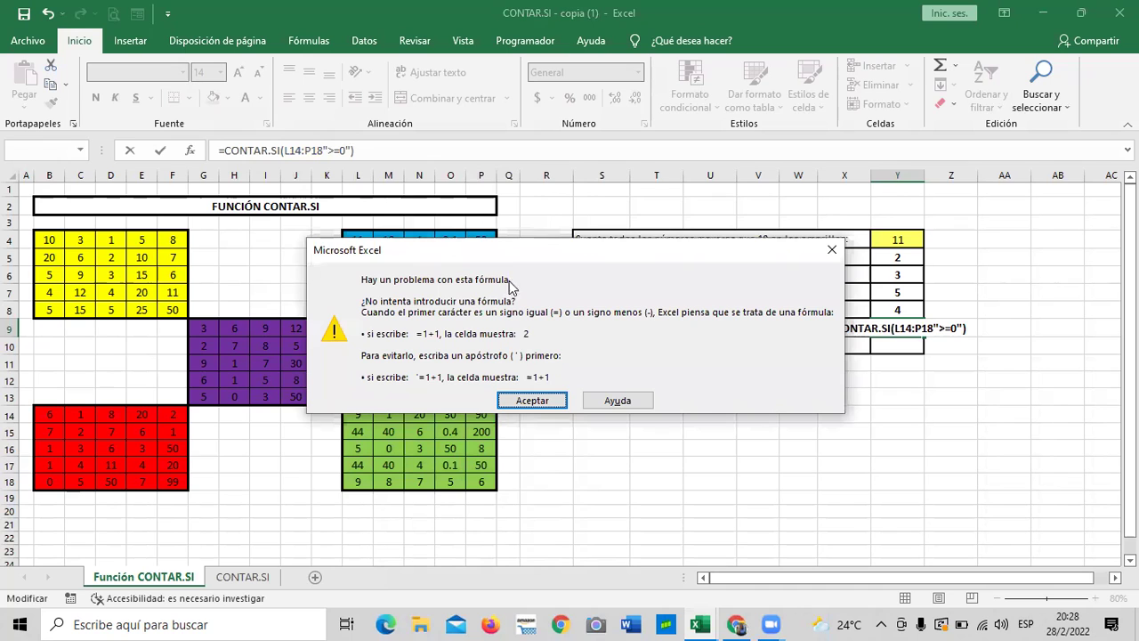
Insert a semicolon between L14:P18 and ">=0" in the Y9 formula and enter it
{"action": "left_click", "coordinate": [523, 396]}
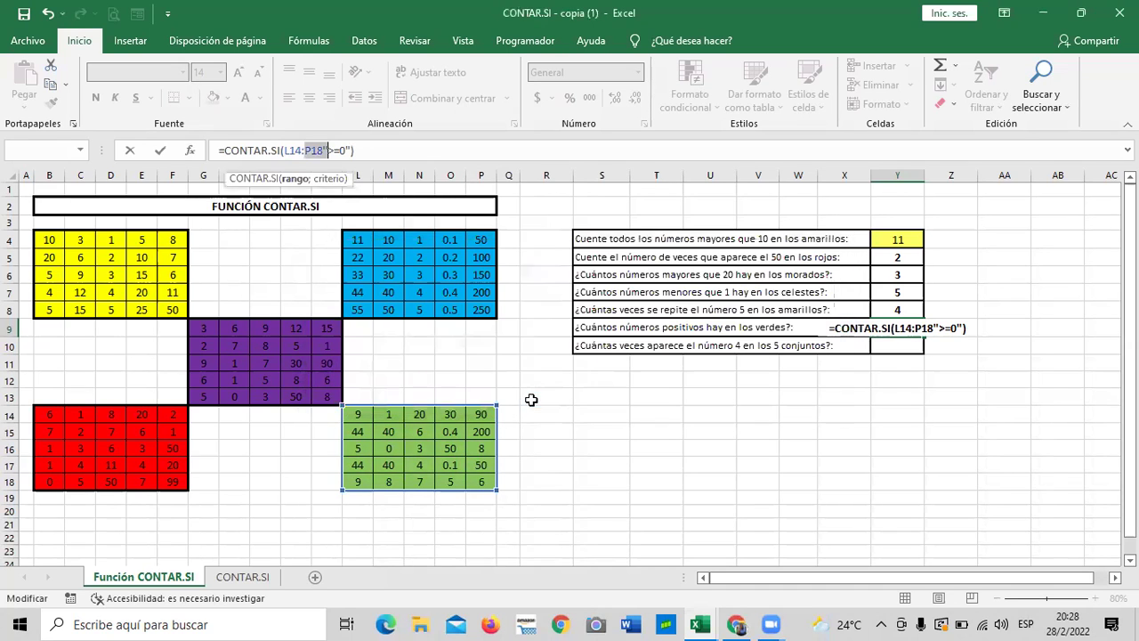
{"action": "left_click", "coordinate": [415, 158]}
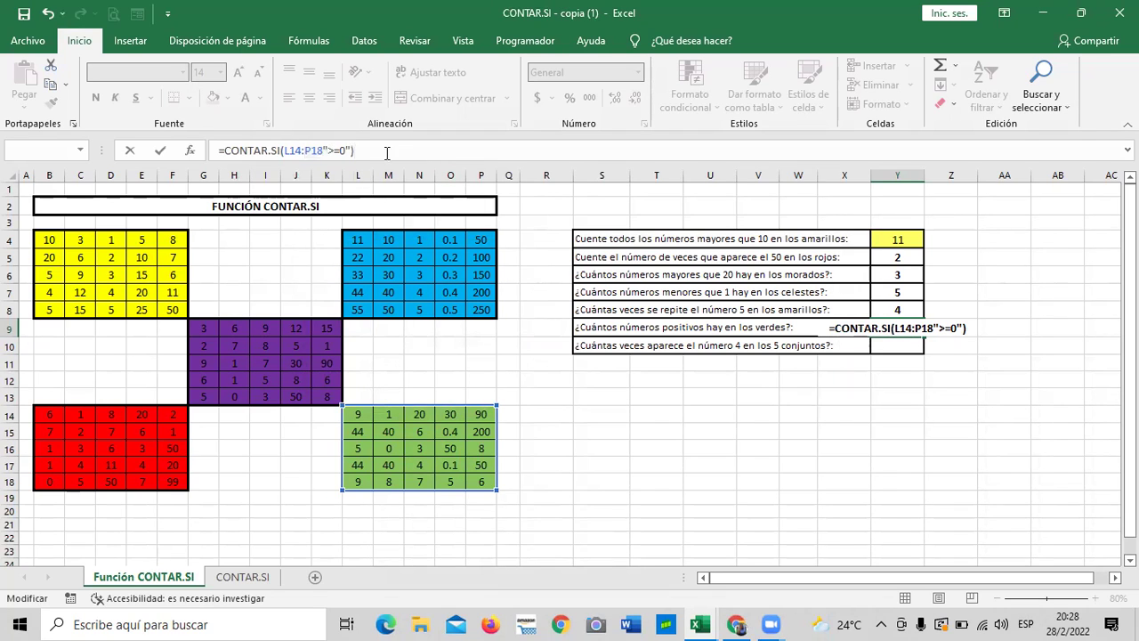
{"action": "left_click", "coordinate": [324, 151]}
{"action": "type", "text": ";"}
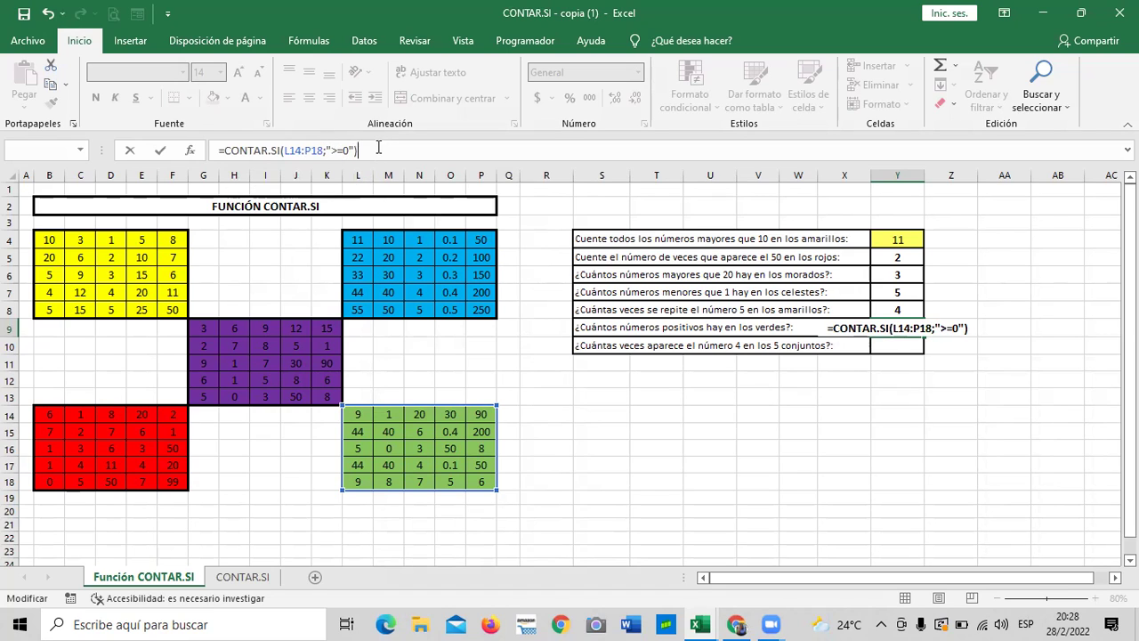
{"action": "key", "text": "Return"}
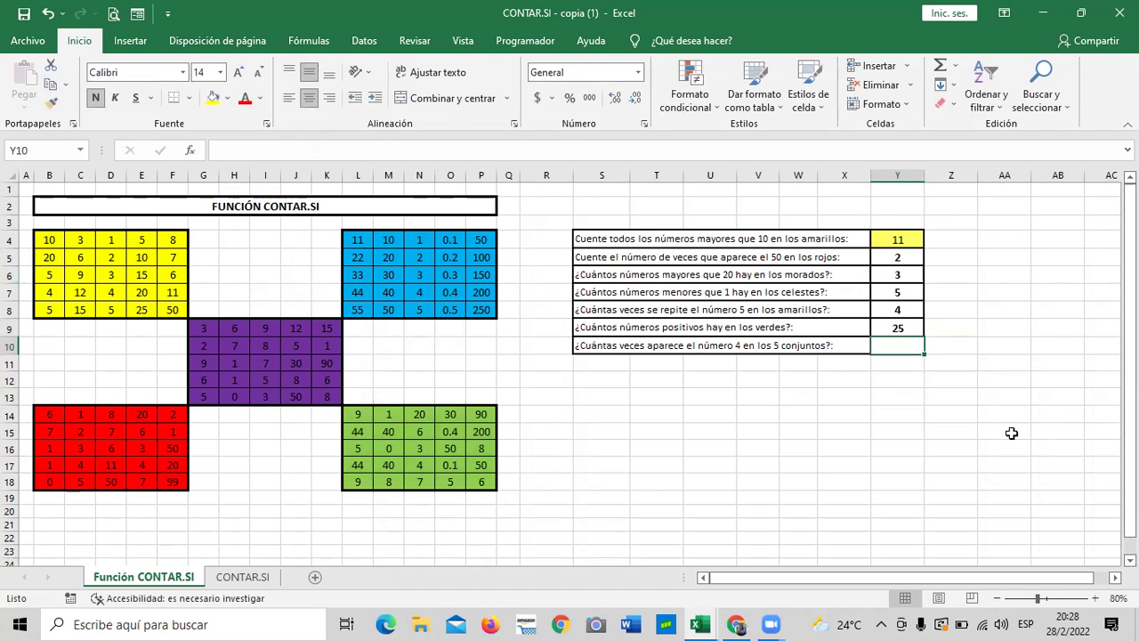
{"action": "left_click", "coordinate": [903, 326]}
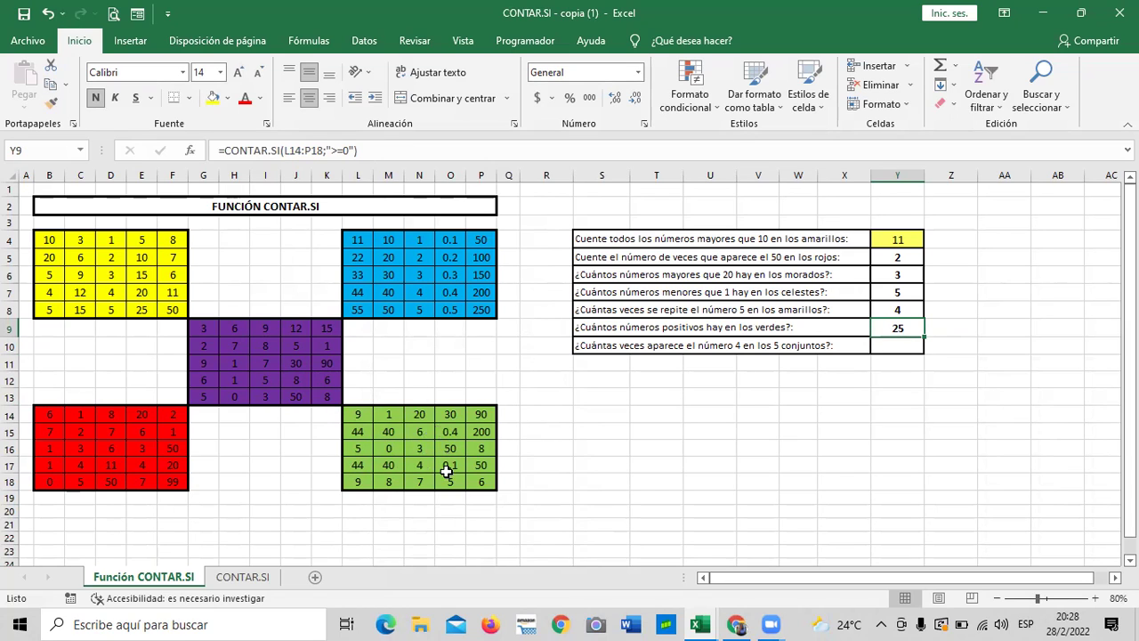
Start a CONTAR.SI formula in Y10 with B4:P18, spanning all five coloured blocks, as its range
{"action": "left_click", "coordinate": [888, 348]}
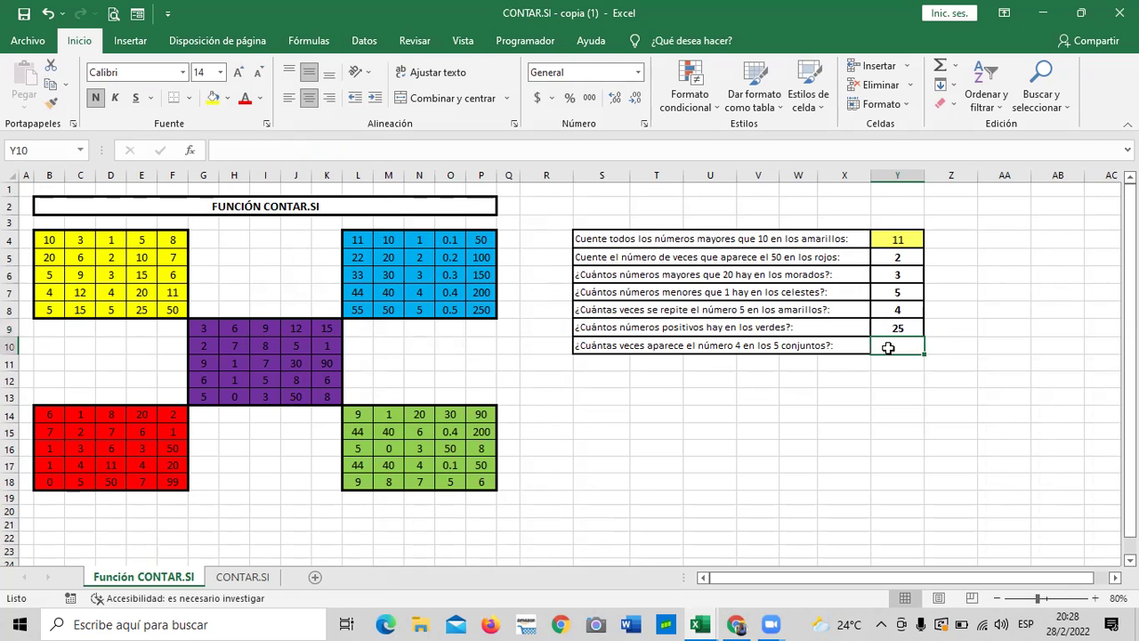
{"action": "type", "text": "="}
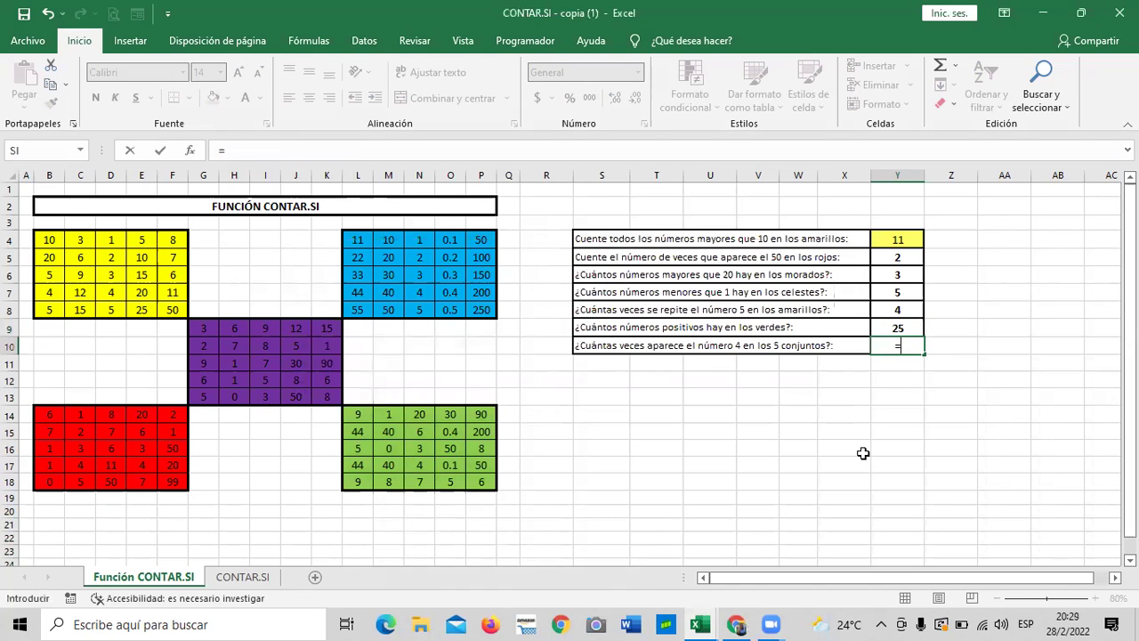
{"action": "type", "text": "con"}
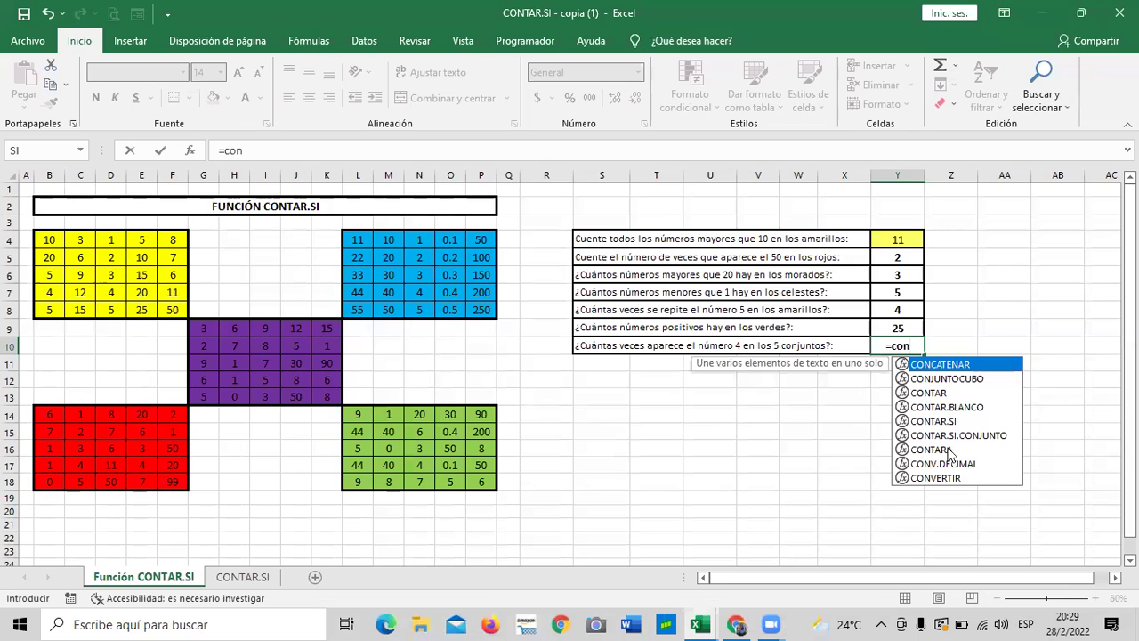
{"action": "double_click", "coordinate": [938, 421]}
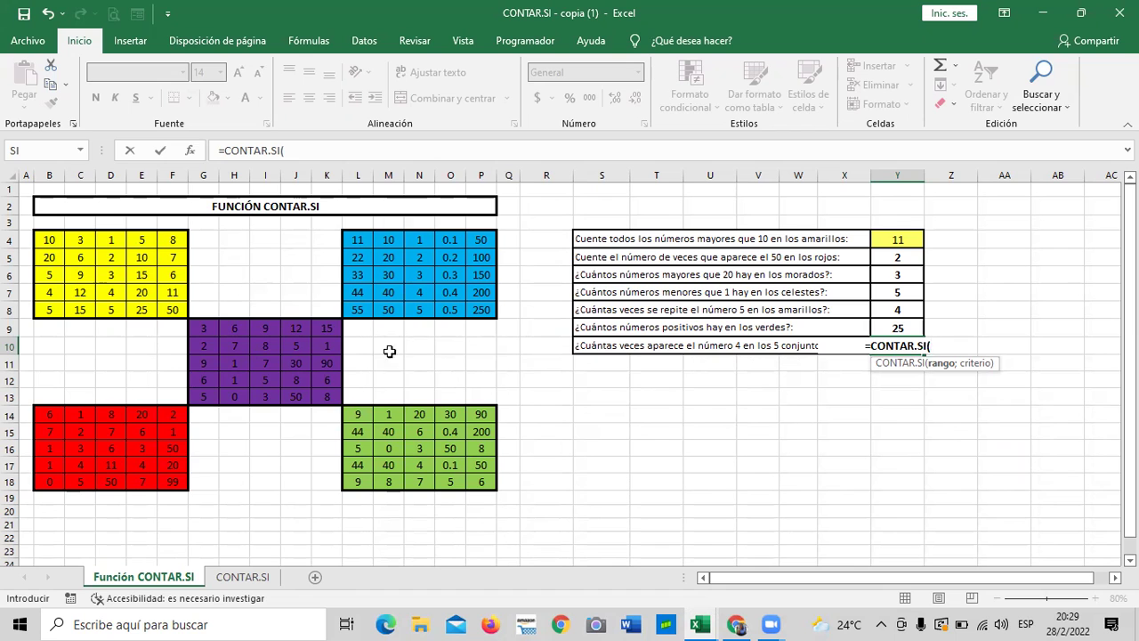
{"action": "left_click_drag", "start_coordinate": [49, 240], "coordinate": [482, 482]}
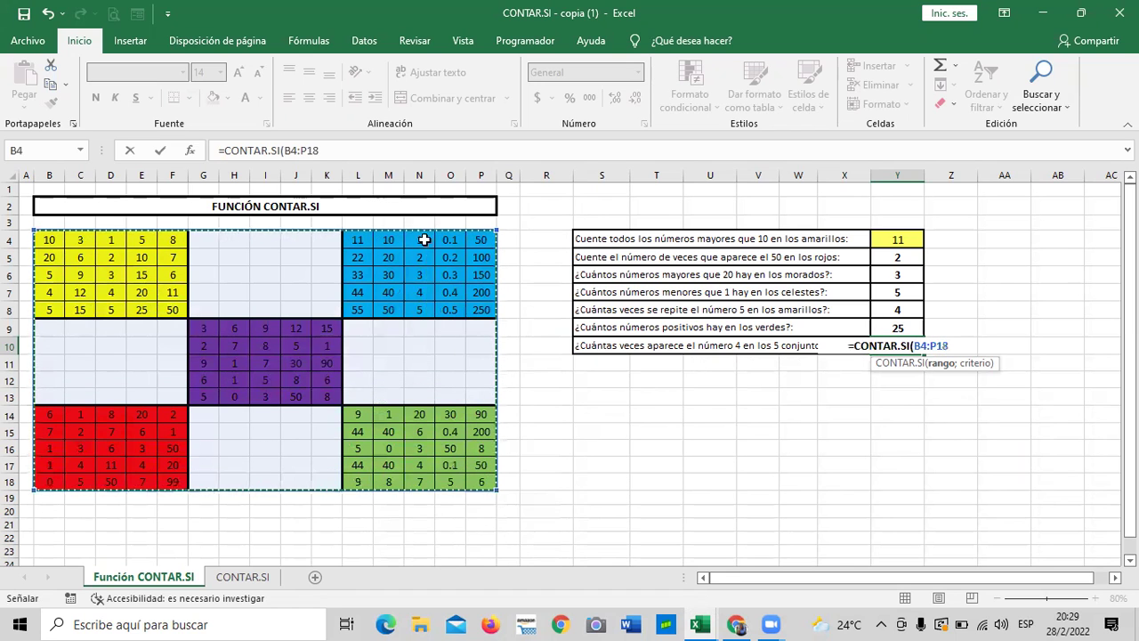
Complete the Y10 formula with the criterion "=5" and enter it
{"action": "left_click", "coordinate": [397, 148]}
{"action": "type", "text": ";\"=5"}
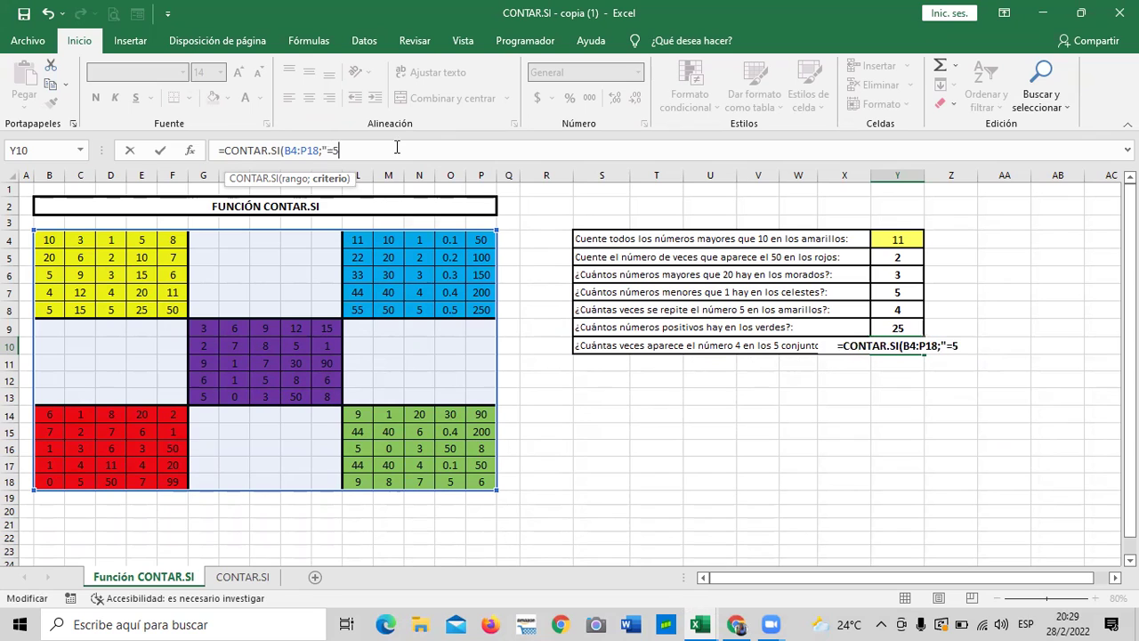
{"action": "type", "text": "\""}
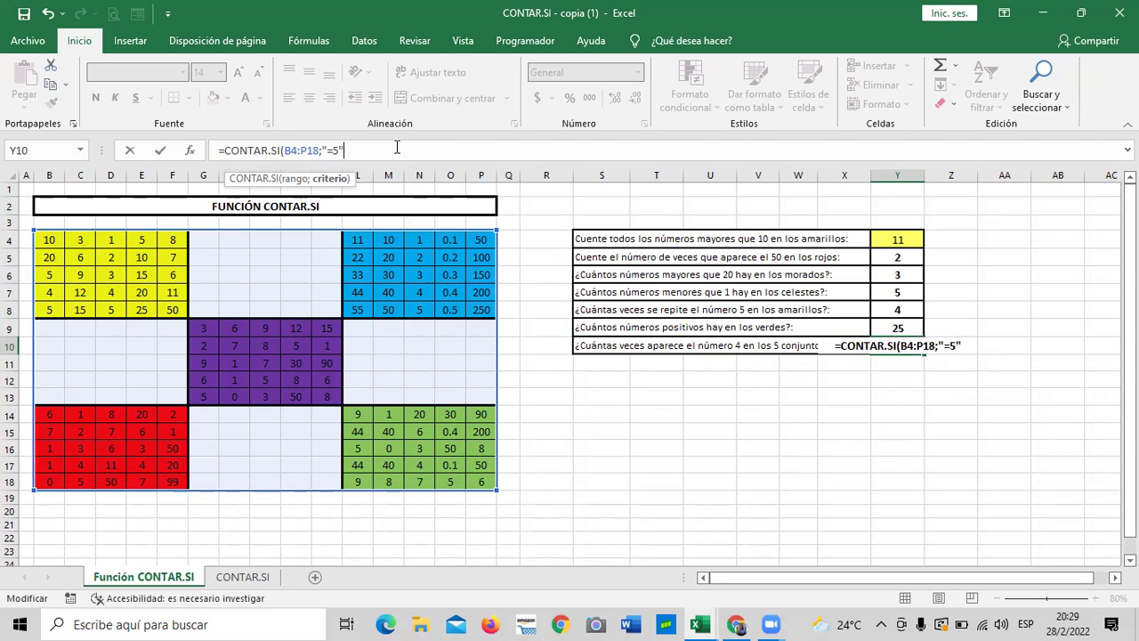
{"action": "type", "text": ")"}
{"action": "key", "text": "Return"}
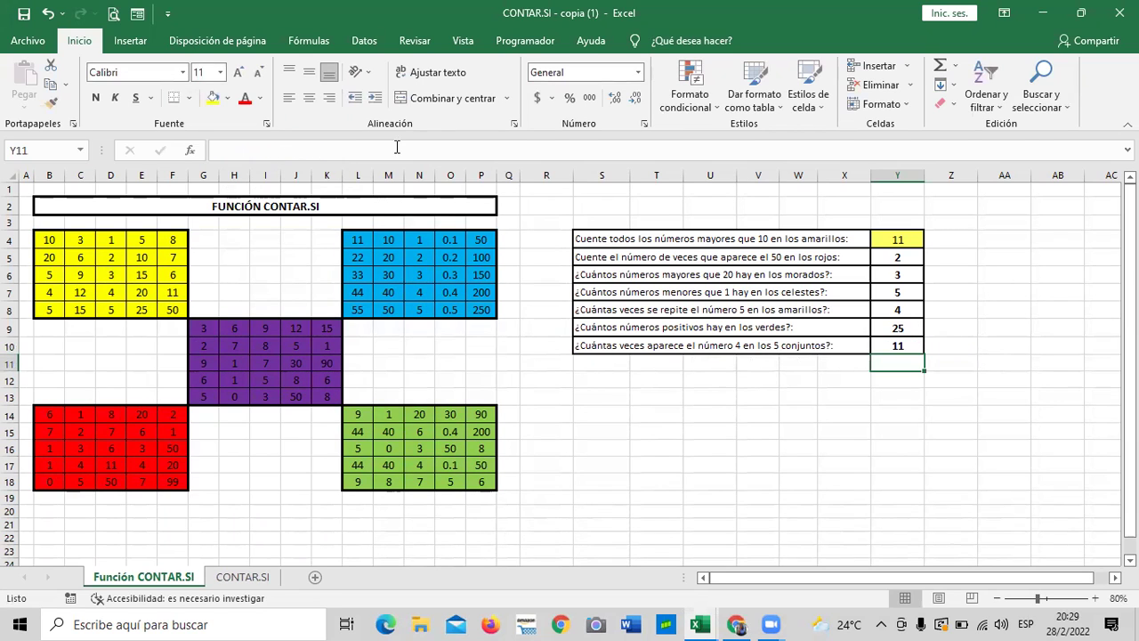
Change the criterion in the Y10 formula to "=4"
{"action": "left_click", "coordinate": [917, 347]}
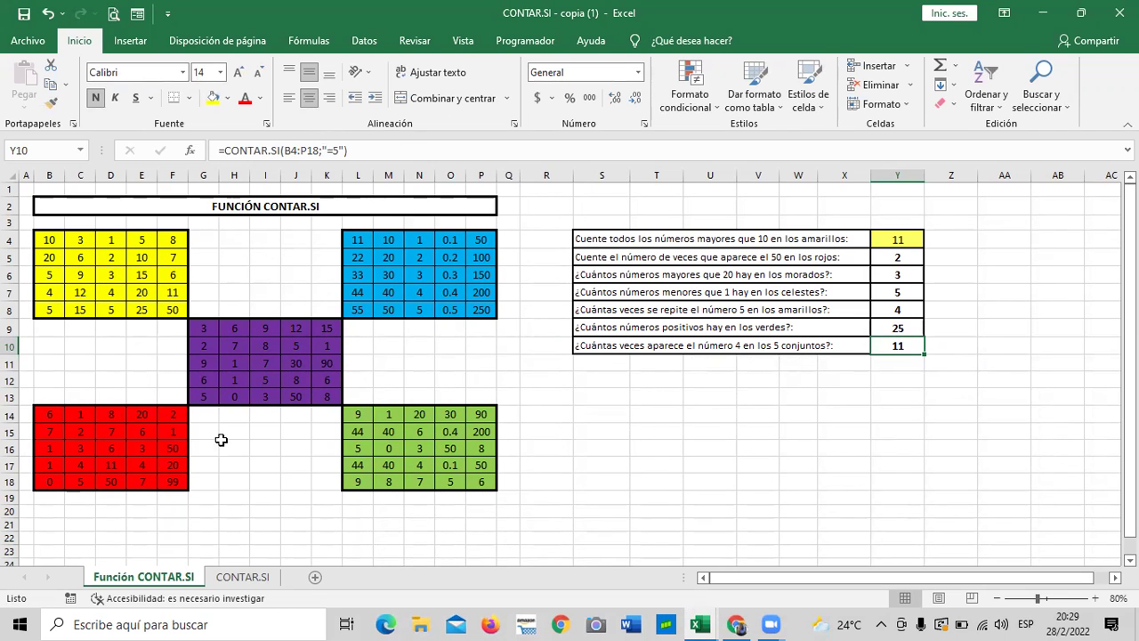
{"action": "left_click", "coordinate": [410, 151]}
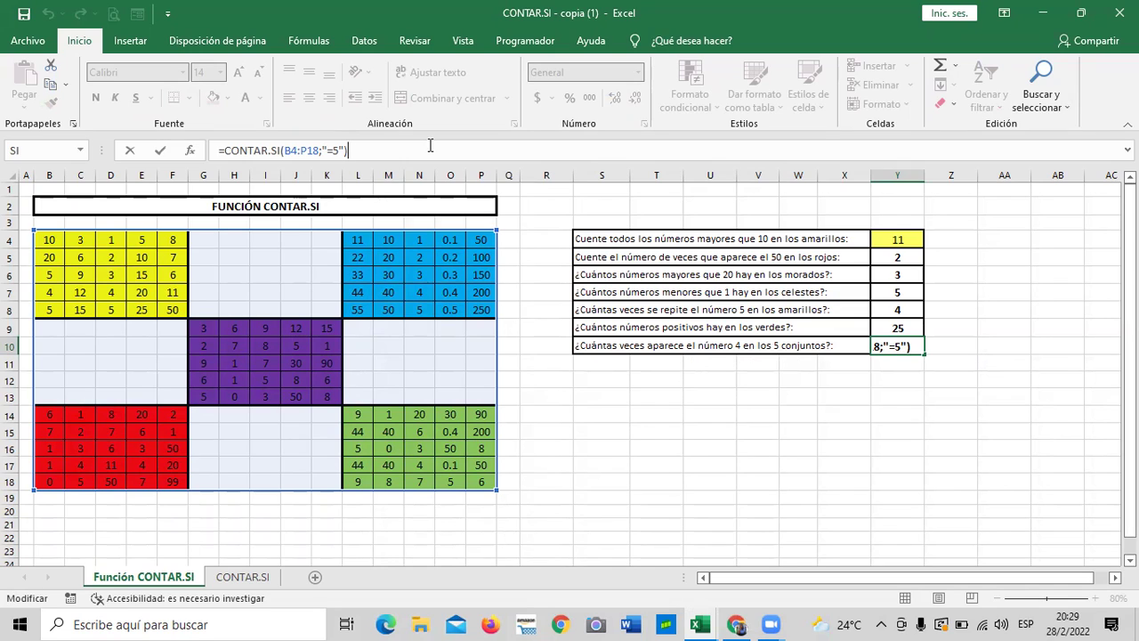
{"action": "left_click", "coordinate": [339, 151]}
{"action": "key", "text": "BackSpace"}
{"action": "type", "text": "4"}
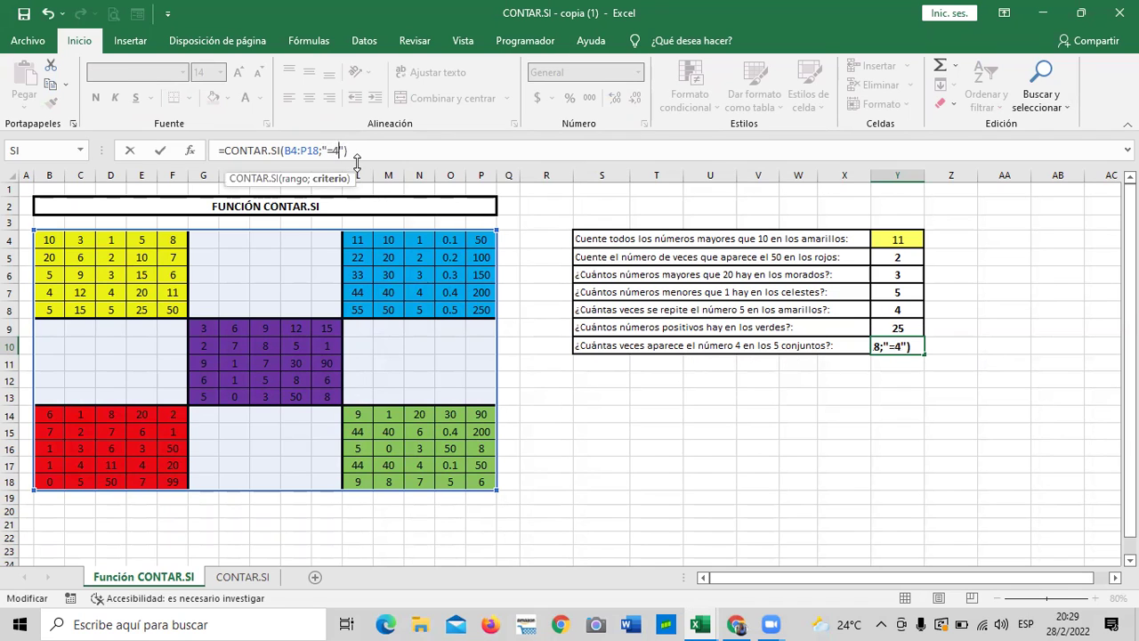
{"action": "key", "text": "Return"}
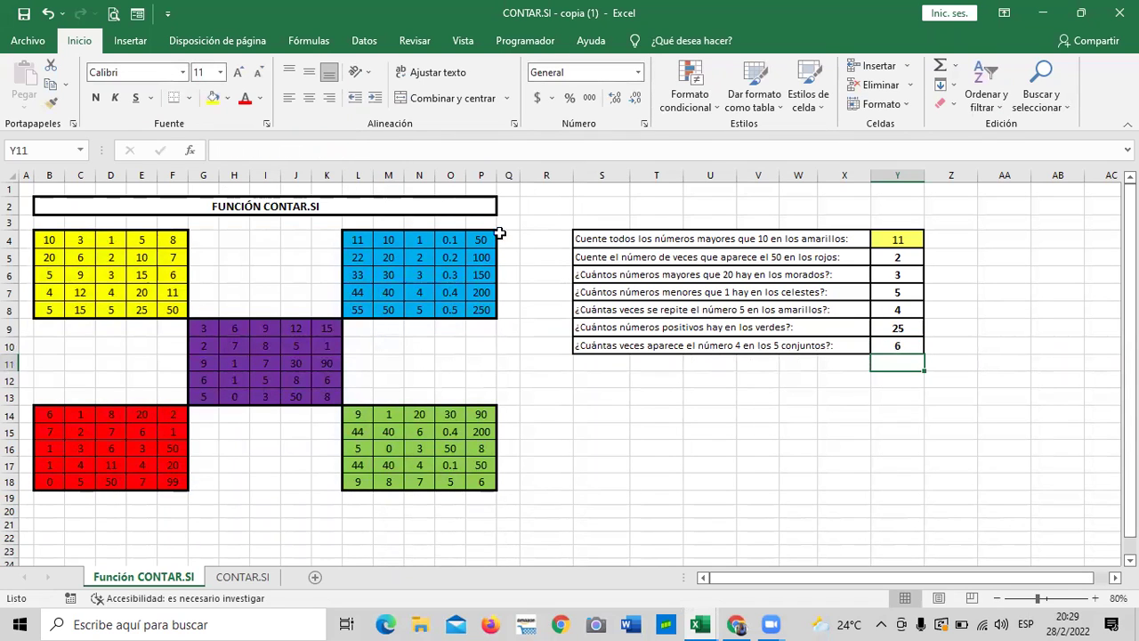
Examine the range and criterion of the Y10 formula without changing it
{"action": "left_click", "coordinate": [885, 345]}
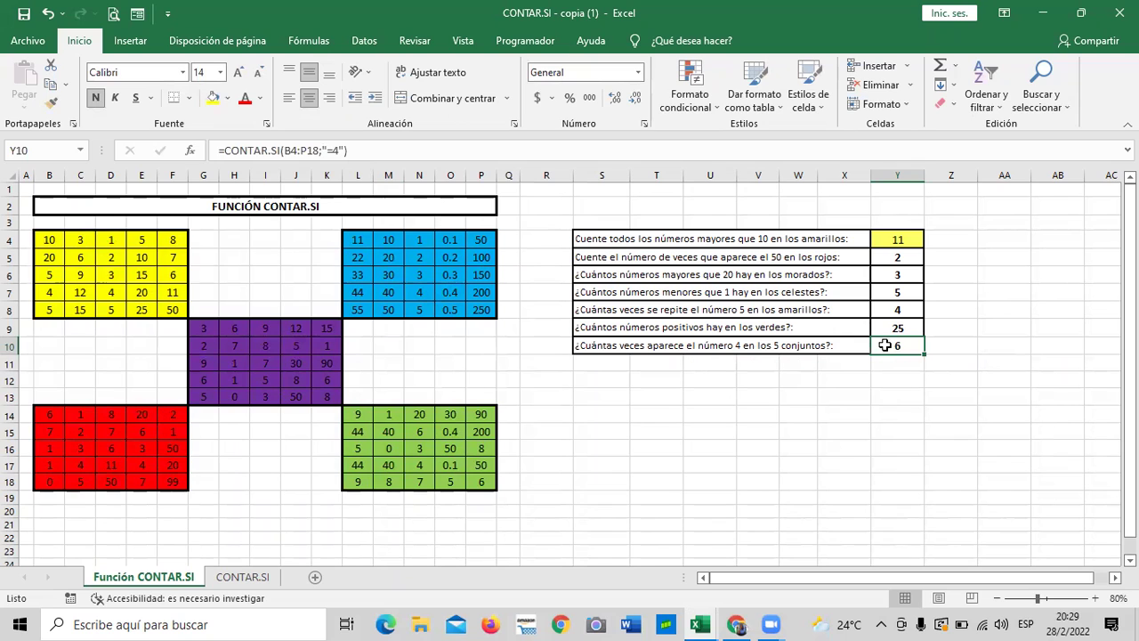
{"action": "left_click", "coordinate": [477, 146]}
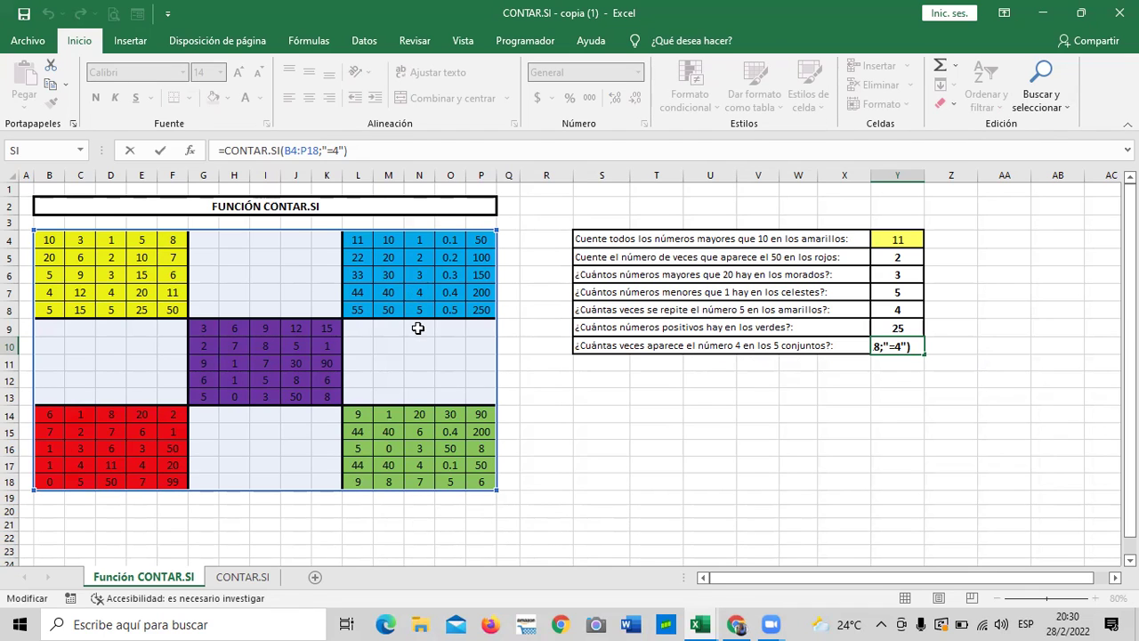
{"action": "key", "text": "Return"}
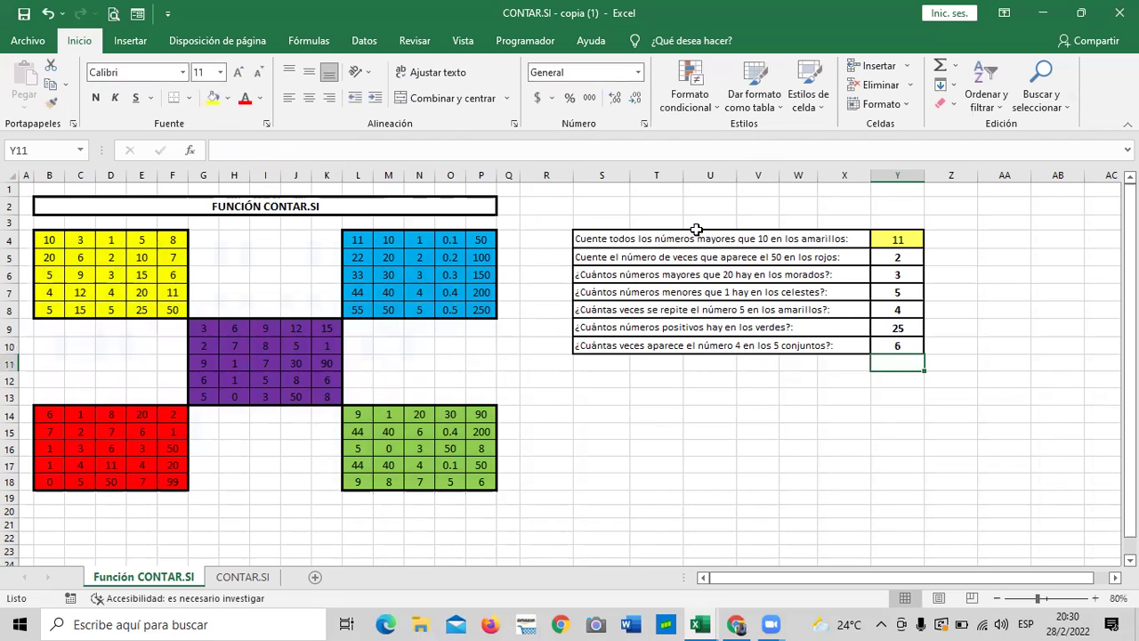
{"action": "left_click", "coordinate": [894, 347]}
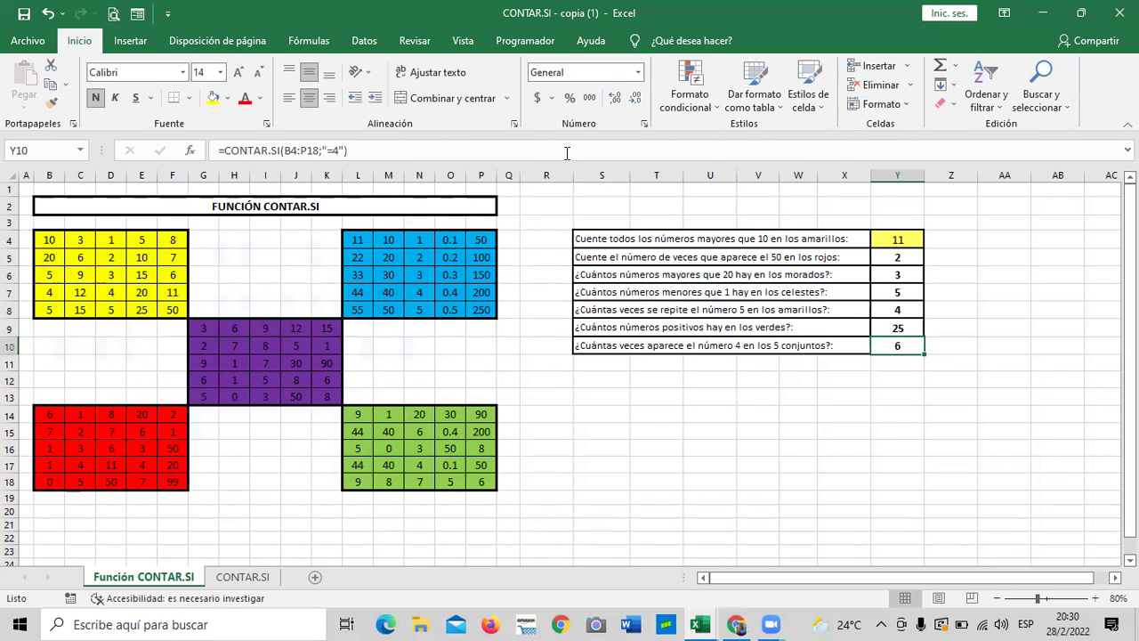
{"action": "left_click", "coordinate": [480, 148]}
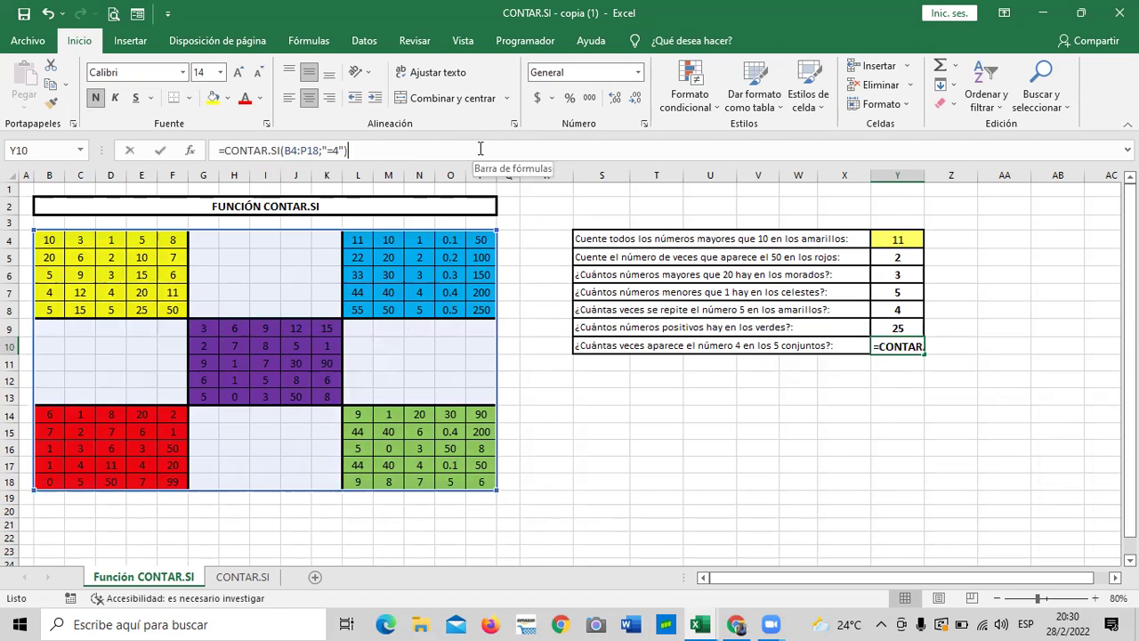
{"action": "key", "text": "Return"}
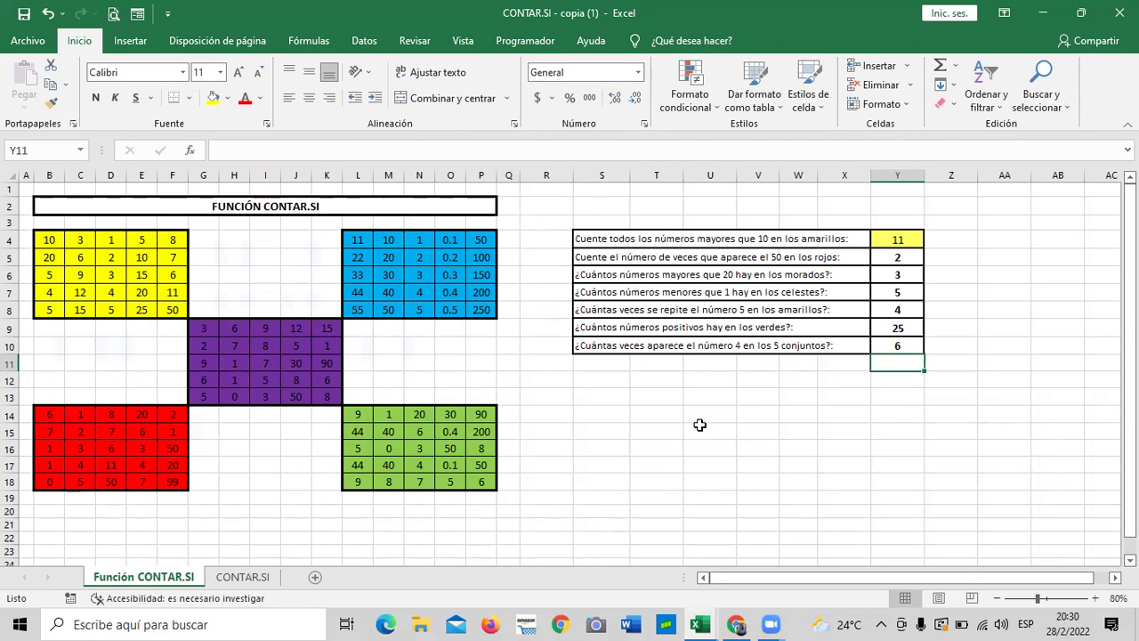
{"action": "left_click", "coordinate": [801, 430]}
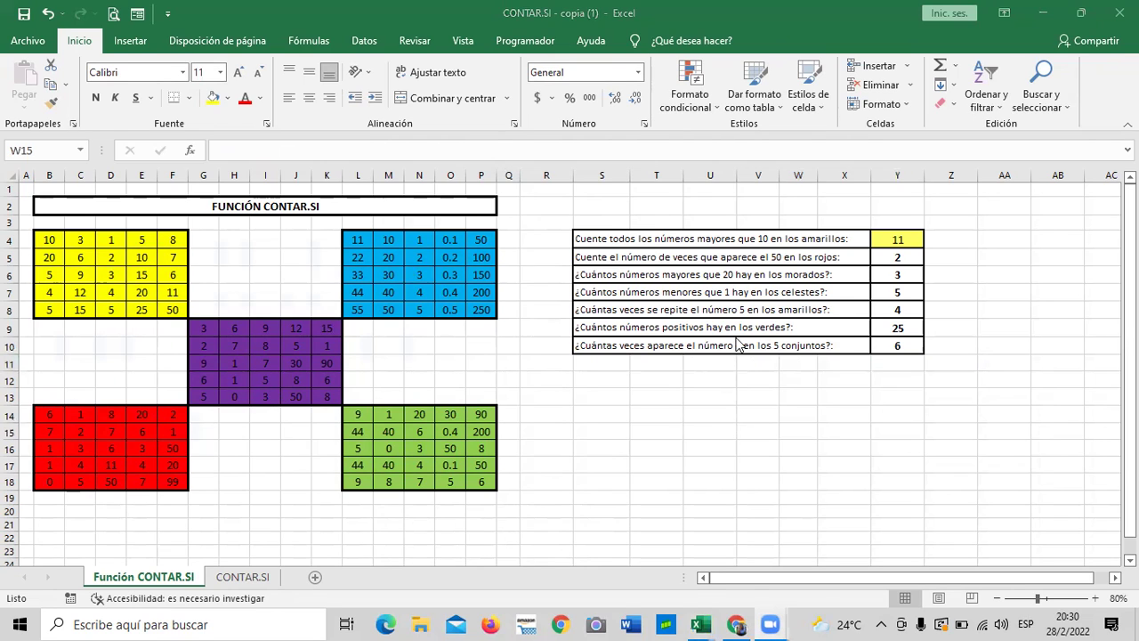
Compare the range in the Y10 formula with the coloured blocks, checking its end cell P18 in the green block
{"action": "left_click", "coordinate": [883, 346]}
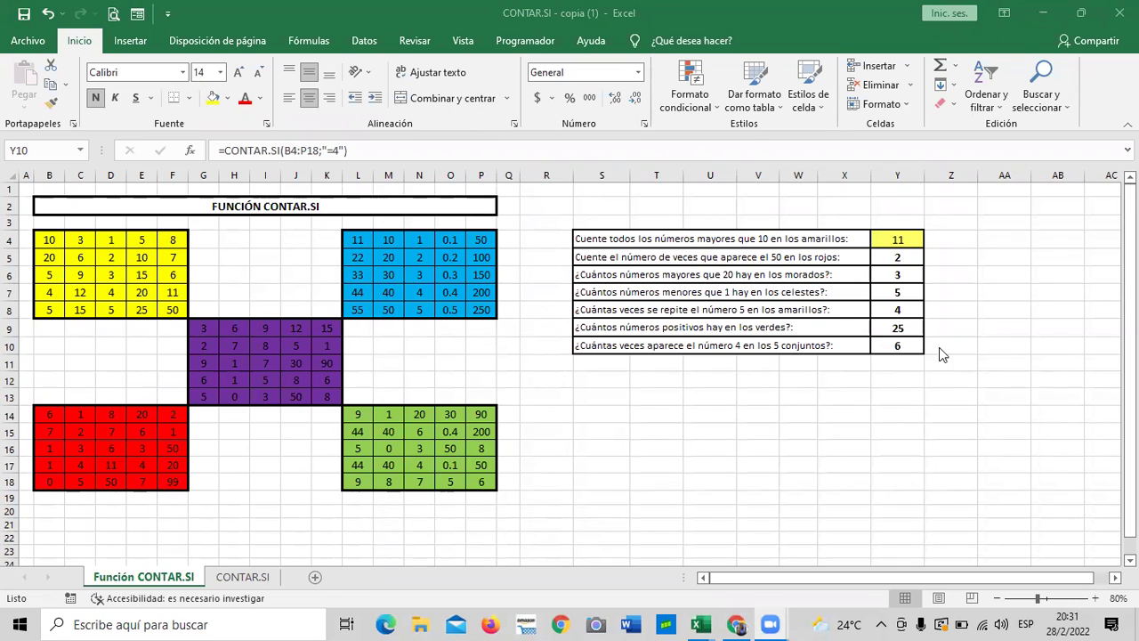
{"action": "left_click", "coordinate": [897, 346]}
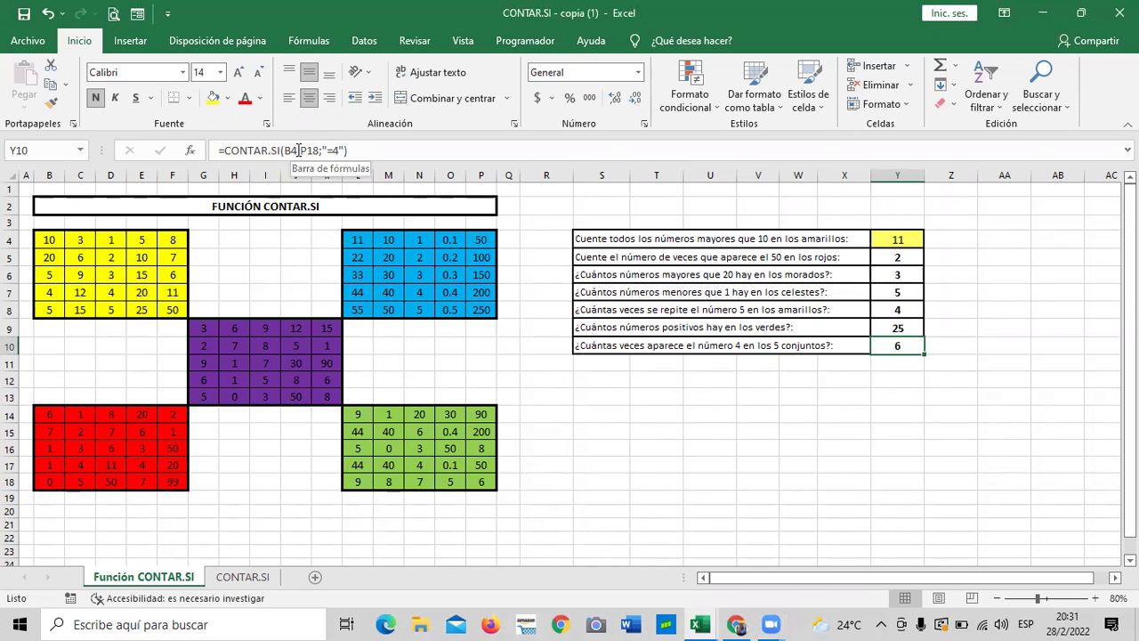
{"action": "left_click", "coordinate": [485, 483]}
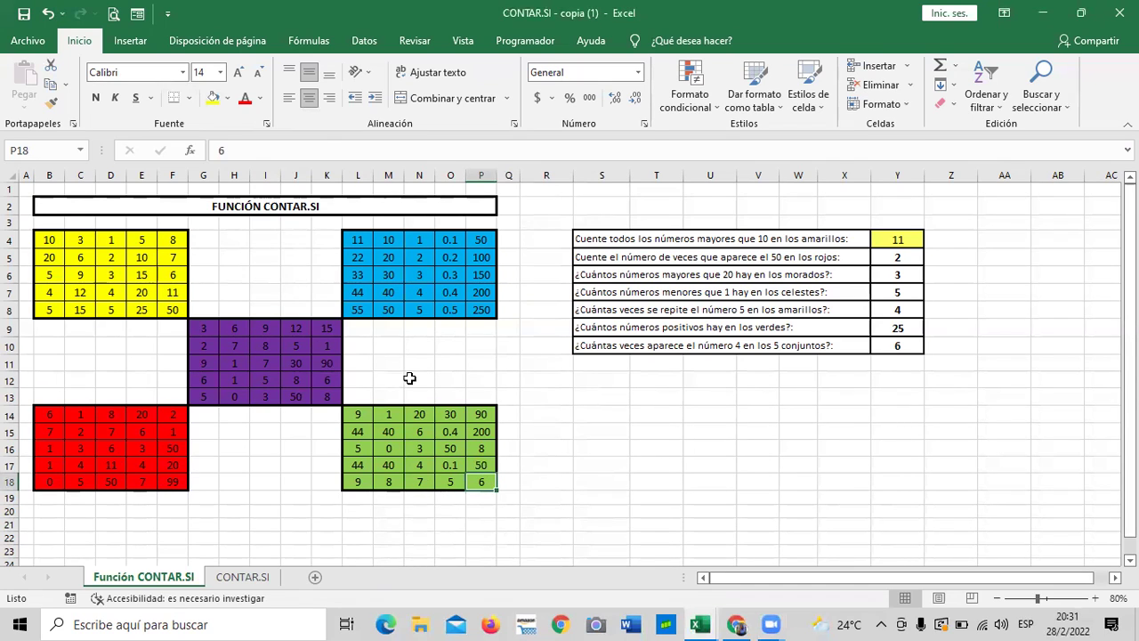
{"action": "left_click", "coordinate": [886, 347]}
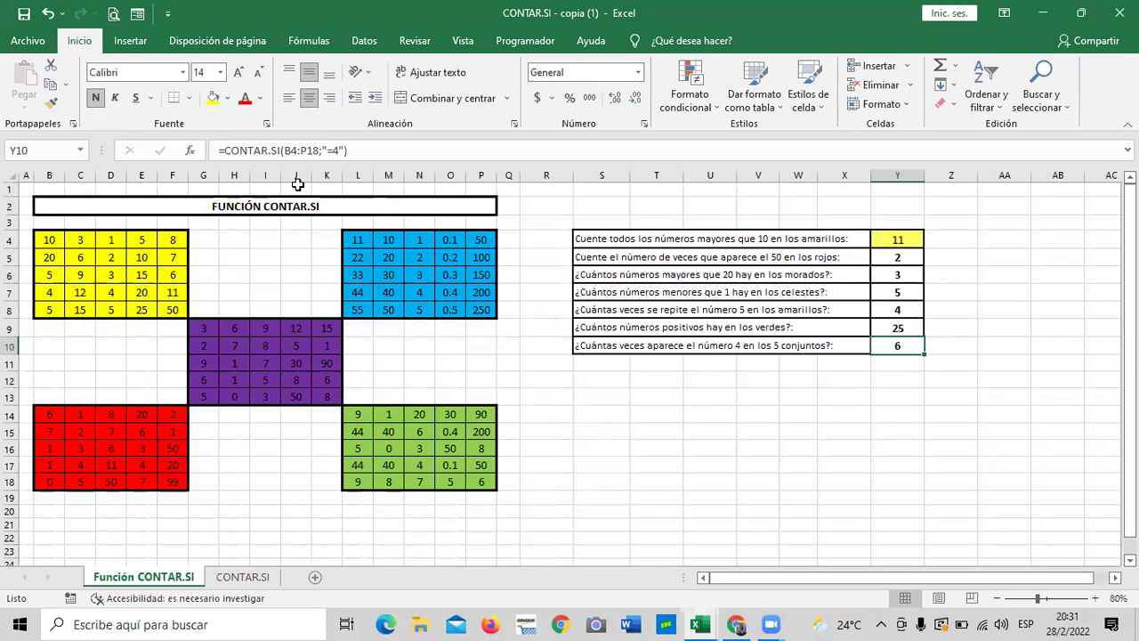
{"action": "left_click", "coordinate": [377, 150]}
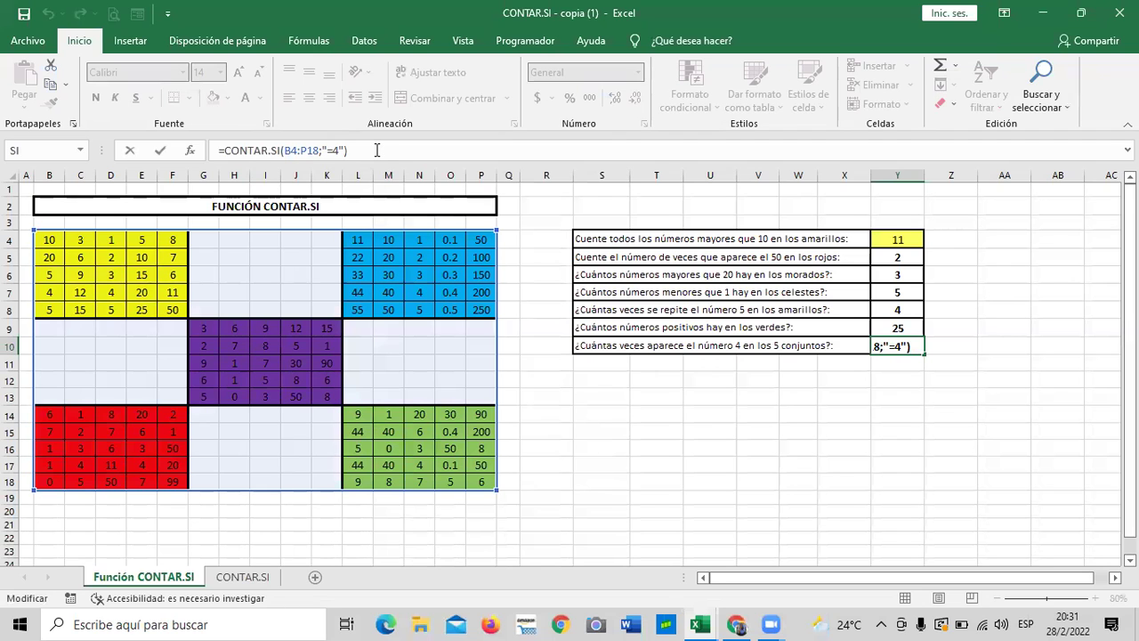
{"action": "key", "text": "Return"}
{"action": "left_click", "coordinate": [798, 431]}
{"action": "left_click", "coordinate": [888, 349]}
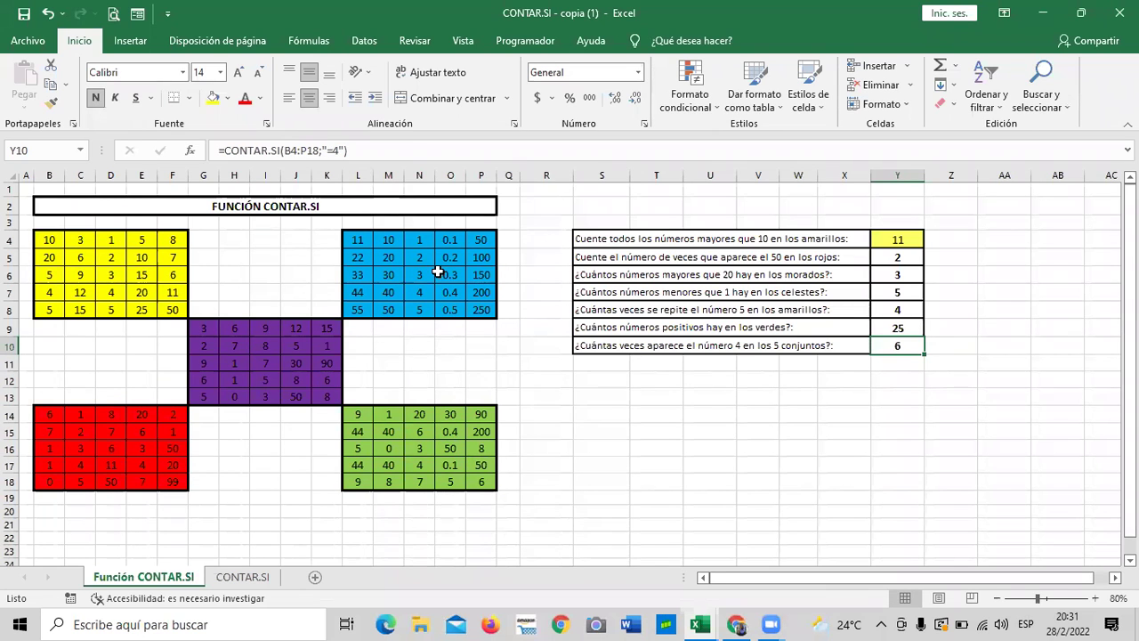
{"action": "left_click", "coordinate": [449, 143]}
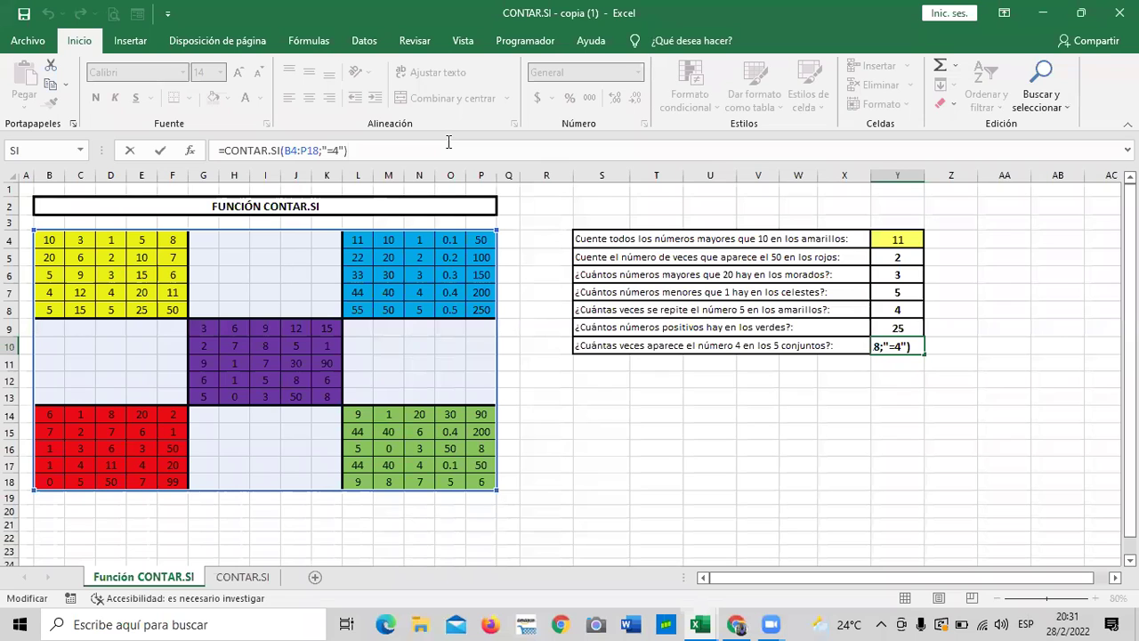
{"action": "key", "text": "Return"}
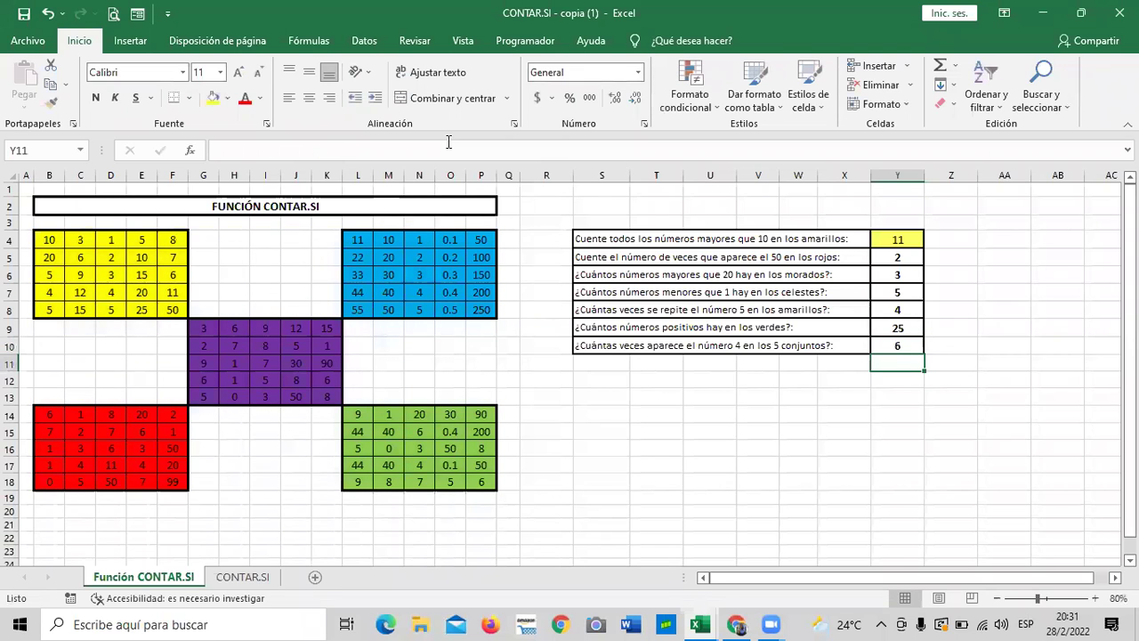
{"action": "left_click", "coordinate": [832, 480]}
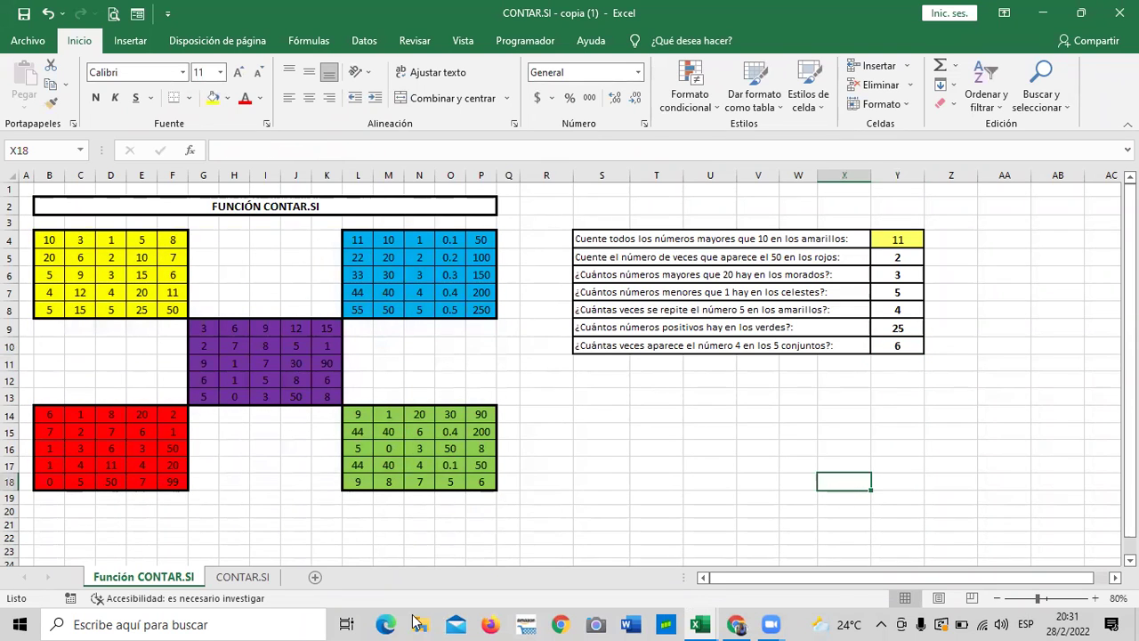
{"action": "left_click", "coordinate": [717, 435]}
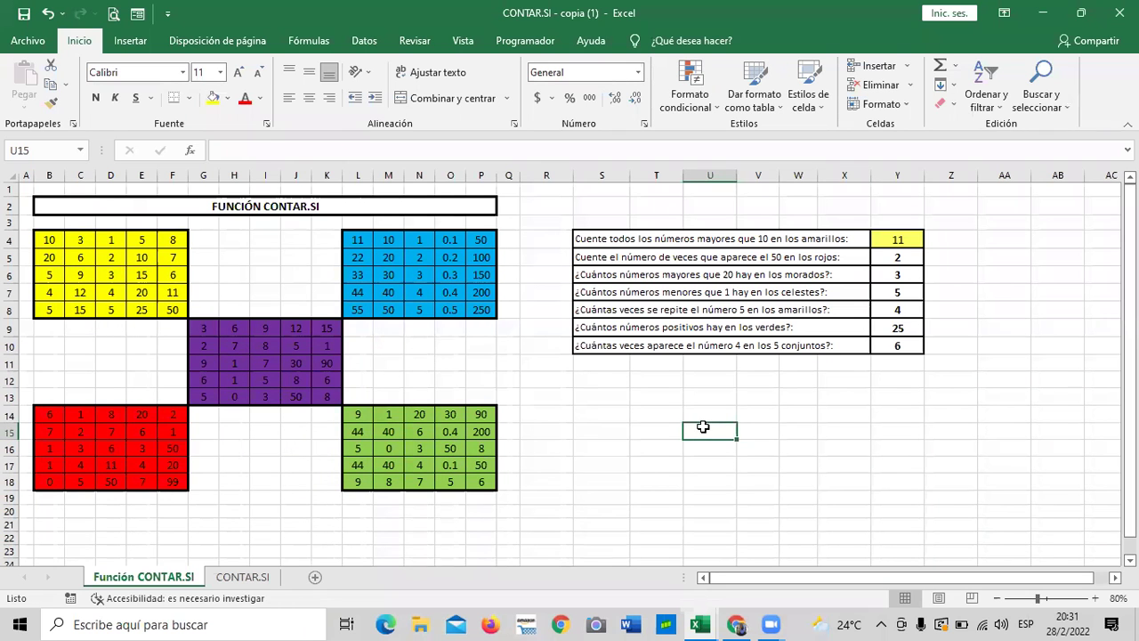
Switch to the CONTAR.SI sheet and delete the faulty formula in H33 below the summary tables
{"action": "left_click", "coordinate": [236, 577]}
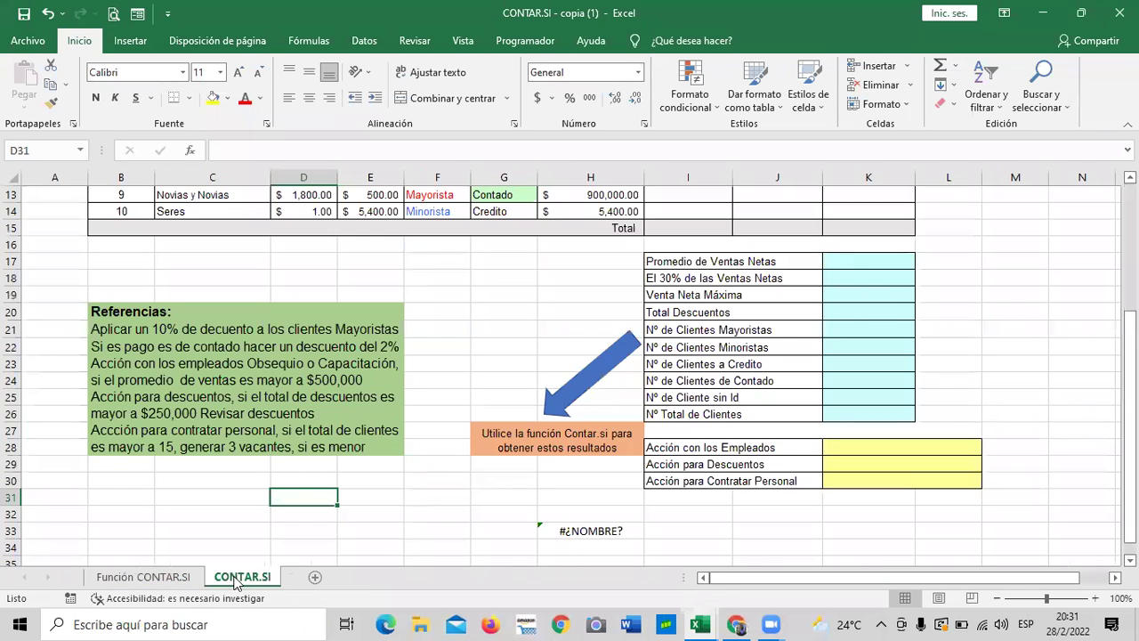
{"action": "scroll", "coordinate": [445, 483], "scroll_direction": "up", "scroll_amount": 3}
{"action": "scroll", "coordinate": [445, 483], "scroll_direction": "down", "scroll_amount": 3}
{"action": "left_click", "coordinate": [592, 530]}
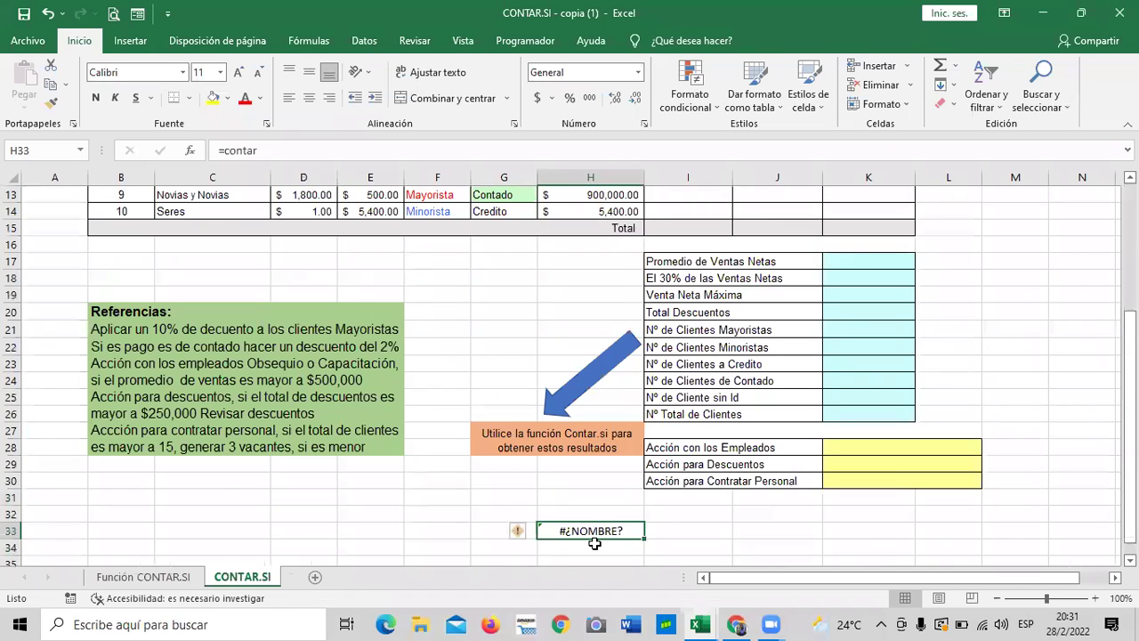
{"action": "key", "text": "Delete"}
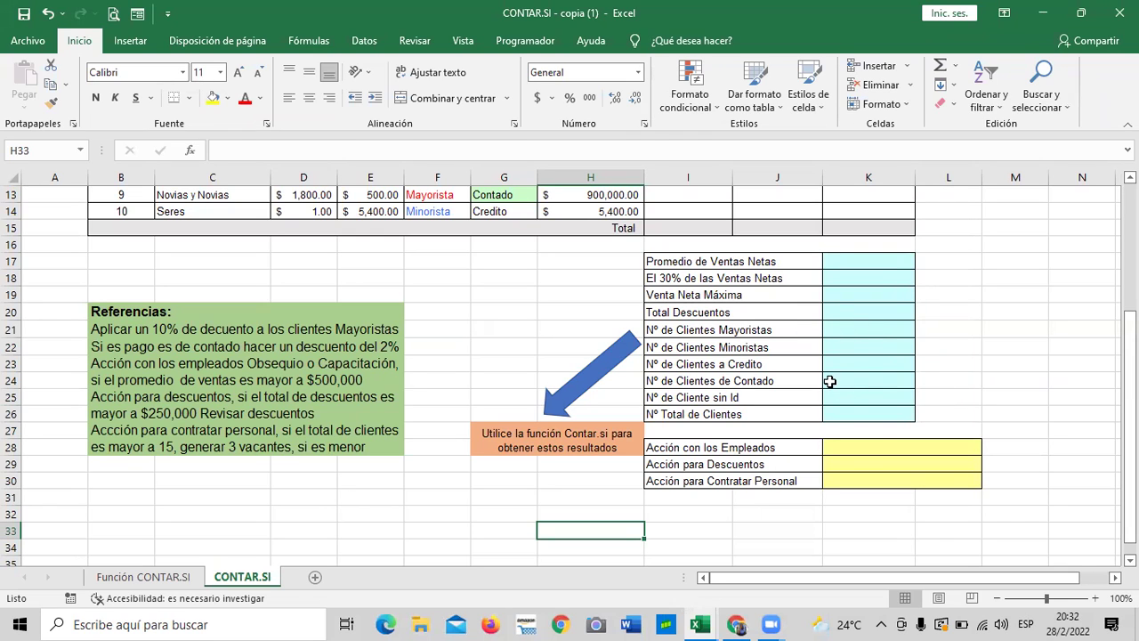
Look over the empty action cells K28 to K30 and the client names in the PEDIDOS table
{"action": "left_click", "coordinate": [887, 449]}
{"action": "left_click", "coordinate": [888, 464]}
{"action": "left_click", "coordinate": [868, 481]}
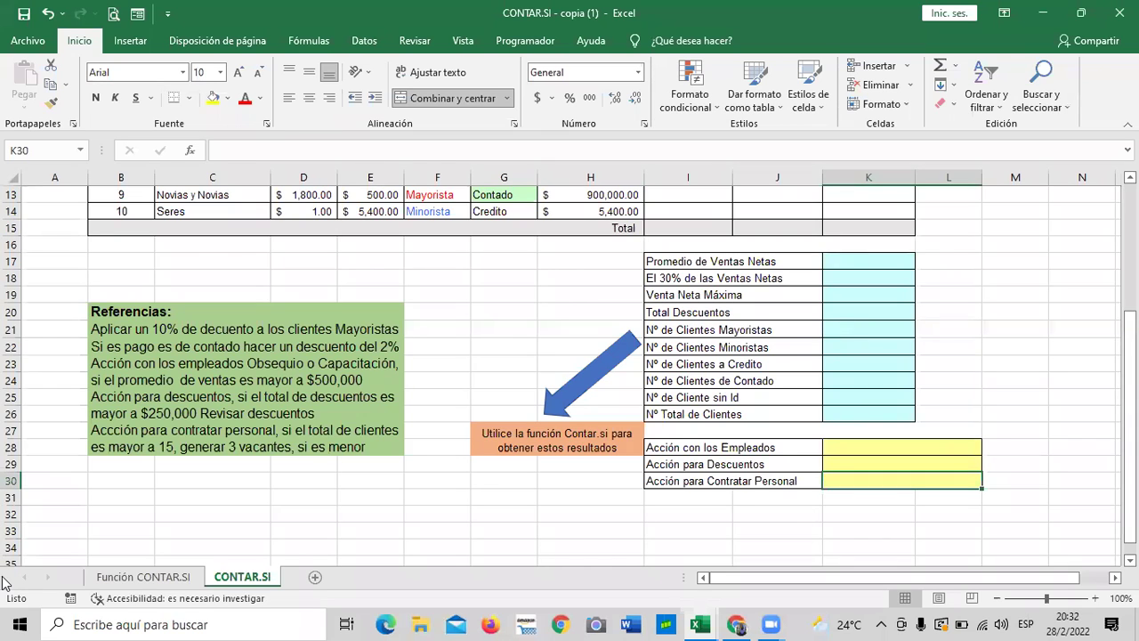
{"action": "scroll", "coordinate": [347, 531], "scroll_direction": "up", "scroll_amount": 4}
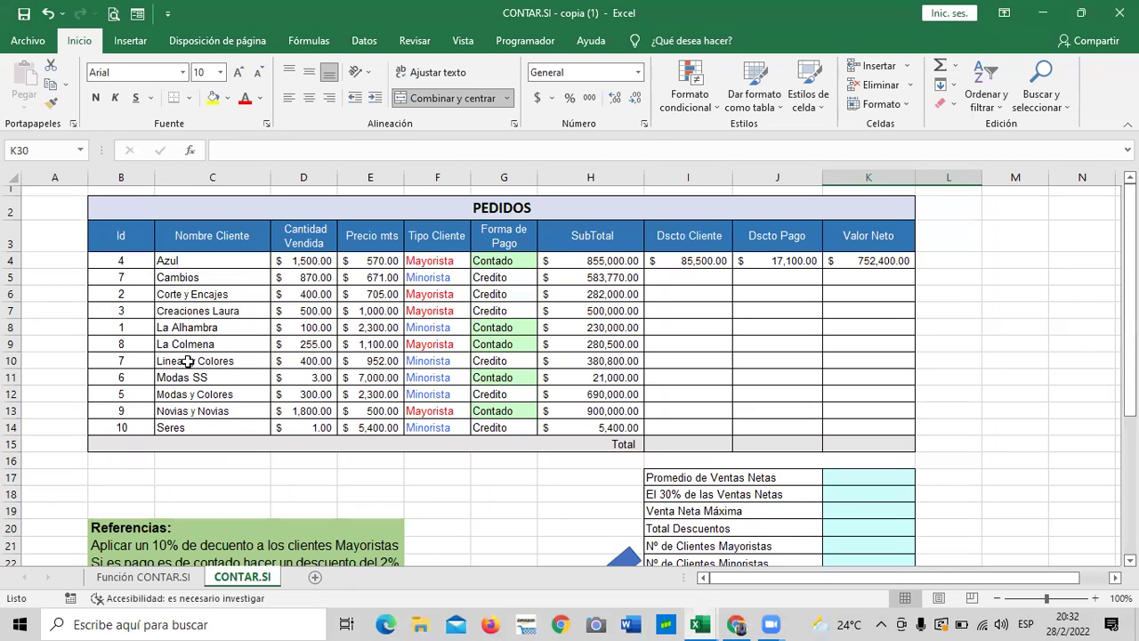
{"action": "left_click", "coordinate": [219, 310]}
{"action": "left_click", "coordinate": [219, 393]}
{"action": "left_click", "coordinate": [207, 425]}
{"action": "left_click", "coordinate": [205, 379]}
{"action": "left_click", "coordinate": [199, 328]}
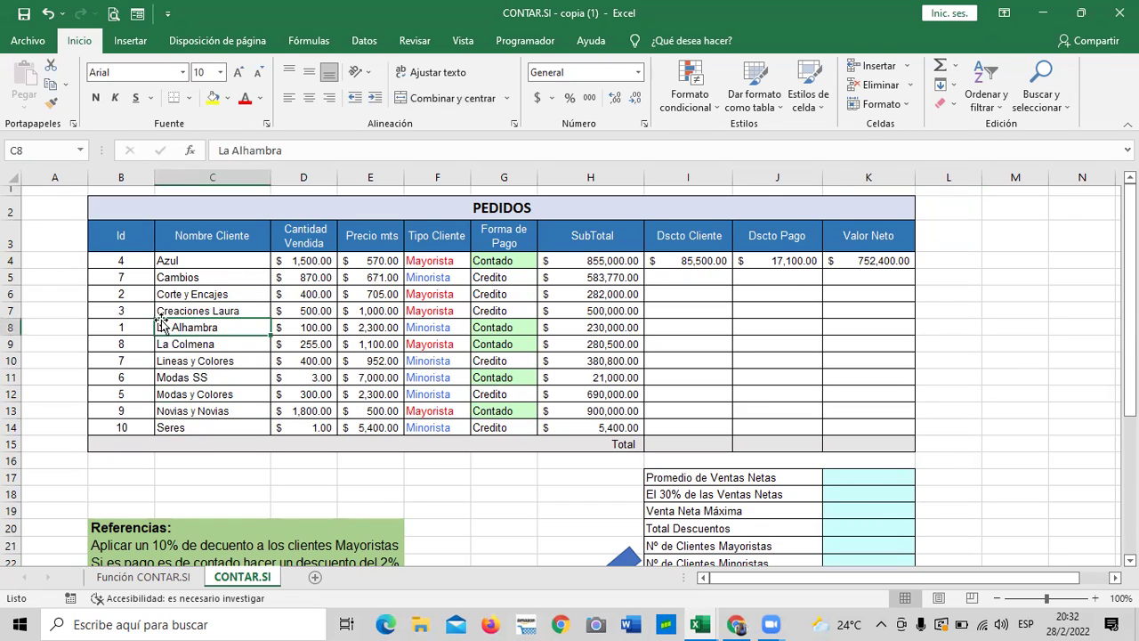
Clear the Id values of Corte y Encajes and Modas y Colores in the PEDIDOS table
{"action": "left_click", "coordinate": [124, 295]}
{"action": "key", "text": "Delete"}
{"action": "left_click", "coordinate": [127, 394]}
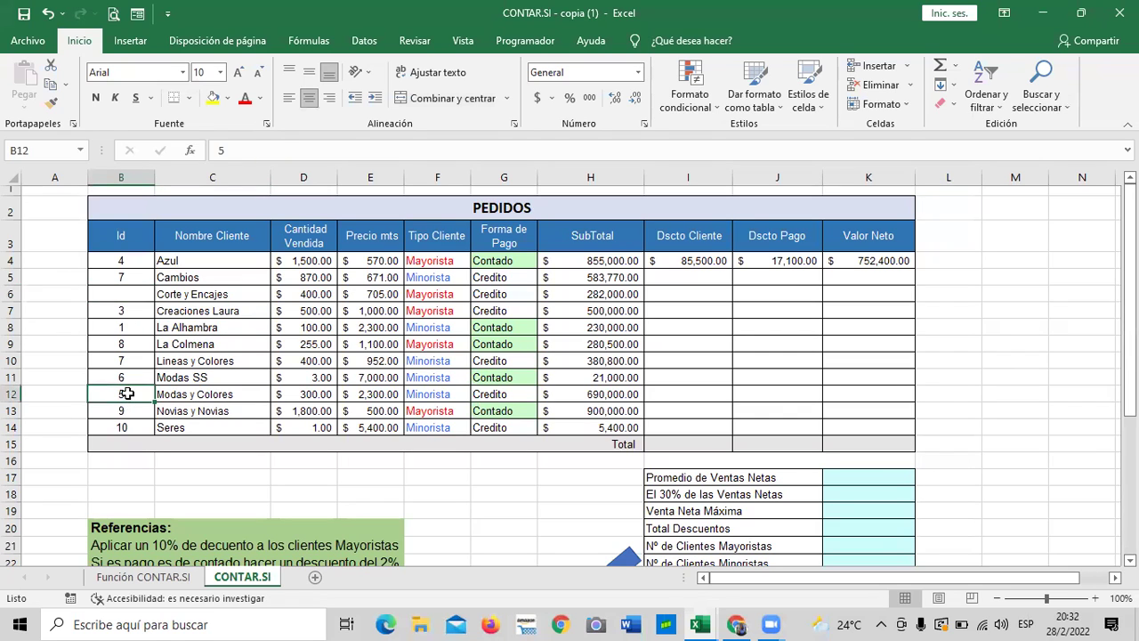
{"action": "key", "text": "Delete"}
Examine how the SubTotal formula in Azul's row uses the quantity sold and price cells, leaving it unchanged
{"action": "left_click", "coordinate": [306, 262]}
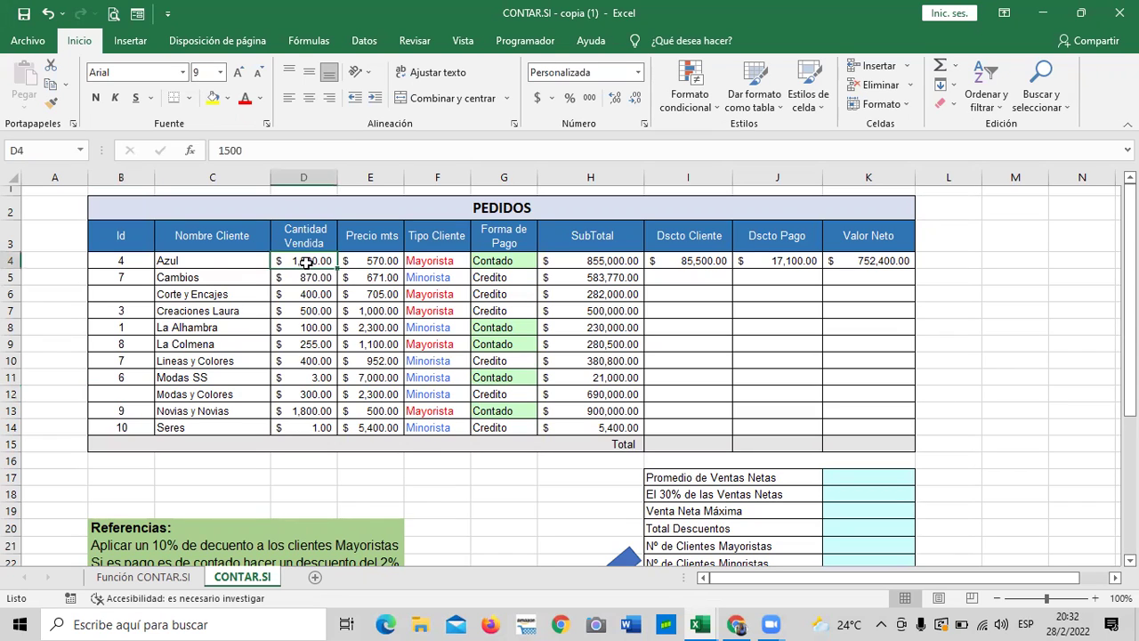
{"action": "left_click", "coordinate": [373, 260]}
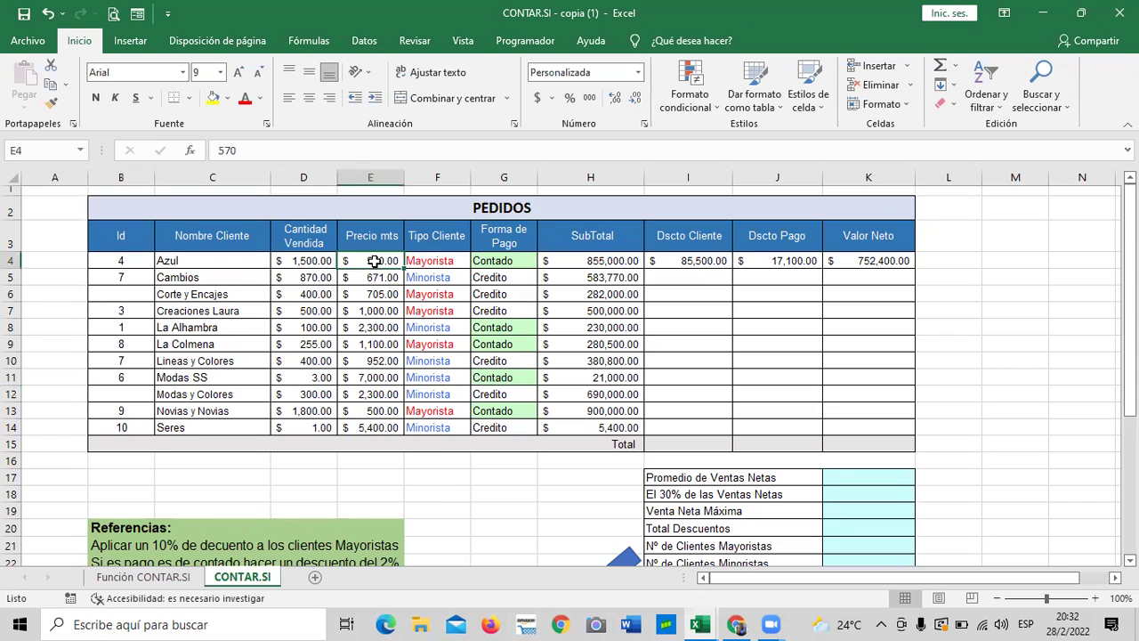
{"action": "left_click", "coordinate": [566, 260]}
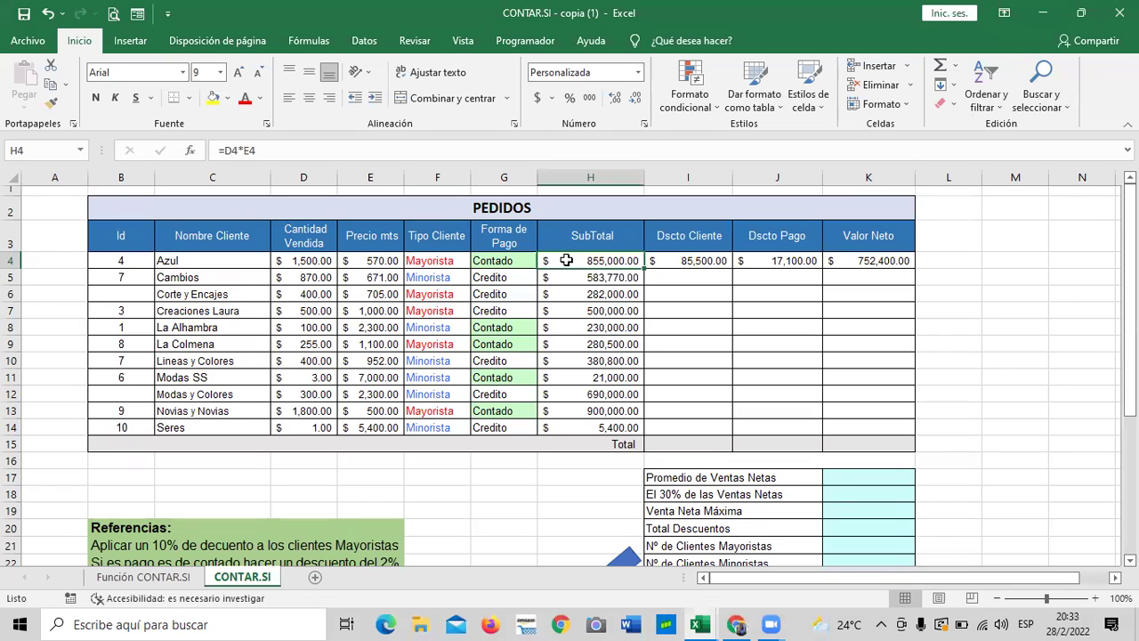
{"action": "left_click", "coordinate": [453, 151]}
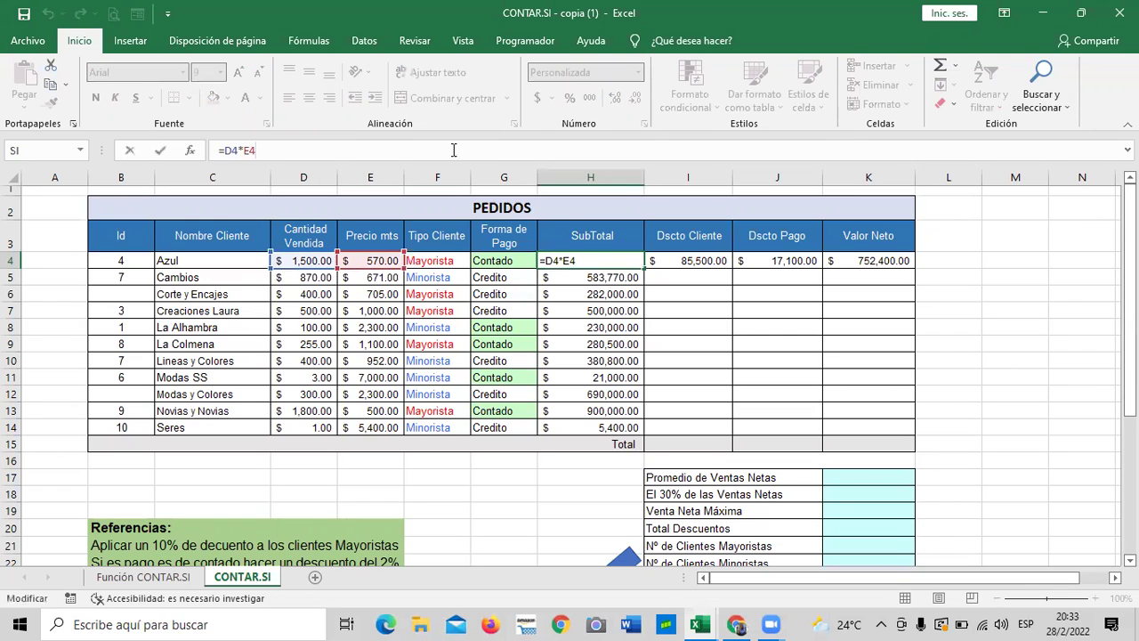
{"action": "key", "text": "Return"}
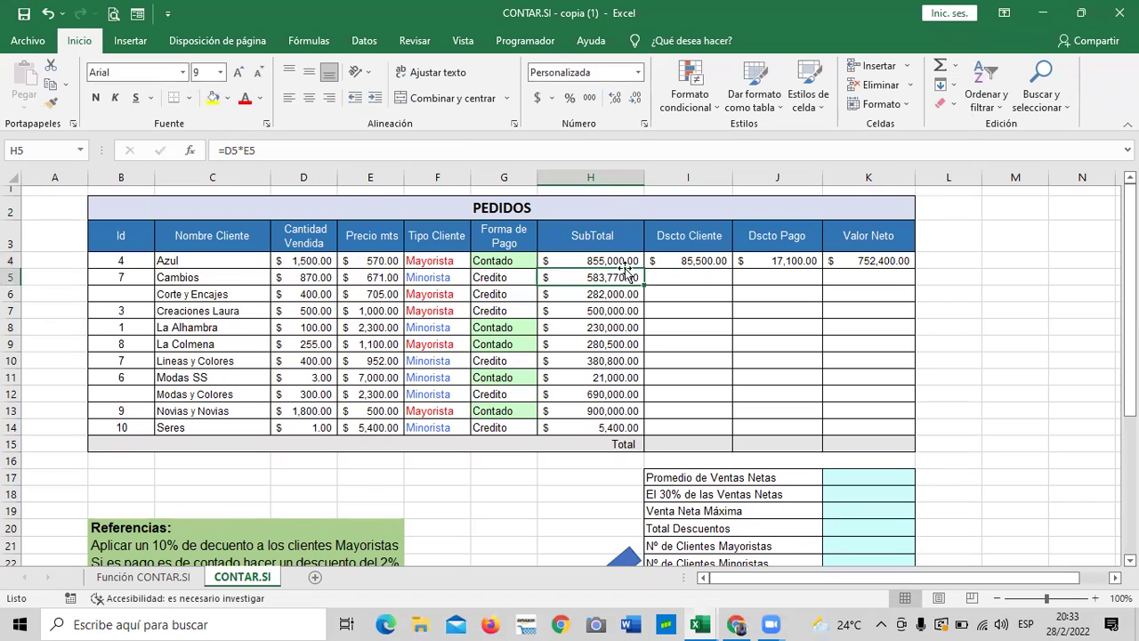
Compare the Dscto Cliente and Dscto Pago columns and their first-row formulas with the discount rules in the Referencias block
{"action": "left_click", "coordinate": [699, 237]}
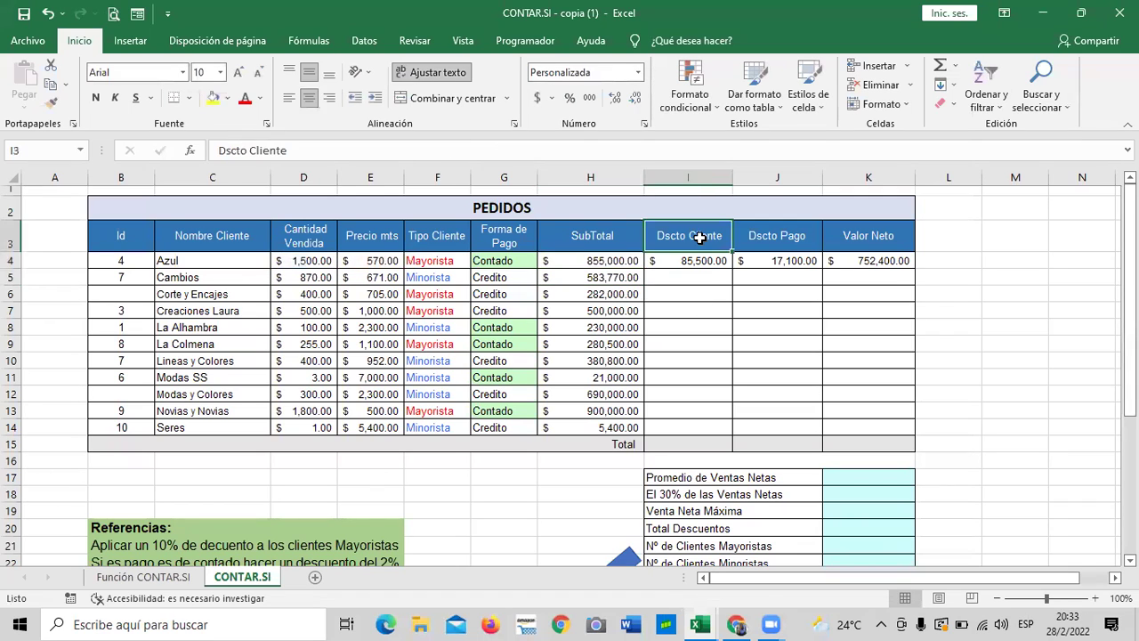
{"action": "left_click", "coordinate": [780, 234]}
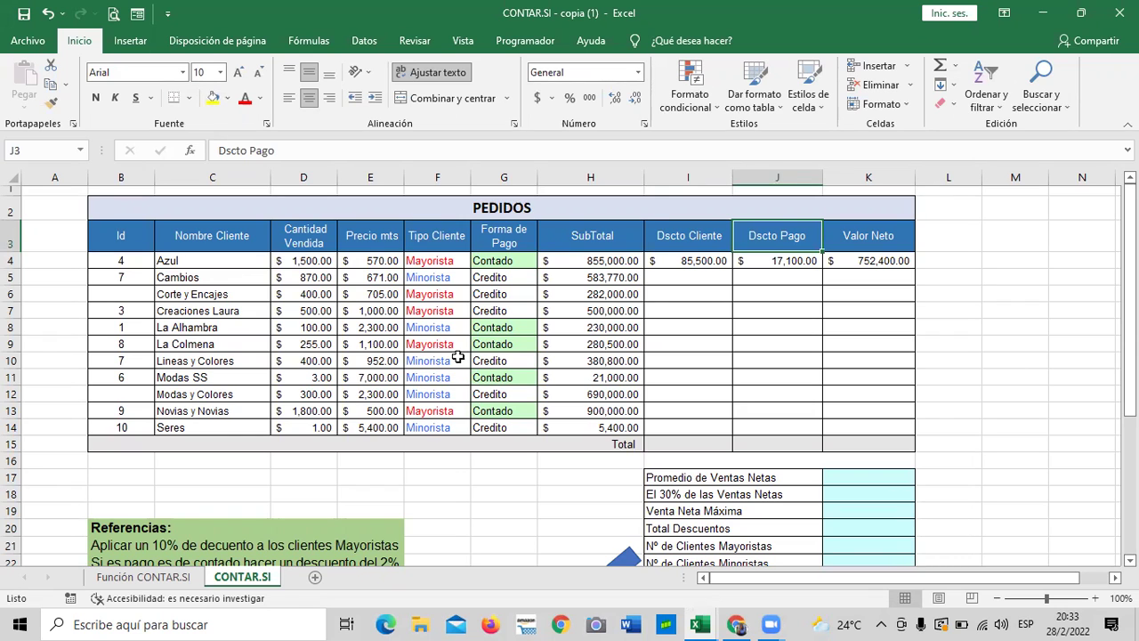
{"action": "scroll", "coordinate": [464, 445], "scroll_direction": "down", "scroll_amount": 1}
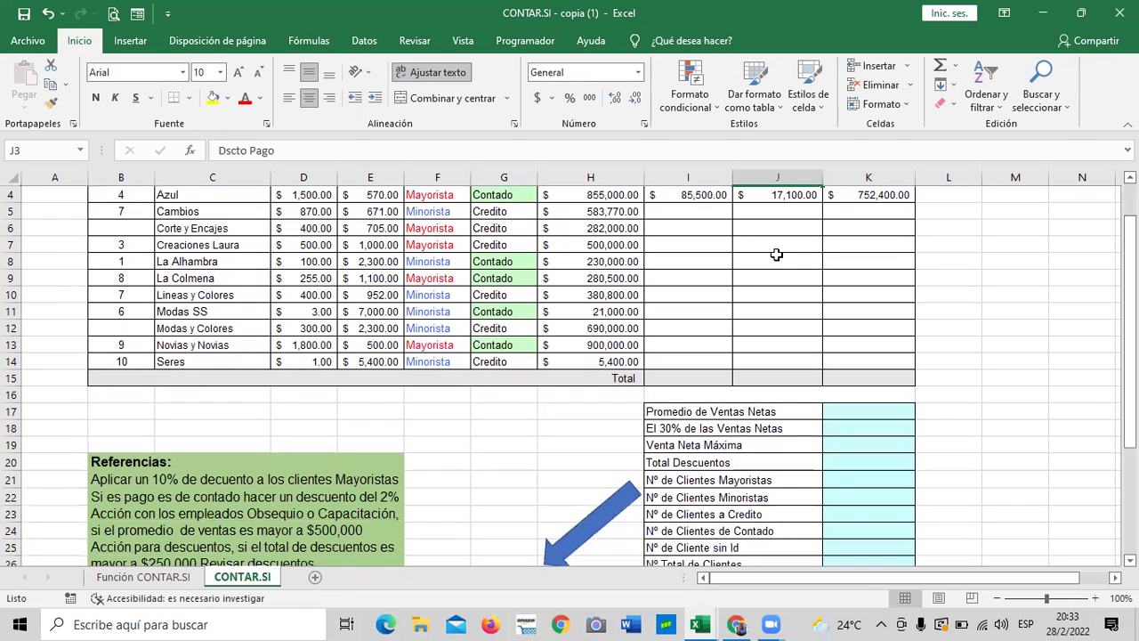
{"action": "left_click", "coordinate": [702, 192]}
{"action": "left_click", "coordinate": [756, 196]}
{"action": "scroll", "coordinate": [467, 353], "scroll_direction": "down", "scroll_amount": 3}
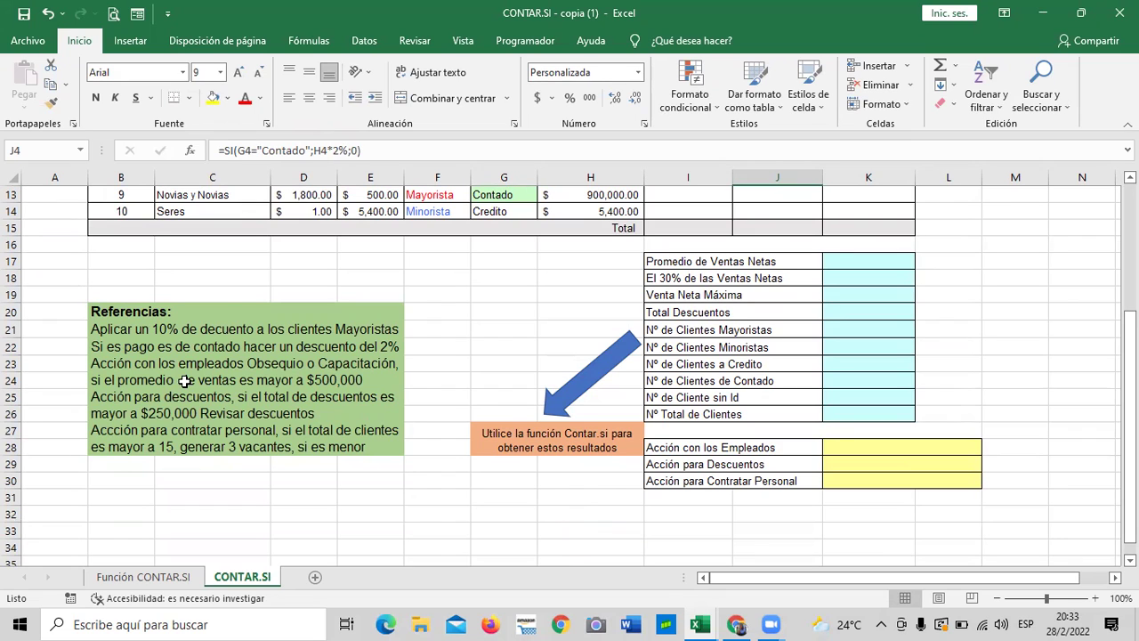
{"action": "left_click", "coordinate": [381, 344]}
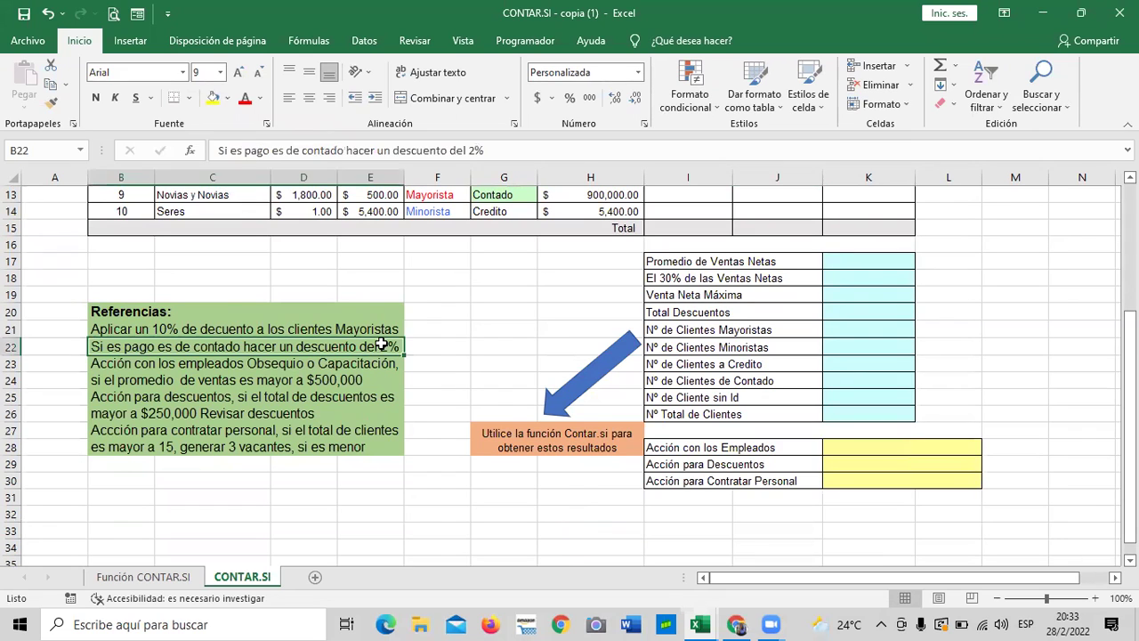
{"action": "left_click", "coordinate": [383, 328]}
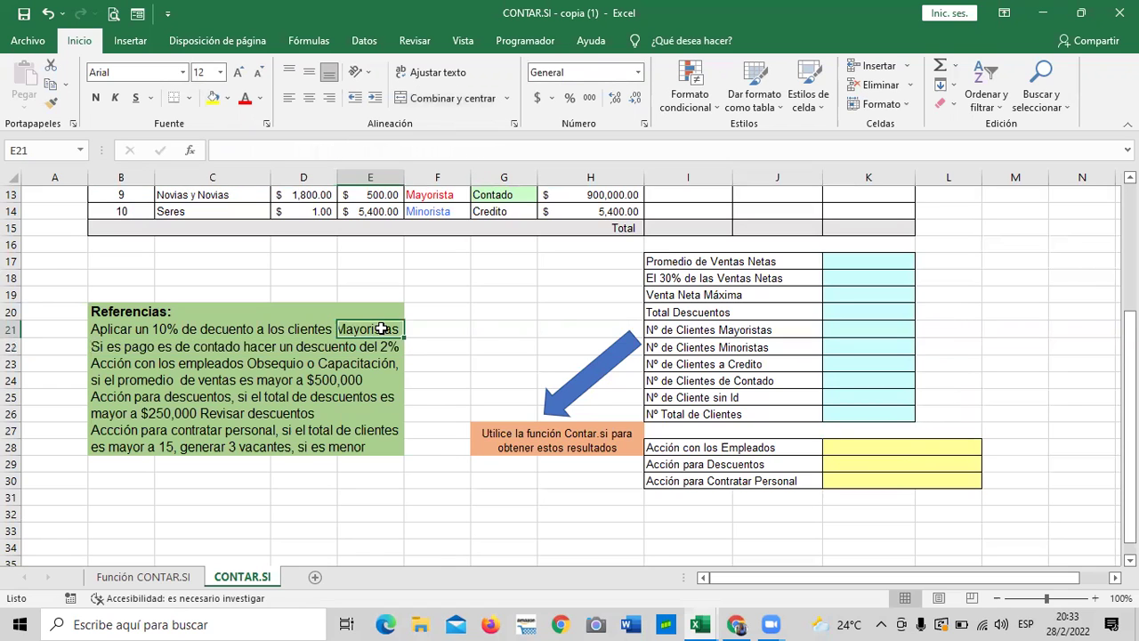
{"action": "scroll", "coordinate": [475, 488], "scroll_direction": "up", "scroll_amount": 3}
{"action": "scroll", "coordinate": [474, 487], "scroll_direction": "up", "scroll_amount": 2}
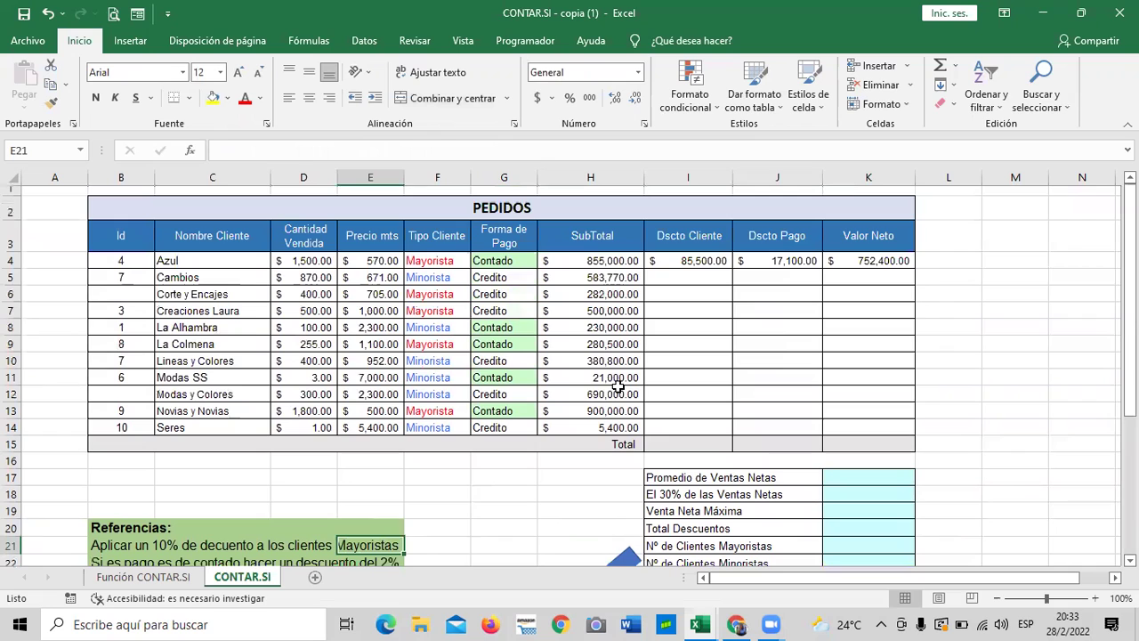
Examine the condition, result and referenced cells of the Dscto Cliente formula in I4 without changing it
{"action": "left_click", "coordinate": [703, 260]}
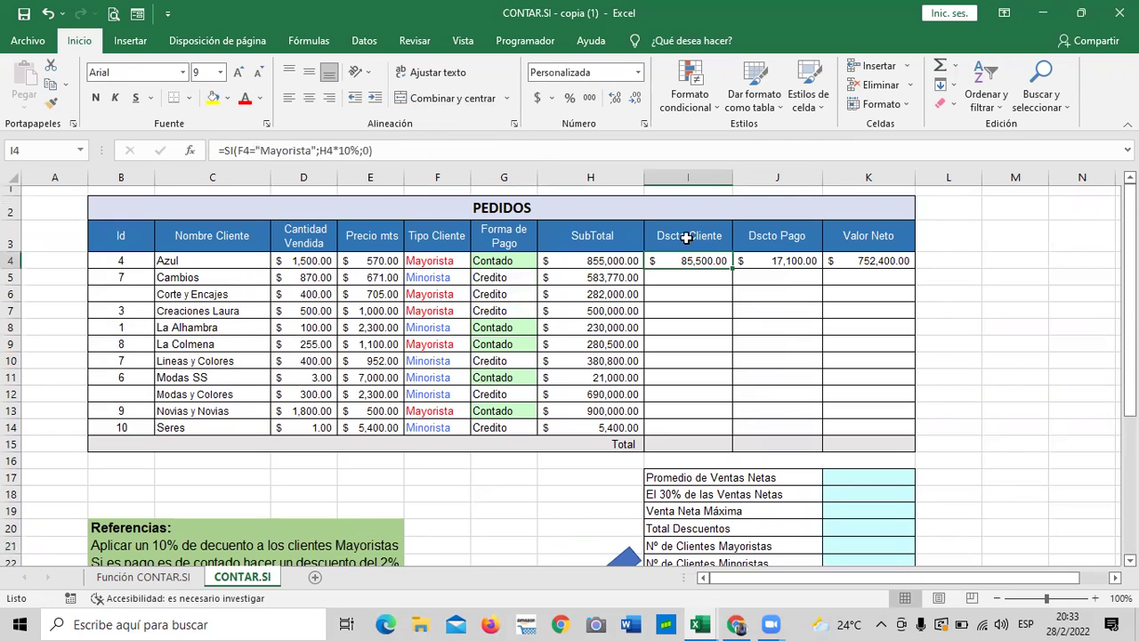
{"action": "left_click", "coordinate": [512, 147]}
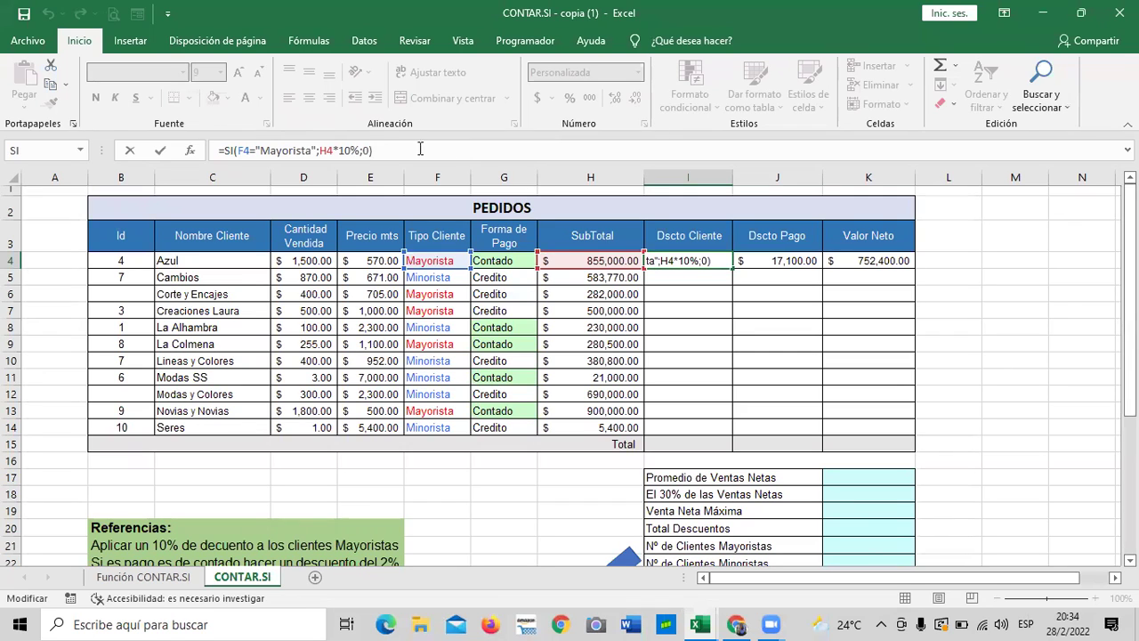
{"action": "left_click", "coordinate": [463, 146]}
{"action": "key", "text": "ctrl+Return"}
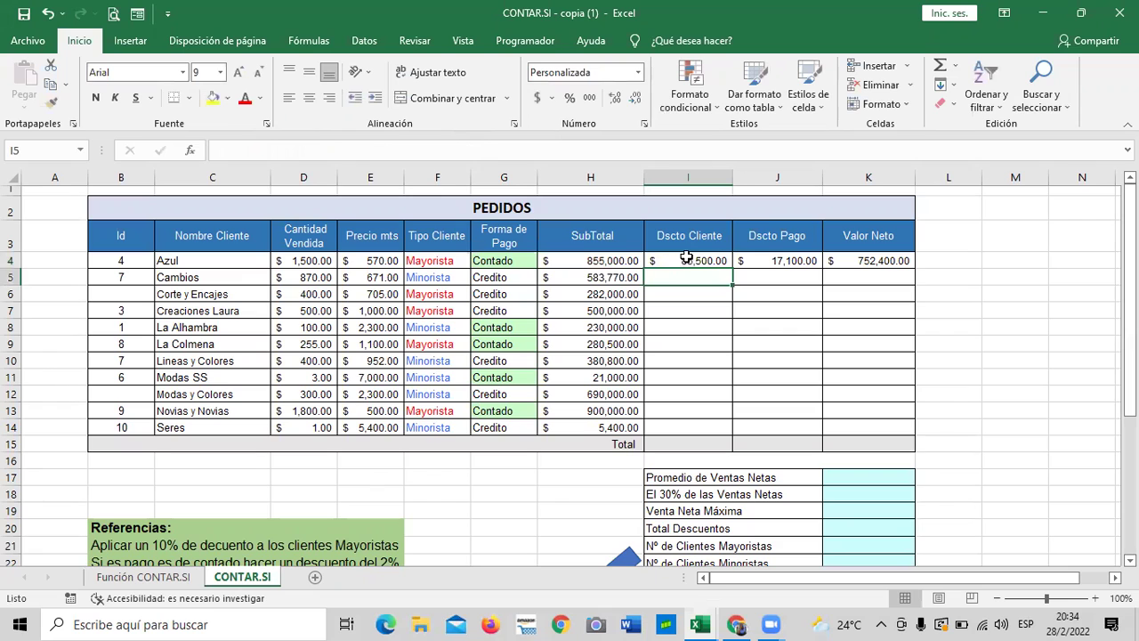
Fill the Dscto Cliente formula from I4 down to I14 and check the results in the Mayorista rows
{"action": "left_click_drag", "start_coordinate": [729, 272], "coordinate": [750, 434]}
{"action": "left_click", "coordinate": [782, 411]}
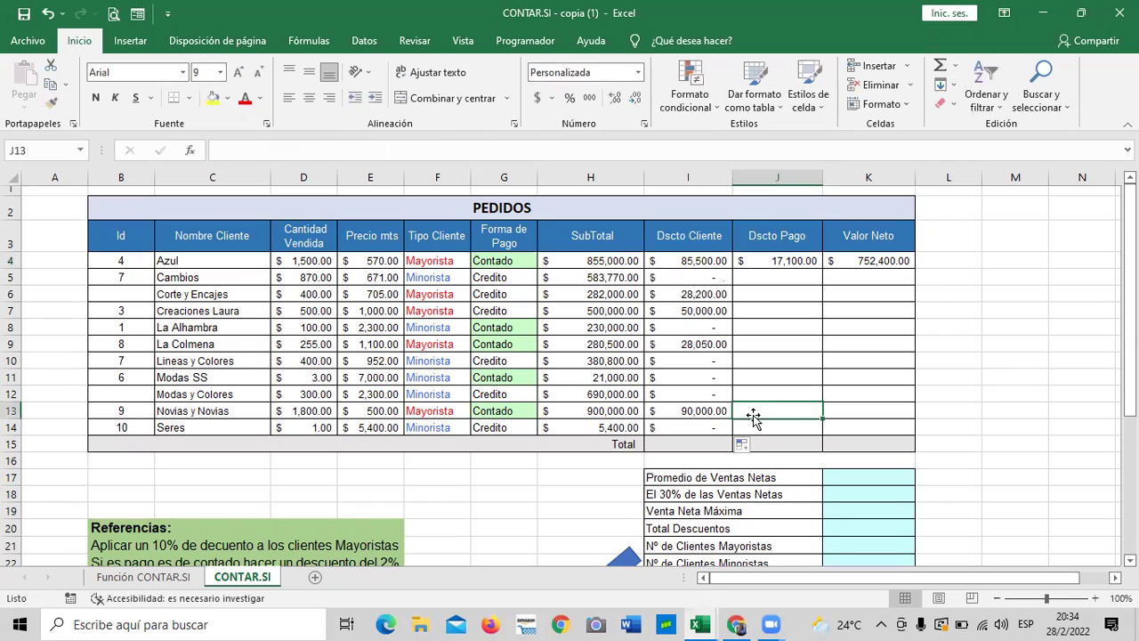
{"action": "left_click", "coordinate": [708, 411]}
{"action": "left_click", "coordinate": [712, 344]}
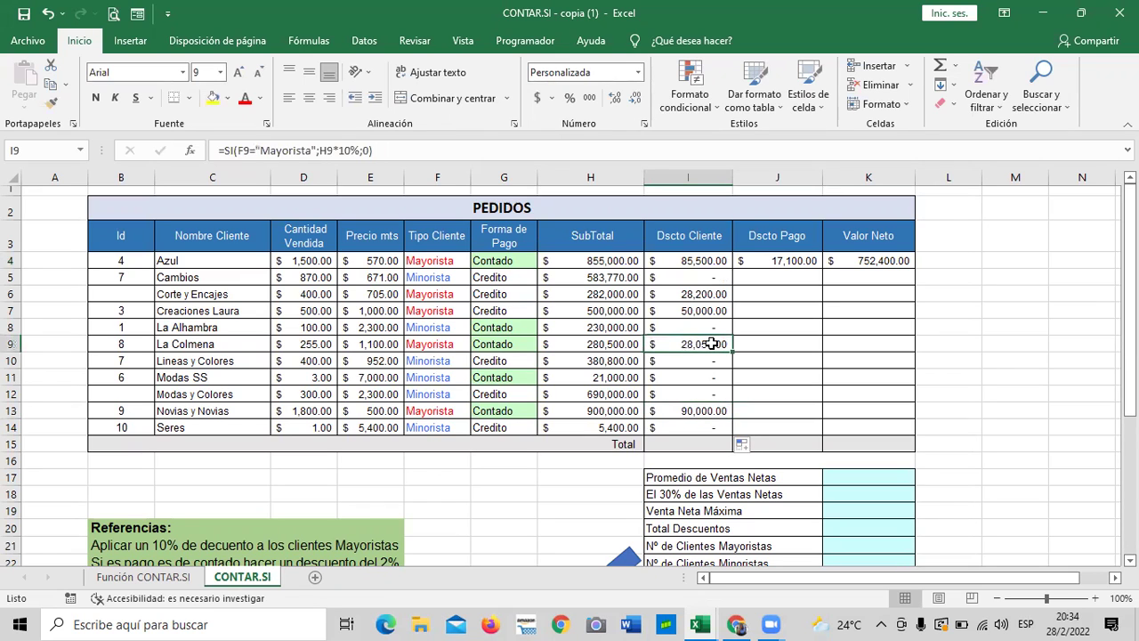
{"action": "left_click", "coordinate": [702, 313]}
{"action": "left_click", "coordinate": [702, 296]}
{"action": "left_click", "coordinate": [703, 260]}
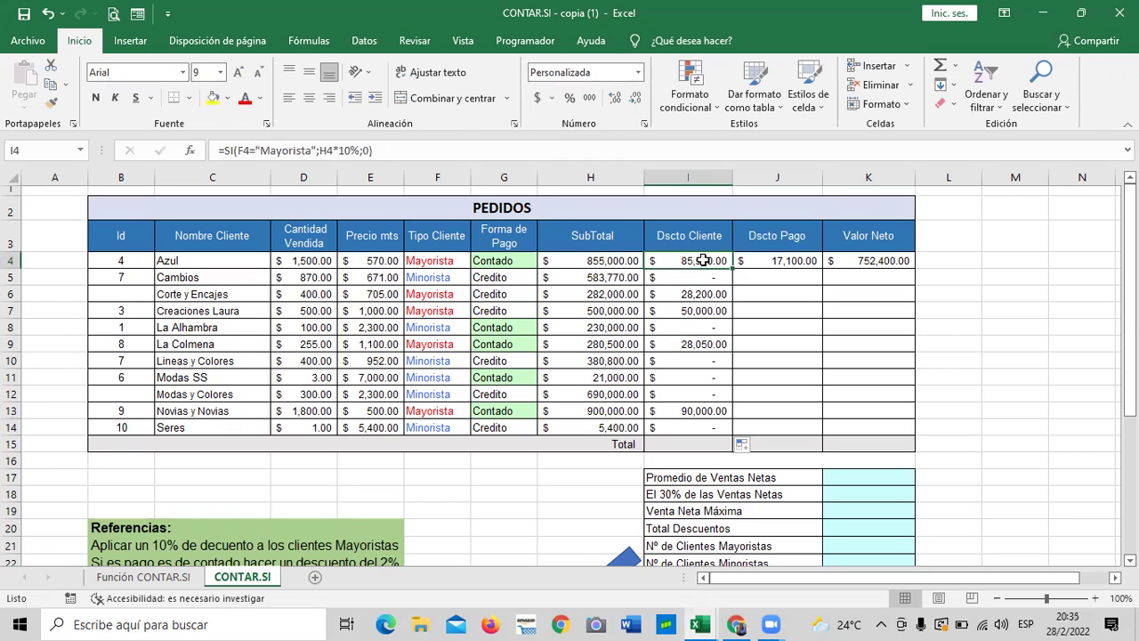
Replace the value-if-false 0 in the I4 formula with the start of a nested SI function
{"action": "scroll", "coordinate": [707, 276], "scroll_direction": "down", "scroll_amount": 4}
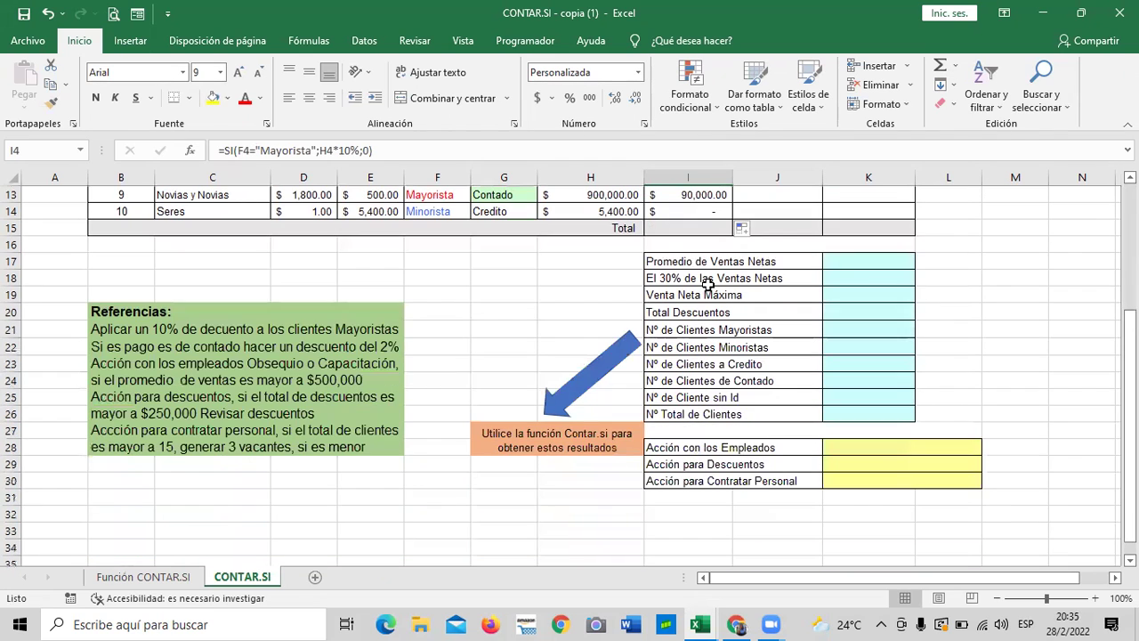
{"action": "scroll", "coordinate": [661, 331], "scroll_direction": "up", "scroll_amount": 4}
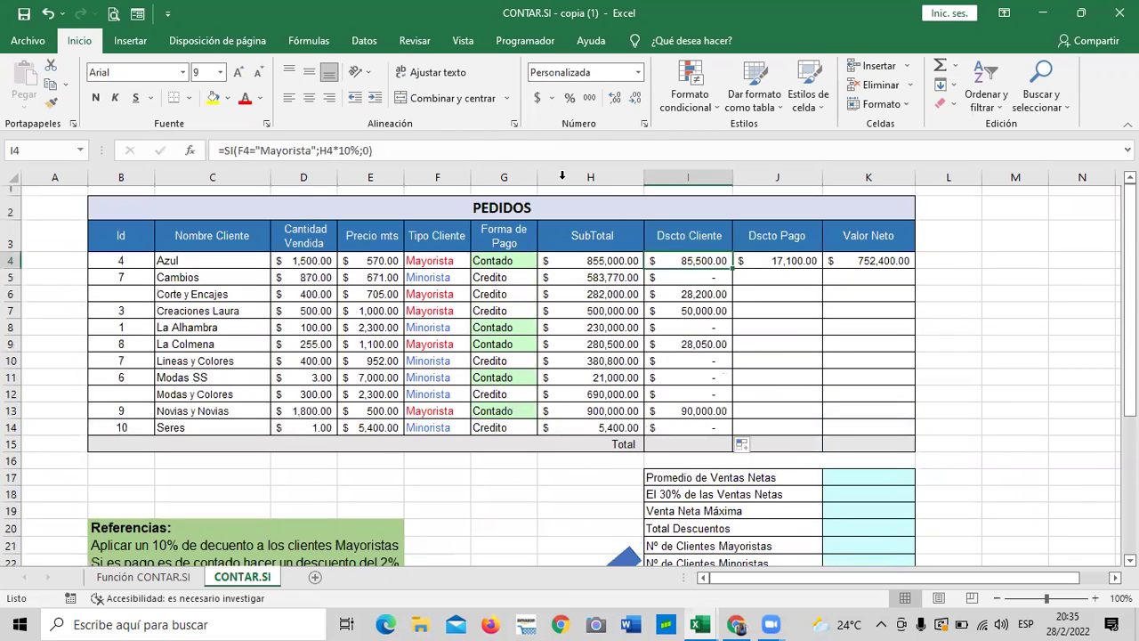
{"action": "left_click", "coordinate": [371, 150]}
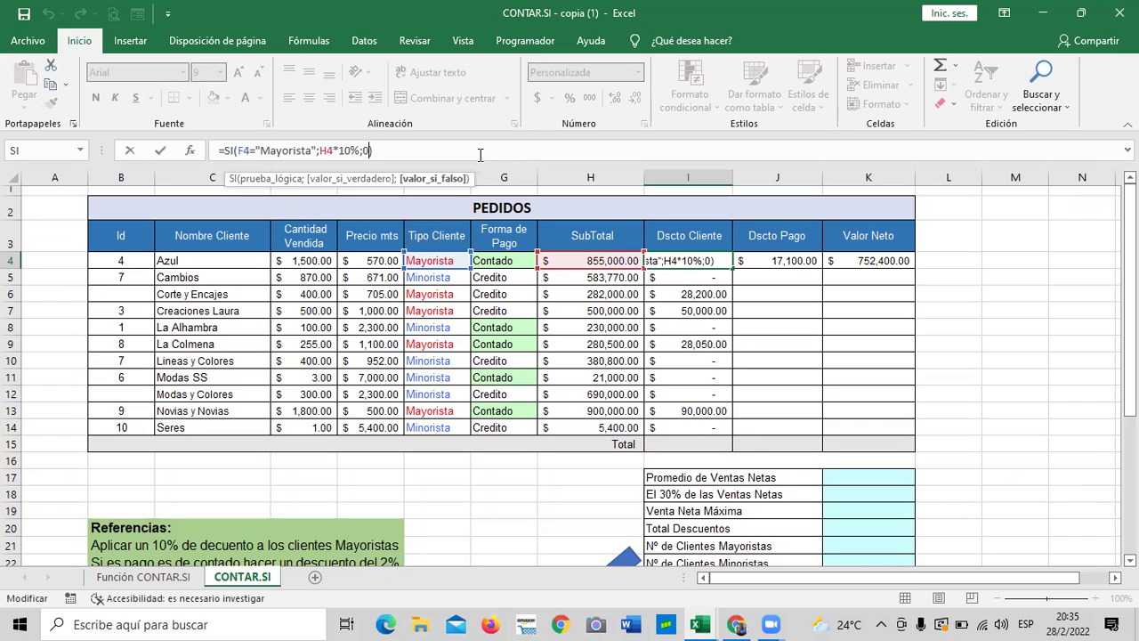
{"action": "key", "text": "Left"}
{"action": "key", "text": "BackSpace"}
{"action": "key", "text": "Right"}
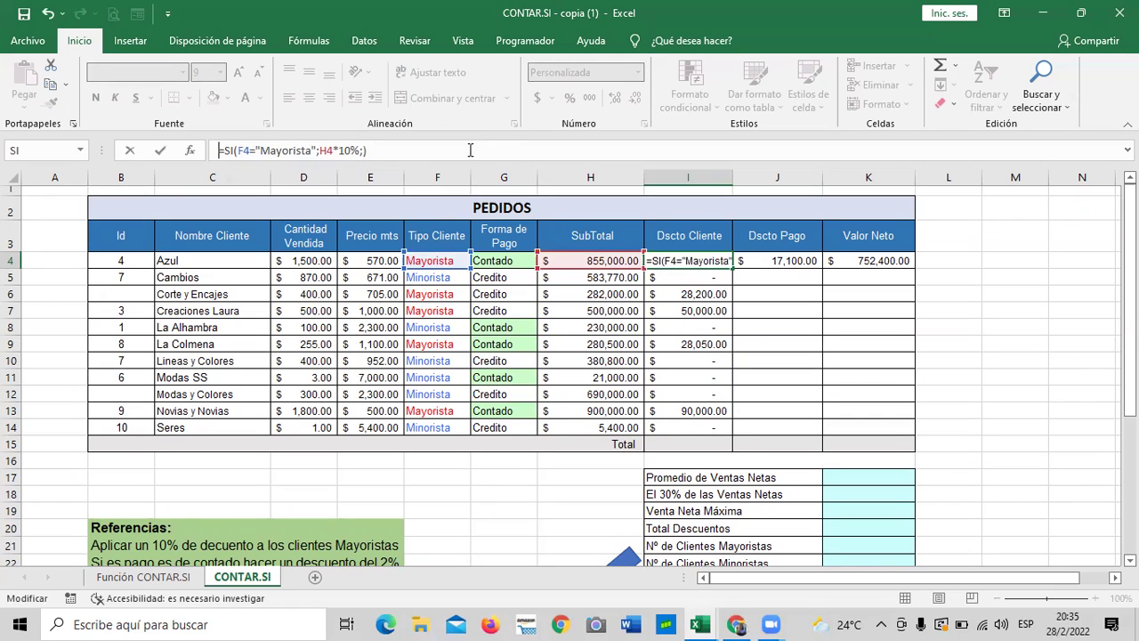
{"action": "key", "text": "BackSpace"}
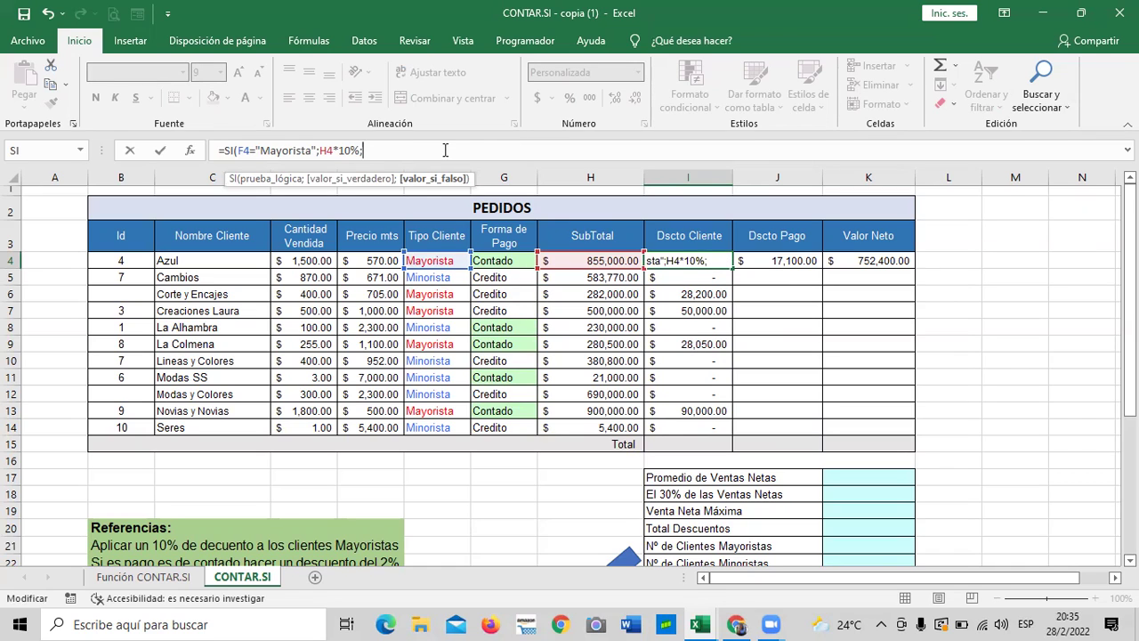
{"action": "type", "text": "si"}
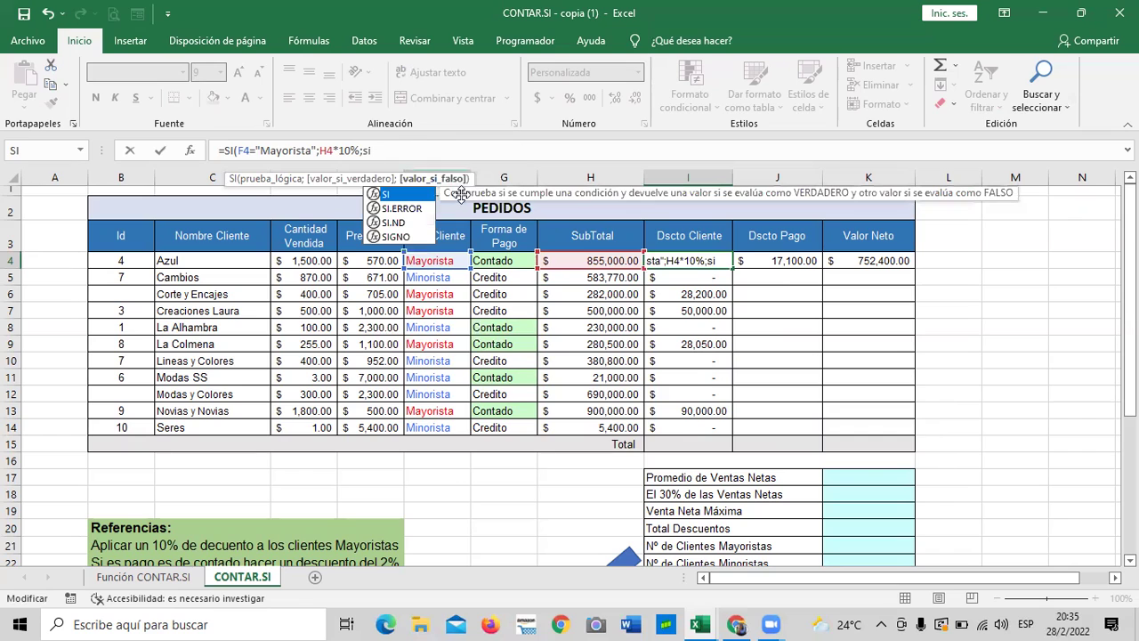
{"action": "double_click", "coordinate": [421, 193]}
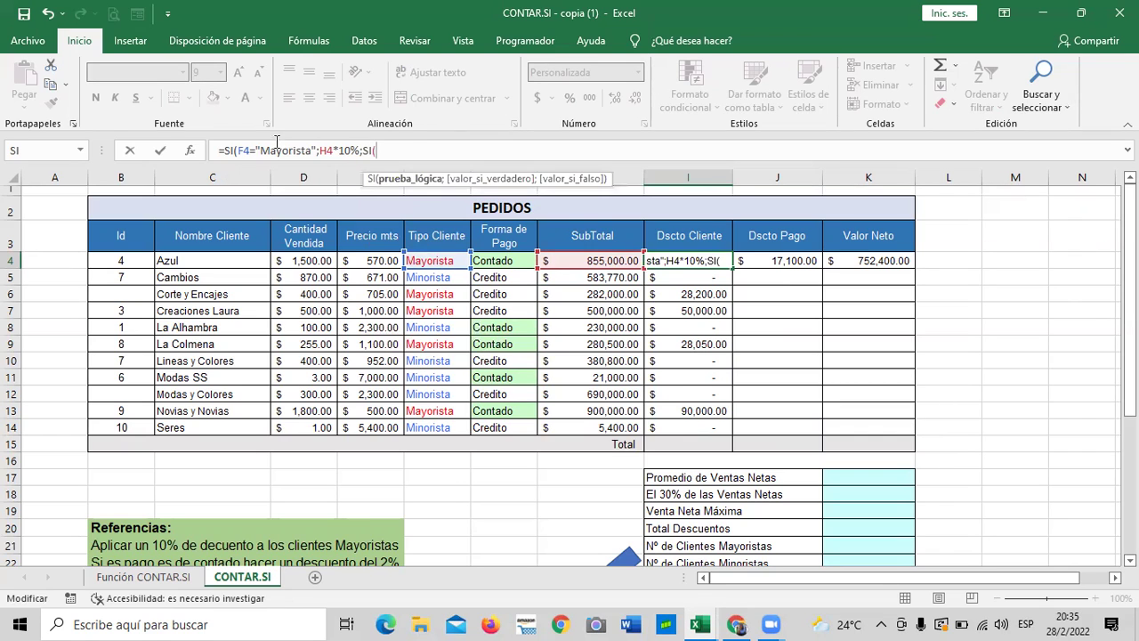
Set the nested SI function's logical test in I4 to F4="Minorista"
{"action": "left_click", "coordinate": [433, 267]}
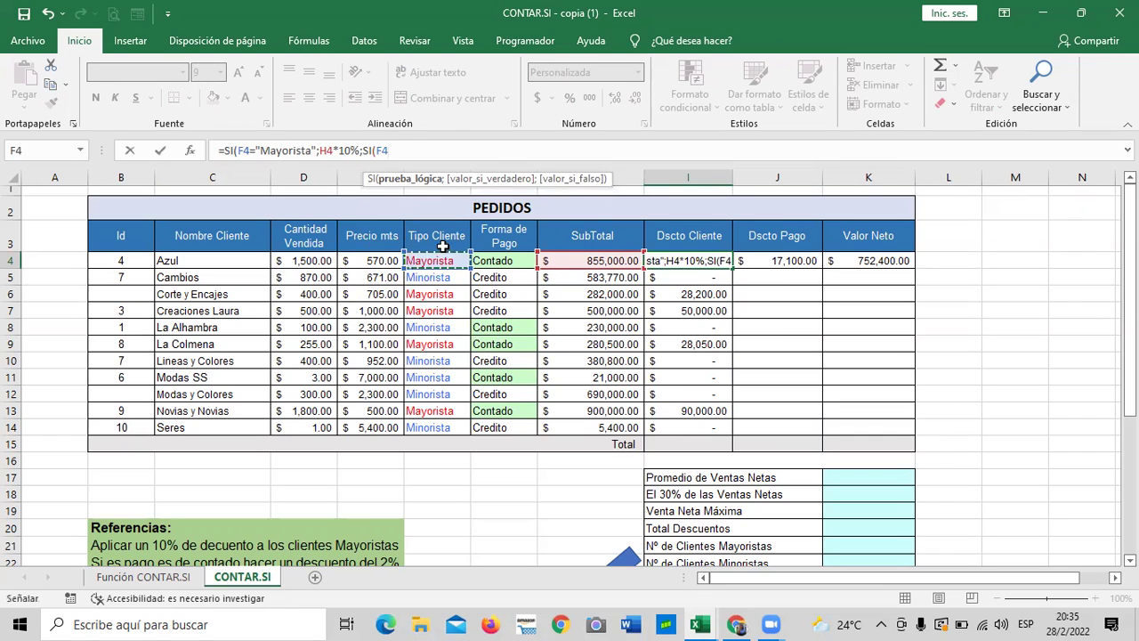
{"action": "type", "text": "="}
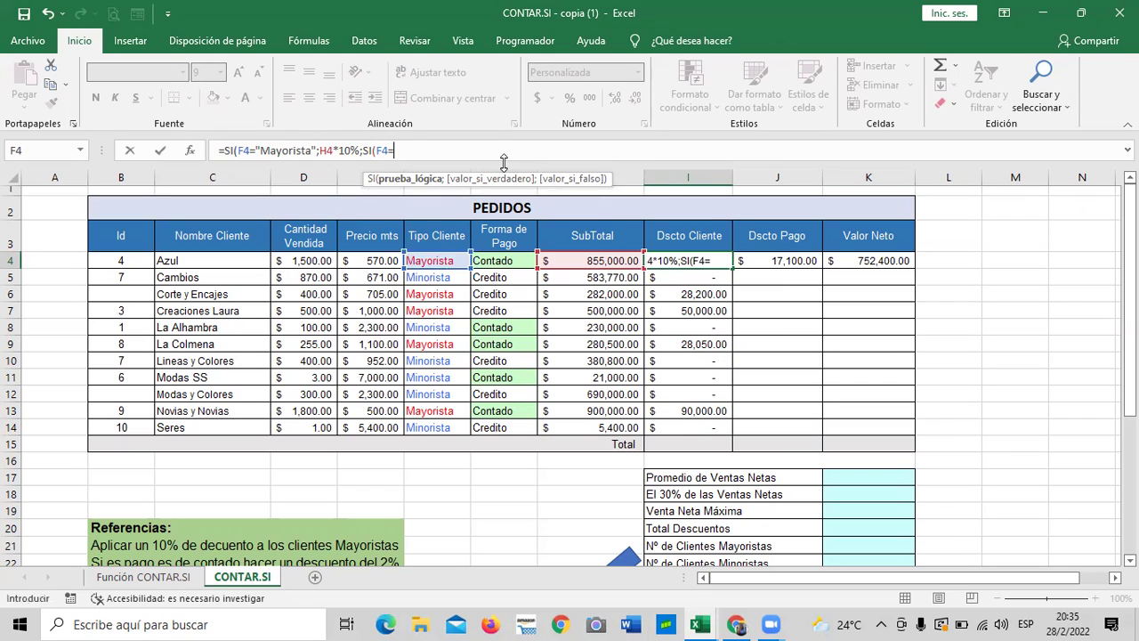
{"action": "type", "text": "\"Minor"}
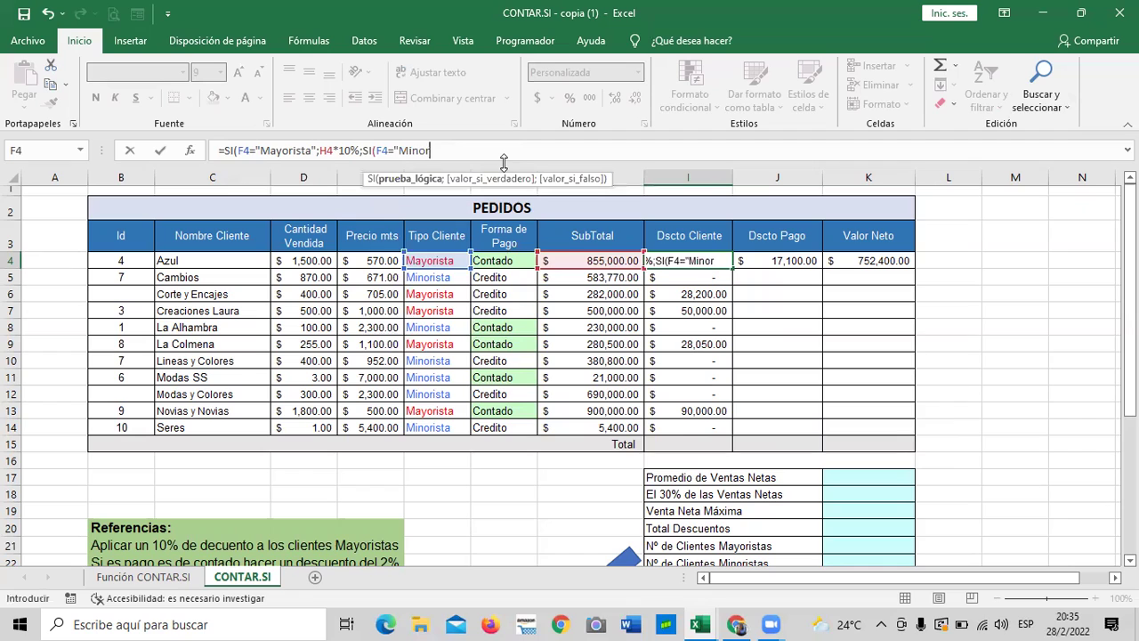
{"action": "type", "text": "ista"}
{"action": "type", "text": "\""}
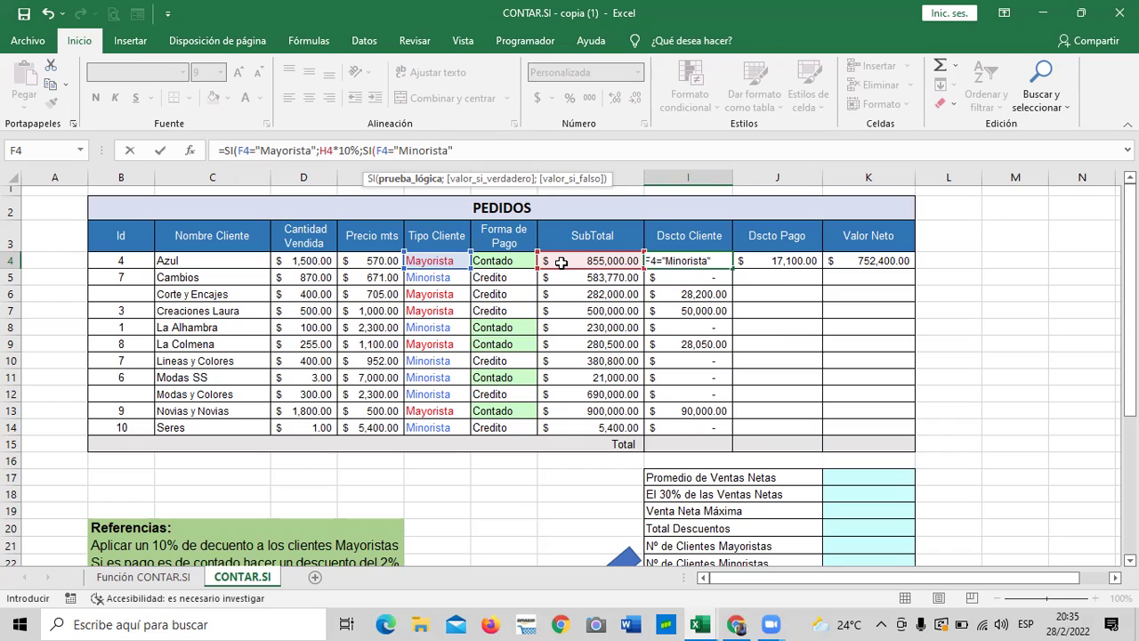
Make the nested SI return H4*5%, close the I4 formula and fill it down the Dscto Cliente column to I14
{"action": "type", "text": ";"}
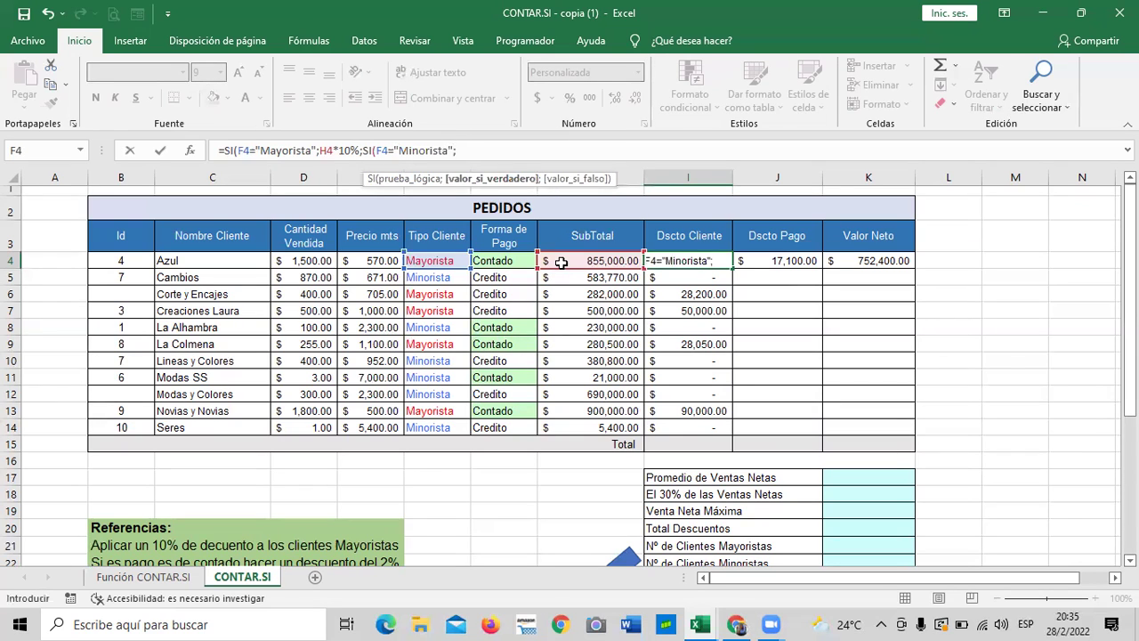
{"action": "left_click", "coordinate": [610, 261]}
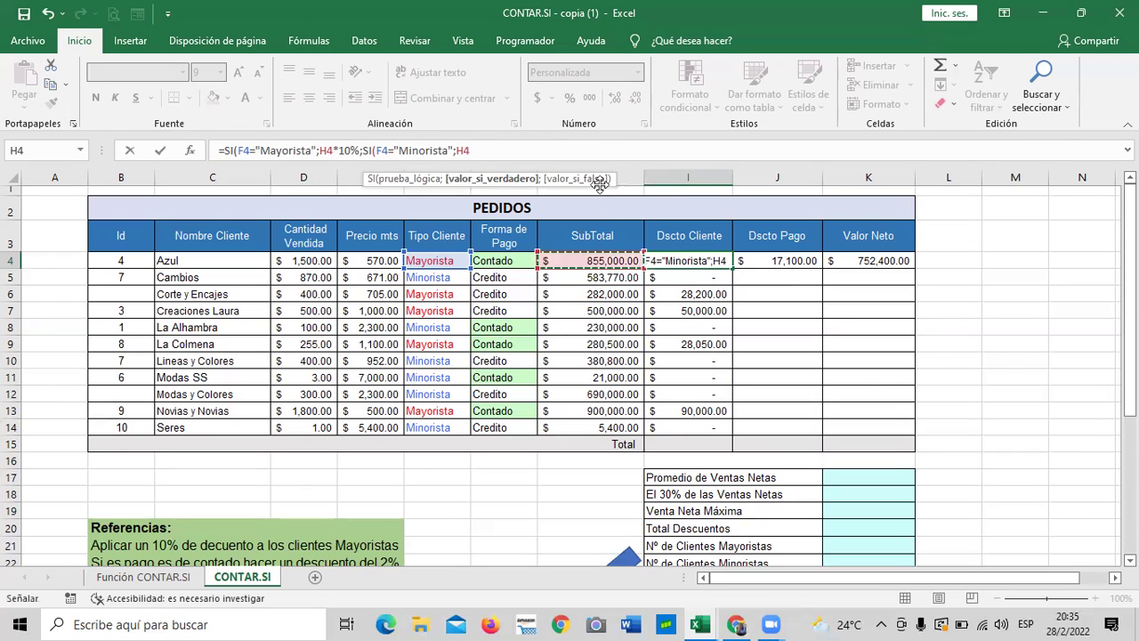
{"action": "type", "text": "*"}
{"action": "type", "text": "5"}
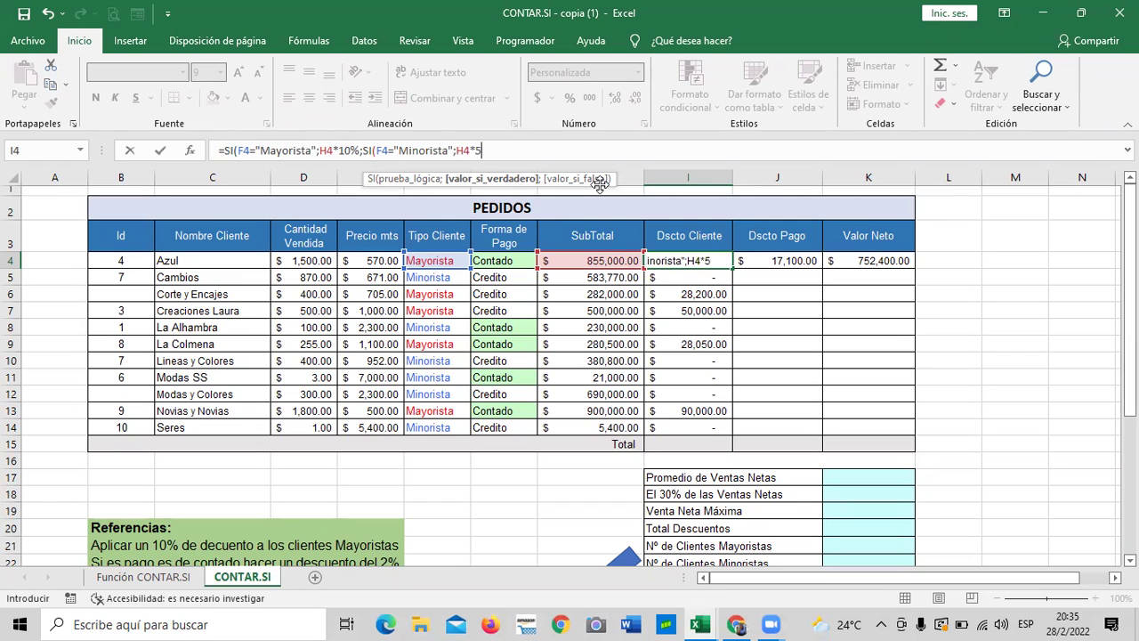
{"action": "type", "text": "%))"}
{"action": "key", "text": "Return"}
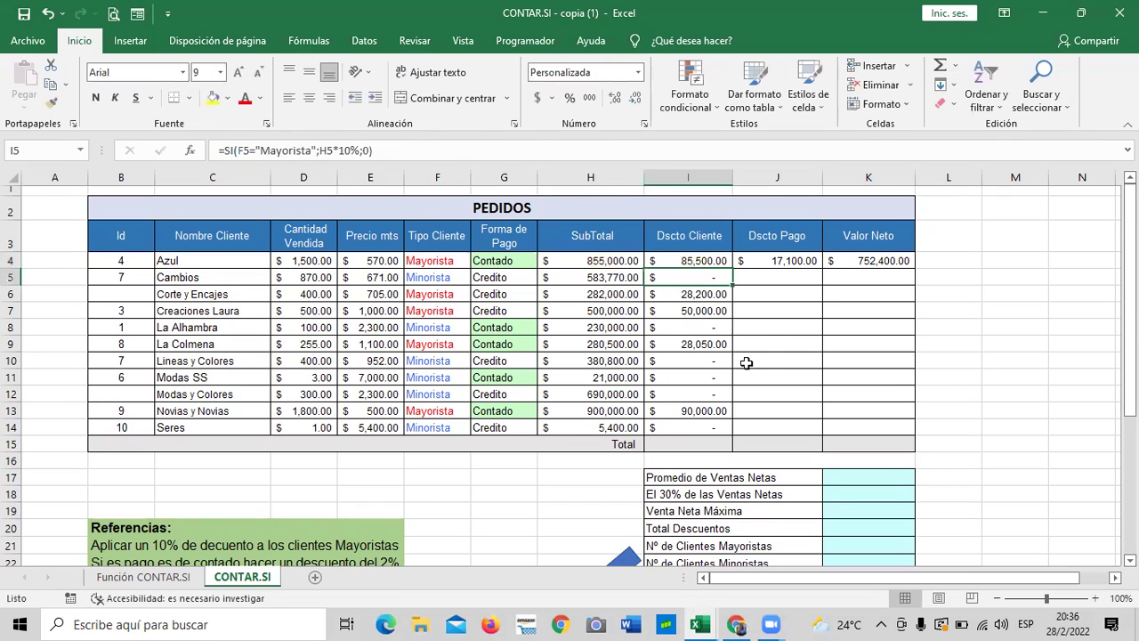
{"action": "left_click", "coordinate": [704, 258]}
{"action": "left_click_drag", "start_coordinate": [733, 268], "coordinate": [735, 433]}
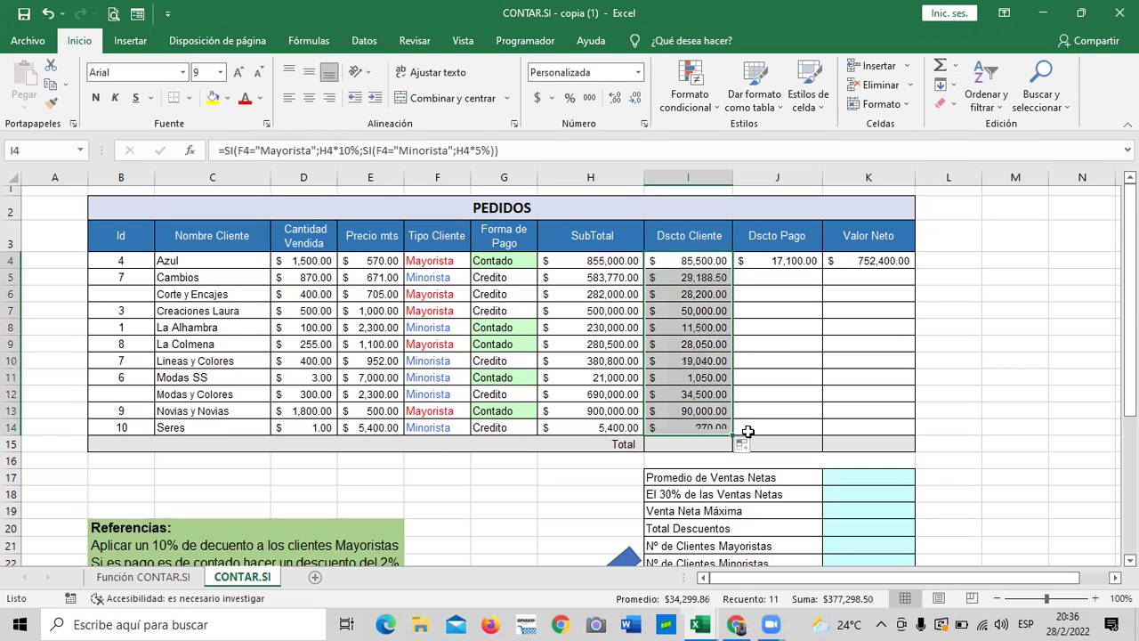
Review the Referencias notes on employees, discounts and hiring, and check the Dscto Cliente formulas in I4 and I14
{"action": "left_click", "coordinate": [793, 414]}
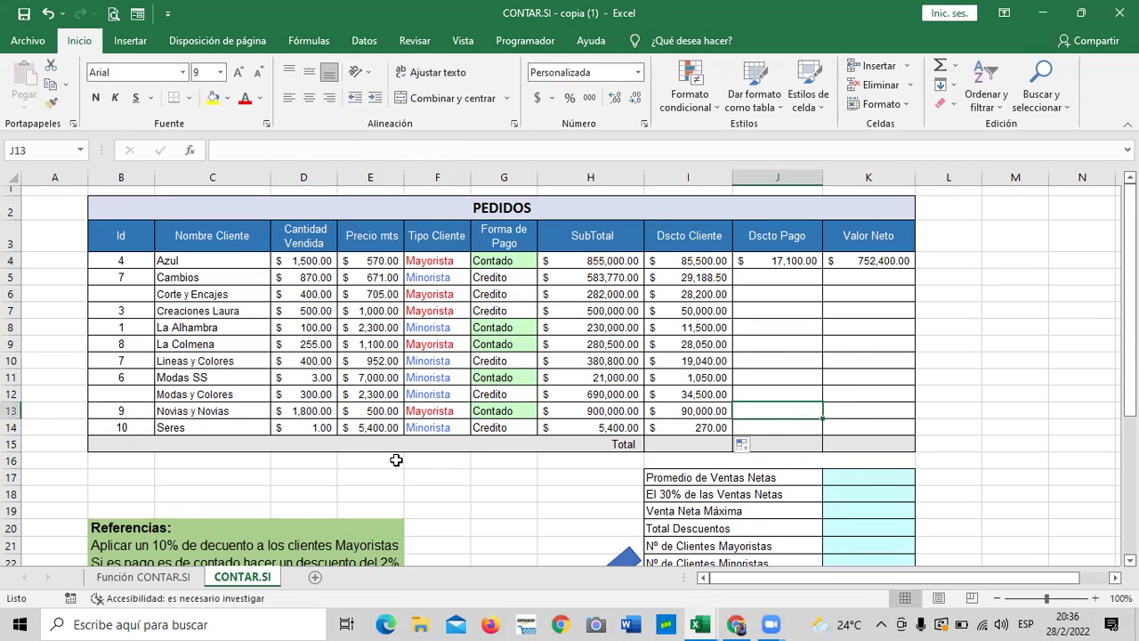
{"action": "scroll", "coordinate": [395, 460], "scroll_direction": "down", "scroll_amount": 2}
{"action": "left_click", "coordinate": [343, 463]}
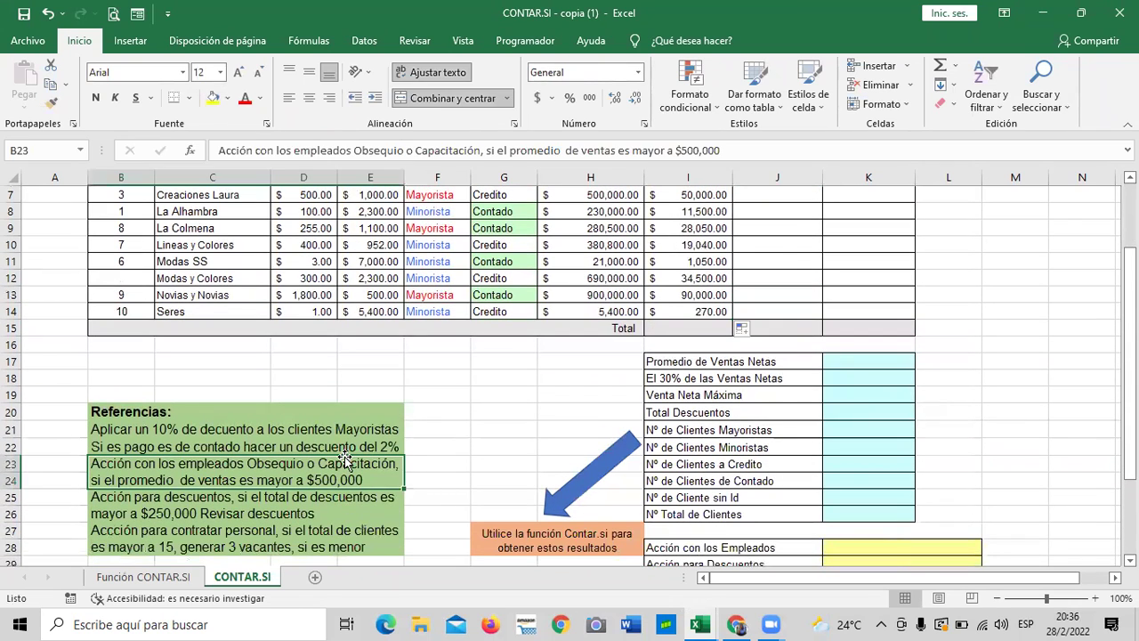
{"action": "left_click", "coordinate": [331, 504]}
{"action": "left_click", "coordinate": [331, 532]}
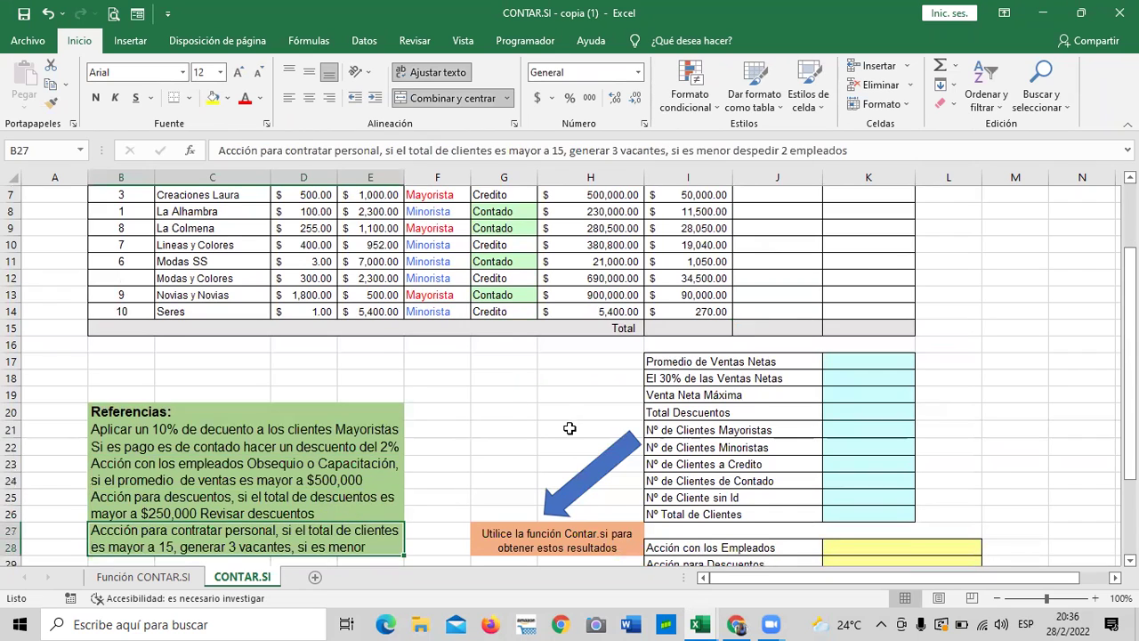
{"action": "scroll", "coordinate": [464, 423], "scroll_direction": "up", "scroll_amount": 2}
{"action": "left_click", "coordinate": [692, 264]}
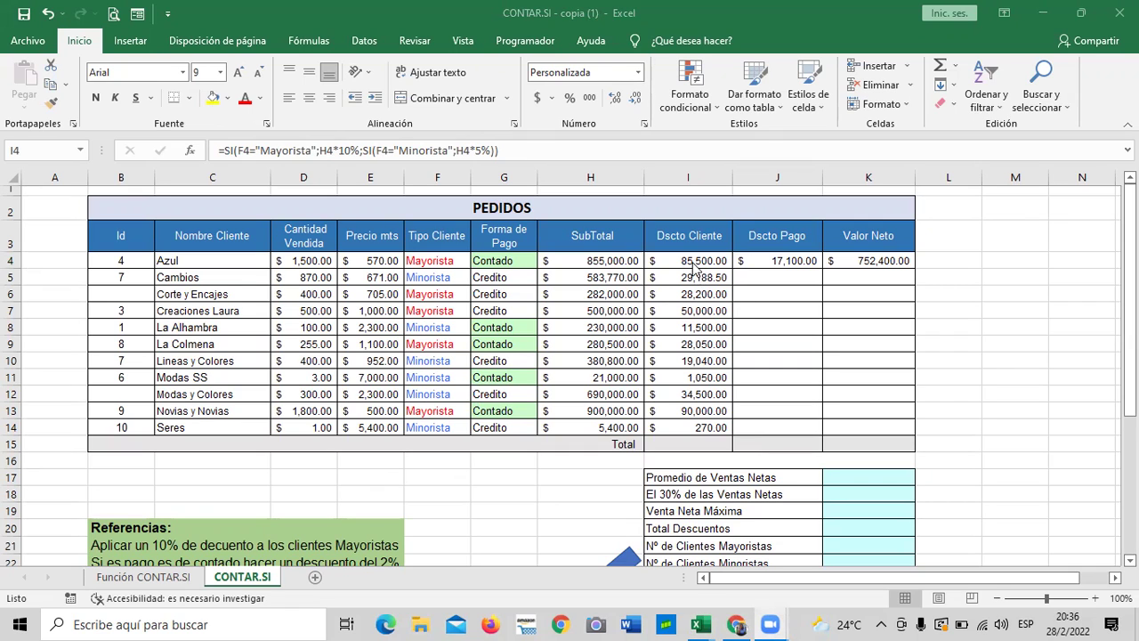
{"action": "left_click", "coordinate": [694, 427]}
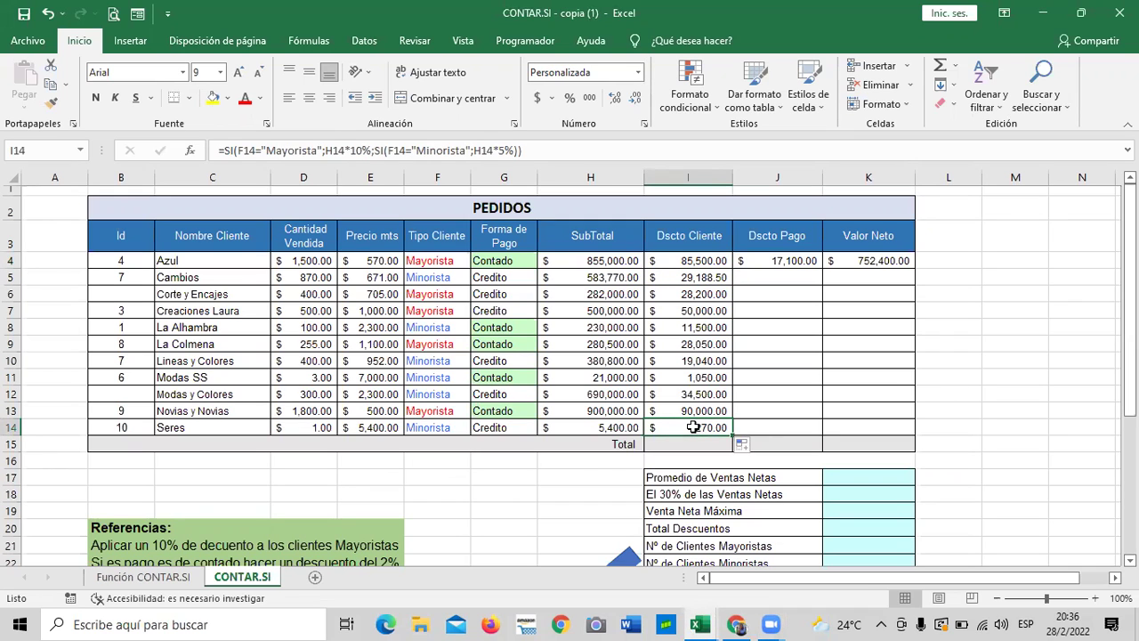
Check the J4 formula against the cash-payment reference, fill it down the Dscto Pago column to J14 and select the filled cells J5:J14
{"action": "left_click", "coordinate": [768, 259]}
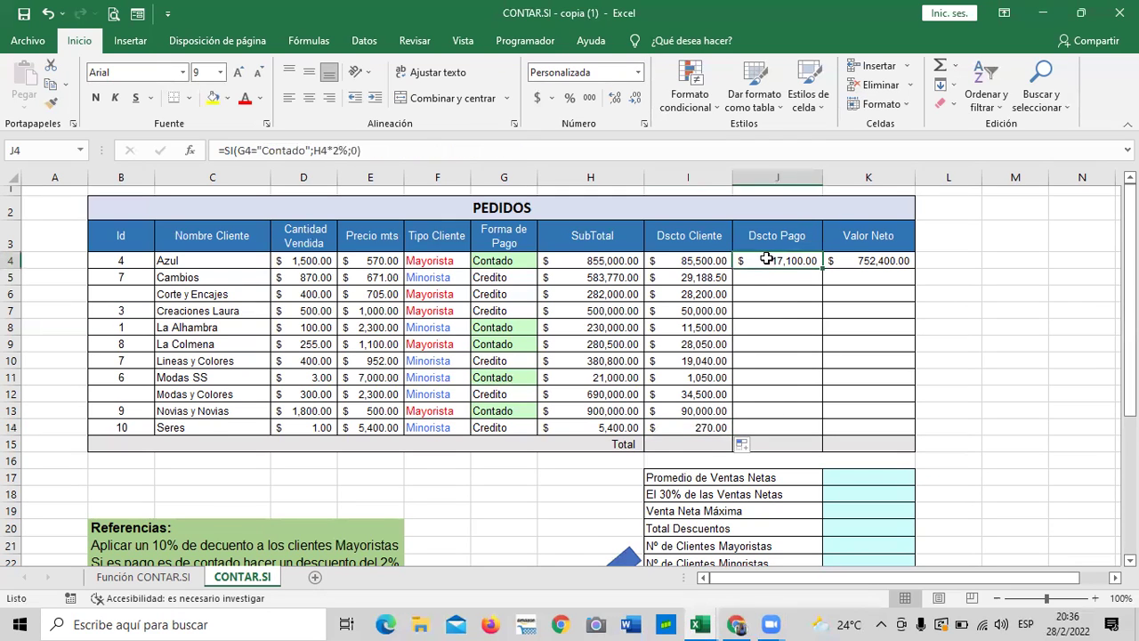
{"action": "scroll", "coordinate": [765, 265], "scroll_direction": "down", "scroll_amount": 1}
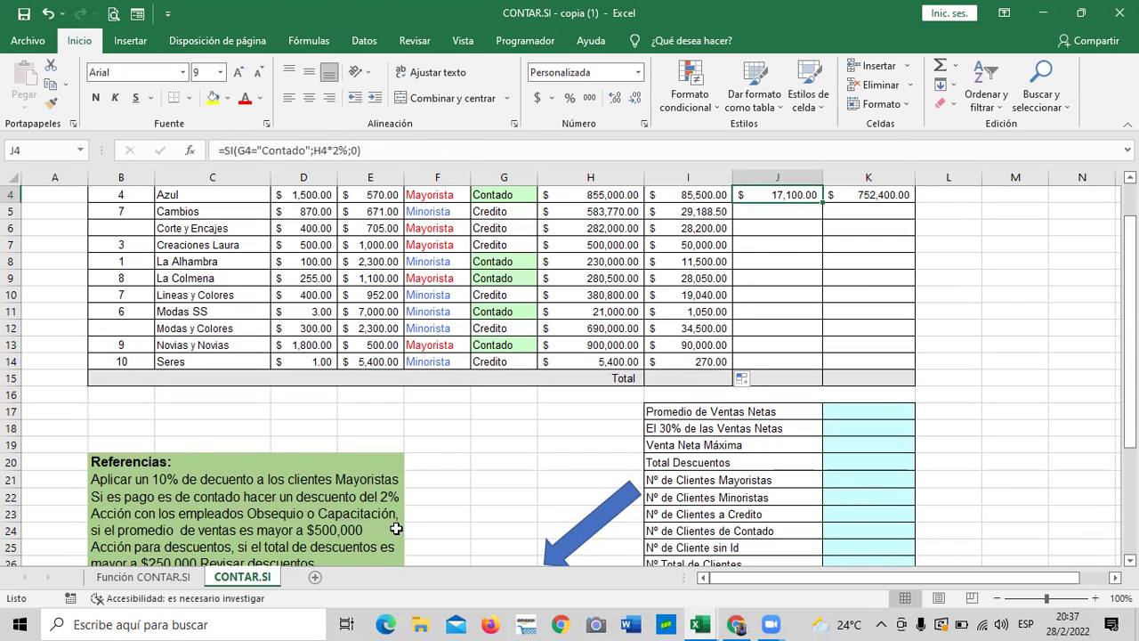
{"action": "scroll", "coordinate": [396, 528], "scroll_direction": "up", "scroll_amount": 1}
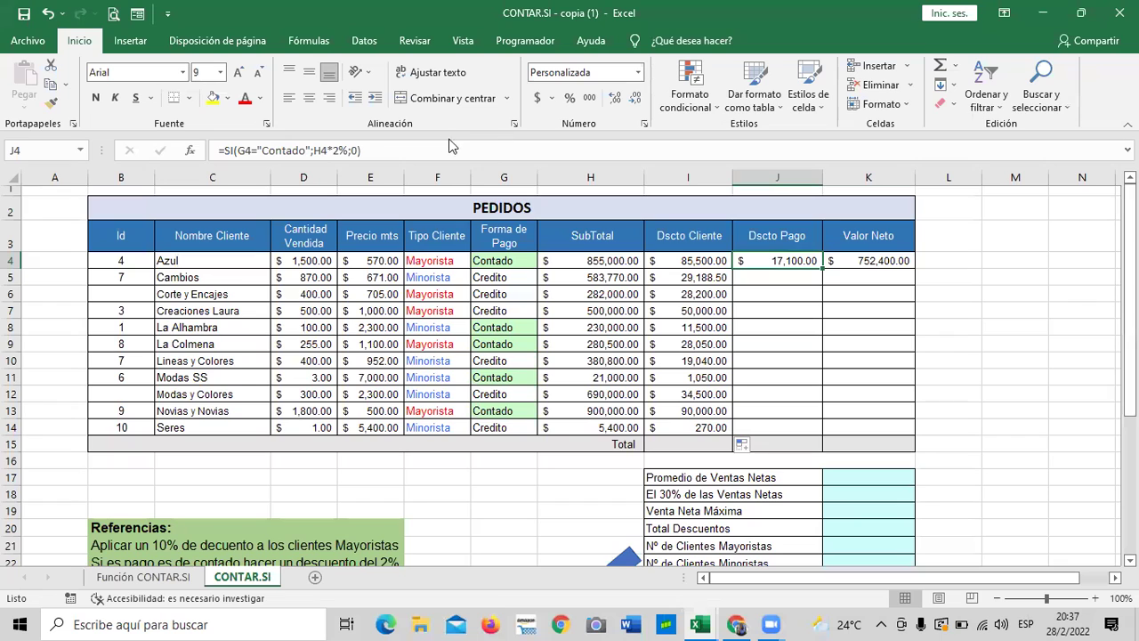
{"action": "left_click_drag", "start_coordinate": [822, 269], "coordinate": [819, 430]}
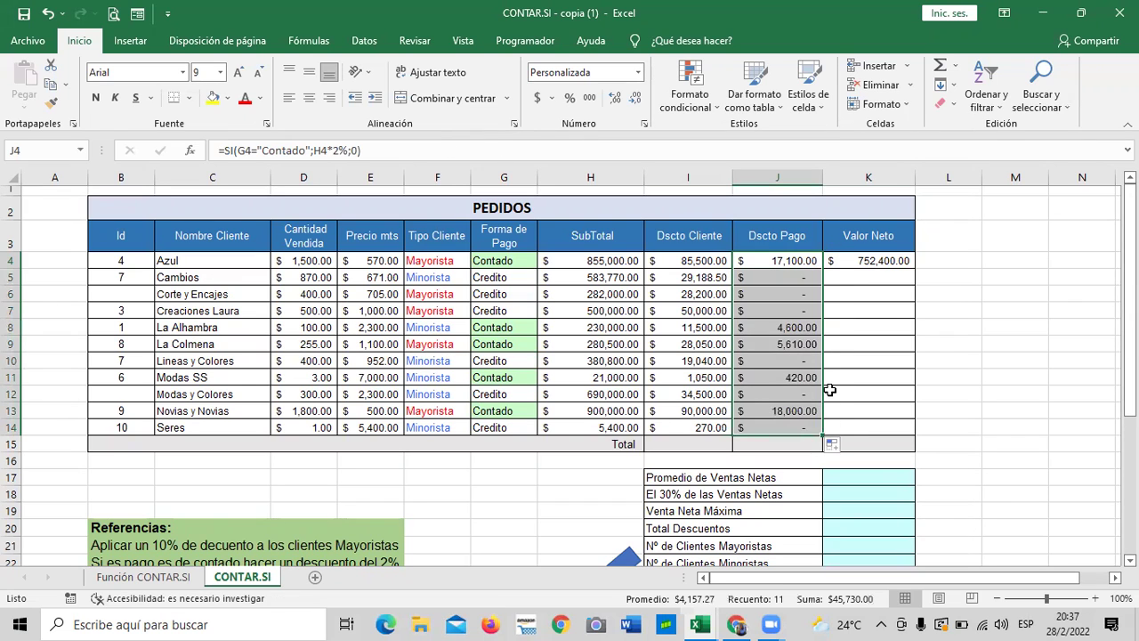
{"action": "left_click_drag", "start_coordinate": [791, 285], "coordinate": [789, 423]}
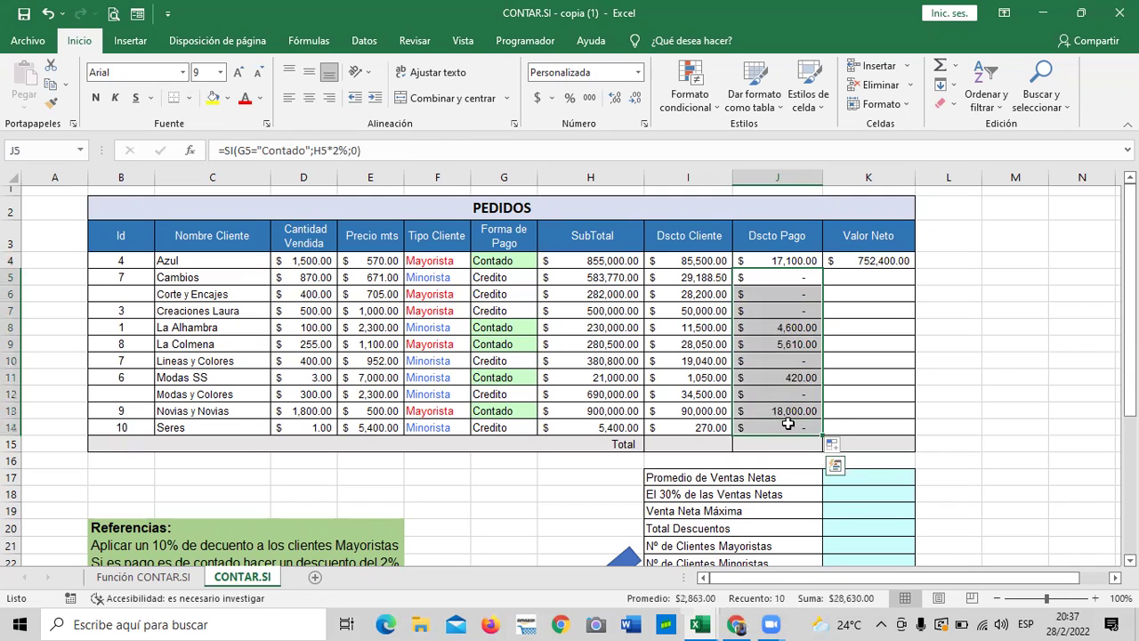
Clear the Dscto Pago cells J5:J14 and replace the final 0 argument of the J4 formula with a nested SI function
{"action": "key", "text": "Delete"}
{"action": "left_click", "coordinate": [789, 340]}
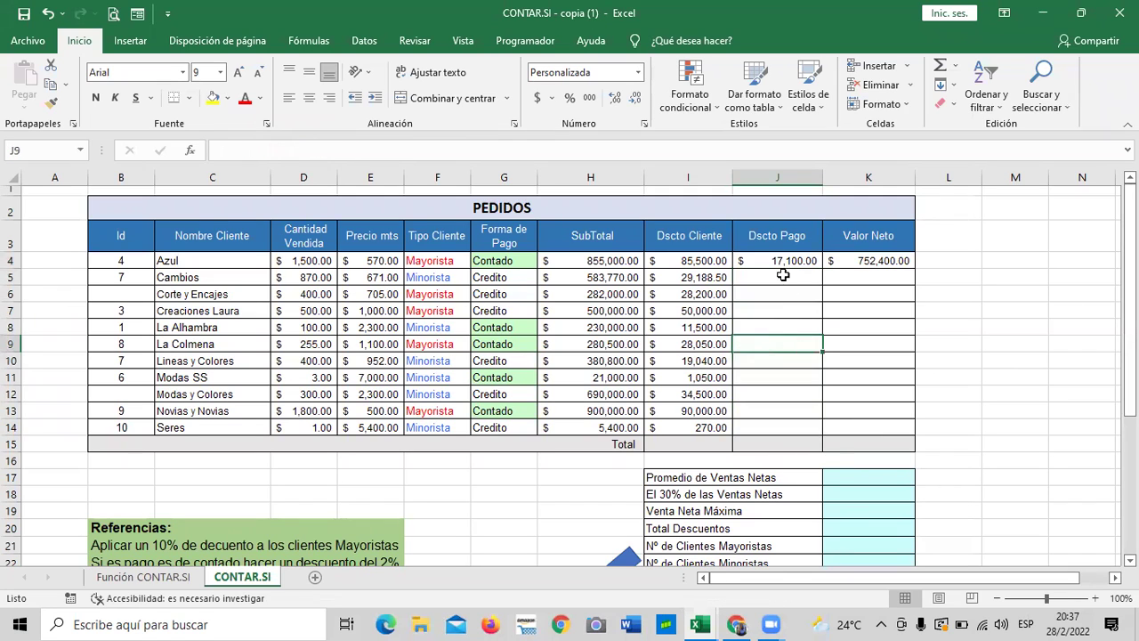
{"action": "left_click", "coordinate": [786, 260]}
{"action": "left_click", "coordinate": [440, 143]}
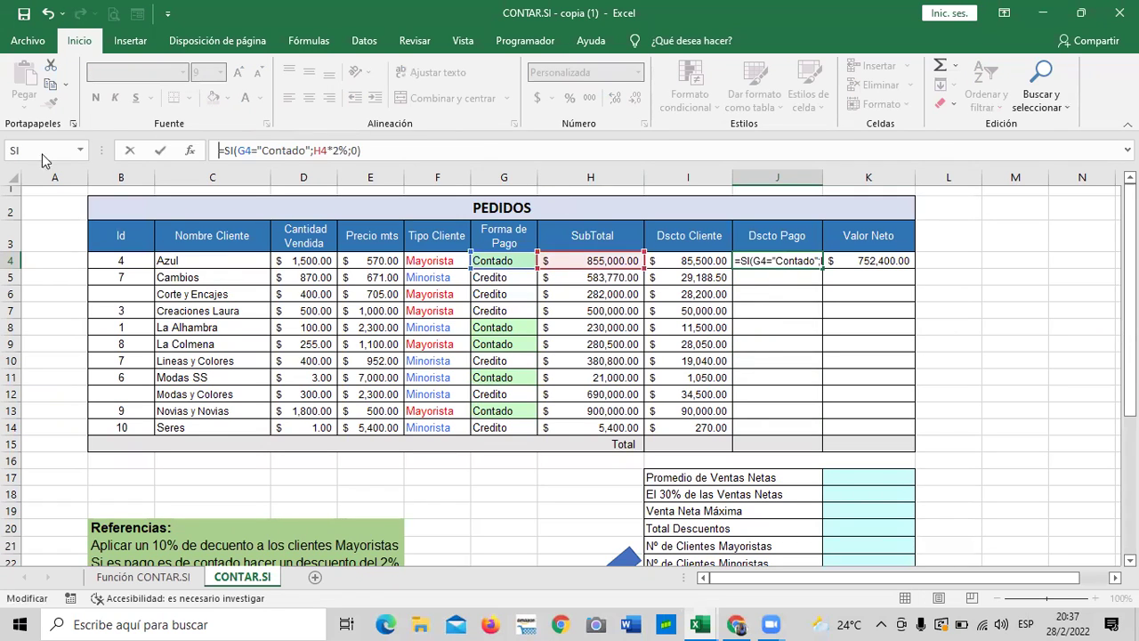
{"action": "left_click", "coordinate": [386, 154]}
{"action": "key", "text": "BackSpace"}
{"action": "key", "text": "BackSpace"}
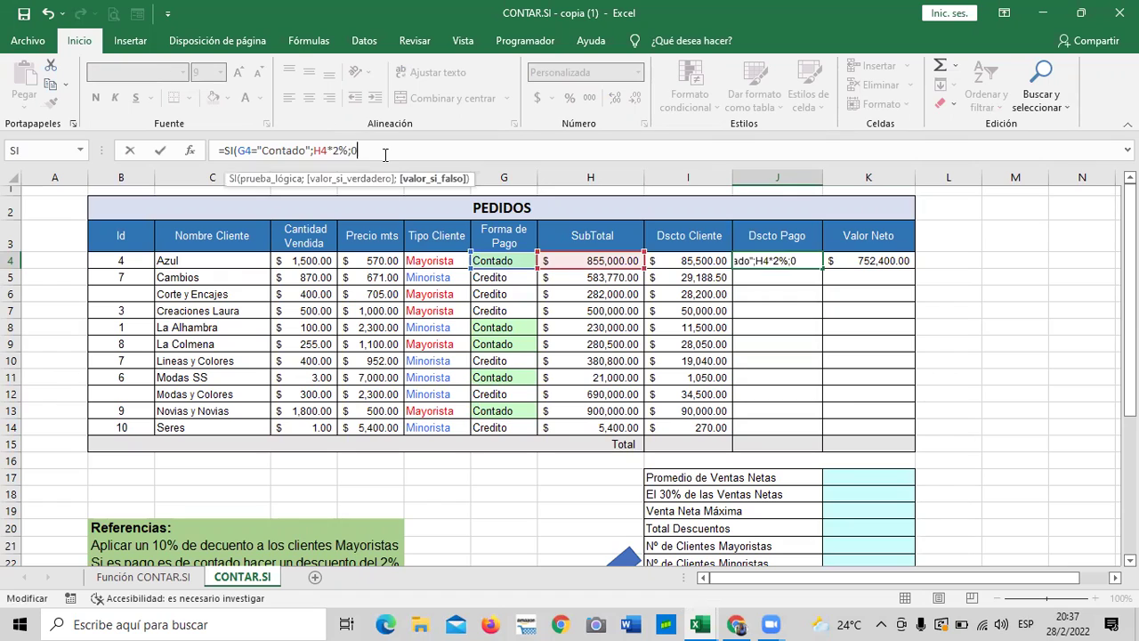
{"action": "type", "text": "i"}
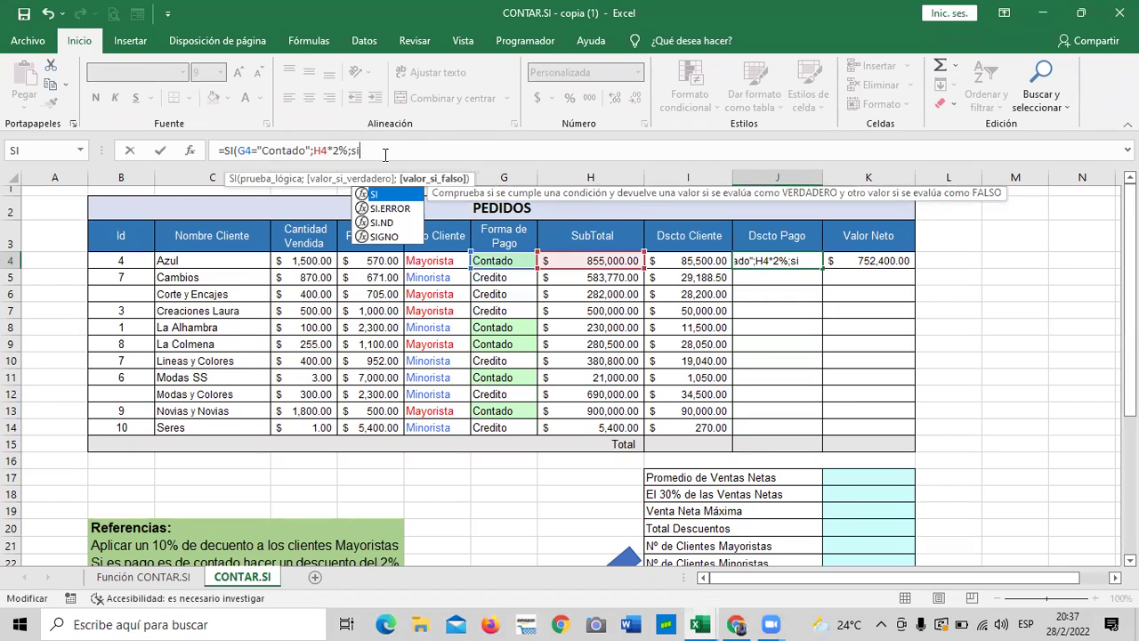
{"action": "double_click", "coordinate": [399, 194]}
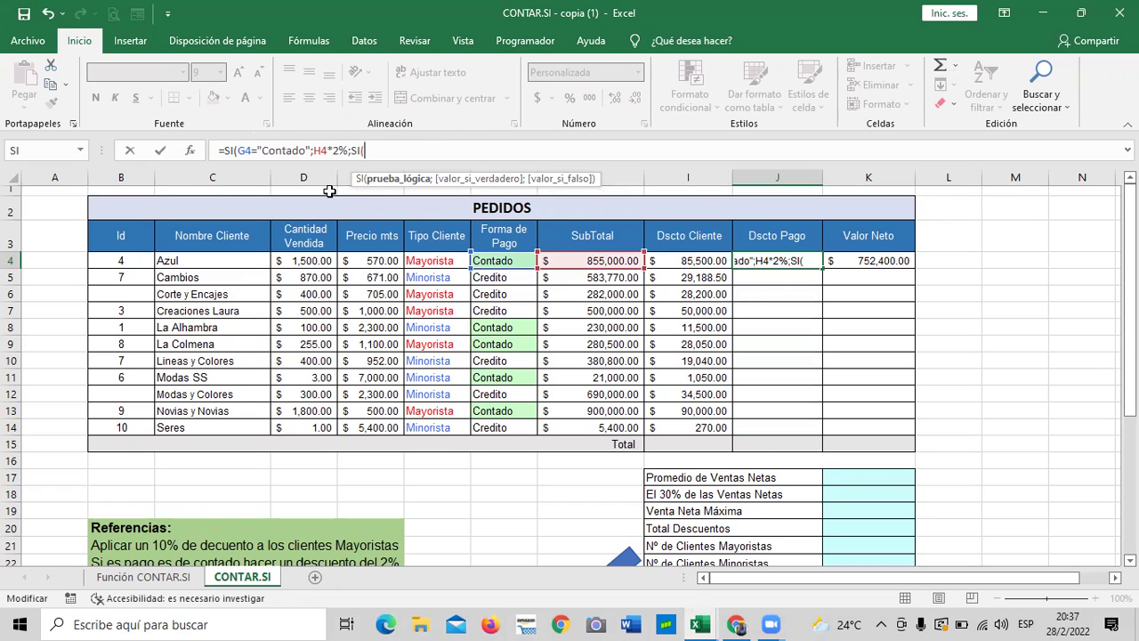
Complete J4's nested SI with the condition G4="Credito" and the true value H4*1, without a false value, and accept the formula
{"action": "left_click", "coordinate": [508, 262]}
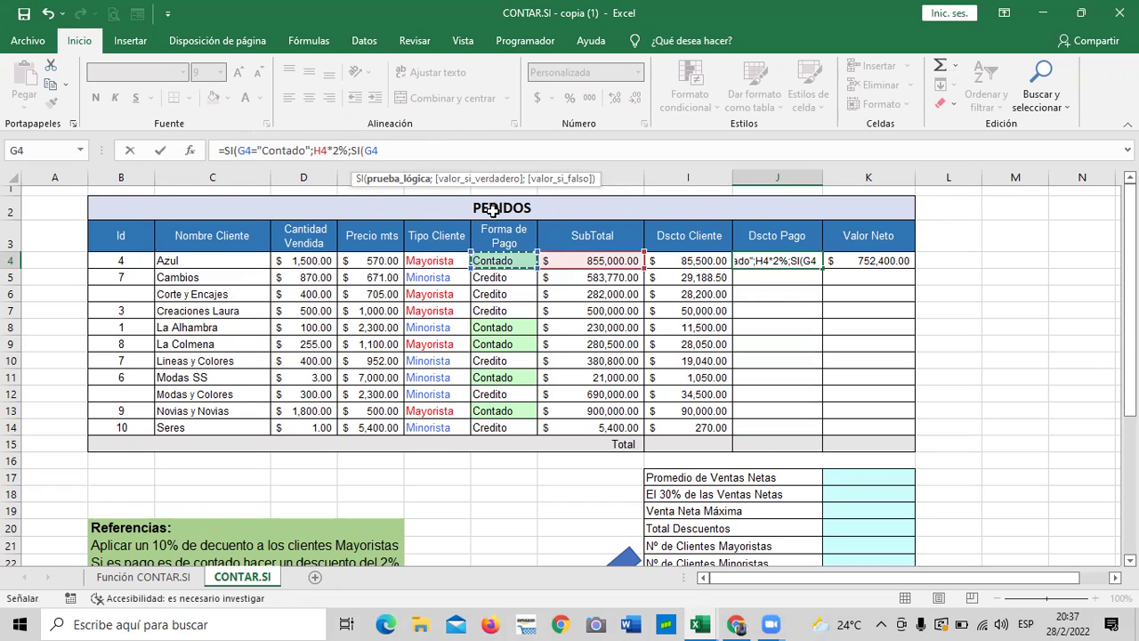
{"action": "type", "text": "="}
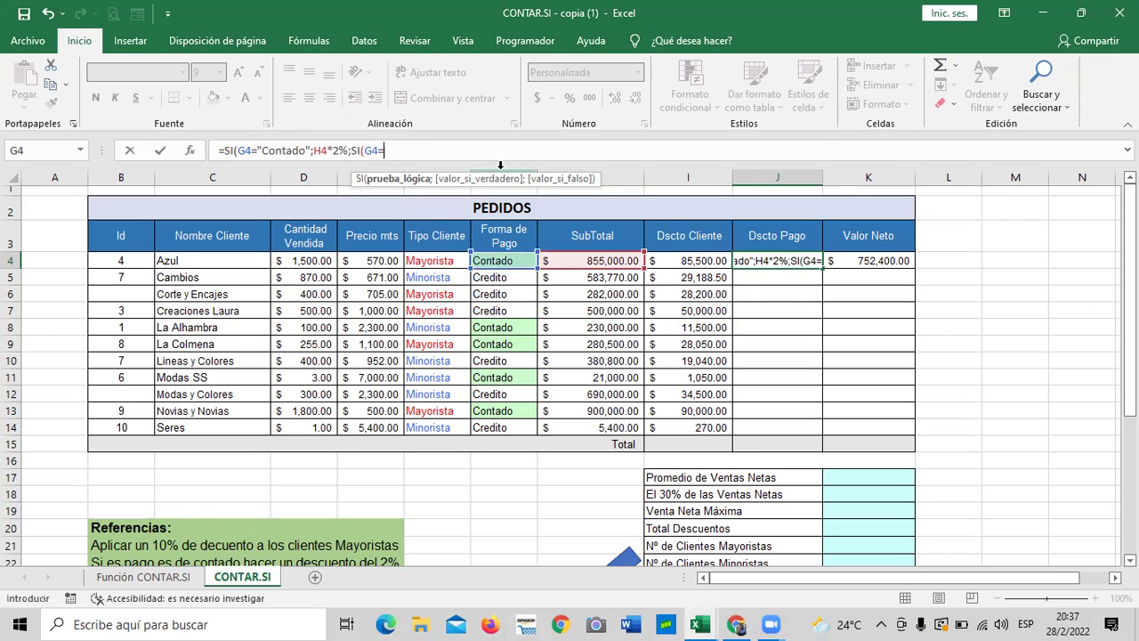
{"action": "type", "text": "\""}
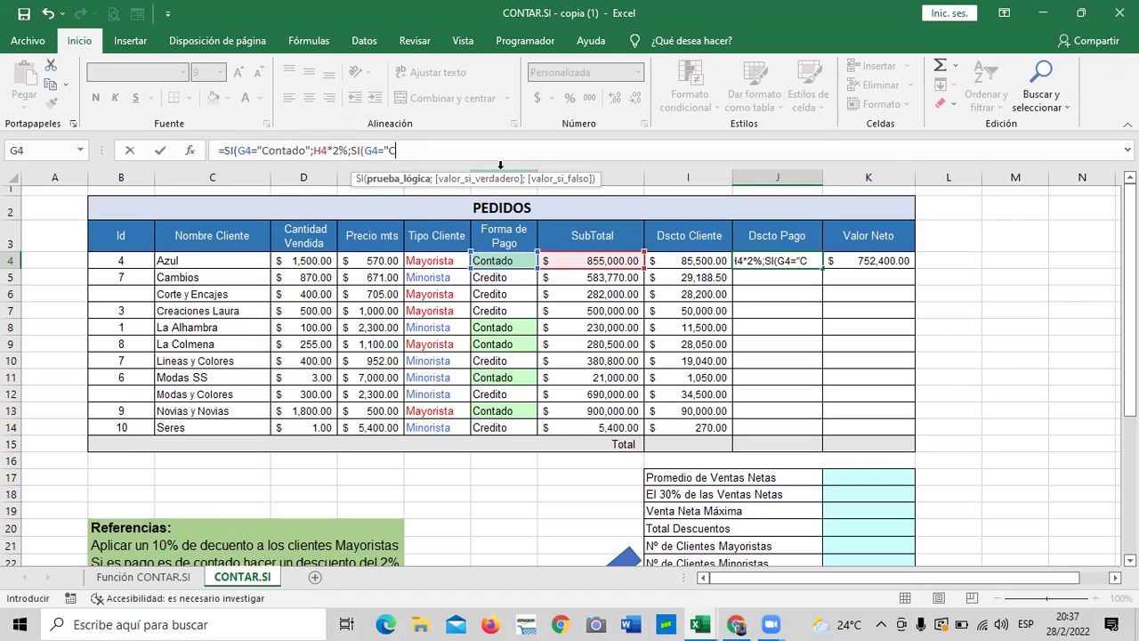
{"action": "type", "text": "Credi"}
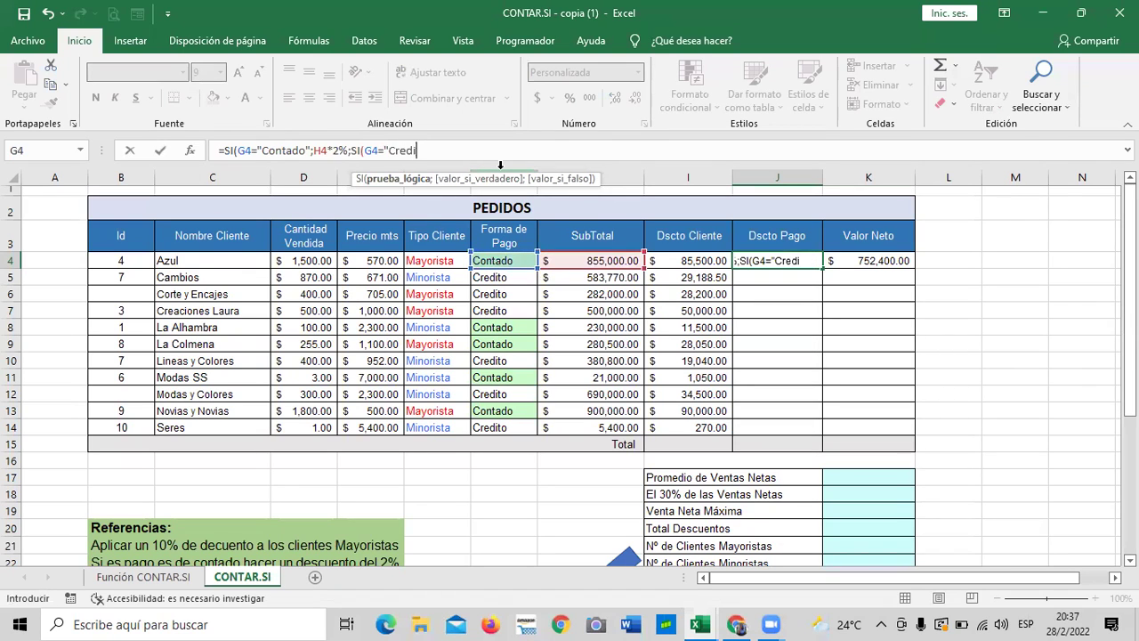
{"action": "type", "text": "to\";"}
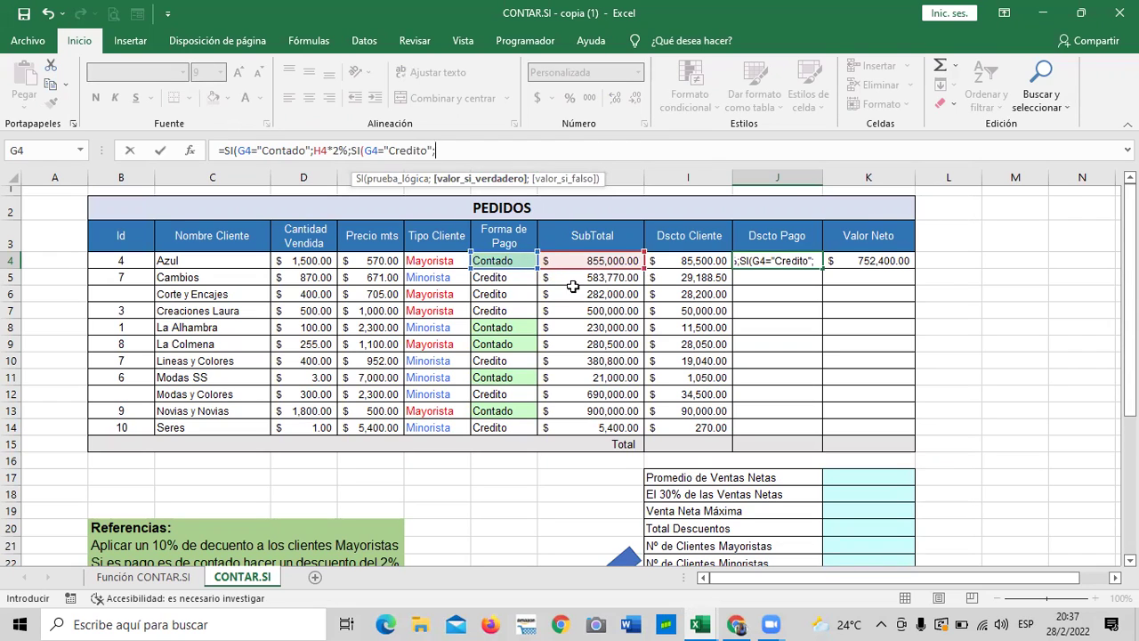
{"action": "left_click", "coordinate": [618, 259]}
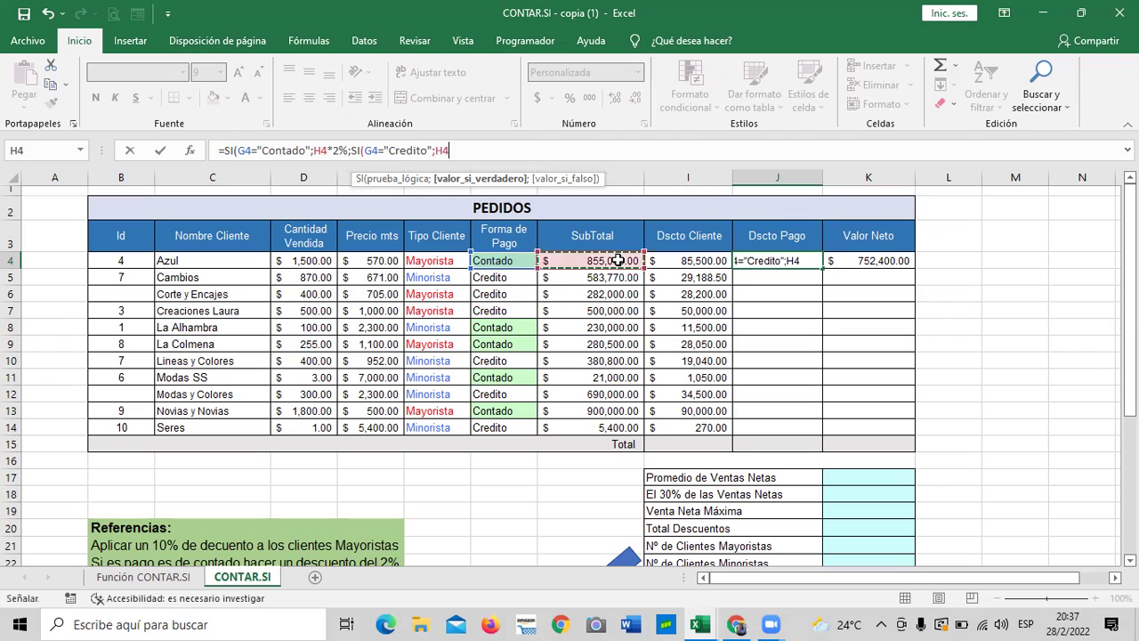
{"action": "type", "text": "+"}
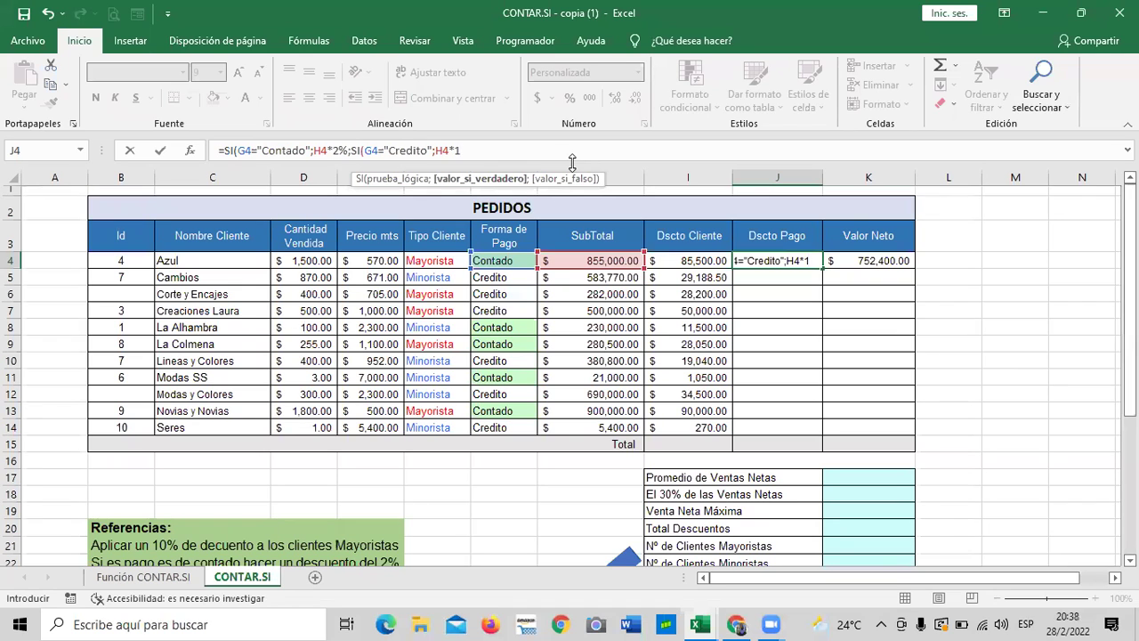
{"action": "type", "text": ")"}
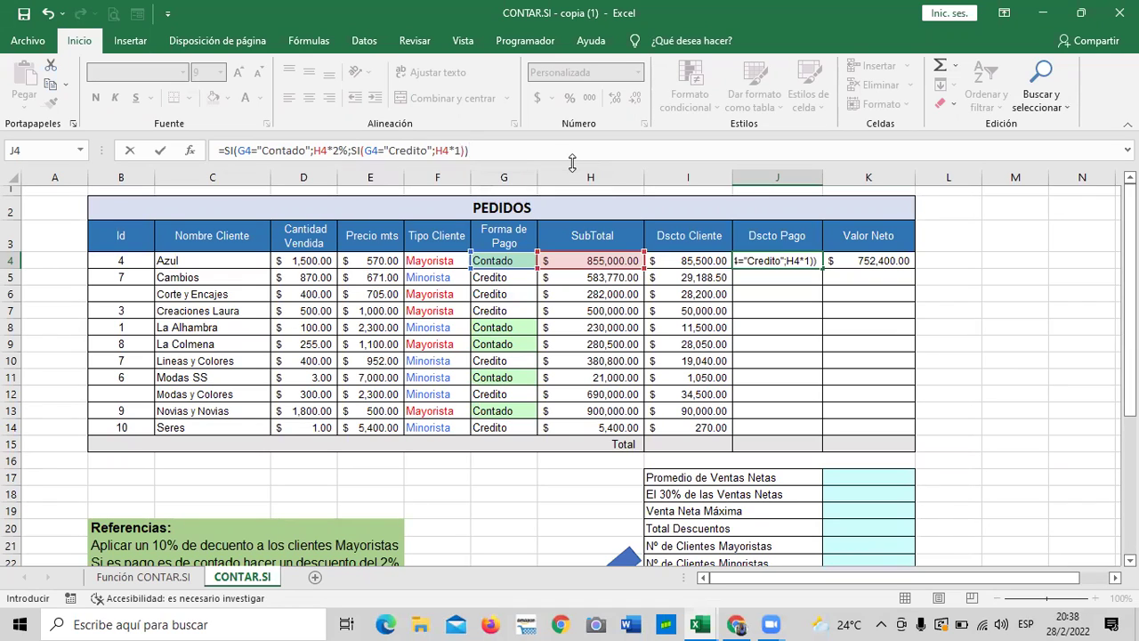
{"action": "key", "text": "ctrl+Return"}
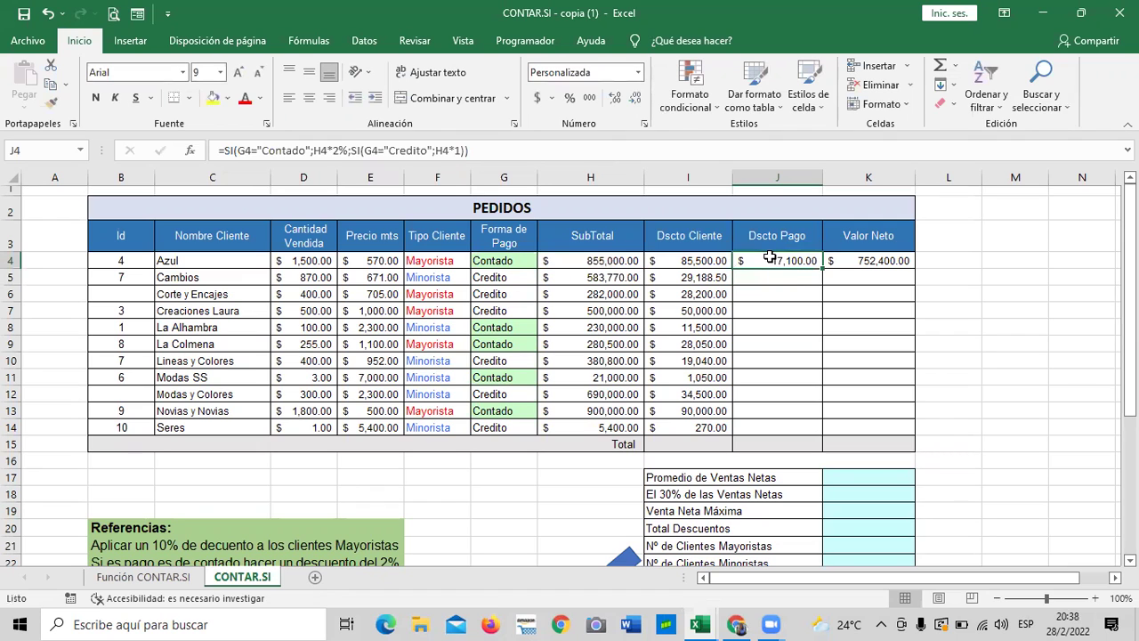
Fill the Dscto Pago formula from J4 down to J14 and check the copied formulas in the Contado rows
{"action": "left_click_drag", "start_coordinate": [824, 269], "coordinate": [831, 434]}
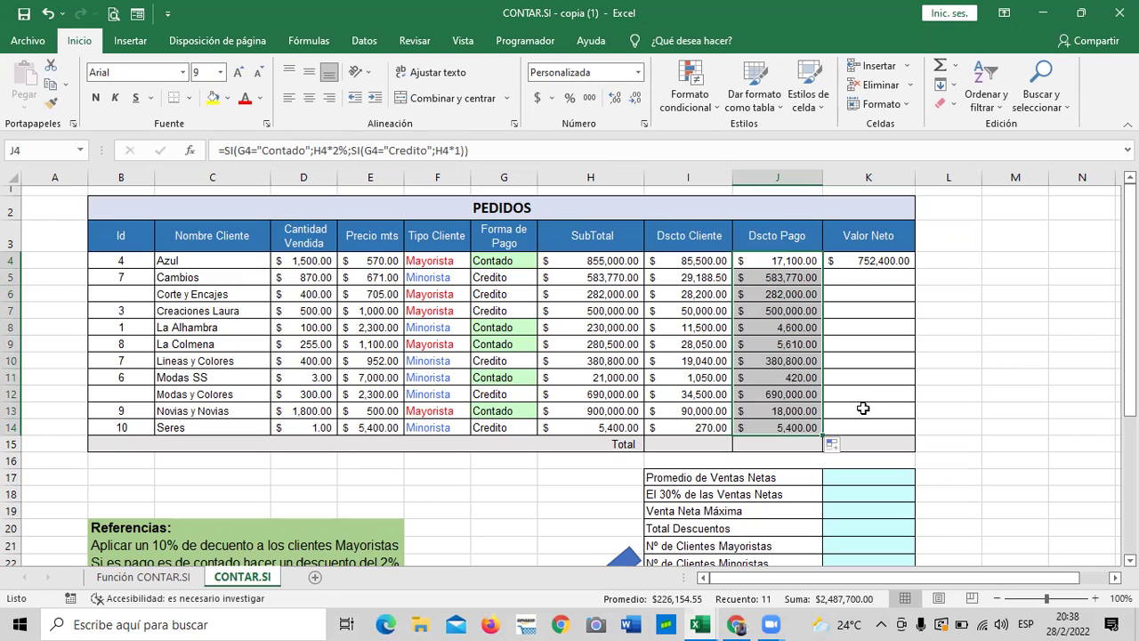
{"action": "left_click", "coordinate": [779, 411]}
{"action": "left_click", "coordinate": [778, 378]}
{"action": "left_click", "coordinate": [775, 340]}
{"action": "left_click", "coordinate": [767, 326]}
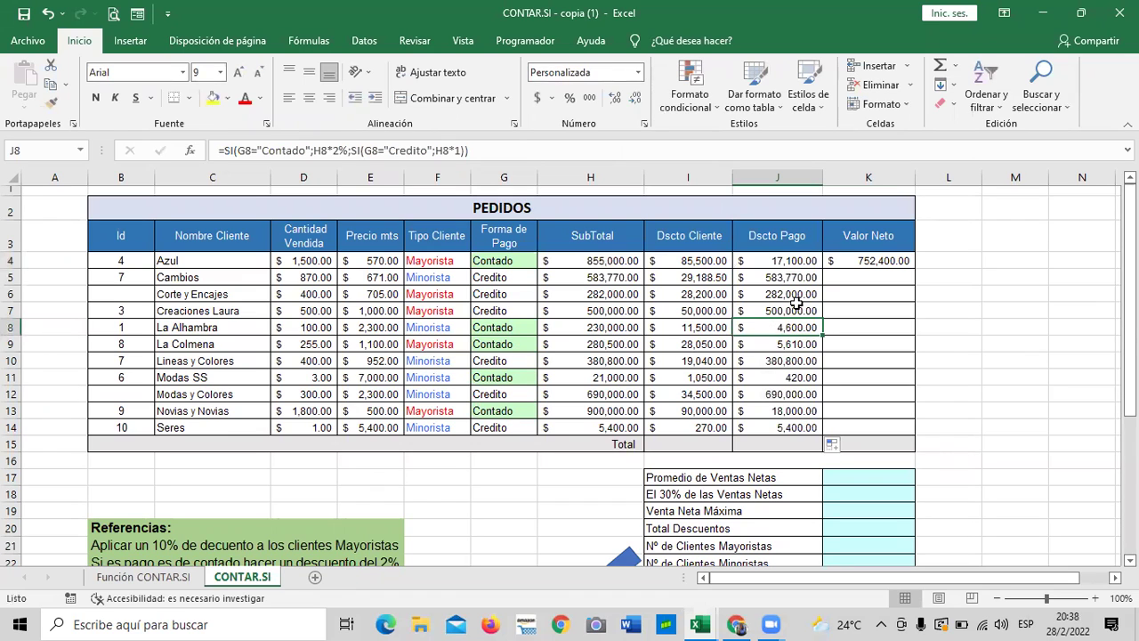
{"action": "left_click", "coordinate": [870, 338]}
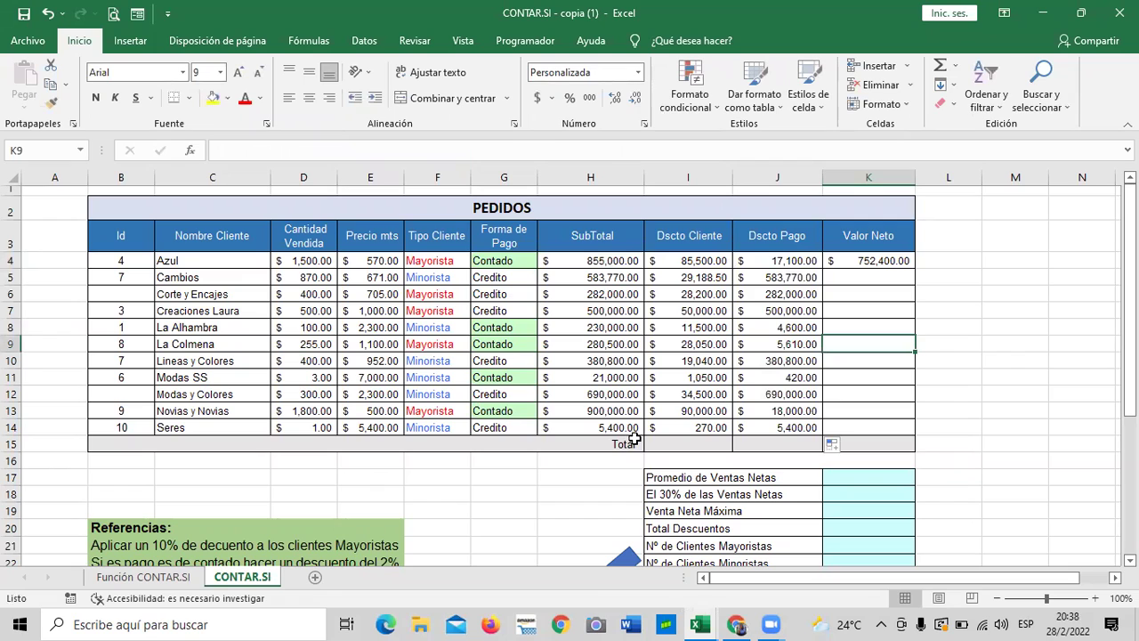
Clear the Valor Neto formula in cell K4
{"action": "left_click", "coordinate": [856, 262]}
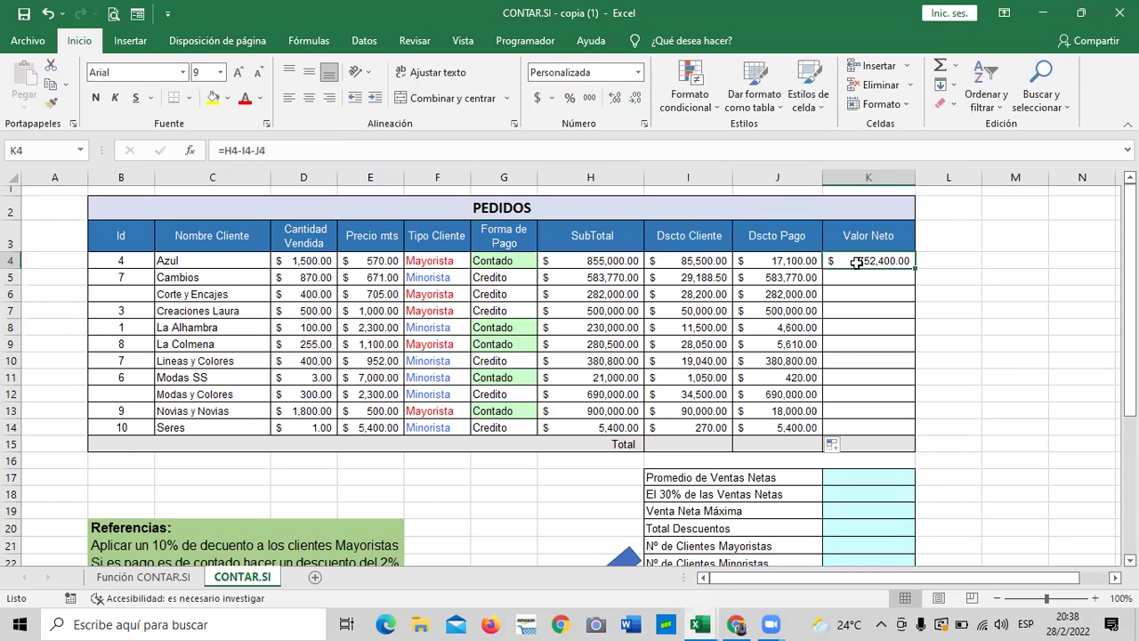
{"action": "left_click", "coordinate": [865, 377]}
{"action": "left_click", "coordinate": [857, 262]}
{"action": "key", "text": "ctrl+z"}
{"action": "left_click", "coordinate": [868, 321]}
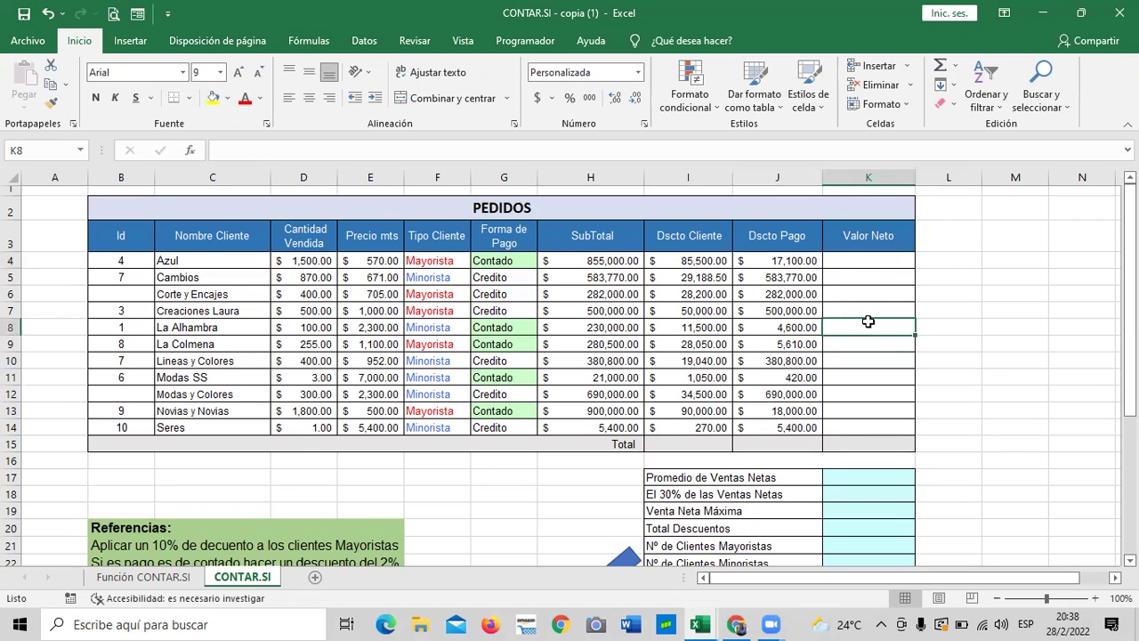
Enter the formula =H4-I4-J4 in K4 to subtract both discounts from the subtotal
{"action": "left_click", "coordinate": [620, 261]}
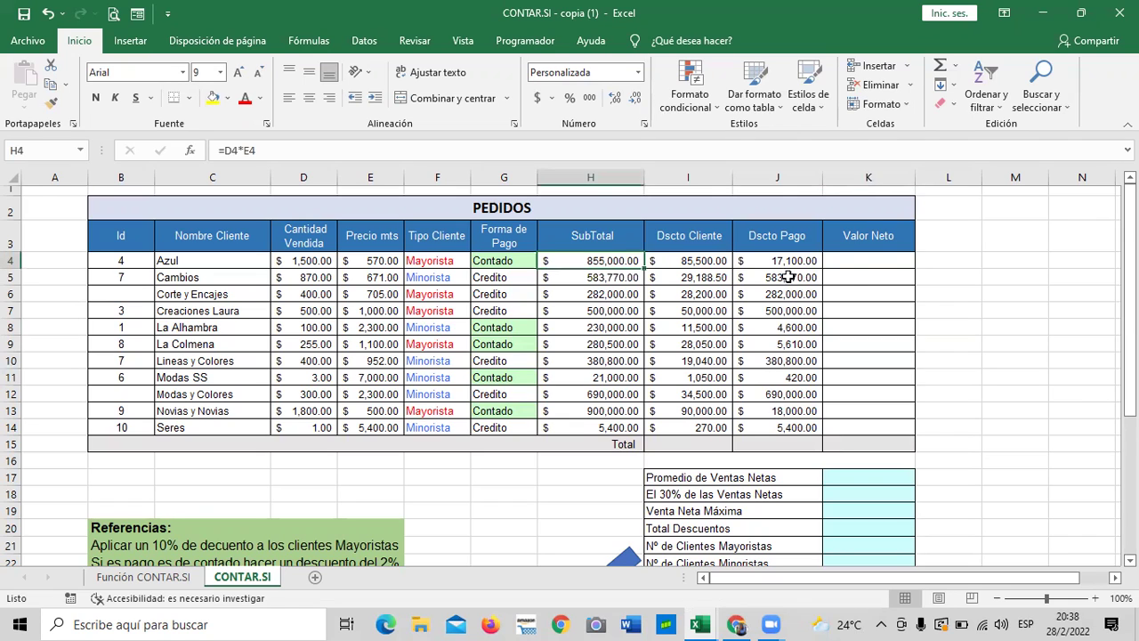
{"action": "left_click", "coordinate": [843, 260]}
{"action": "type", "text": "="}
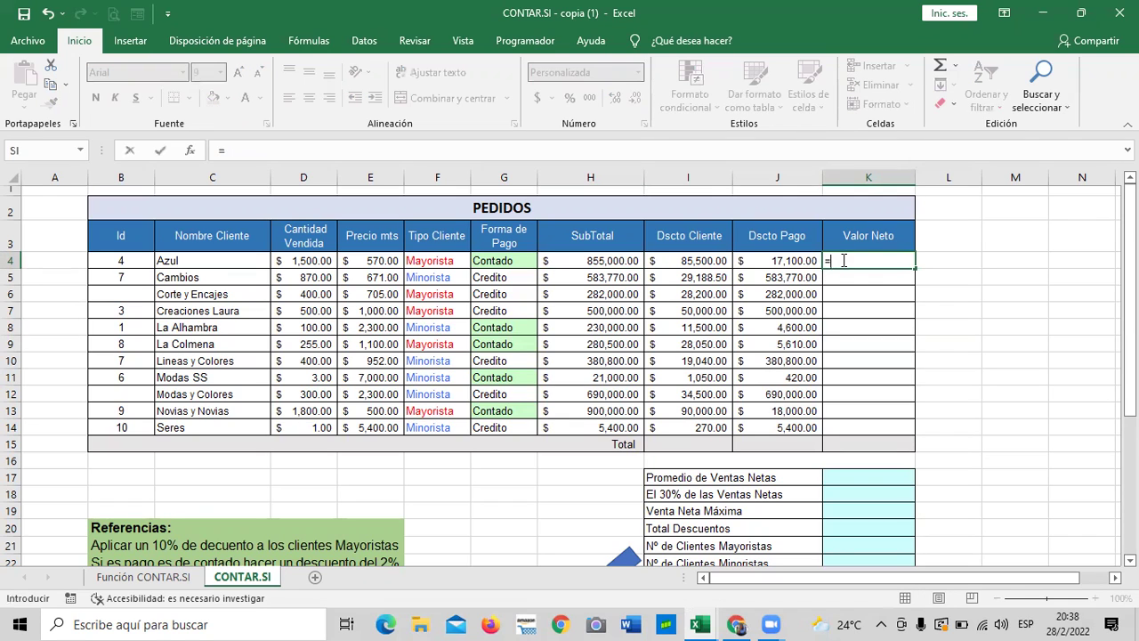
{"action": "left_click", "coordinate": [612, 259]}
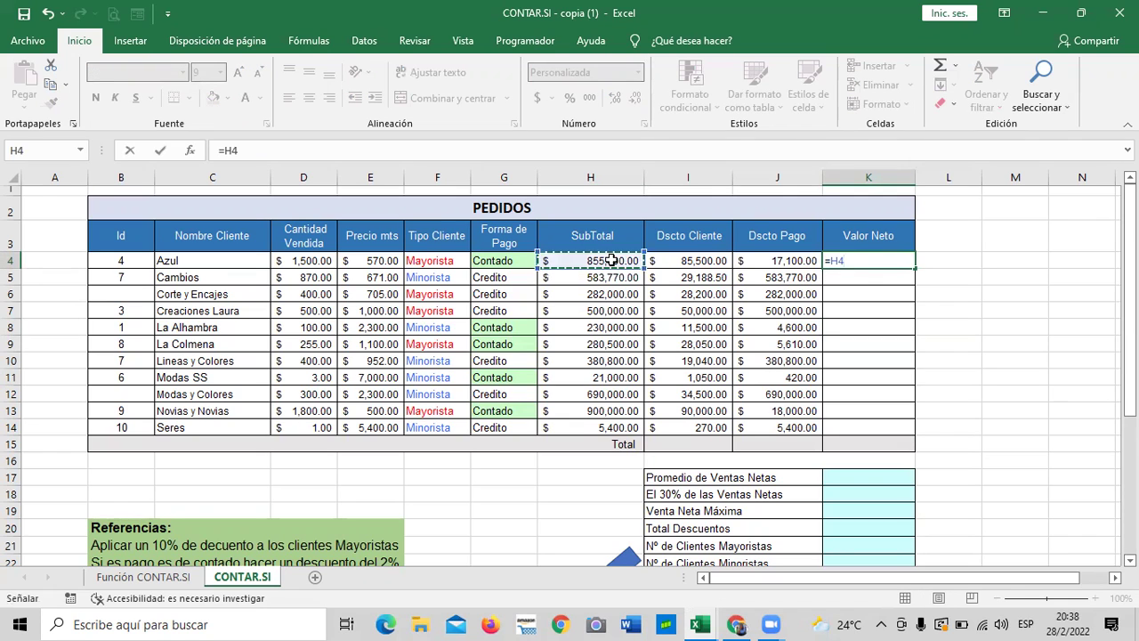
{"action": "type", "text": "-"}
{"action": "left_click", "coordinate": [696, 261]}
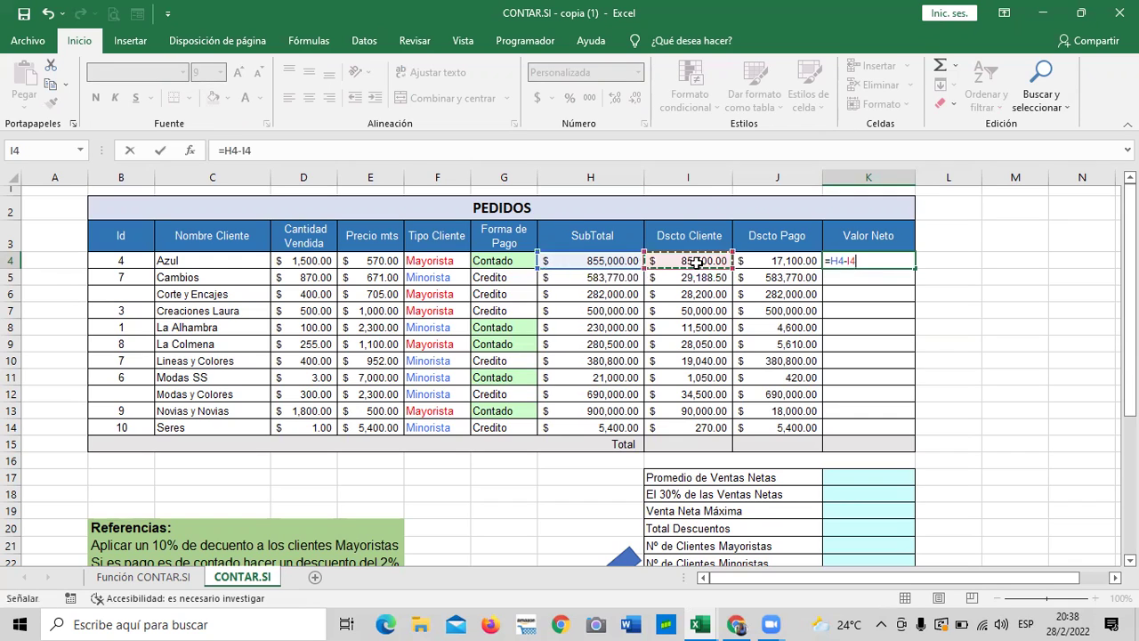
{"action": "type", "text": "-"}
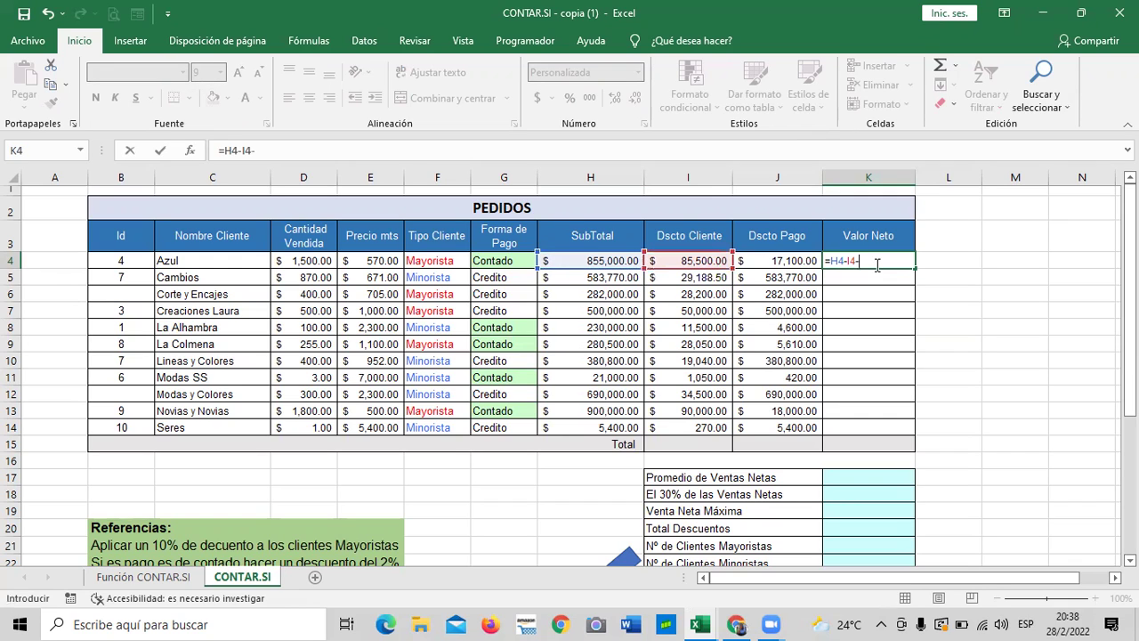
{"action": "left_click", "coordinate": [801, 261]}
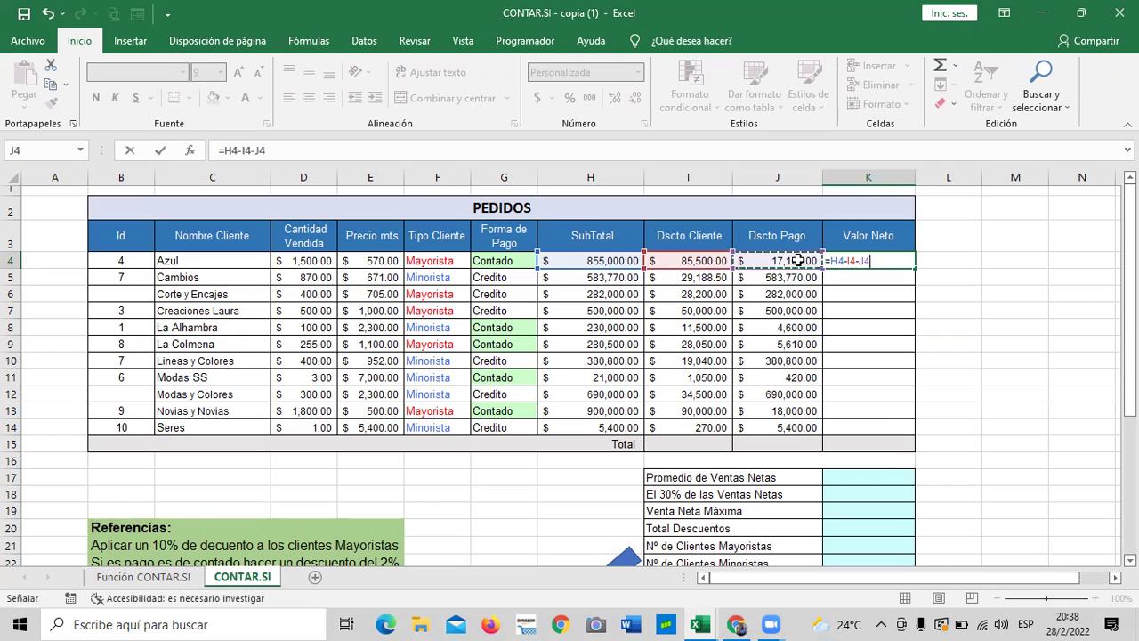
{"action": "key", "text": "Return"}
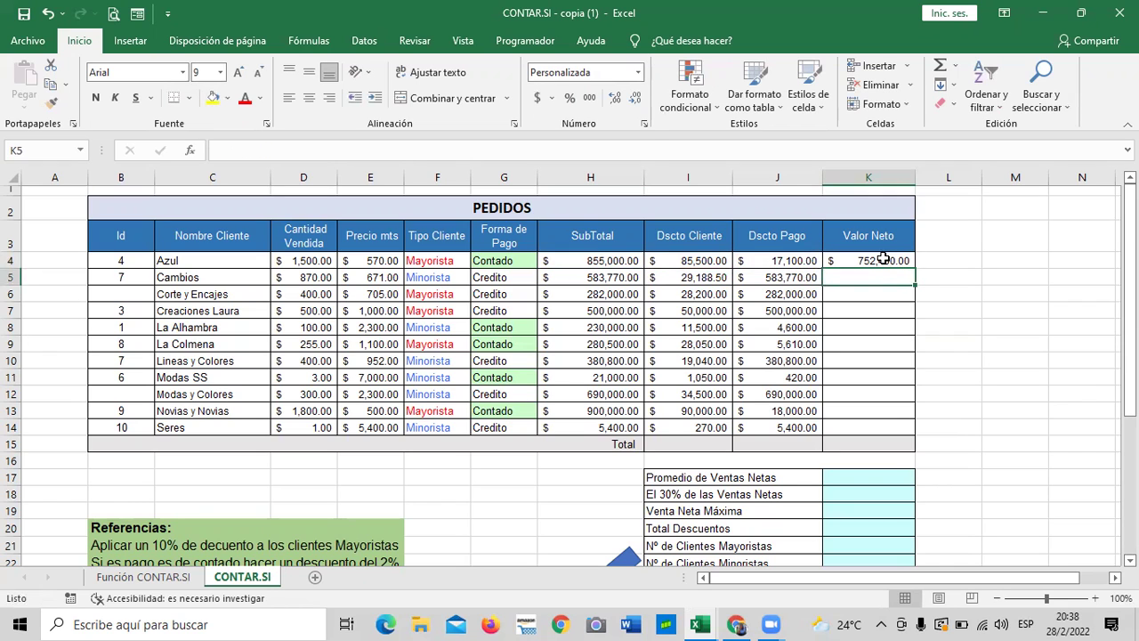
Fill the Valor Neto formula from K4 down to K14
{"action": "left_click", "coordinate": [906, 265]}
{"action": "left_click_drag", "start_coordinate": [912, 268], "coordinate": [924, 445]}
{"action": "left_click", "coordinate": [960, 424]}
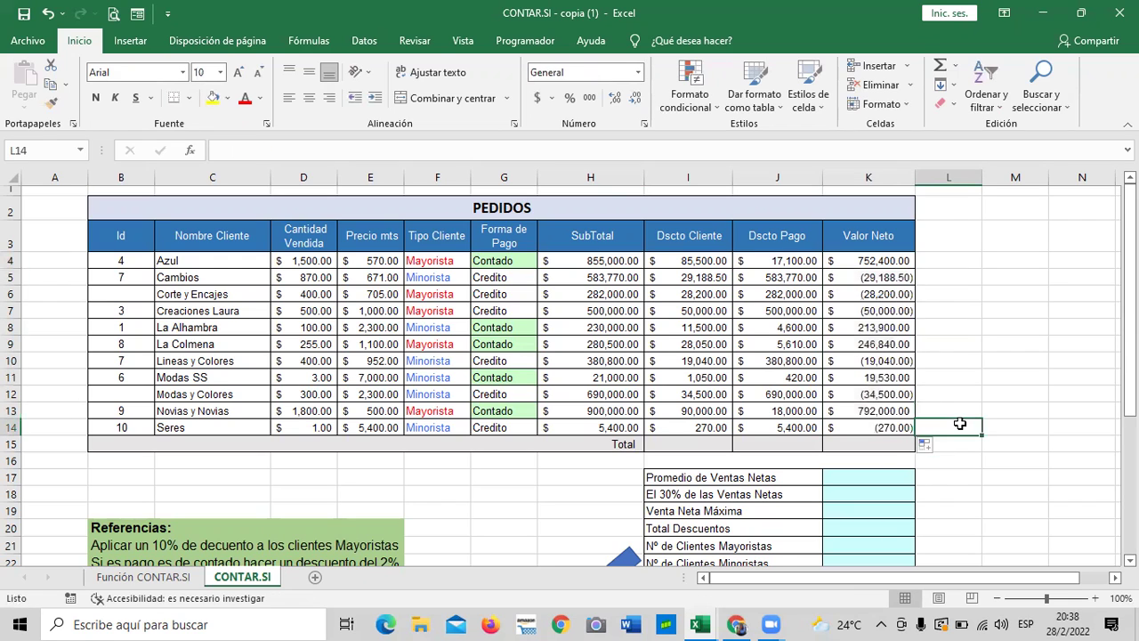
Examine the Valor Neto formulas in K10, K4 and K5 and the cells they refer to
{"action": "left_click", "coordinate": [899, 361]}
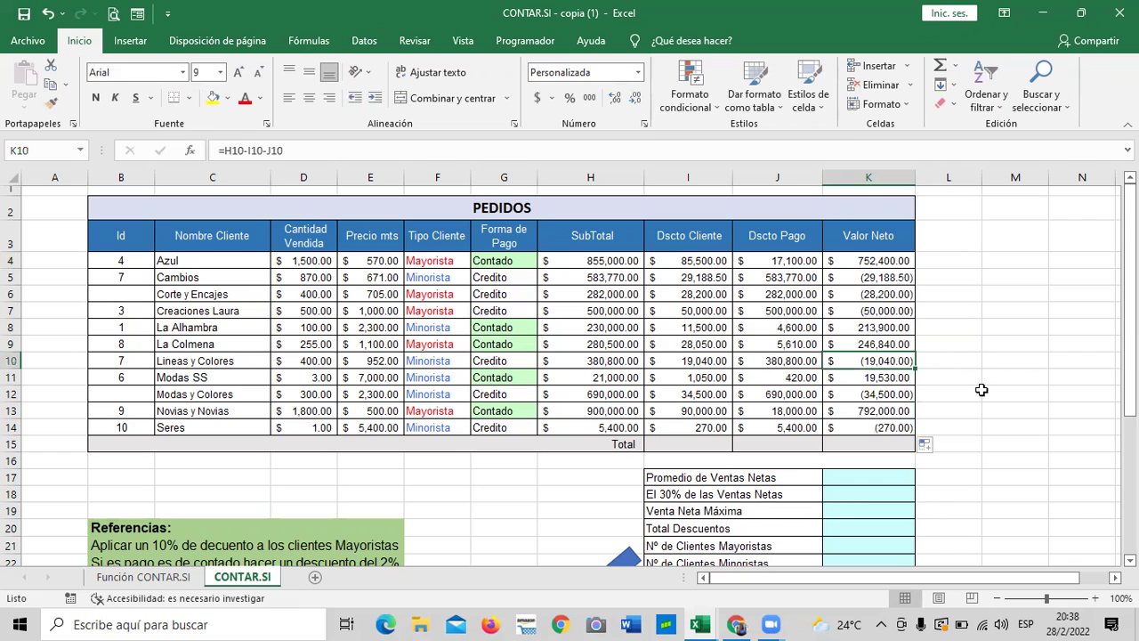
{"action": "left_click", "coordinate": [869, 261]}
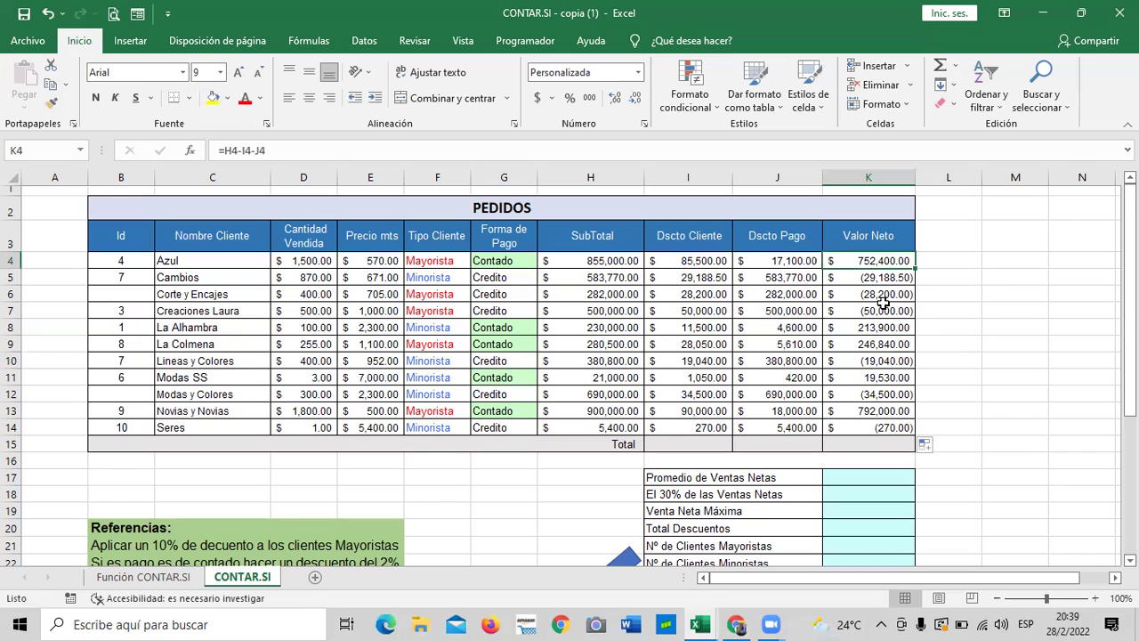
{"action": "left_click", "coordinate": [552, 149]}
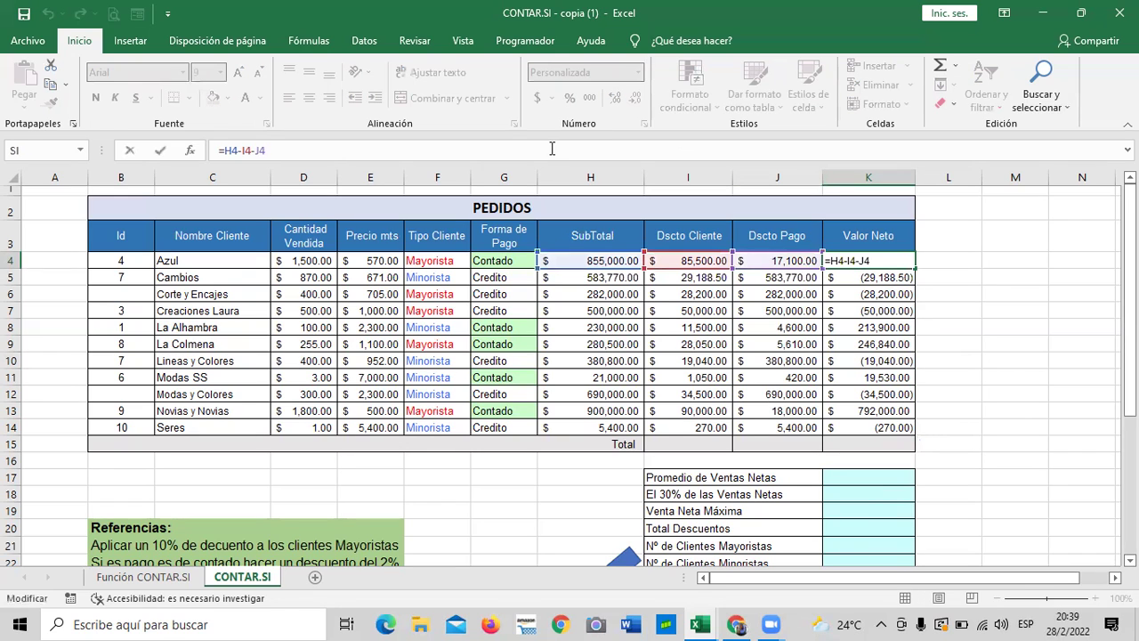
{"action": "key", "text": "Return"}
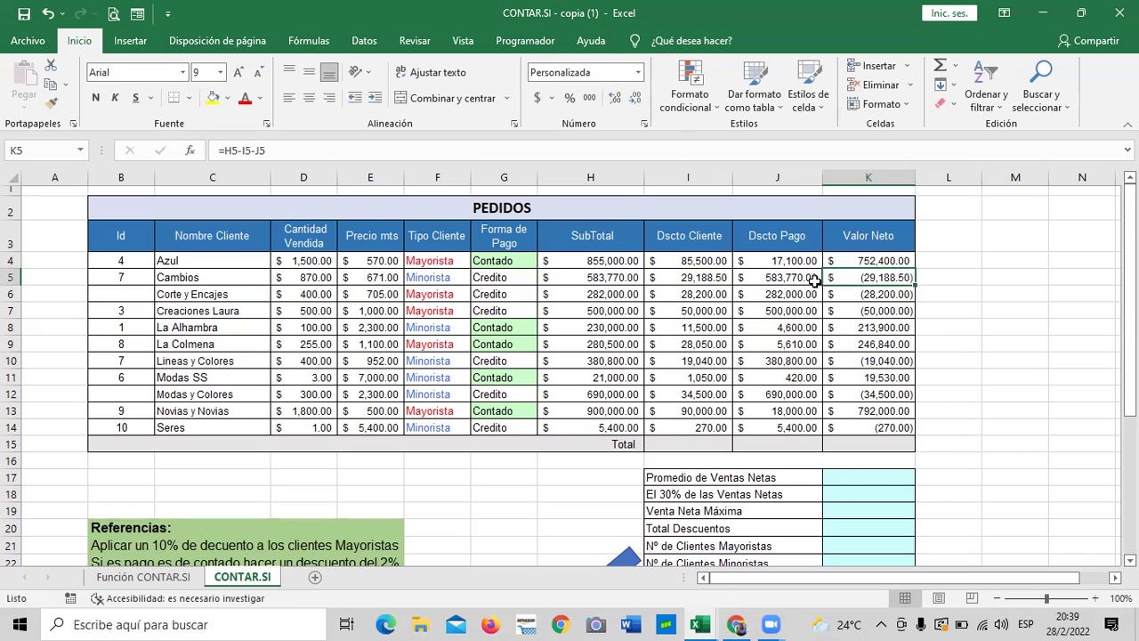
{"action": "left_click", "coordinate": [572, 150]}
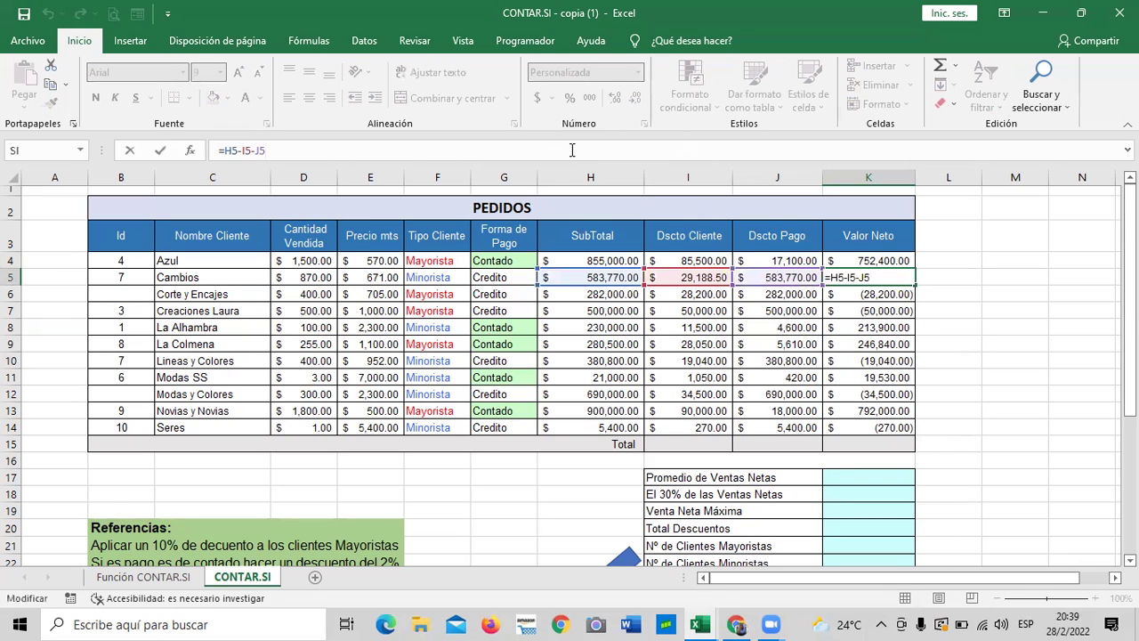
{"action": "key", "text": "Return"}
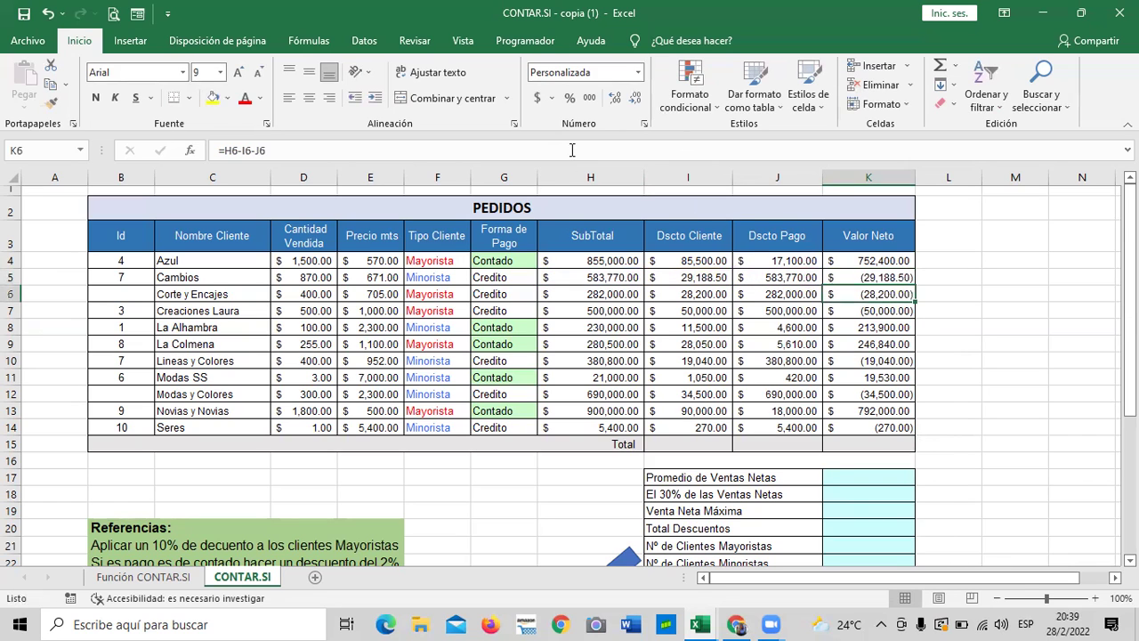
{"action": "left_click", "coordinate": [865, 276]}
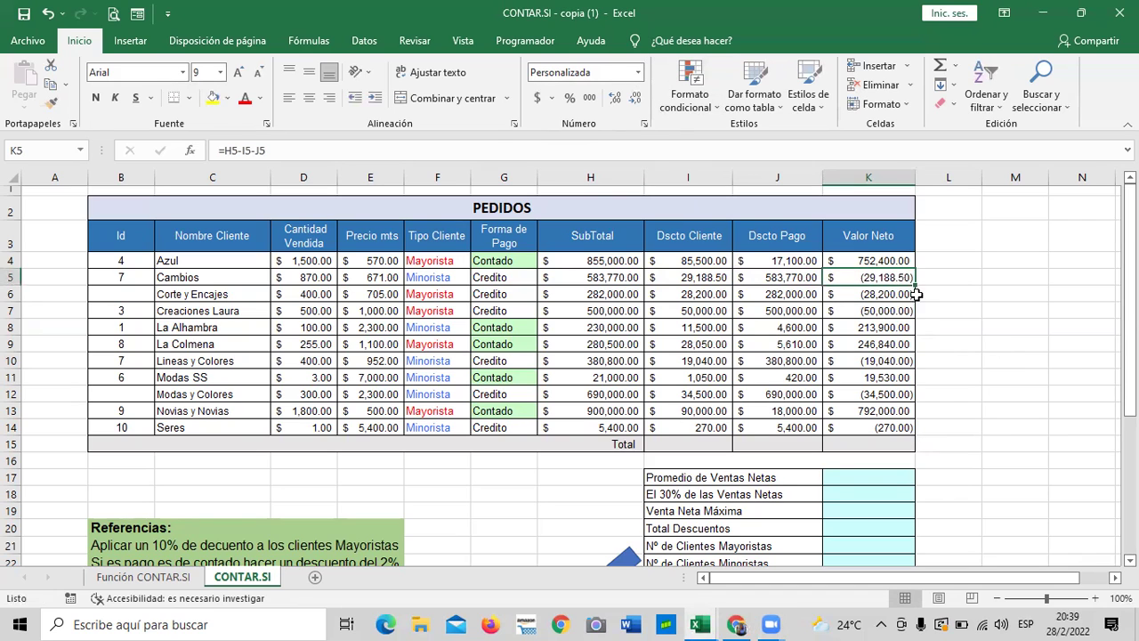
Apply the Contabilidad number format to the Valor Neto amounts in K4:K14
{"action": "left_click_drag", "start_coordinate": [890, 261], "coordinate": [880, 426]}
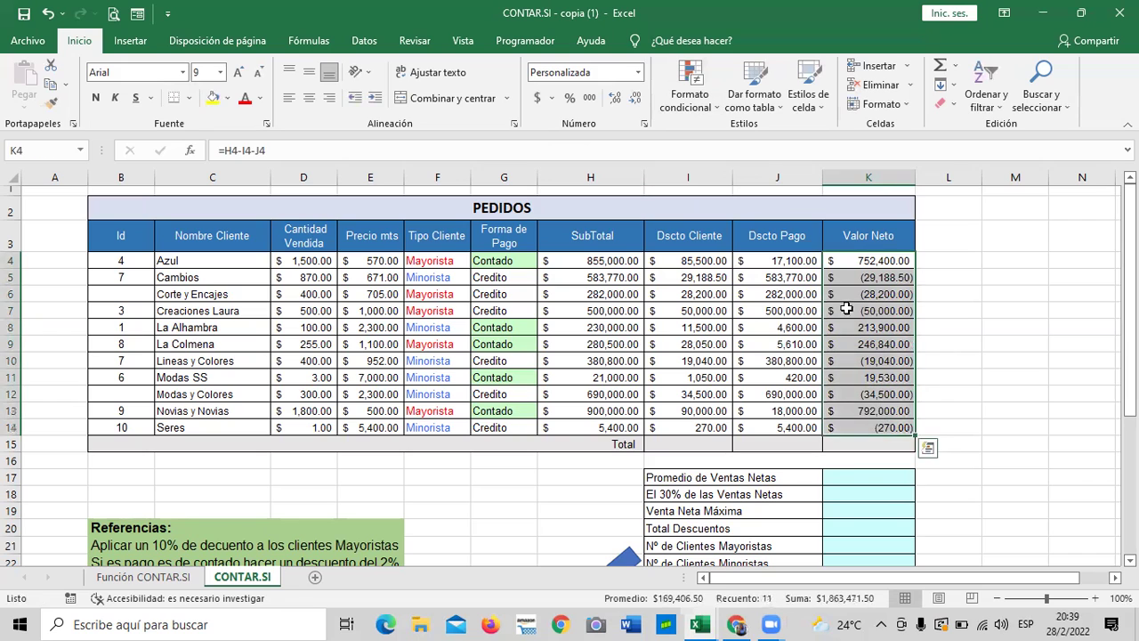
{"action": "left_click", "coordinate": [637, 72]}
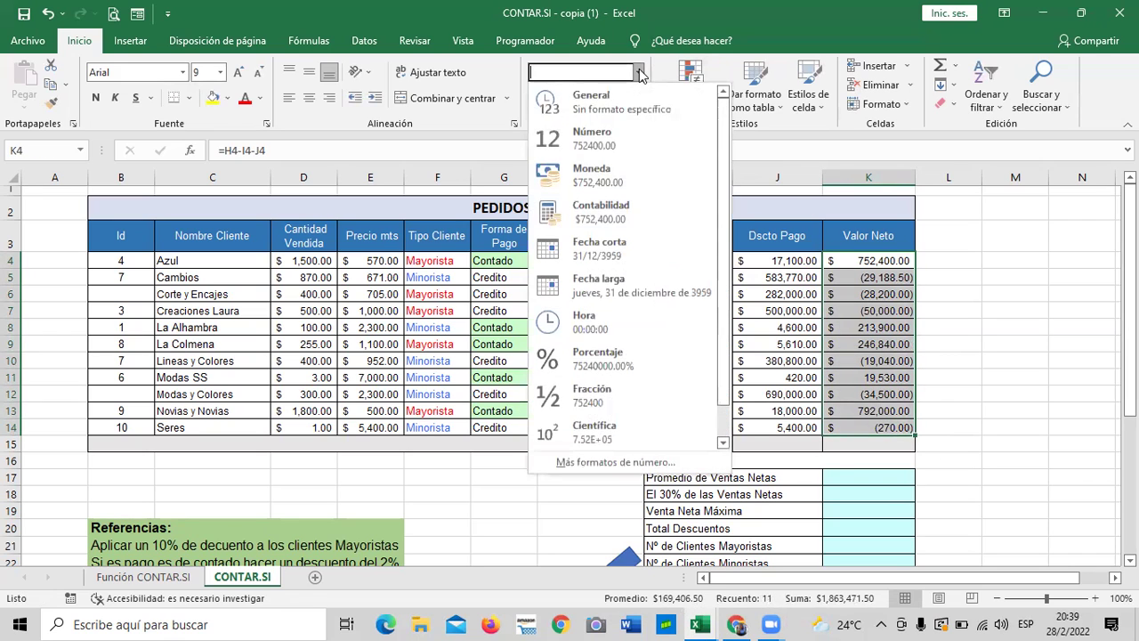
{"action": "left_click", "coordinate": [604, 206]}
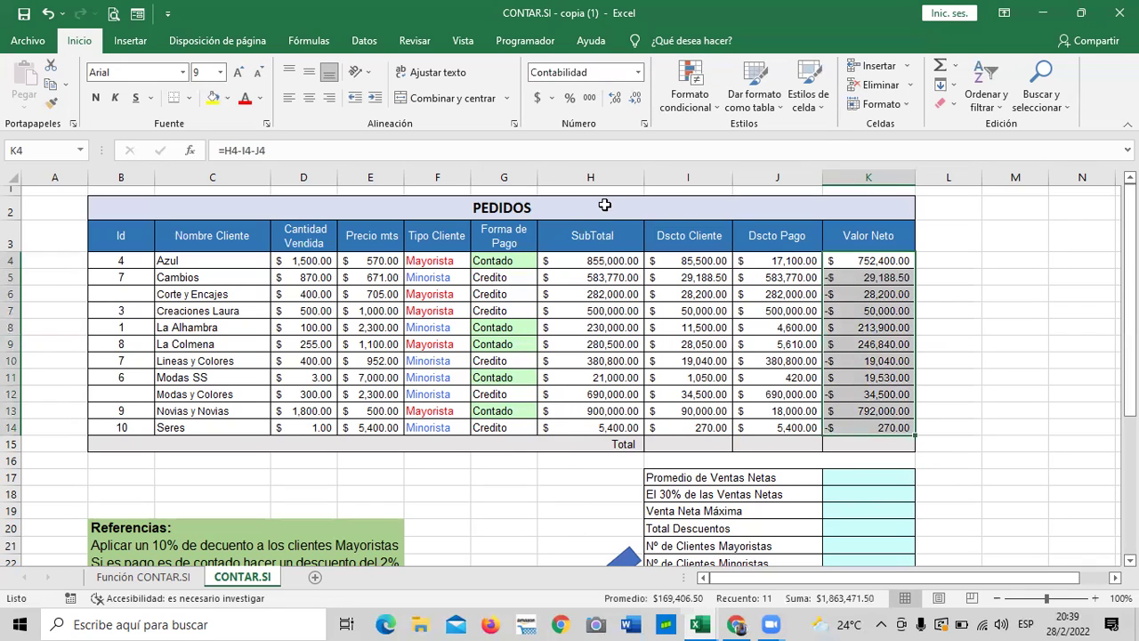
{"action": "left_click", "coordinate": [986, 376]}
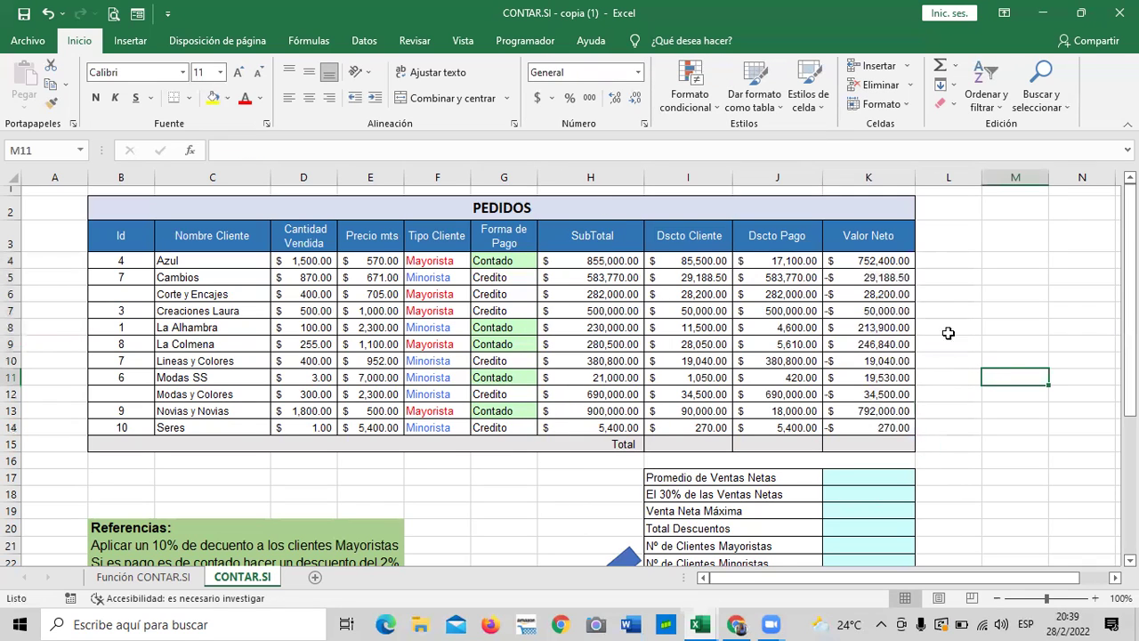
Correct the Dscto Pago formula in J4 to =SI(G4="Contado";H4*2%;SI(G4="Credito";H4*1%))
{"action": "left_click", "coordinate": [850, 275]}
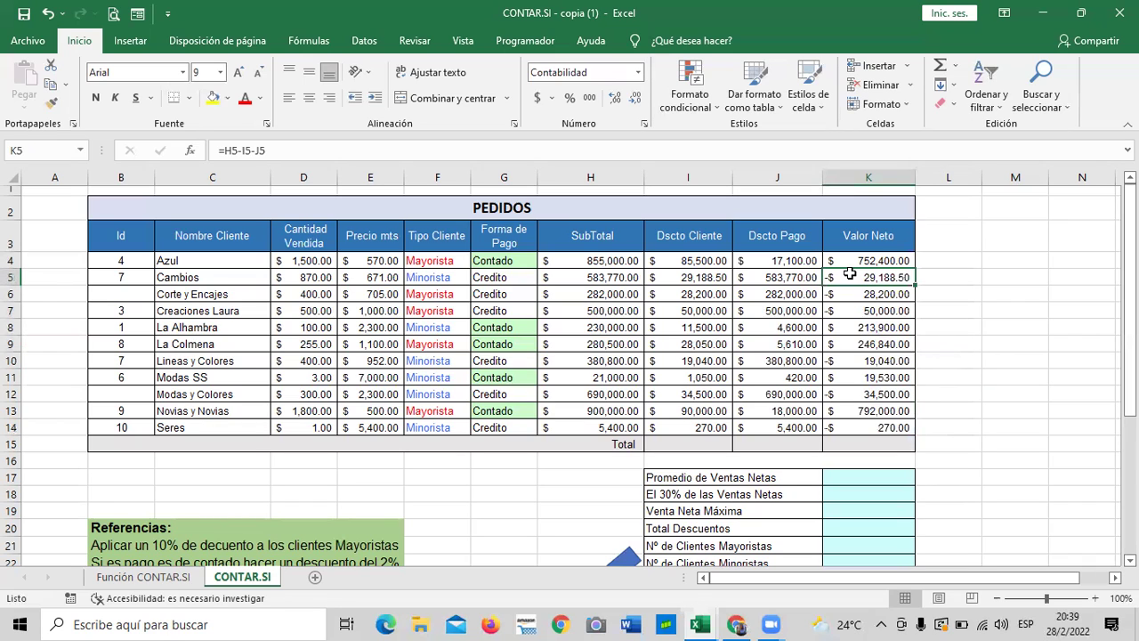
{"action": "left_click", "coordinate": [804, 294]}
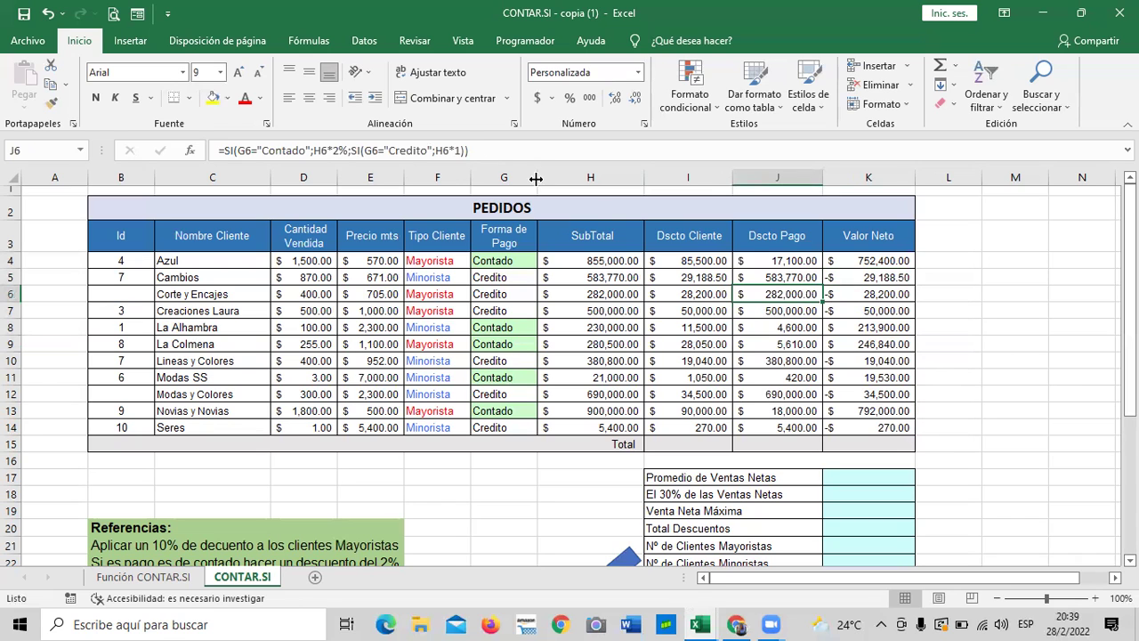
{"action": "left_click", "coordinate": [856, 267]}
{"action": "left_click", "coordinate": [798, 260]}
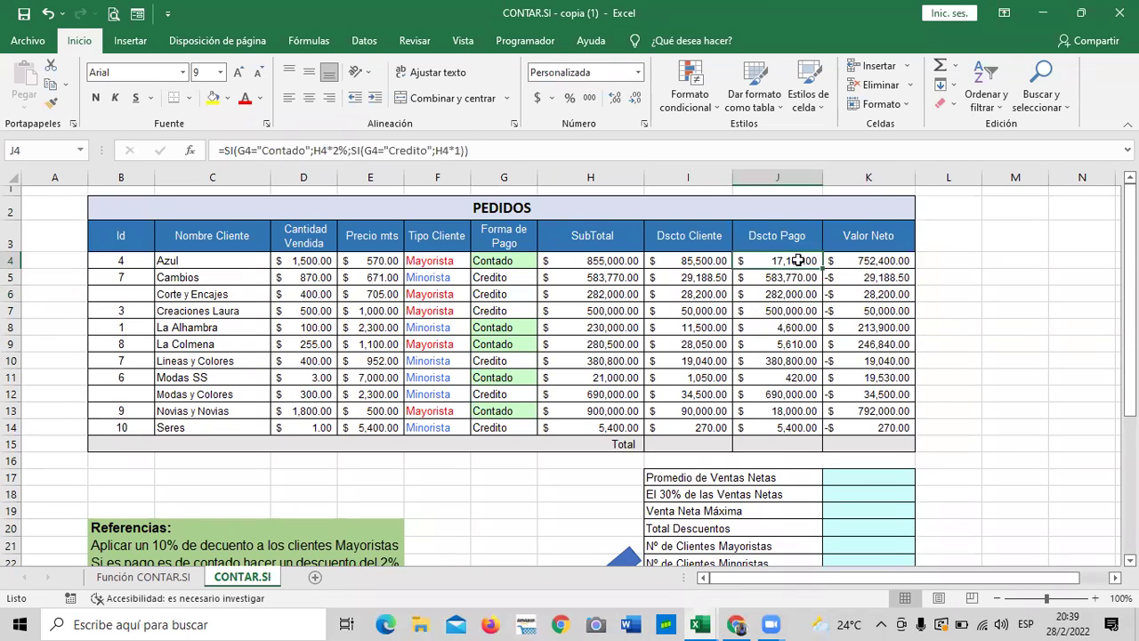
{"action": "left_click", "coordinate": [461, 151]}
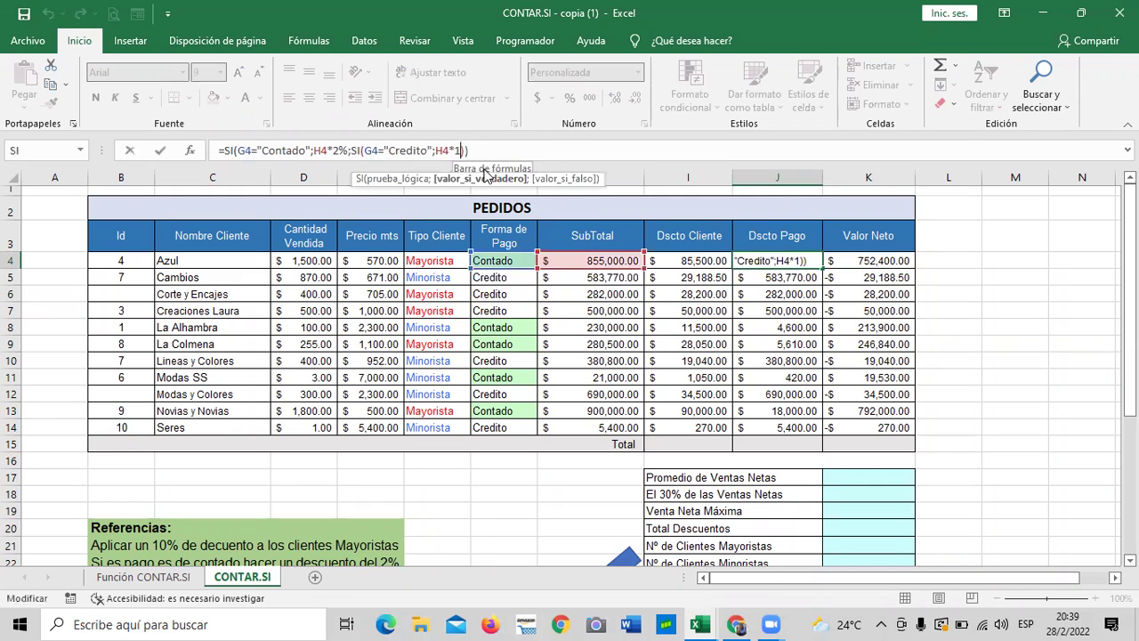
{"action": "type", "text": "%"}
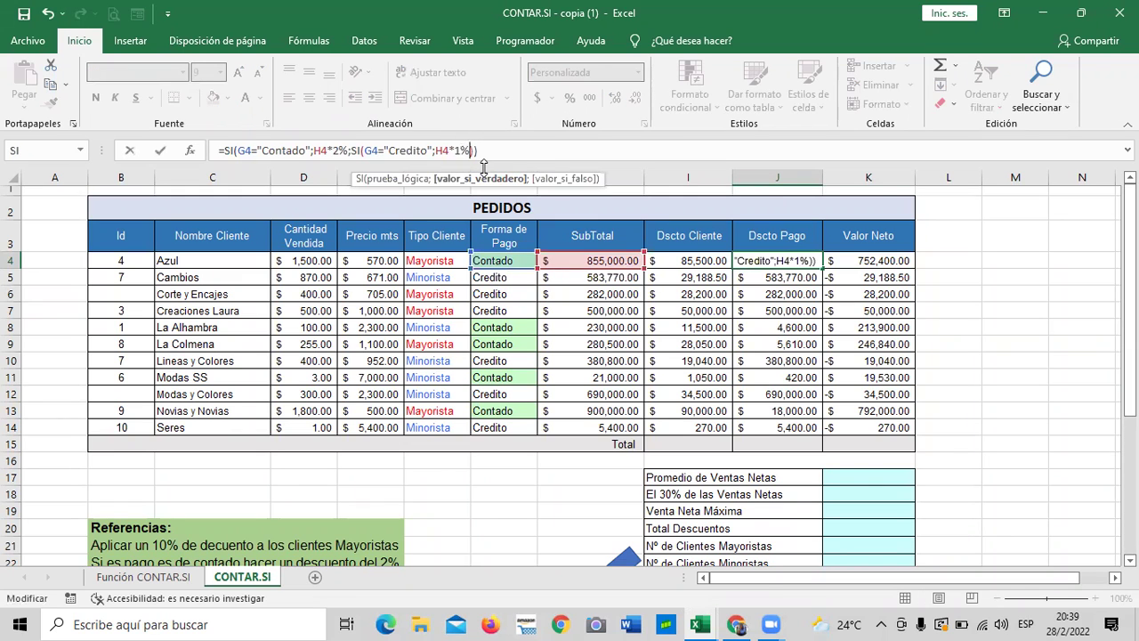
{"action": "key", "text": "Return"}
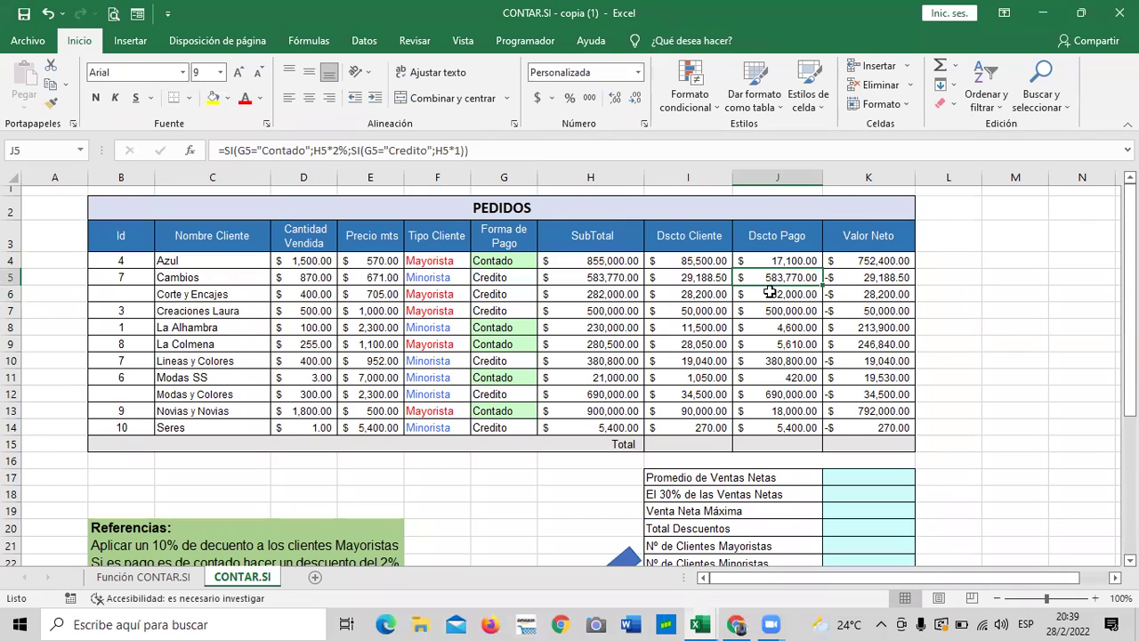
Fill the corrected Dscto Pago formula from J4 down to J14
{"action": "left_click", "coordinate": [776, 261]}
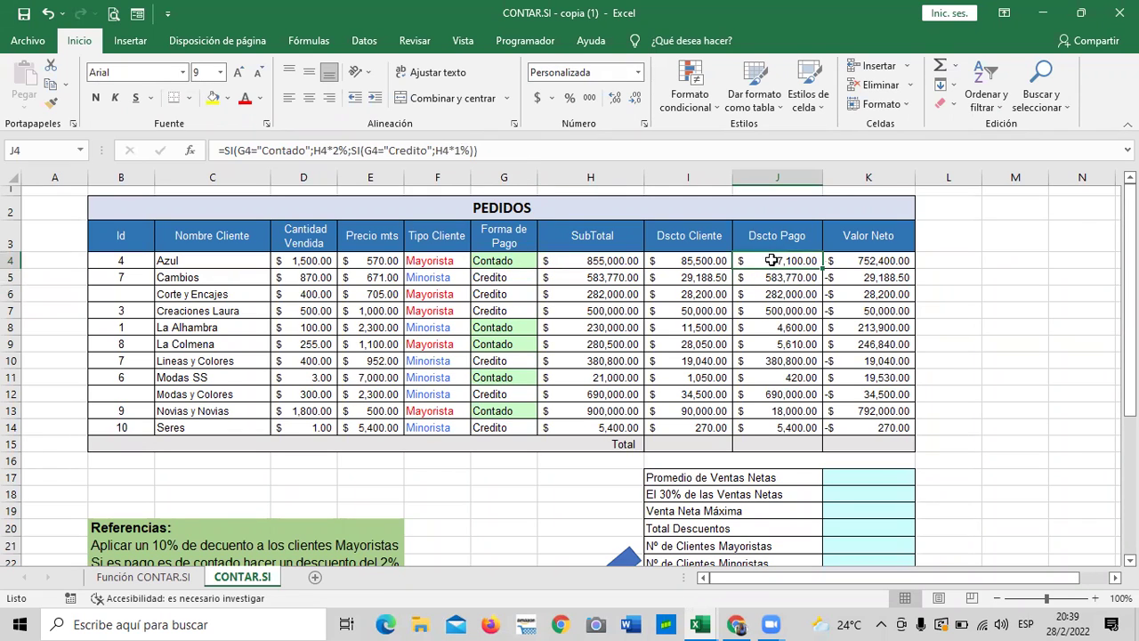
{"action": "left_click", "coordinate": [601, 276]}
{"action": "left_click", "coordinate": [789, 260]}
{"action": "left_click_drag", "start_coordinate": [821, 269], "coordinate": [831, 439]}
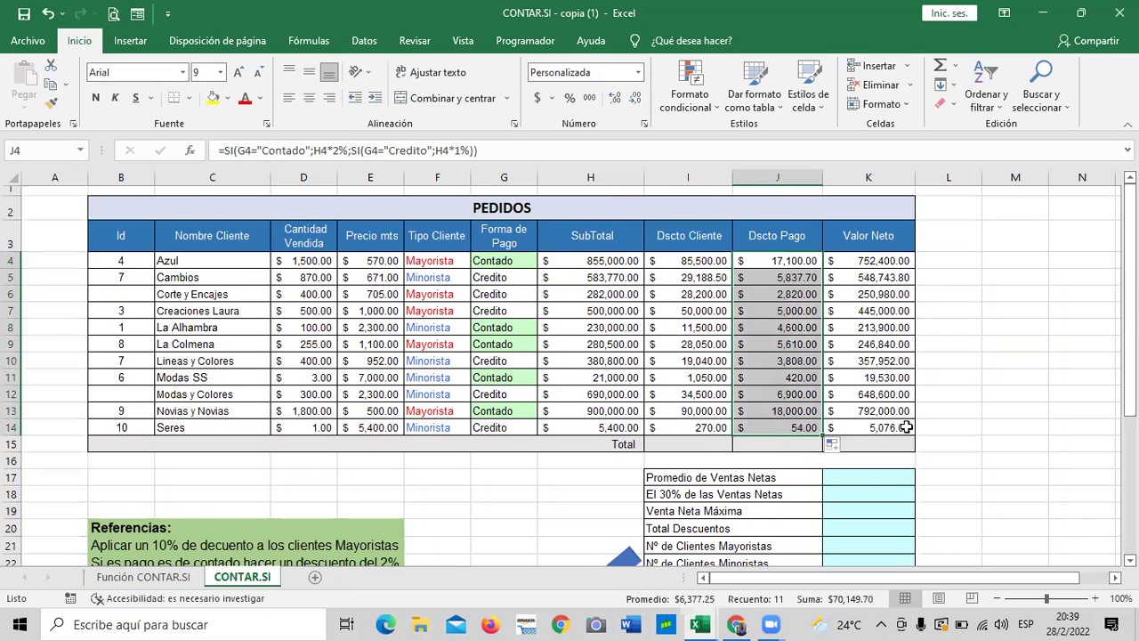
{"action": "left_click", "coordinate": [979, 429]}
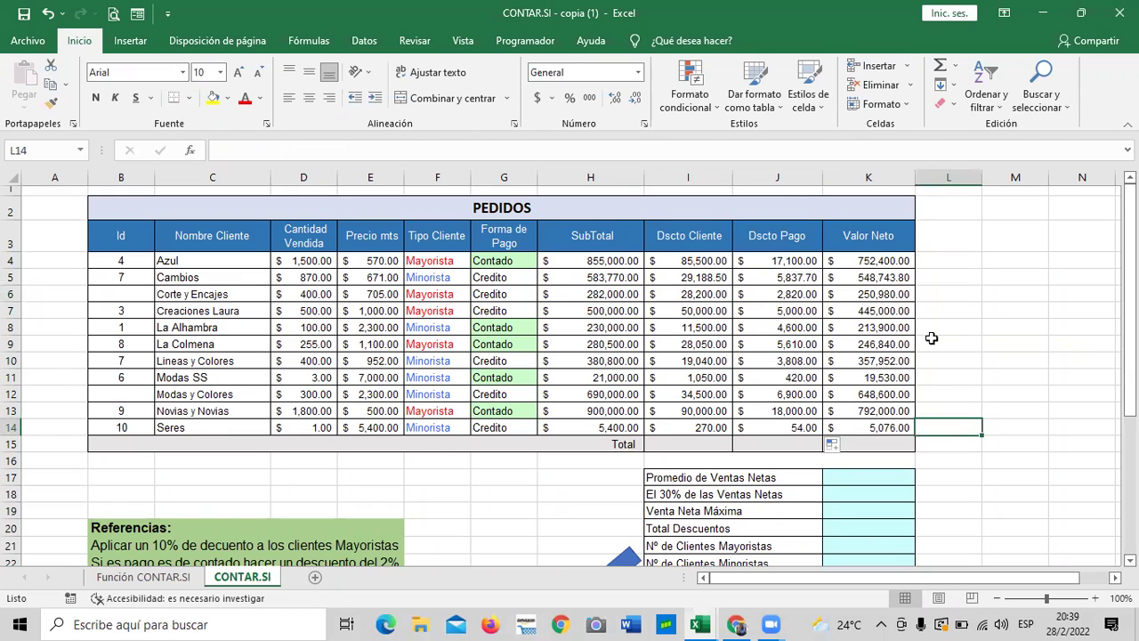
Check the Dscto Pago formulas in J4 and J14 and the Valor Neto formulas and amounts in K4:K14
{"action": "left_click", "coordinate": [807, 260]}
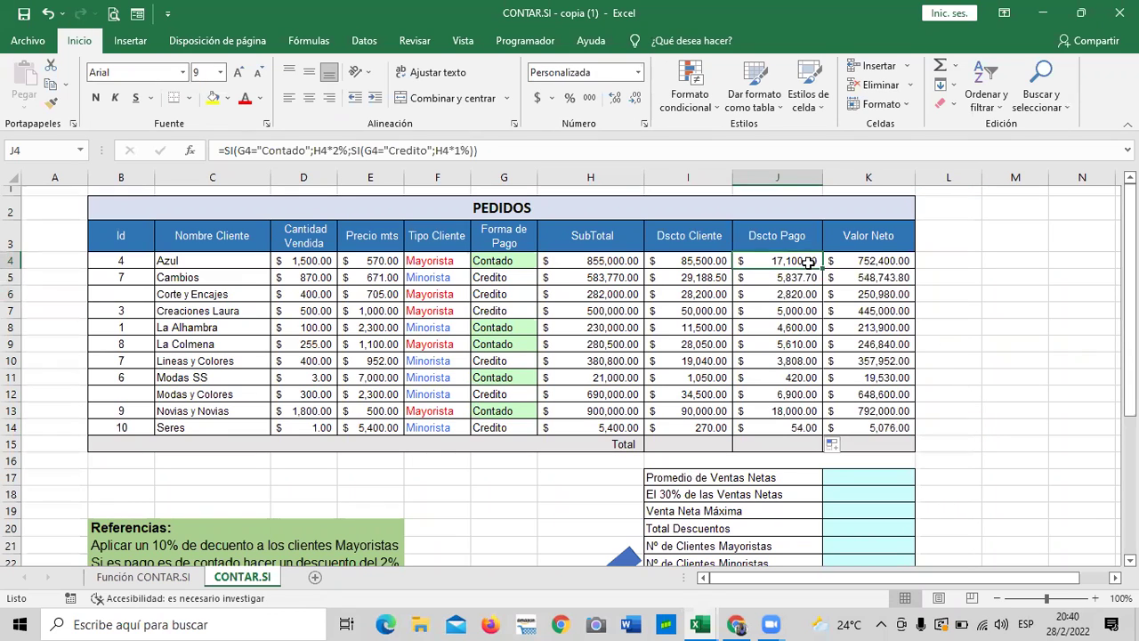
{"action": "left_click", "coordinate": [779, 429]}
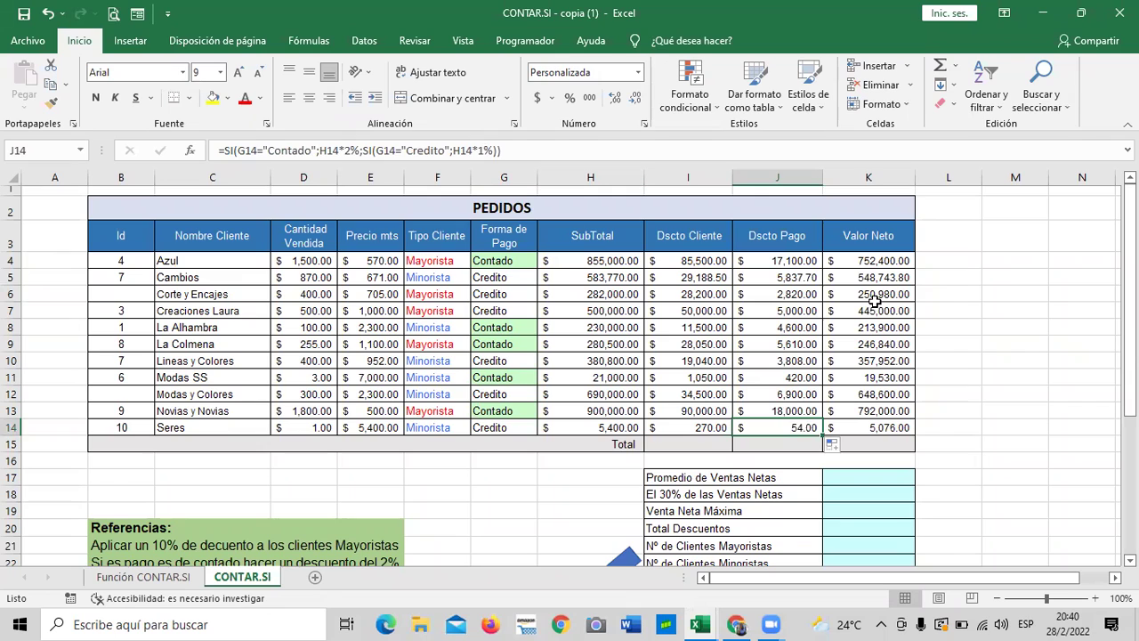
{"action": "left_click", "coordinate": [862, 261]}
{"action": "left_click", "coordinate": [874, 365]}
{"action": "left_click", "coordinate": [861, 425]}
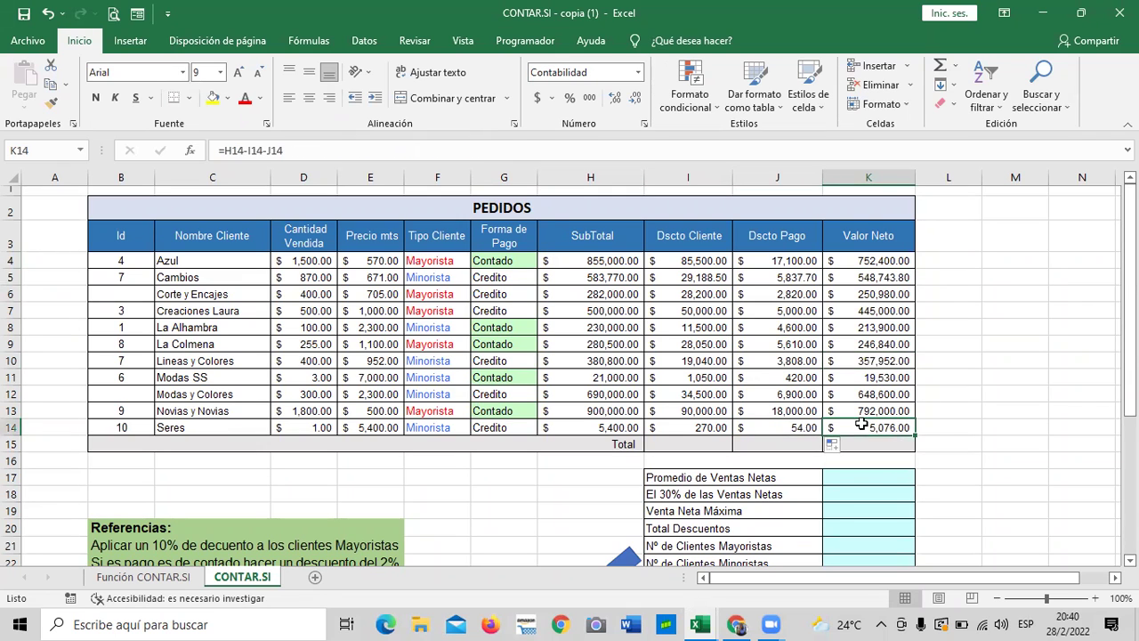
{"action": "left_click", "coordinate": [851, 261]}
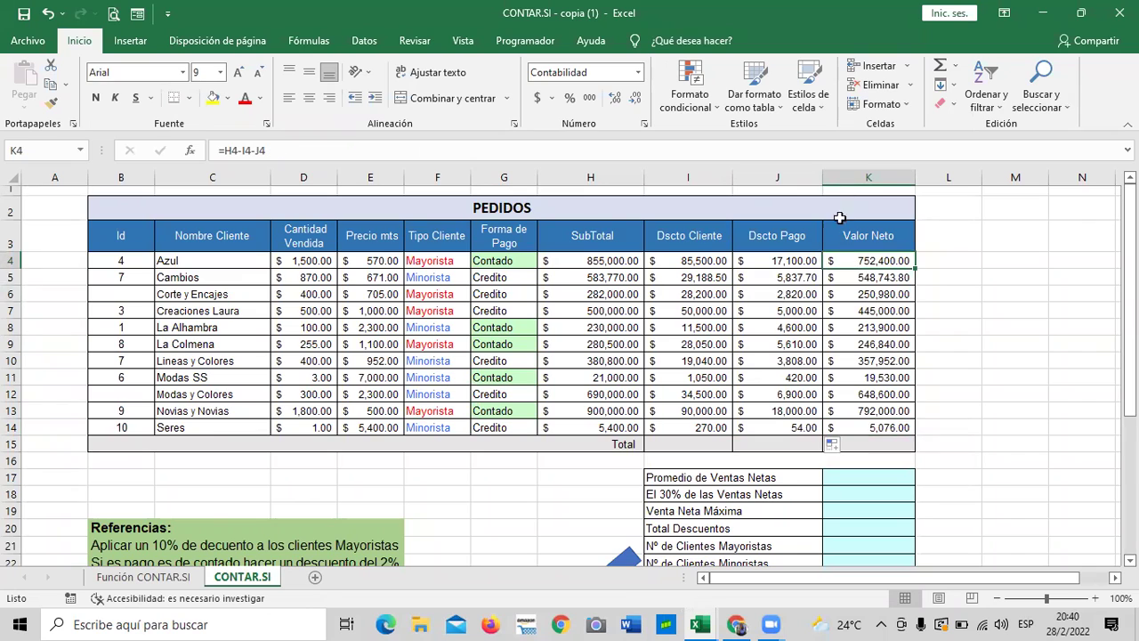
{"action": "left_click_drag", "start_coordinate": [862, 259], "coordinate": [871, 428]}
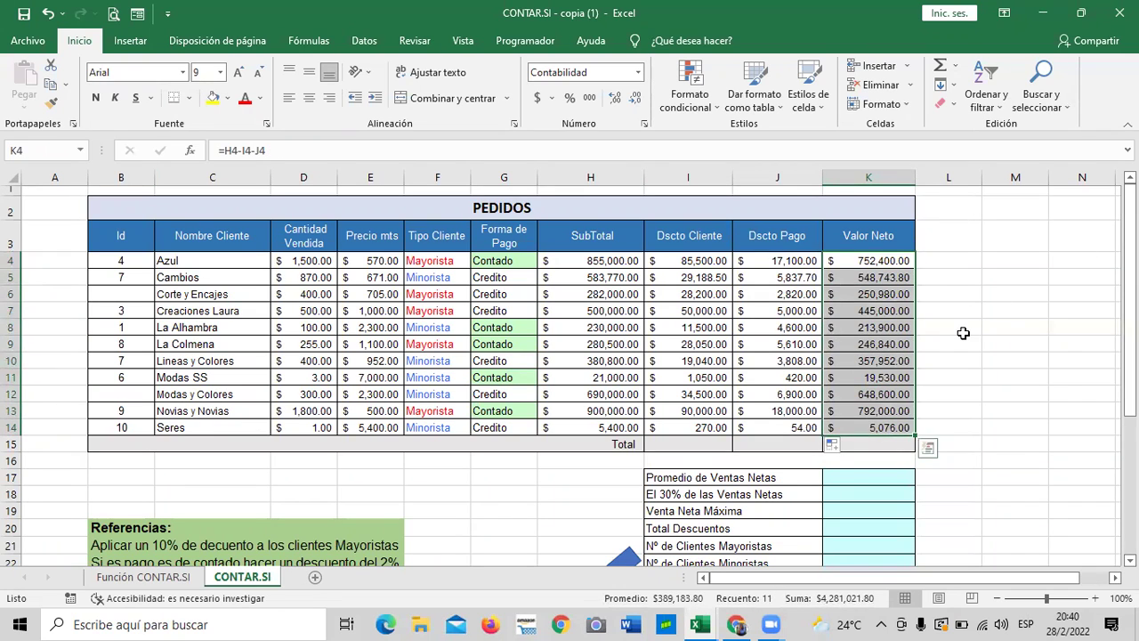
{"action": "left_click", "coordinate": [996, 363]}
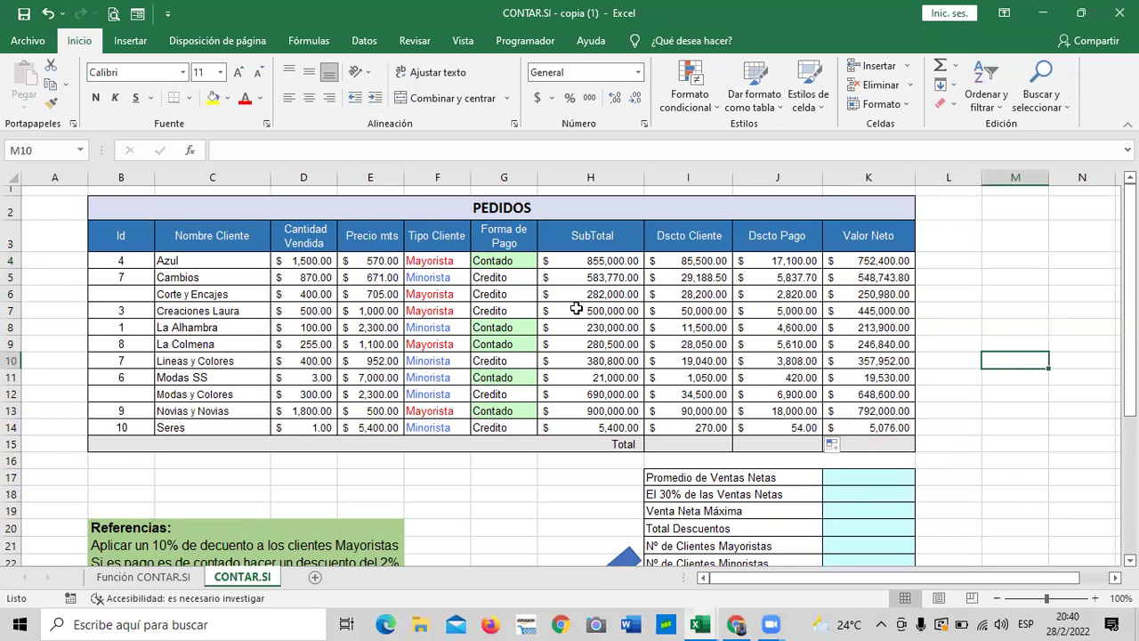
Total the Dscto Cliente amounts I4:I14 in cell I15 with AutoSum
{"action": "scroll", "coordinate": [614, 330], "scroll_direction": "down", "scroll_amount": 1}
{"action": "scroll", "coordinate": [701, 401], "scroll_direction": "up", "scroll_amount": 1}
{"action": "left_click", "coordinate": [570, 444]}
{"action": "left_click_drag", "start_coordinate": [675, 259], "coordinate": [685, 444]}
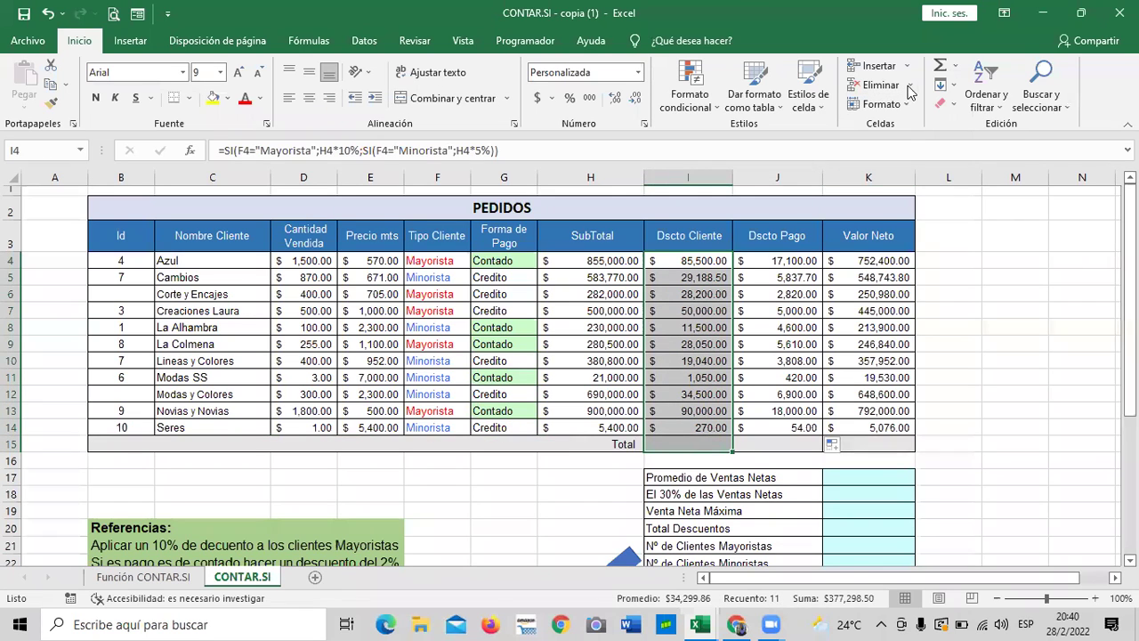
{"action": "left_click", "coordinate": [940, 65]}
Total the Dscto Pago and Valor Neto columns in J15 and K15 with AutoSum over rows 4 to 14
{"action": "left_click", "coordinate": [777, 444]}
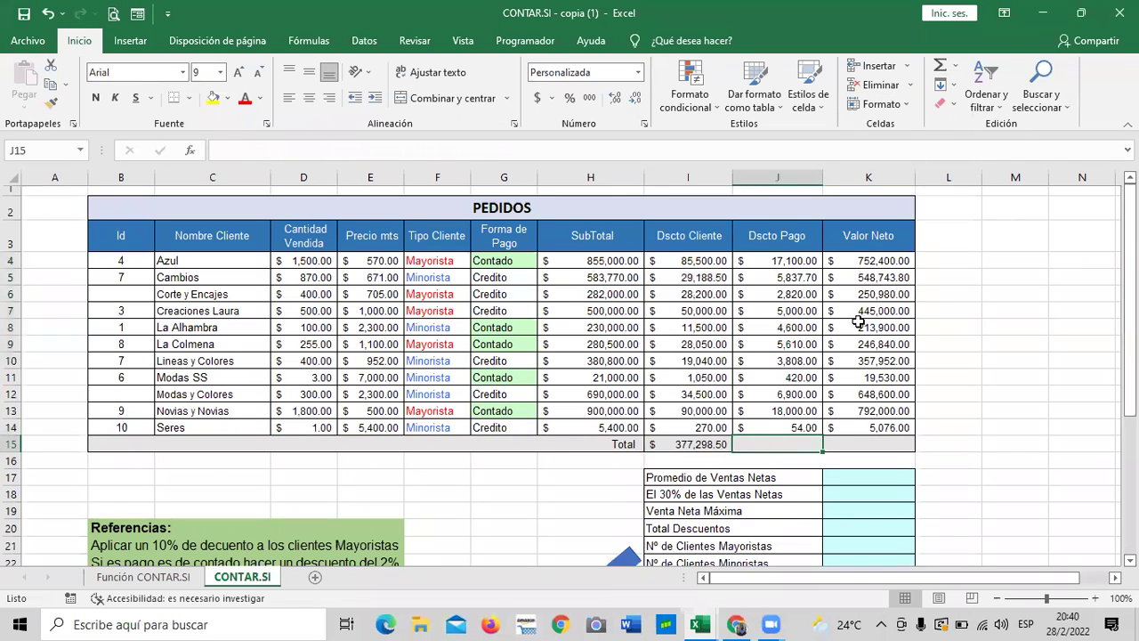
{"action": "left_click", "coordinate": [940, 65]}
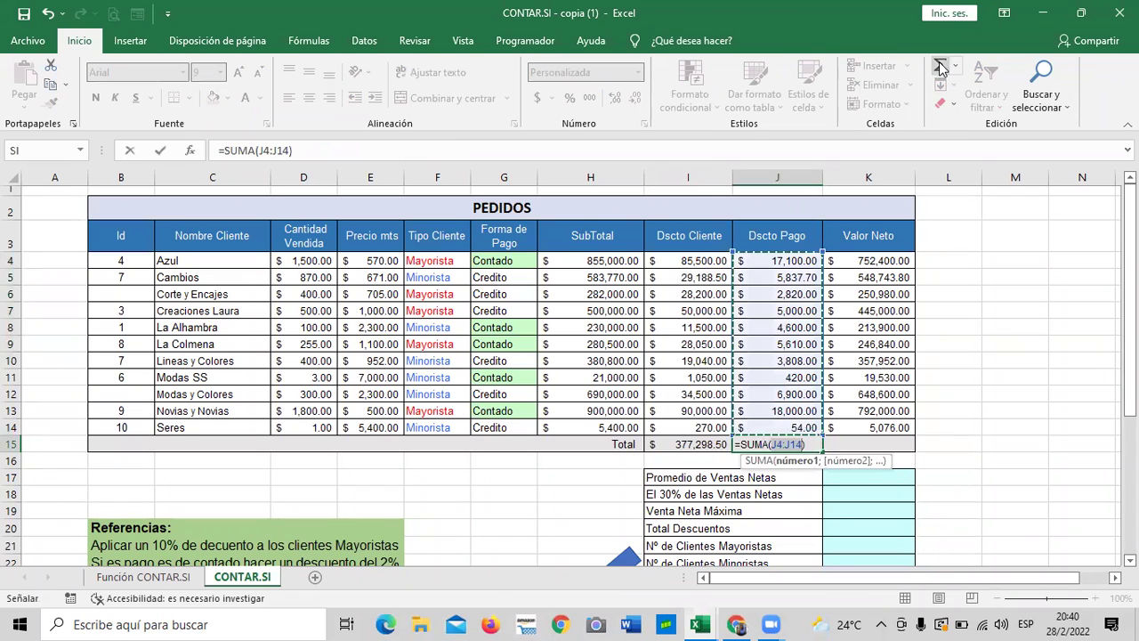
{"action": "left_click", "coordinate": [939, 65]}
{"action": "left_click", "coordinate": [868, 444]}
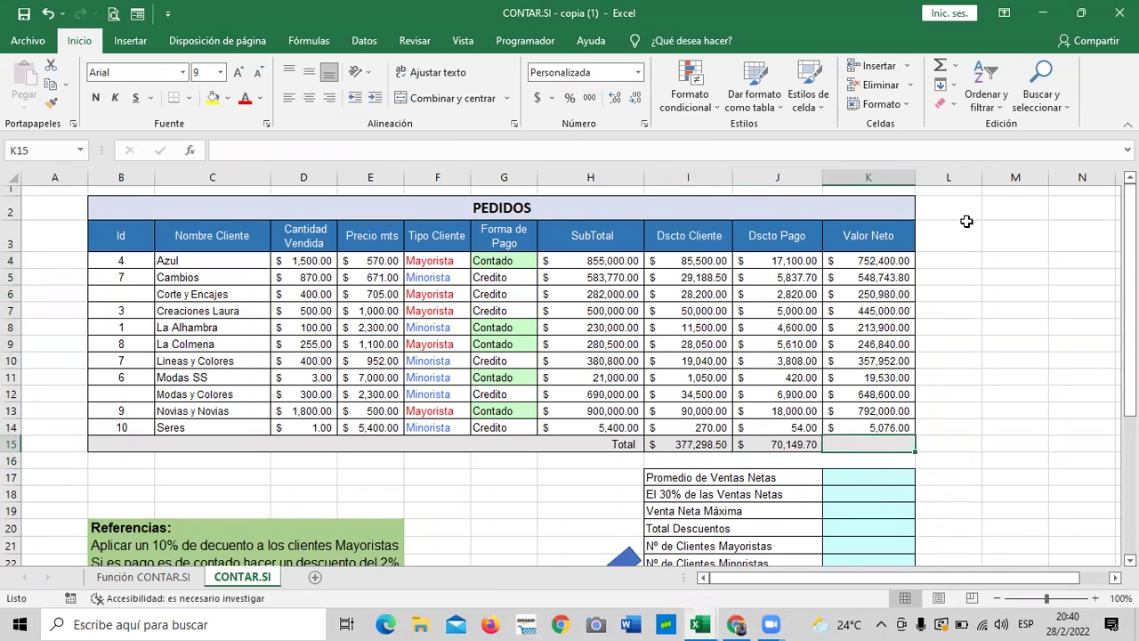
{"action": "left_click", "coordinate": [939, 65]}
{"action": "key", "text": "Return"}
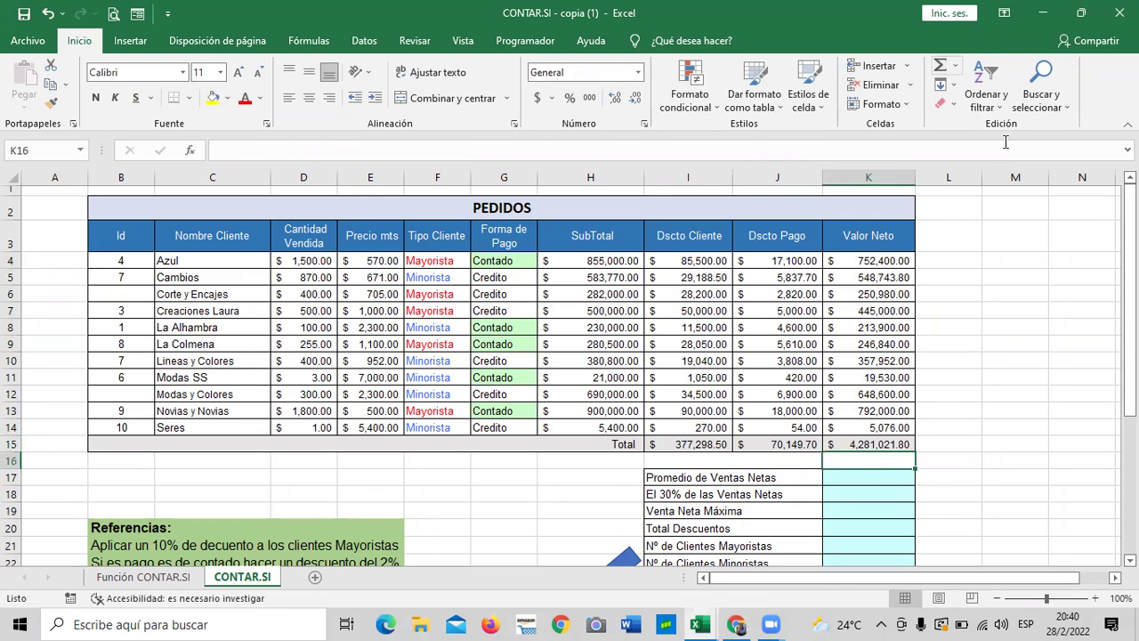
{"action": "left_click", "coordinate": [1075, 358]}
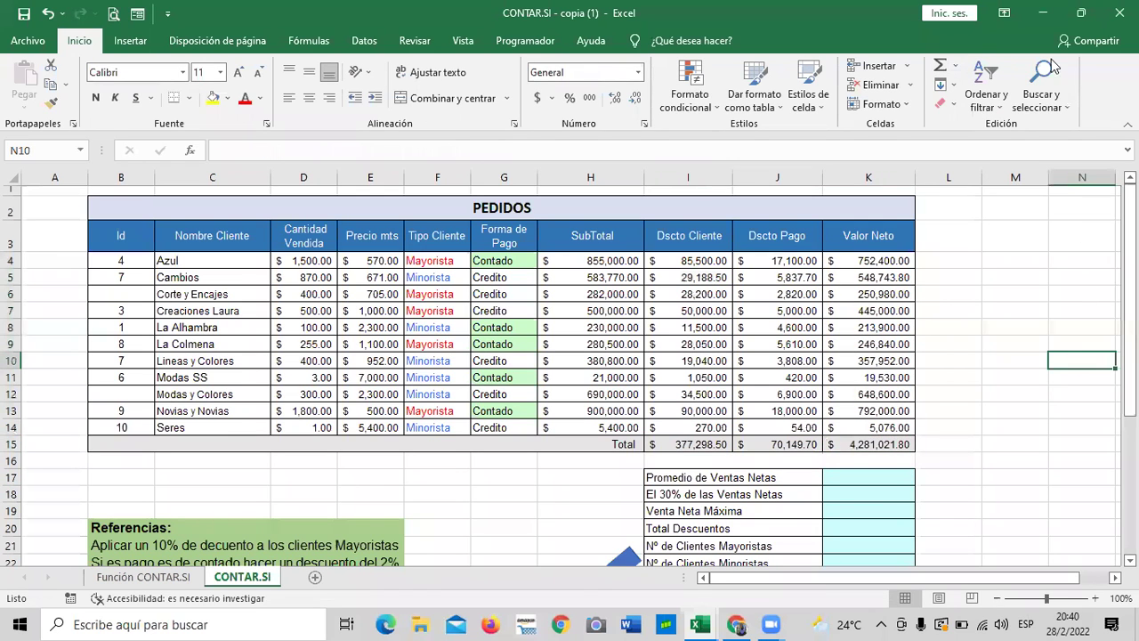
Try to calculate Promedio de Ventas Netas in K17 with =PROMEDIO(K15)
{"action": "scroll", "coordinate": [843, 345], "scroll_direction": "down", "scroll_amount": 4}
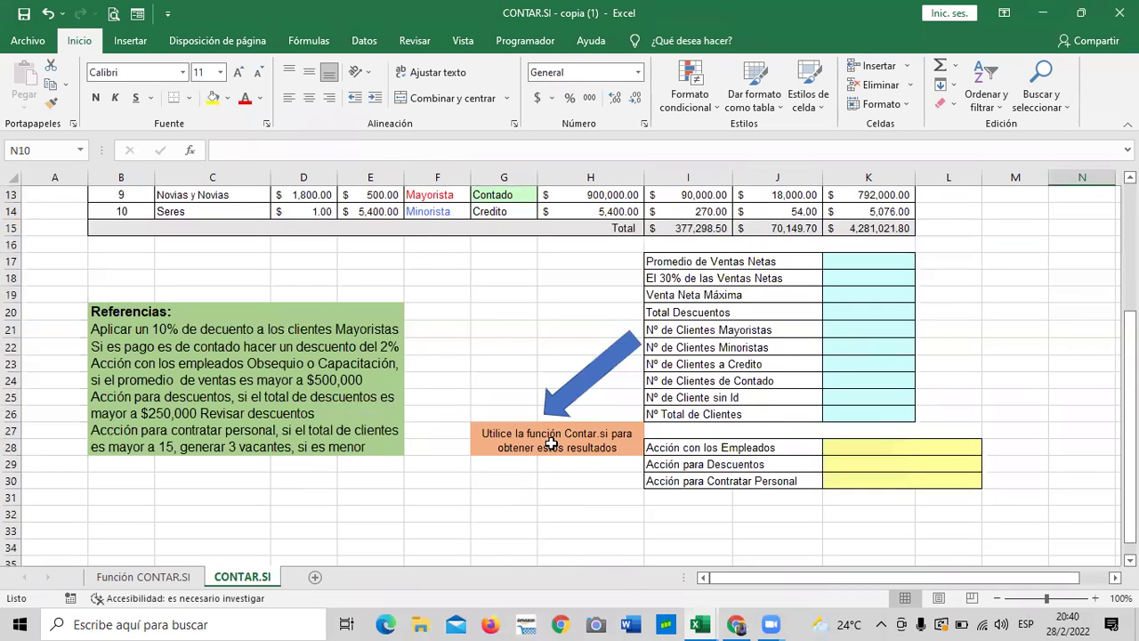
{"action": "scroll", "coordinate": [710, 389], "scroll_direction": "down", "scroll_amount": 1}
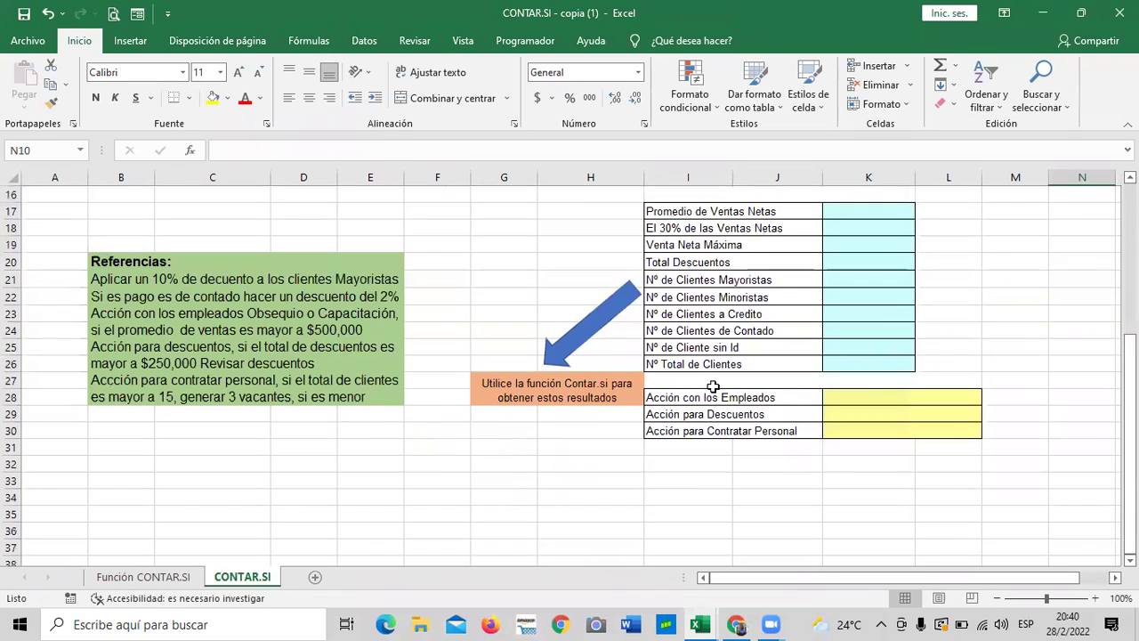
{"action": "scroll", "coordinate": [700, 485], "scroll_direction": "up", "scroll_amount": 2}
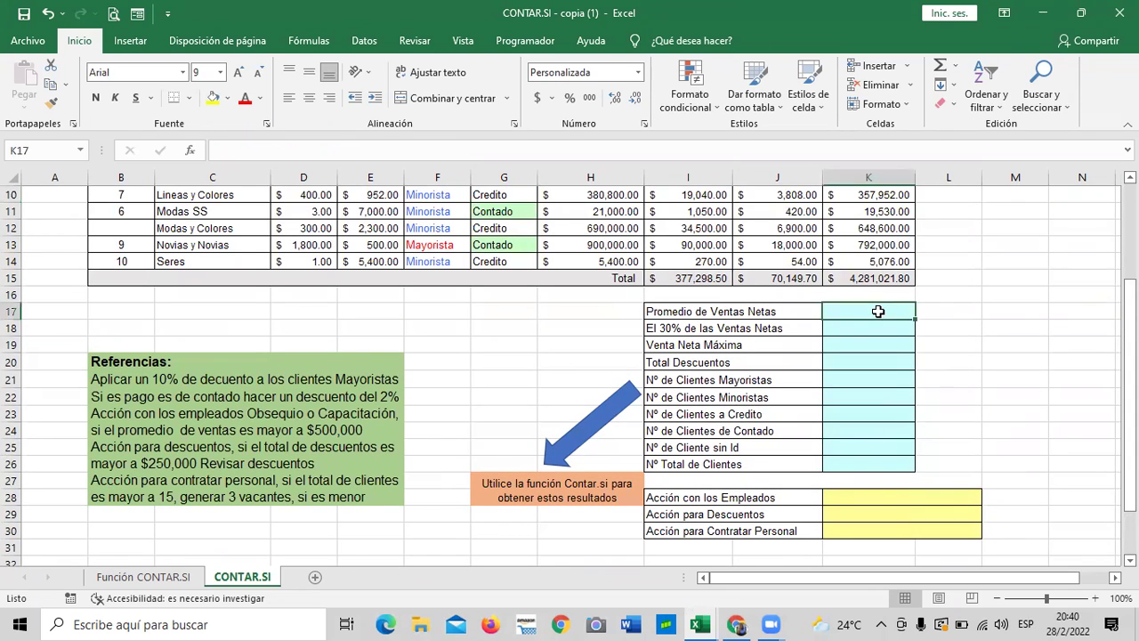
{"action": "type", "text": "=promedio"}
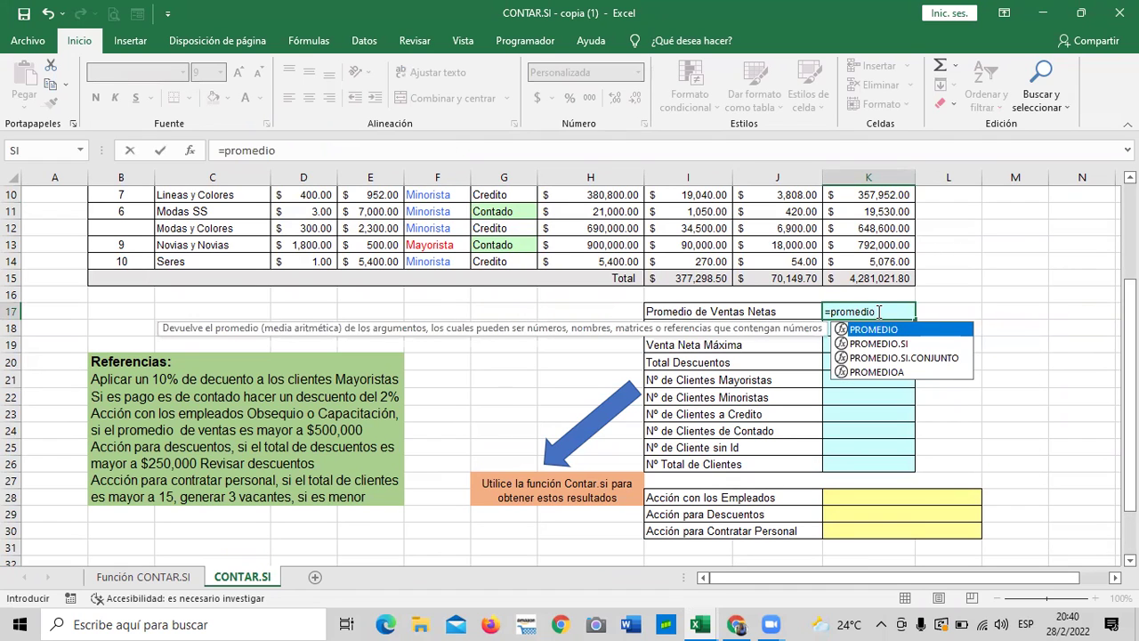
{"action": "double_click", "coordinate": [903, 330]}
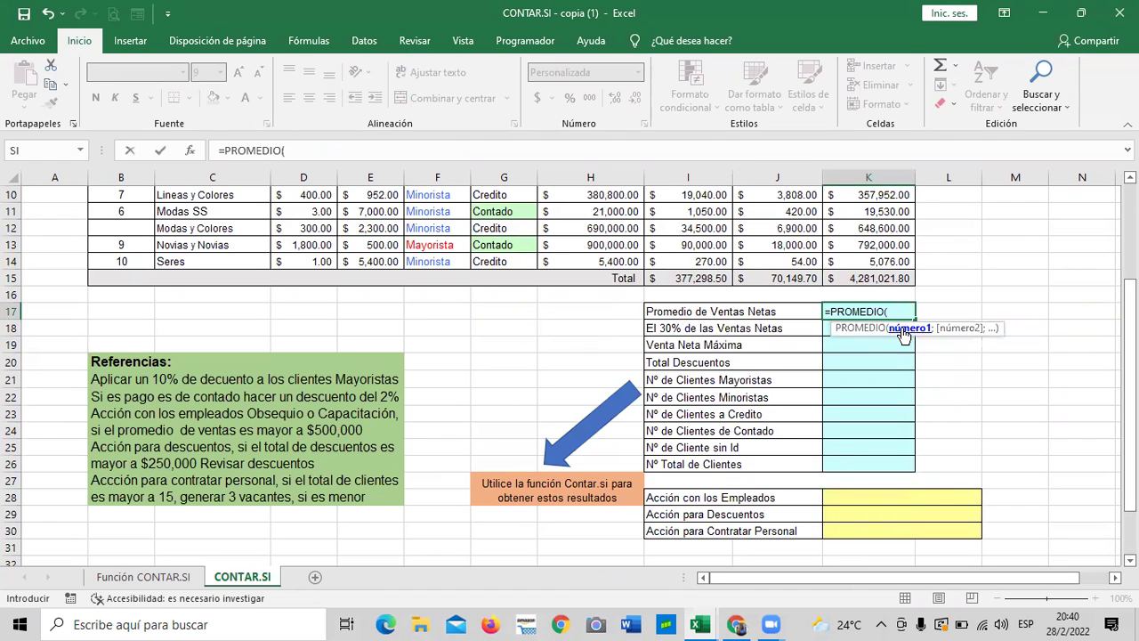
{"action": "scroll", "coordinate": [903, 337], "scroll_direction": "up", "scroll_amount": 3}
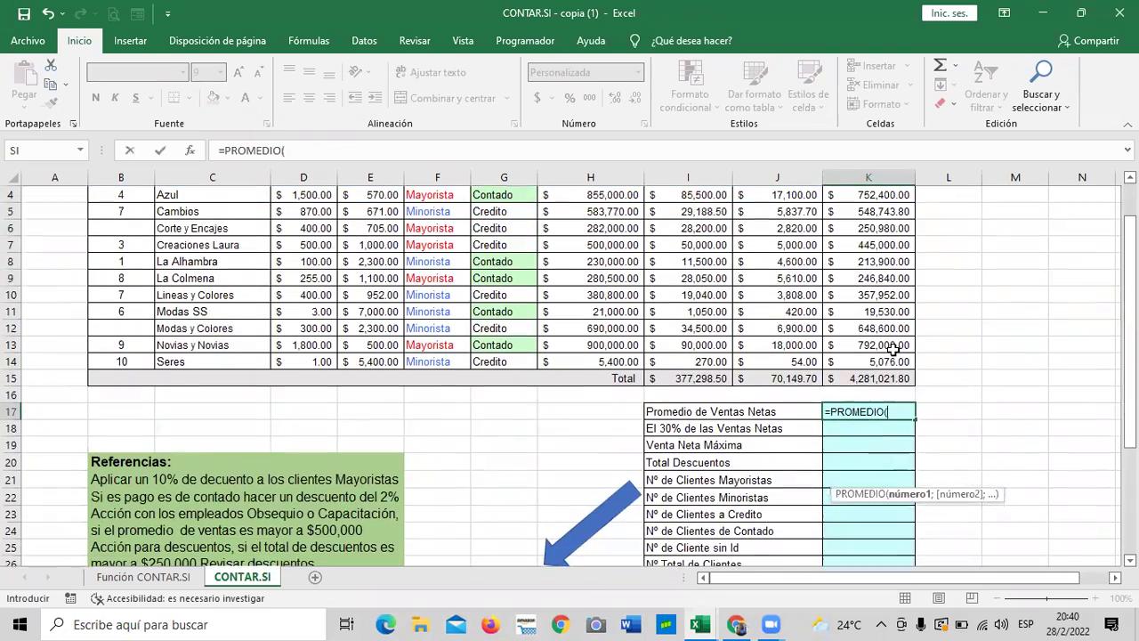
{"action": "scroll", "coordinate": [892, 352], "scroll_direction": "up", "scroll_amount": 1}
{"action": "scroll", "coordinate": [892, 352], "scroll_direction": "down", "scroll_amount": 1}
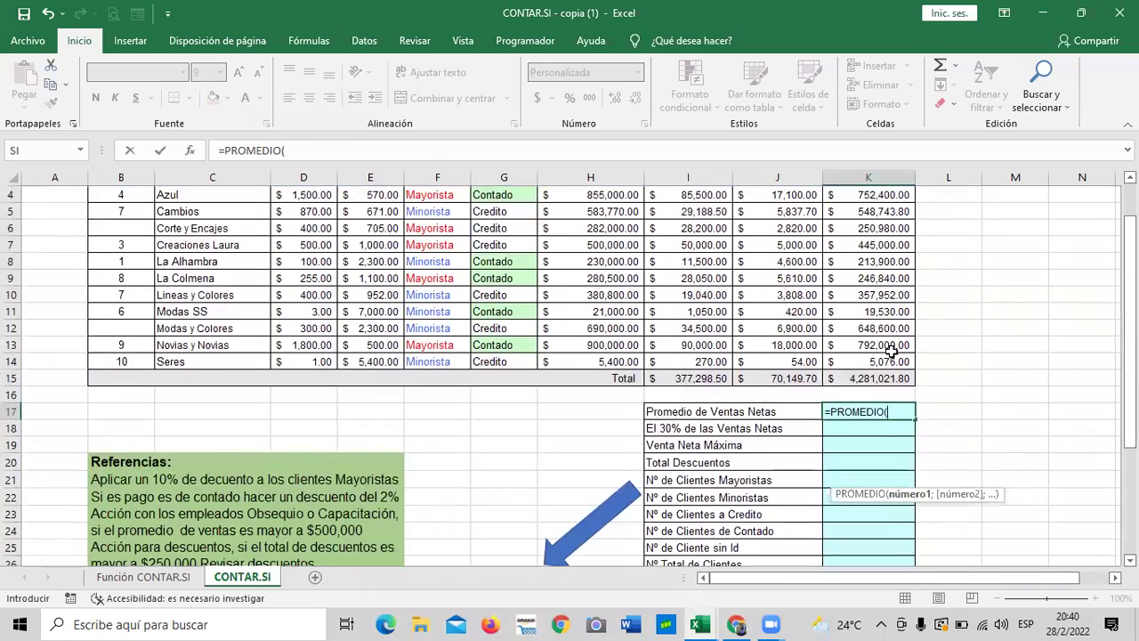
{"action": "scroll", "coordinate": [892, 352], "scroll_direction": "up", "scroll_amount": 1}
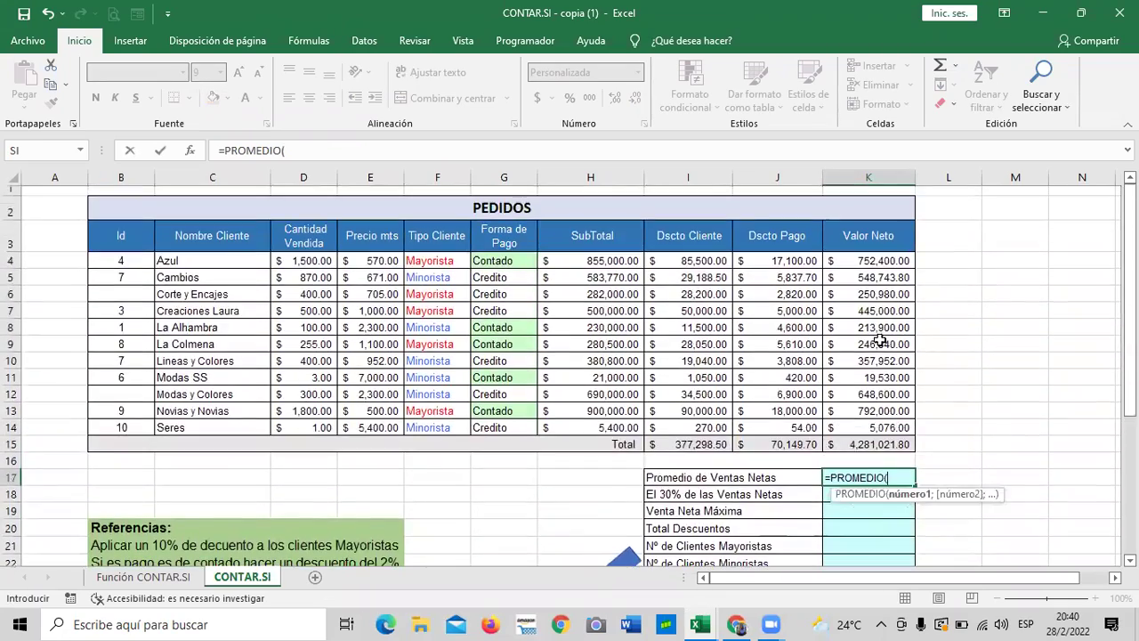
{"action": "scroll", "coordinate": [892, 353], "scroll_direction": "down", "scroll_amount": 1}
{"action": "left_click", "coordinate": [869, 378]}
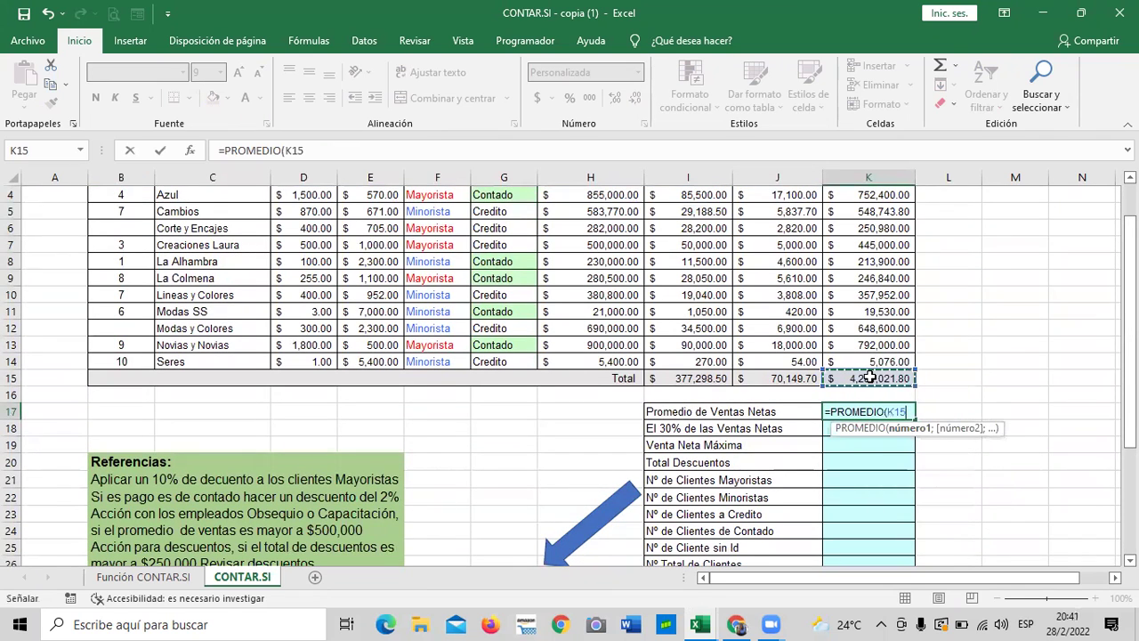
{"action": "type", "text": ")"}
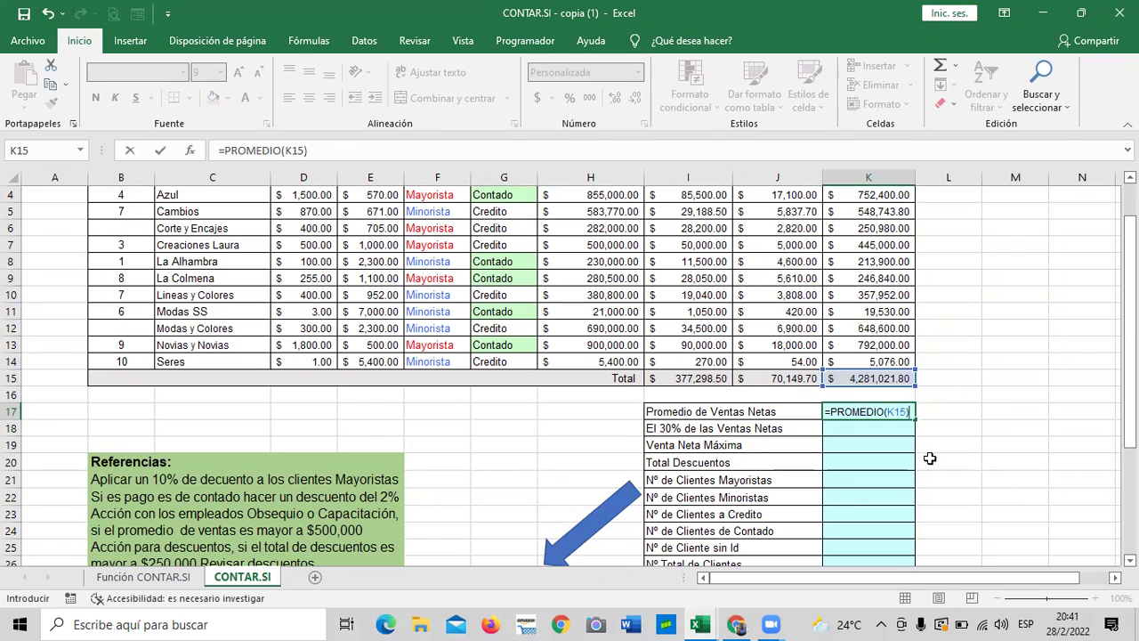
{"action": "key", "text": "Return"}
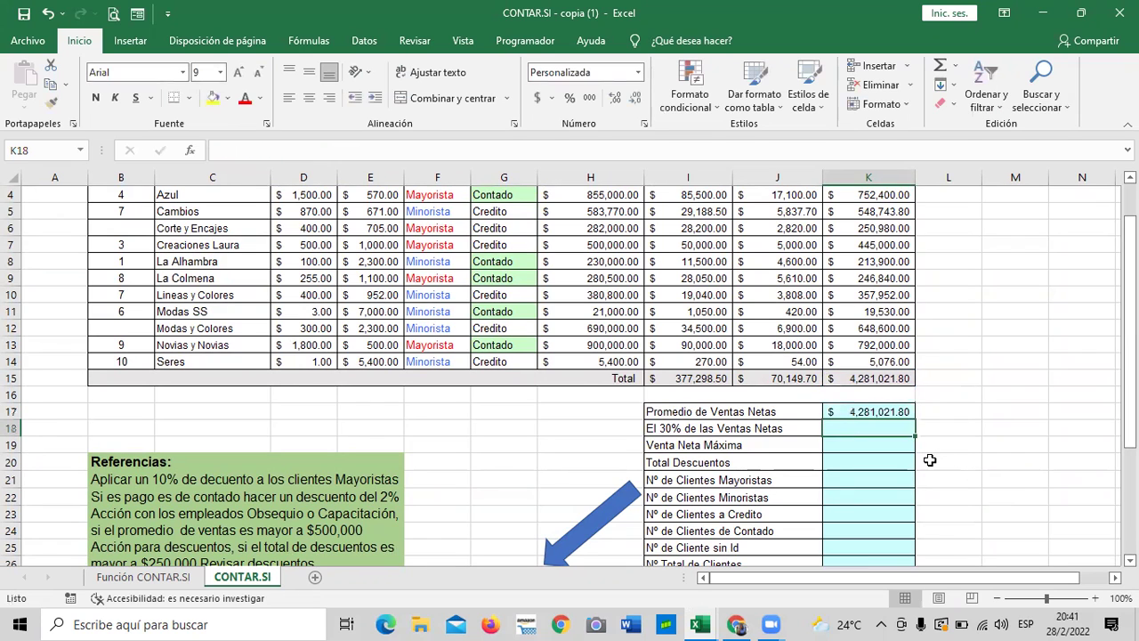
Review the Promedio de Ventas Netas formula in K17 and the cell it references
{"action": "left_click", "coordinate": [954, 427]}
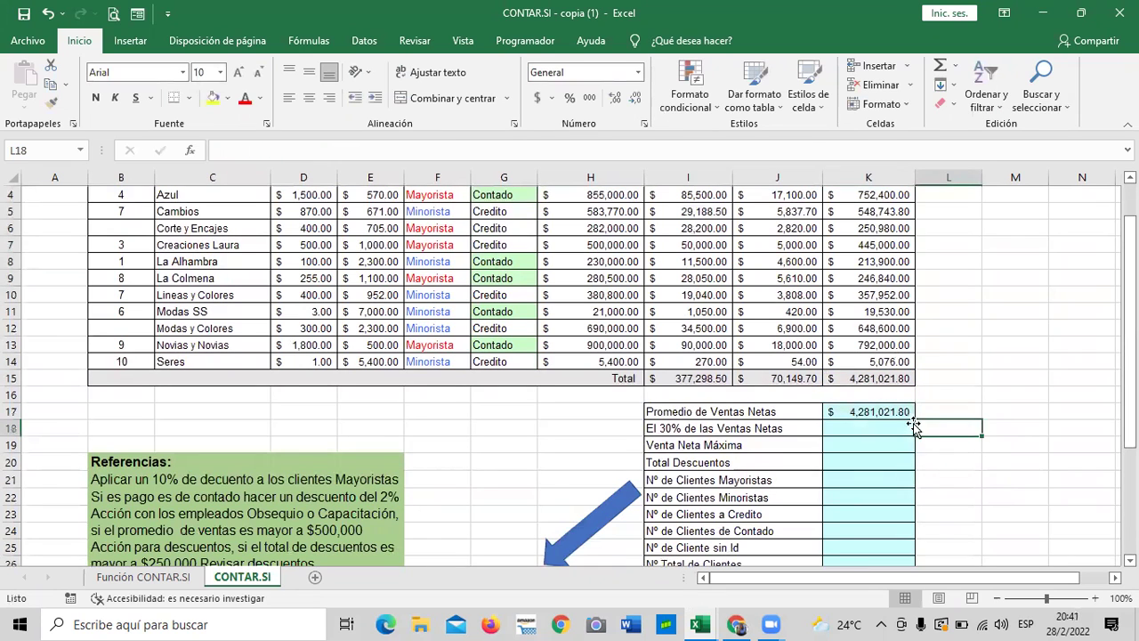
{"action": "left_click", "coordinate": [879, 411]}
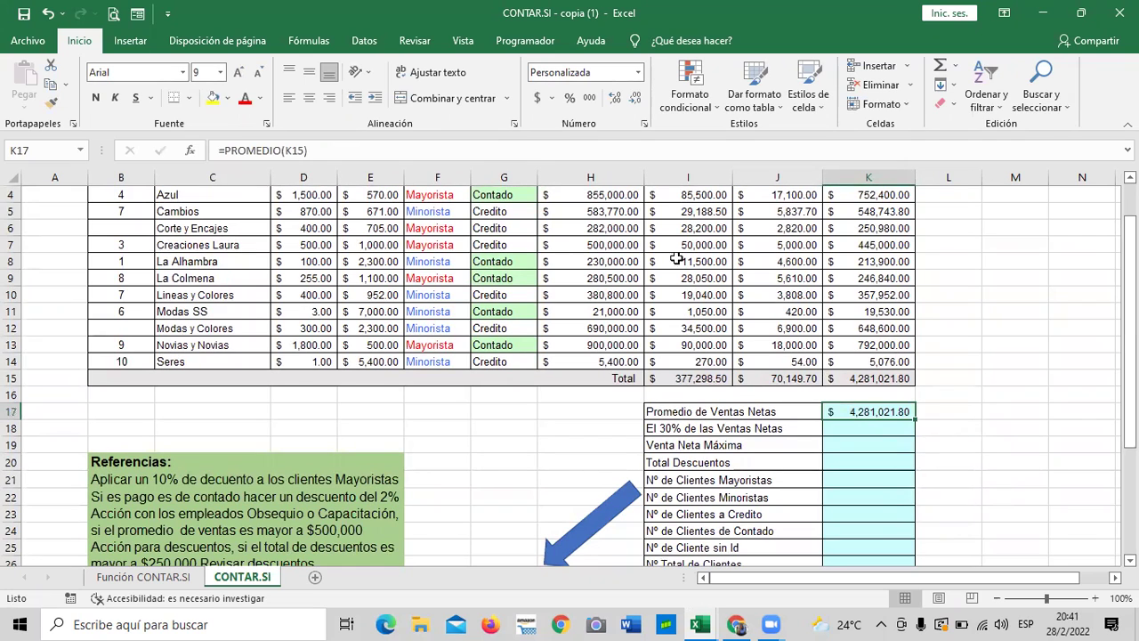
{"action": "left_click", "coordinate": [470, 150]}
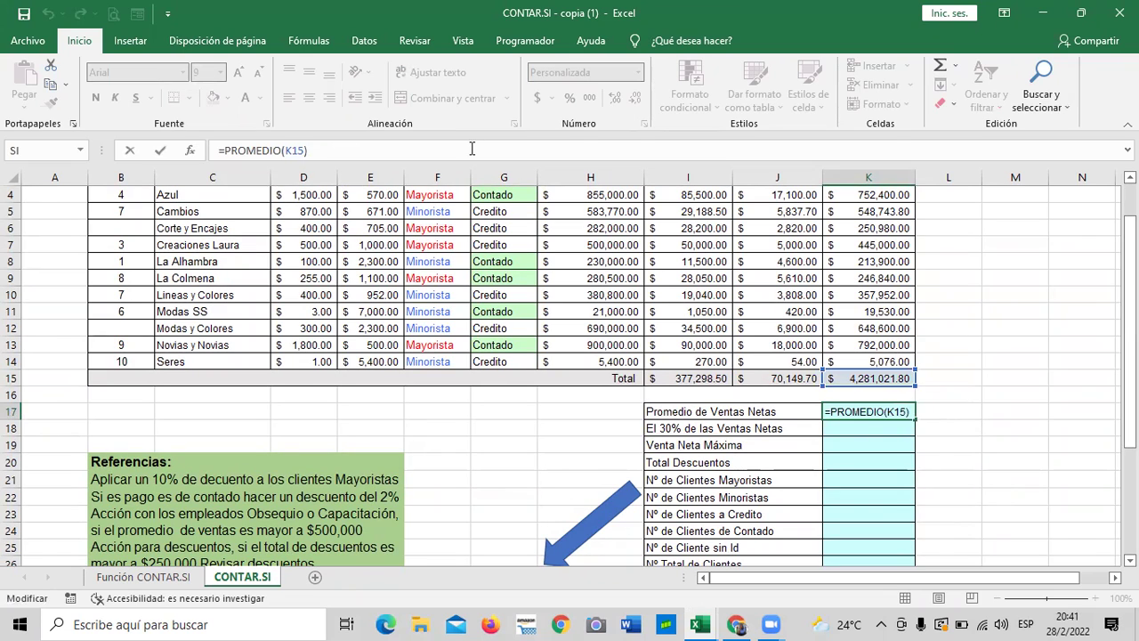
{"action": "key", "text": "Return"}
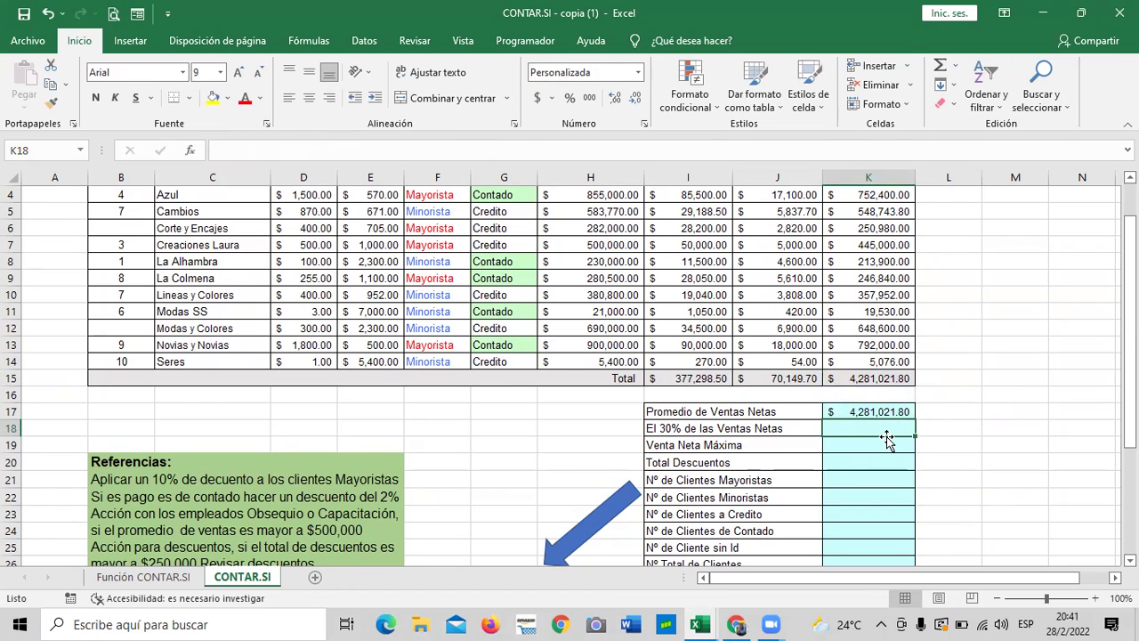
{"action": "left_click", "coordinate": [869, 509]}
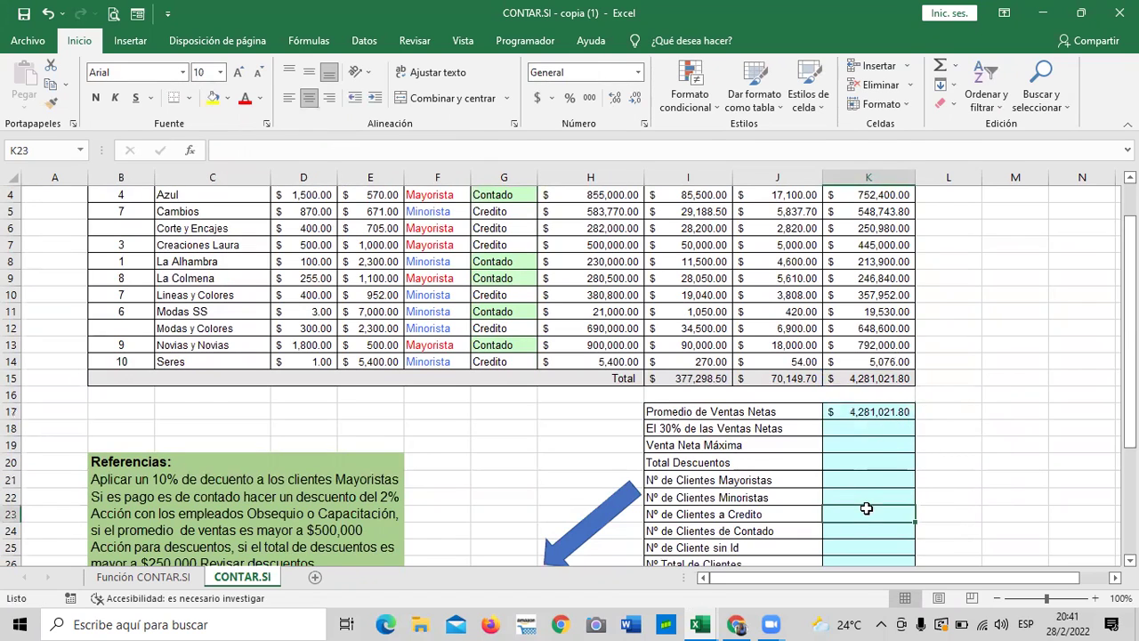
Clear K17 and enter =PROMEDIO(K4:K14) to average the individual Valor Neto amounts
{"action": "left_click", "coordinate": [875, 410]}
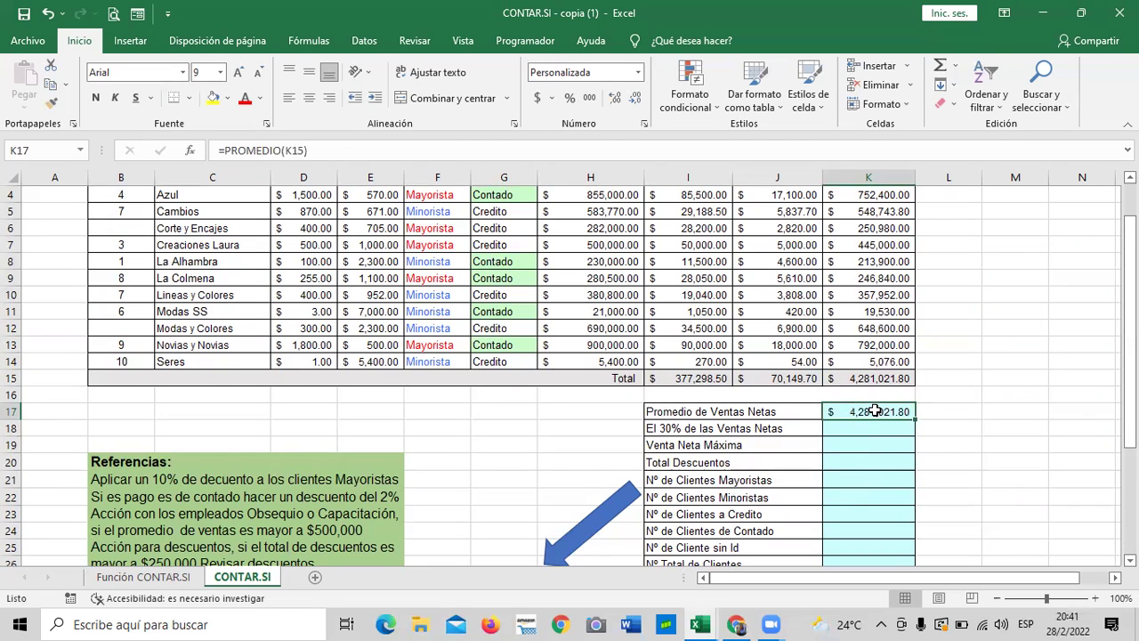
{"action": "scroll", "coordinate": [876, 445], "scroll_direction": "up", "scroll_amount": 1}
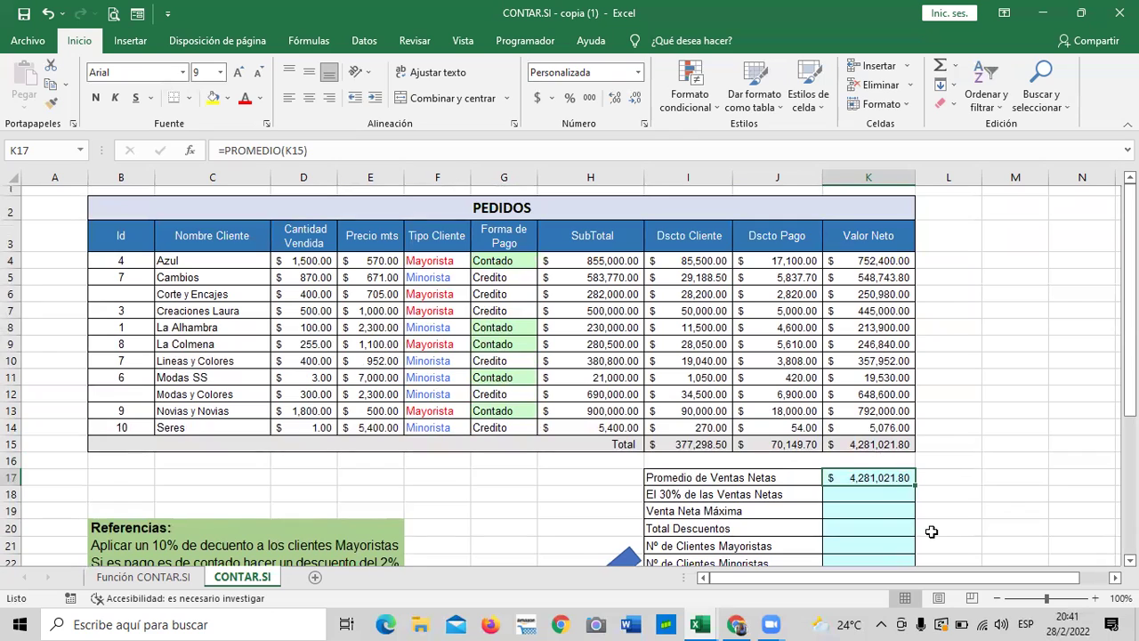
{"action": "key", "text": "Delete"}
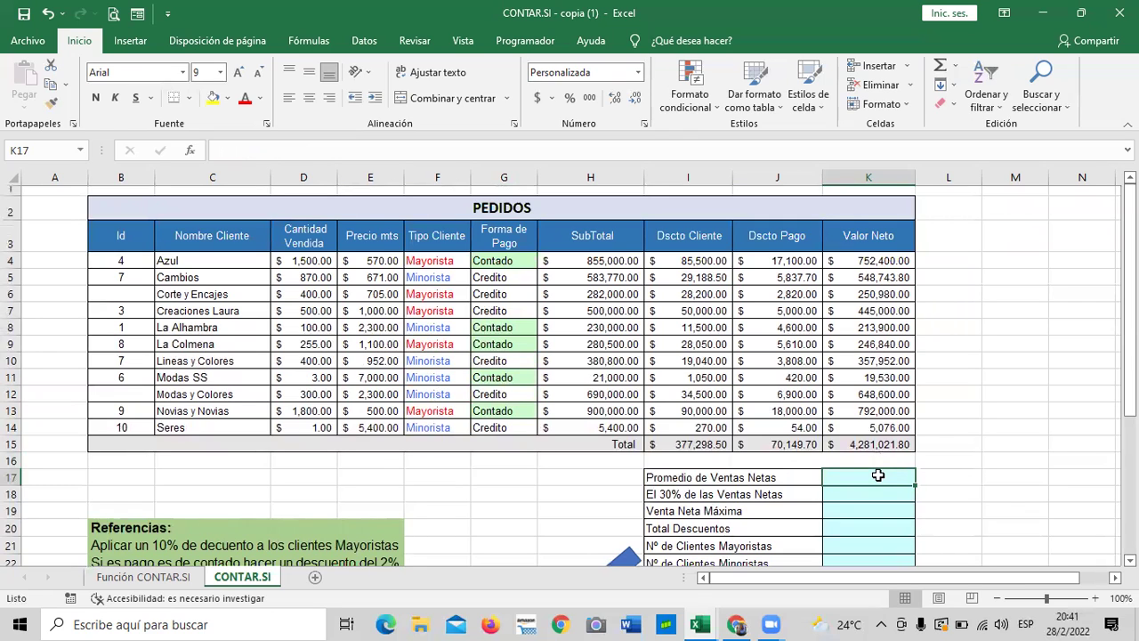
{"action": "type", "text": "=prome"}
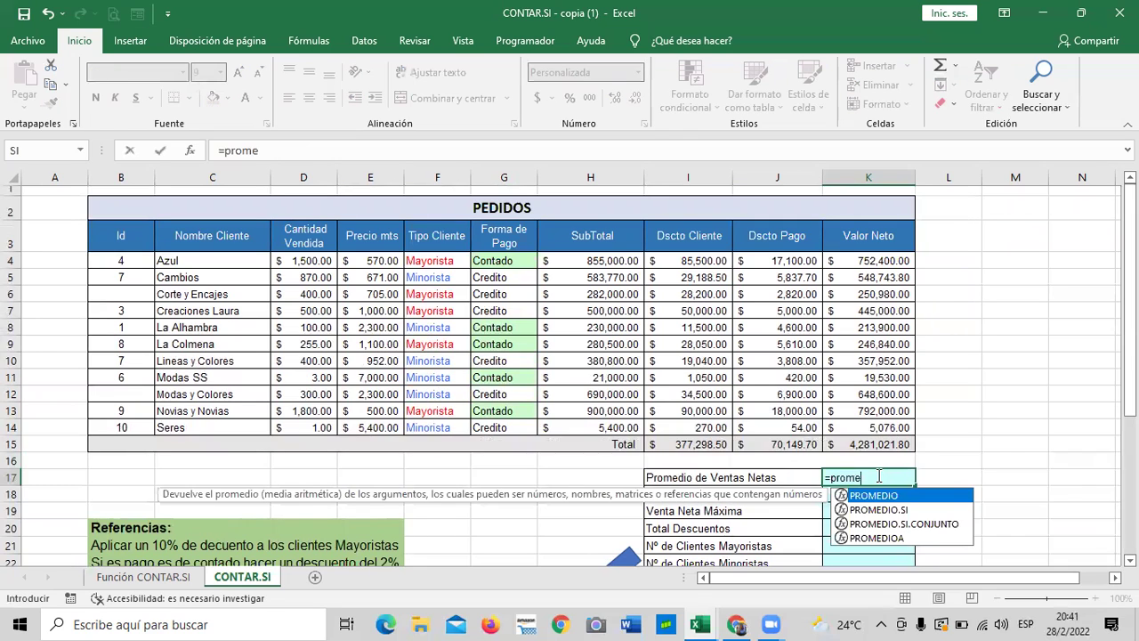
{"action": "double_click", "coordinate": [932, 495]}
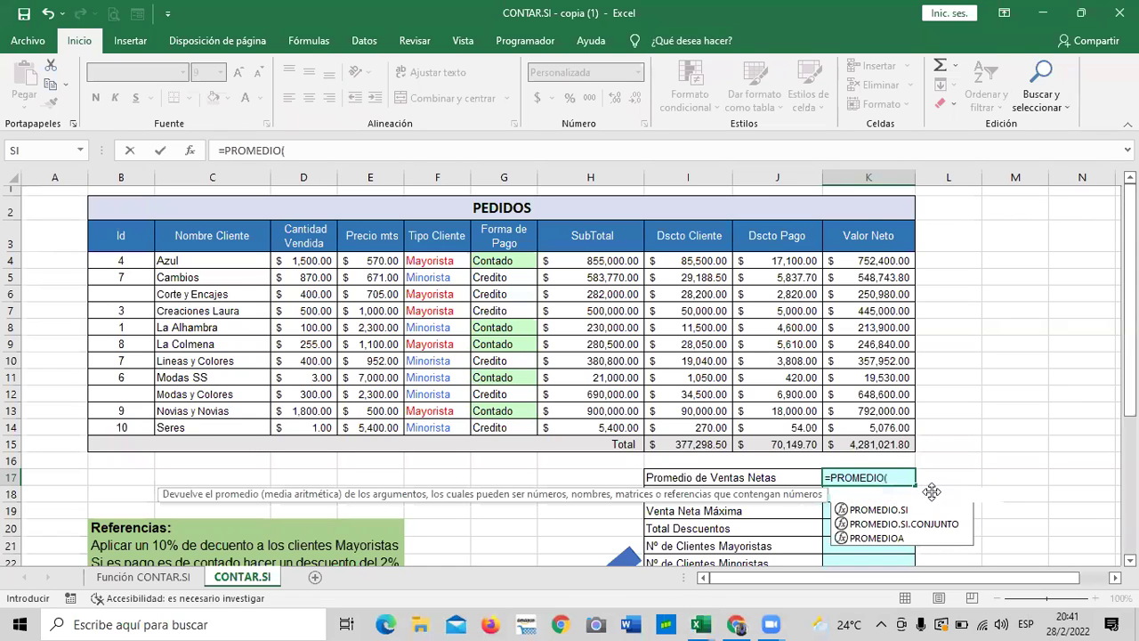
{"action": "left_click", "coordinate": [870, 261]}
{"action": "left_click_drag", "start_coordinate": [866, 319], "coordinate": [868, 428]}
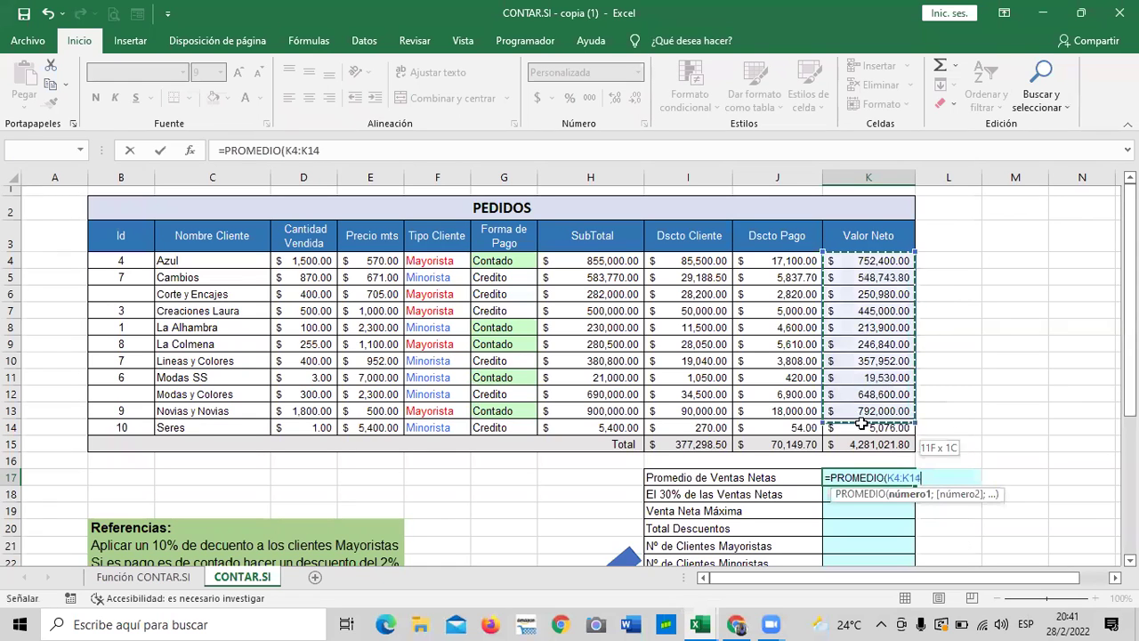
{"action": "left_click", "coordinate": [566, 157]}
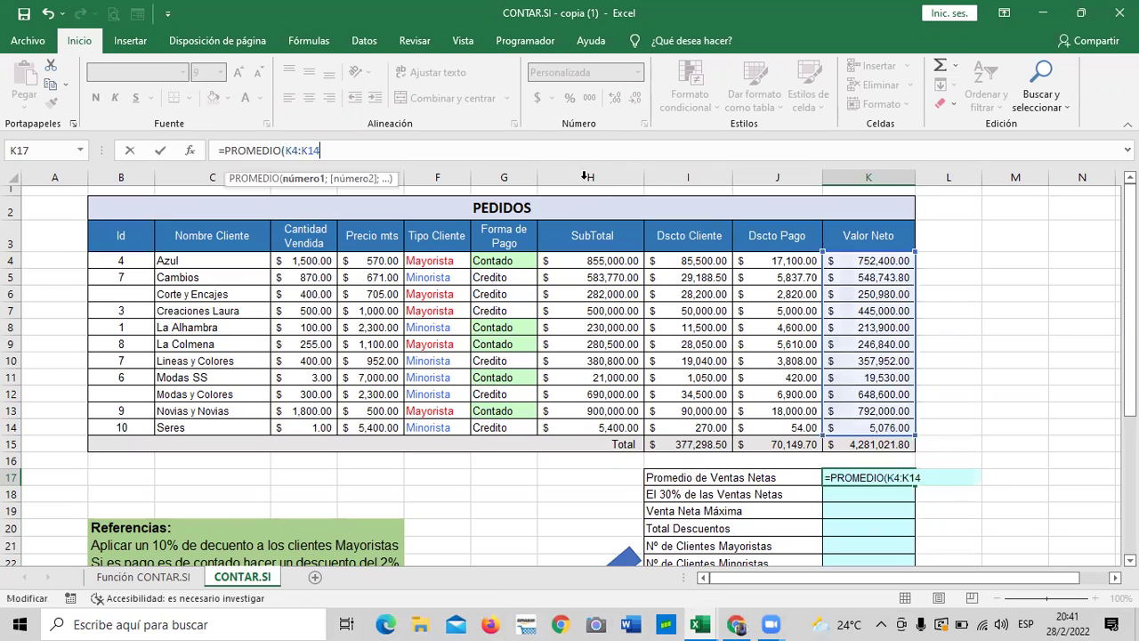
{"action": "type", "text": ")"}
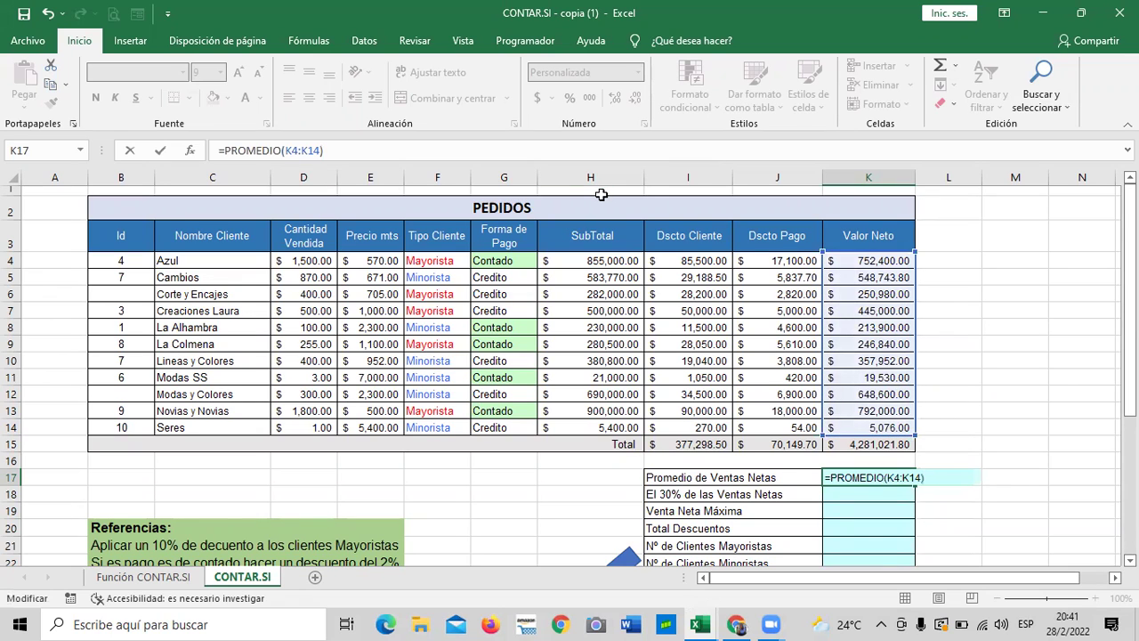
{"action": "key", "text": "Return"}
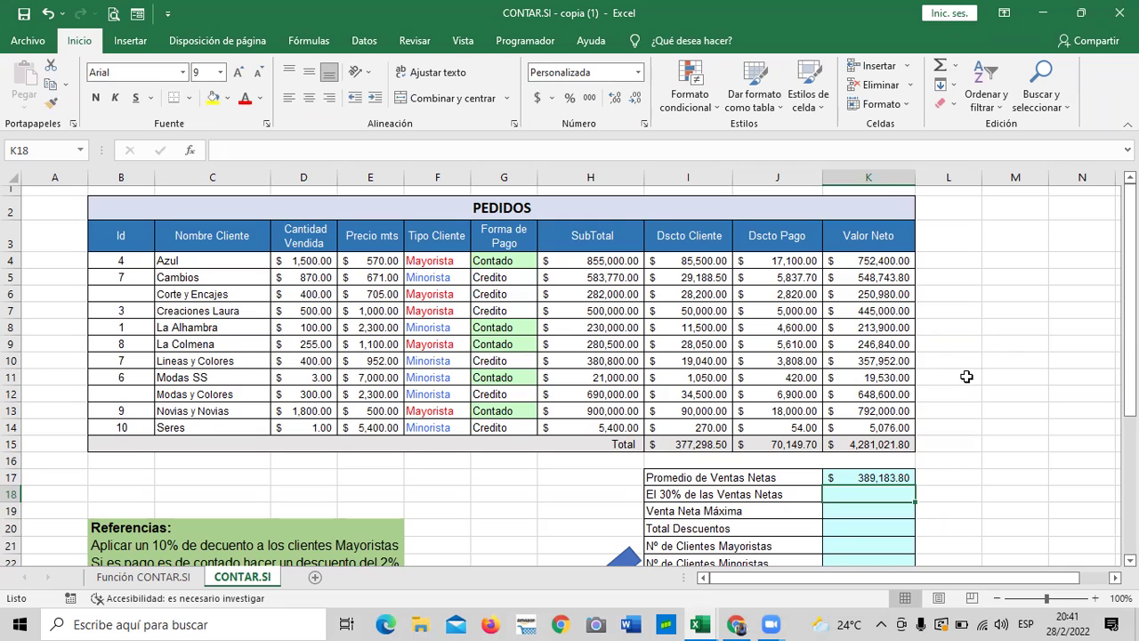
Check several Valor Neto formulas between K6 and K14 and the average formula in K17
{"action": "left_click", "coordinate": [850, 427]}
{"action": "left_click", "coordinate": [851, 379]}
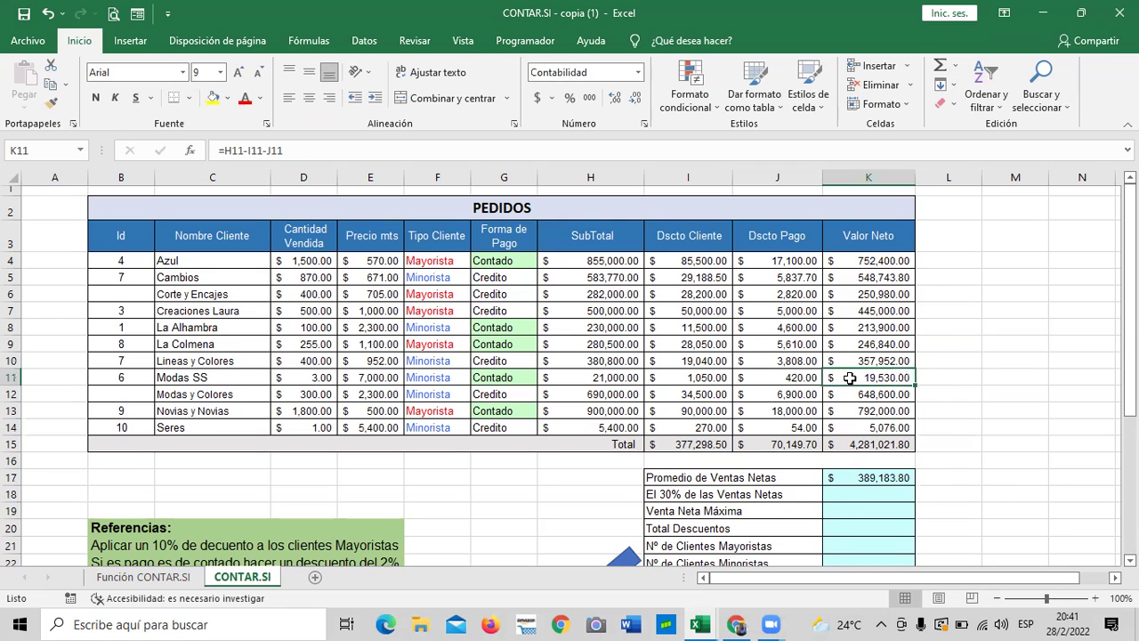
{"action": "left_click", "coordinate": [852, 349]}
{"action": "left_click", "coordinate": [845, 326]}
{"action": "left_click", "coordinate": [847, 298]}
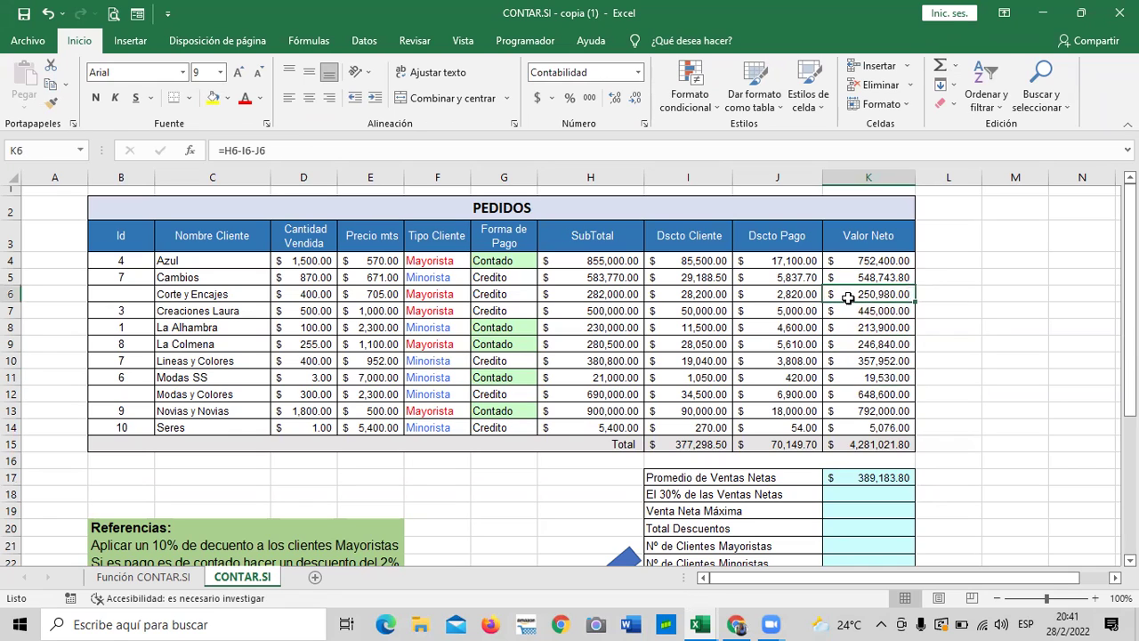
{"action": "left_click", "coordinate": [866, 480]}
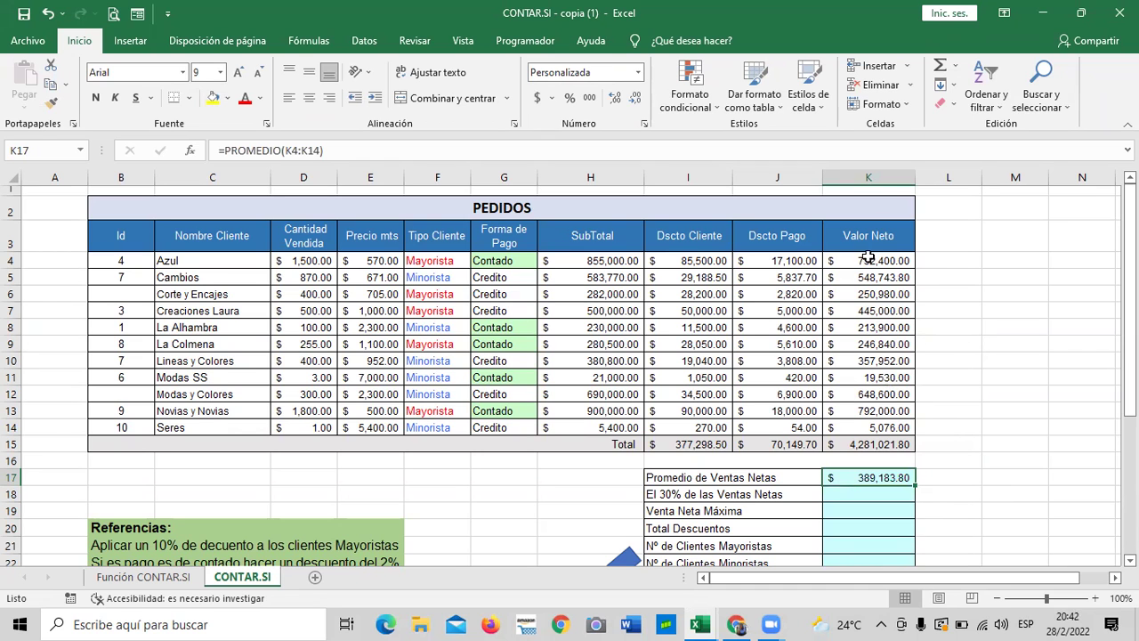
Calculate El 30% de las Ventas Netas in K18 with =K15*30%
{"action": "scroll", "coordinate": [868, 258], "scroll_direction": "down", "scroll_amount": 1}
{"action": "left_click", "coordinate": [852, 430]}
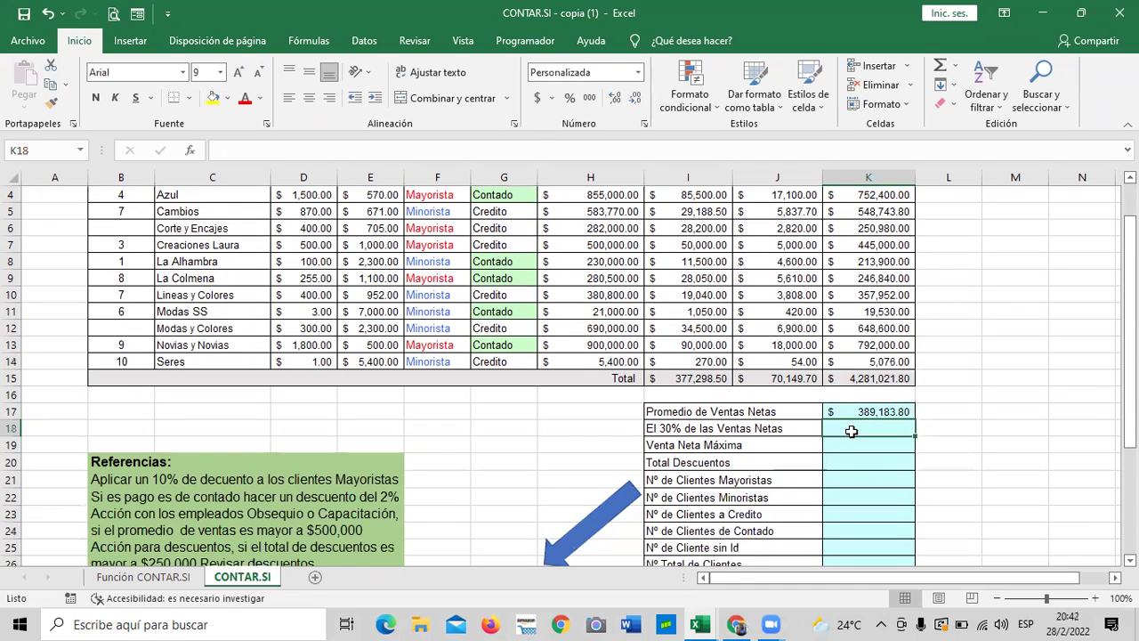
{"action": "type", "text": "="}
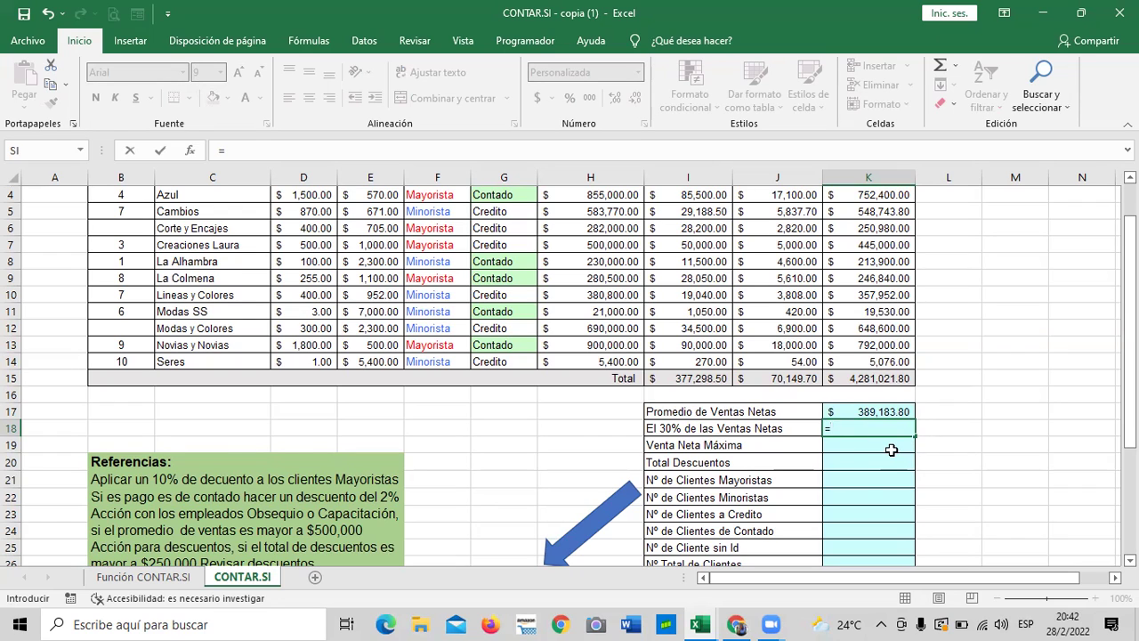
{"action": "left_click", "coordinate": [879, 379]}
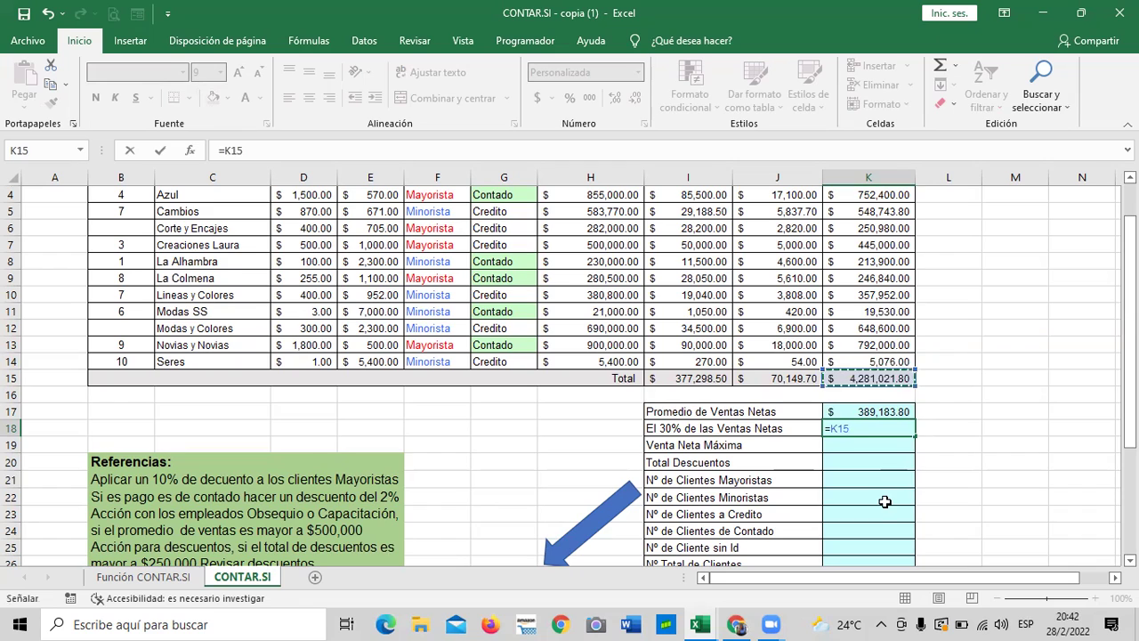
{"action": "type", "text": "*"}
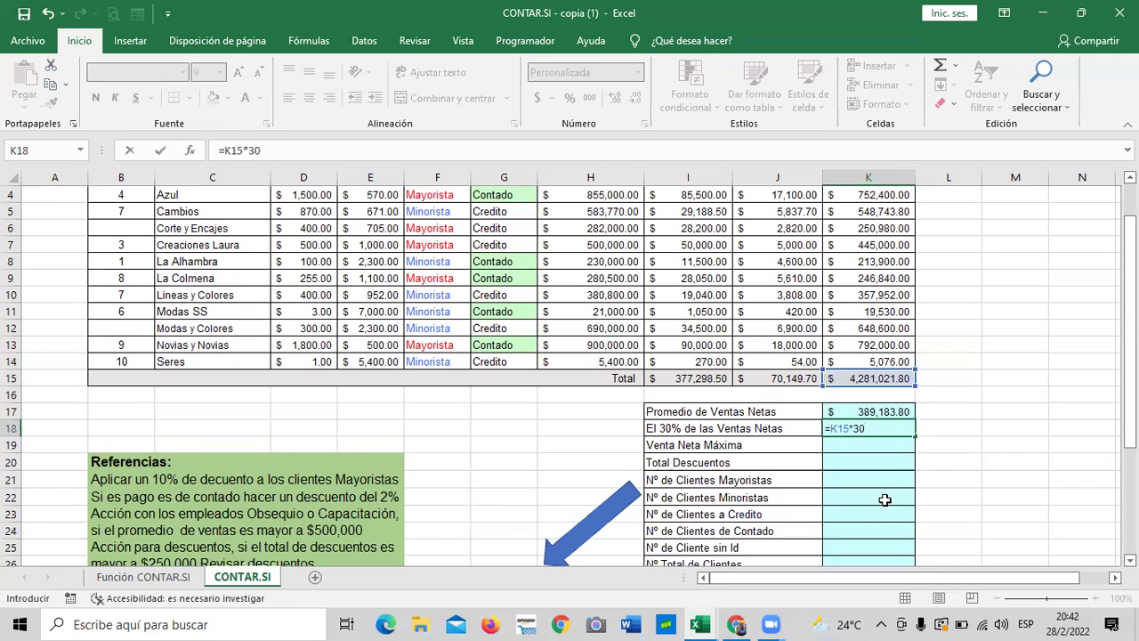
{"action": "type", "text": "30%"}
{"action": "key", "text": "Return"}
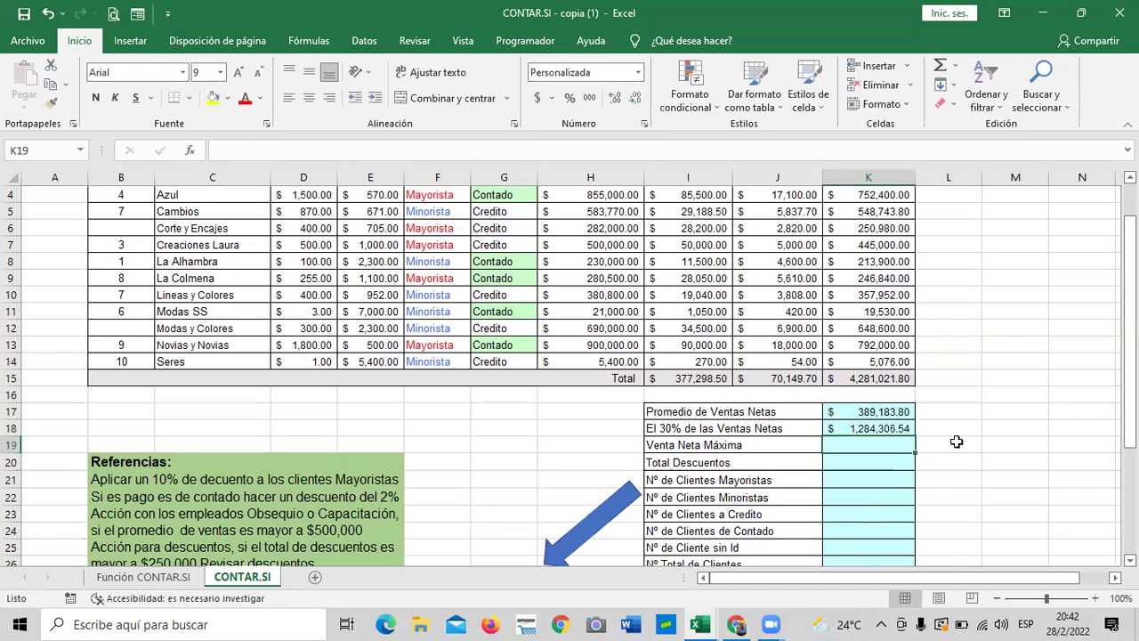
Compare the formulas in K17 and K18 for the average and the 30% of net sales
{"action": "left_click", "coordinate": [857, 429]}
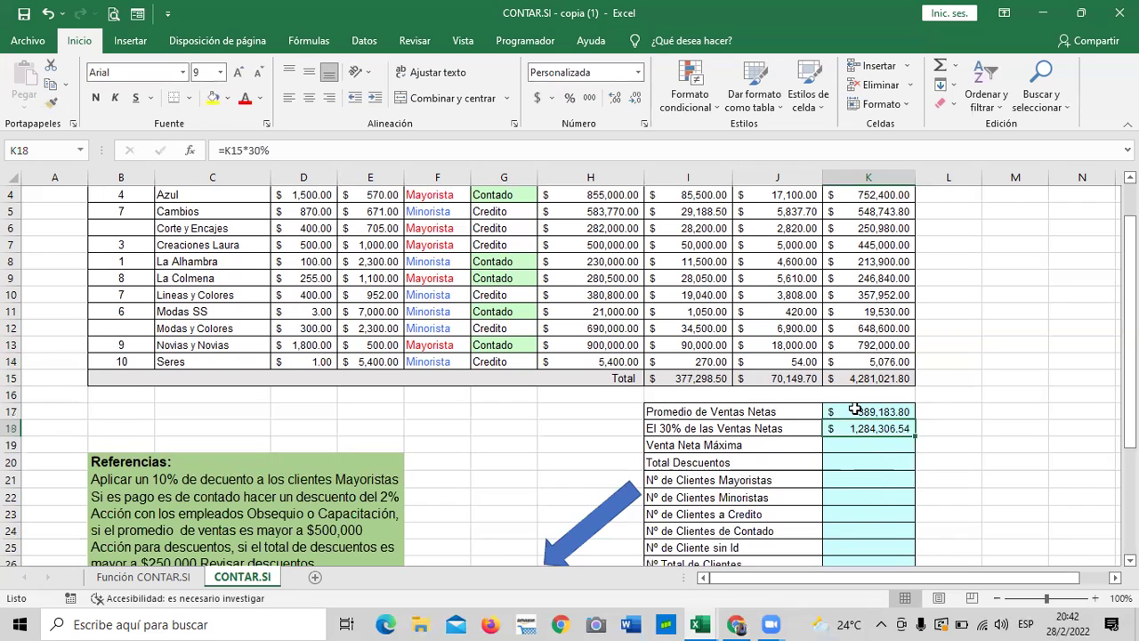
{"action": "left_click", "coordinate": [853, 415]}
{"action": "left_click", "coordinate": [848, 429]}
{"action": "scroll", "coordinate": [849, 429], "scroll_direction": "down", "scroll_amount": 1}
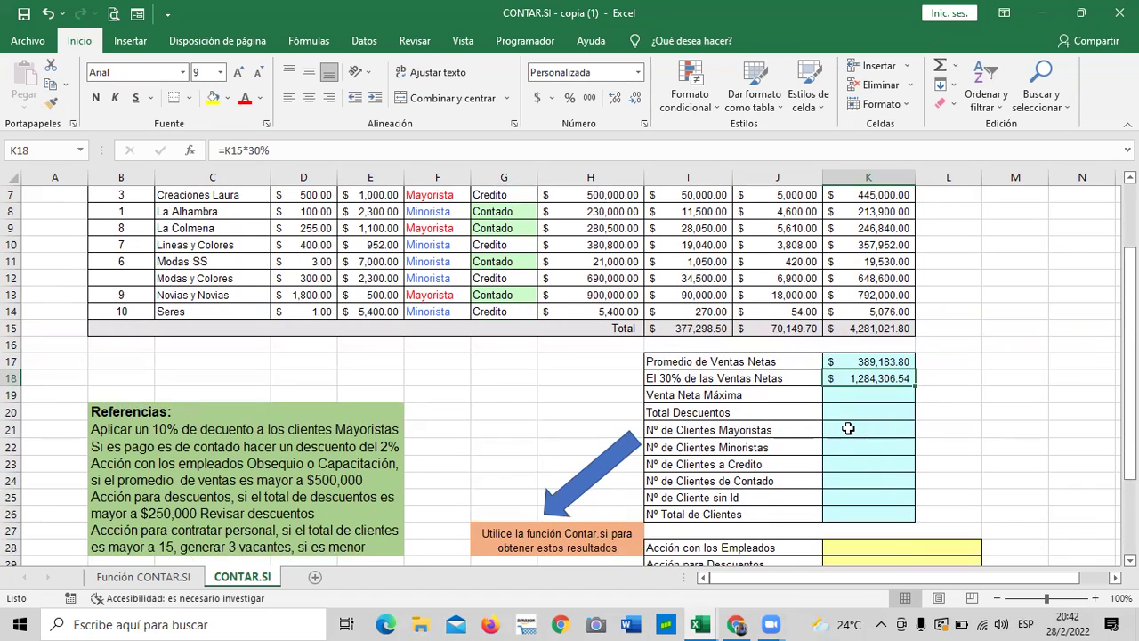
Calculate Venta Neta Máxima in K19 with =MAX(K4:K14) over the Valor Neto amounts
{"action": "left_click", "coordinate": [852, 396]}
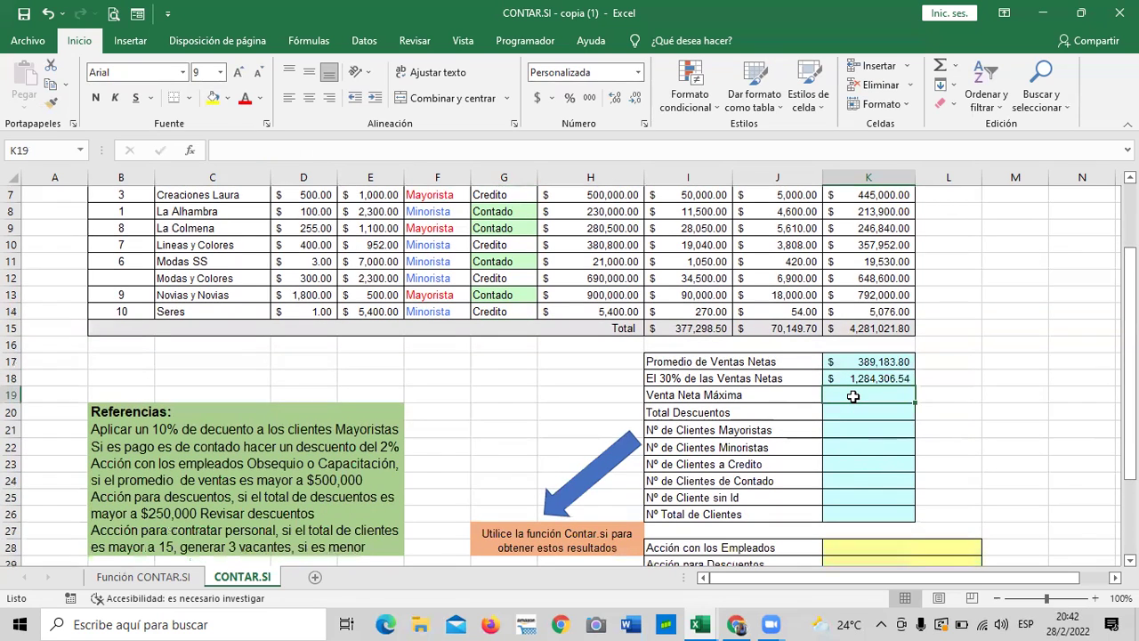
{"action": "type", "text": "=ma"}
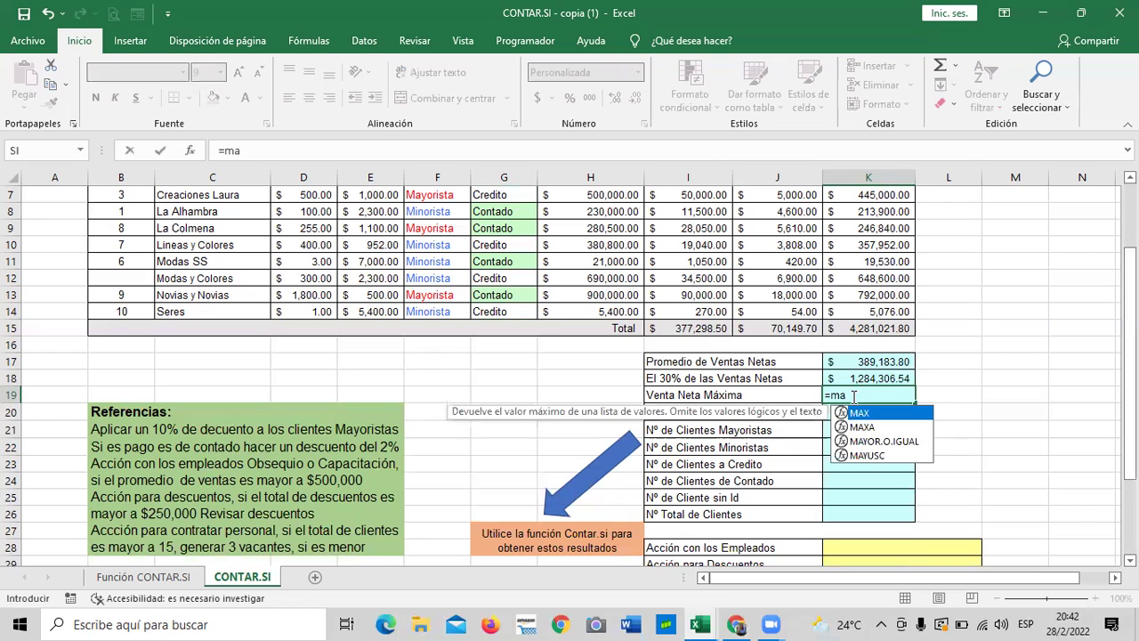
{"action": "type", "text": "x"}
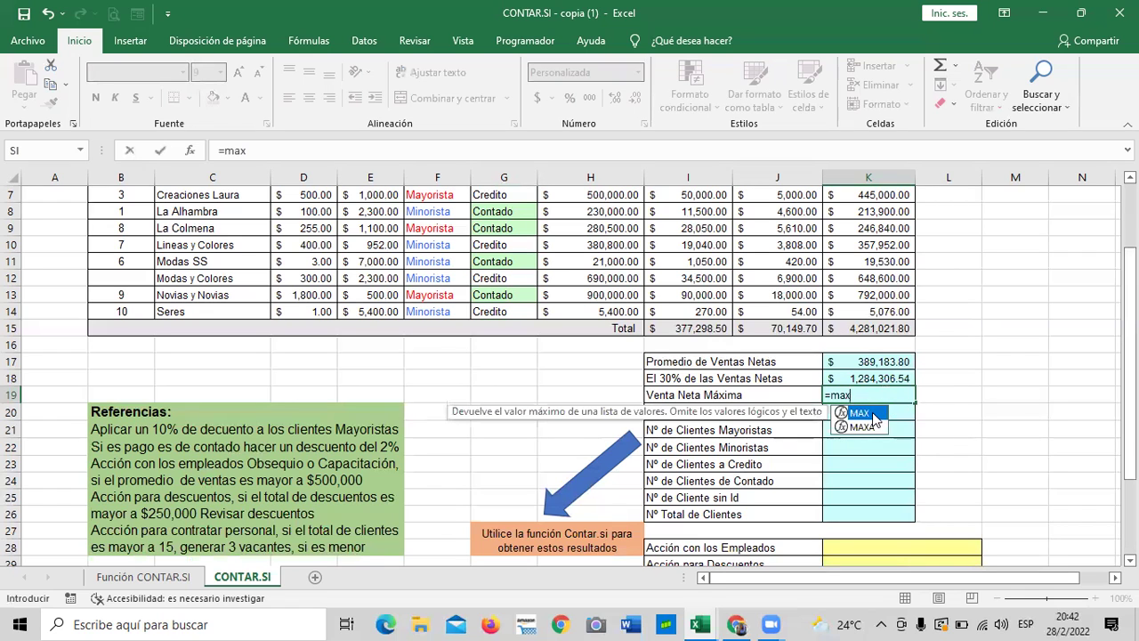
{"action": "double_click", "coordinate": [879, 414]}
{"action": "scroll", "coordinate": [888, 443], "scroll_direction": "up", "scroll_amount": 2}
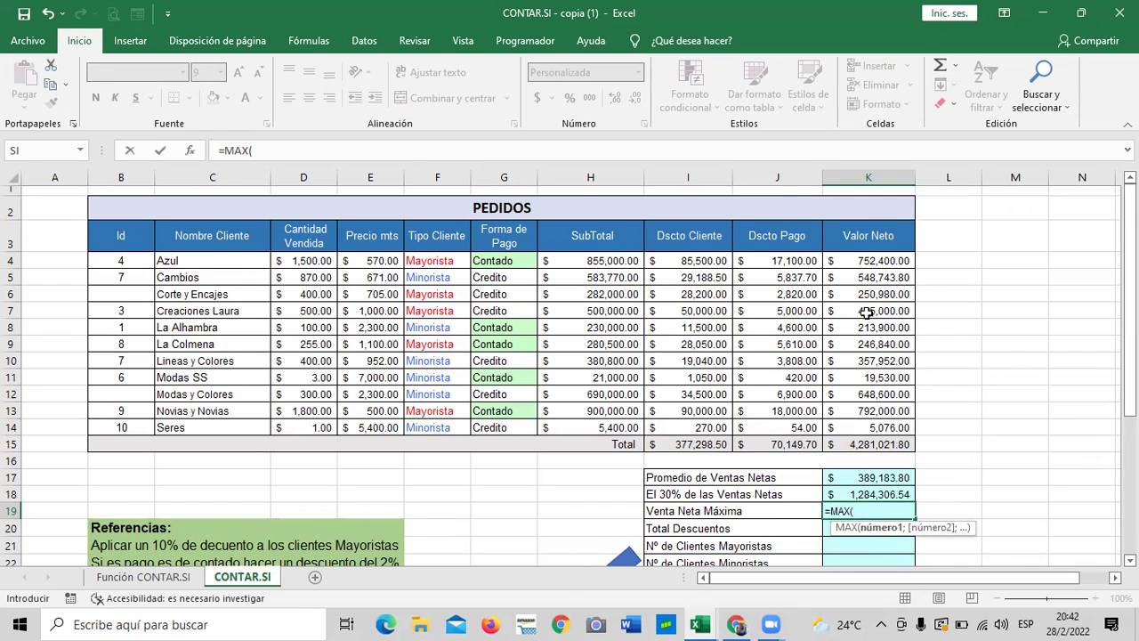
{"action": "scroll", "coordinate": [867, 312], "scroll_direction": "down", "scroll_amount": 1}
{"action": "scroll", "coordinate": [867, 315], "scroll_direction": "up", "scroll_amount": 1}
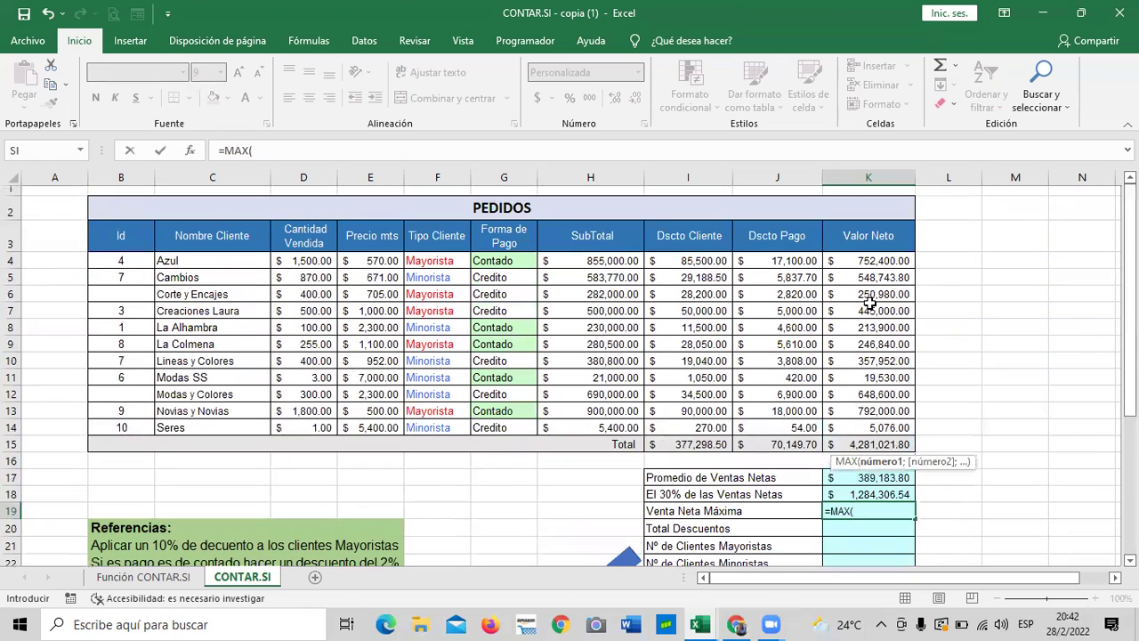
{"action": "left_click_drag", "start_coordinate": [868, 260], "coordinate": [865, 421]}
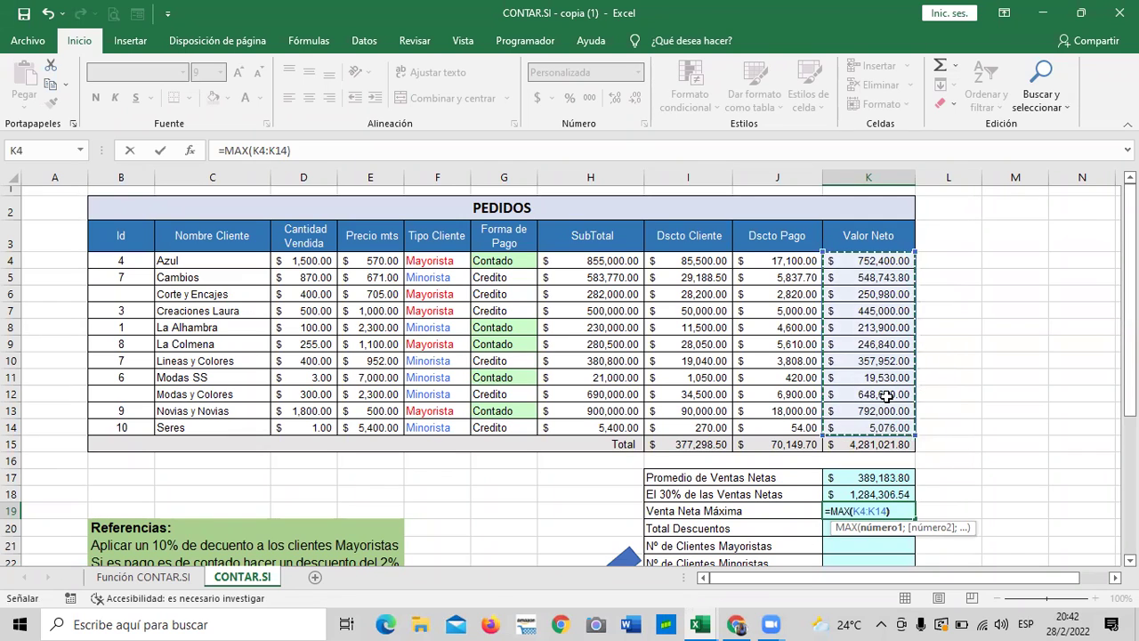
{"action": "key", "text": "Return"}
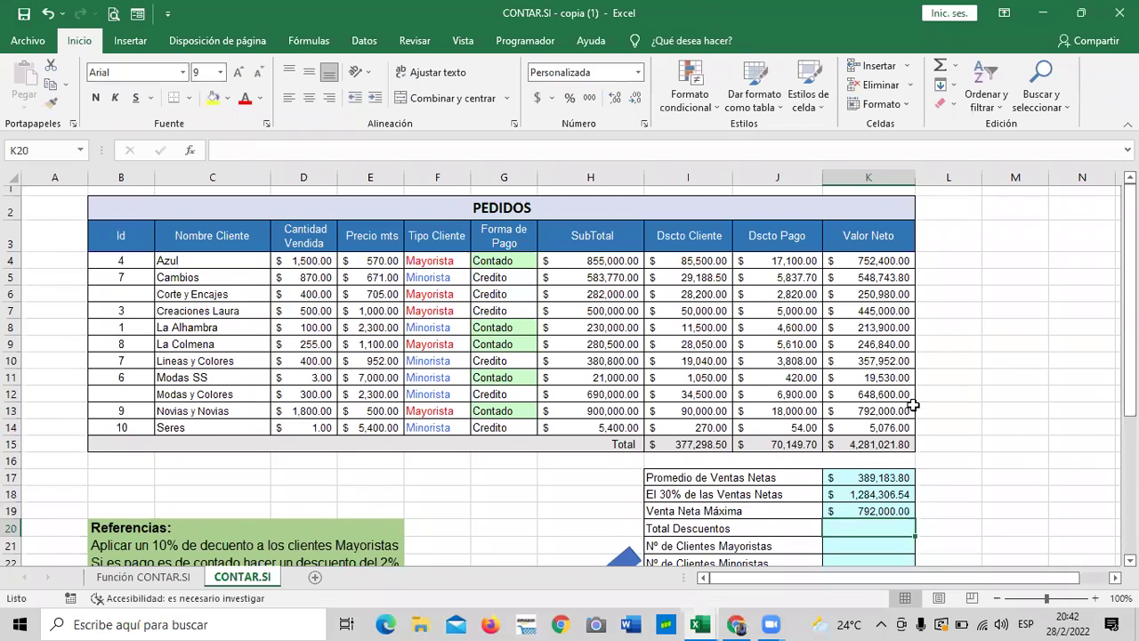
Calculate Total Descuentos in K20 with =I15+J15, and check that formula against the two discount totals in row 15
{"action": "scroll", "coordinate": [916, 405], "scroll_direction": "down", "scroll_amount": 1}
{"action": "scroll", "coordinate": [879, 495], "scroll_direction": "down", "scroll_amount": 1}
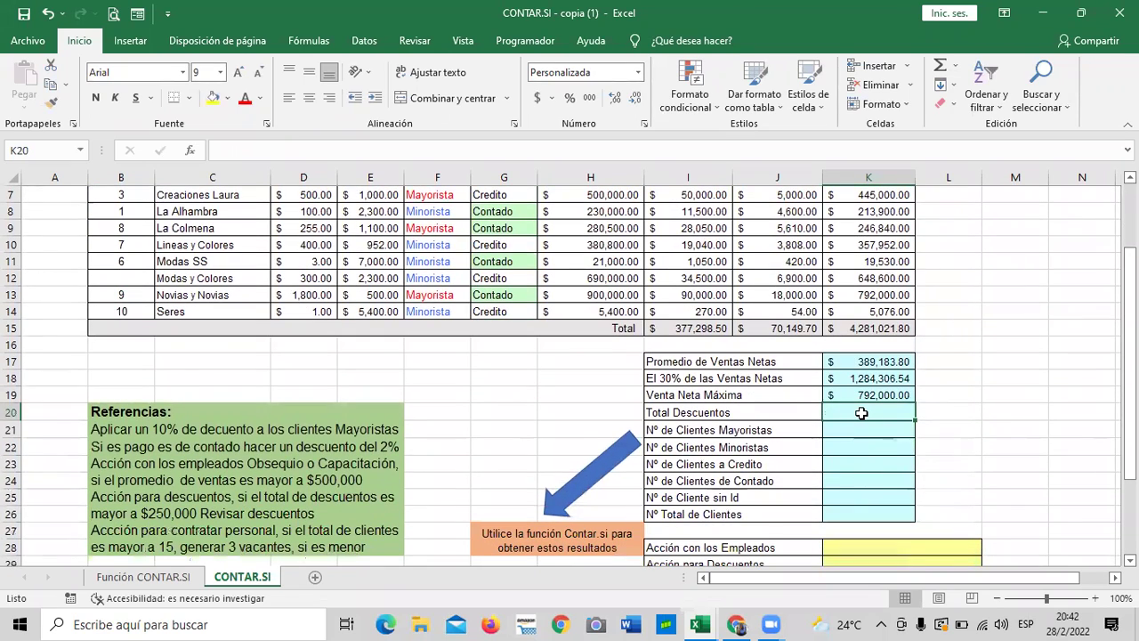
{"action": "type", "text": "="}
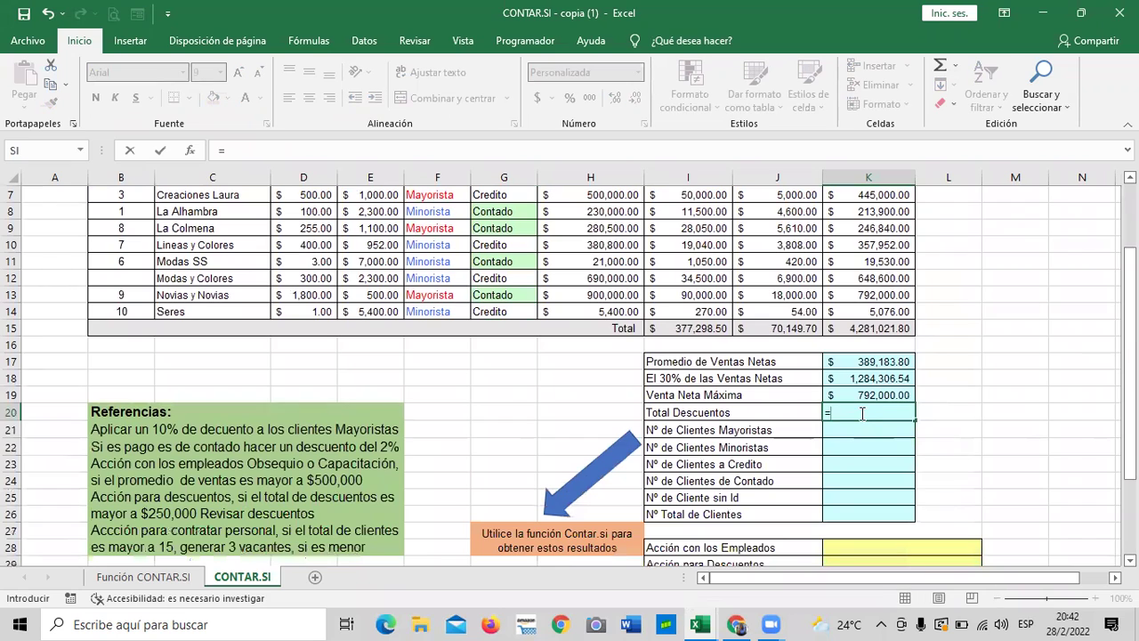
{"action": "left_click", "coordinate": [663, 338]}
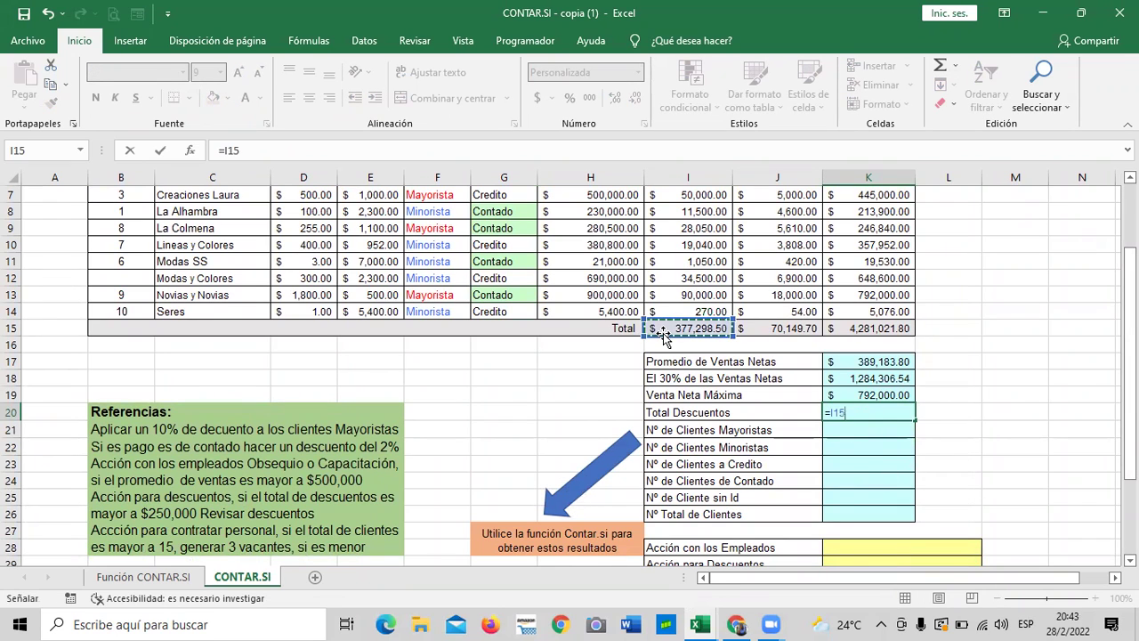
{"action": "type", "text": "+"}
{"action": "left_click", "coordinate": [769, 327]}
{"action": "type", "text": "+"}
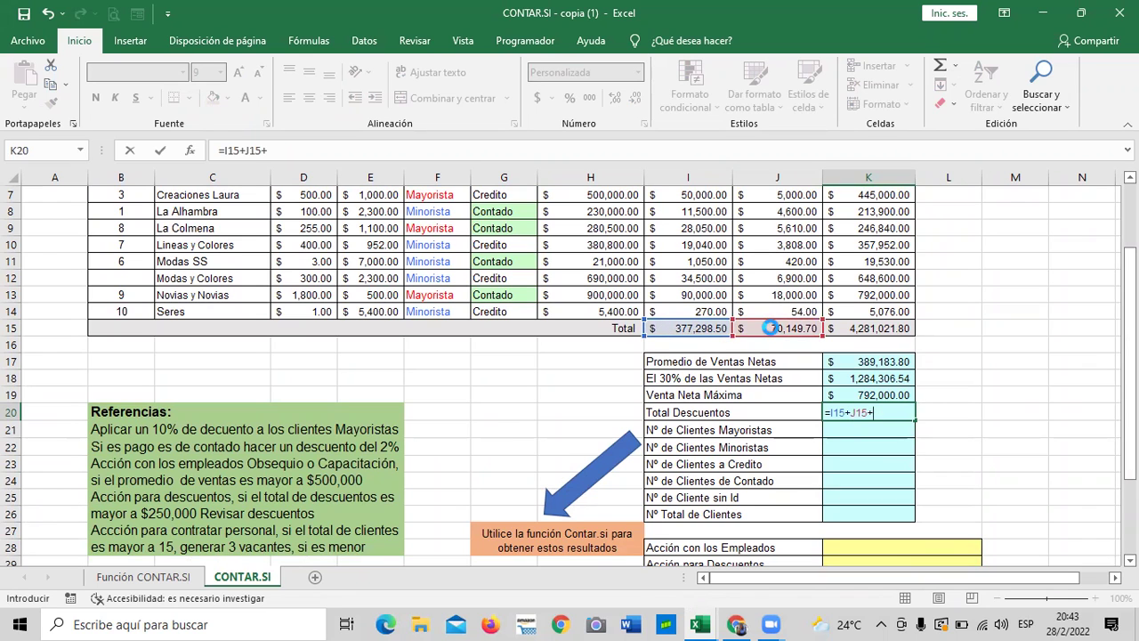
{"action": "key", "text": "Return"}
{"action": "left_click", "coordinate": [507, 377]}
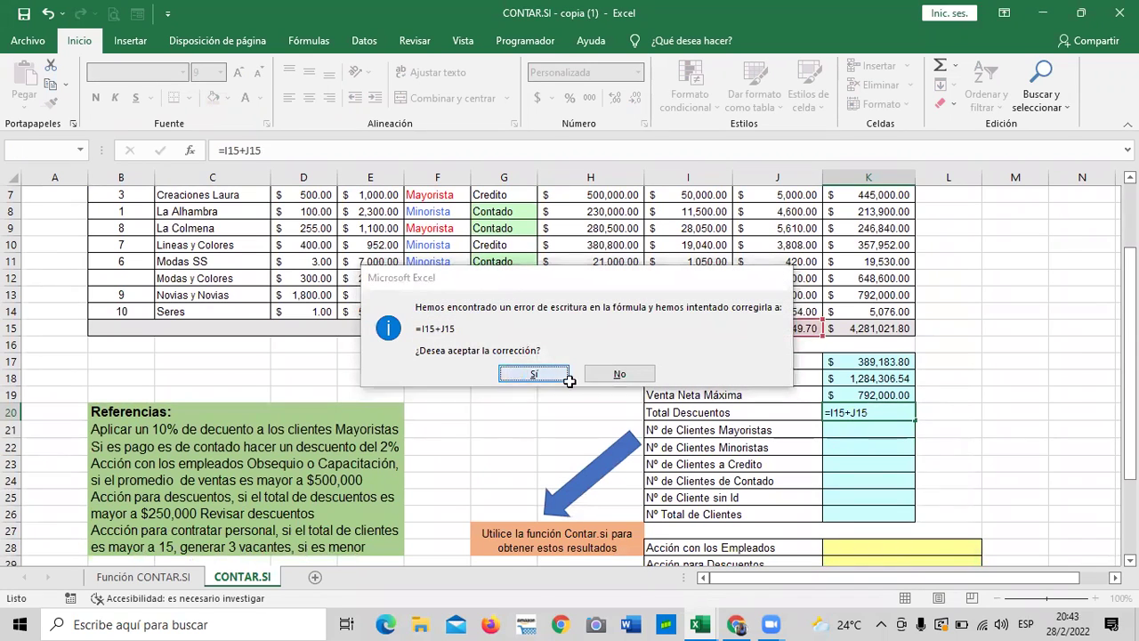
{"action": "left_click", "coordinate": [874, 412]}
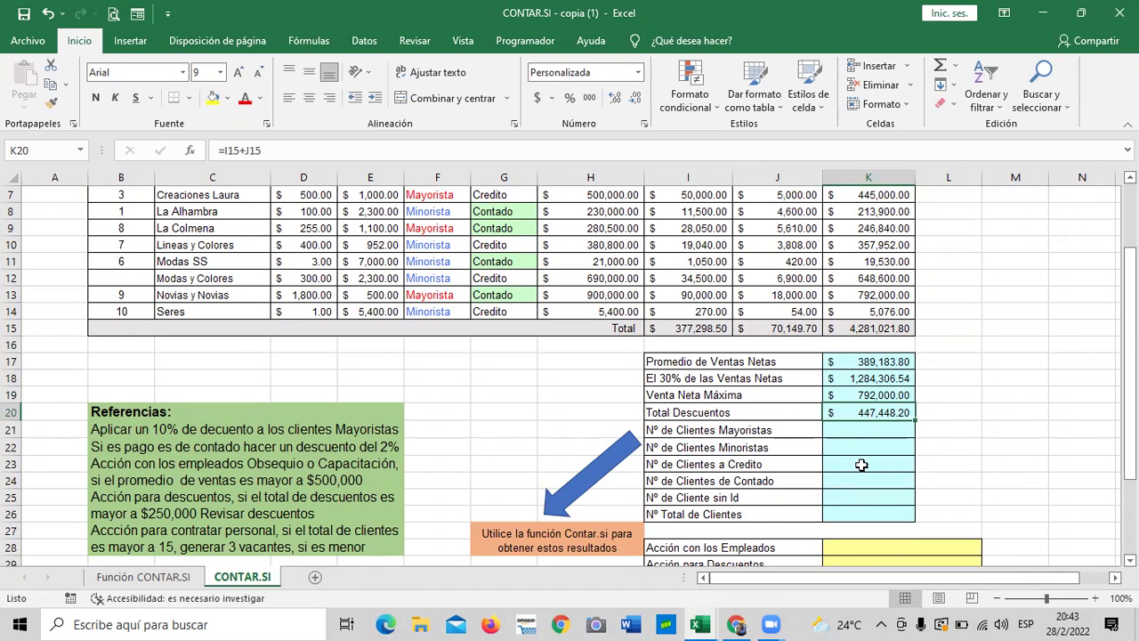
{"action": "left_click", "coordinate": [671, 329]}
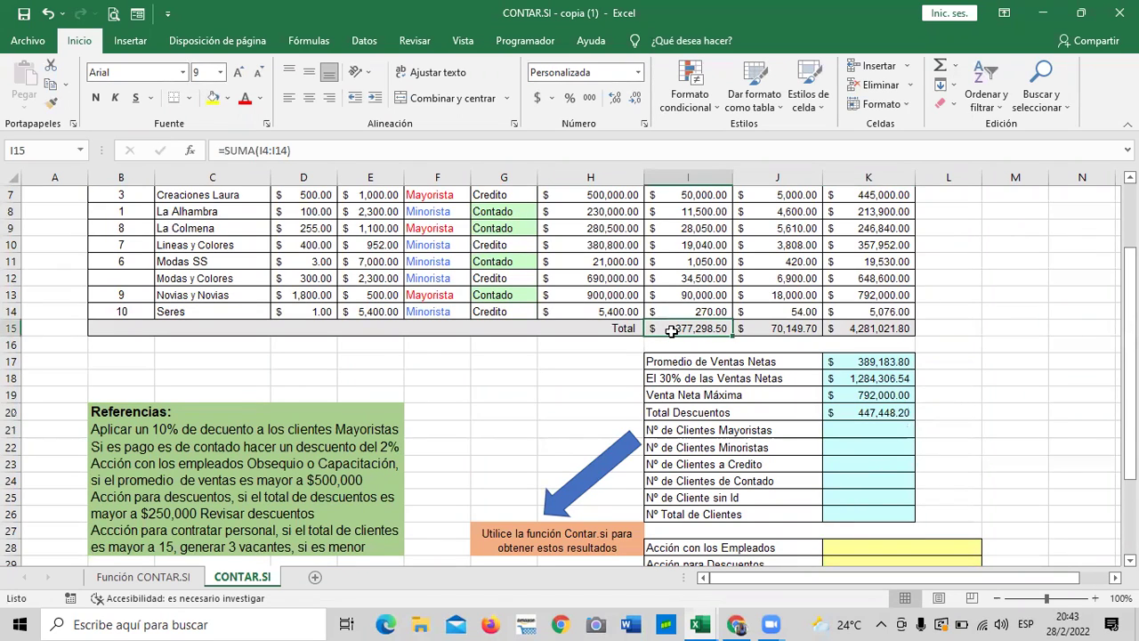
{"action": "left_click", "coordinate": [762, 331]}
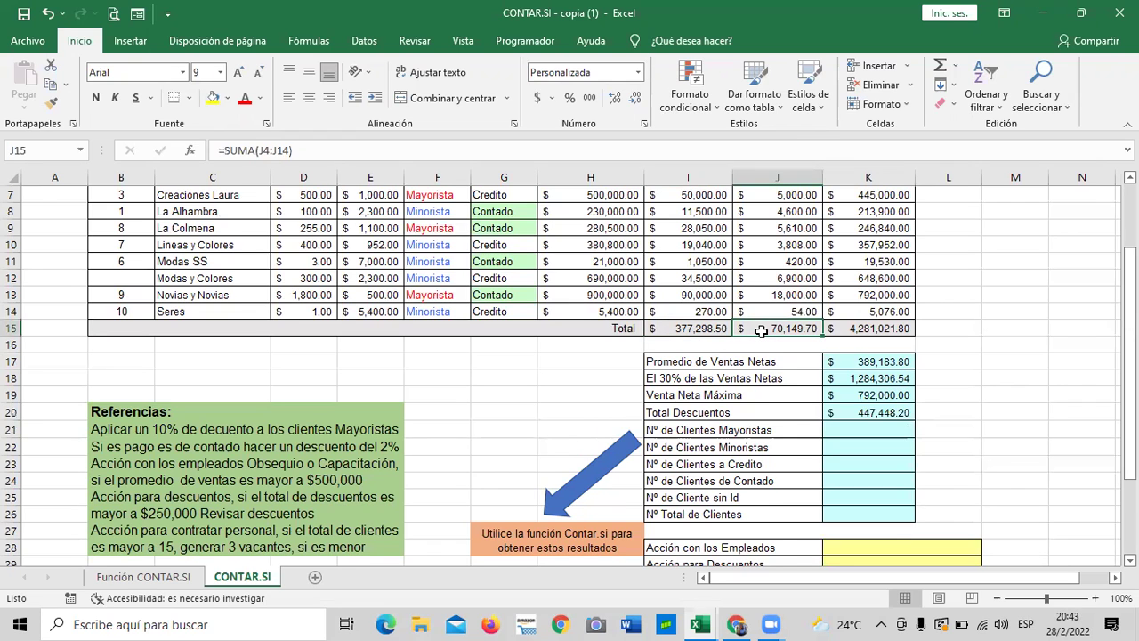
Begin a CONTAR.SI formula in K21 for Nº de Clientes Mayoristas, using the Tipo Cliente range F4:F14
{"action": "scroll", "coordinate": [762, 331], "scroll_direction": "down", "scroll_amount": 1}
{"action": "left_click", "coordinate": [860, 430]}
{"action": "left_click", "coordinate": [851, 377]}
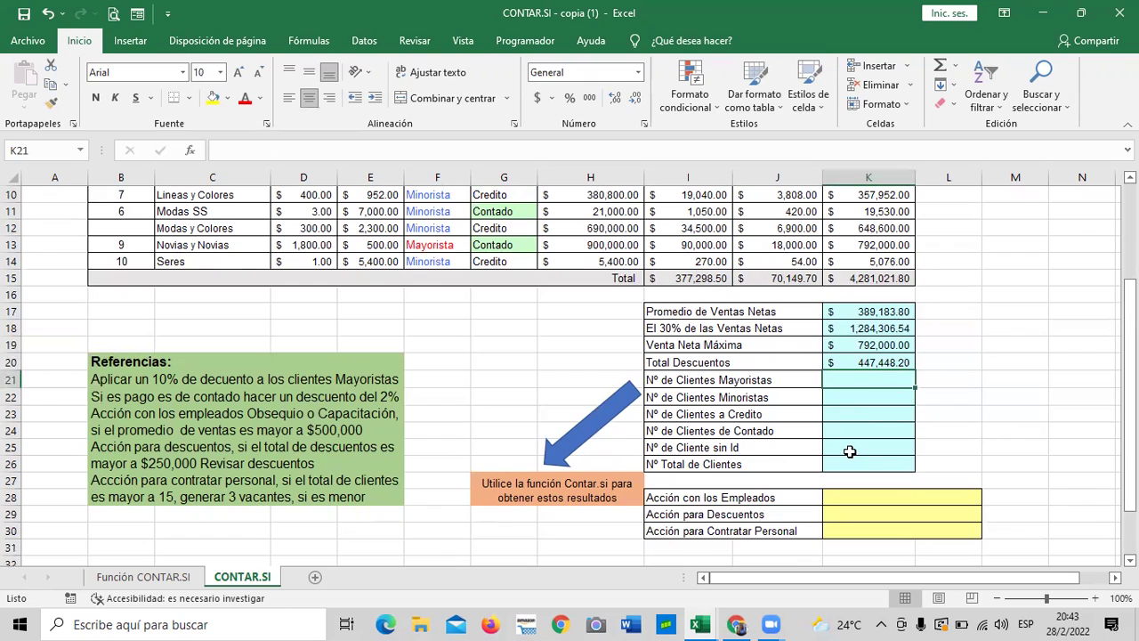
{"action": "type", "text": "=contar"}
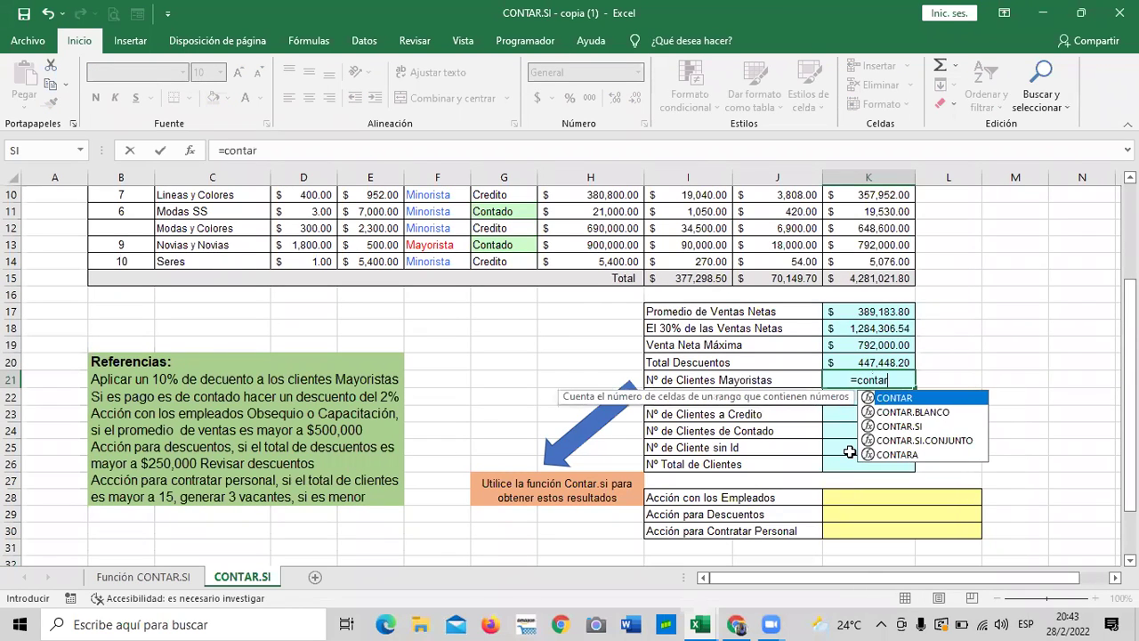
{"action": "type", "text": "."}
{"action": "double_click", "coordinate": [908, 412]}
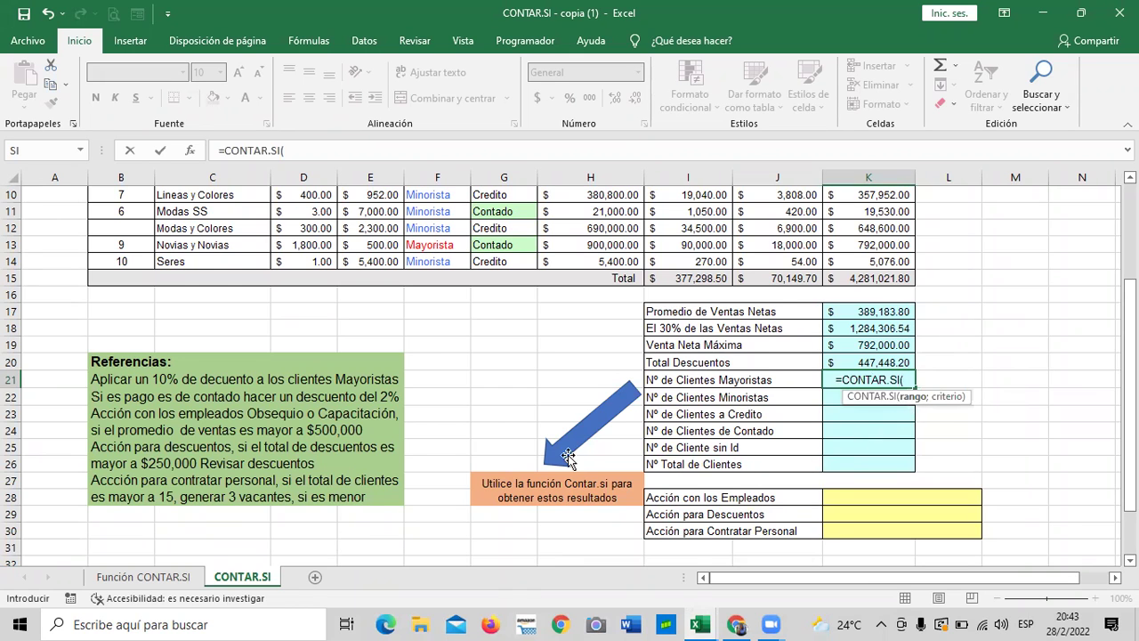
{"action": "scroll", "coordinate": [567, 457], "scroll_direction": "up", "scroll_amount": 3}
{"action": "left_click_drag", "start_coordinate": [437, 258], "coordinate": [437, 427]}
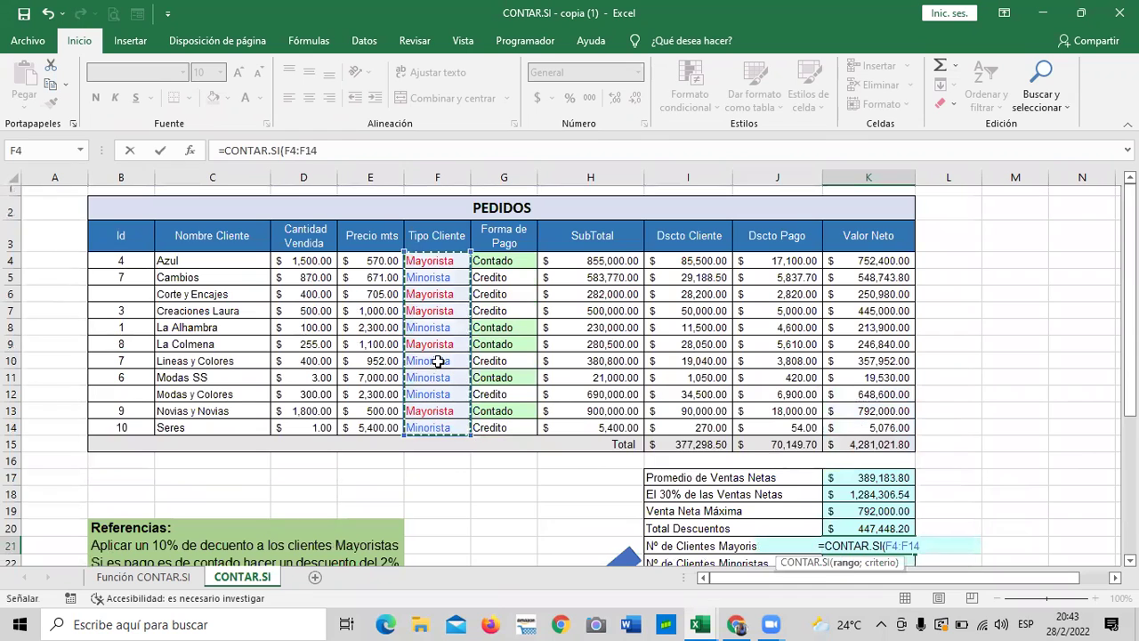
{"action": "left_click", "coordinate": [368, 151]}
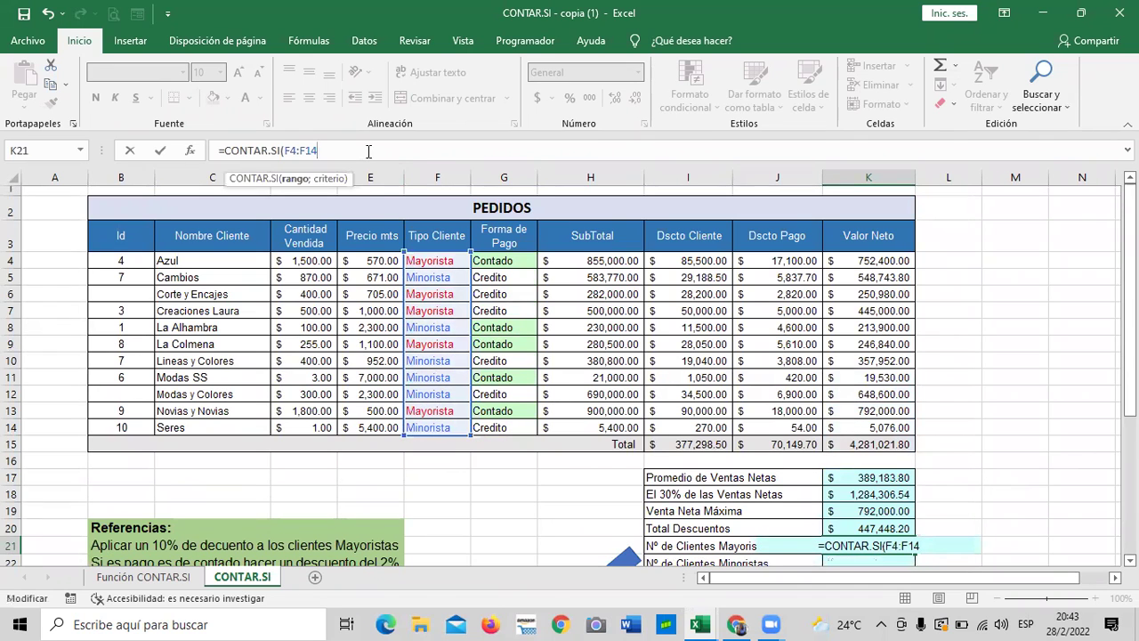
{"action": "type", "text": ";"}
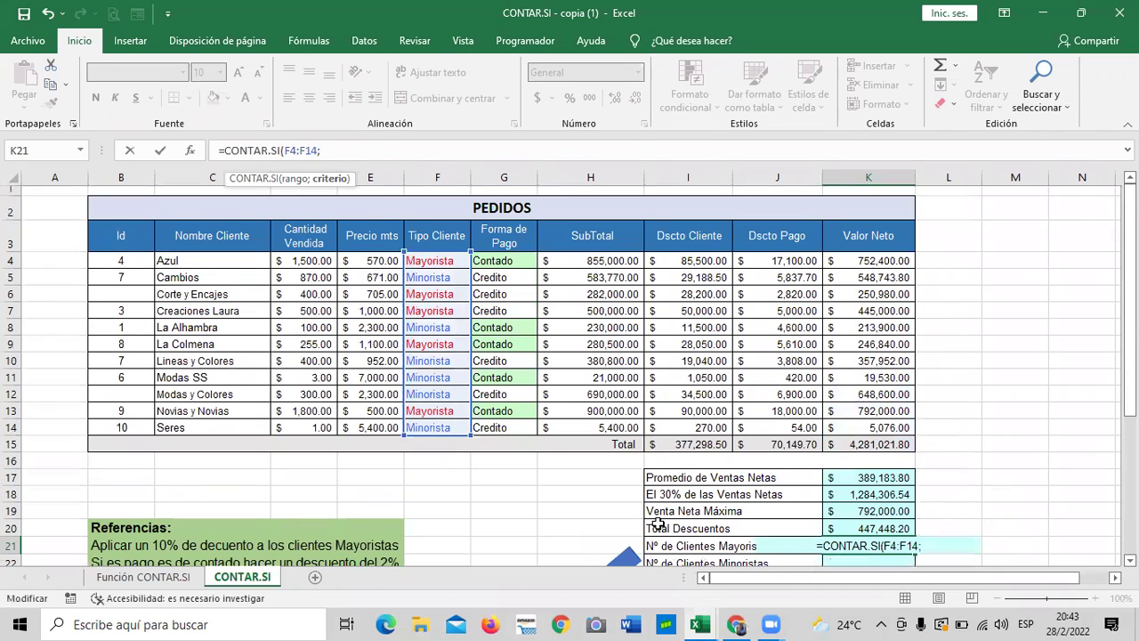
Complete the K21 count with the criterion "=Mayorista", giving =CONTAR.SI(F4:F14;"=Mayorista")
{"action": "scroll", "coordinate": [739, 493], "scroll_direction": "down", "scroll_amount": 1}
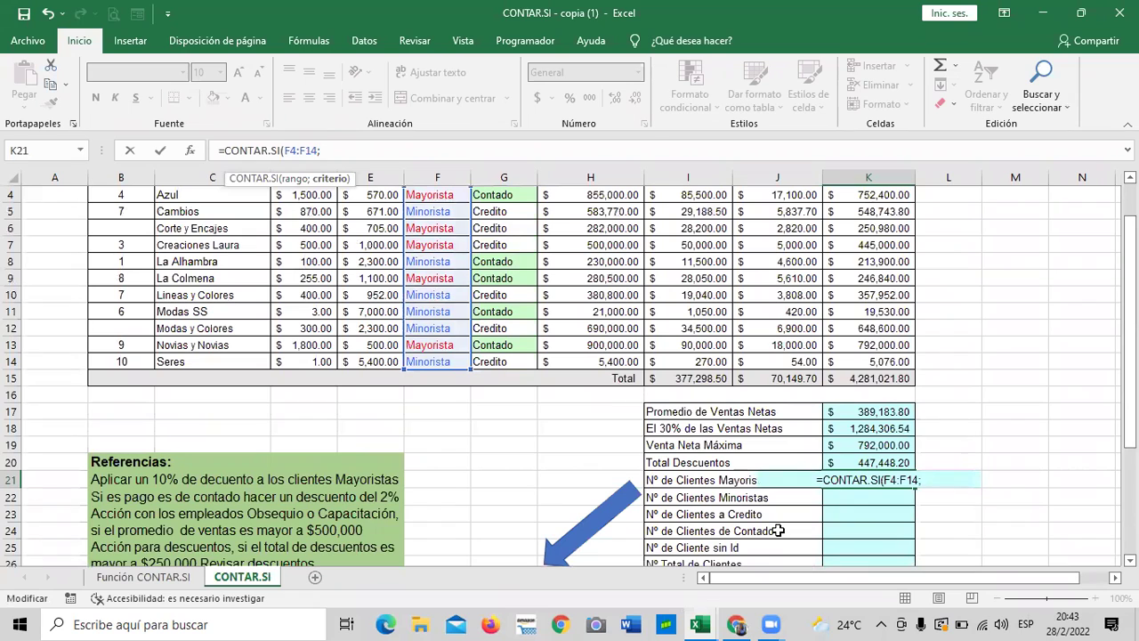
{"action": "type", "text": "\""}
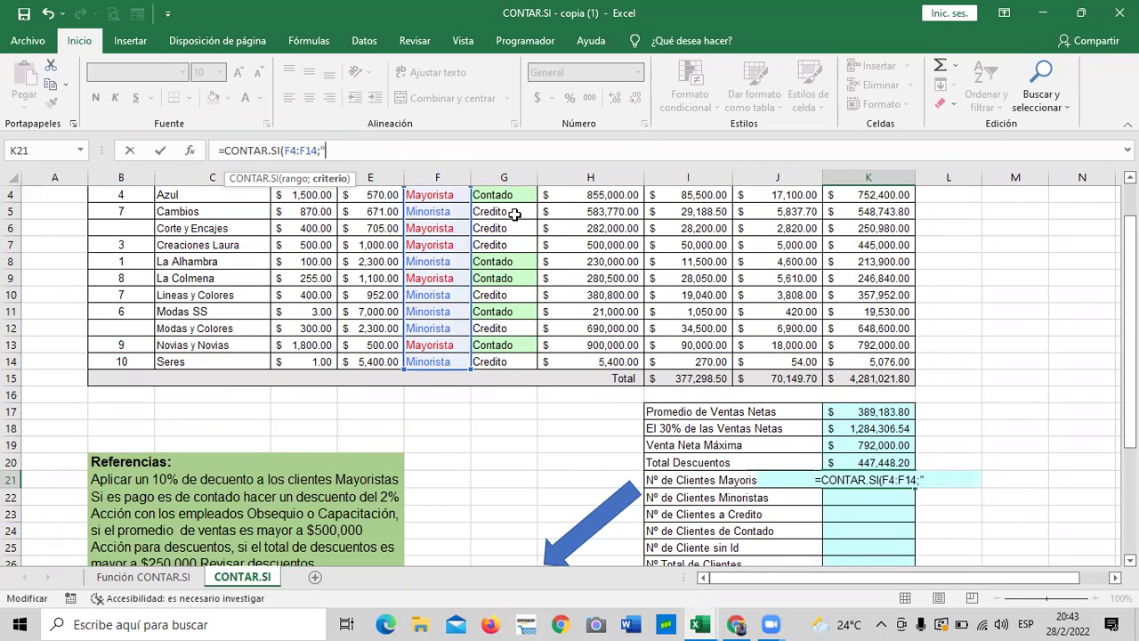
{"action": "type", "text": "=MAyorist"}
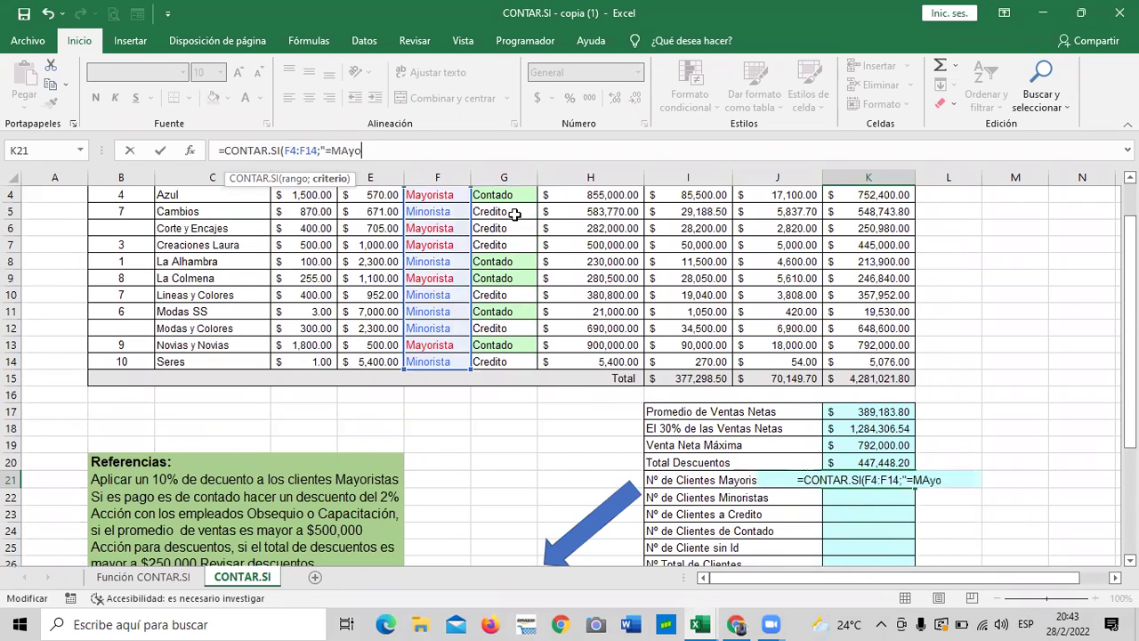
{"action": "key", "text": "BackSpace"}
{"action": "key", "text": "BackSpace"}
{"action": "key", "text": "BackSpace"}
{"action": "key", "text": "BackSpace"}
{"action": "key", "text": "BackSpace"}
{"action": "key", "text": "BackSpace"}
{"action": "key", "text": "BackSpace"}
{"action": "type", "text": "ayo"}
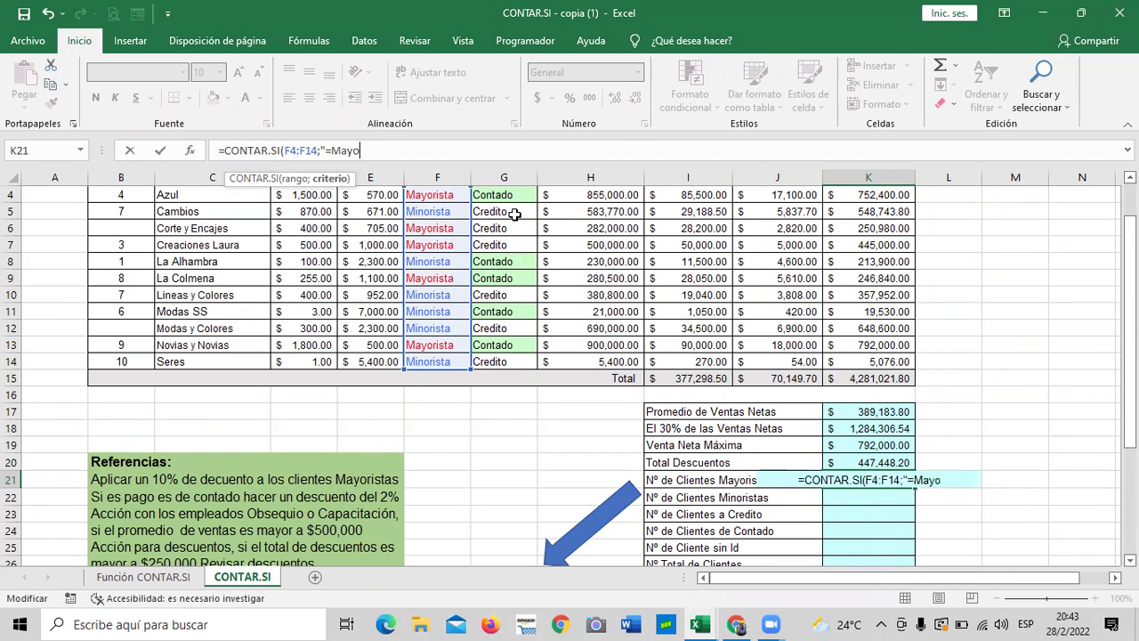
{"action": "type", "text": "rista"}
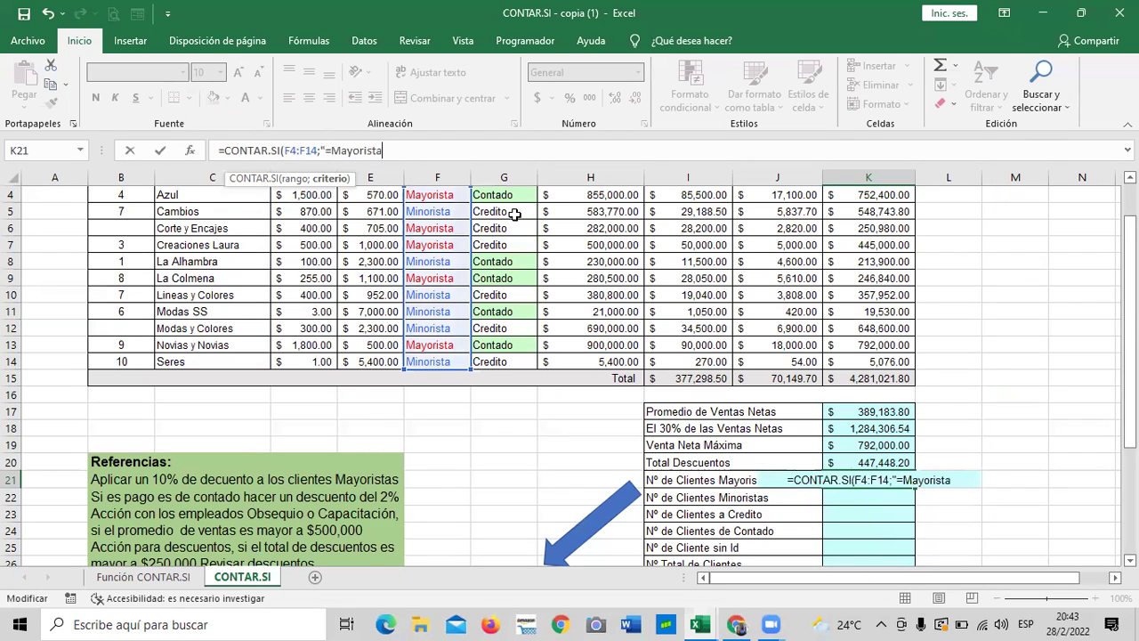
{"action": "type", "text": "\""}
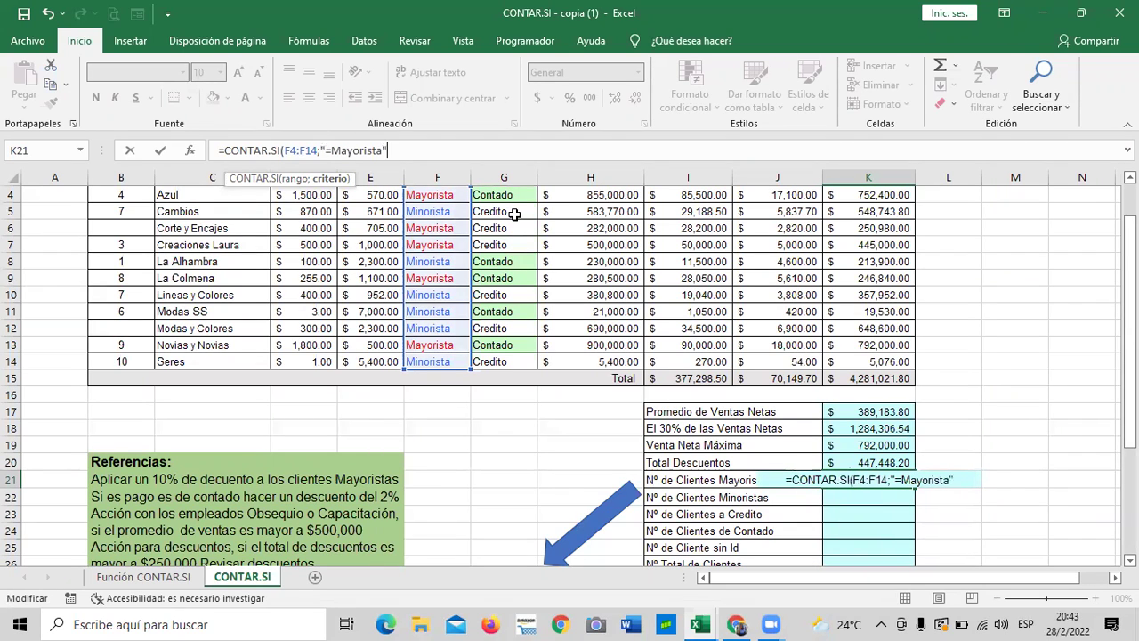
{"action": "type", "text": ")"}
{"action": "key", "text": "Return"}
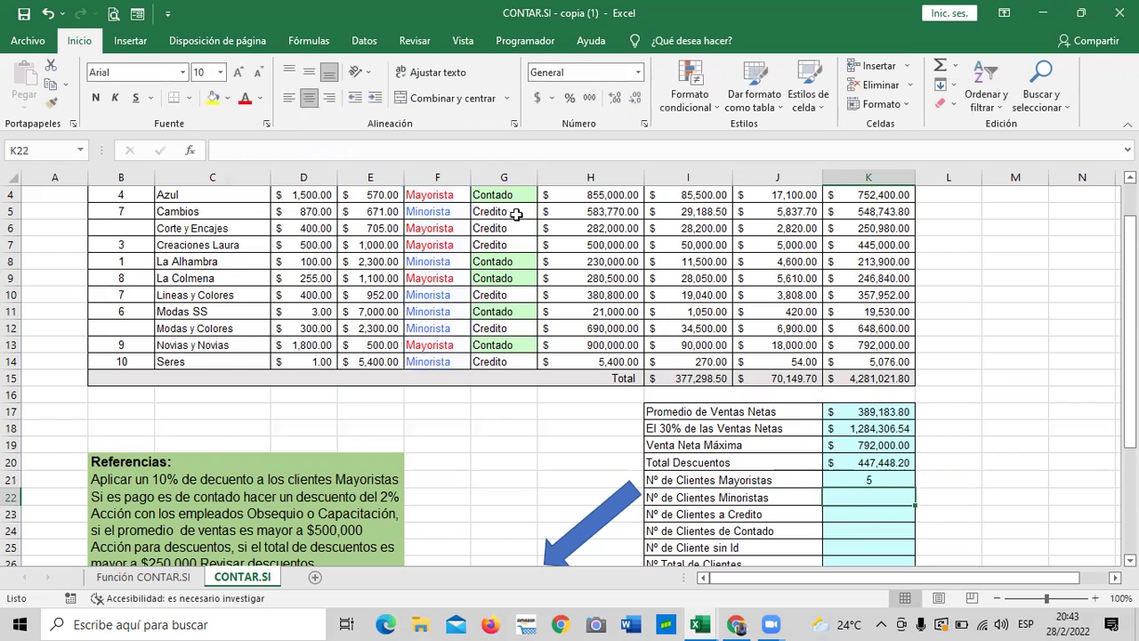
Begin a CONTAR.SI formula in K22 for Nº de Clientes Minoristas, using the Tipo Cliente range F4:F14
{"action": "scroll", "coordinate": [849, 495], "scroll_direction": "down", "scroll_amount": 1}
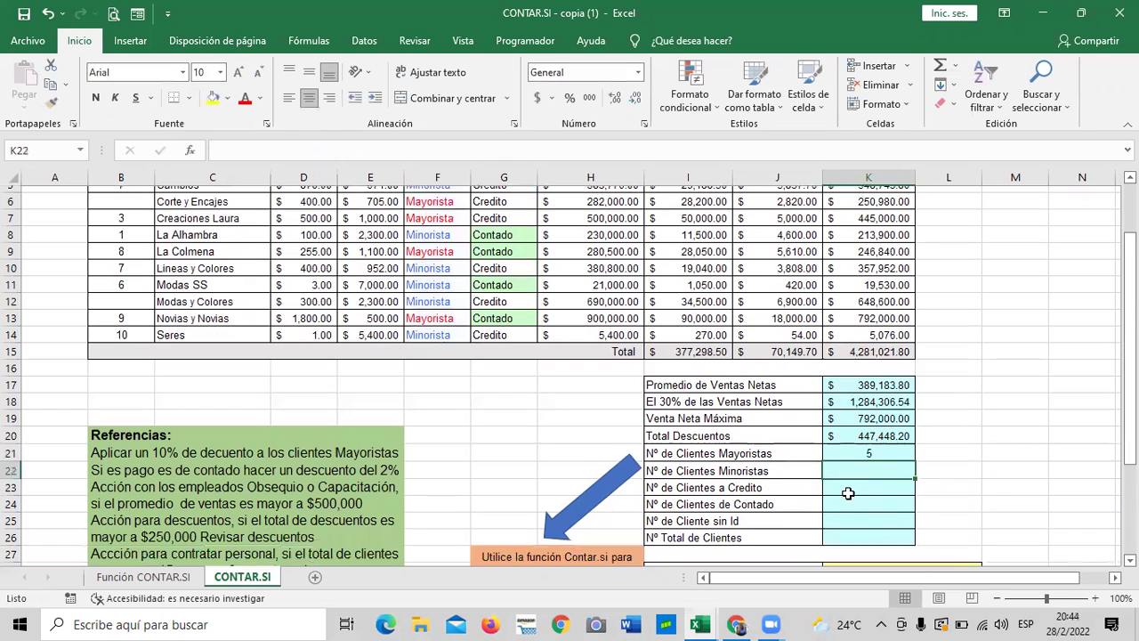
{"action": "type", "text": "="}
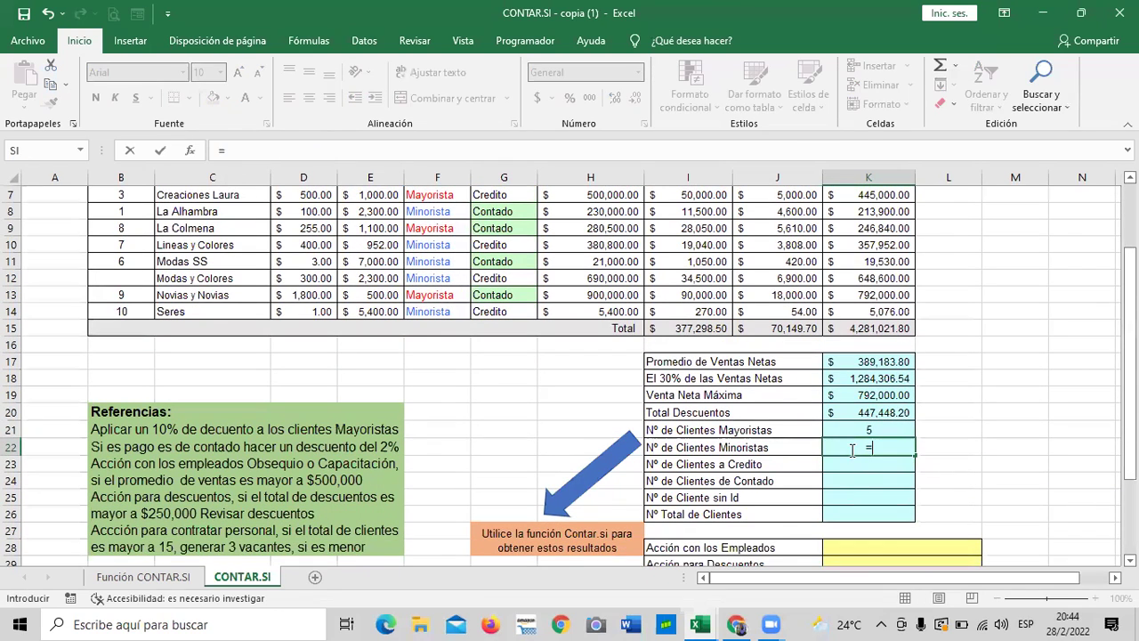
{"action": "type", "text": "con"}
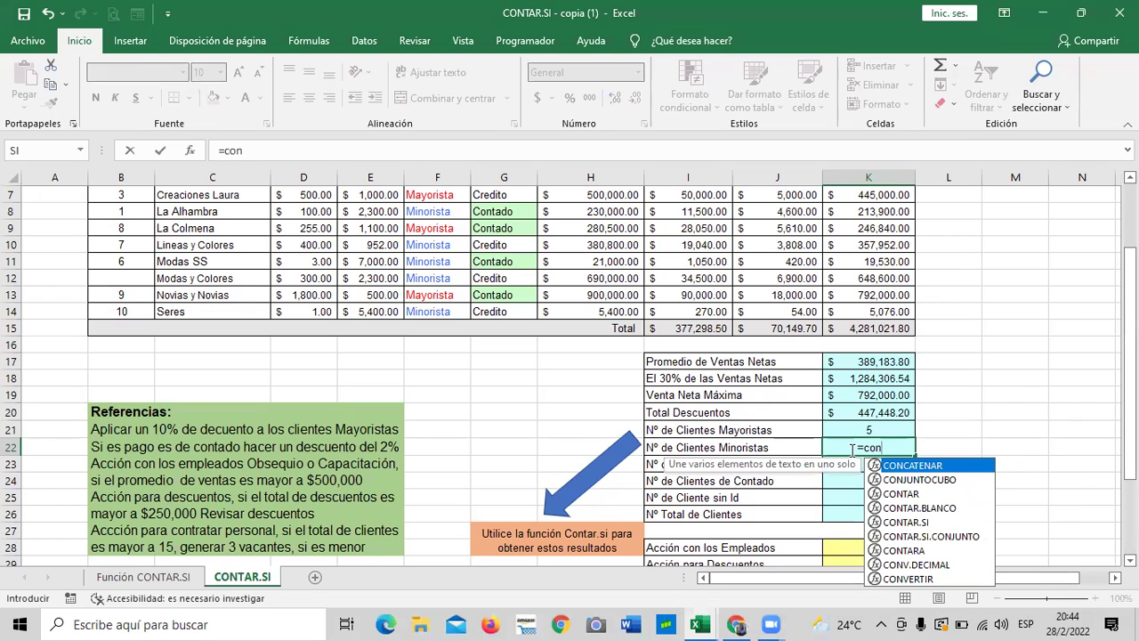
{"action": "type", "text": "t"}
{"action": "double_click", "coordinate": [914, 491]}
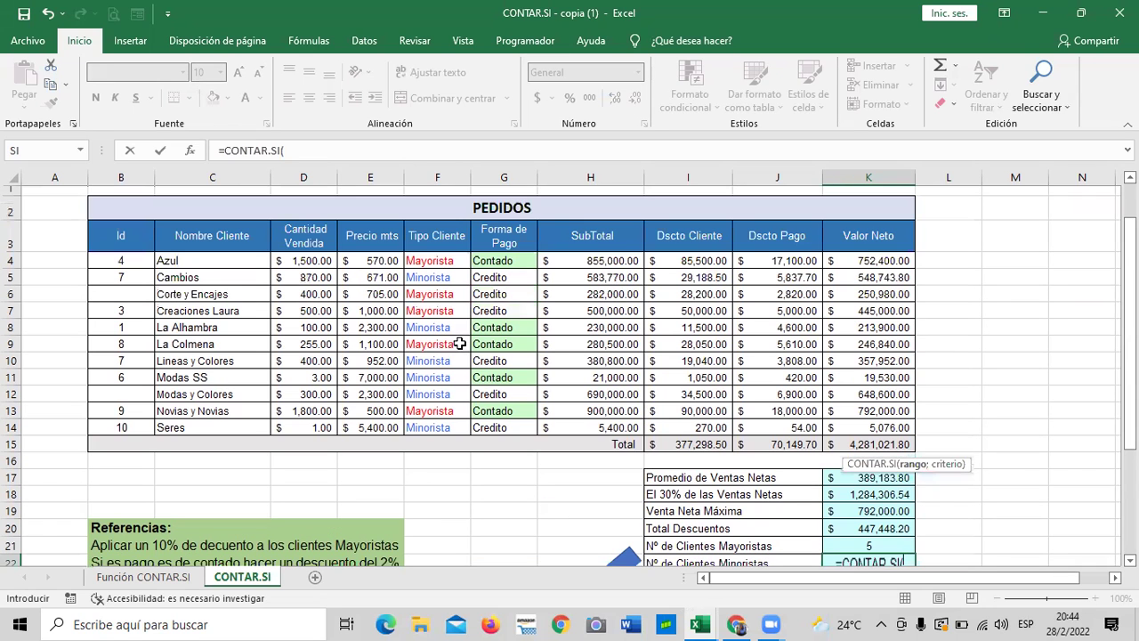
{"action": "scroll", "coordinate": [458, 343], "scroll_direction": "up", "scroll_amount": 2}
{"action": "left_click_drag", "start_coordinate": [445, 259], "coordinate": [445, 427]}
{"action": "left_click", "coordinate": [348, 149]}
Complete the K22 count with the criterion "Minorista", giving =CONTAR.SI(F4:F14;"Minorista")
{"action": "type", "text": ";\""}
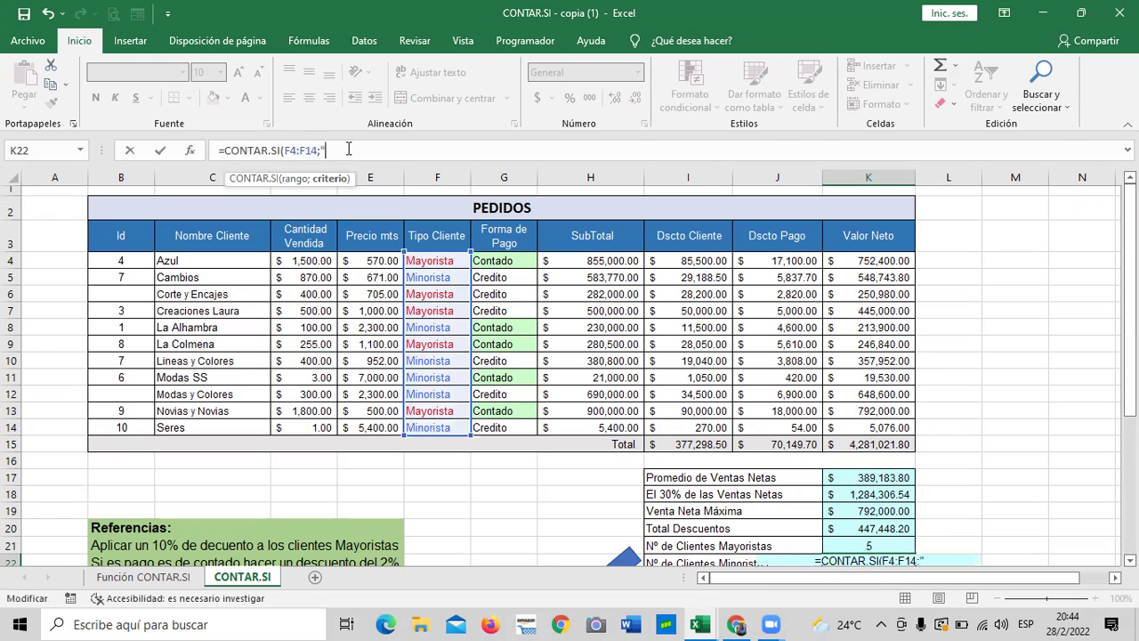
{"action": "type", "text": "Mino"}
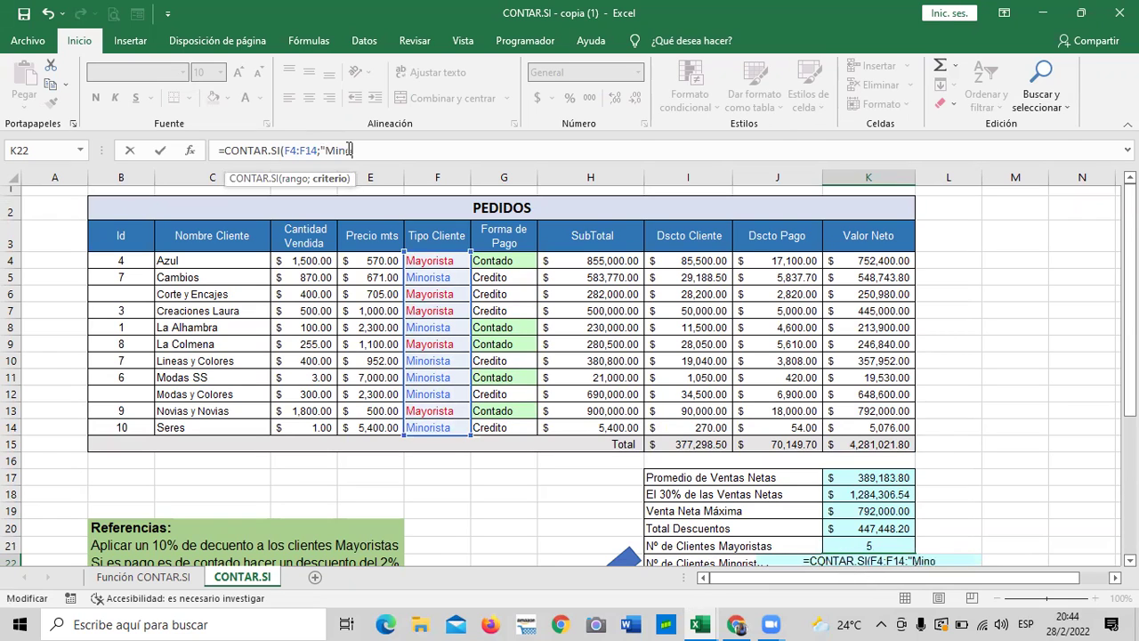
{"action": "type", "text": "ristas"}
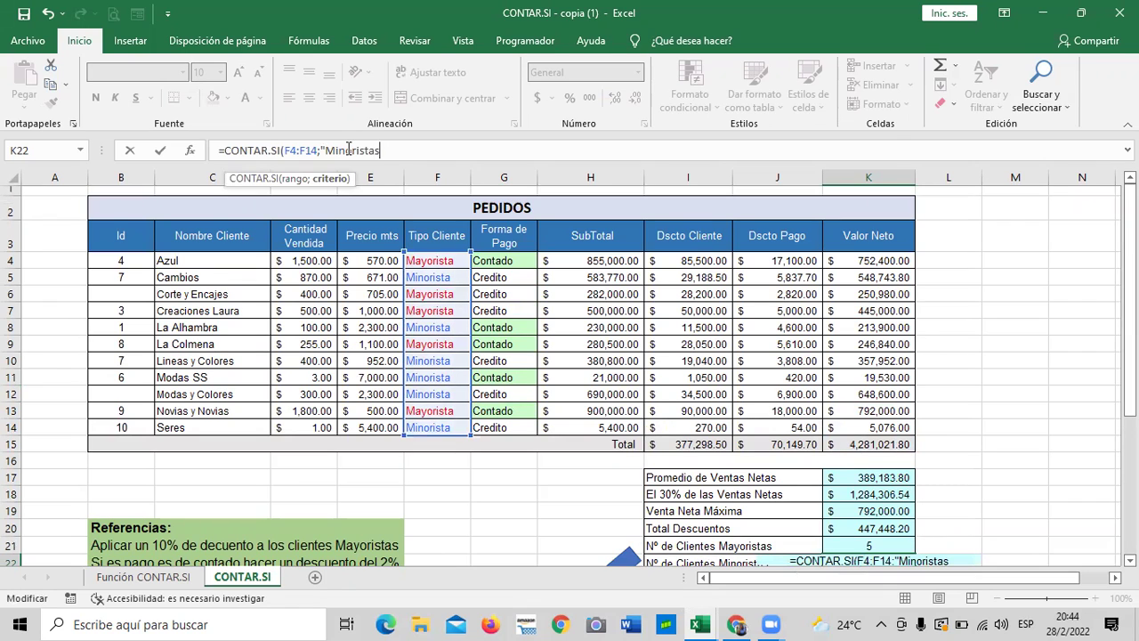
{"action": "key", "text": "BackSpace"}
{"action": "type", "text": "\""}
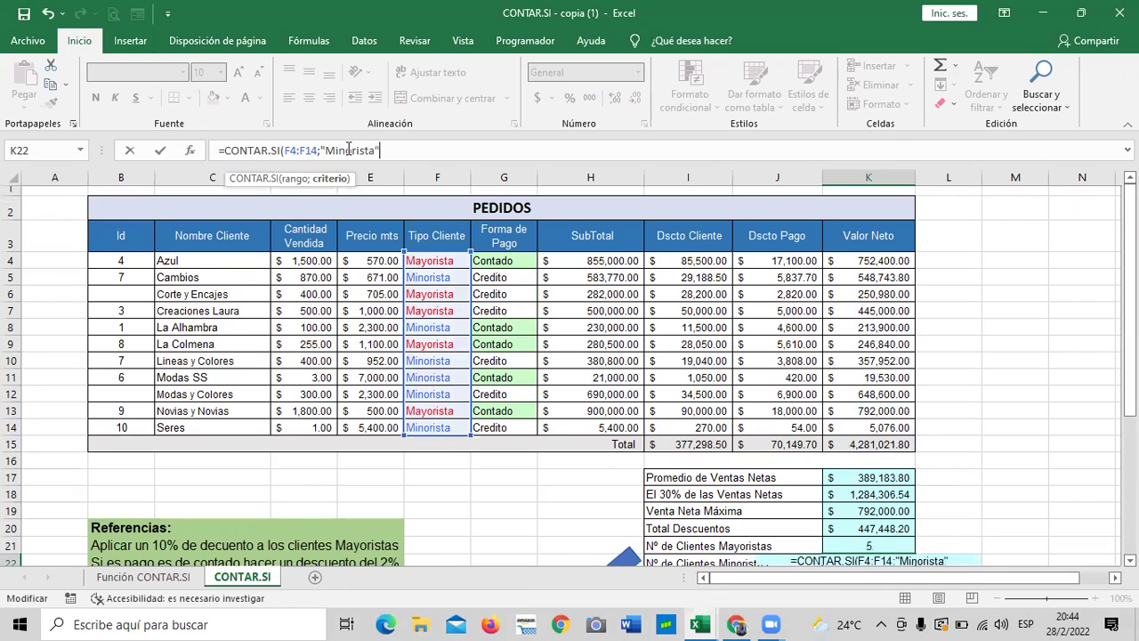
{"action": "type", "text": ")"}
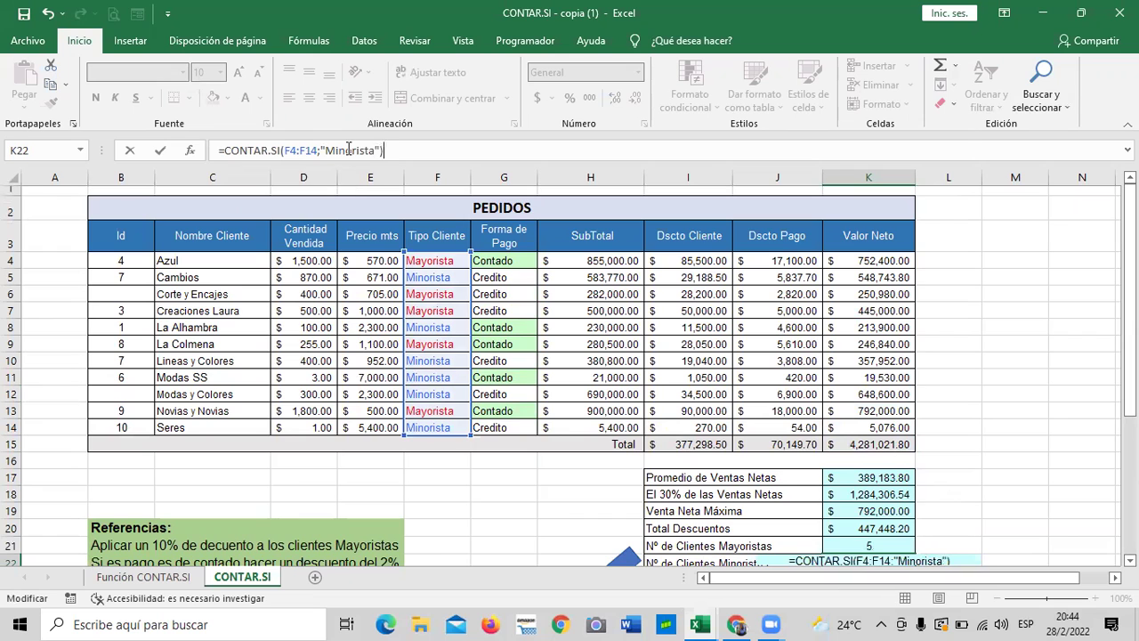
{"action": "key", "text": "Return"}
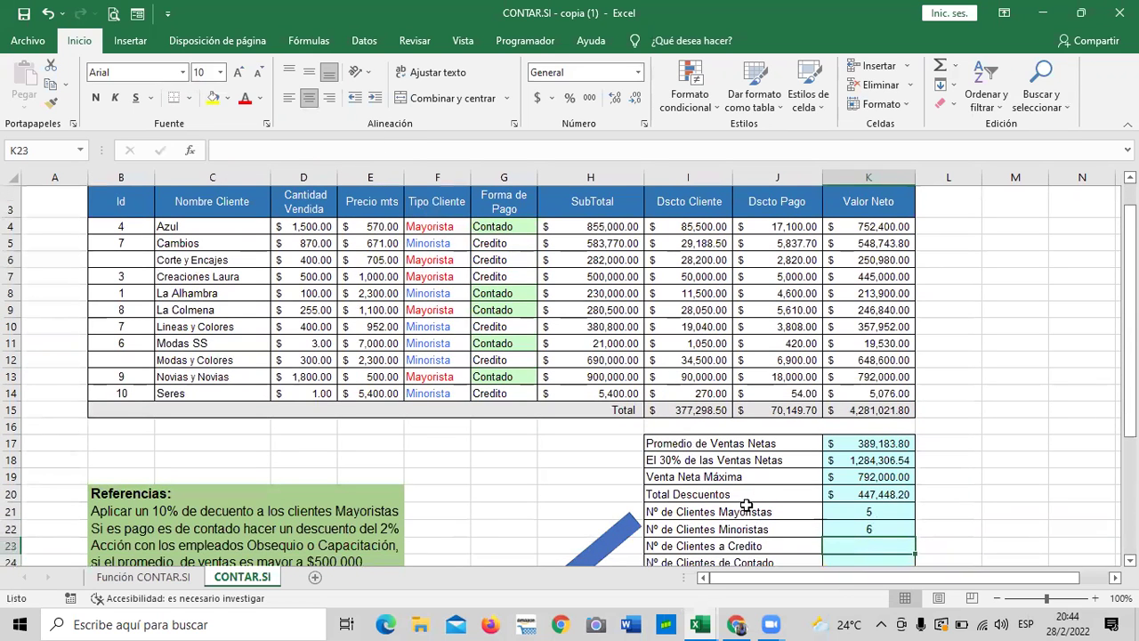
Enter =CONTAR.SI(G4:G14;"=Contado") in K23 for Nº de Clientes a Credito, using the Forma de Pago range
{"action": "scroll", "coordinate": [769, 457], "scroll_direction": "down", "scroll_amount": 1}
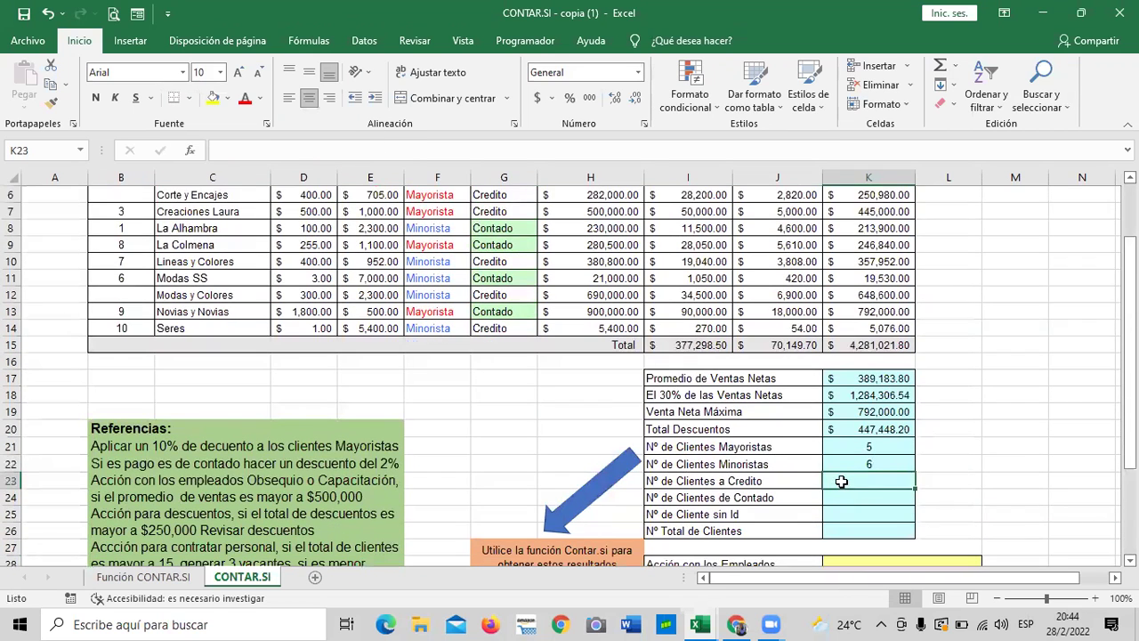
{"action": "type", "text": "=contar"}
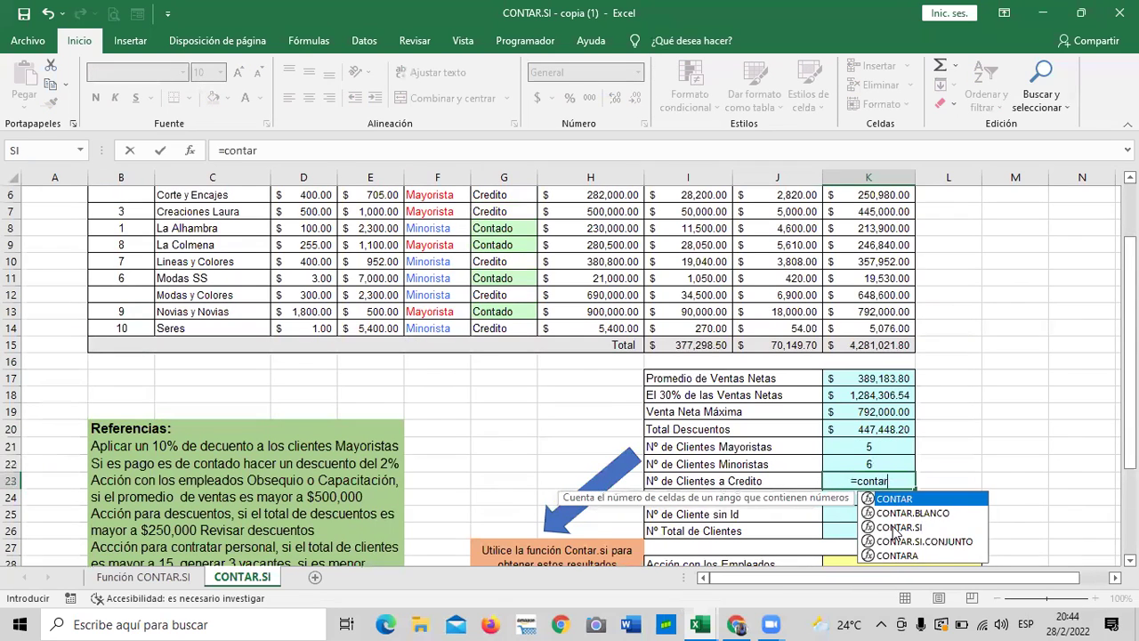
{"action": "double_click", "coordinate": [894, 528]}
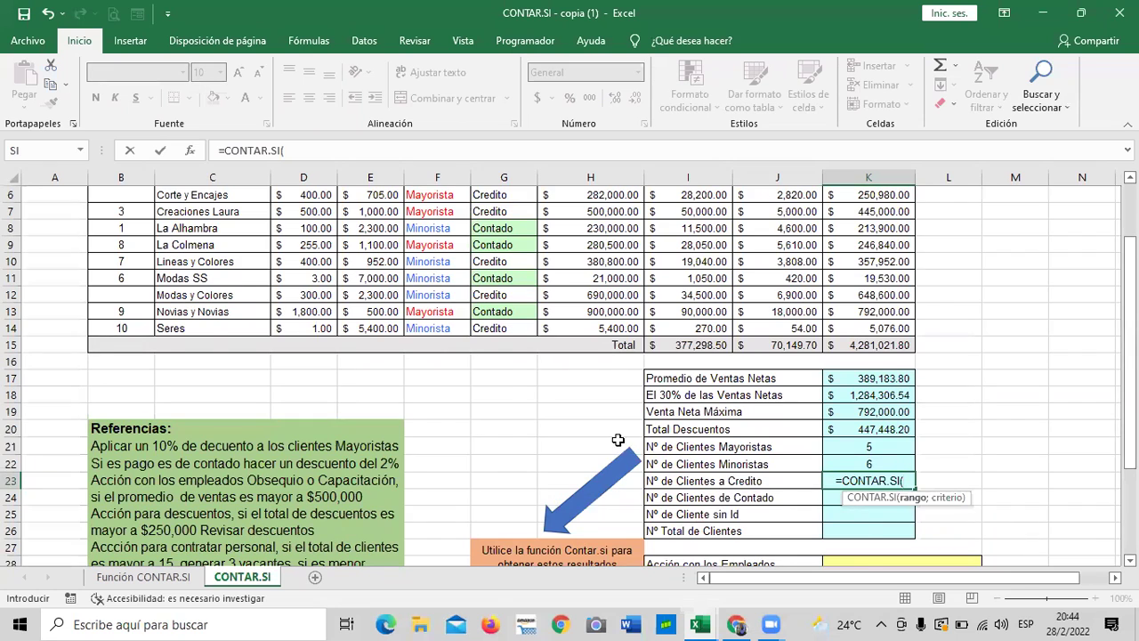
{"action": "scroll", "coordinate": [618, 439], "scroll_direction": "up", "scroll_amount": 2}
{"action": "left_click_drag", "start_coordinate": [512, 260], "coordinate": [515, 426]}
{"action": "left_click", "coordinate": [412, 147]}
{"action": "type", "text": ";"}
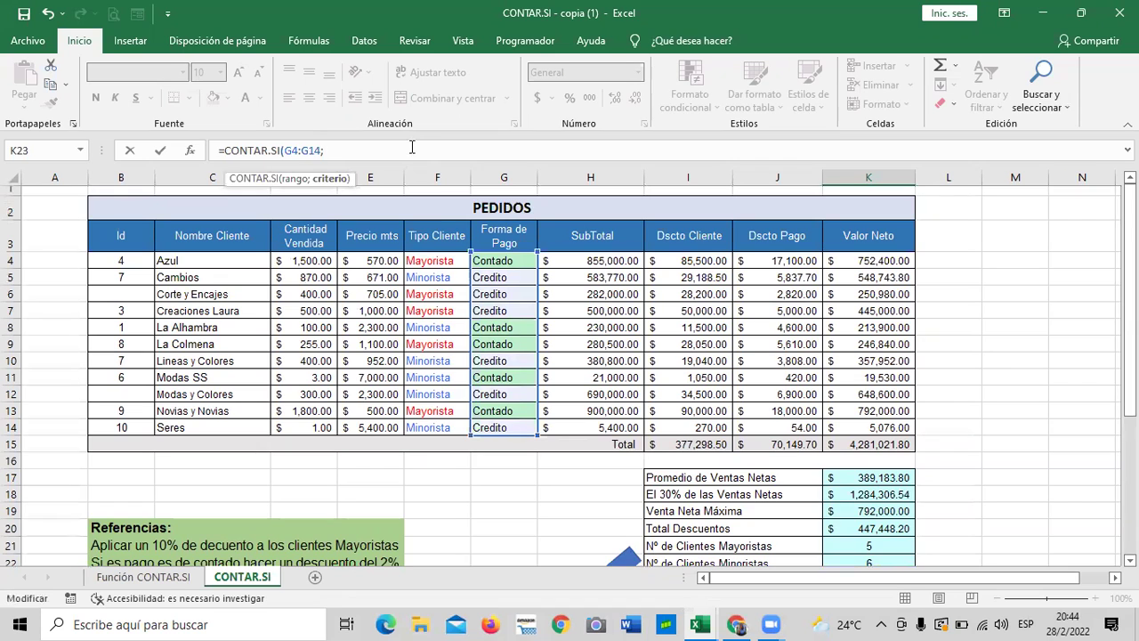
{"action": "type", "text": "\"=Contado"}
{"action": "key", "text": "Return"}
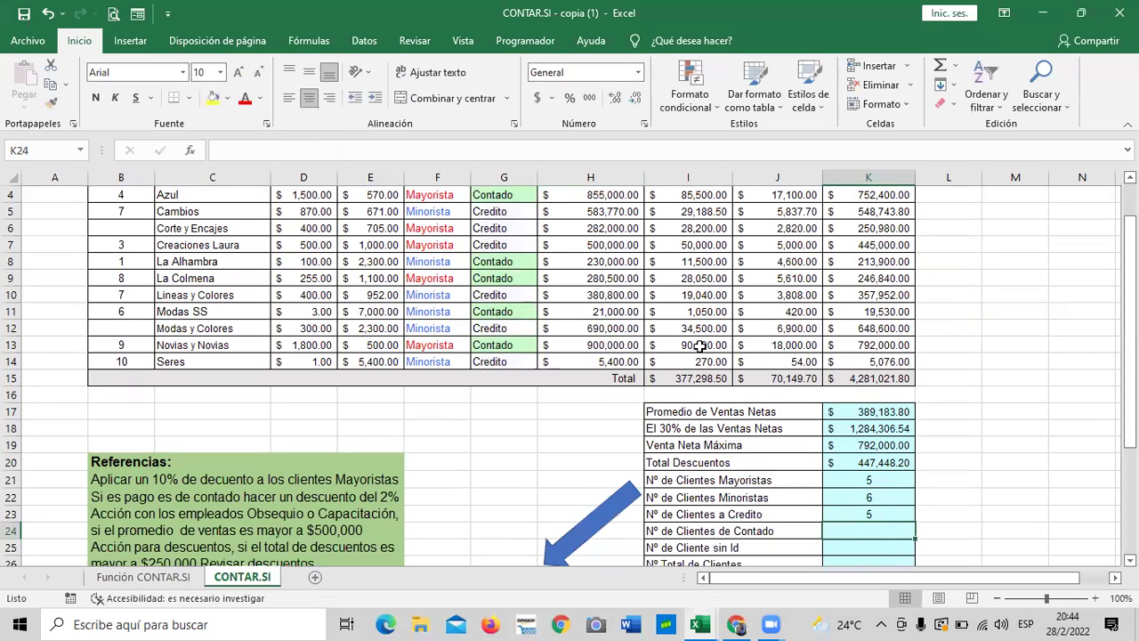
Correct the criterion of the Nº de Clientes a Credito formula in K23 to "=Credito"
{"action": "scroll", "coordinate": [784, 384], "scroll_direction": "down", "scroll_amount": 2}
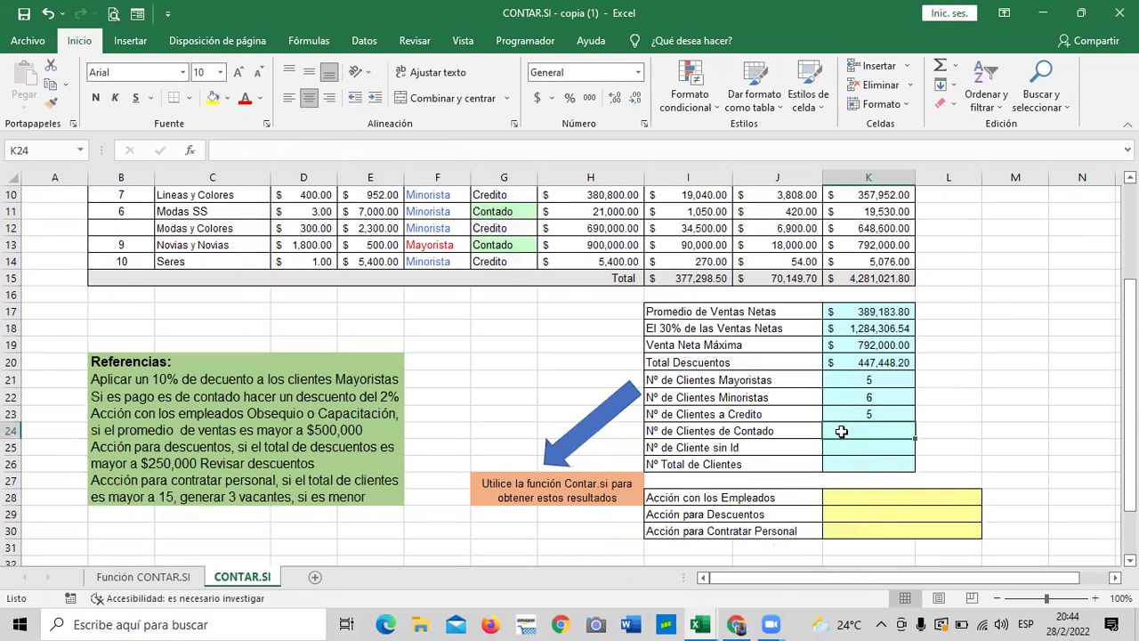
{"action": "left_click", "coordinate": [848, 415]}
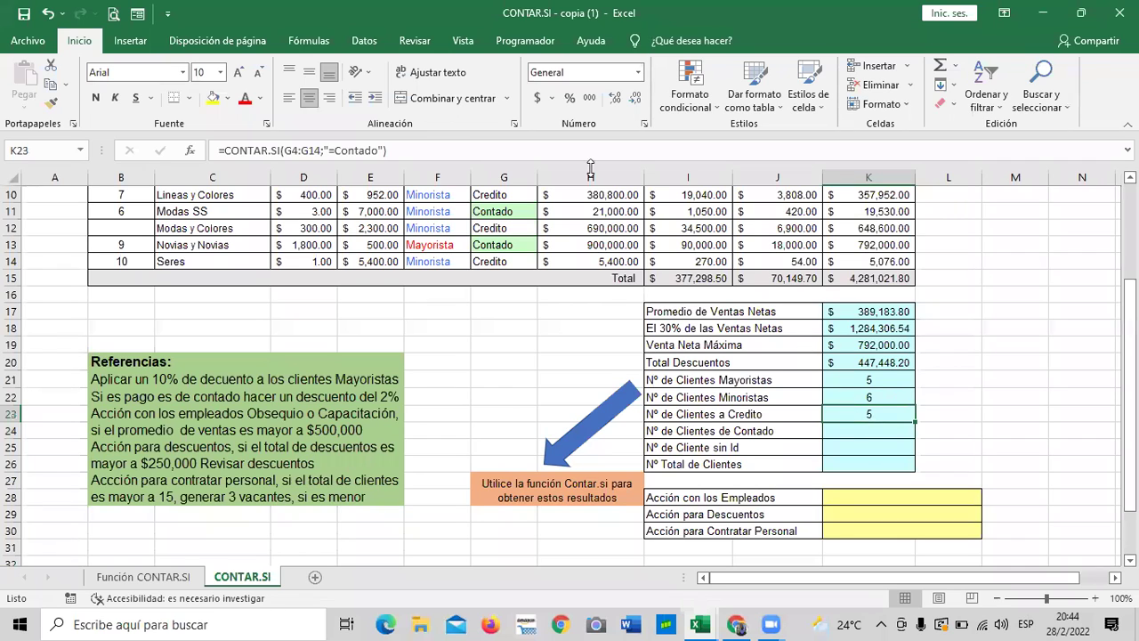
{"action": "left_click", "coordinate": [378, 150]}
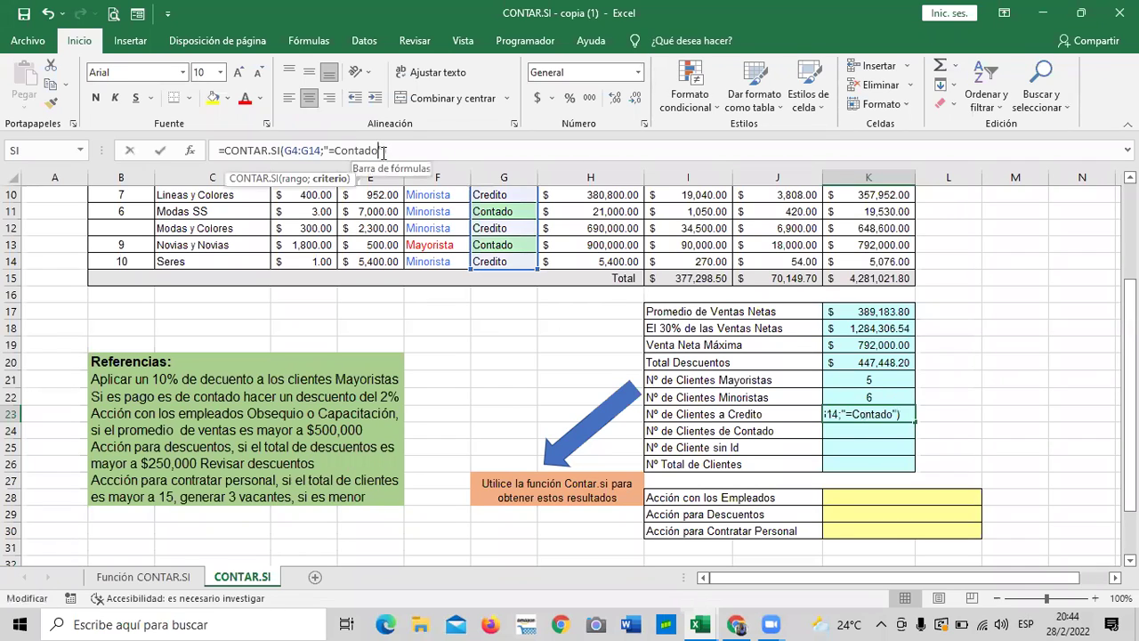
{"action": "key", "text": "BackSpace"}
{"action": "key", "text": "BackSpace"}
{"action": "key", "text": "BackSpace"}
{"action": "key", "text": "BackSpace"}
{"action": "key", "text": "BackSpace"}
{"action": "key", "text": "BackSpace"}
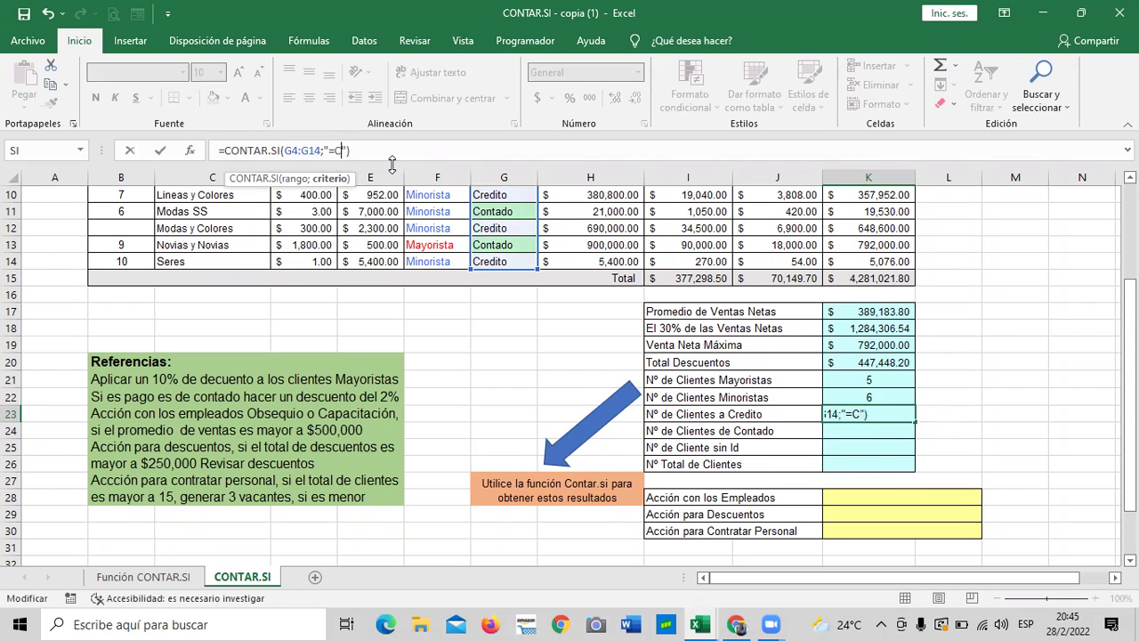
{"action": "type", "text": "redito"}
{"action": "key", "text": "Return"}
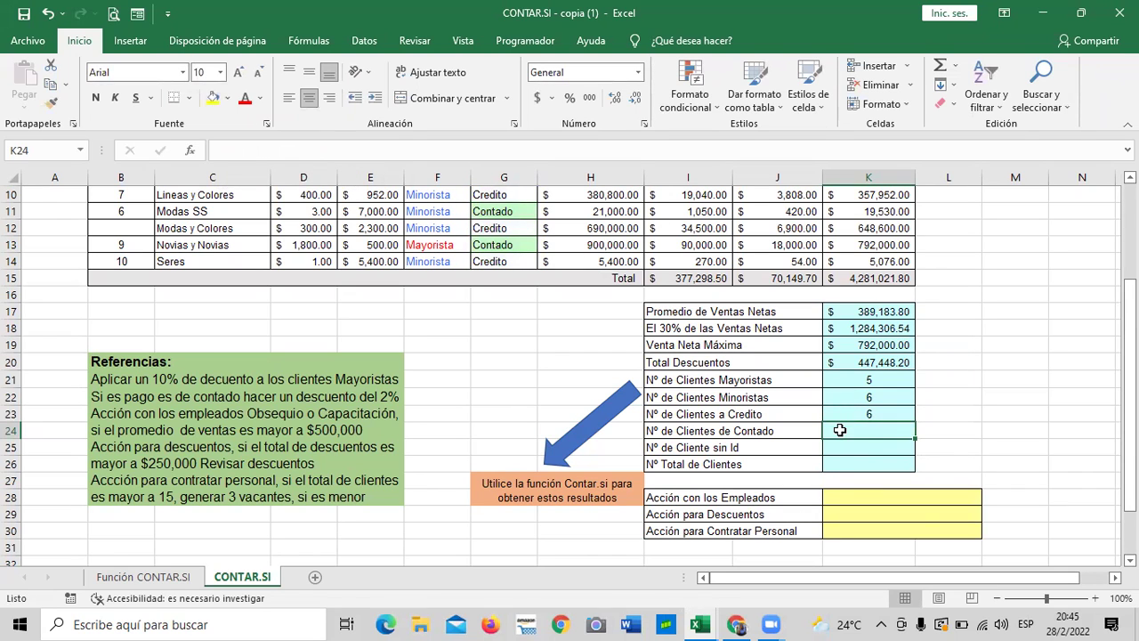
Count Nº de Clientes de Contado in K24 with =CONTAR.SI(G4:G14;"=Contado") over the Forma de Pago column
{"action": "type", "text": "=contar"}
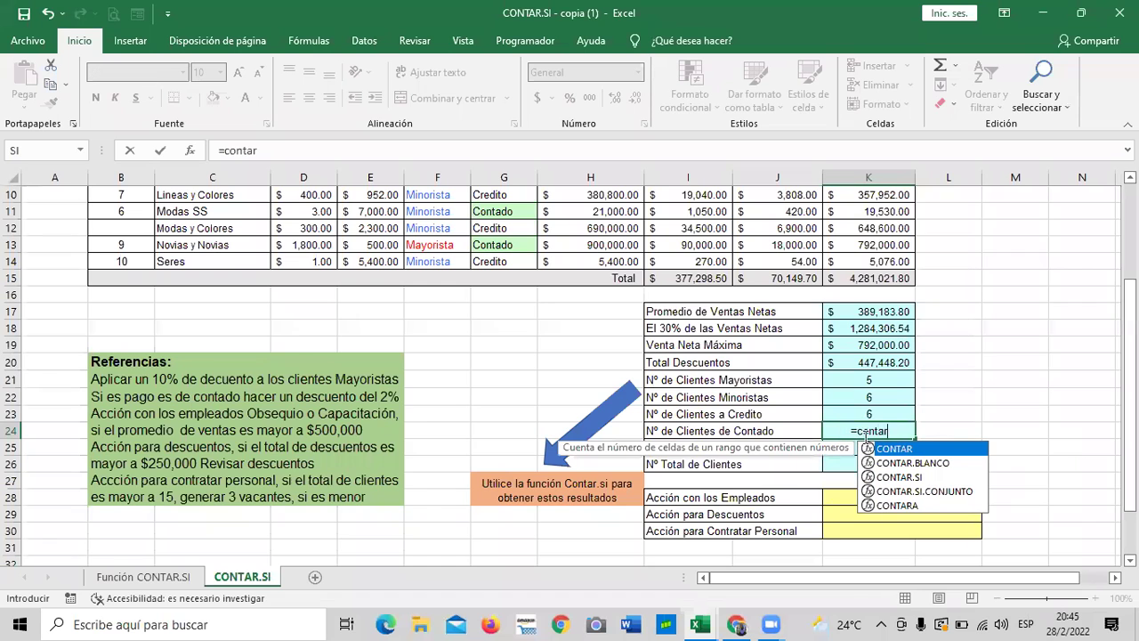
{"action": "double_click", "coordinate": [900, 477]}
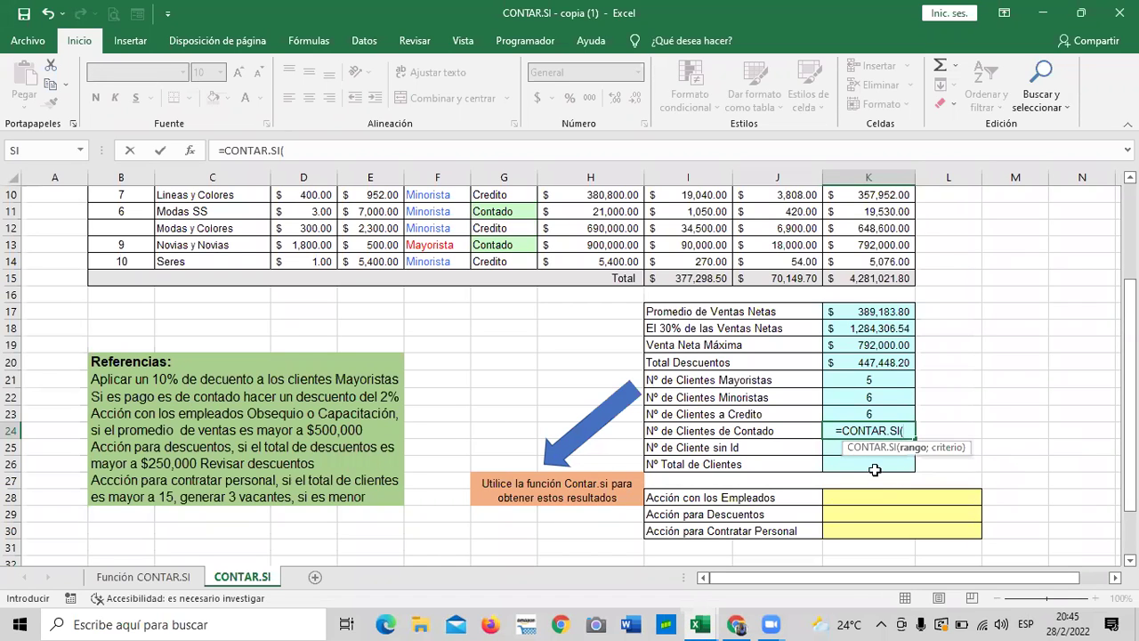
{"action": "scroll", "coordinate": [472, 302], "scroll_direction": "up", "scroll_amount": 2}
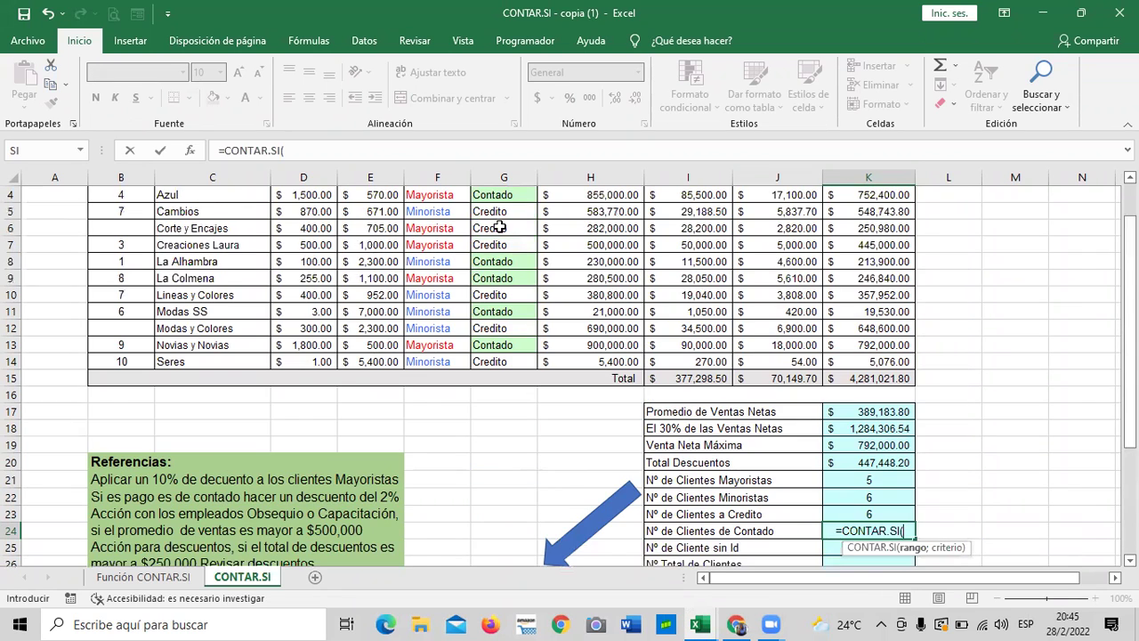
{"action": "scroll", "coordinate": [500, 228], "scroll_direction": "up", "scroll_amount": 1}
{"action": "left_click_drag", "start_coordinate": [509, 260], "coordinate": [512, 427]}
{"action": "left_click", "coordinate": [407, 160]}
{"action": "type", "text": ";"}
{"action": "key", "text": "BackSpace"}
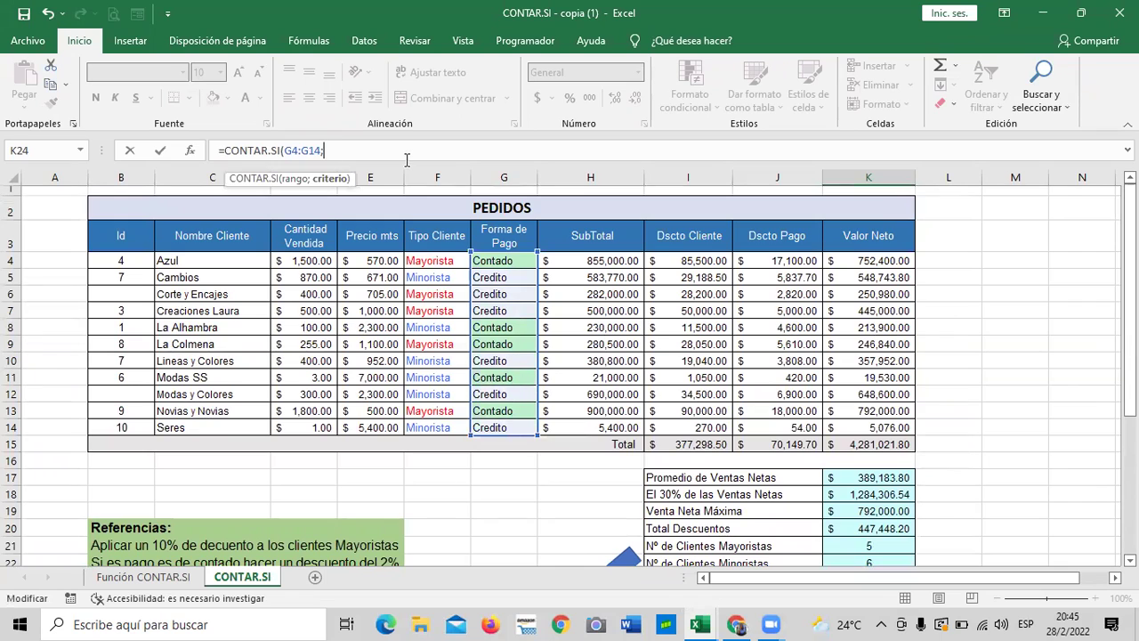
{"action": "type", "text": "\"=Contado\")"}
{"action": "key", "text": "Return"}
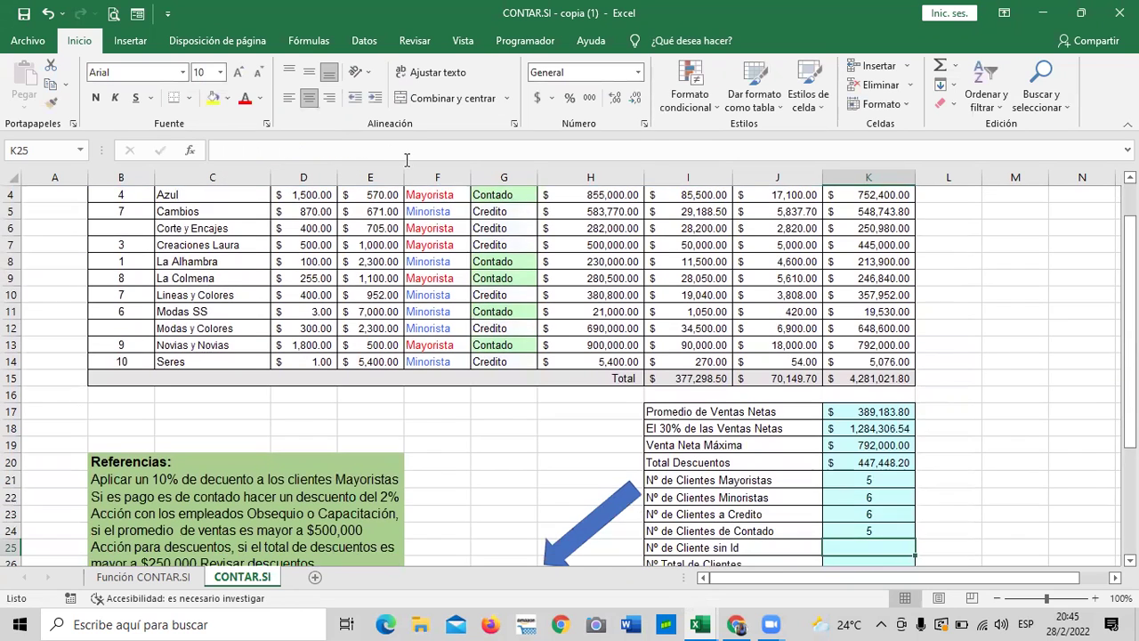
Count Nº de Cliente sin Id in K25 with =CONTAR.BLANCO(B4:B14) over the Id column
{"action": "scroll", "coordinate": [654, 326], "scroll_direction": "down", "scroll_amount": 1}
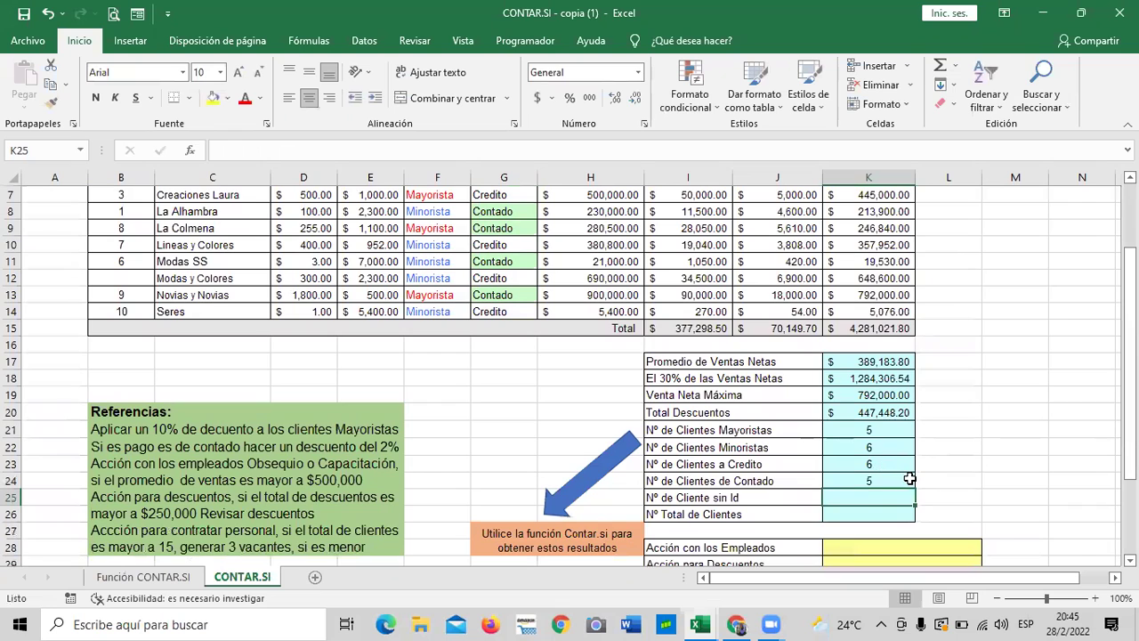
{"action": "scroll", "coordinate": [910, 478], "scroll_direction": "down", "scroll_amount": 1}
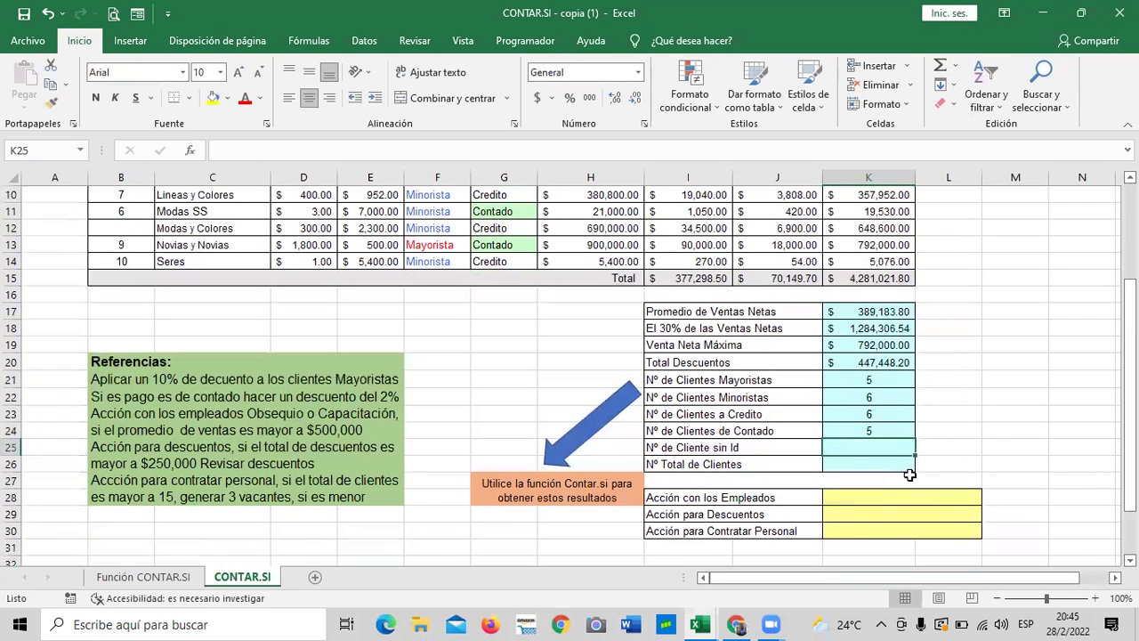
{"action": "left_click", "coordinate": [694, 448]}
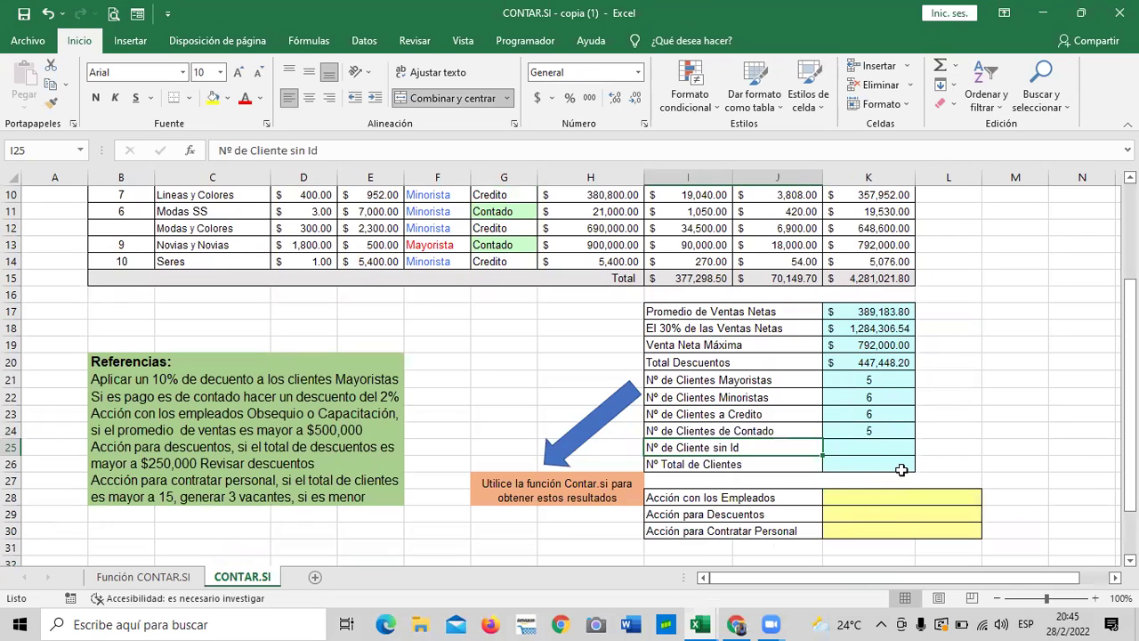
{"action": "left_click", "coordinate": [852, 446]}
{"action": "type", "text": "=con"}
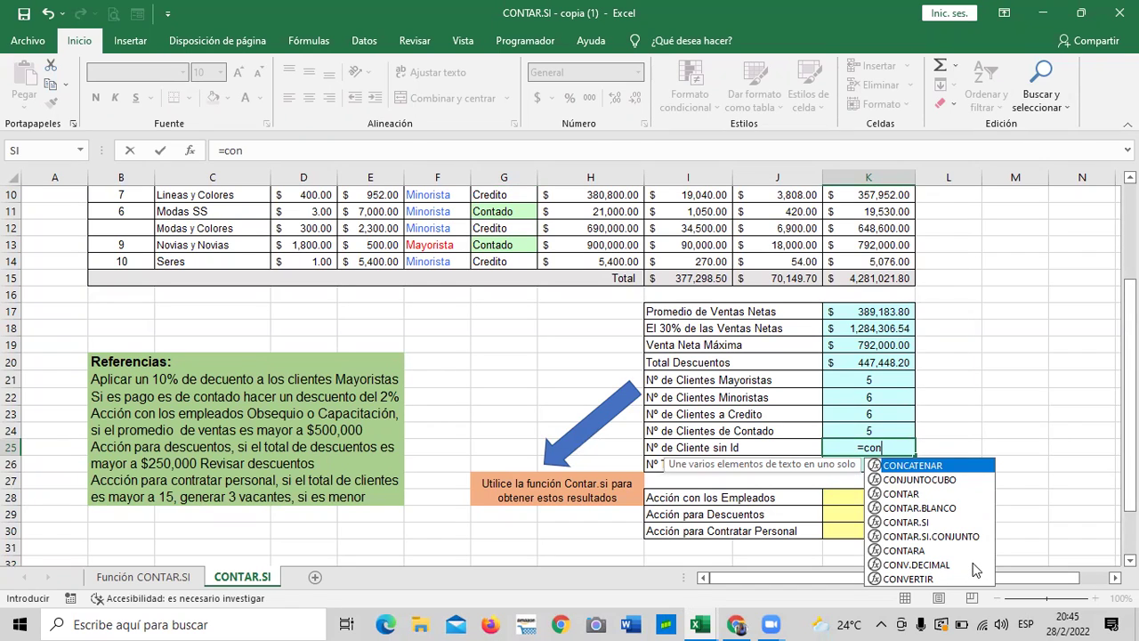
{"action": "double_click", "coordinate": [895, 510]}
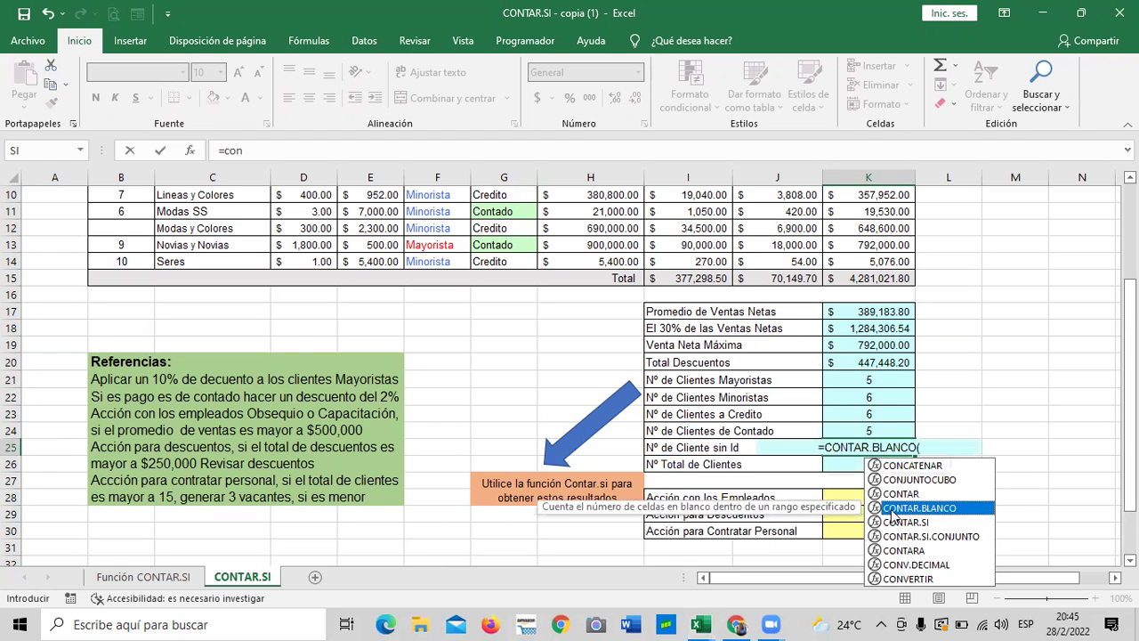
{"action": "scroll", "coordinate": [213, 365], "scroll_direction": "up", "scroll_amount": 3}
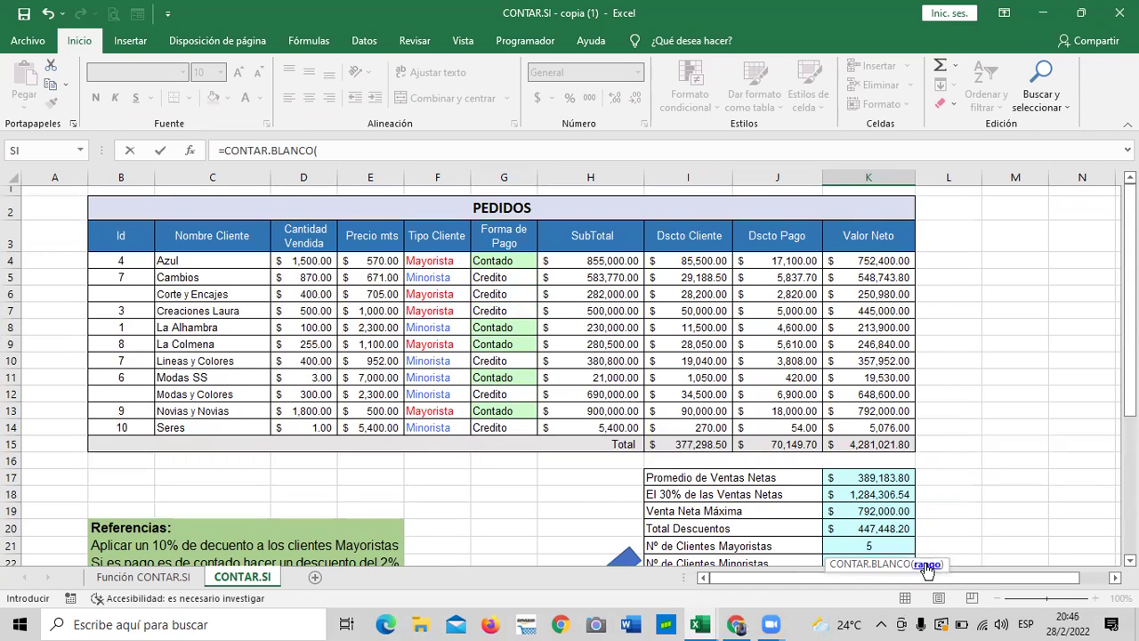
{"action": "left_click_drag", "start_coordinate": [121, 260], "coordinate": [125, 322]}
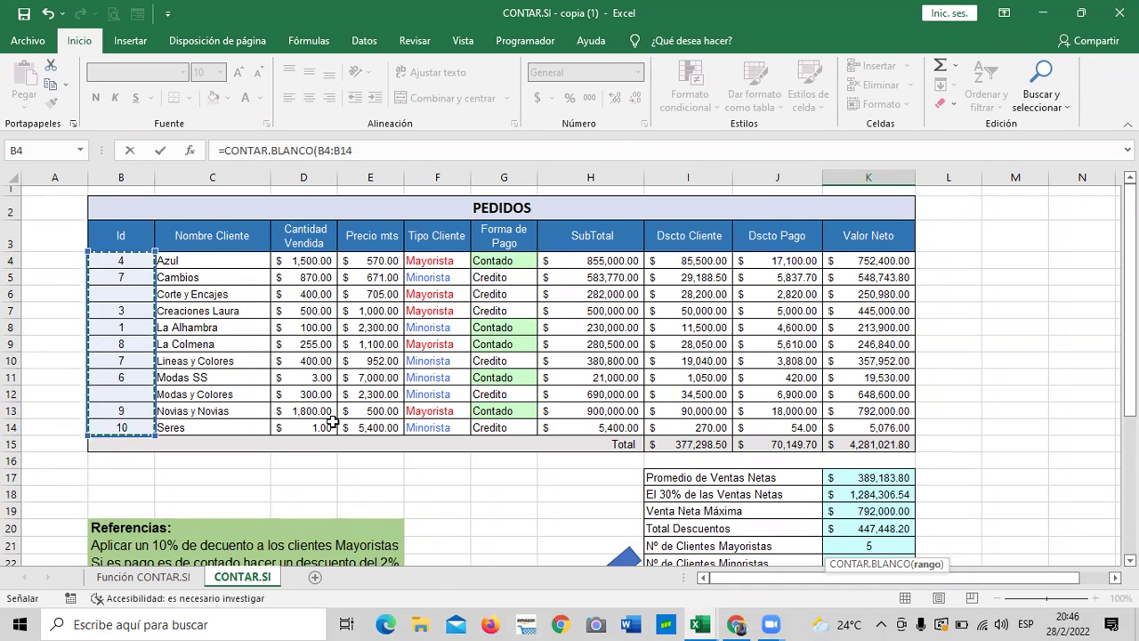
{"action": "left_click", "coordinate": [416, 149]}
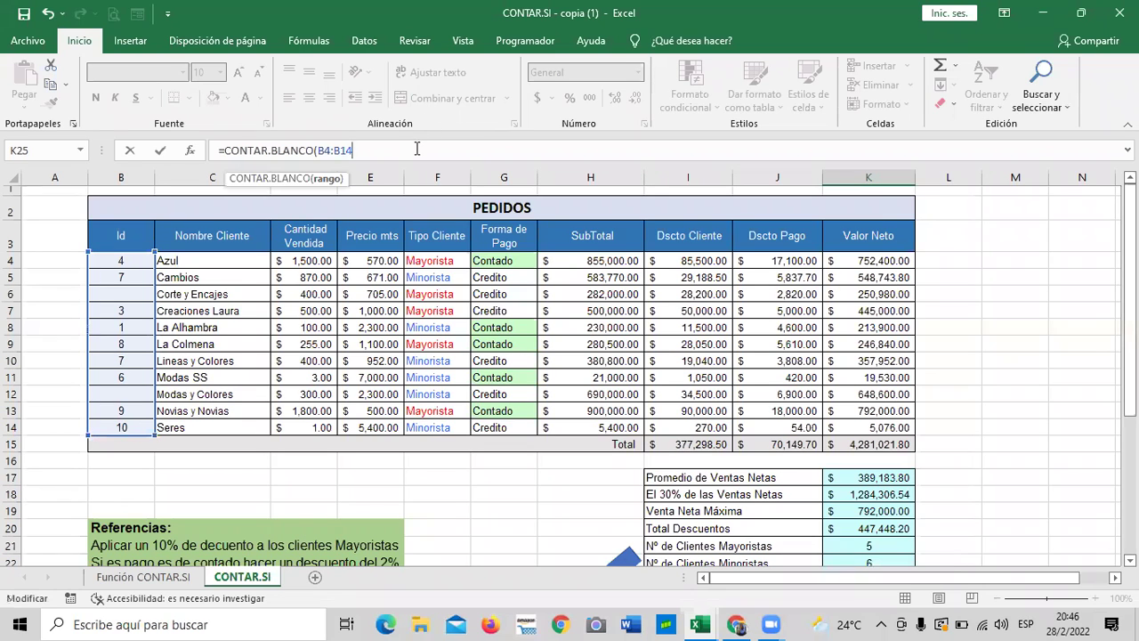
{"action": "type", "text": ")"}
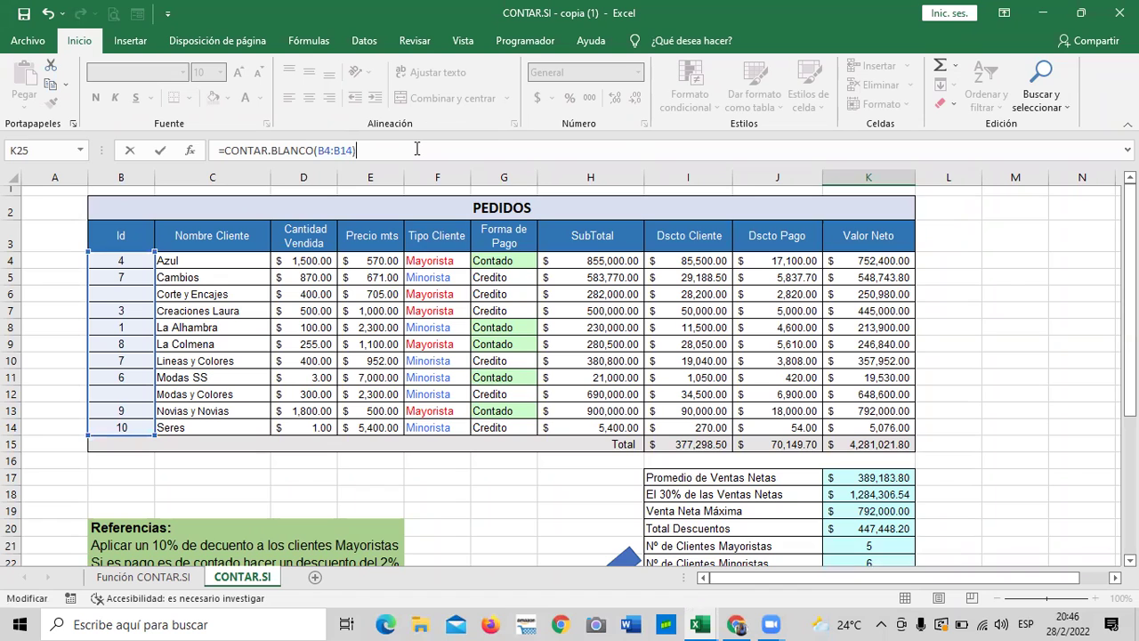
{"action": "key", "text": "Return"}
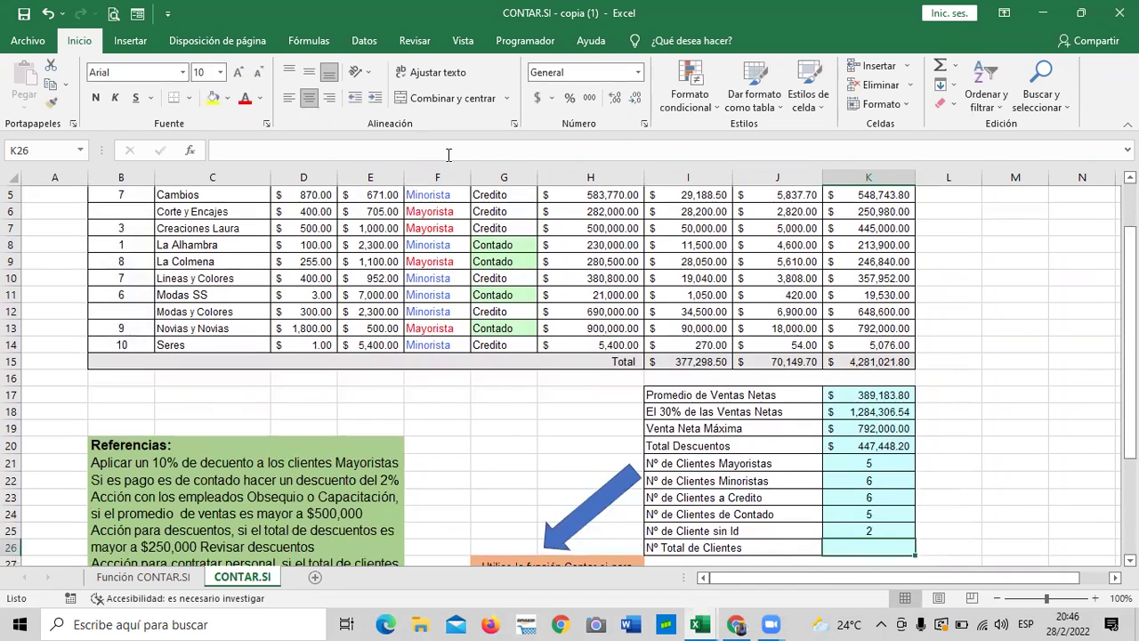
Fill the blank Id cells with 4 for Modas y Colores and 7 for Corte y Encajes, and check the Nº de Cliente sin Id count
{"action": "scroll", "coordinate": [765, 396], "scroll_direction": "down", "scroll_amount": 2}
{"action": "left_click", "coordinate": [860, 429]}
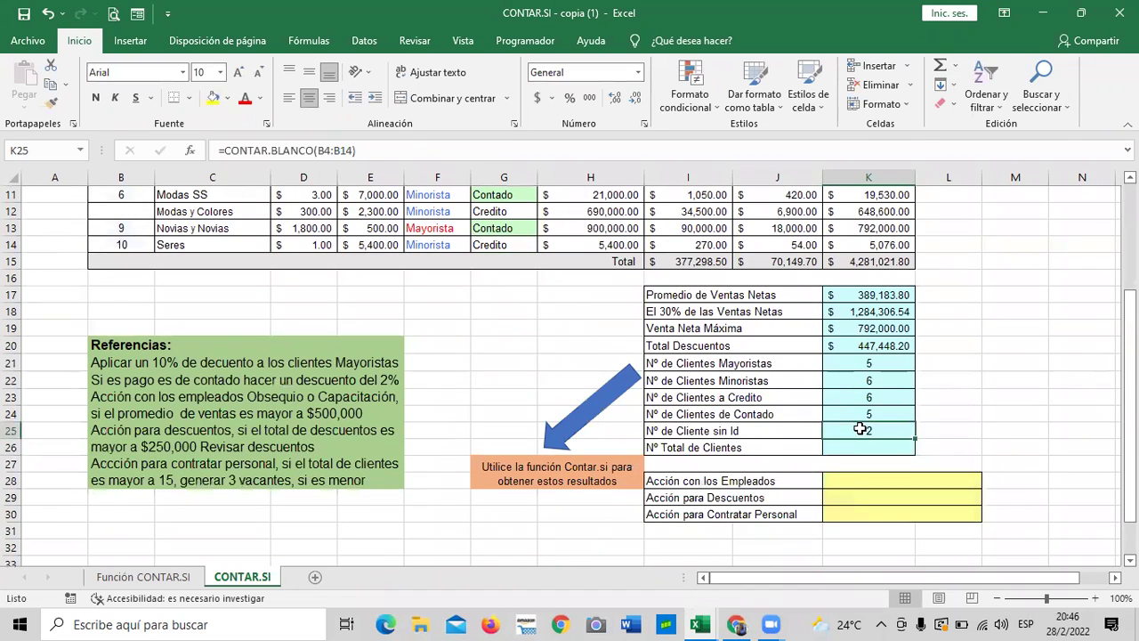
{"action": "left_click", "coordinate": [112, 211]}
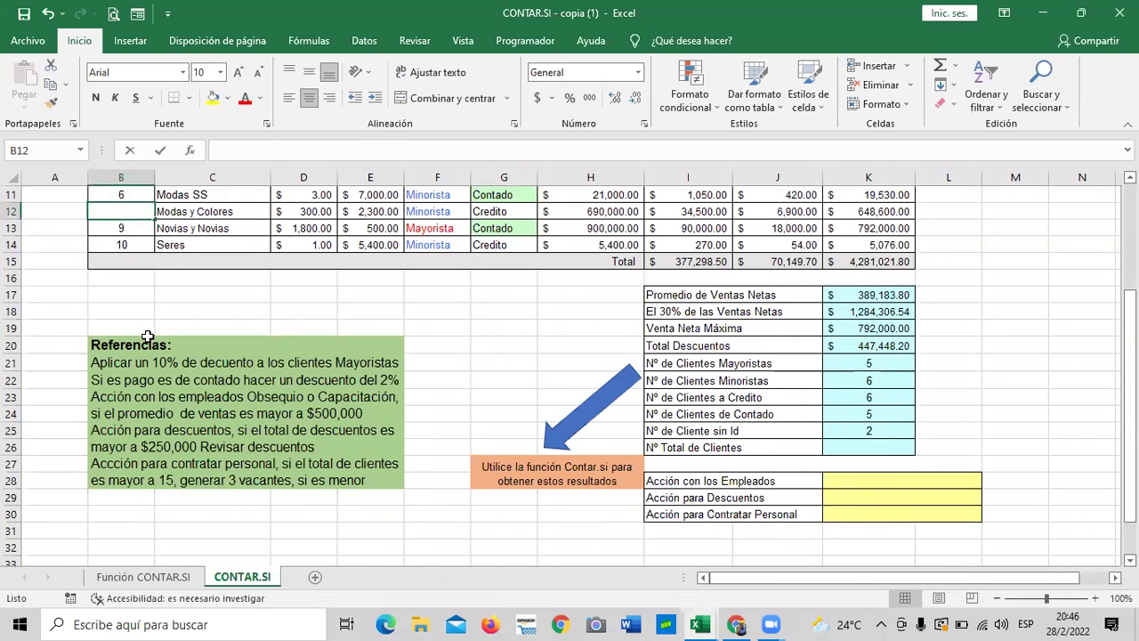
{"action": "type", "text": "4"}
{"action": "scroll", "coordinate": [147, 335], "scroll_direction": "up", "scroll_amount": 3}
{"action": "left_click", "coordinate": [131, 294]}
{"action": "type", "text": "7"}
{"action": "key", "text": "Return"}
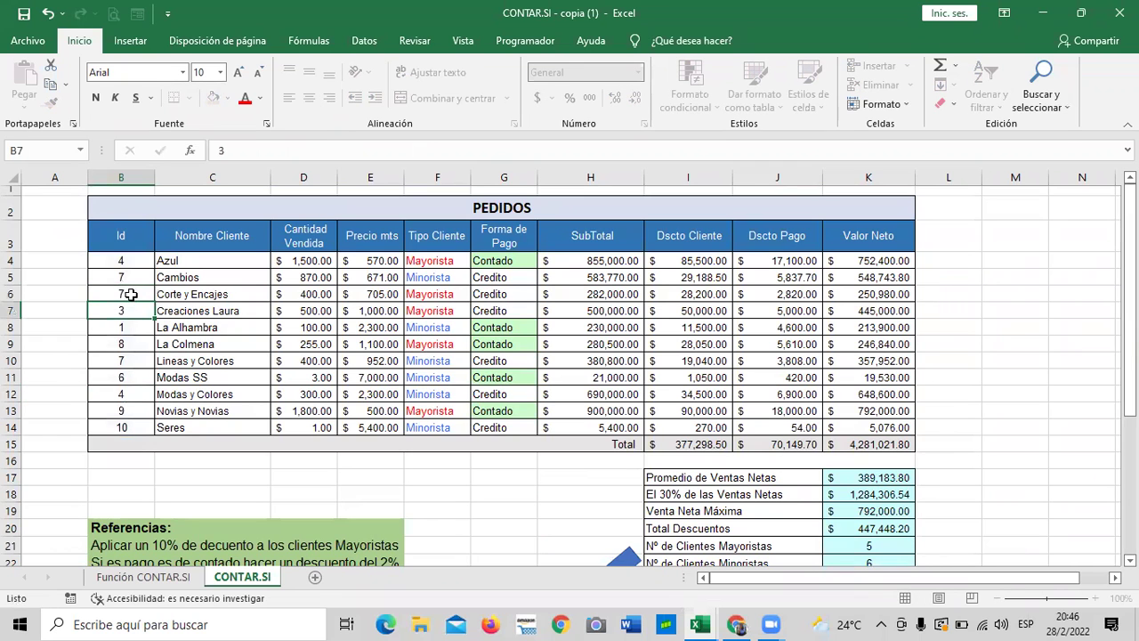
{"action": "scroll", "coordinate": [639, 520], "scroll_direction": "down", "scroll_amount": 3}
{"action": "left_click", "coordinate": [872, 448]}
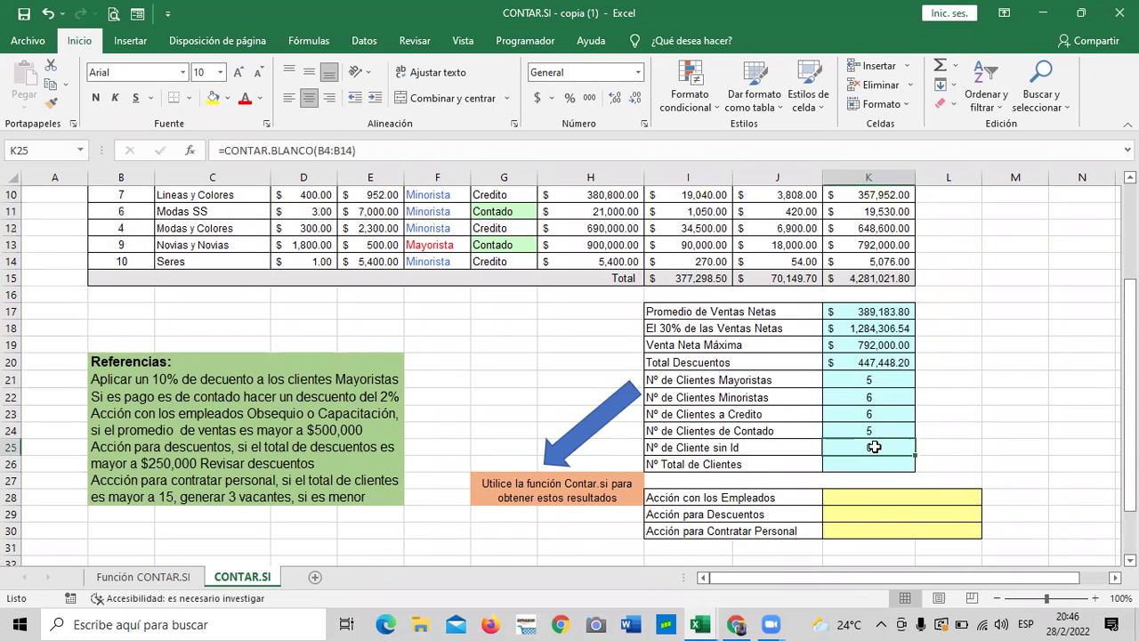
Clear the Id cells of Modas y Colores (B12) and Cambios (B5), and recheck the Nº de Cliente sin Id count
{"action": "scroll", "coordinate": [311, 356], "scroll_direction": "up", "scroll_amount": 3}
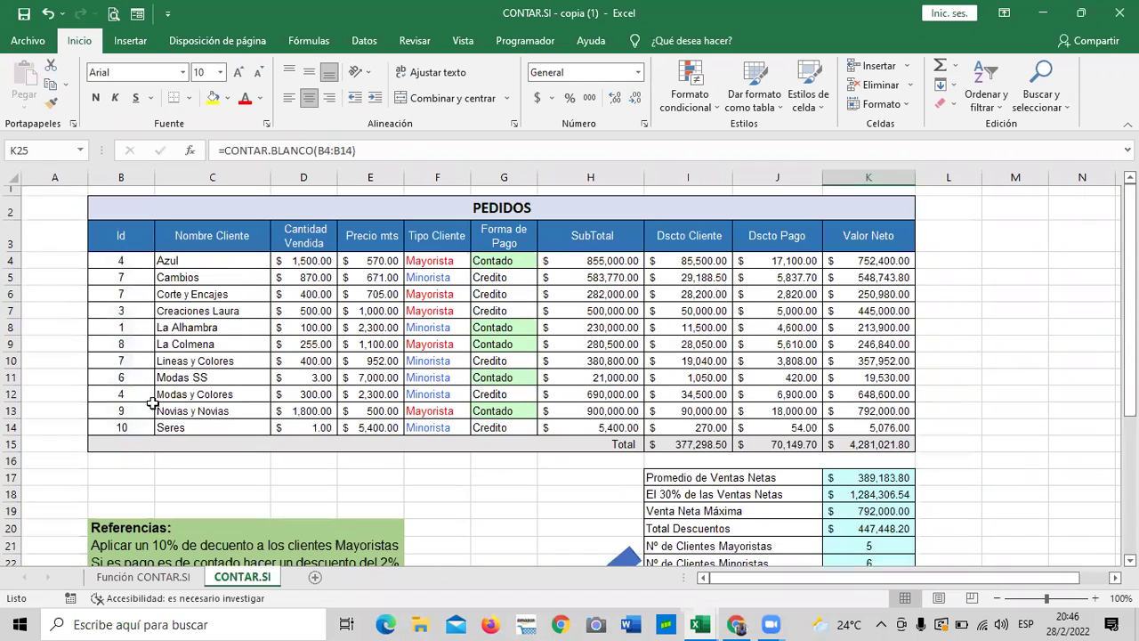
{"action": "left_click", "coordinate": [134, 397]}
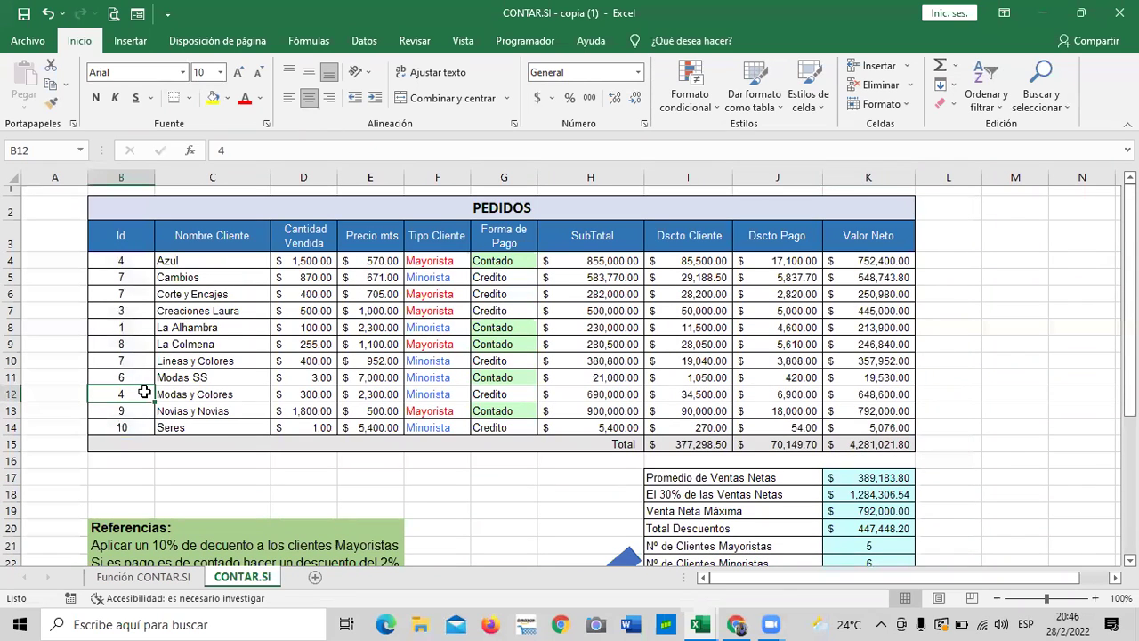
{"action": "key", "text": "Delete"}
{"action": "left_click", "coordinate": [129, 278]}
{"action": "key", "text": "Delete"}
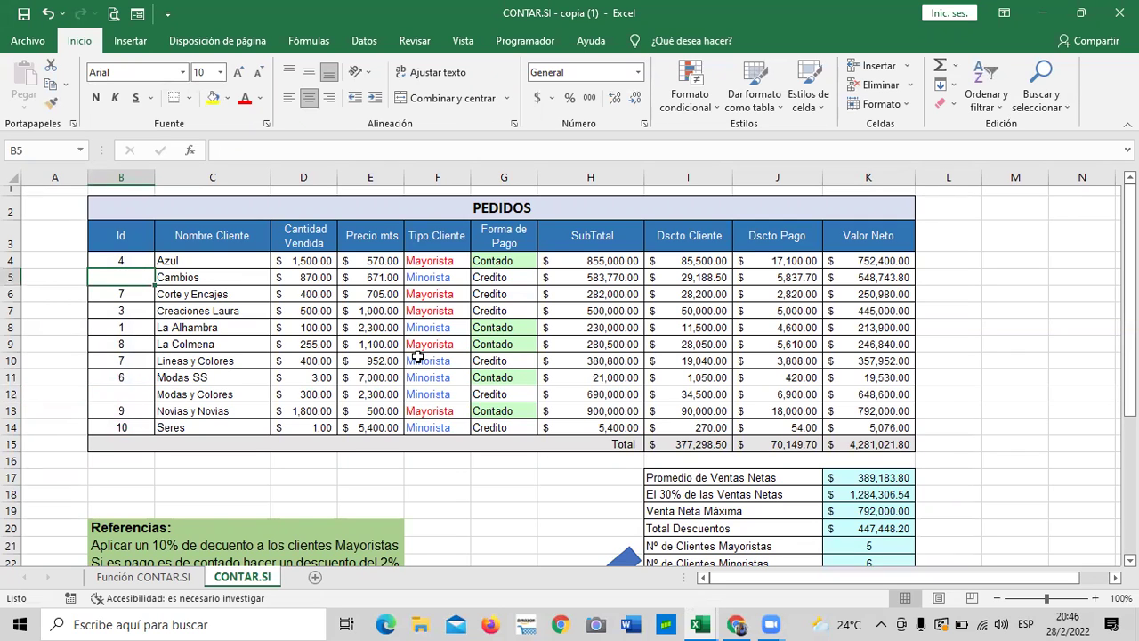
{"action": "scroll", "coordinate": [454, 345], "scroll_direction": "down", "scroll_amount": 2}
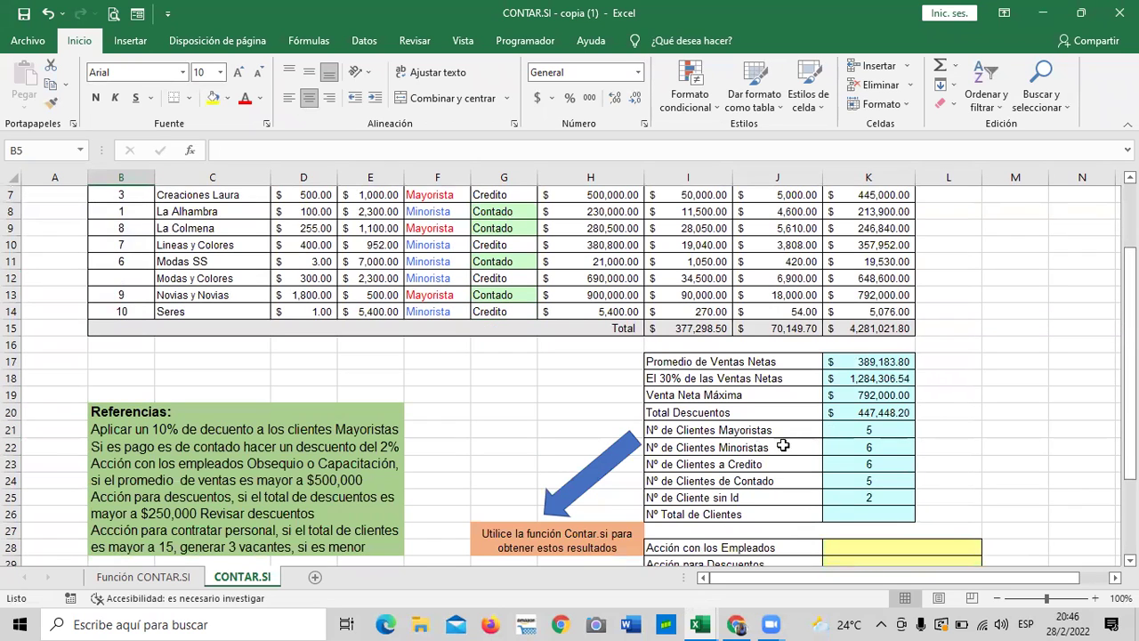
{"action": "scroll", "coordinate": [862, 504], "scroll_direction": "down", "scroll_amount": 2}
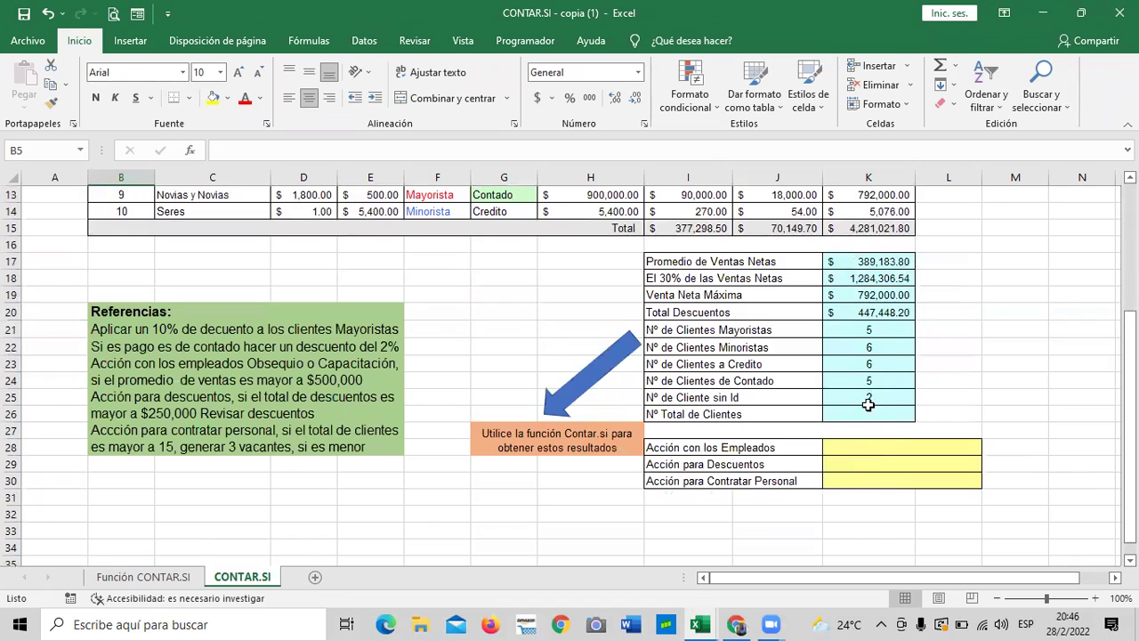
{"action": "left_click", "coordinate": [862, 400]}
Count Nº Total de Clientes in K26 with =CONTARA(C4:C14) over the Nombre Cliente column
{"action": "left_click", "coordinate": [853, 415]}
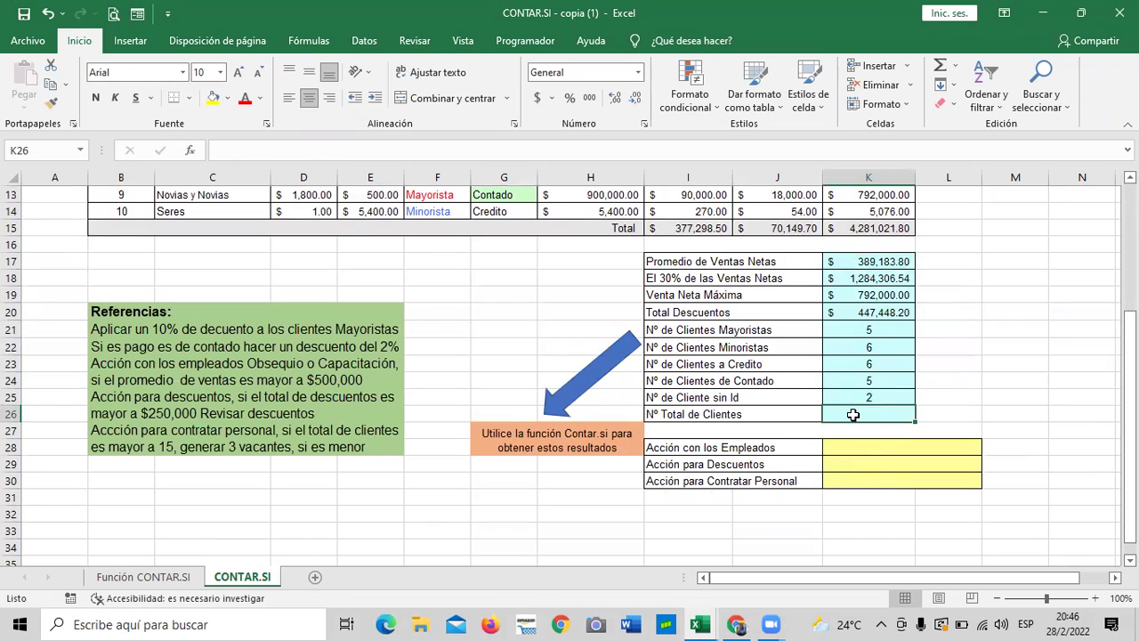
{"action": "type", "text": "="}
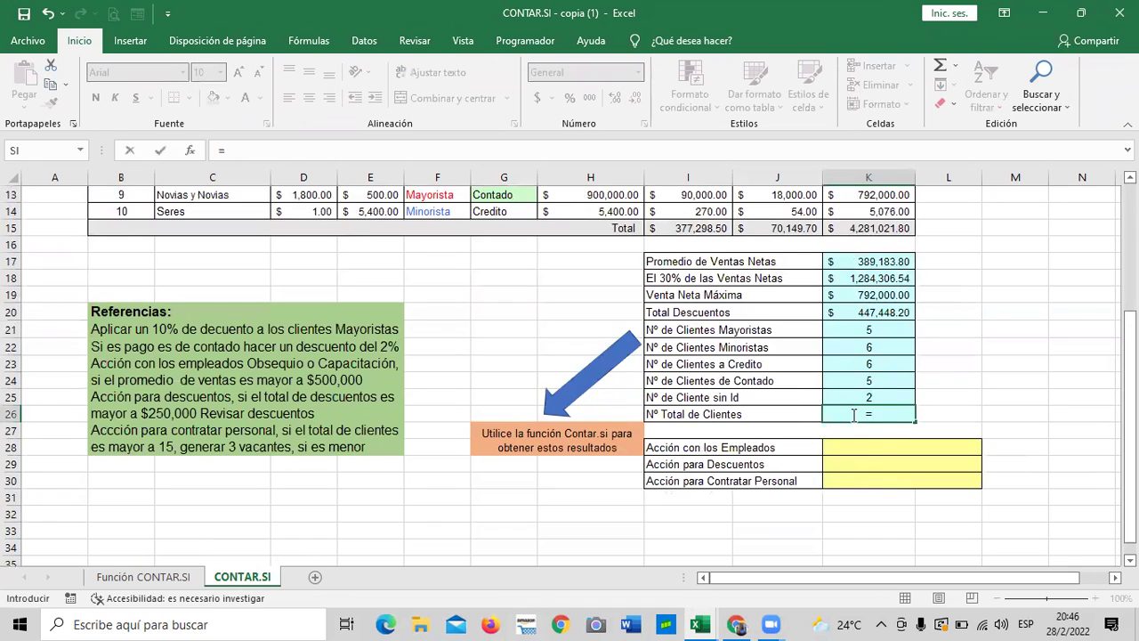
{"action": "type", "text": "comt"}
{"action": "key", "text": "BackSpace"}
{"action": "key", "text": "BackSpace"}
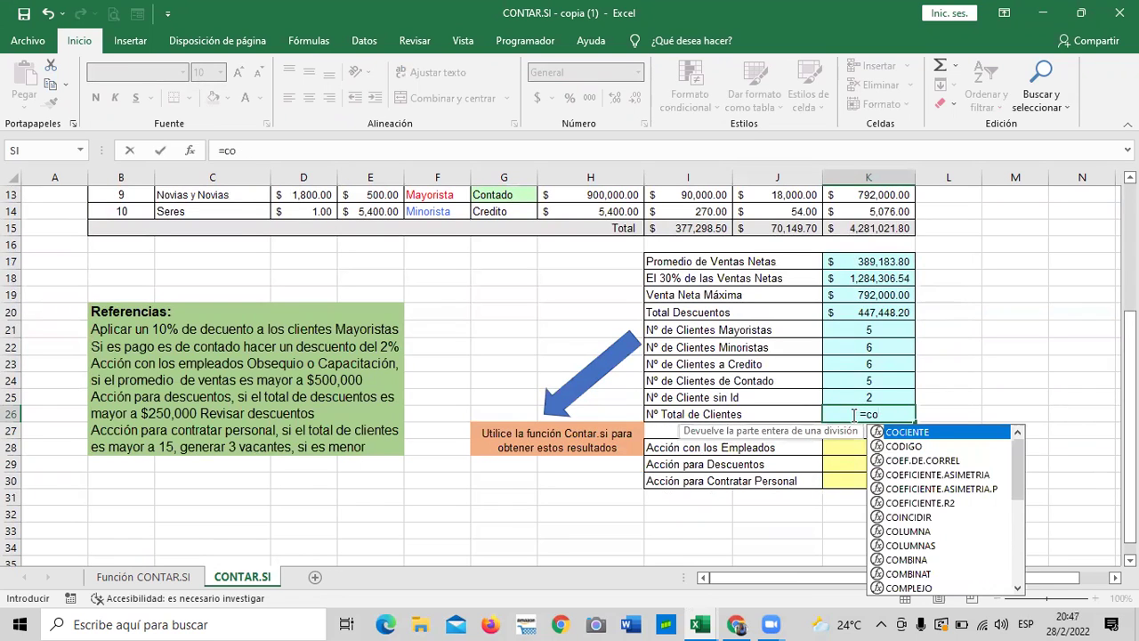
{"action": "type", "text": "nta"}
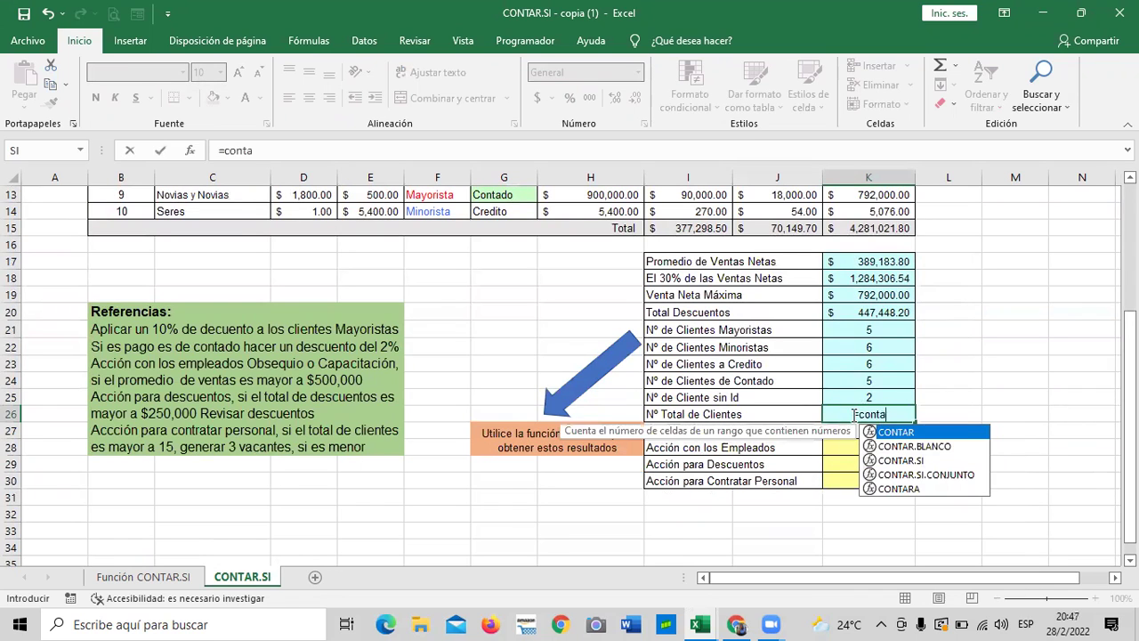
{"action": "double_click", "coordinate": [907, 489]}
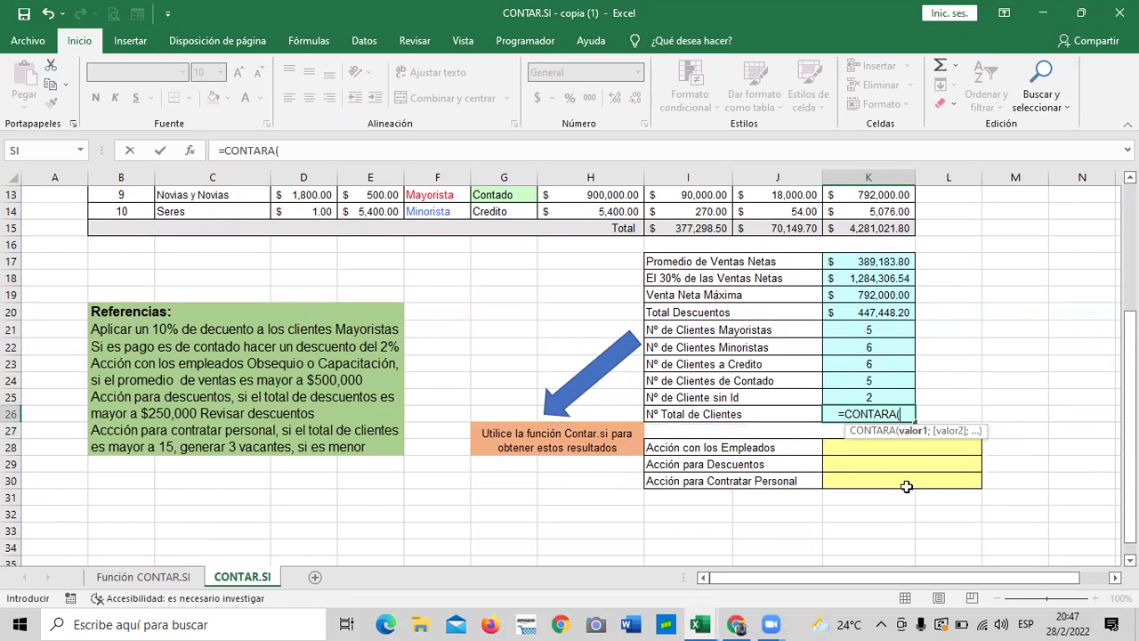
{"action": "left_click", "coordinate": [911, 432]}
{"action": "scroll", "coordinate": [332, 380], "scroll_direction": "up", "scroll_amount": 3}
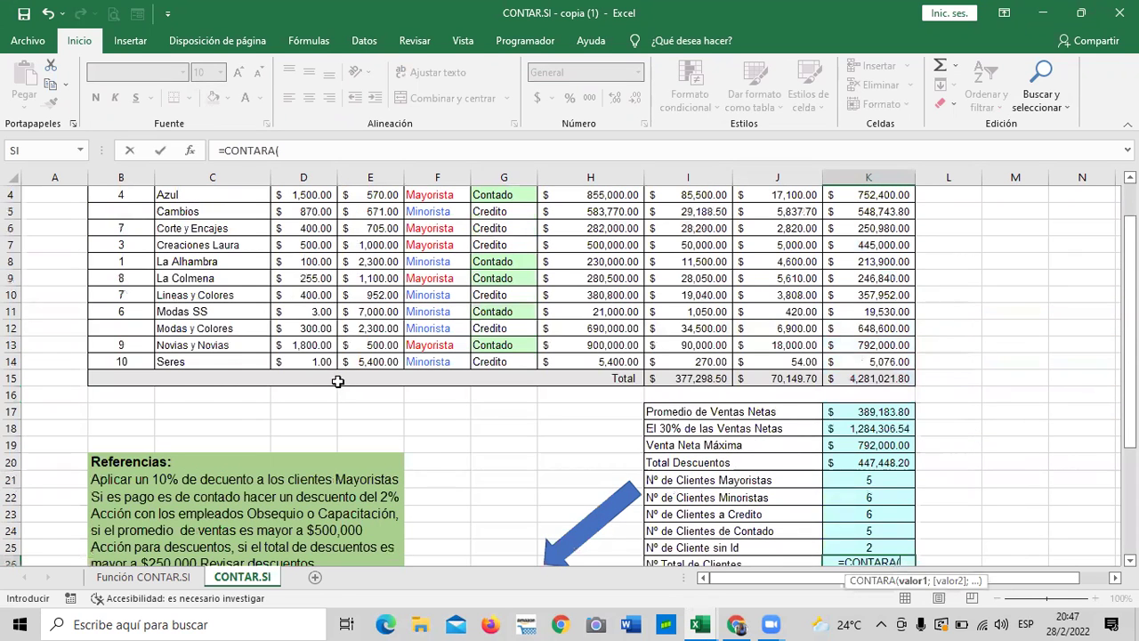
{"action": "scroll", "coordinate": [336, 380], "scroll_direction": "up", "scroll_amount": 1}
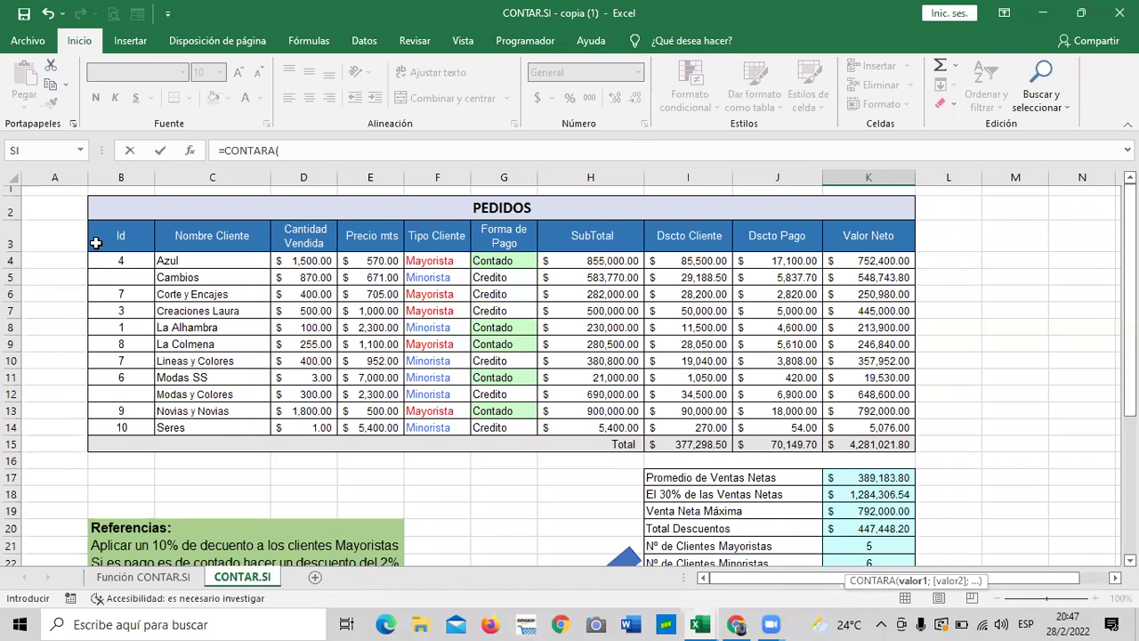
{"action": "left_click_drag", "start_coordinate": [228, 260], "coordinate": [229, 431]}
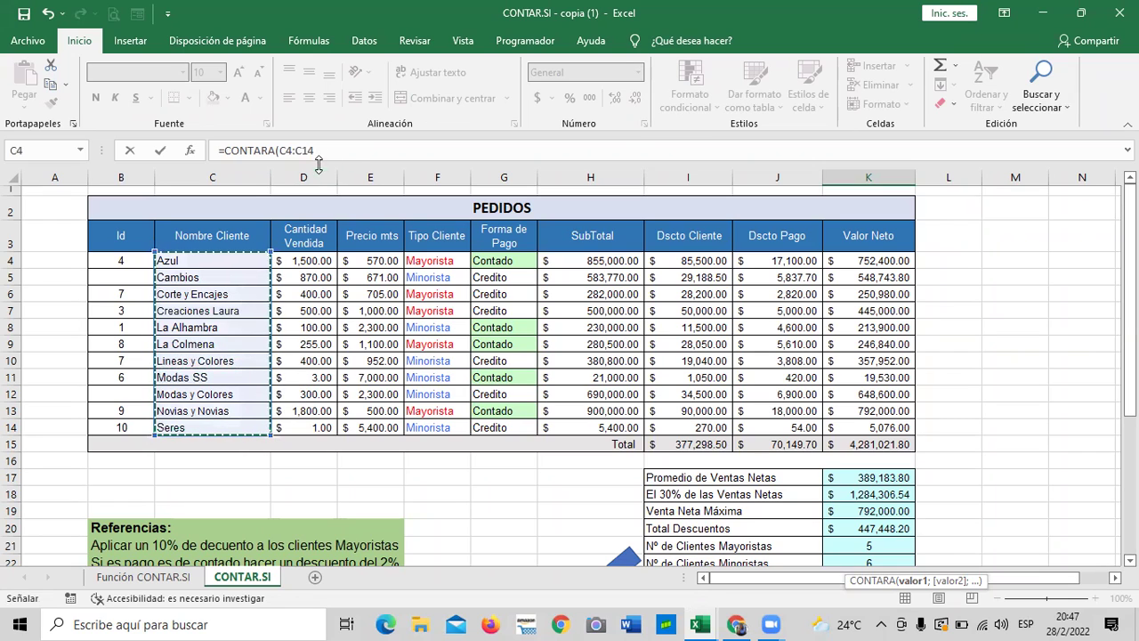
{"action": "left_click", "coordinate": [354, 151]}
{"action": "type", "text": ")"}
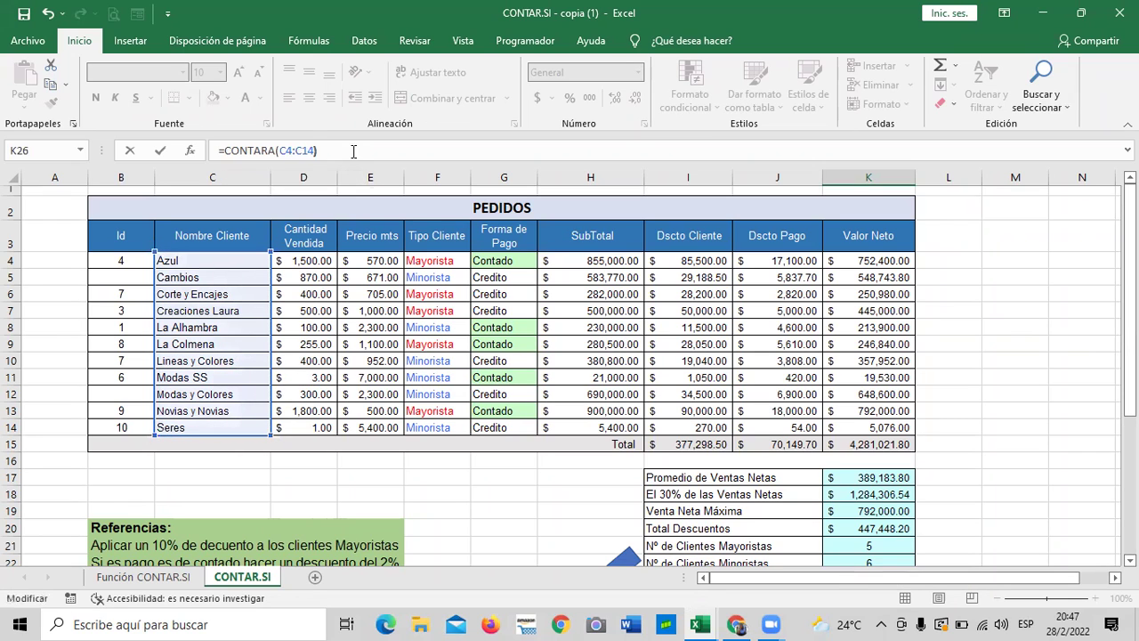
{"action": "key", "text": "Return"}
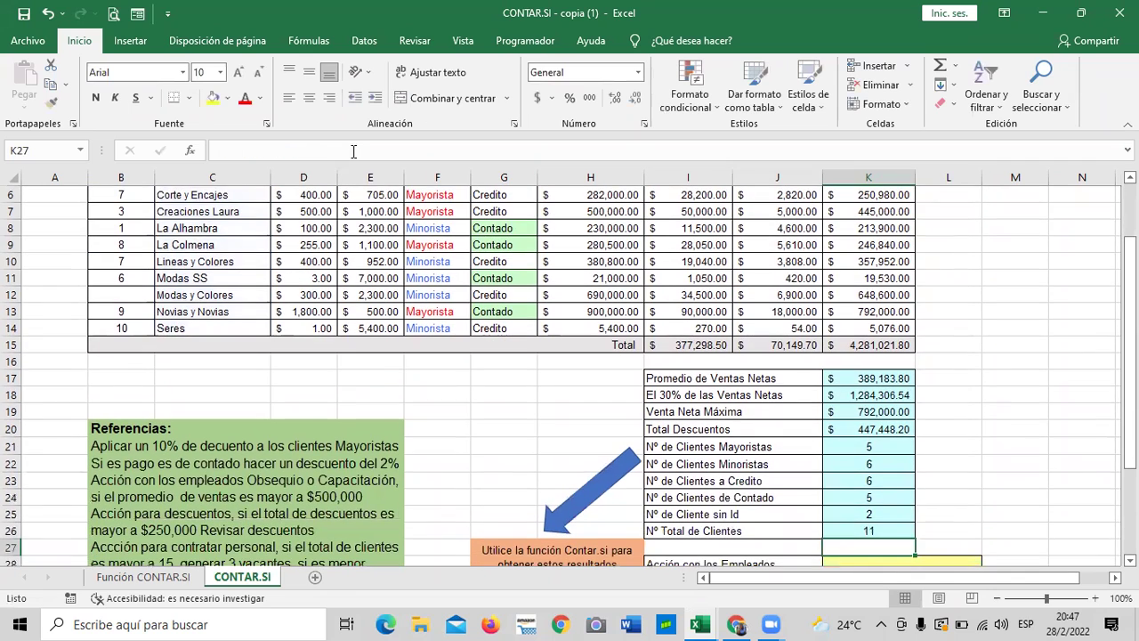
{"action": "scroll", "coordinate": [870, 403], "scroll_direction": "down", "scroll_amount": 1}
{"action": "scroll", "coordinate": [869, 402], "scroll_direction": "down", "scroll_amount": 1}
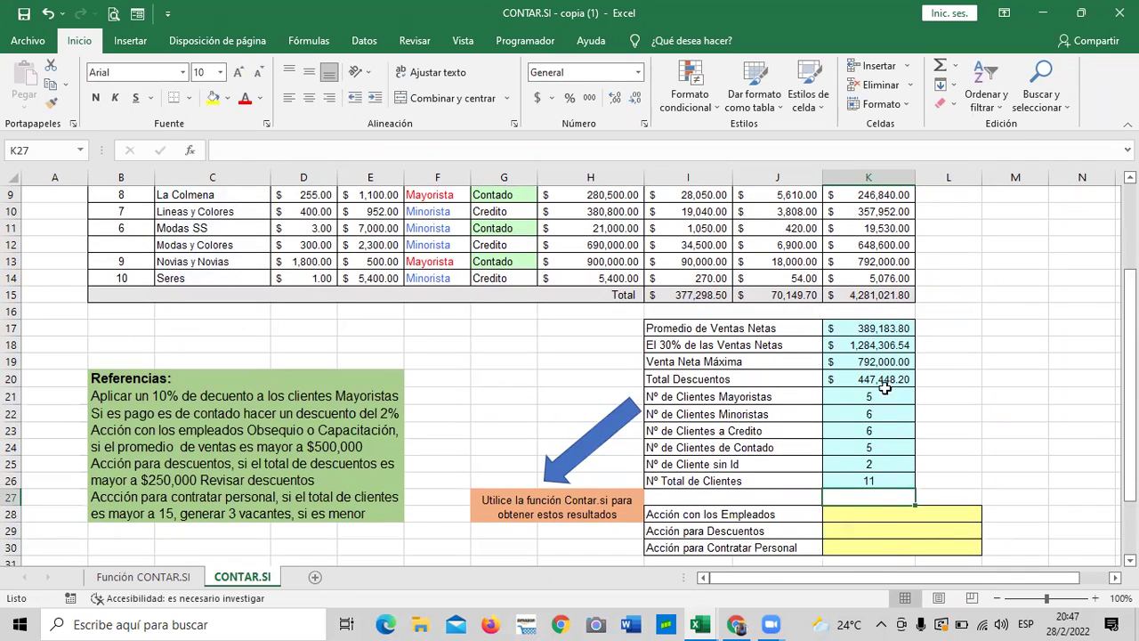
{"action": "scroll", "coordinate": [251, 276], "scroll_direction": "up", "scroll_amount": 2}
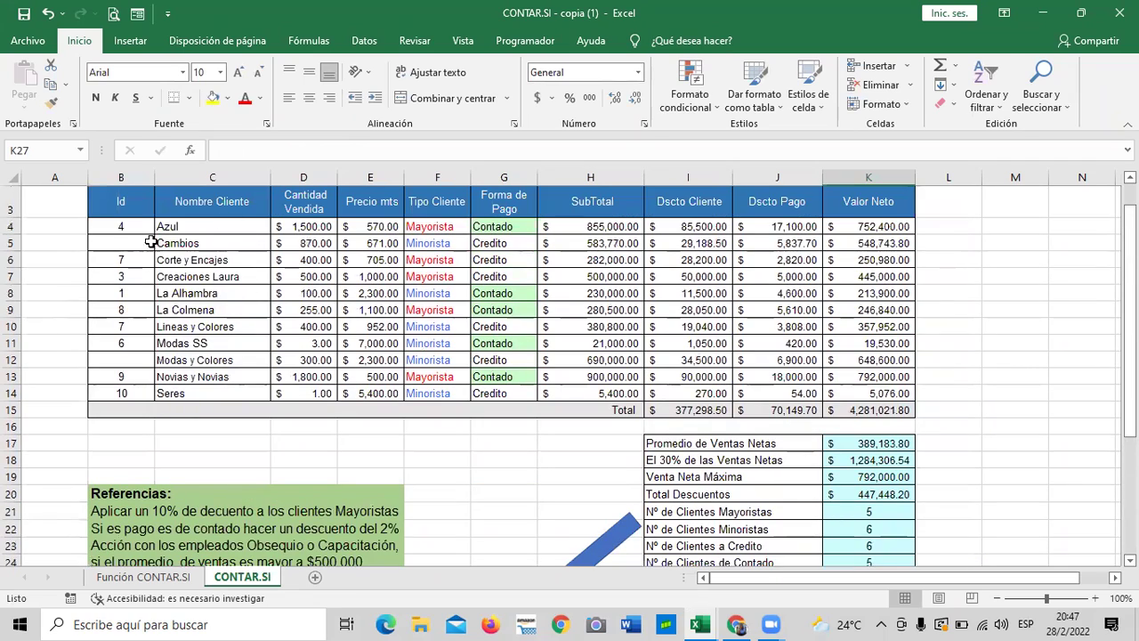
{"action": "scroll", "coordinate": [819, 410], "scroll_direction": "down", "scroll_amount": 2}
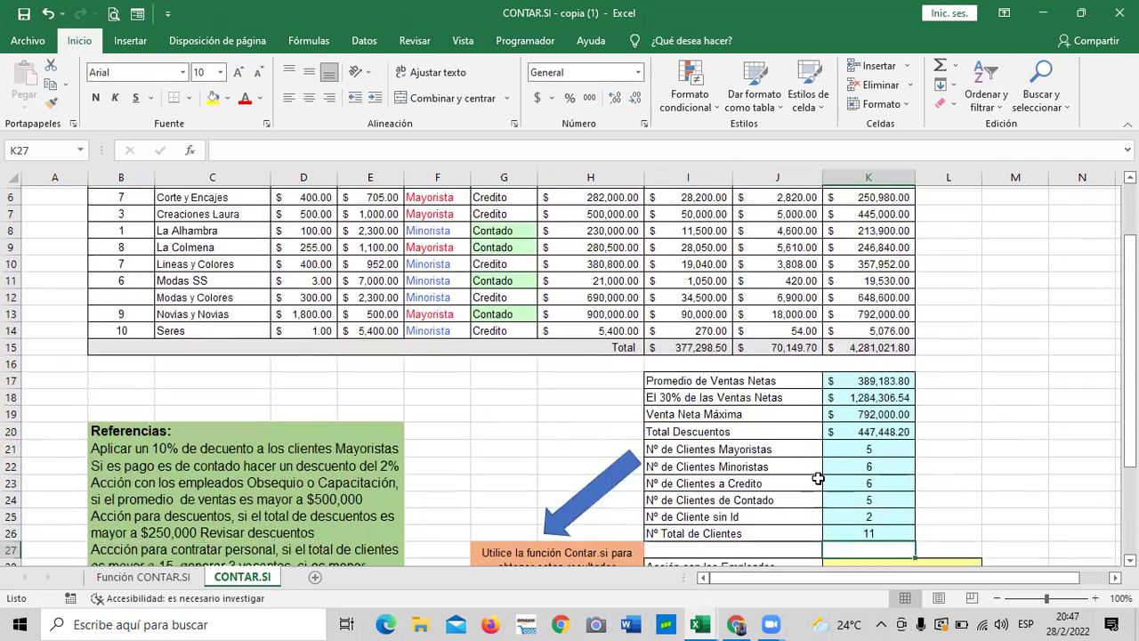
{"action": "left_click", "coordinate": [967, 464]}
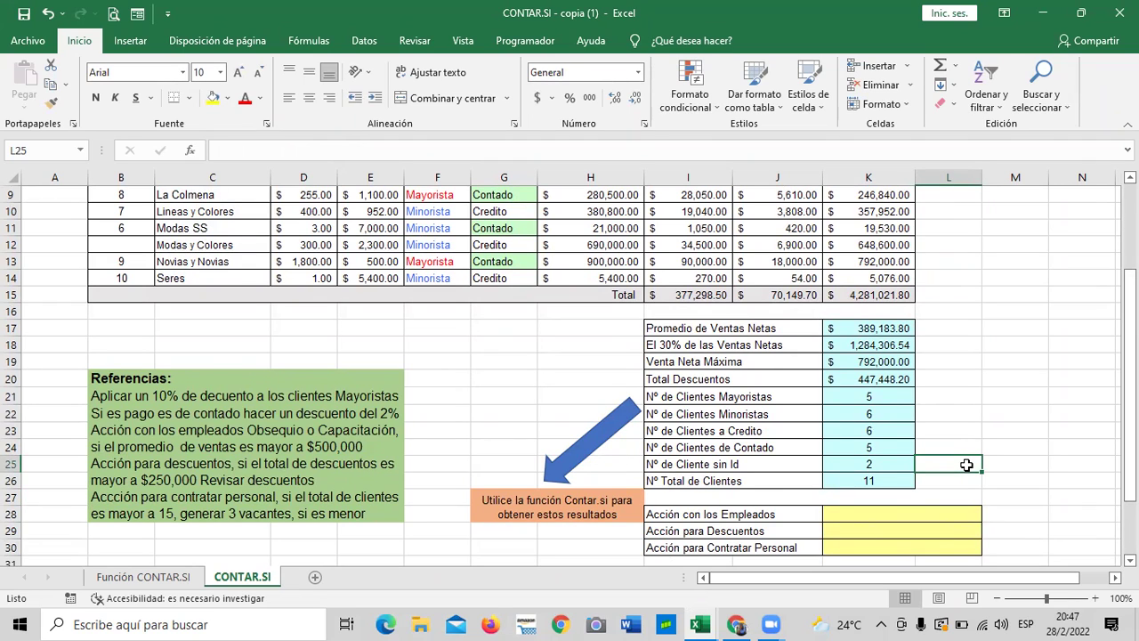
{"action": "left_click", "coordinate": [1018, 398]}
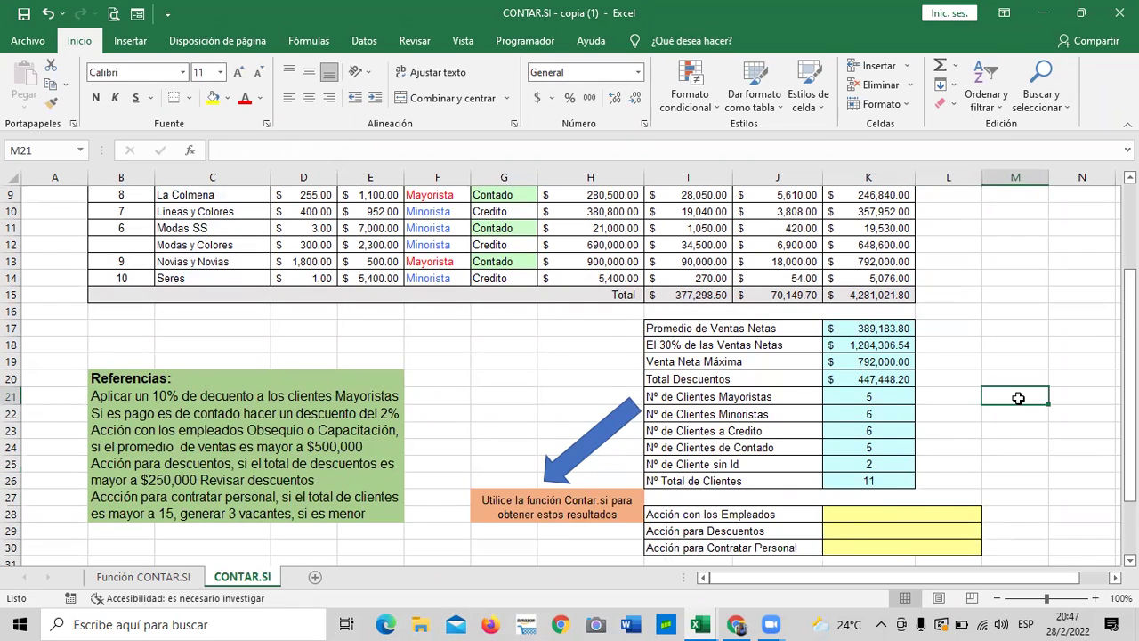
{"action": "scroll", "coordinate": [1018, 397], "scroll_direction": "down", "scroll_amount": 2}
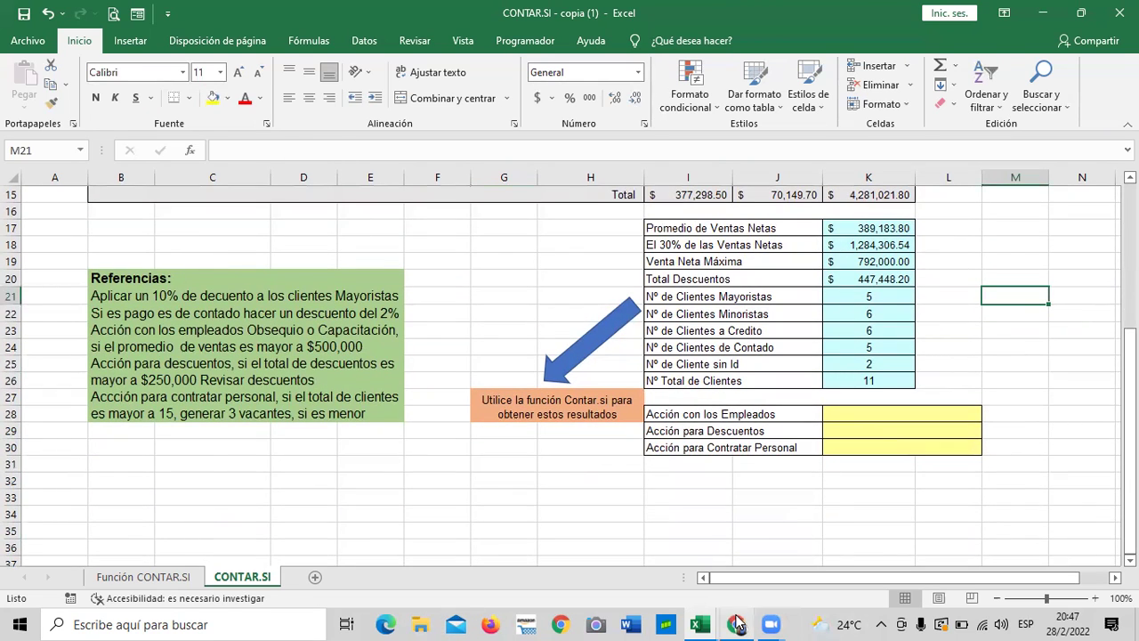
Switch to the course page in Chrome and open the 1.5 Laboratorio 2 unit
{"action": "mouse_move", "coordinate": [737, 625]}
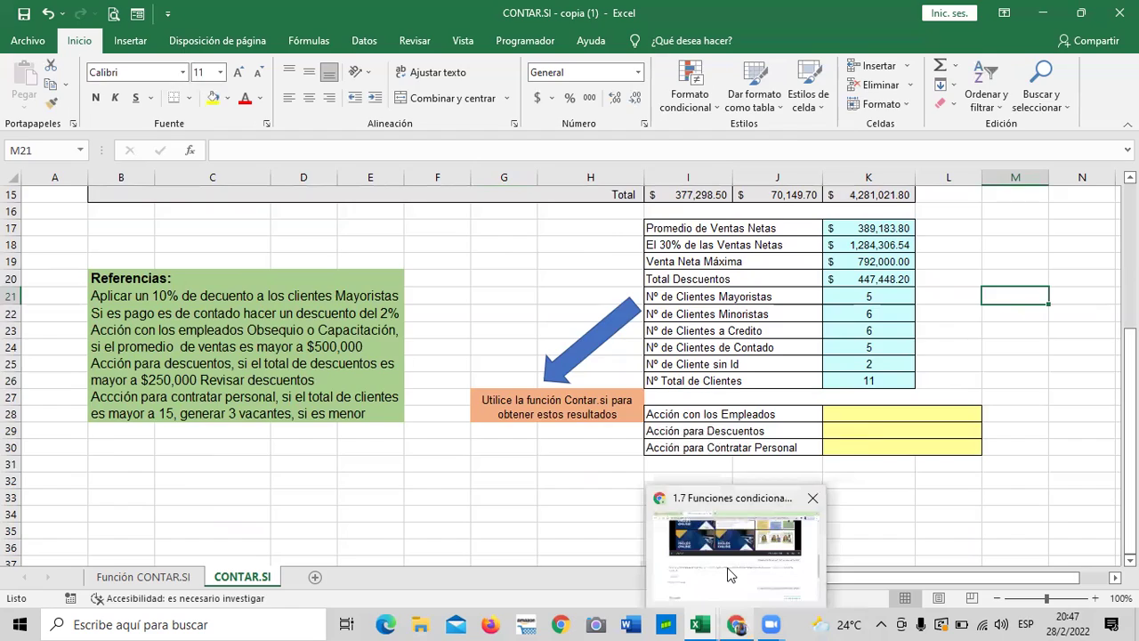
{"action": "left_click", "coordinate": [730, 574]}
{"action": "scroll", "coordinate": [569, 457], "scroll_direction": "down", "scroll_amount": 2}
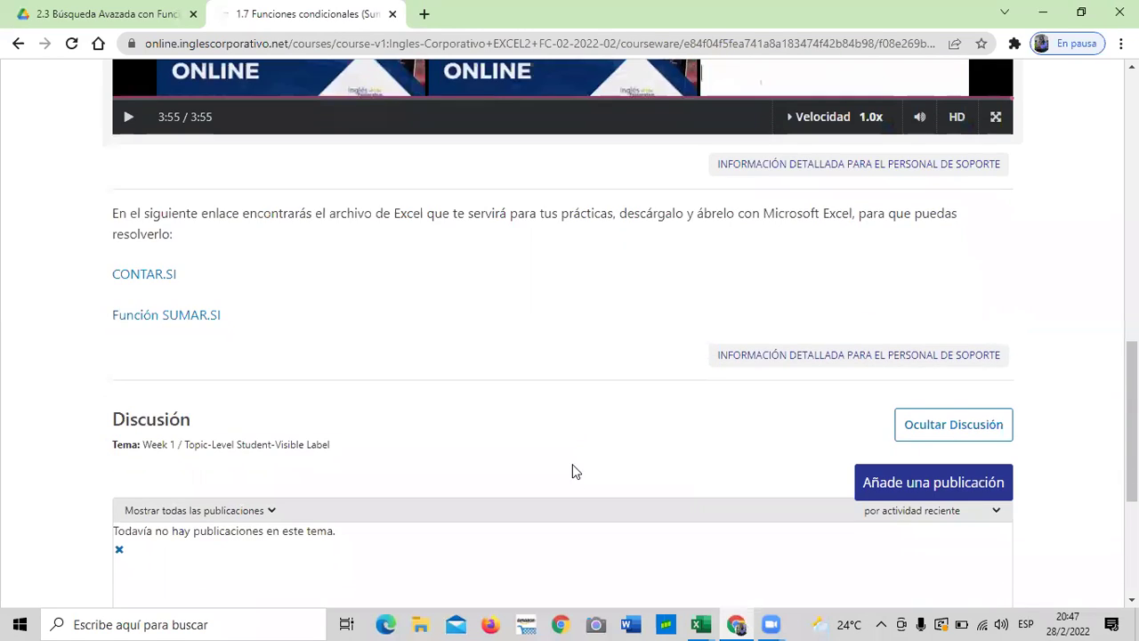
{"action": "scroll", "coordinate": [572, 476], "scroll_direction": "up", "scroll_amount": 7}
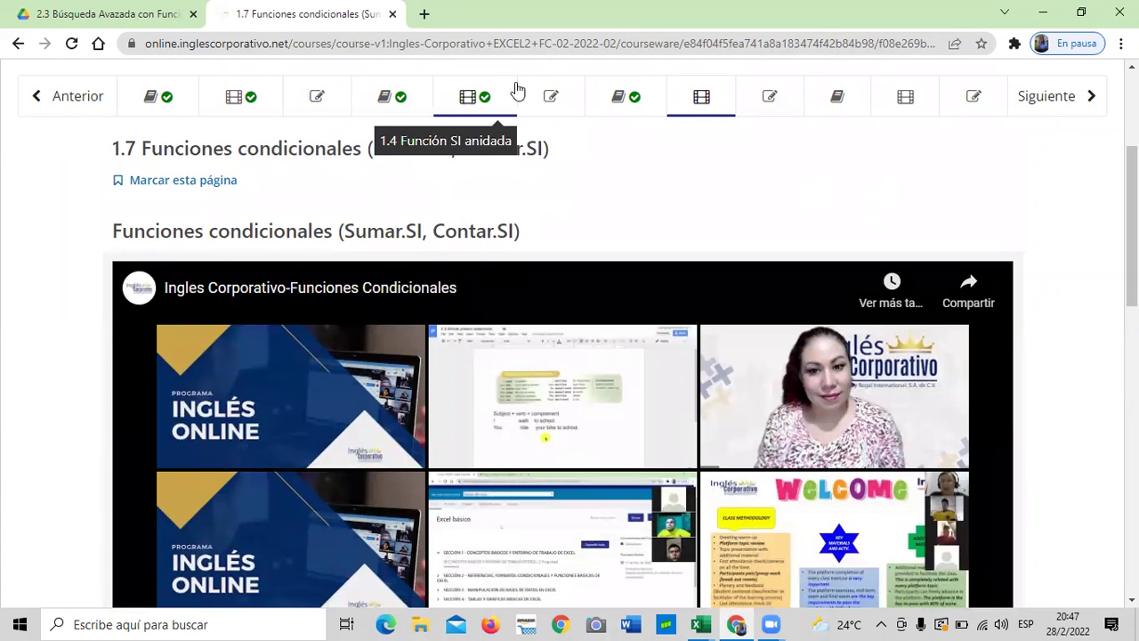
{"action": "left_click", "coordinate": [552, 97]}
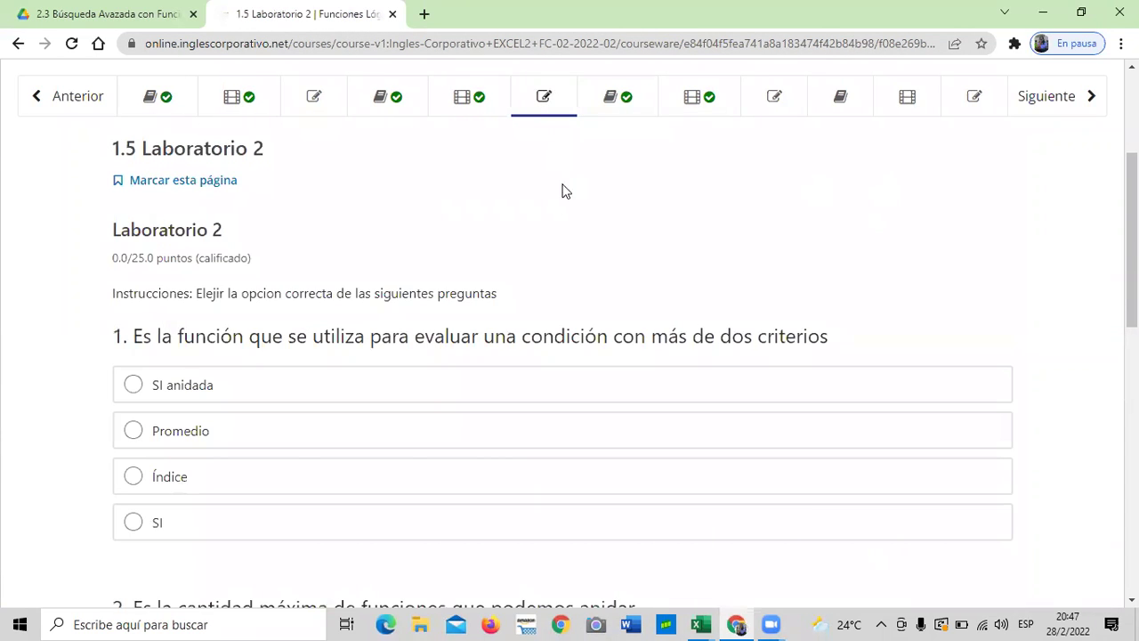
Read through the Laboratorio 2 instructions and its first multiple-choice questions about nested functions
{"action": "scroll", "coordinate": [561, 196], "scroll_direction": "down", "scroll_amount": 1}
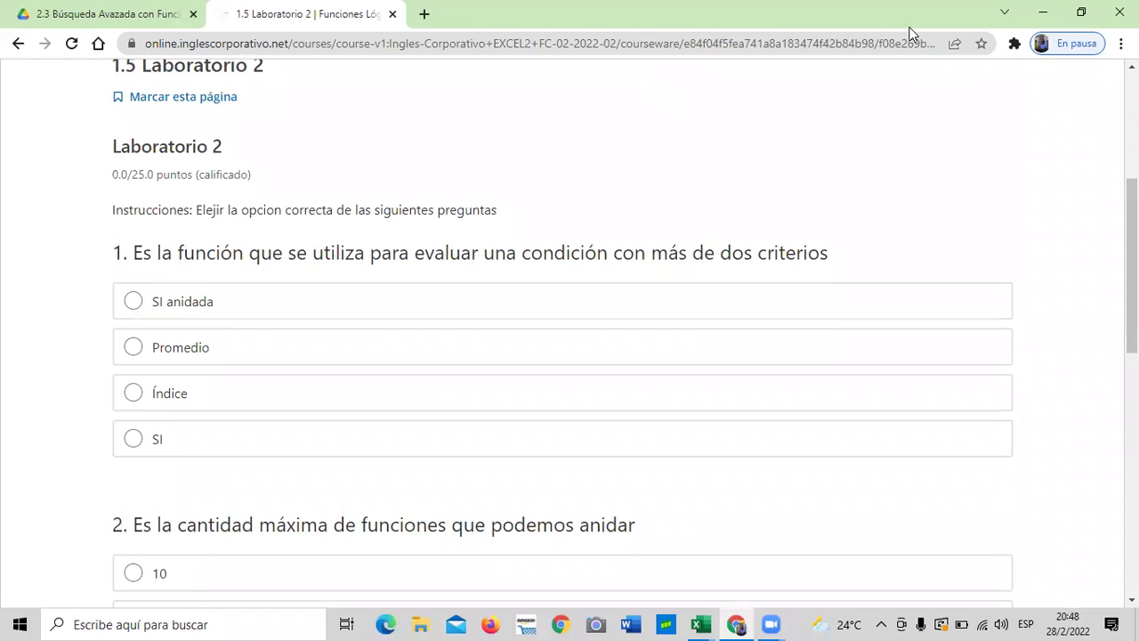
{"action": "scroll", "coordinate": [303, 464], "scroll_direction": "up", "scroll_amount": 4}
{"action": "scroll", "coordinate": [300, 463], "scroll_direction": "down", "scroll_amount": 3}
{"action": "scroll", "coordinate": [300, 463], "scroll_direction": "down", "scroll_amount": 1}
{"action": "scroll", "coordinate": [267, 502], "scroll_direction": "down", "scroll_amount": 1}
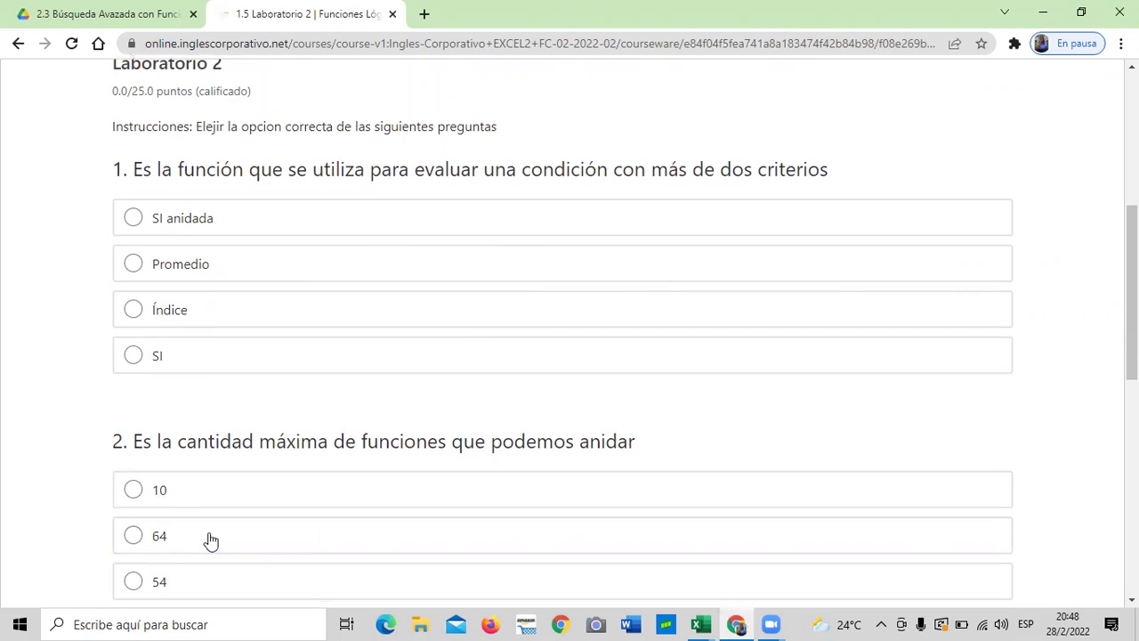
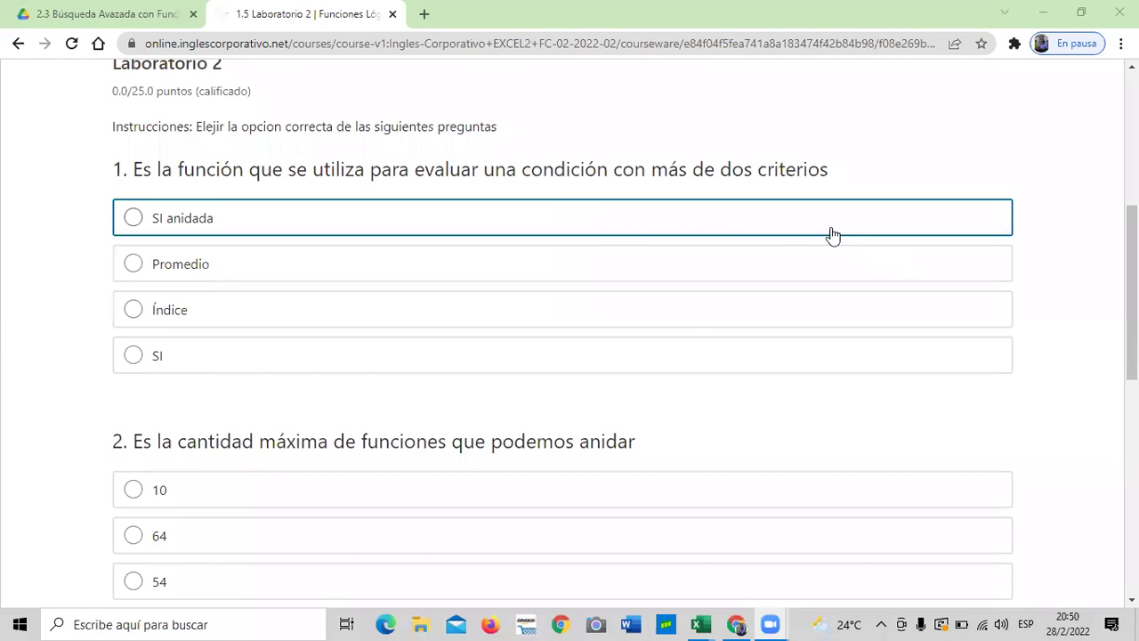
{"action": "scroll", "coordinate": [744, 327], "scroll_direction": "down", "scroll_amount": 1}
{"action": "scroll", "coordinate": [744, 328], "scroll_direction": "up", "scroll_amount": 5}
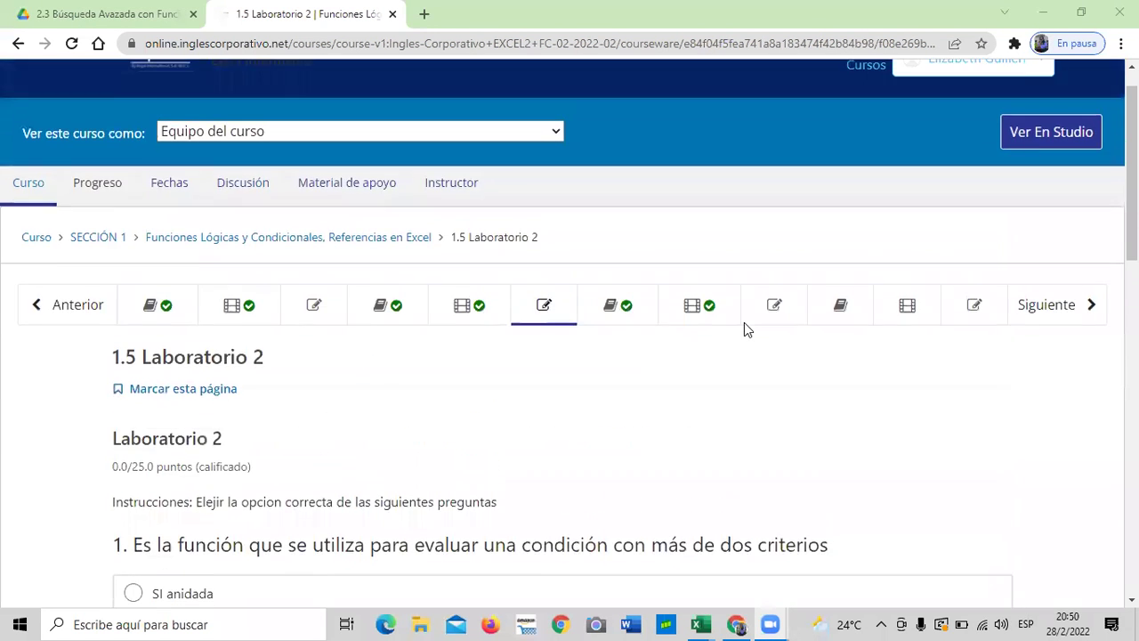
{"action": "scroll", "coordinate": [746, 331], "scroll_direction": "down", "scroll_amount": 4}
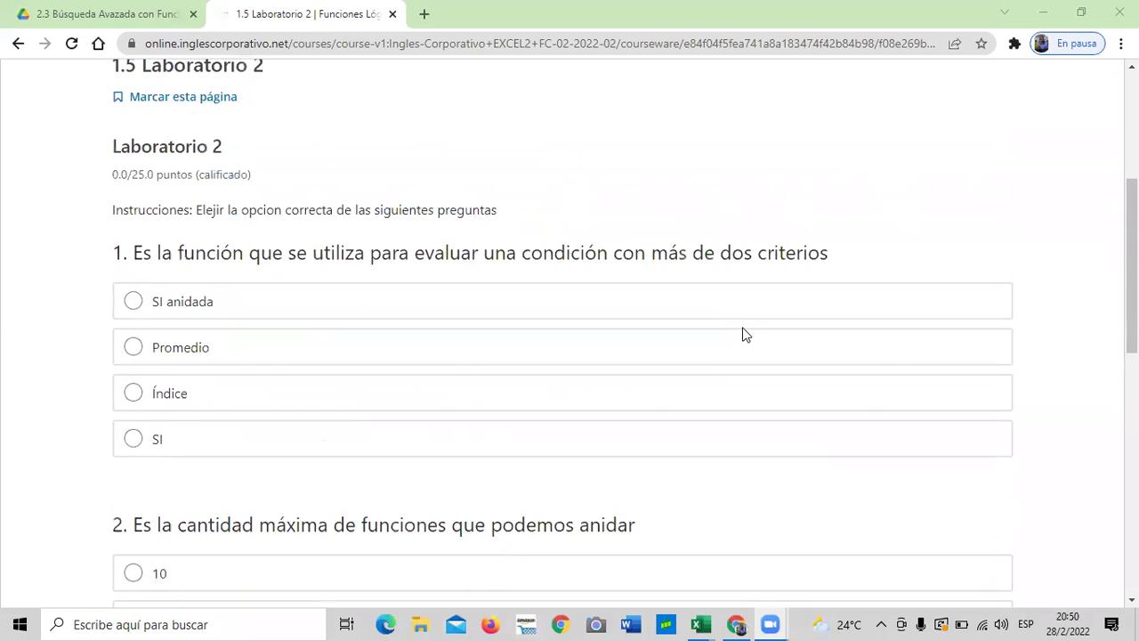
{"action": "scroll", "coordinate": [745, 338], "scroll_direction": "up", "scroll_amount": 2}
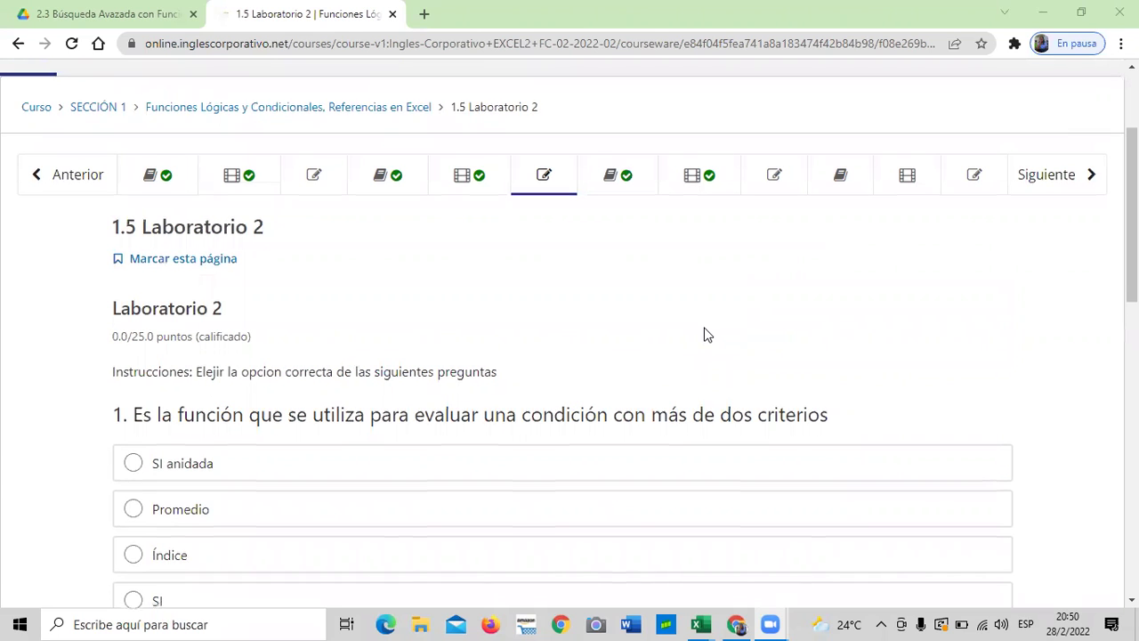
Read the three Laboratorio 2 questions on nested SI functions and their answer options through to the end of the page
{"action": "scroll", "coordinate": [704, 332], "scroll_direction": "down", "scroll_amount": 1}
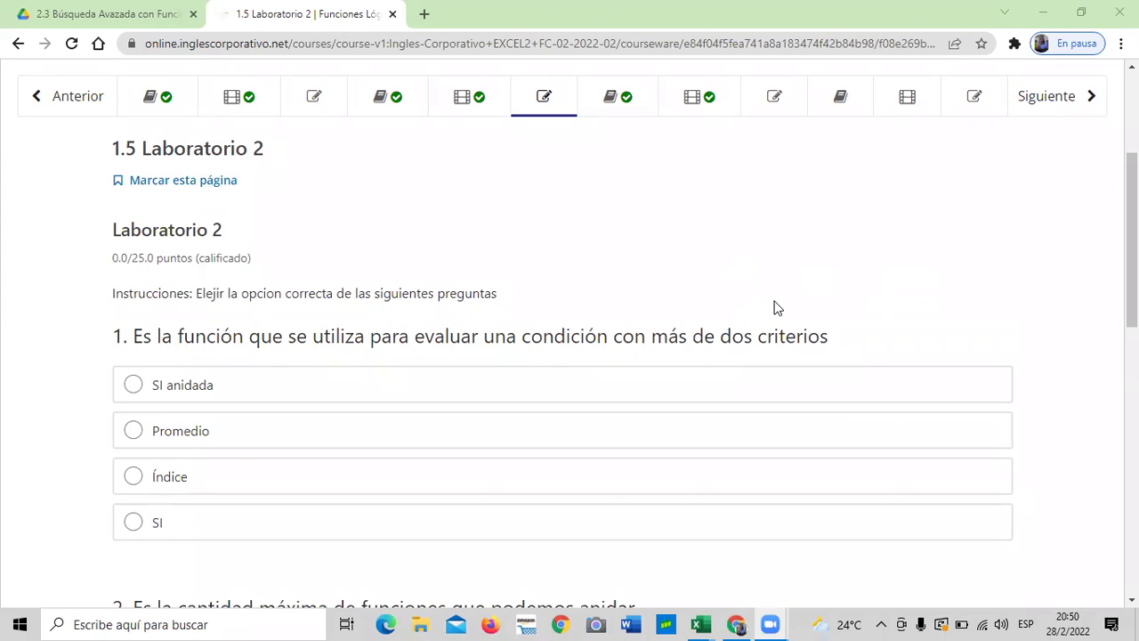
{"action": "scroll", "coordinate": [822, 296], "scroll_direction": "down", "scroll_amount": 3}
{"action": "scroll", "coordinate": [803, 320], "scroll_direction": "up", "scroll_amount": 2}
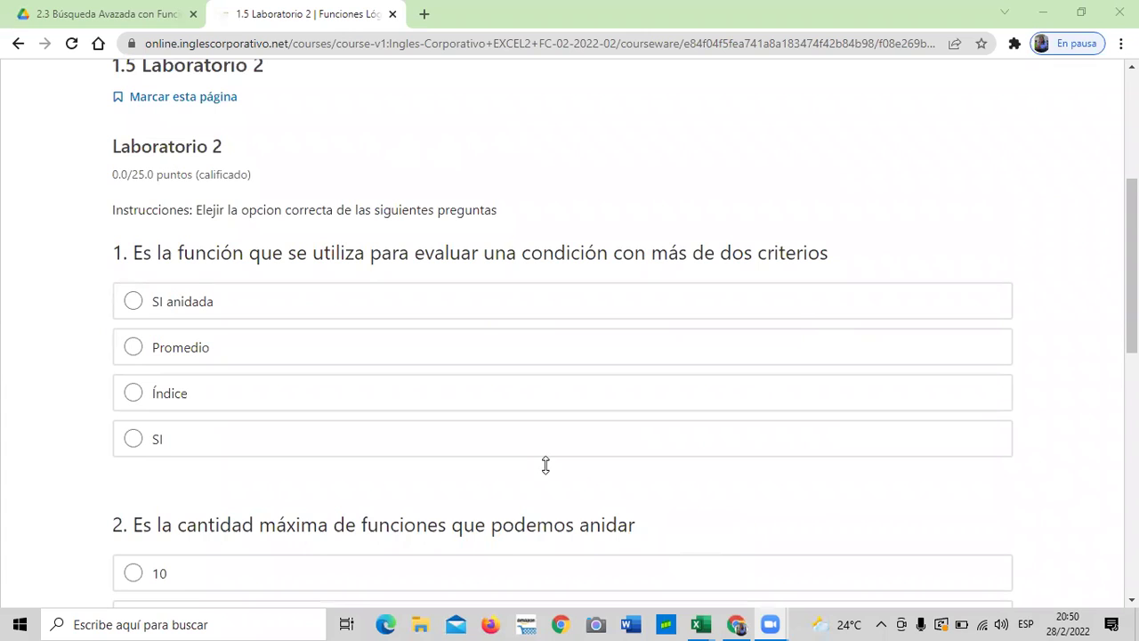
{"action": "scroll", "coordinate": [662, 386], "scroll_direction": "down", "scroll_amount": 3}
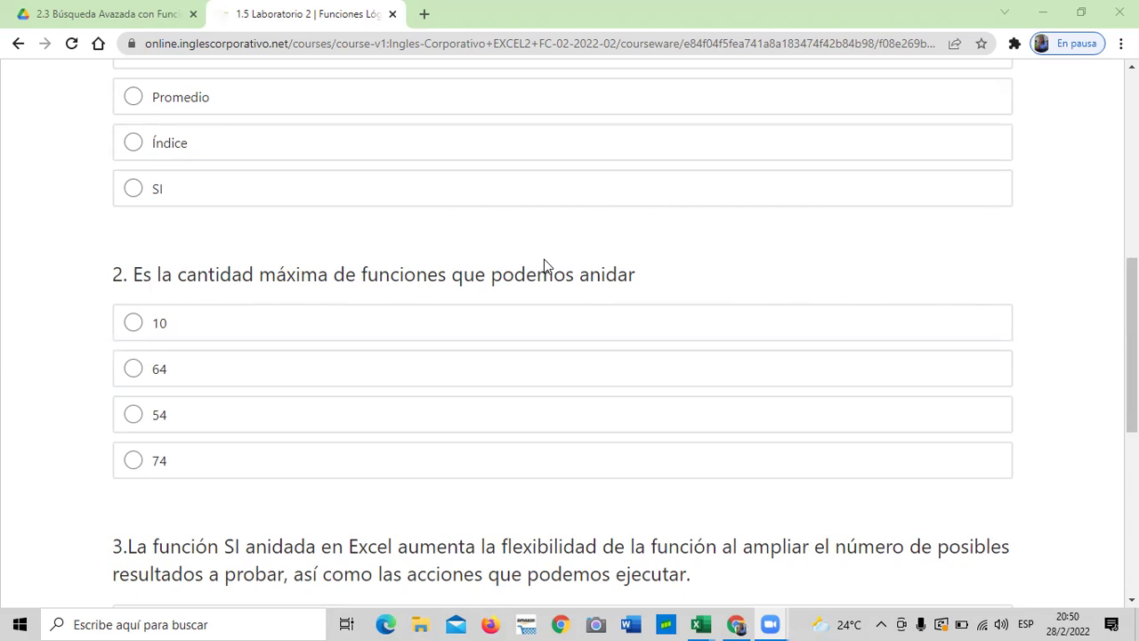
{"action": "scroll", "coordinate": [539, 267], "scroll_direction": "down", "scroll_amount": 3}
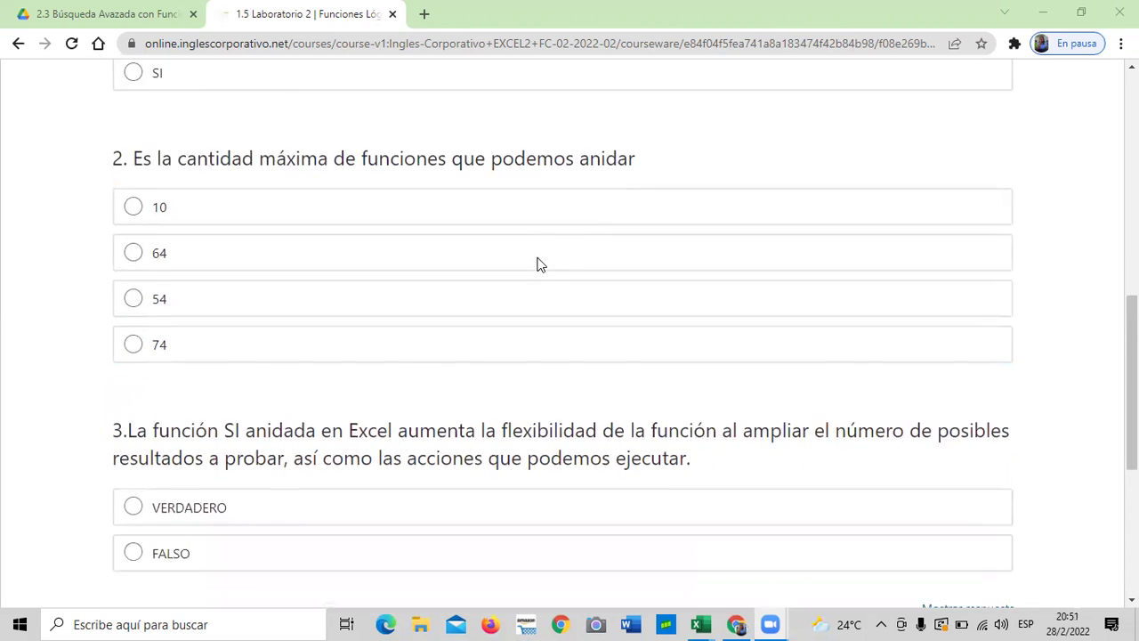
{"action": "scroll", "coordinate": [463, 403], "scroll_direction": "down", "scroll_amount": 1}
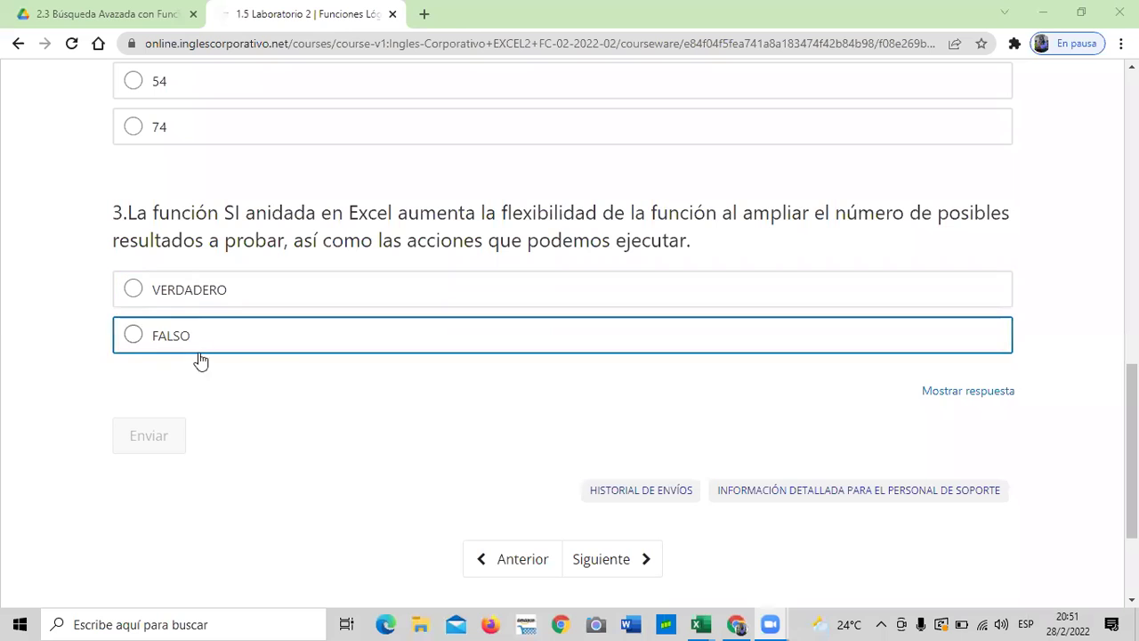
{"action": "scroll", "coordinate": [372, 428], "scroll_direction": "up", "scroll_amount": 2}
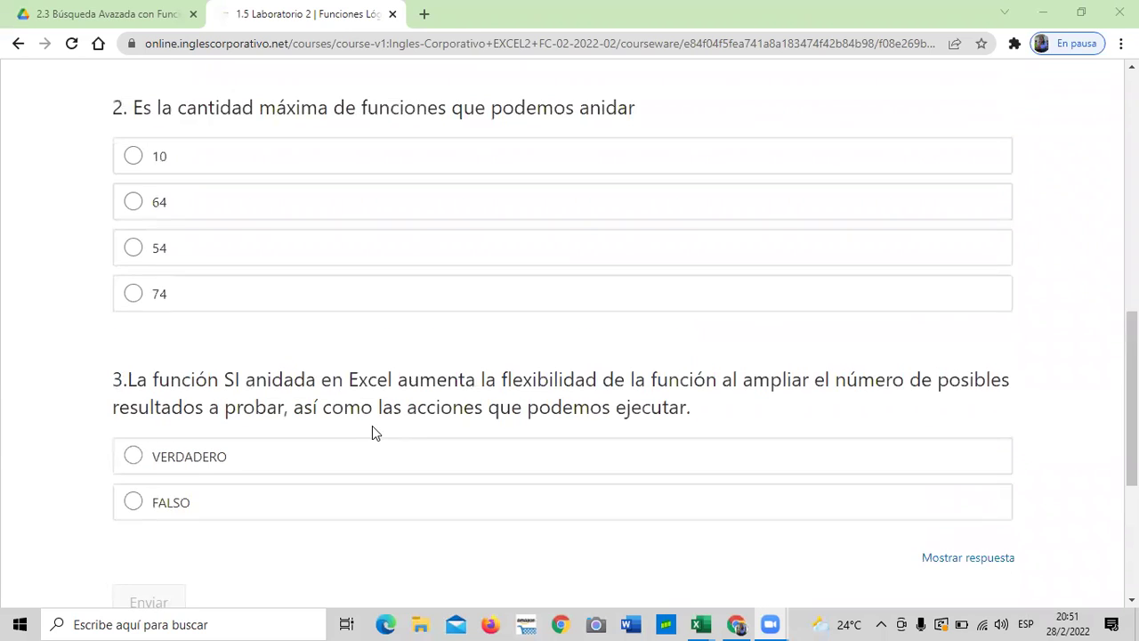
{"action": "scroll", "coordinate": [372, 432], "scroll_direction": "up", "scroll_amount": 3}
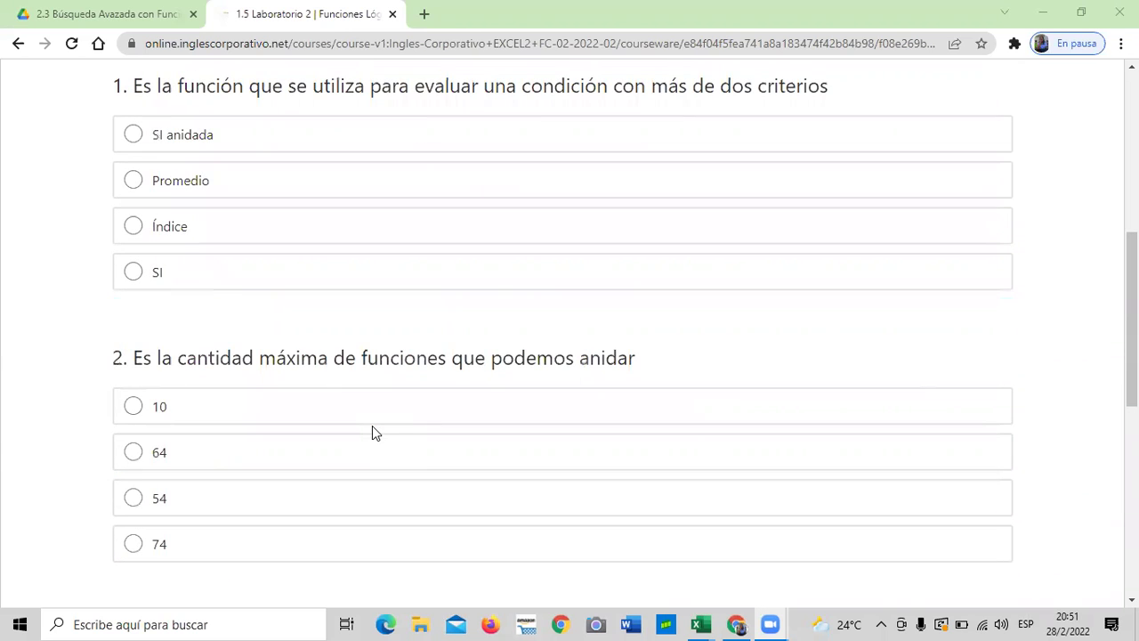
{"action": "scroll", "coordinate": [409, 432], "scroll_direction": "down", "scroll_amount": 3}
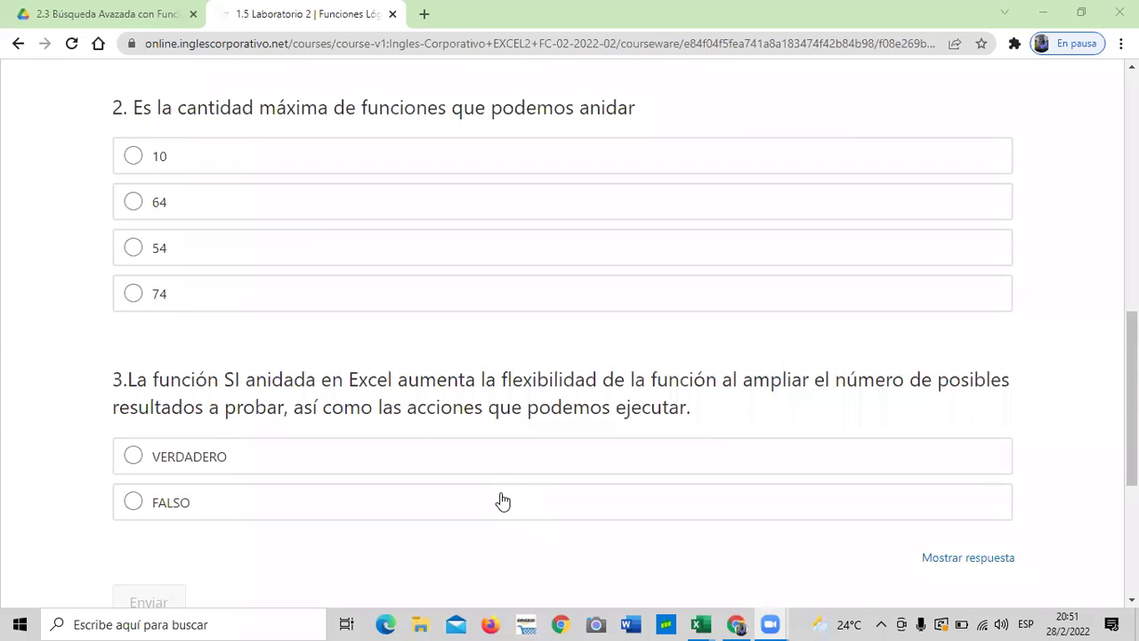
{"action": "scroll", "coordinate": [526, 531], "scroll_direction": "down", "scroll_amount": 4}
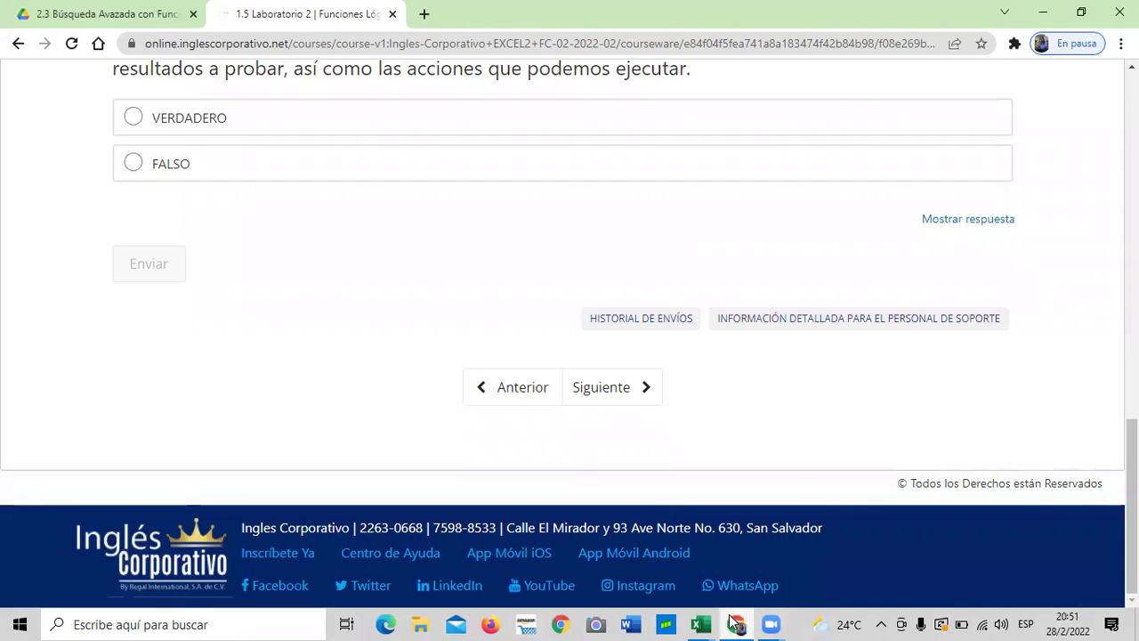
Switch to the CONTAR.SI - copia (1) workbook in Excel
{"action": "mouse_move", "coordinate": [767, 623]}
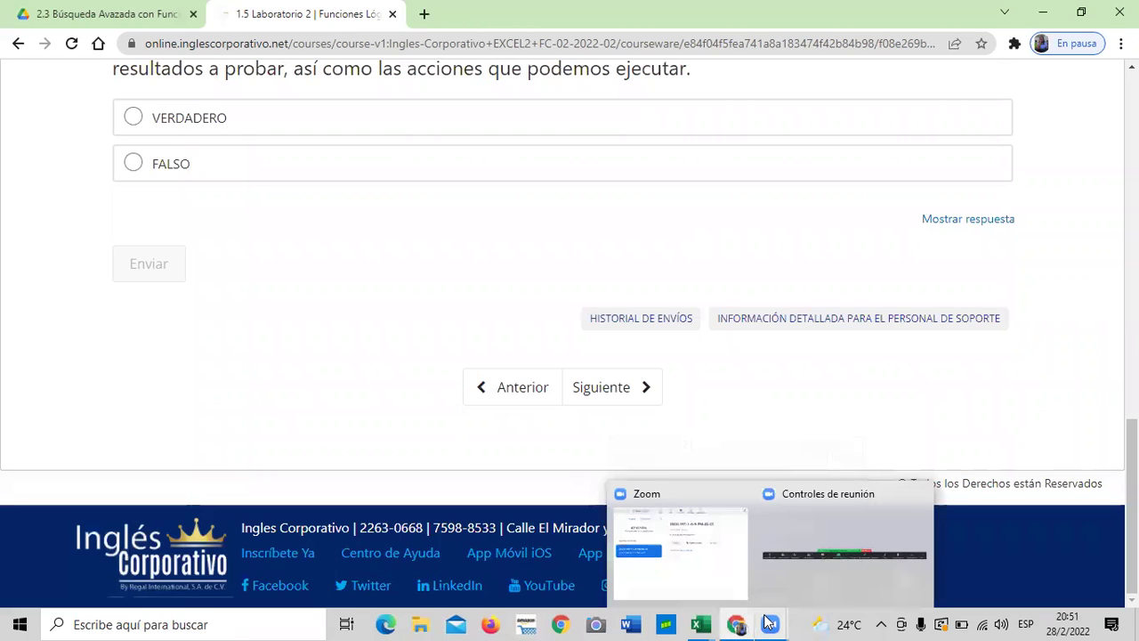
{"action": "mouse_move", "coordinate": [710, 617]}
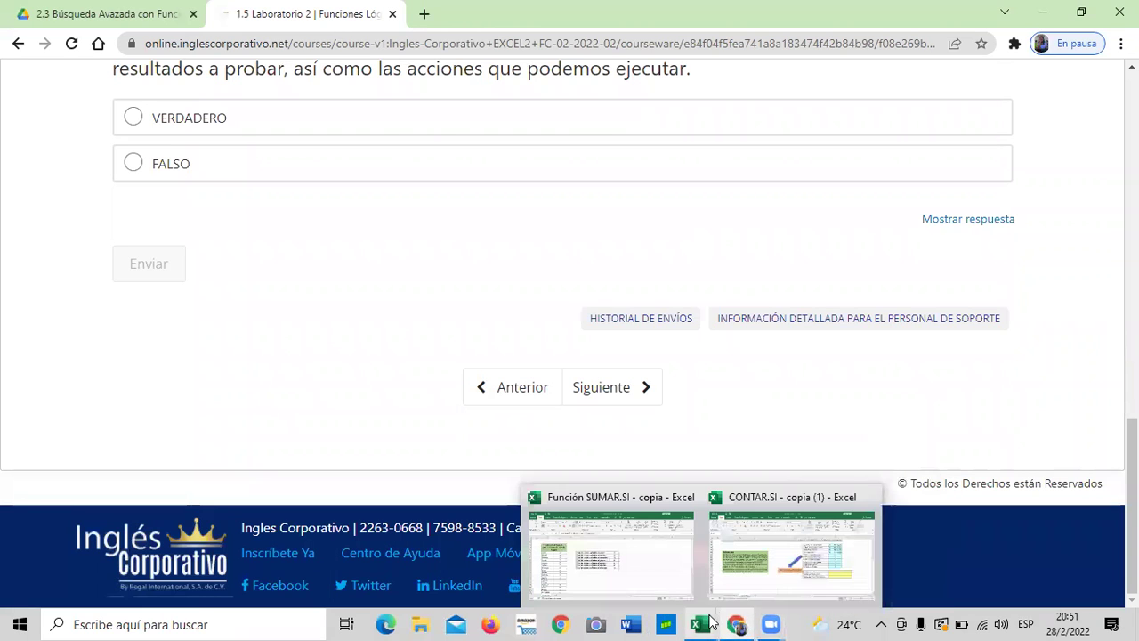
{"action": "left_click", "coordinate": [744, 586]}
{"action": "left_click", "coordinate": [577, 509]}
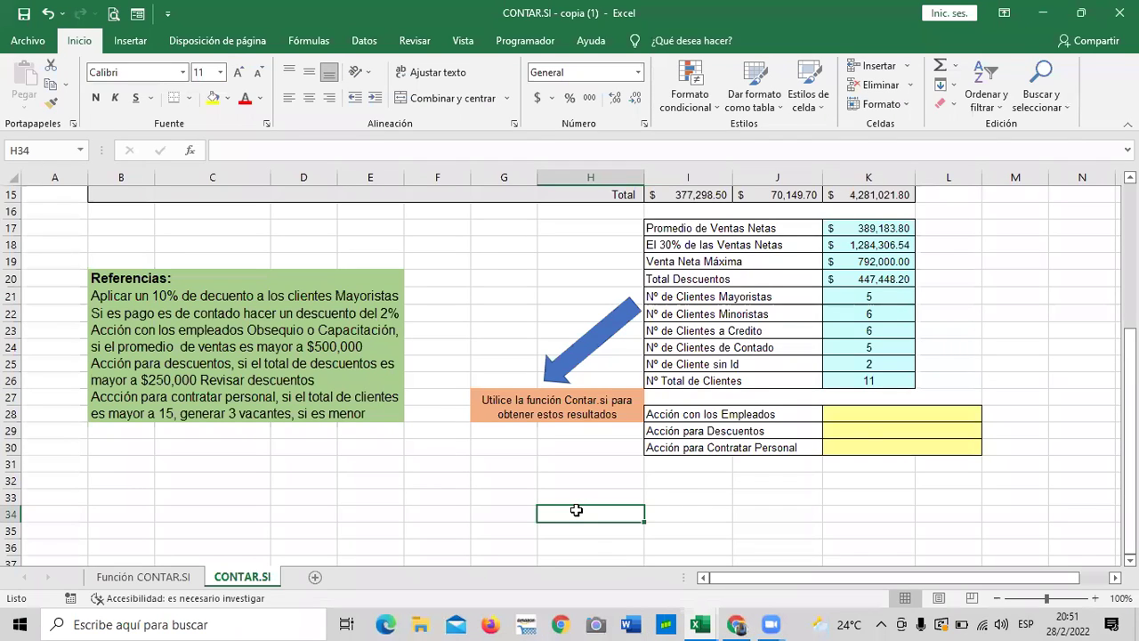
{"action": "left_click", "coordinate": [423, 458]}
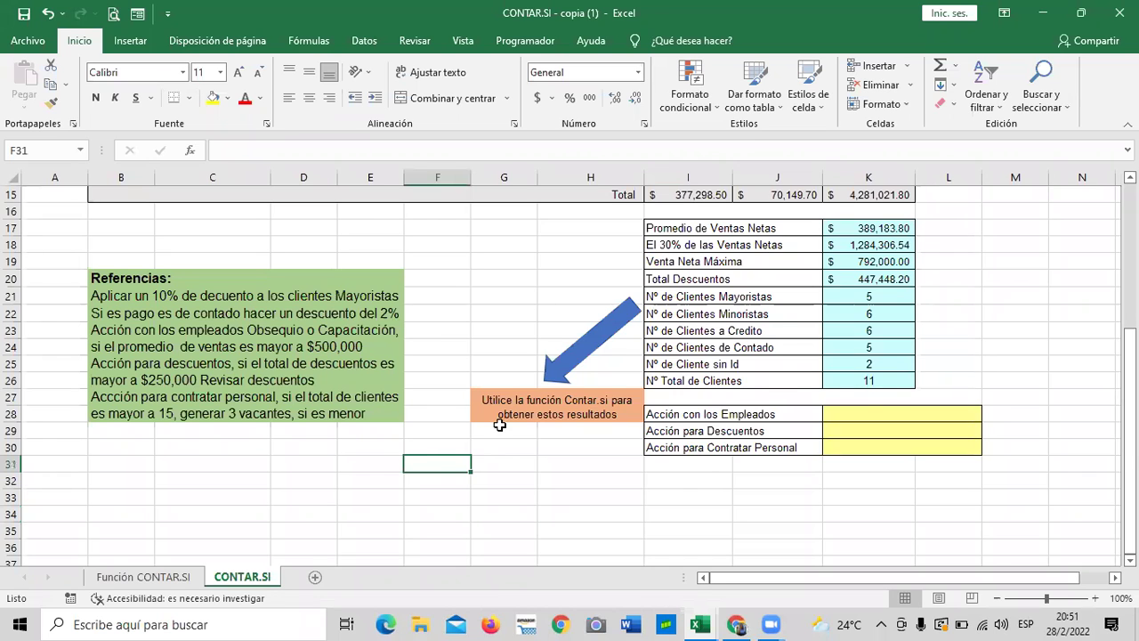
Review the PEDIDOS table, the summary results, the Referencias conditions and the empty Acción cells K28:K30
{"action": "scroll", "coordinate": [501, 425], "scroll_direction": "up", "scroll_amount": 5}
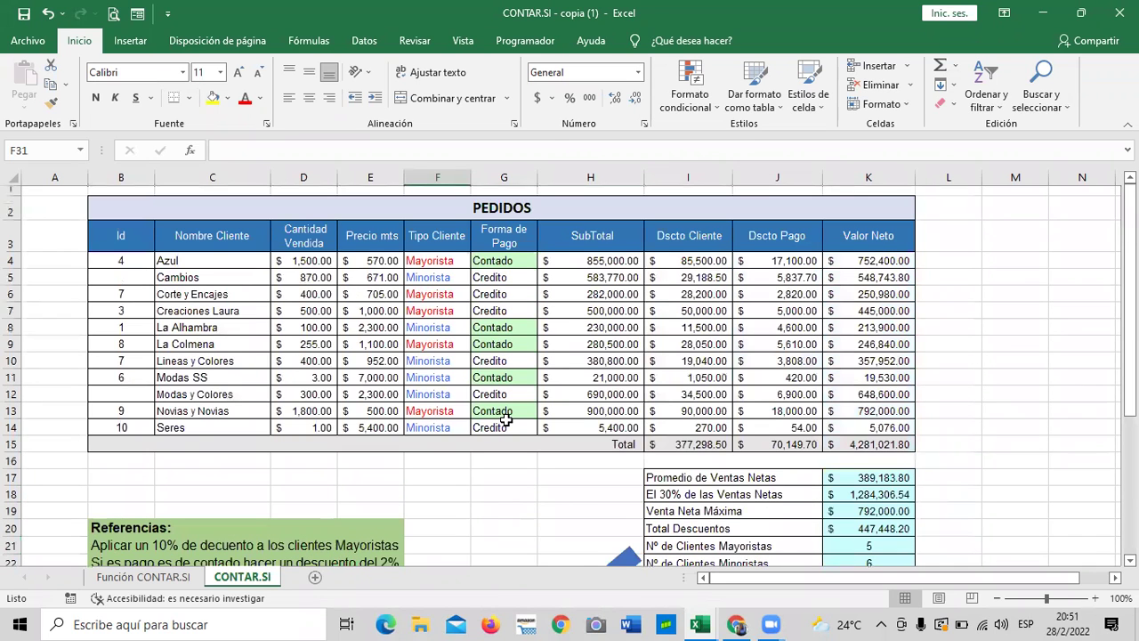
{"action": "scroll", "coordinate": [501, 423], "scroll_direction": "down", "scroll_amount": 2}
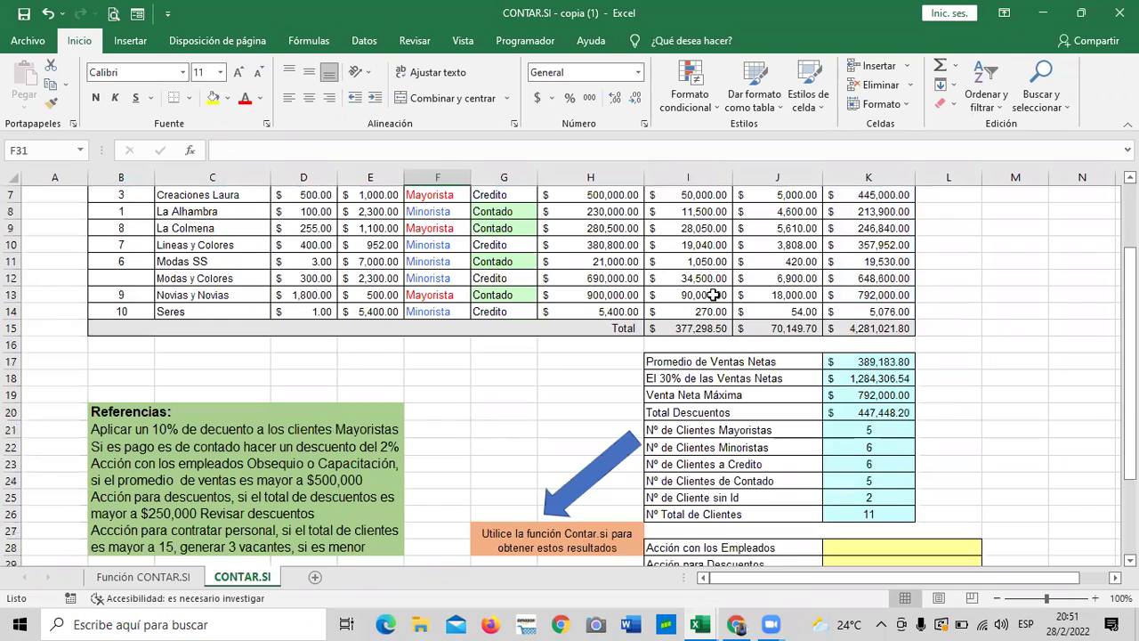
{"action": "scroll", "coordinate": [713, 295], "scroll_direction": "down", "scroll_amount": 3}
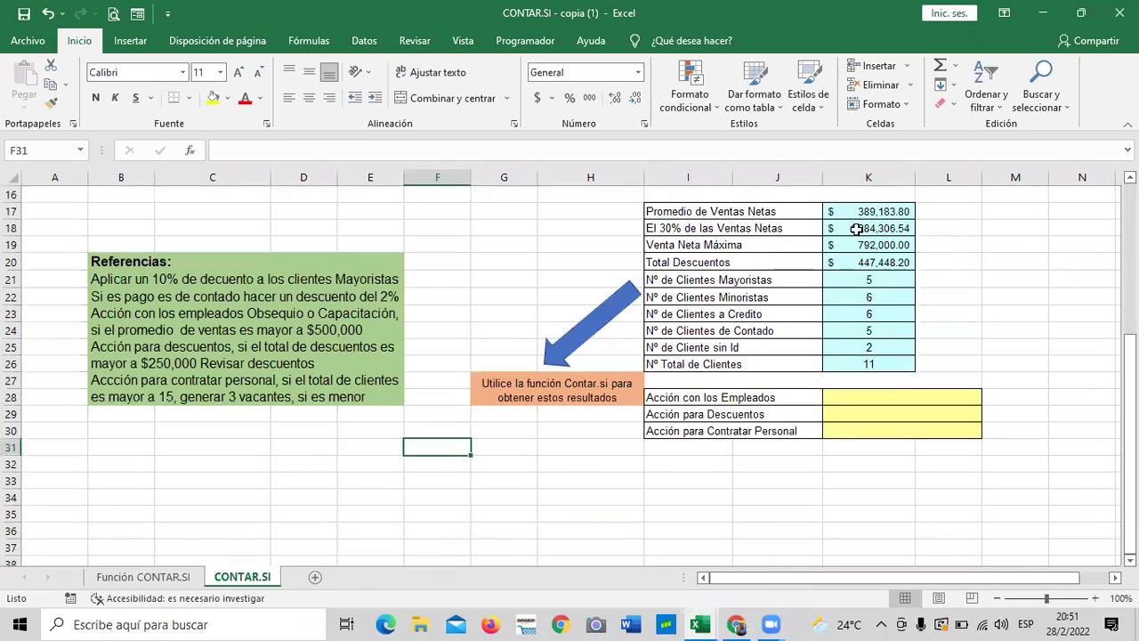
{"action": "scroll", "coordinate": [726, 348], "scroll_direction": "up", "scroll_amount": 5}
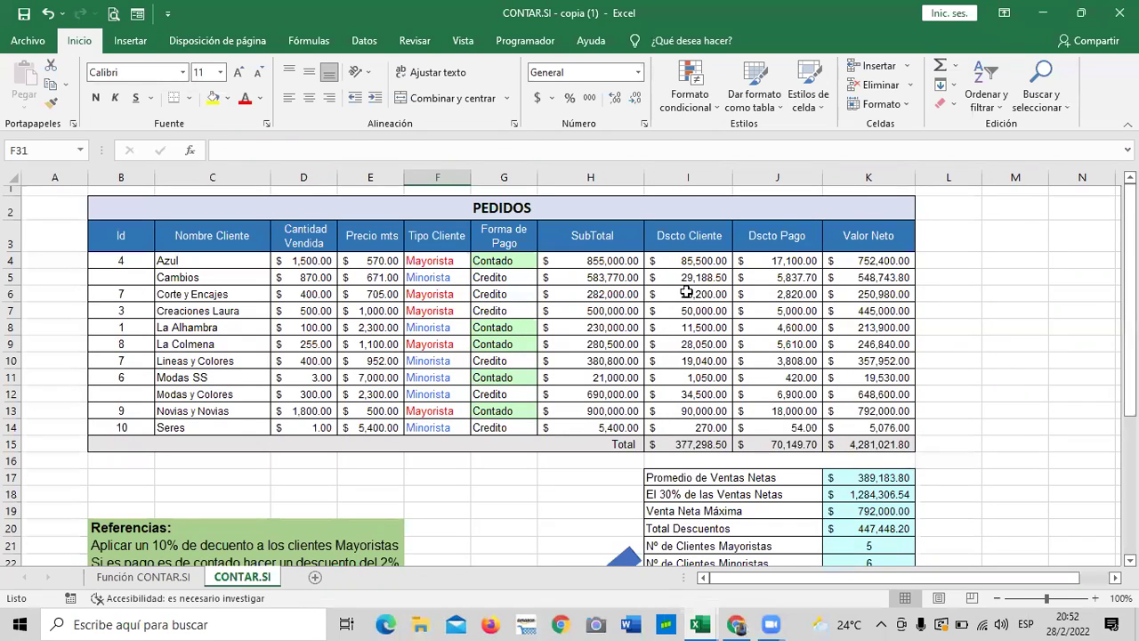
{"action": "scroll", "coordinate": [699, 353], "scroll_direction": "down", "scroll_amount": 4}
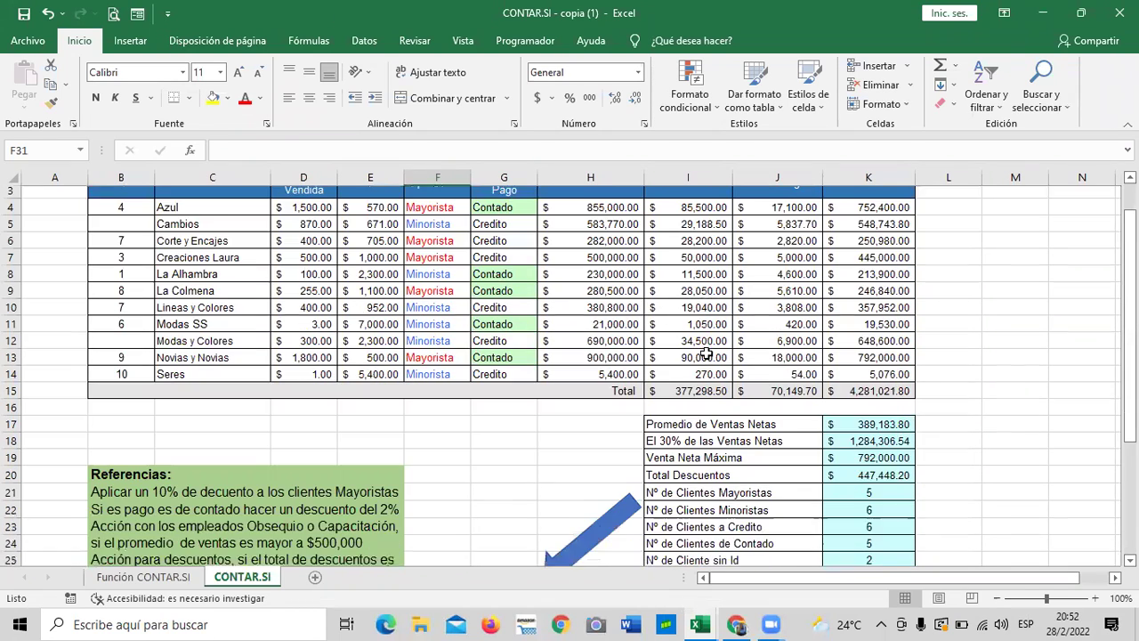
{"action": "scroll", "coordinate": [719, 364], "scroll_direction": "down", "scroll_amount": 1}
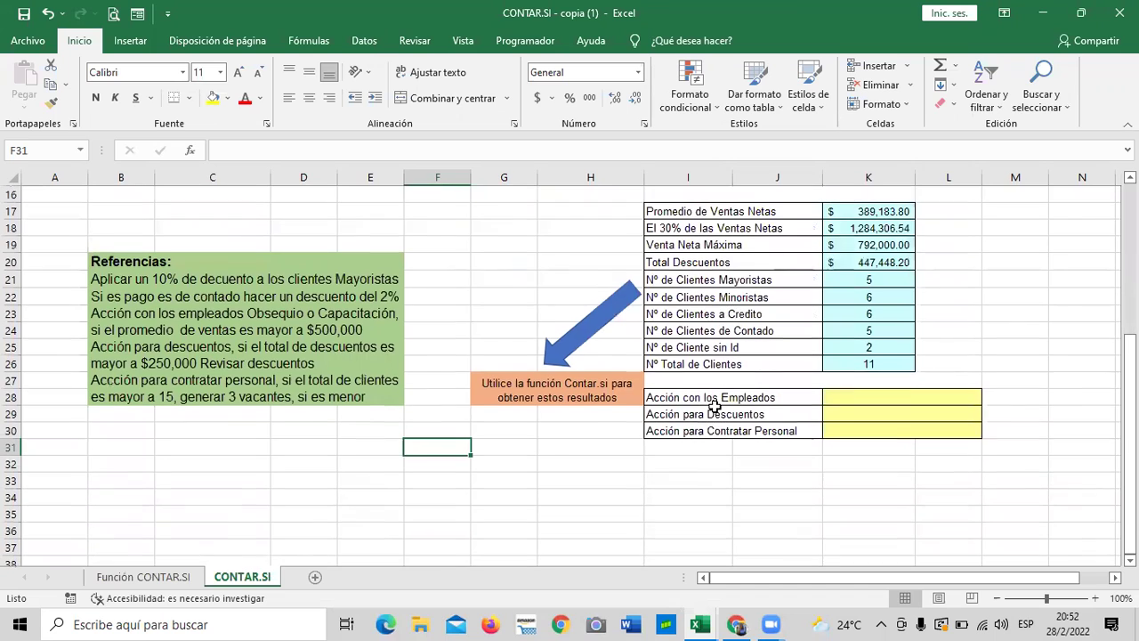
{"action": "left_click", "coordinate": [852, 398]}
{"action": "left_click", "coordinate": [837, 416]}
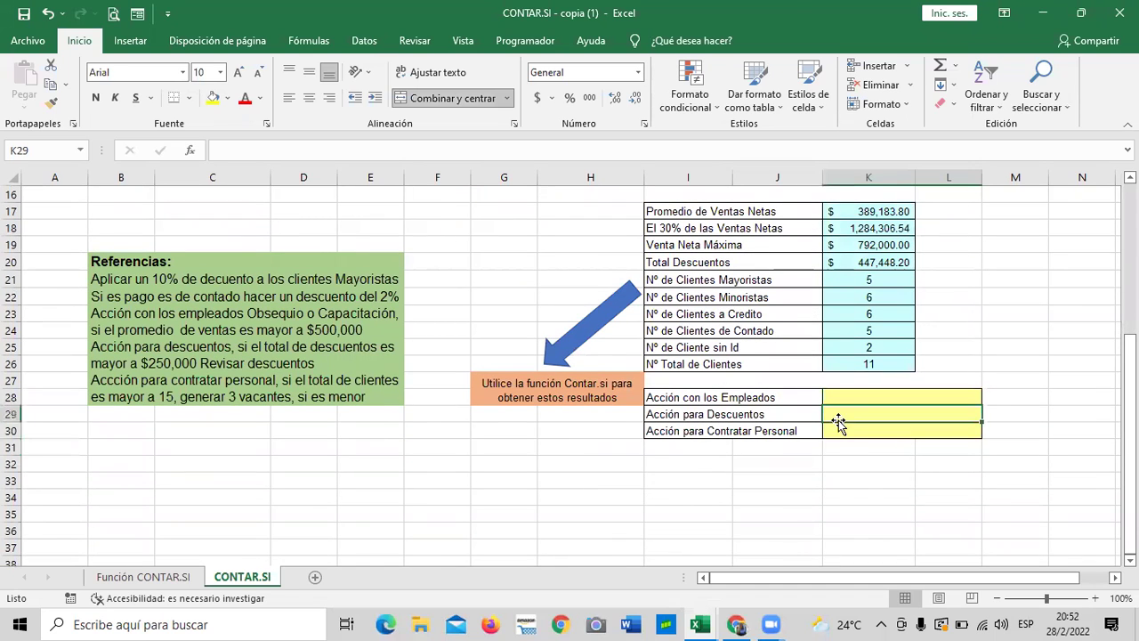
{"action": "left_click", "coordinate": [835, 431]}
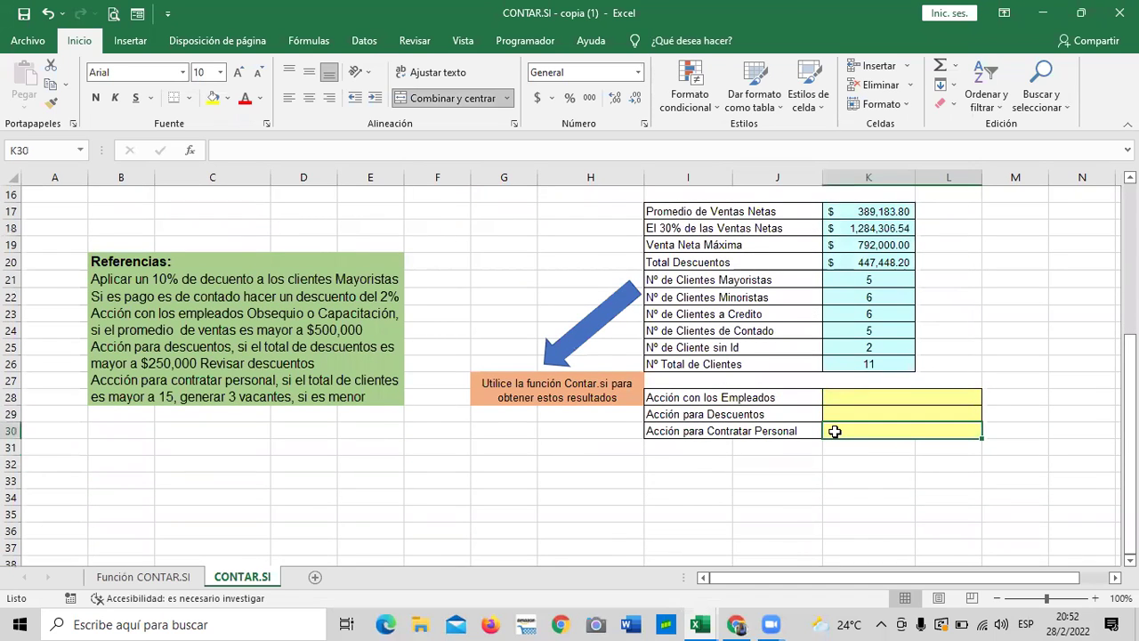
{"action": "left_click", "coordinate": [834, 414]}
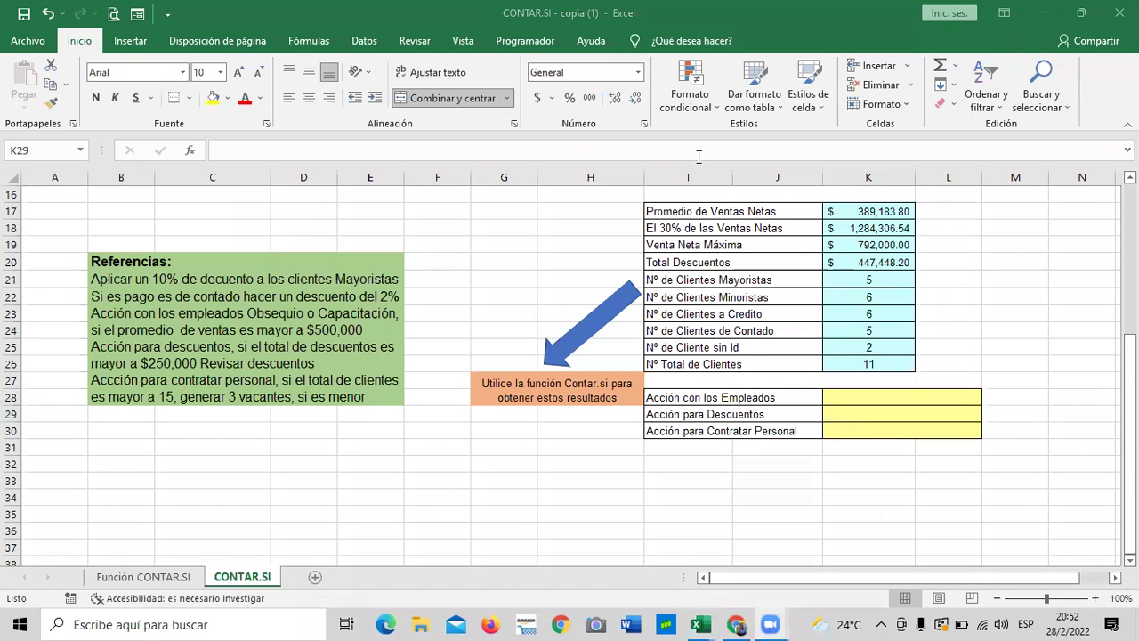
{"action": "scroll", "coordinate": [903, 397], "scroll_direction": "up", "scroll_amount": 4}
{"action": "scroll", "coordinate": [903, 398], "scroll_direction": "up", "scroll_amount": 1}
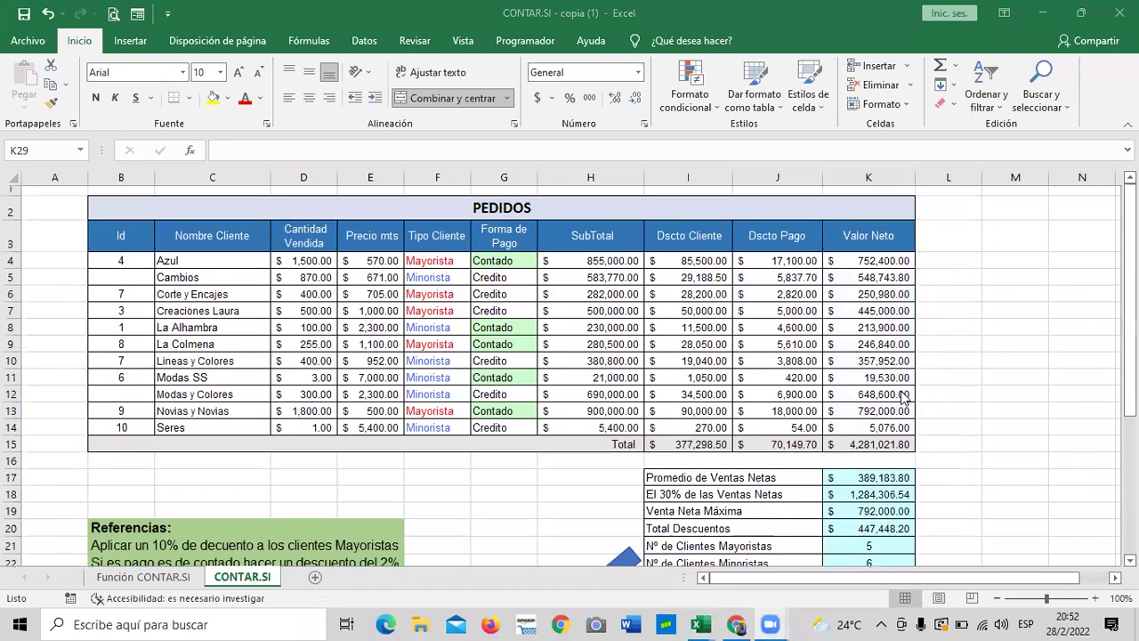
{"action": "scroll", "coordinate": [903, 398], "scroll_direction": "down", "scroll_amount": 3}
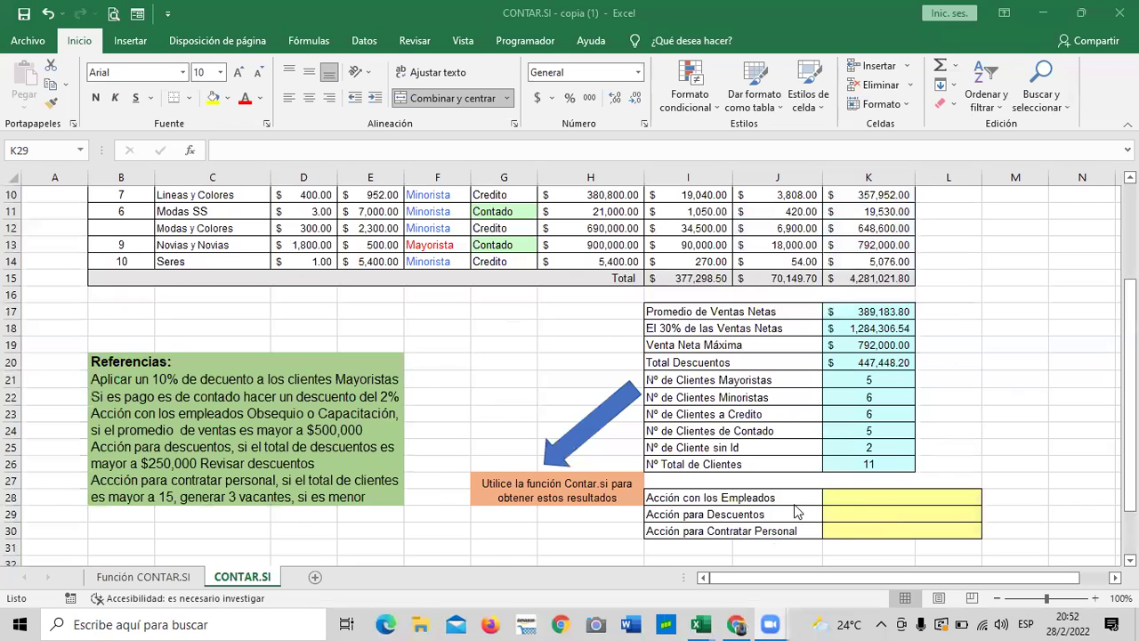
{"action": "scroll", "coordinate": [816, 504], "scroll_direction": "down", "scroll_amount": 2}
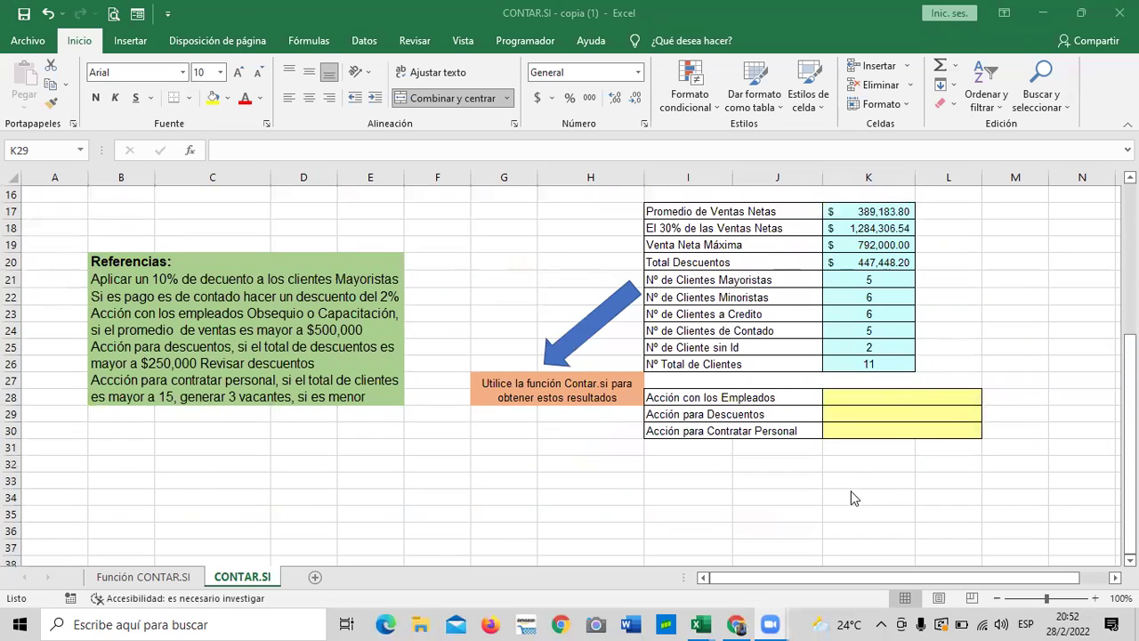
Start an SI formula in K28 for Acción con los Empleados with the logical test K17>500000
{"action": "left_click", "coordinate": [892, 396]}
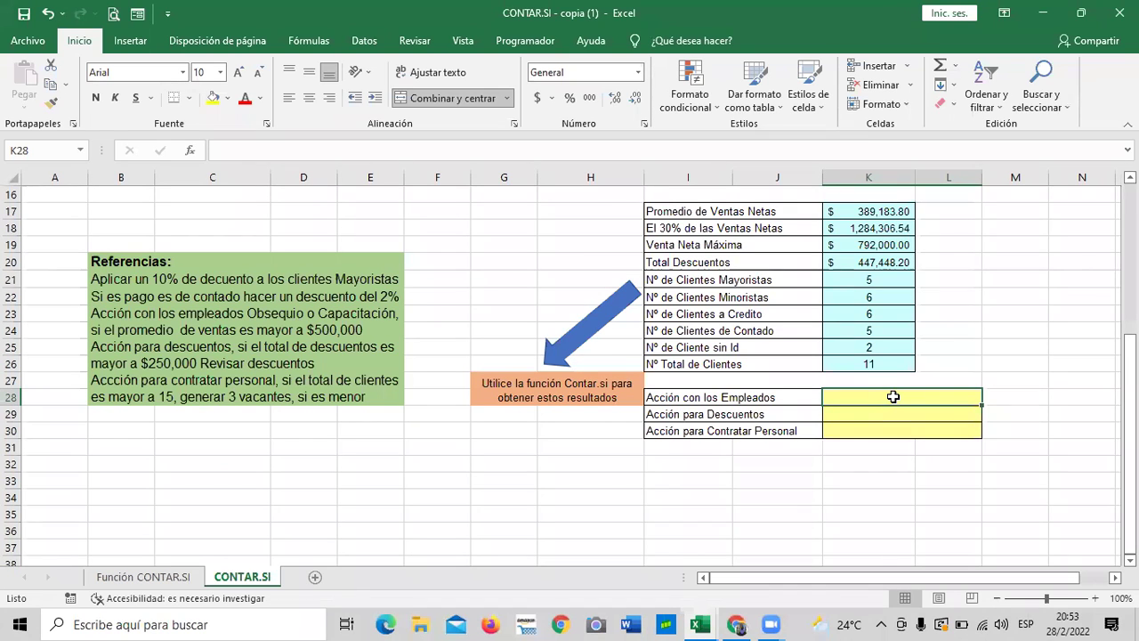
{"action": "left_click", "coordinate": [846, 210]}
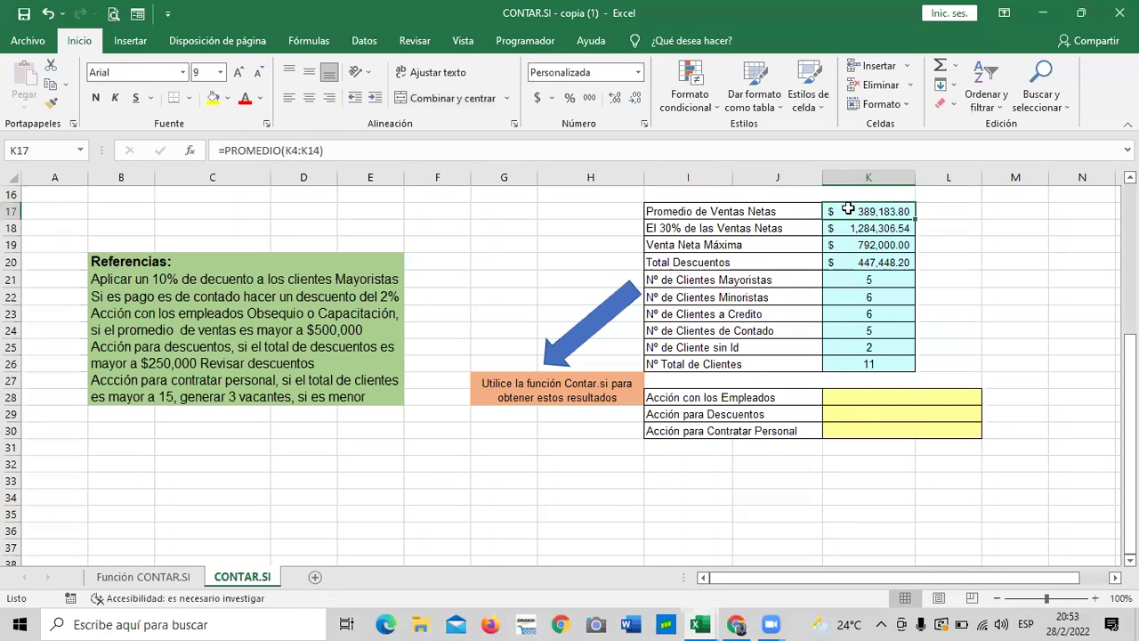
{"action": "left_click", "coordinate": [854, 398]}
{"action": "type", "text": "="}
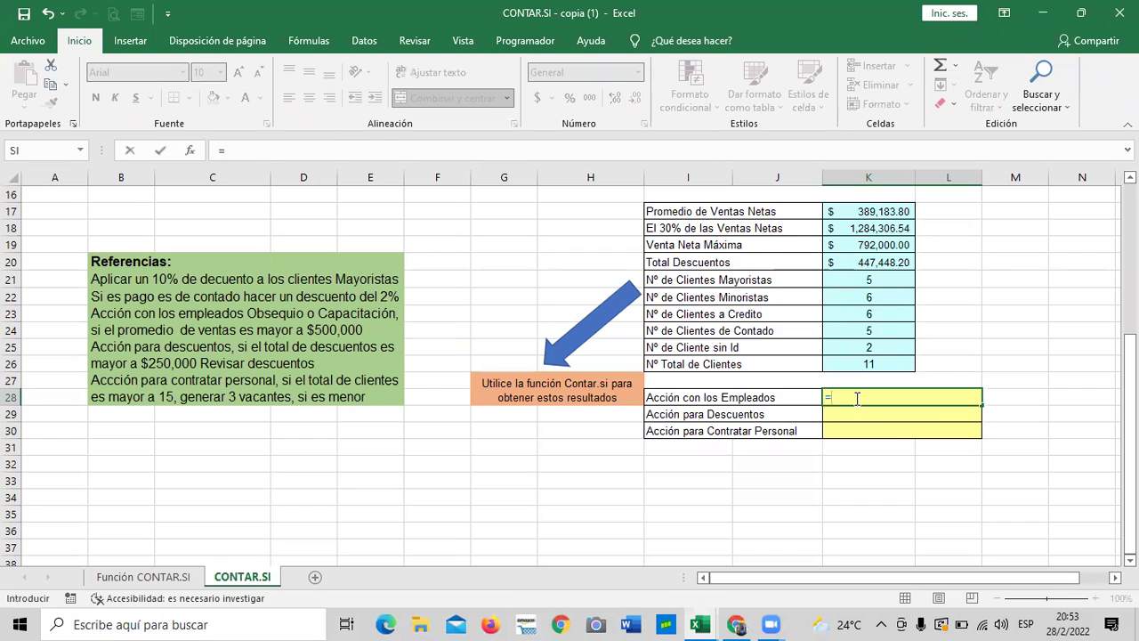
{"action": "type", "text": "si"}
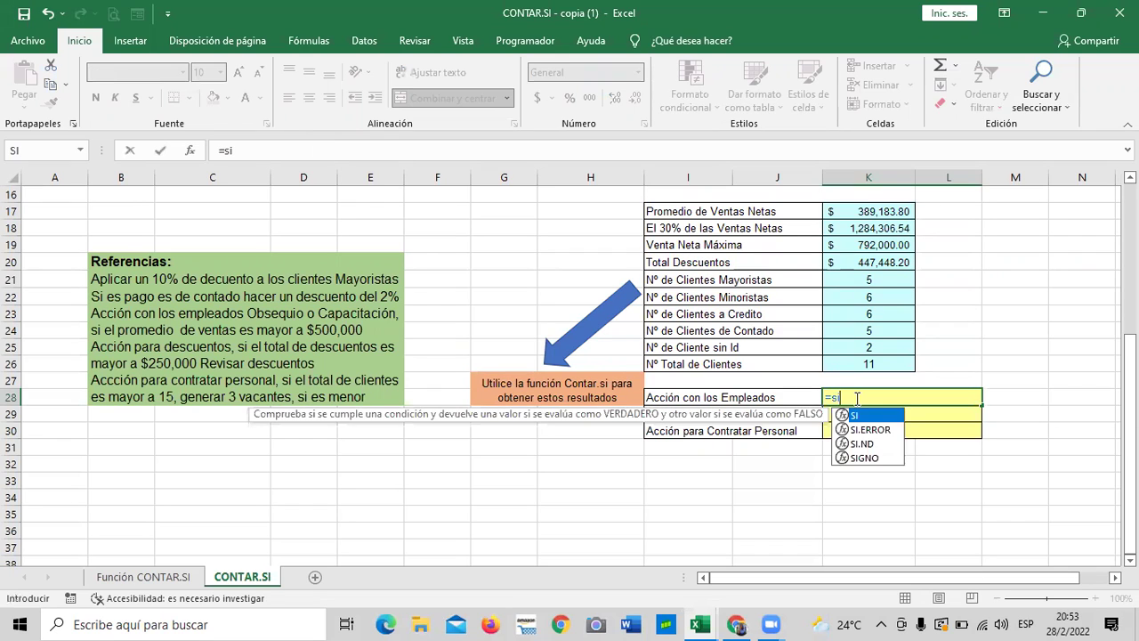
{"action": "double_click", "coordinate": [875, 423]}
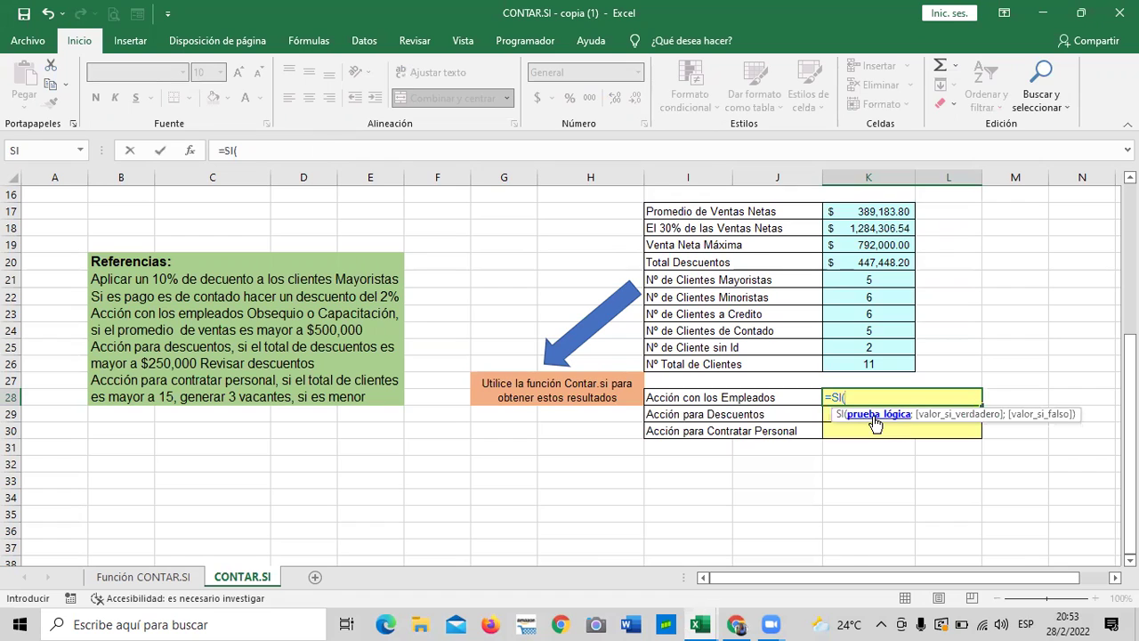
{"action": "left_click", "coordinate": [879, 211]}
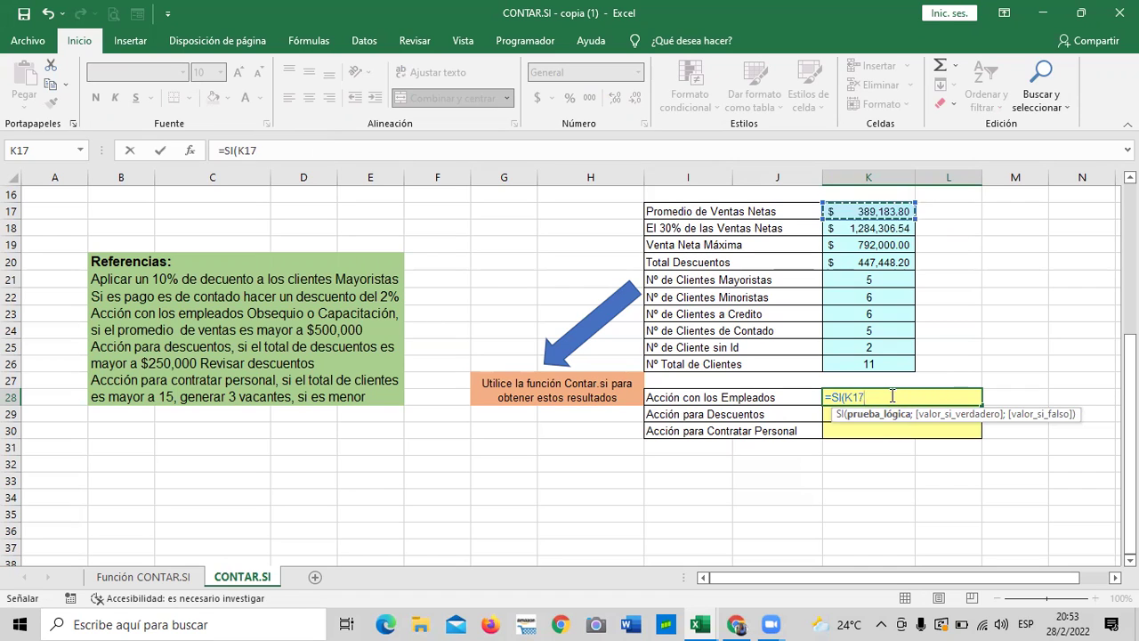
{"action": "type", "text": ">"}
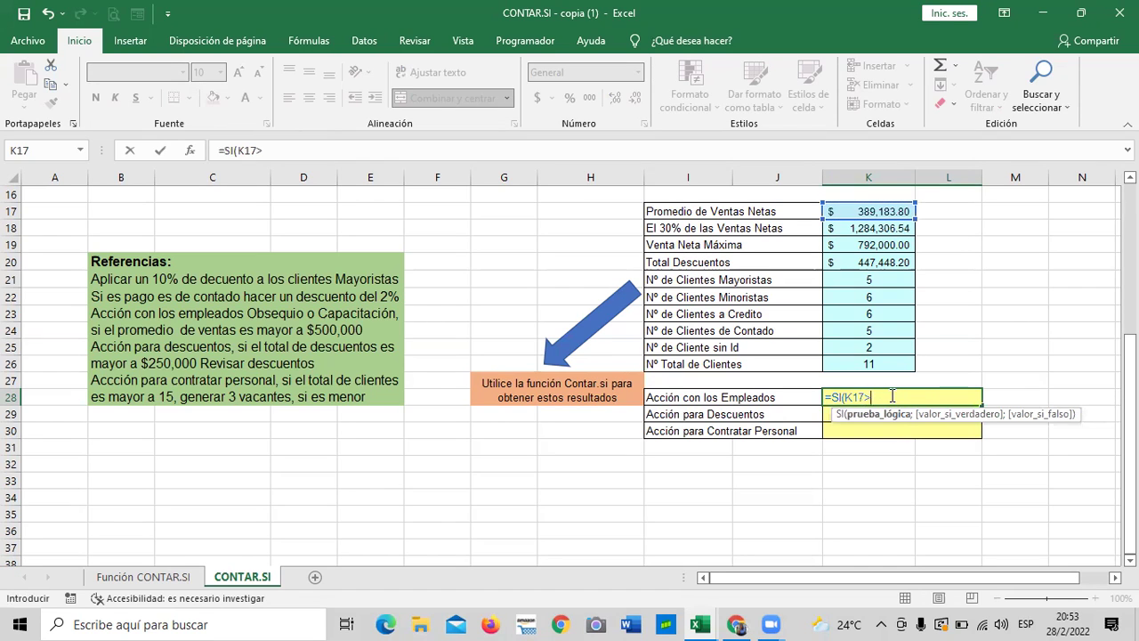
{"action": "type", "text": "500000"}
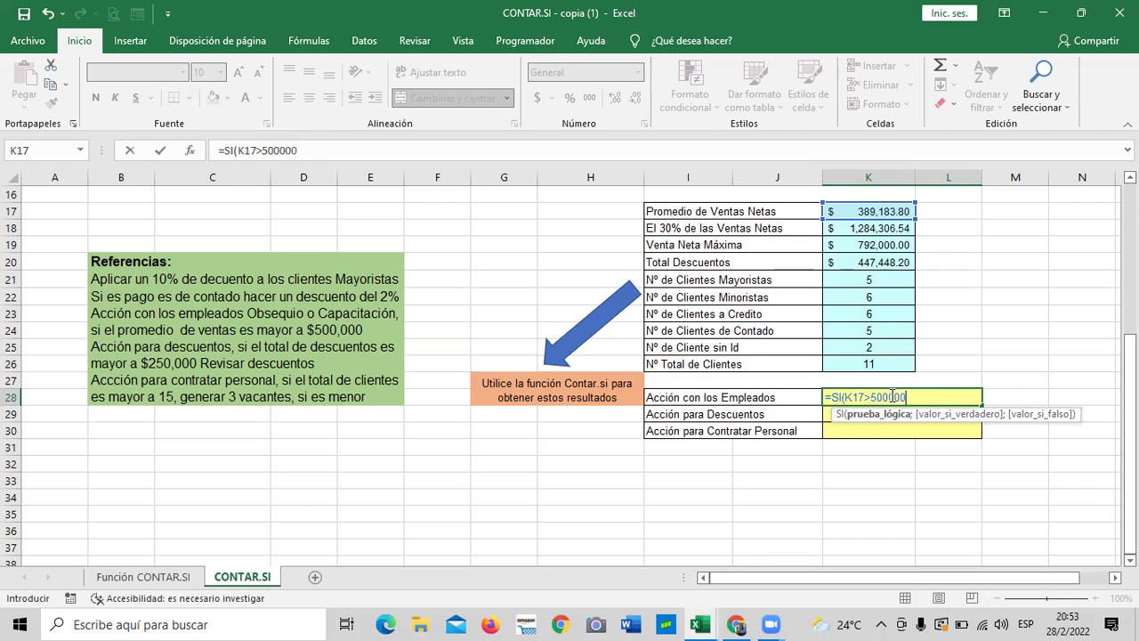
{"action": "type", "text": ";"}
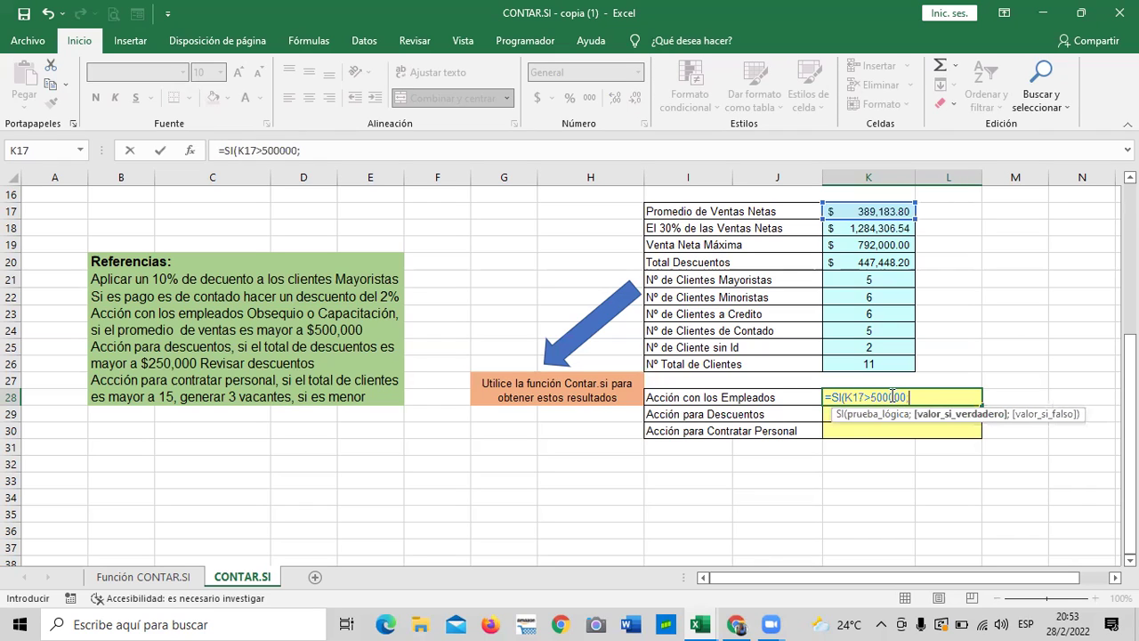
Complete the K28 formula with "Obsequio" as the true value and "Capacitación" as the false value
{"action": "type", "text": "\""}
{"action": "type", "text": "Obsequio"}
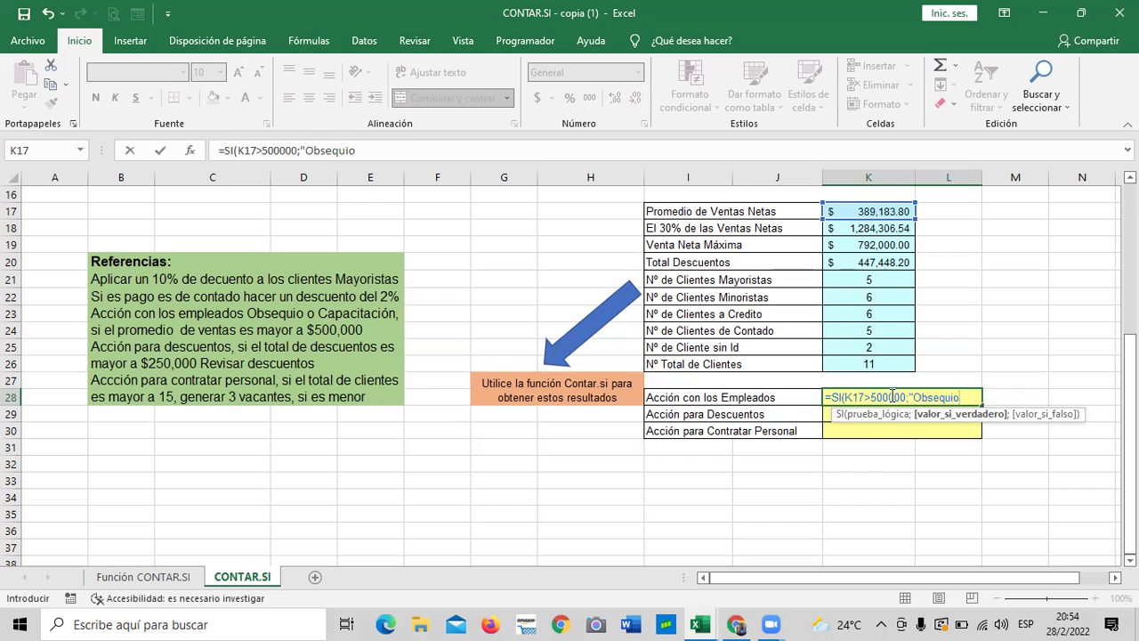
{"action": "type", "text": "\";\"CApa"}
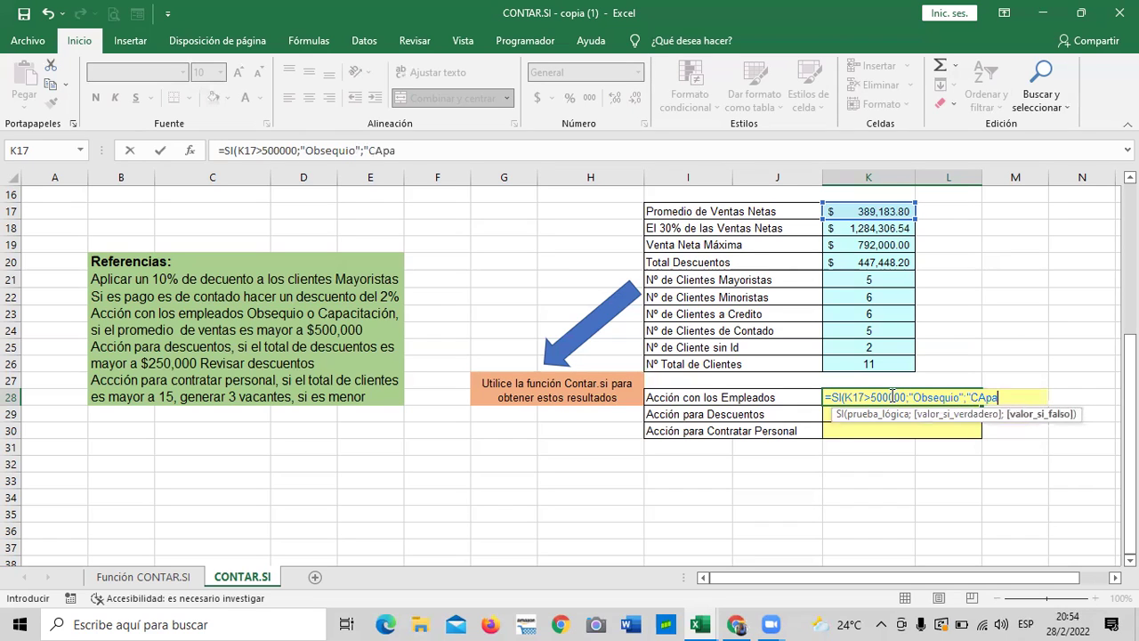
{"action": "key", "text": "BackSpace"}
{"action": "key", "text": "BackSpace"}
{"action": "key", "text": "BackSpace"}
{"action": "type", "text": "Capacitación"}
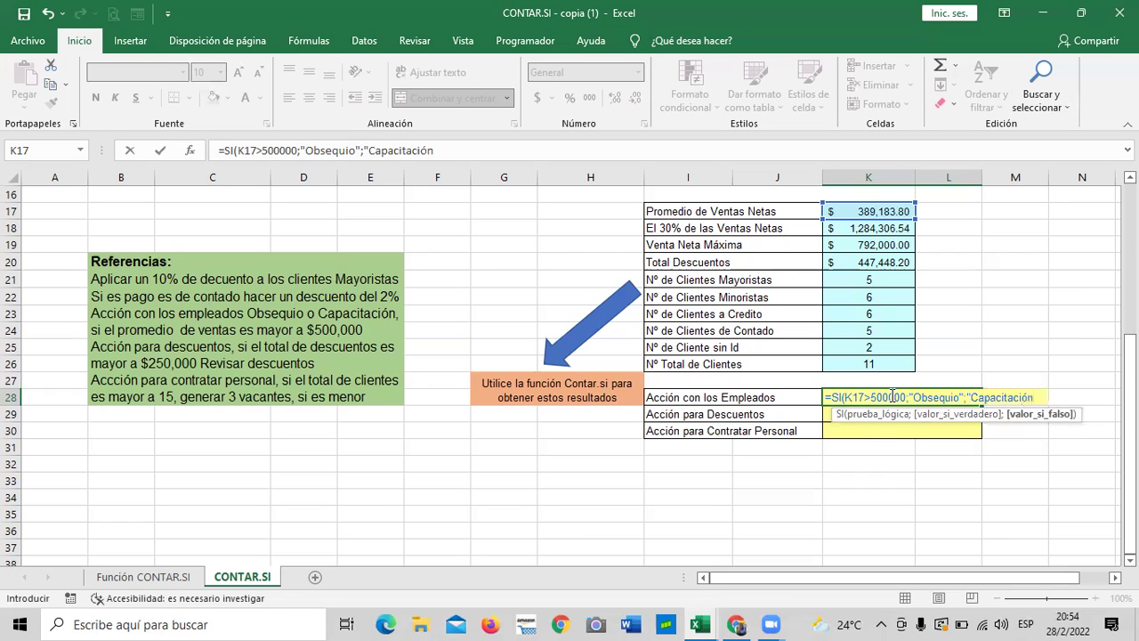
{"action": "type", "text": "\")"}
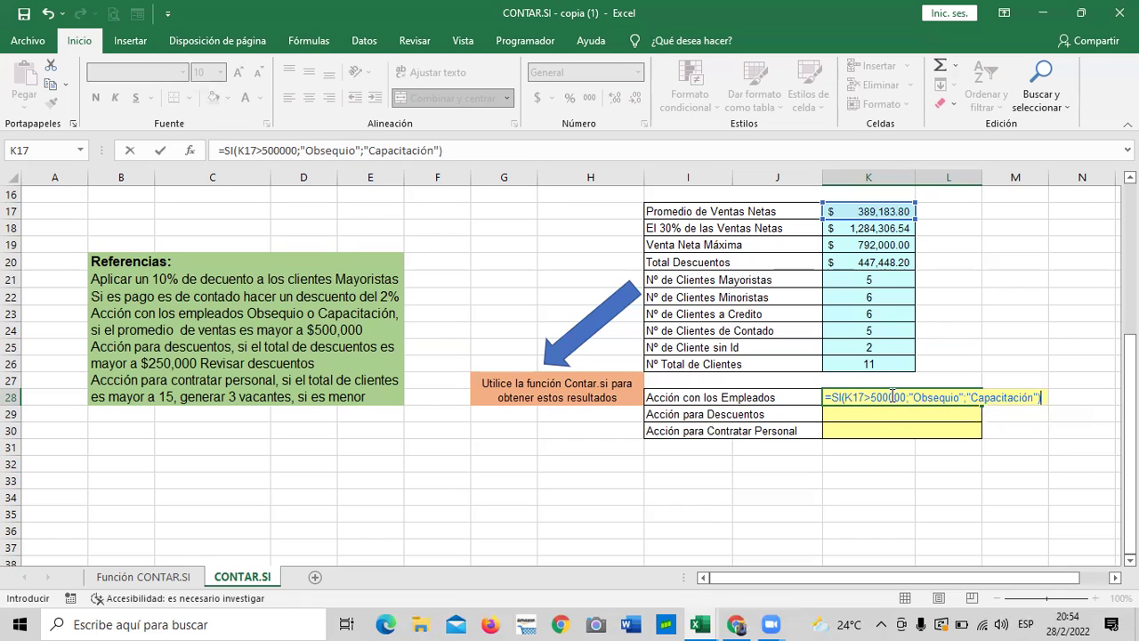
{"action": "key", "text": "Return"}
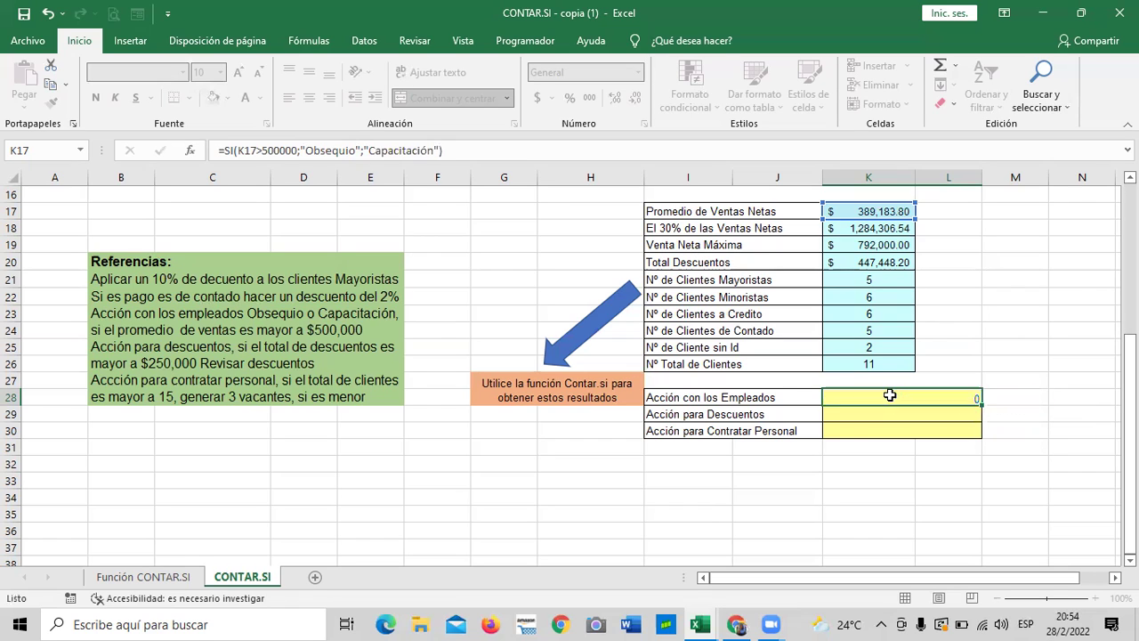
Check the Acción con los Empleados formula in K28 against the average net sales in K17
{"action": "left_click", "coordinate": [858, 461]}
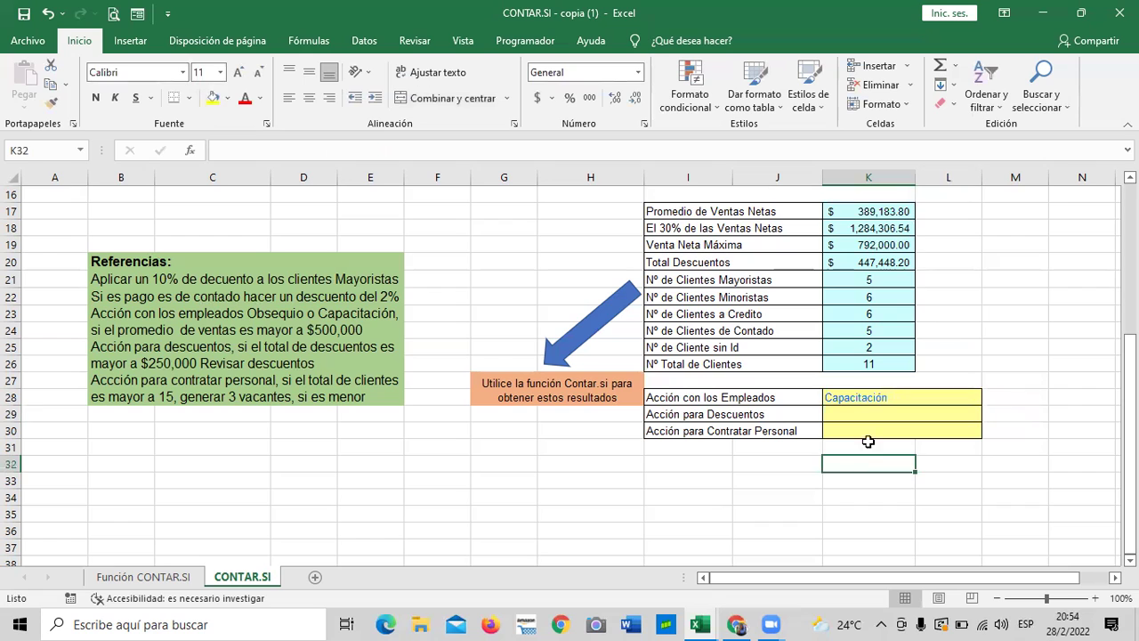
{"action": "left_click", "coordinate": [878, 397]}
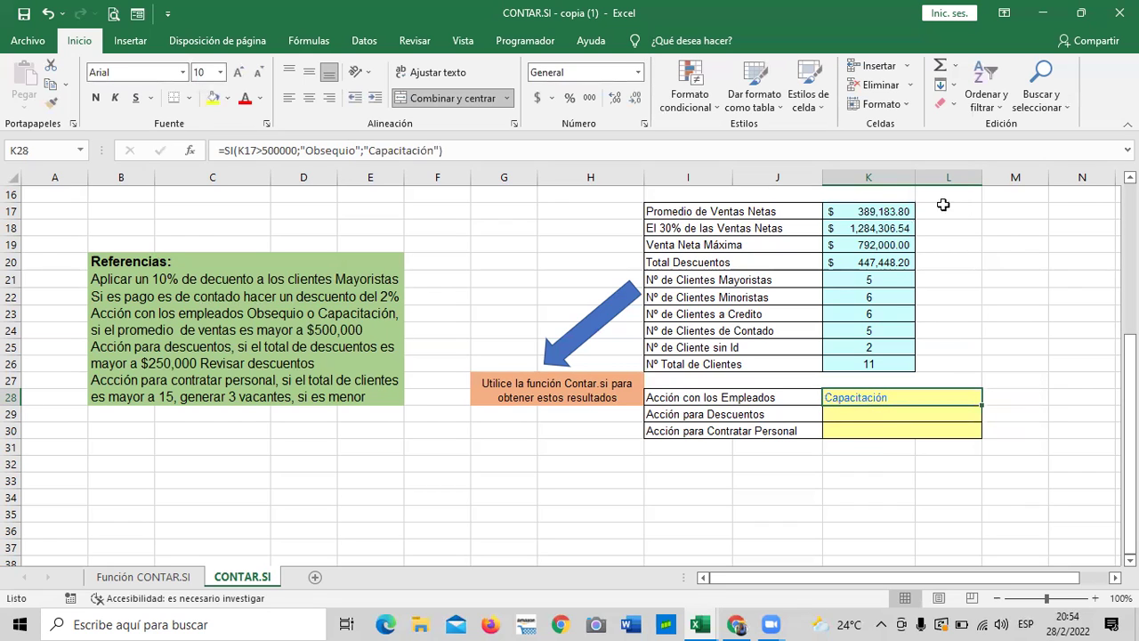
{"action": "left_click", "coordinate": [879, 211]}
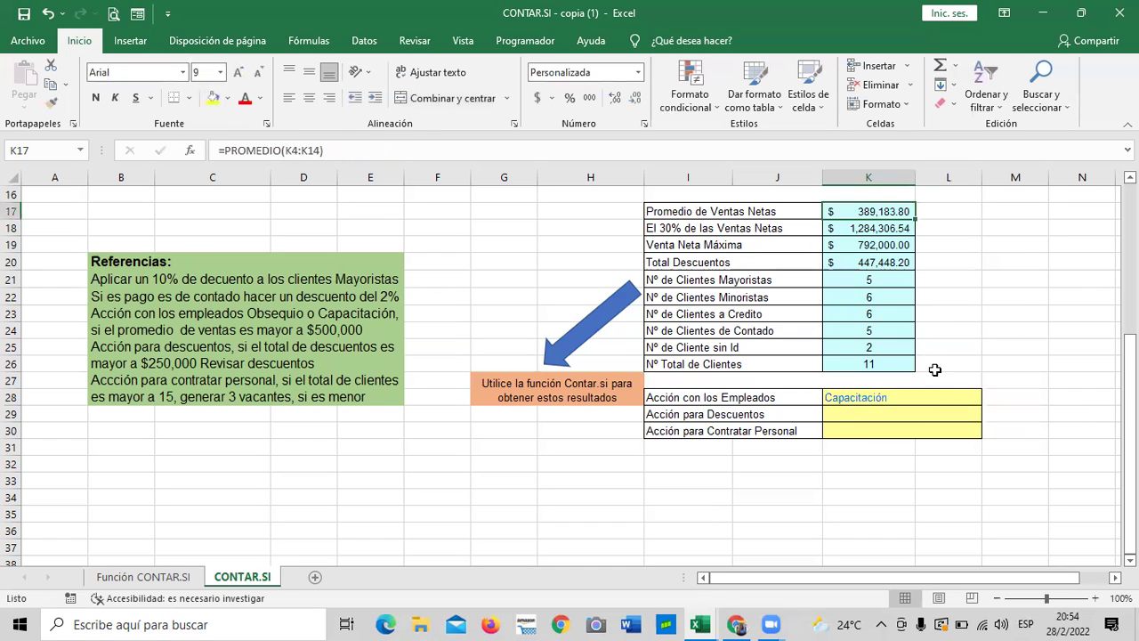
{"action": "key", "text": "Down"}
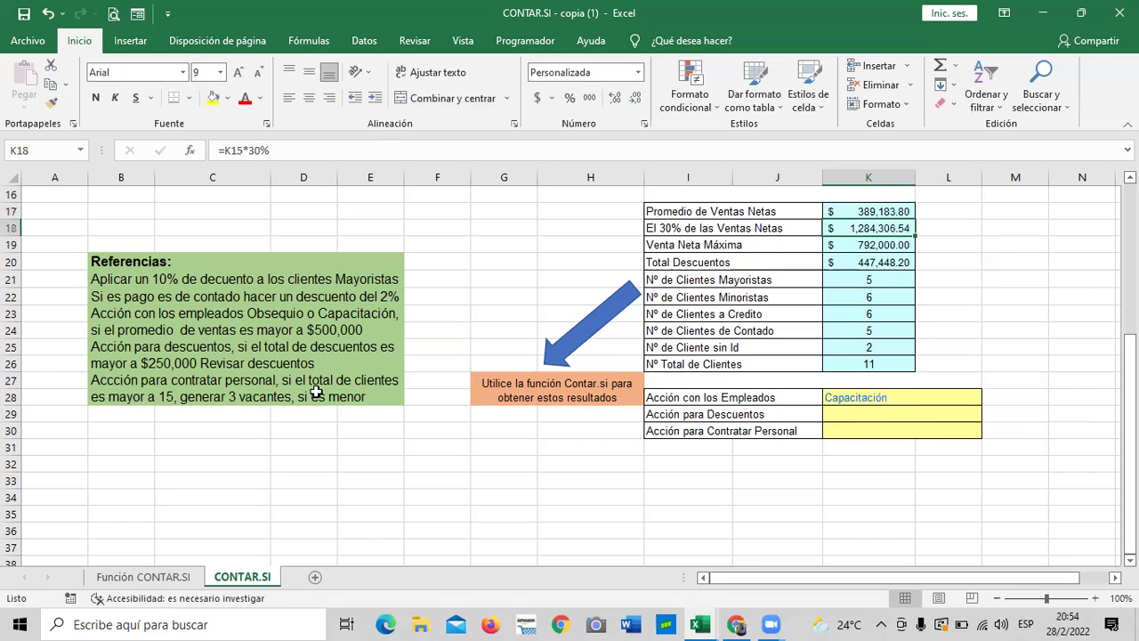
{"action": "left_click", "coordinate": [904, 491]}
Start an SI formula in K29 for Acción para Descuentos with the logical test K20>250000
{"action": "left_click", "coordinate": [891, 411]}
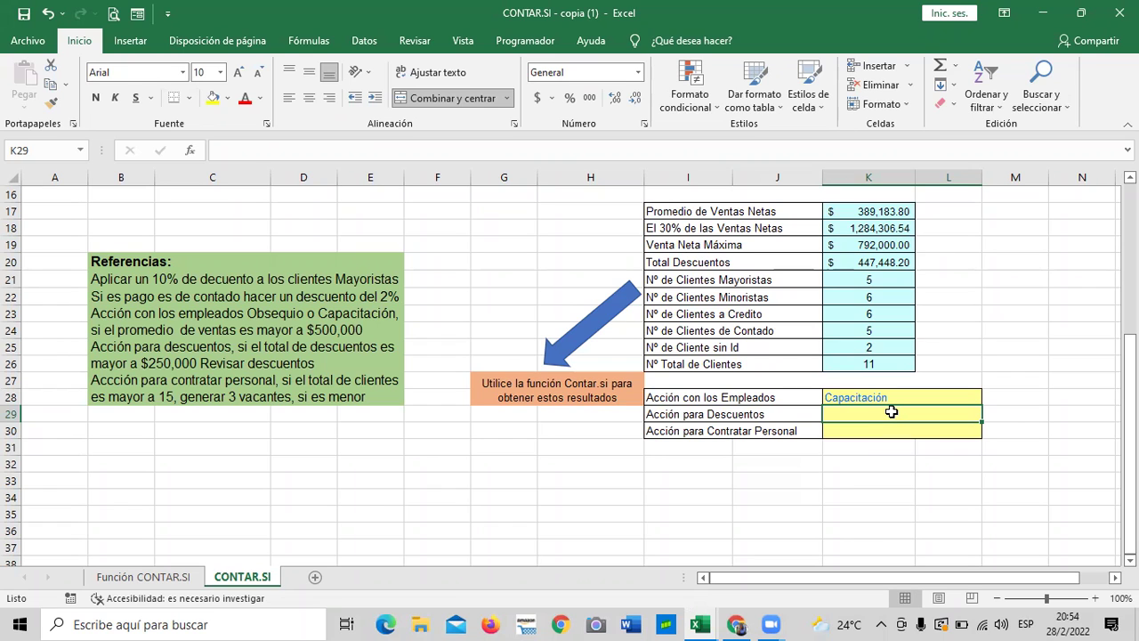
{"action": "left_click", "coordinate": [886, 261]}
{"action": "left_click", "coordinate": [885, 414]}
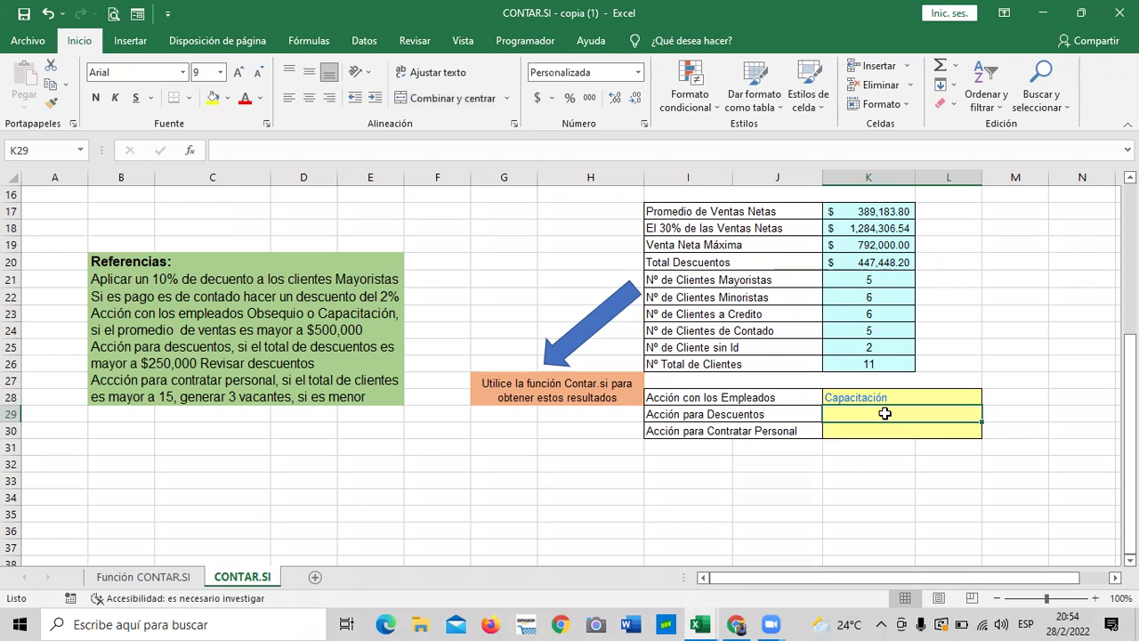
{"action": "type", "text": "="}
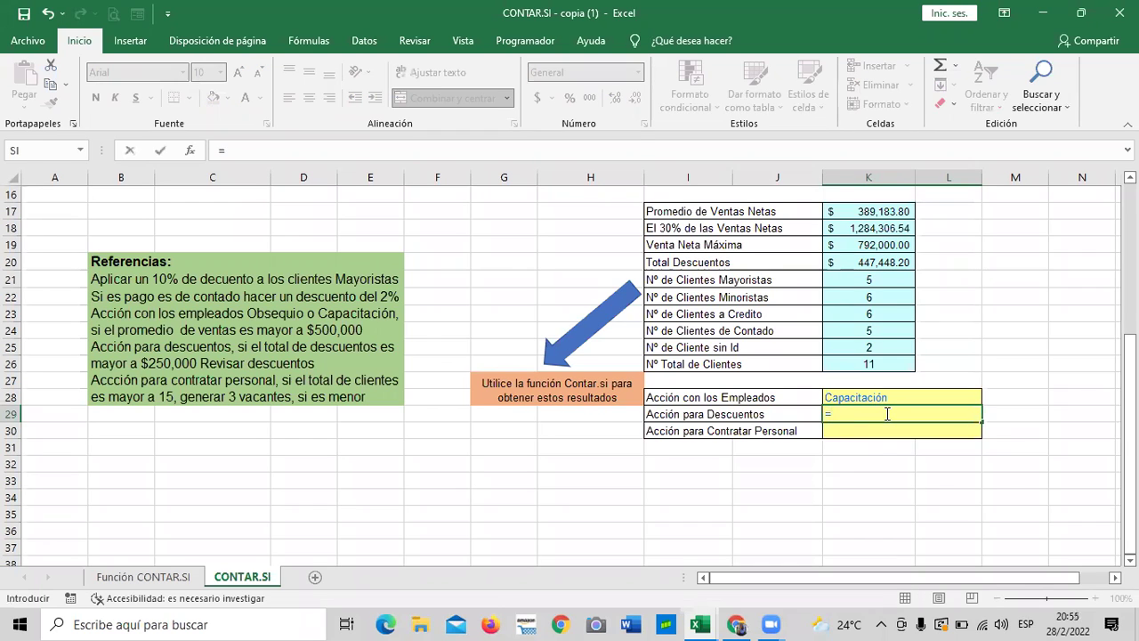
{"action": "type", "text": "si"}
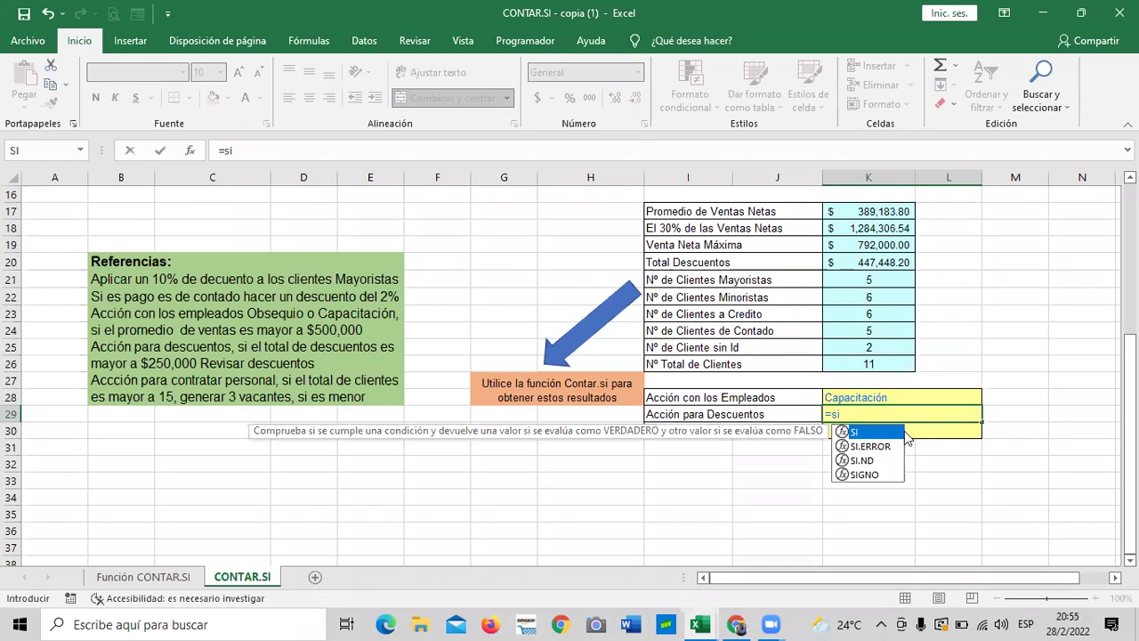
{"action": "double_click", "coordinate": [881, 432]}
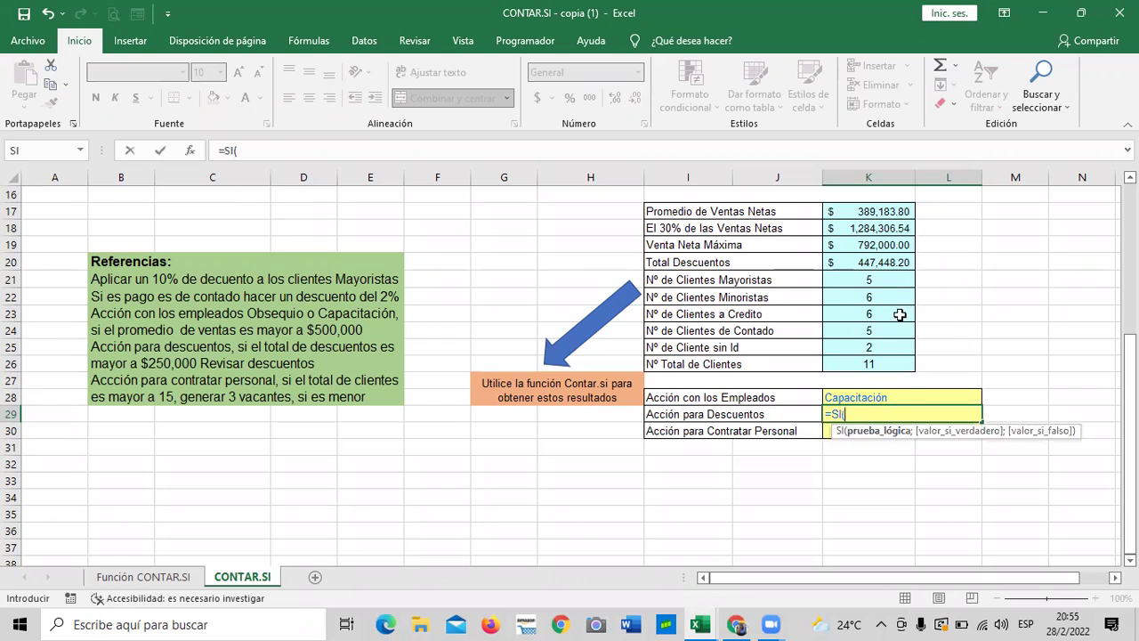
{"action": "left_click", "coordinate": [872, 264]}
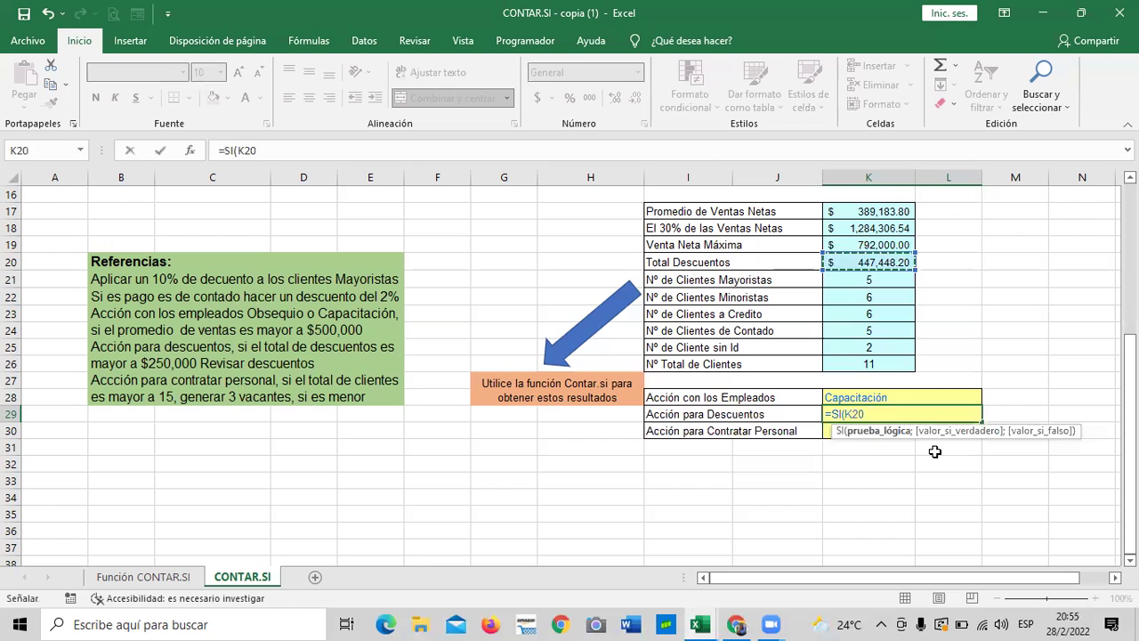
{"action": "type", "text": ">25"}
{"action": "key", "text": "Return"}
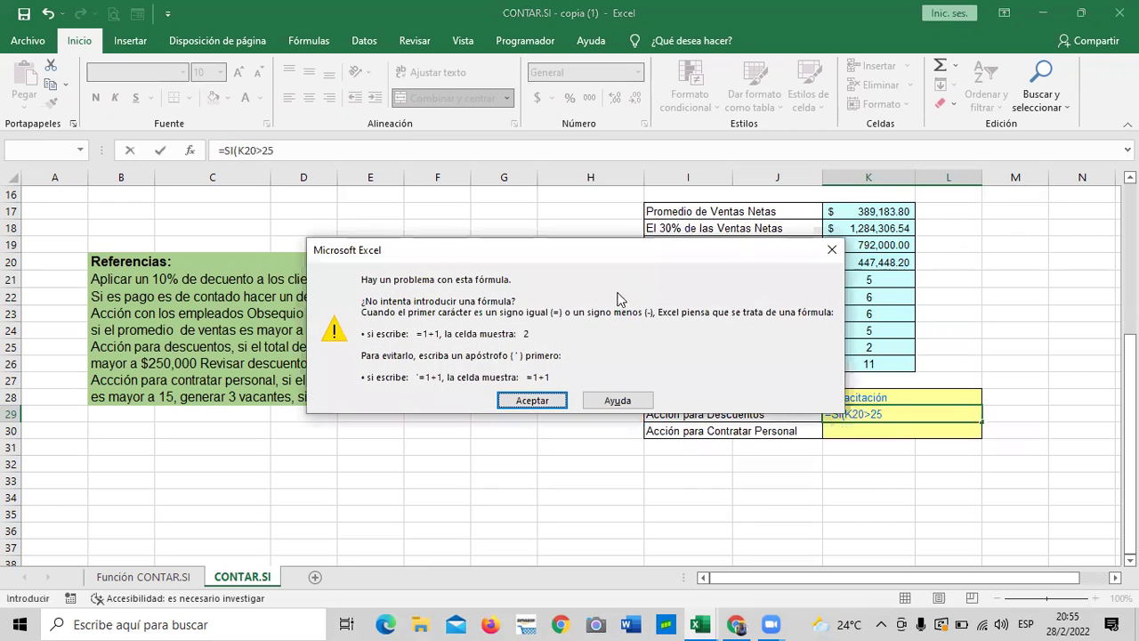
{"action": "left_click", "coordinate": [531, 401]}
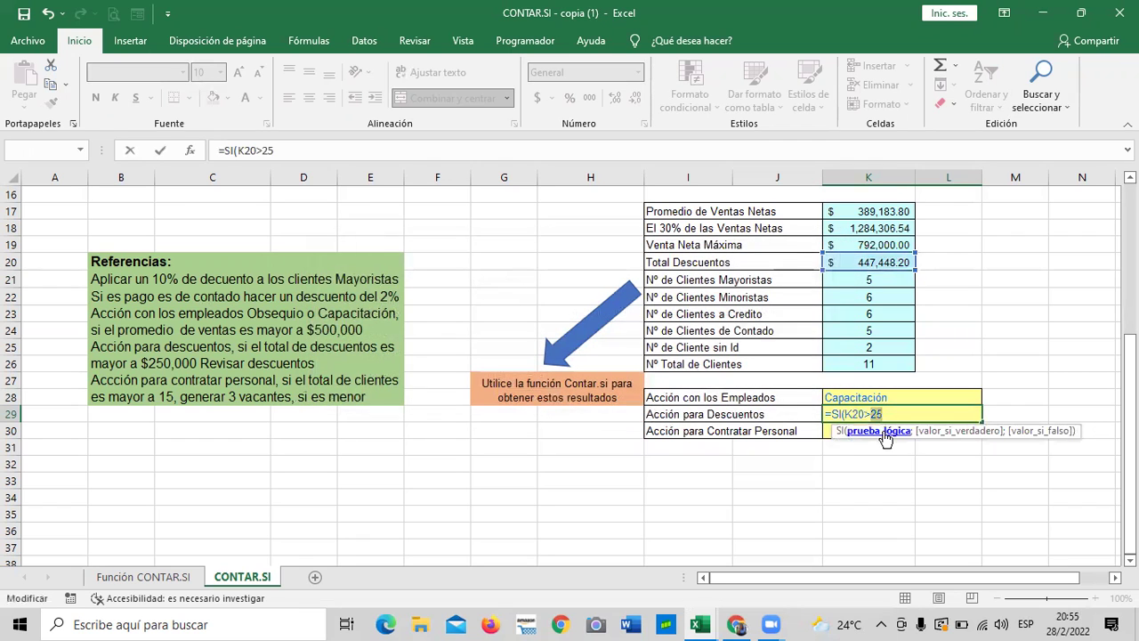
{"action": "type", "text": "0"}
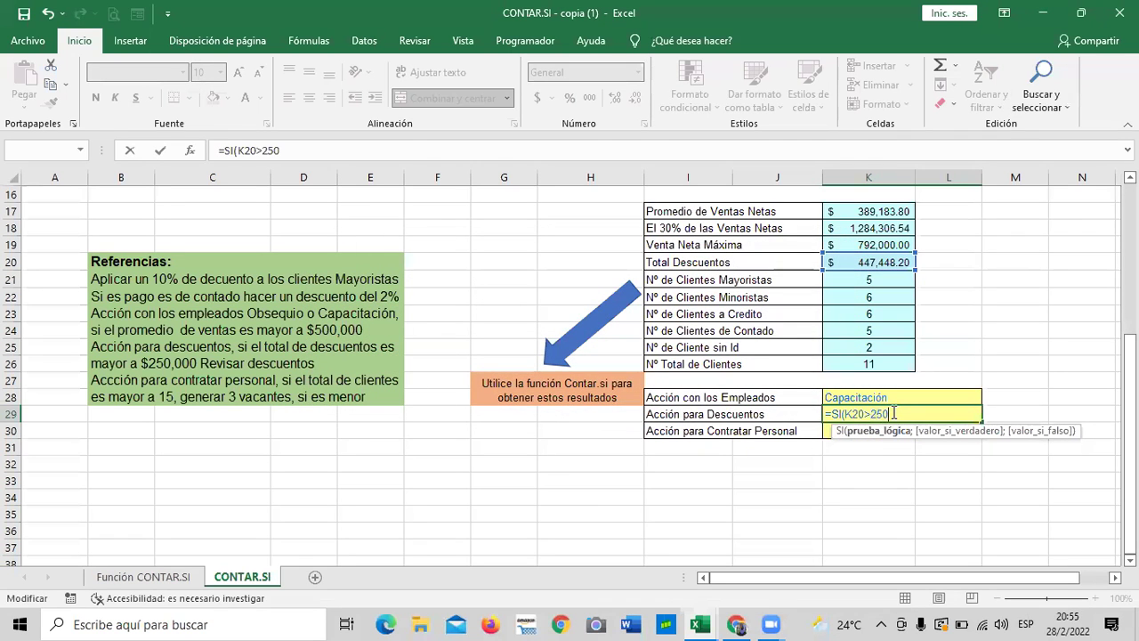
{"action": "type", "text": "000;"}
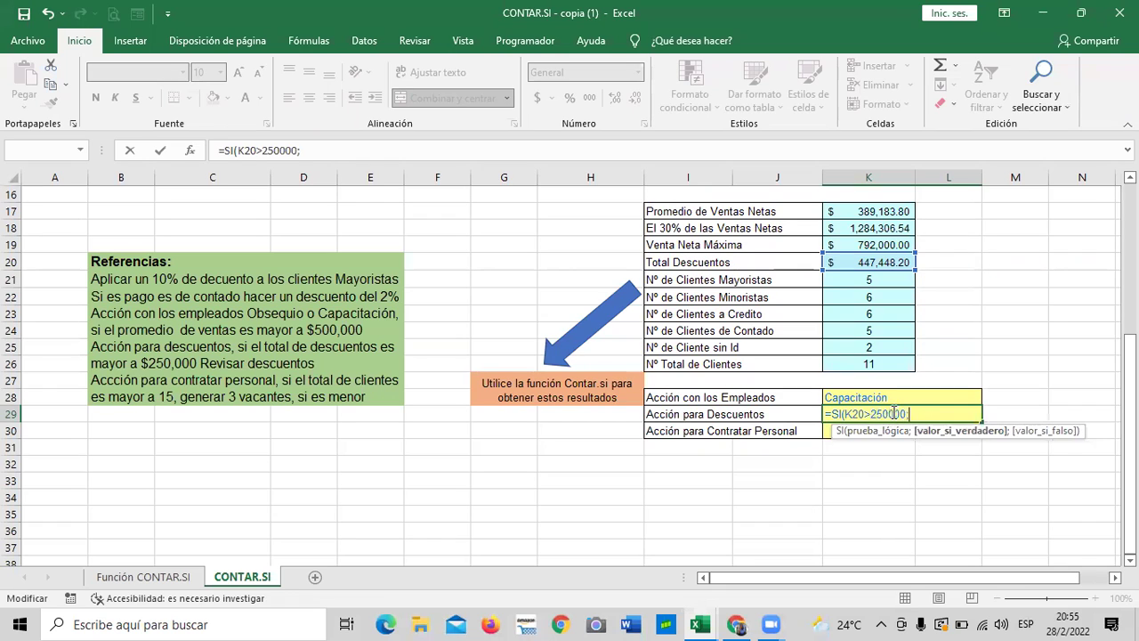
Complete the K29 formula with "Revisar descuento" as the true value and no false value
{"action": "type", "text": "\""}
{"action": "type", "text": "REvisa"}
{"action": "key", "text": "BackSpace"}
{"action": "key", "text": "BackSpace"}
{"action": "key", "text": "BackSpace"}
{"action": "key", "text": "BackSpace"}
{"action": "key", "text": "BackSpace"}
{"action": "type", "text": "evisar des"}
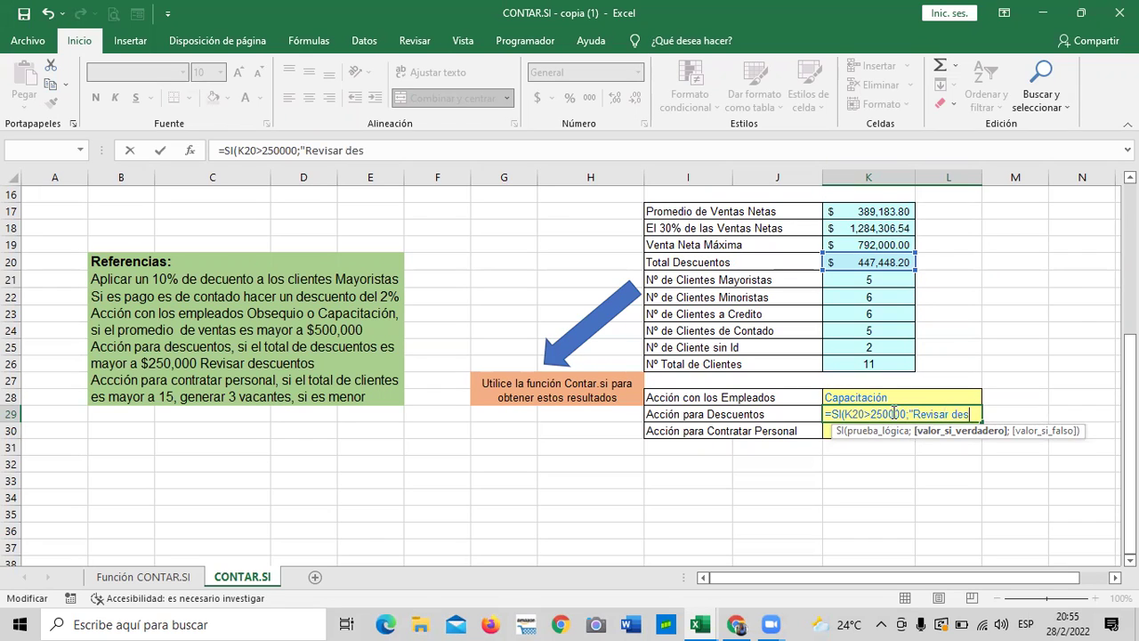
{"action": "type", "text": "cuento"}
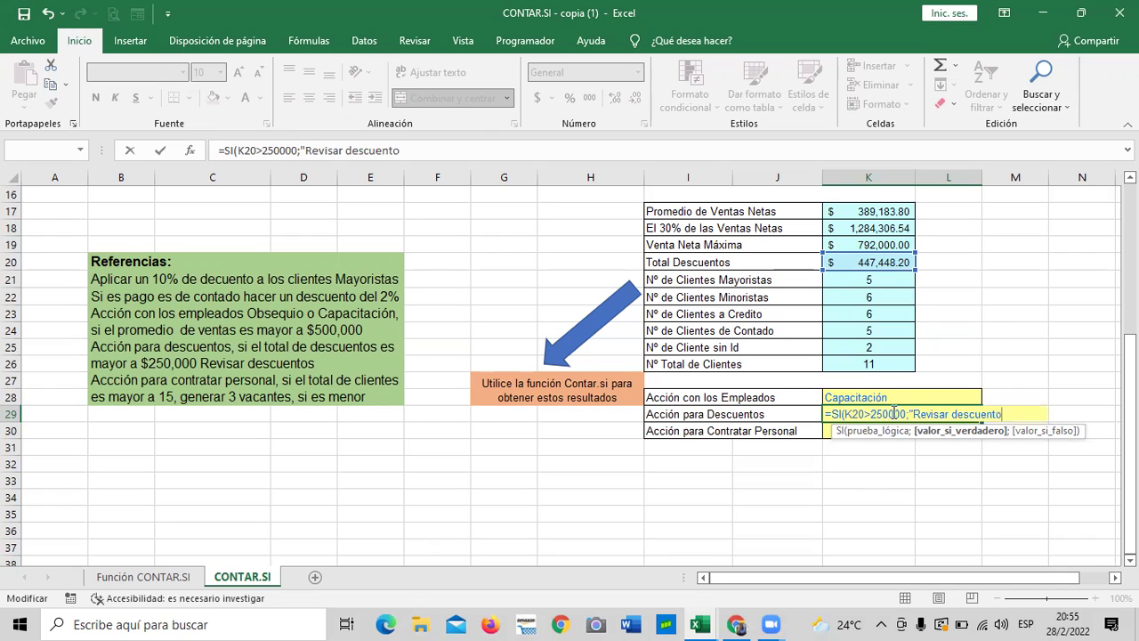
{"action": "type", "text": "\")"}
{"action": "key", "text": "Return"}
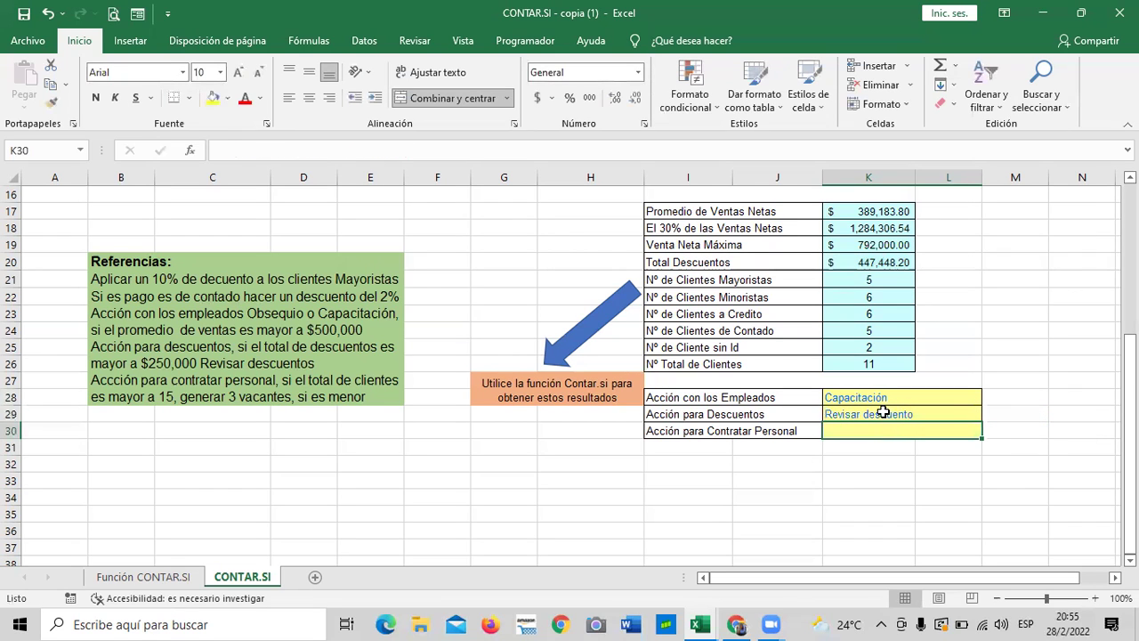
{"action": "left_click", "coordinate": [883, 411]}
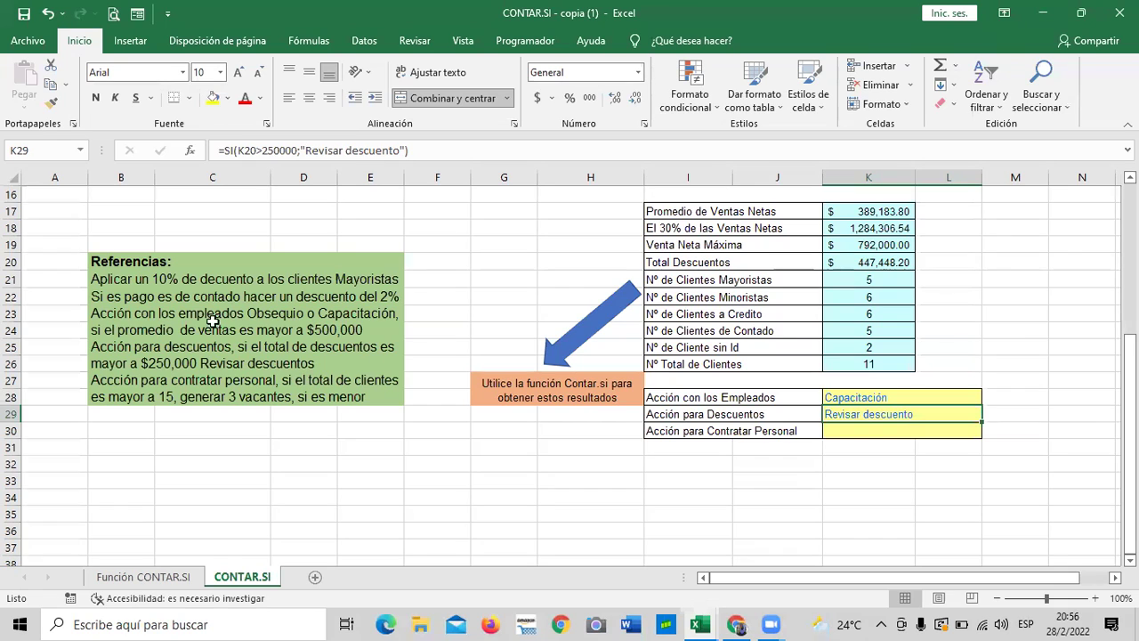
Start an SI formula in K30 for Acción para Contratar Personal with the logical test K26>15
{"action": "left_click", "coordinate": [863, 432]}
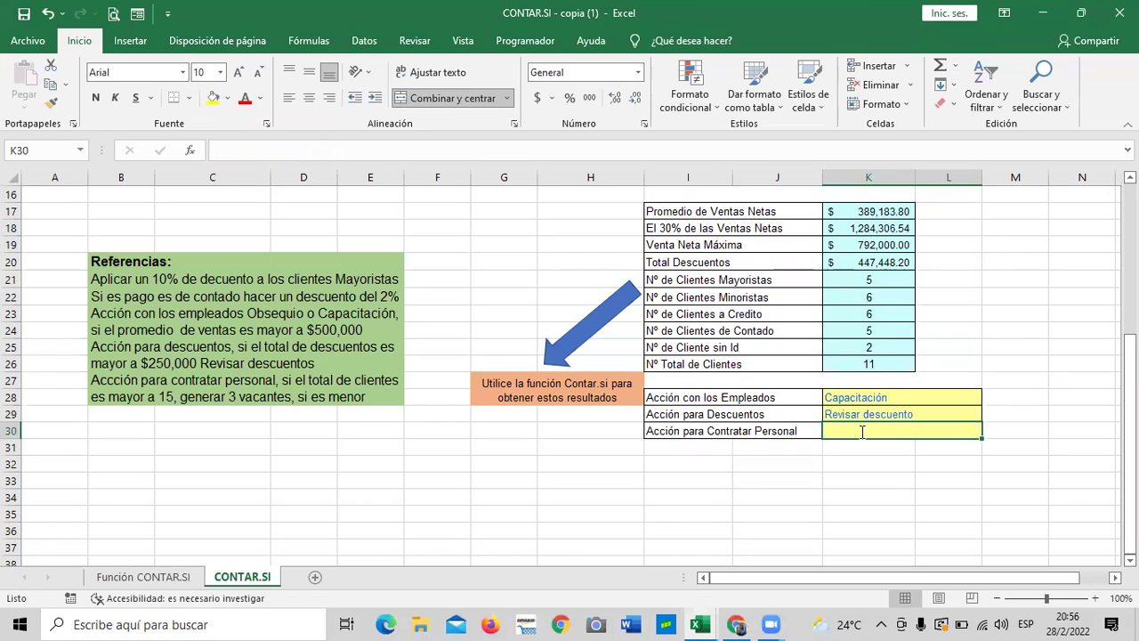
{"action": "type", "text": "="}
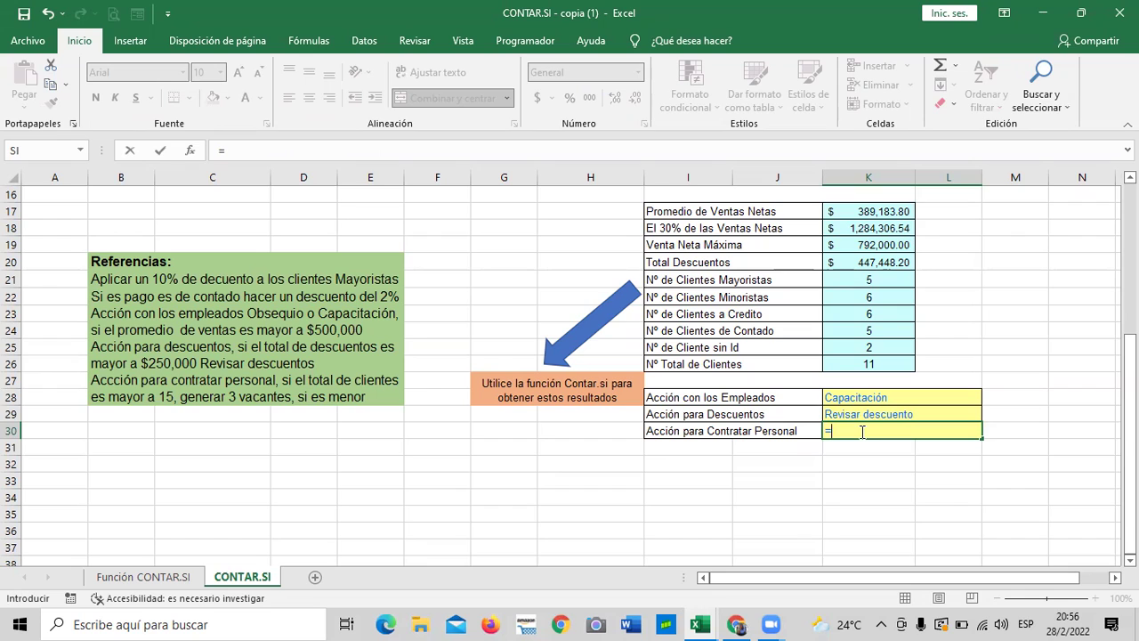
{"action": "type", "text": "si"}
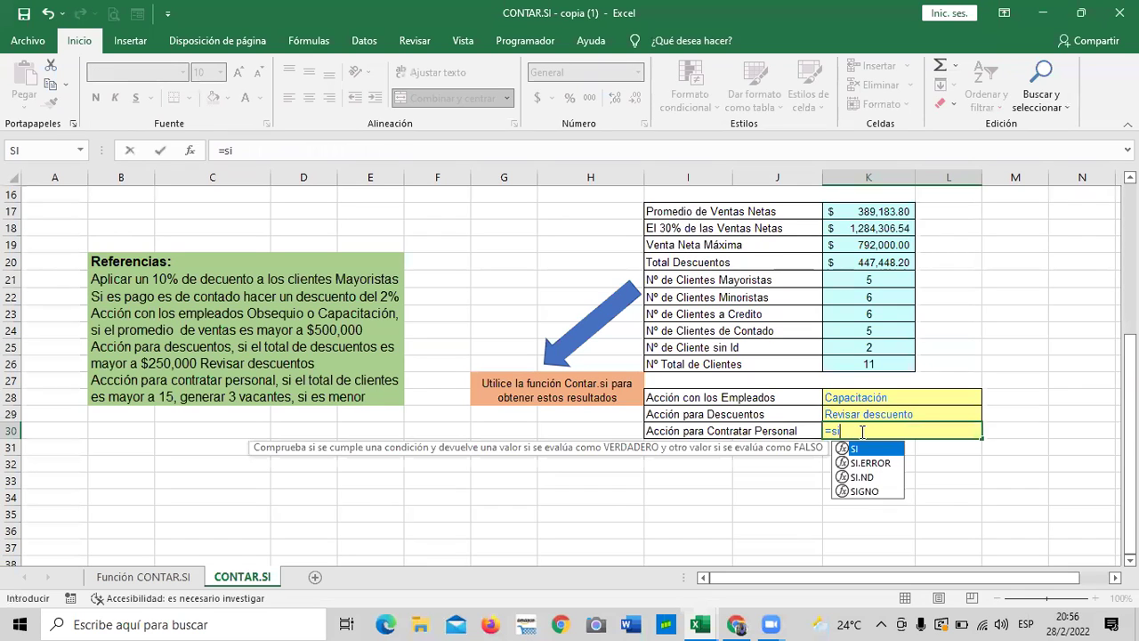
{"action": "double_click", "coordinate": [853, 449]}
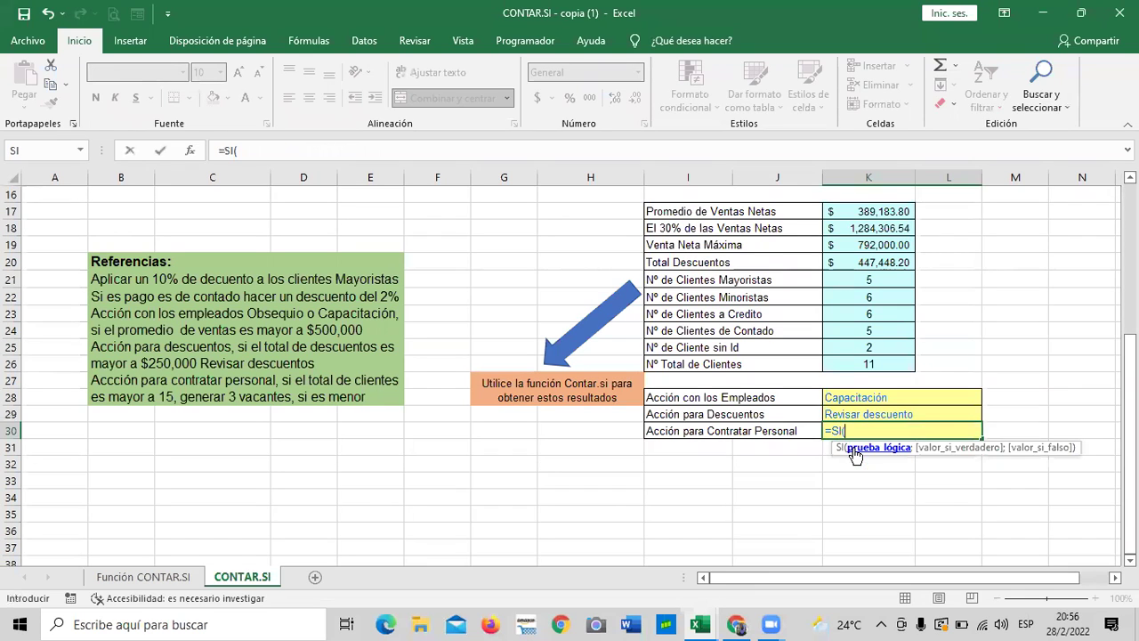
{"action": "left_click", "coordinate": [850, 368]}
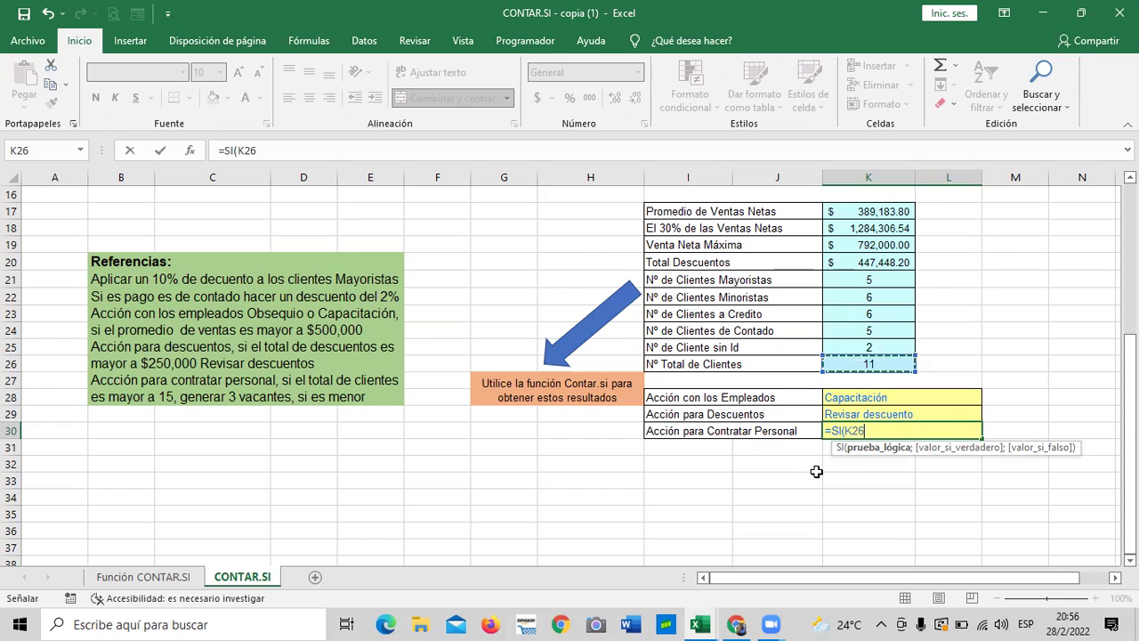
{"action": "type", "text": ">"}
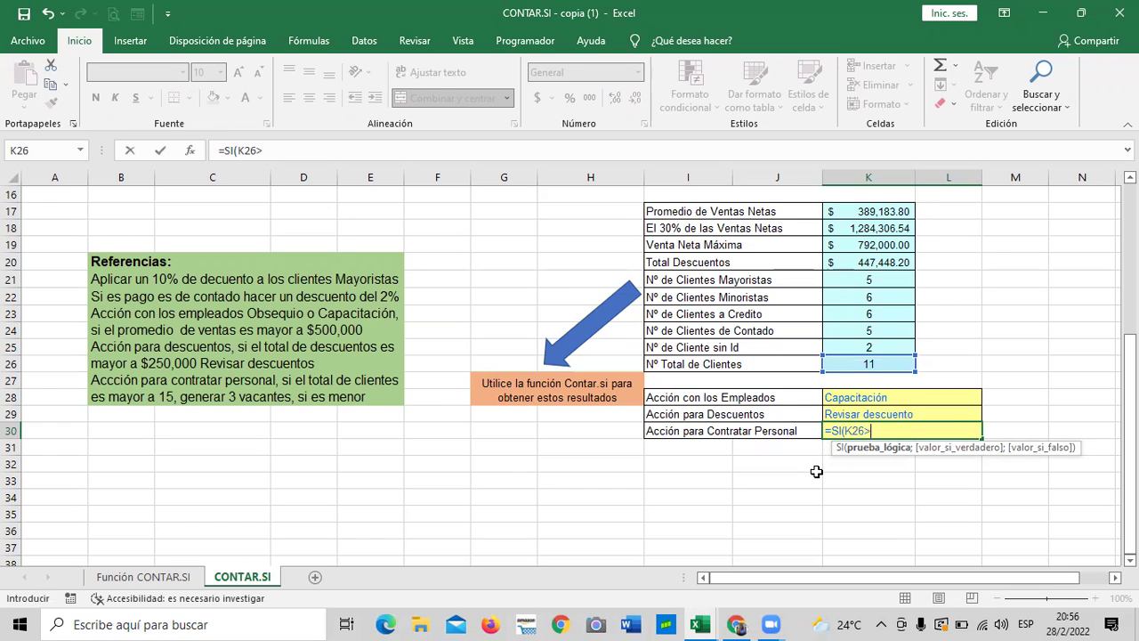
{"action": "type", "text": "15;\""}
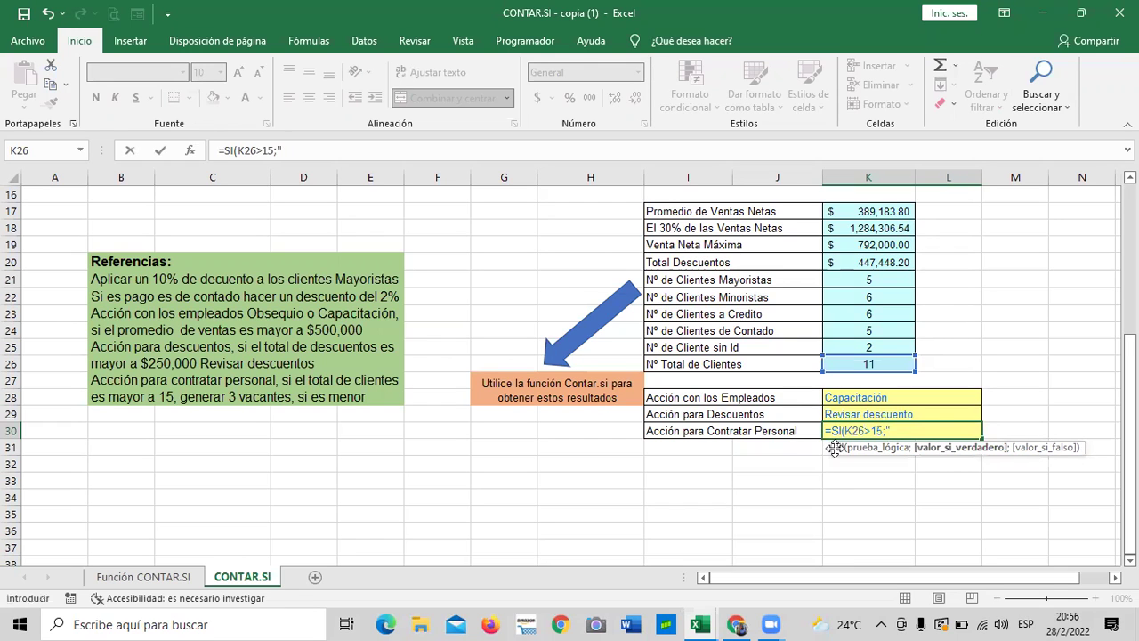
Enter "Generar 3 vacantes;" as the true value of the K30 formula
{"action": "type", "text": "Generar 3 va"}
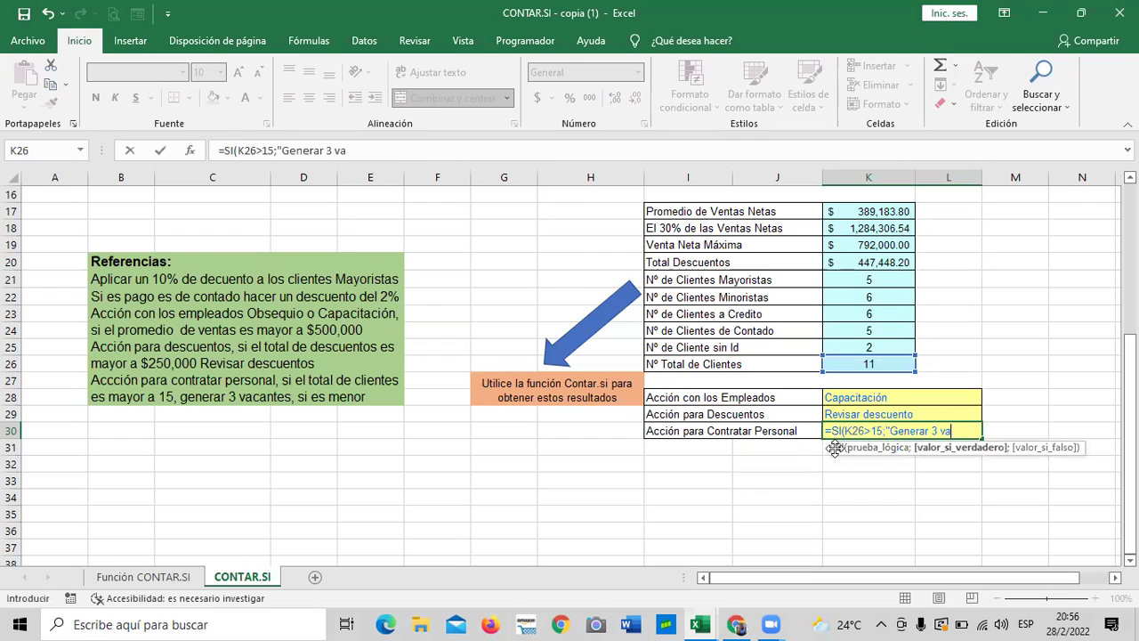
{"action": "type", "text": "cantes"}
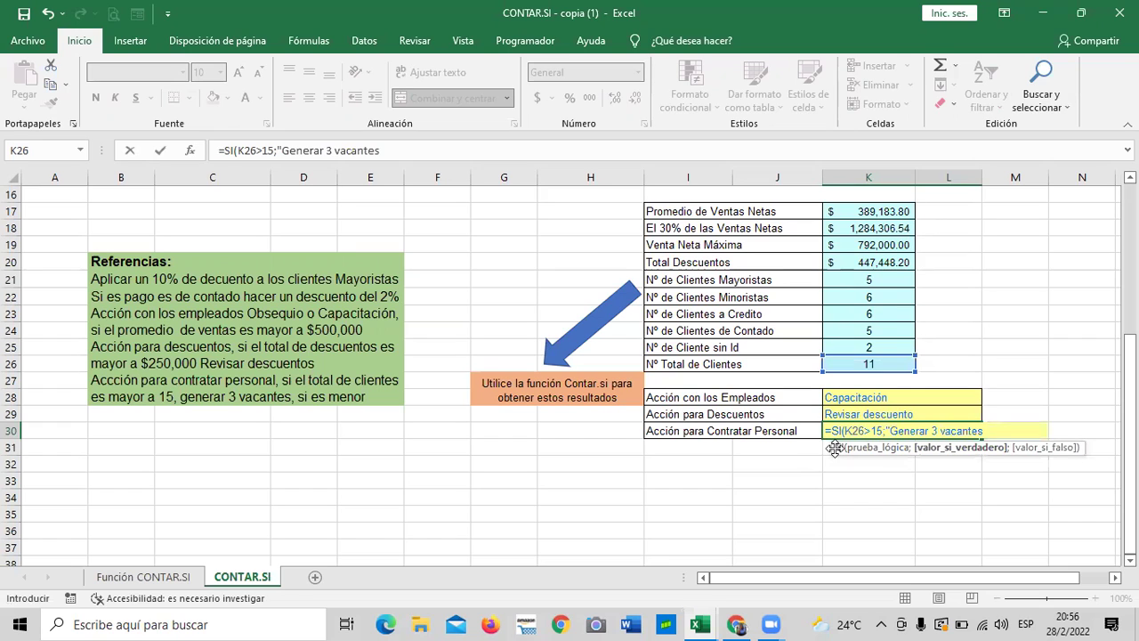
{"action": "type", "text": ";\""}
Widen the merged Referencias note about hiring personnel to B27:F28 with merge and center
{"action": "left_click", "coordinate": [222, 397]}
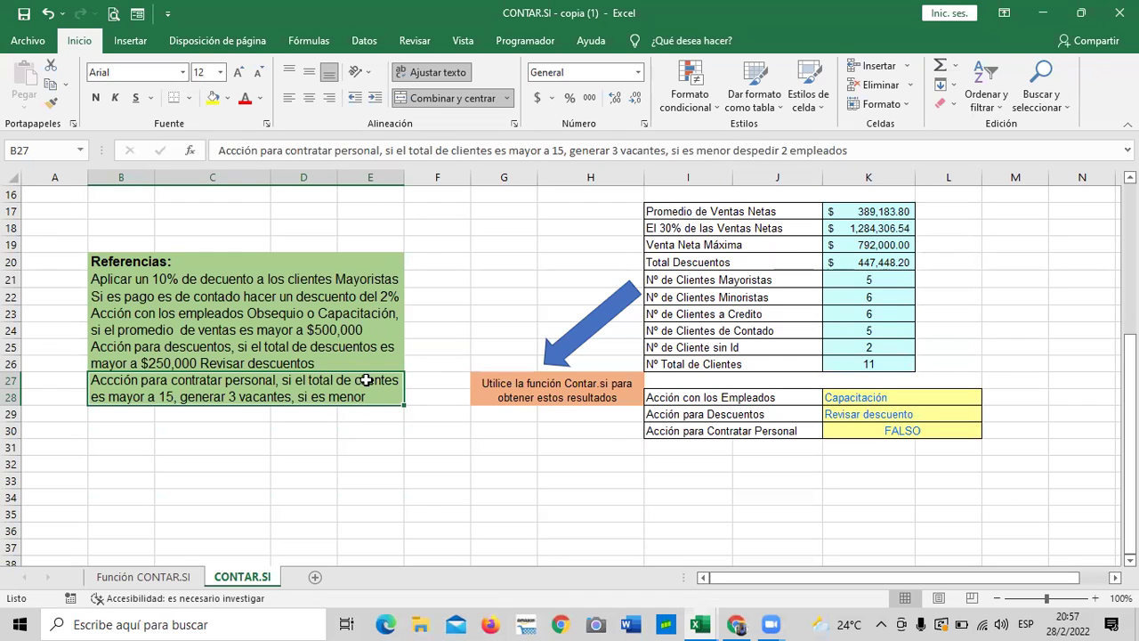
{"action": "left_click_drag", "start_coordinate": [381, 388], "coordinate": [429, 392]}
{"action": "left_click", "coordinate": [438, 104]}
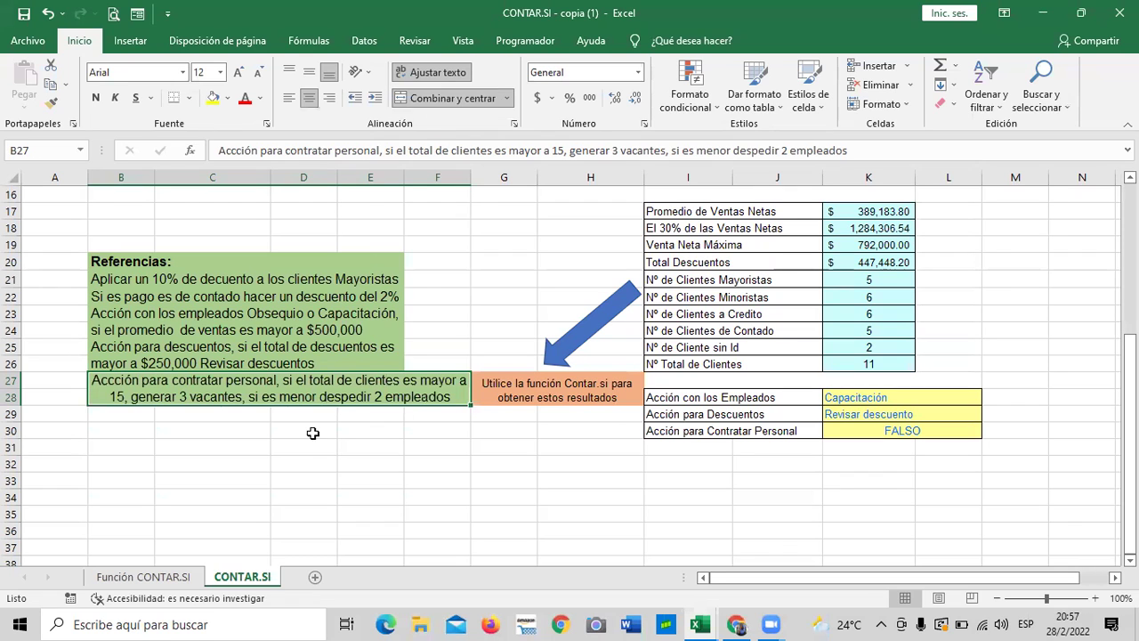
{"action": "left_click", "coordinate": [318, 476]}
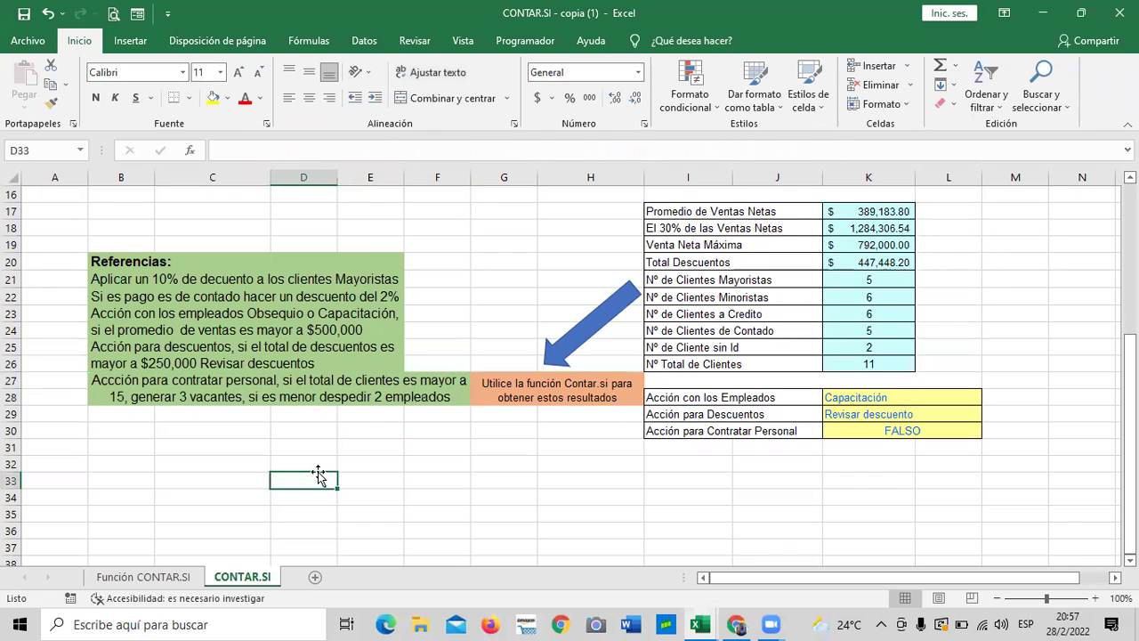
Add "Despedir 2 empleados" as the false value of the SI formula in K30
{"action": "left_click", "coordinate": [897, 433]}
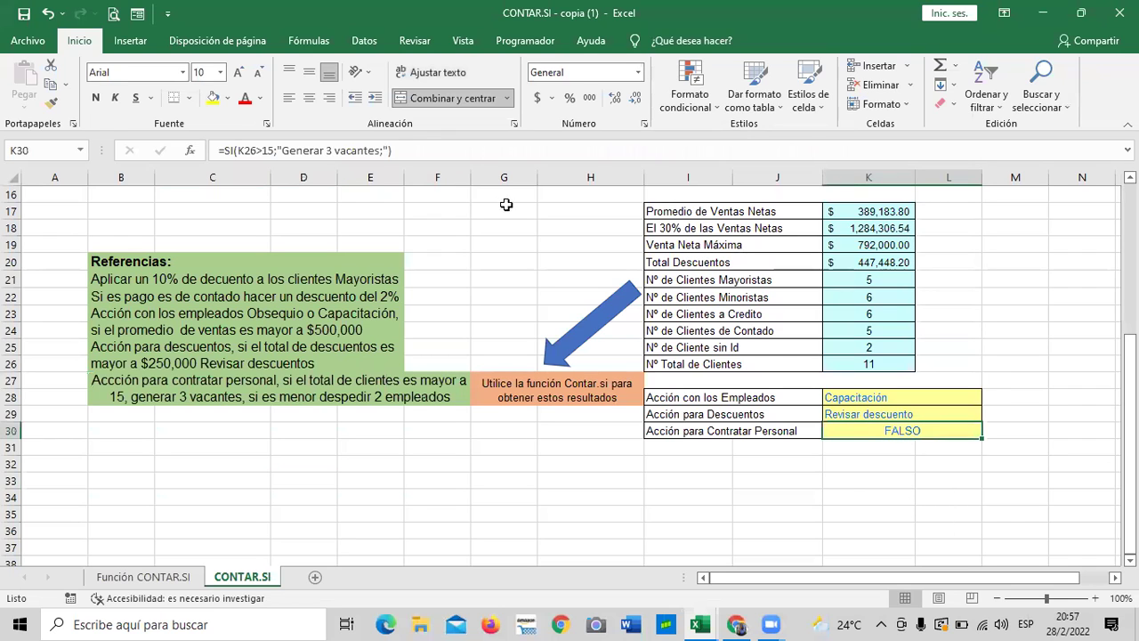
{"action": "left_click", "coordinate": [392, 150]}
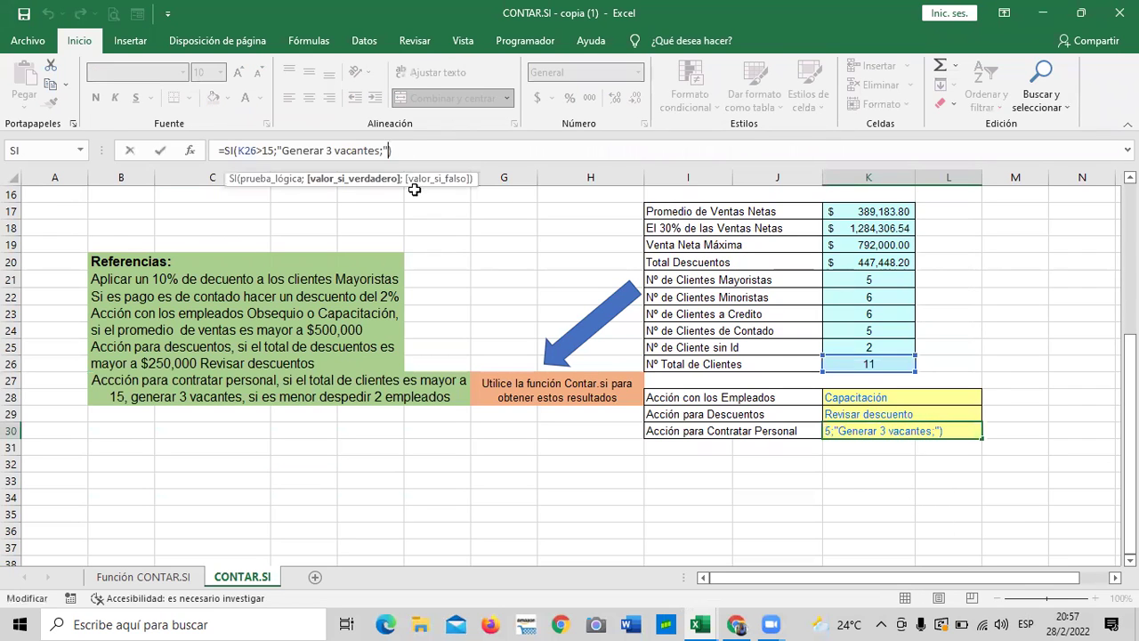
{"action": "type", "text": ";"}
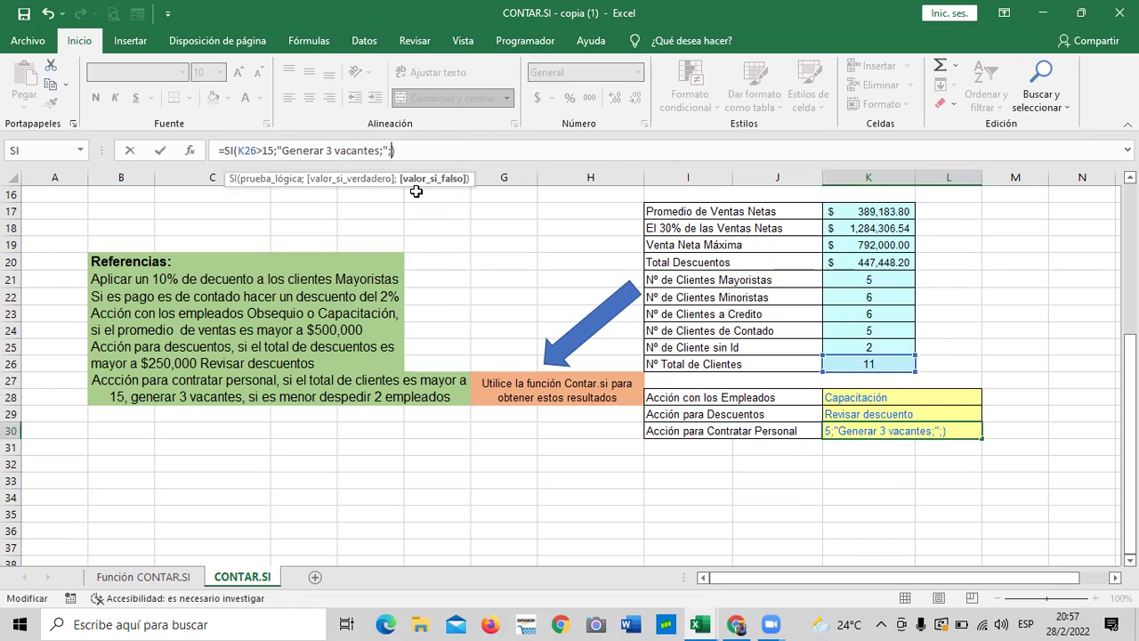
{"action": "type", "text": "\""}
{"action": "type", "text": "De"}
{"action": "type", "text": "edir "}
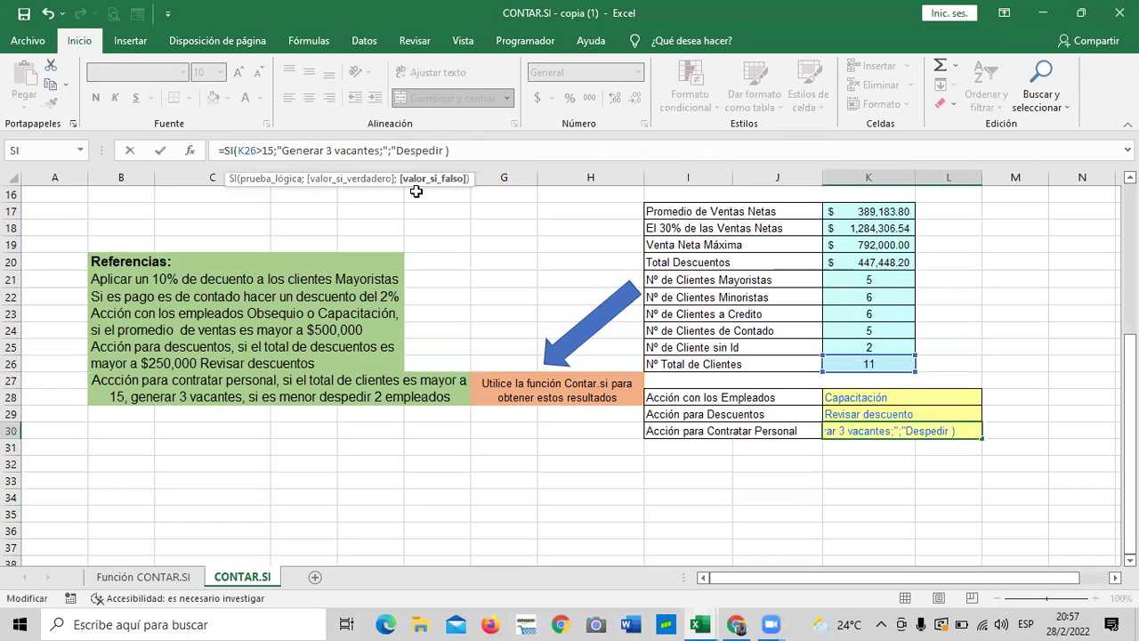
{"action": "type", "text": "2 empleados"}
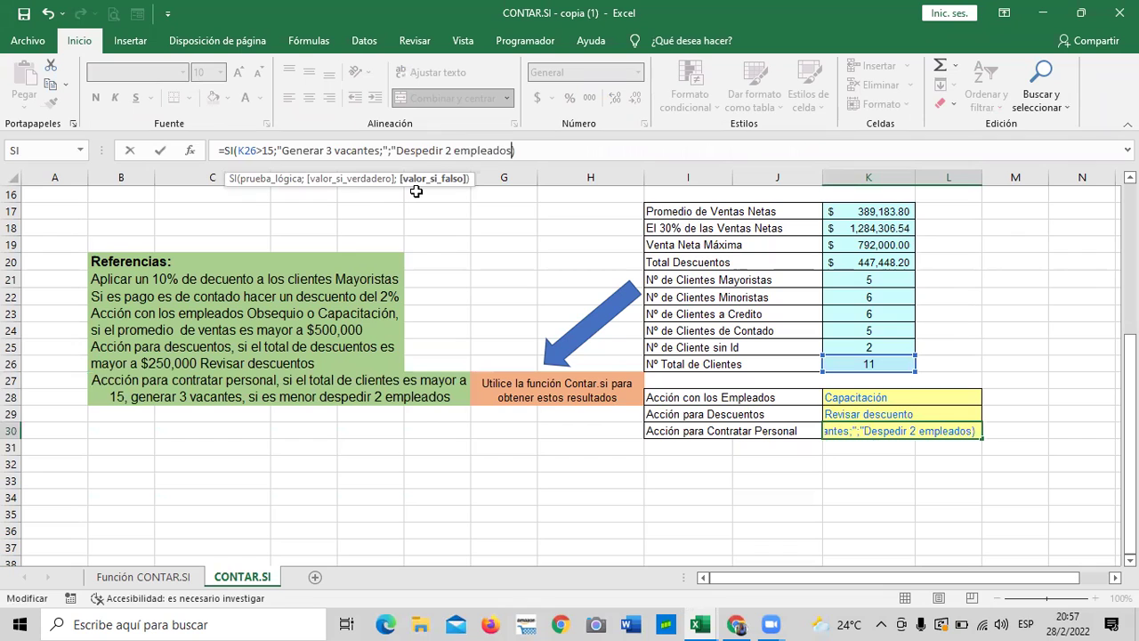
{"action": "type", "text": "\""}
{"action": "key", "text": "Return"}
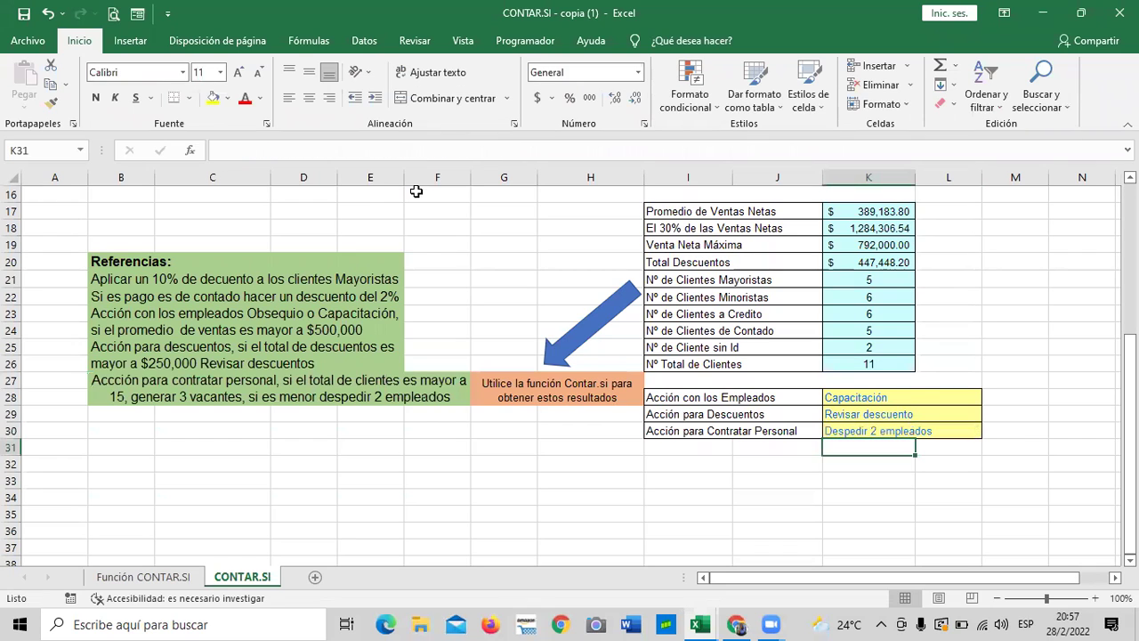
Widen the merged Referencias notes about total discounts and employees to B25:F26 and B23:F24 with merge and center
{"action": "left_click", "coordinate": [897, 428]}
{"action": "left_click", "coordinate": [881, 415]}
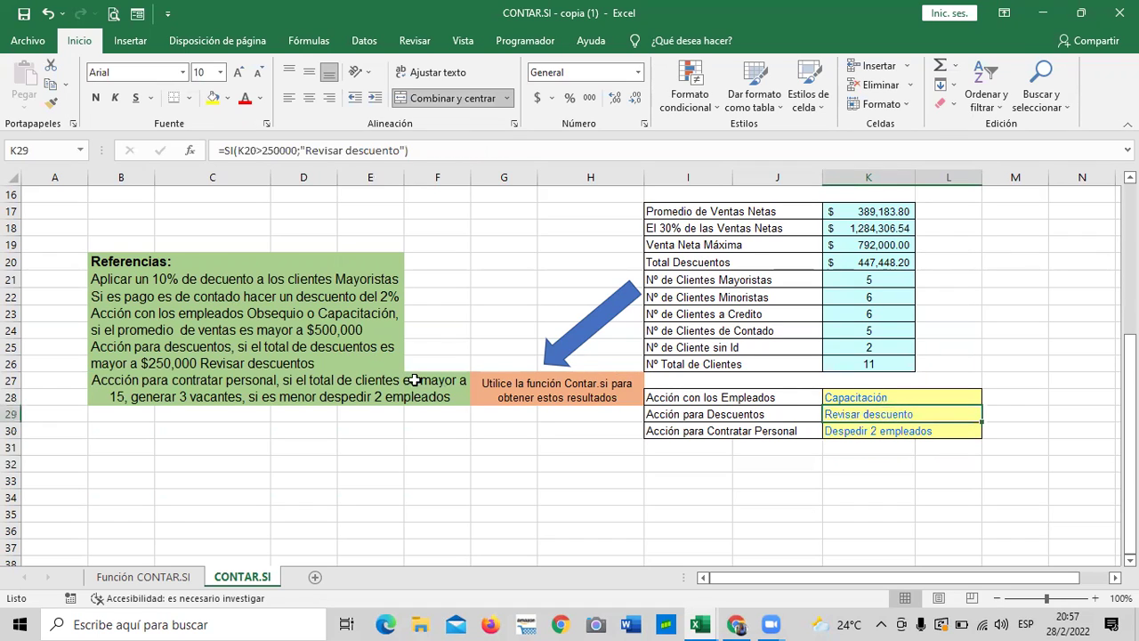
{"action": "left_click_drag", "start_coordinate": [125, 348], "coordinate": [426, 354]}
{"action": "left_click", "coordinate": [448, 96]}
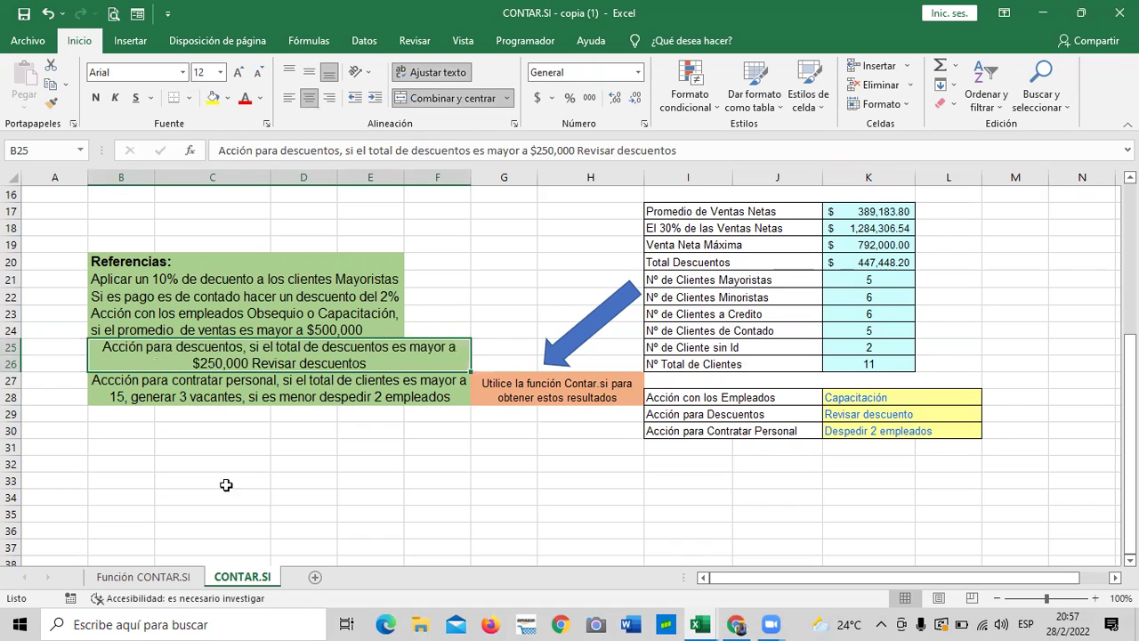
{"action": "left_click_drag", "start_coordinate": [249, 318], "coordinate": [462, 321]}
{"action": "left_click", "coordinate": [459, 99]}
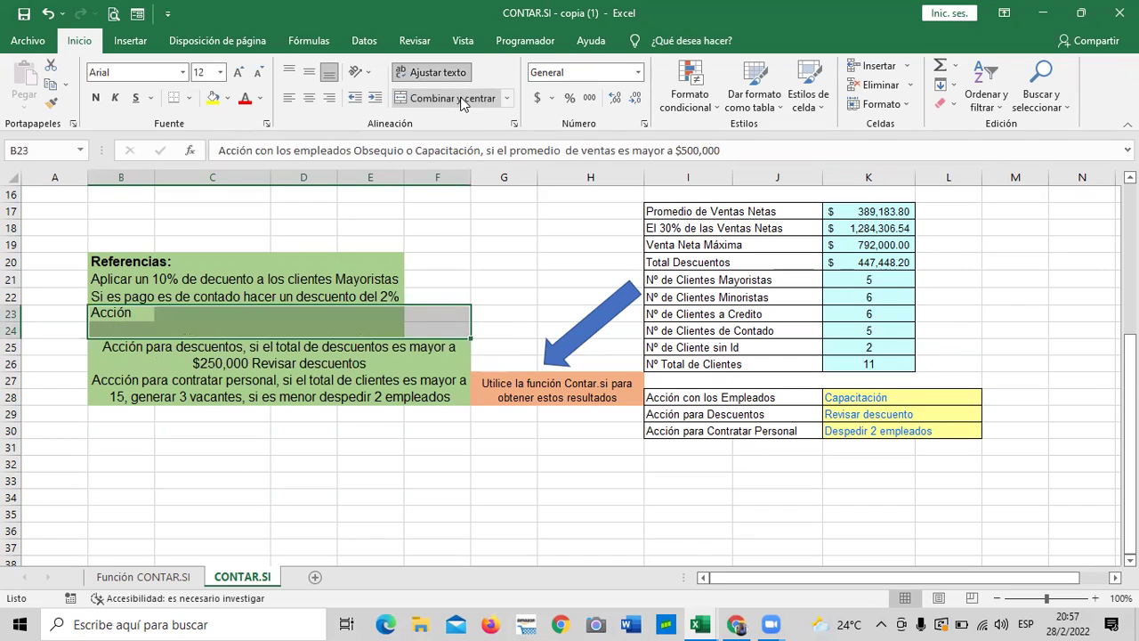
Try to merge and center the Mayoristas and contado discount notes across B21:F22, and undo the merge
{"action": "left_click_drag", "start_coordinate": [313, 277], "coordinate": [409, 283]}
{"action": "left_click_drag", "start_coordinate": [253, 296], "coordinate": [411, 292]}
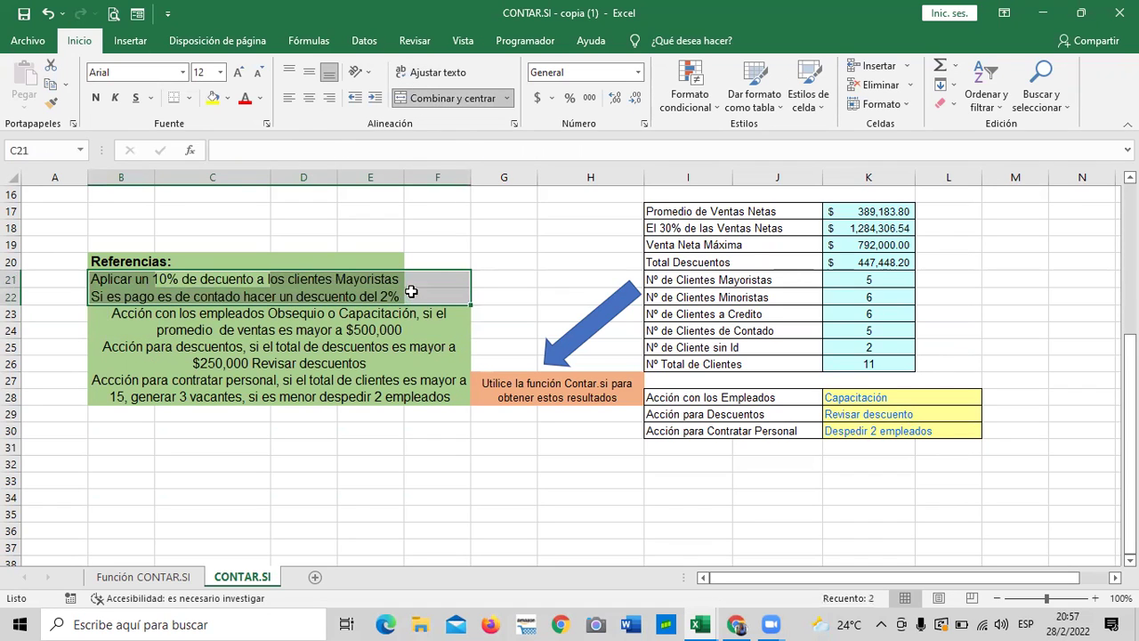
{"action": "left_click", "coordinate": [484, 100]}
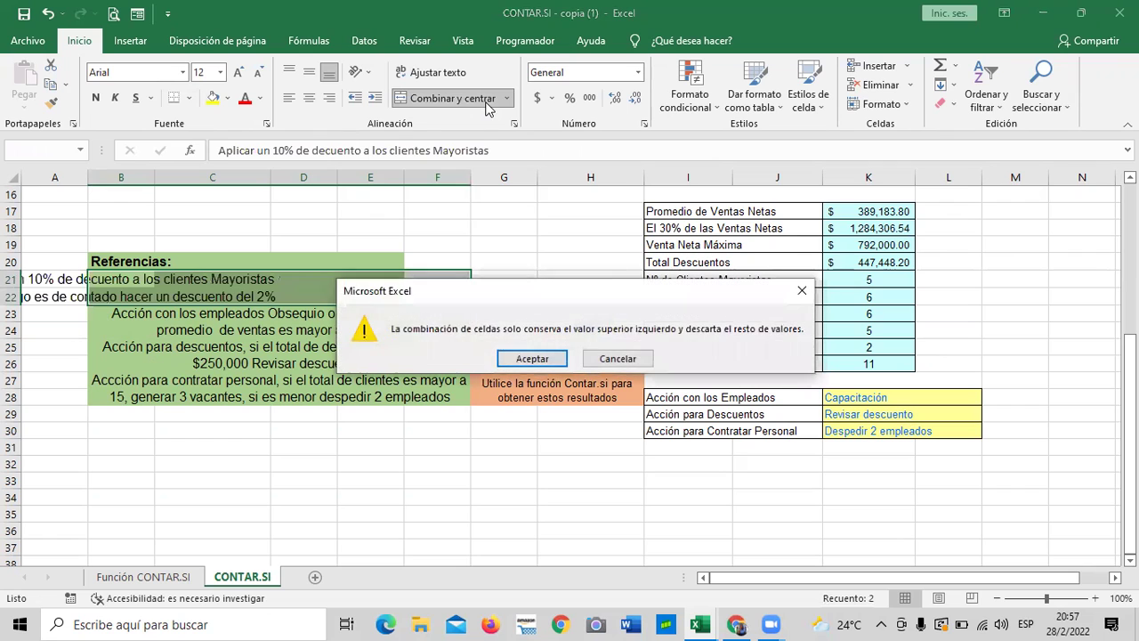
{"action": "left_click", "coordinate": [541, 359]}
{"action": "left_click", "coordinate": [357, 478]}
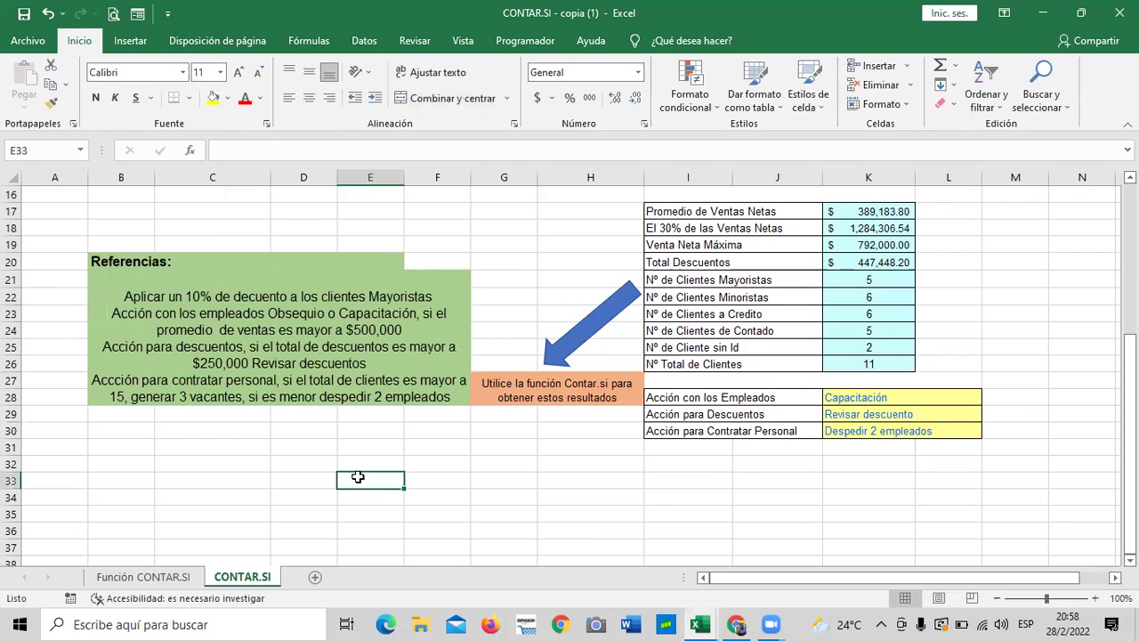
{"action": "key", "text": "ctrl+z"}
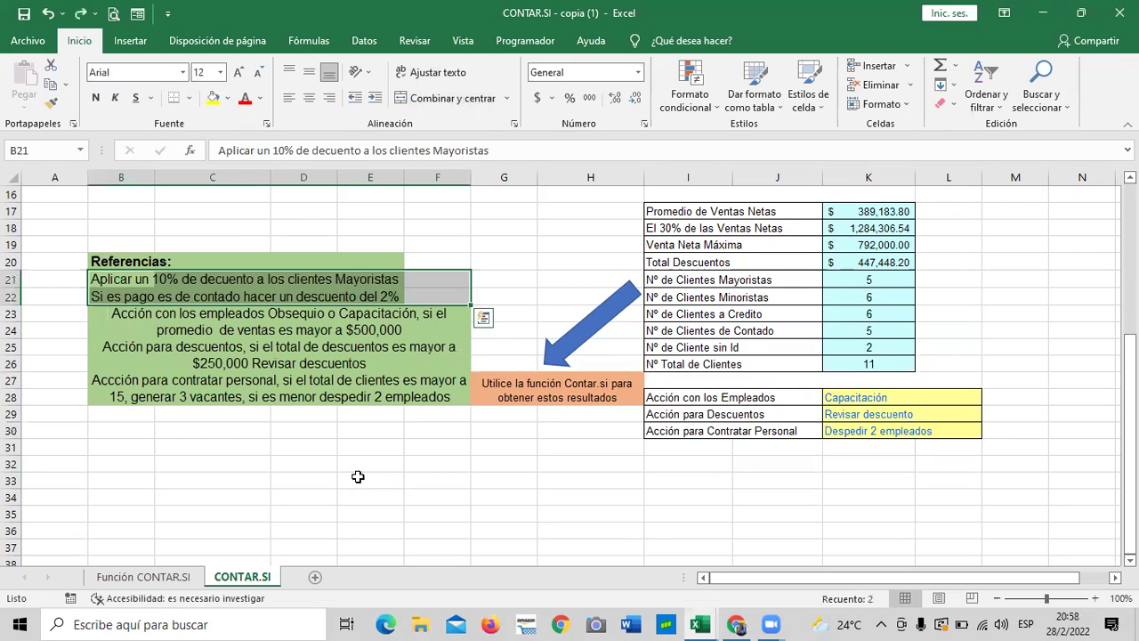
{"action": "left_click", "coordinate": [482, 318]}
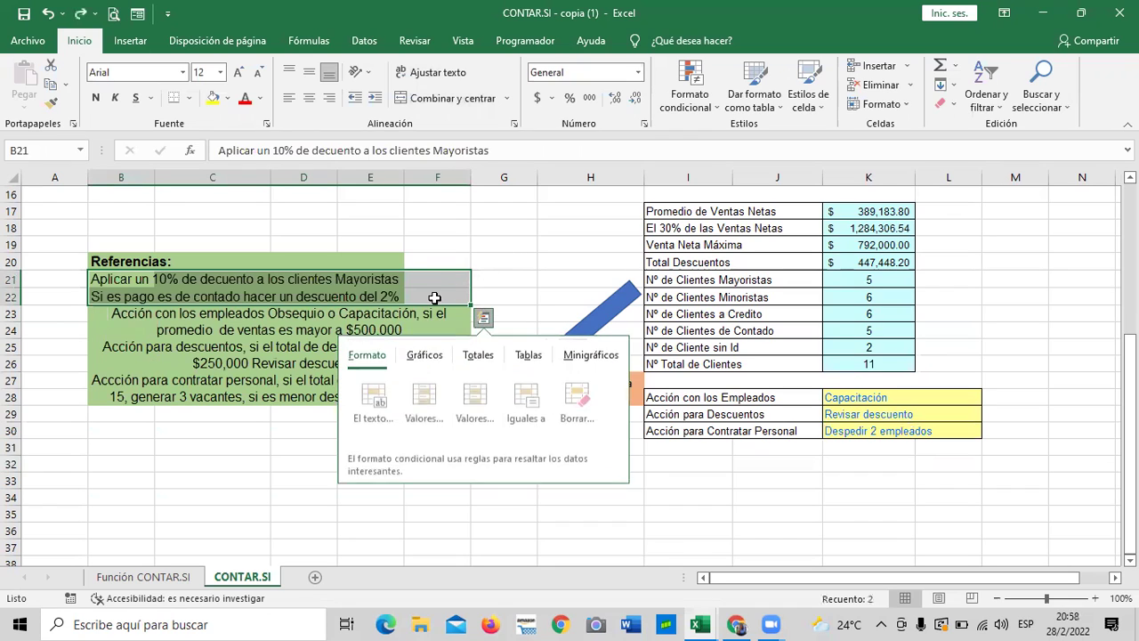
{"action": "left_click", "coordinate": [504, 262]}
{"action": "left_click", "coordinate": [282, 495]}
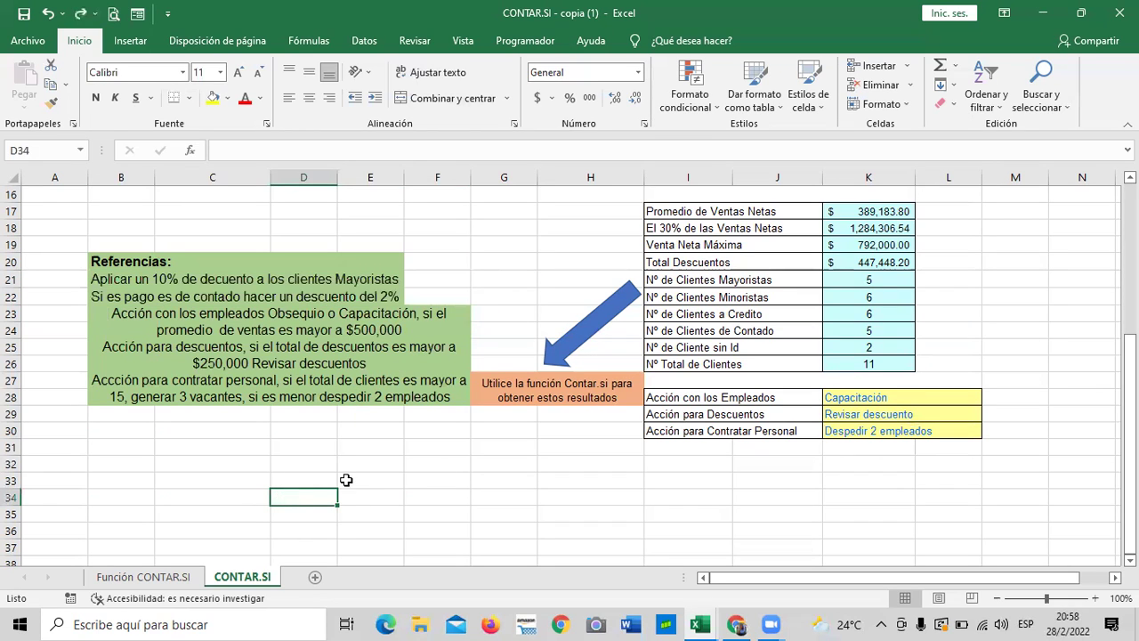
Review the formulas behind the client counts in K21:K26 and the Acción results in K28:K30
{"action": "scroll", "coordinate": [716, 445], "scroll_direction": "up", "scroll_amount": 5}
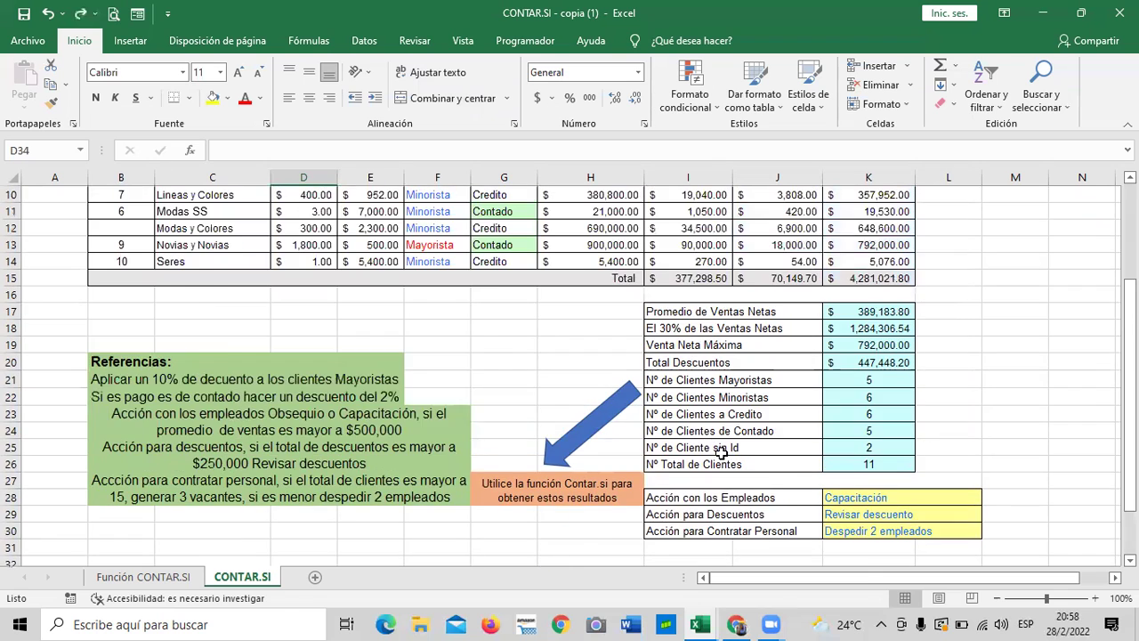
{"action": "scroll", "coordinate": [694, 405], "scroll_direction": "down", "scroll_amount": 3}
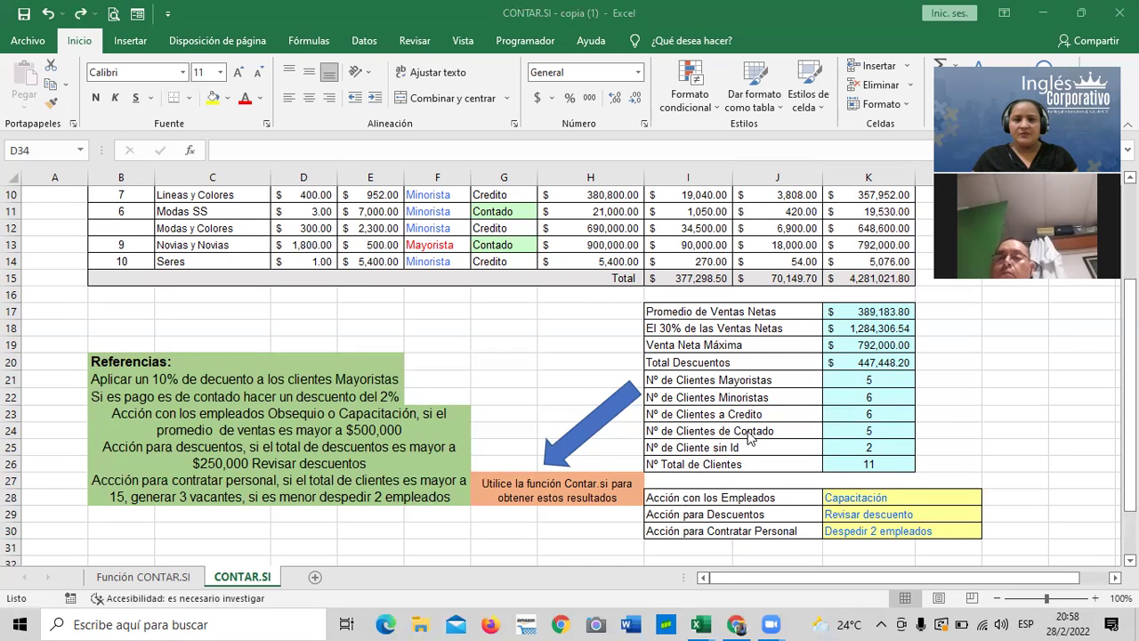
{"action": "left_click", "coordinate": [850, 462]}
{"action": "left_click", "coordinate": [865, 434]}
{"action": "left_click", "coordinate": [863, 415]}
{"action": "left_click", "coordinate": [858, 381]}
{"action": "left_click", "coordinate": [866, 446]}
{"action": "left_click", "coordinate": [863, 461]}
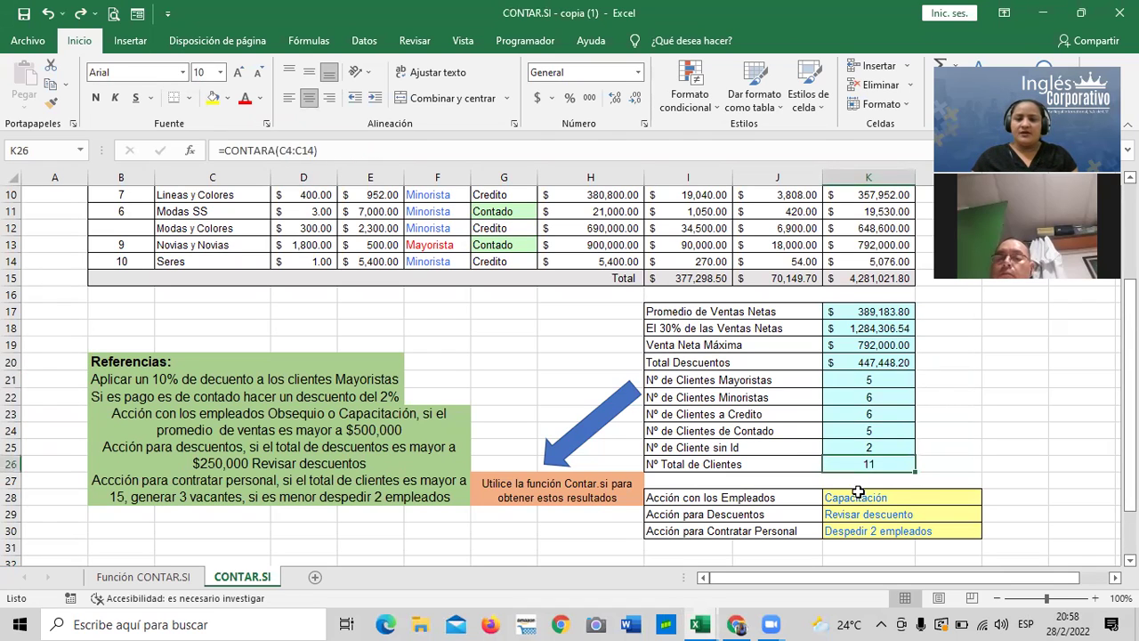
{"action": "left_click", "coordinate": [852, 499]}
{"action": "left_click", "coordinate": [844, 514]}
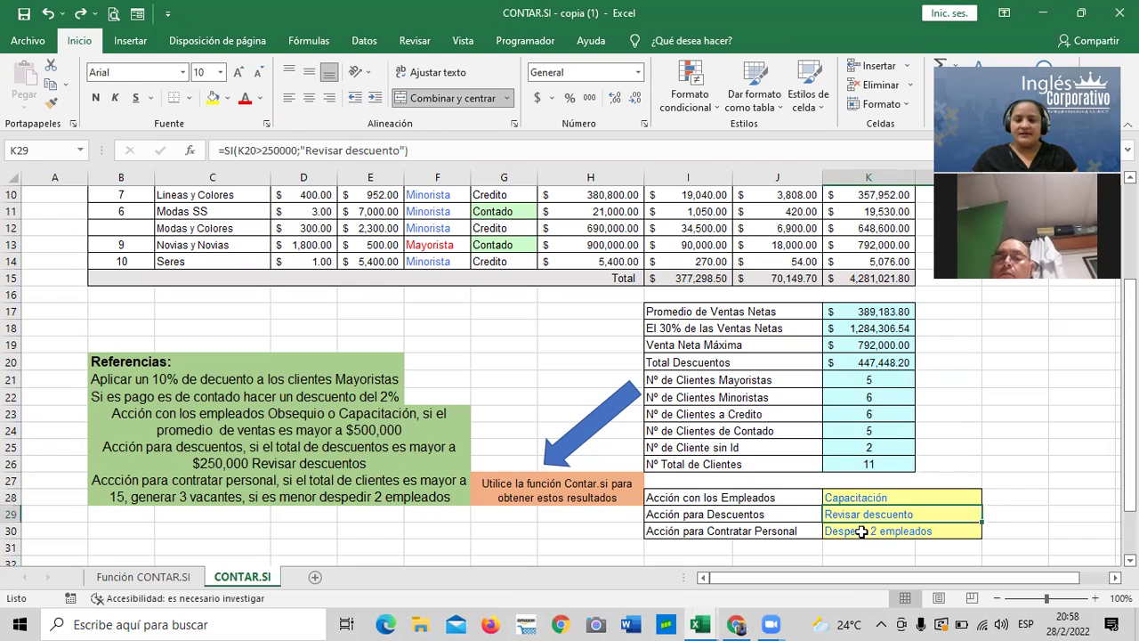
{"action": "left_click", "coordinate": [862, 530]}
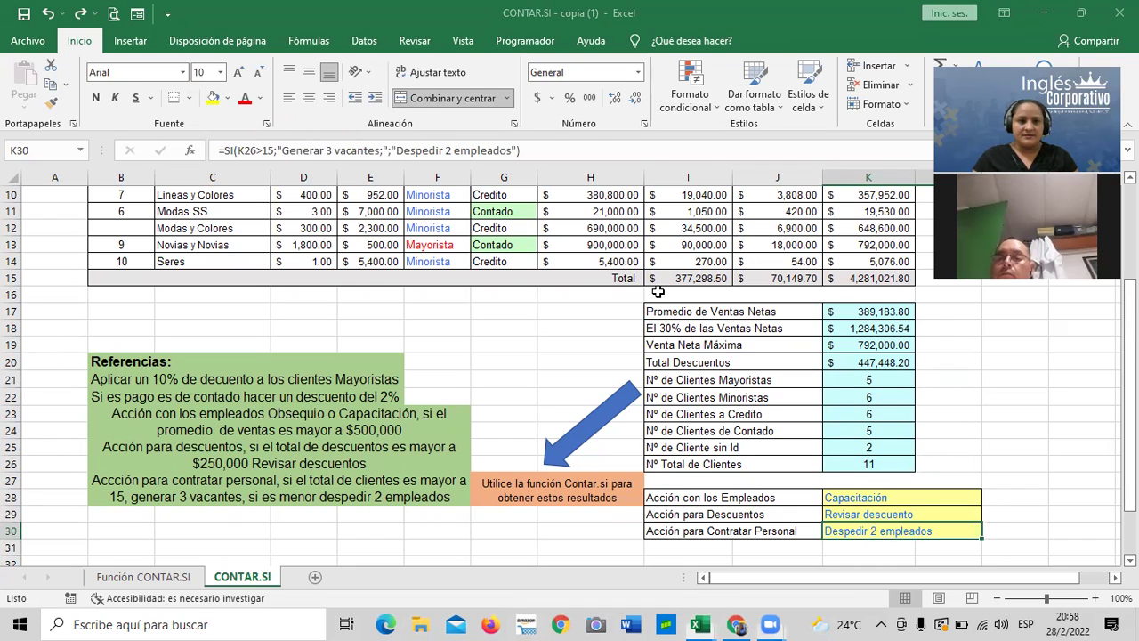